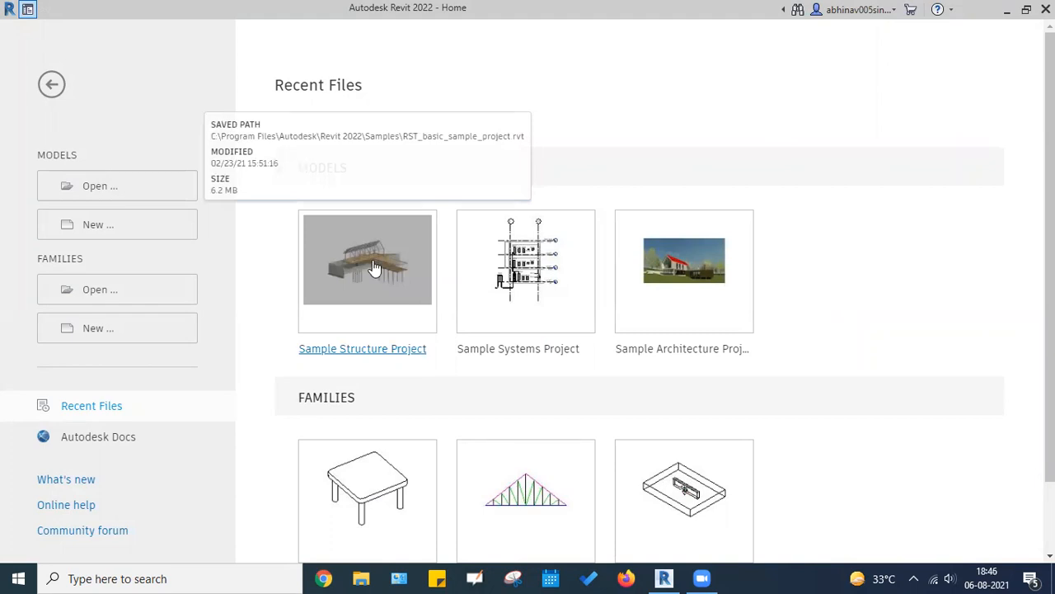
left_click(372, 267)
left_click(549, 262)
left_click(550, 263)
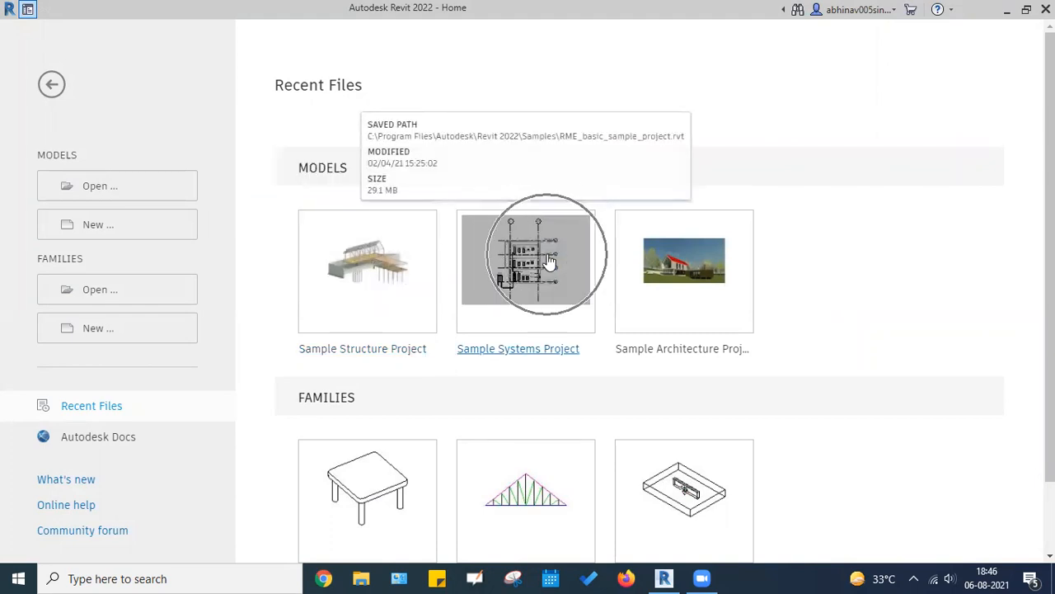
key("ctrl")
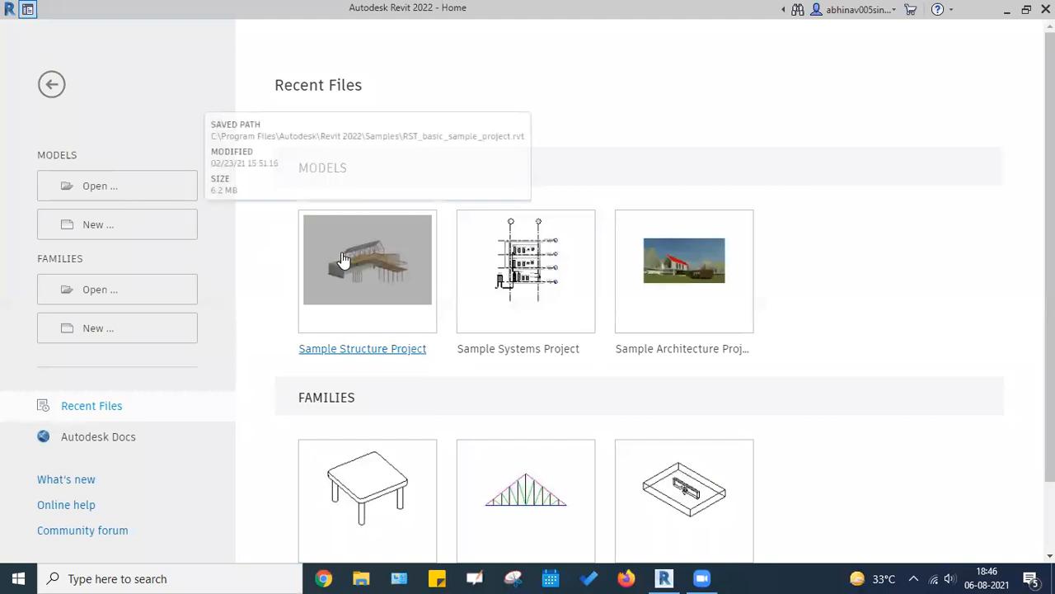
left_click(384, 264)
left_click(384, 264)
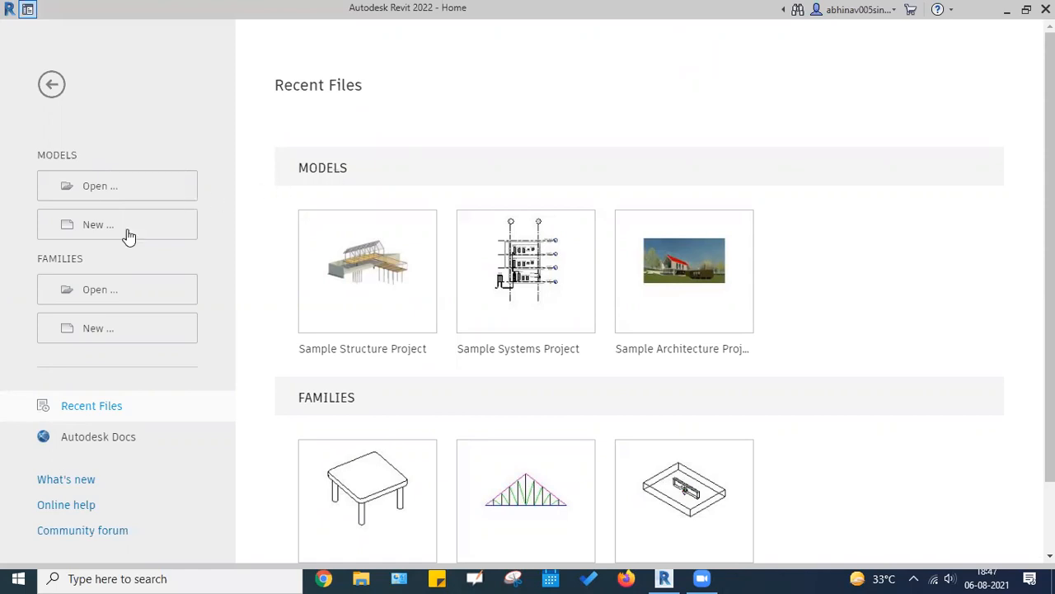
left_click(90, 188)
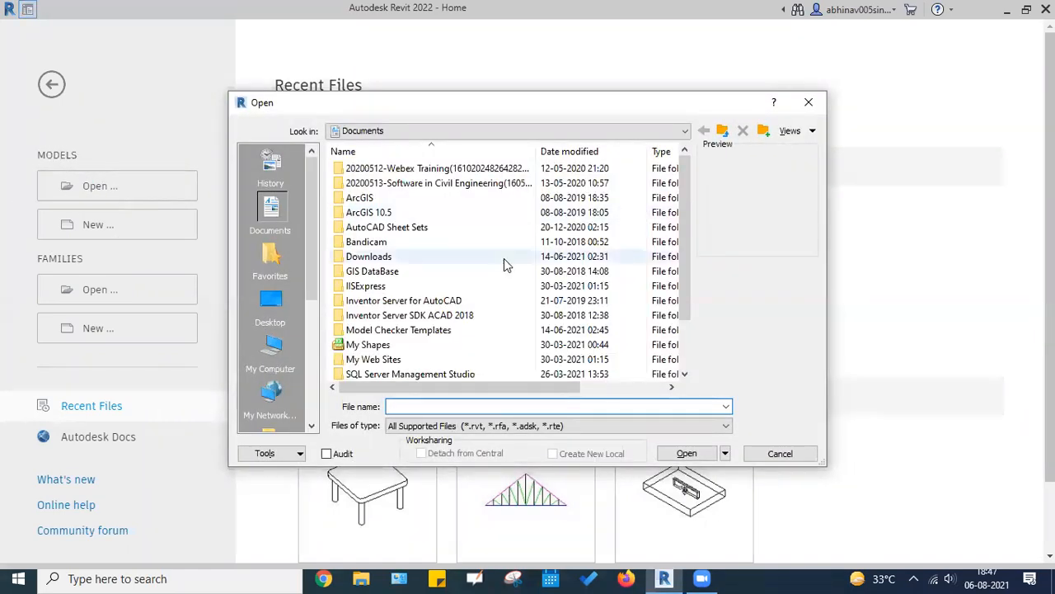
scroll(503, 258, "down", 2)
left_click(808, 102)
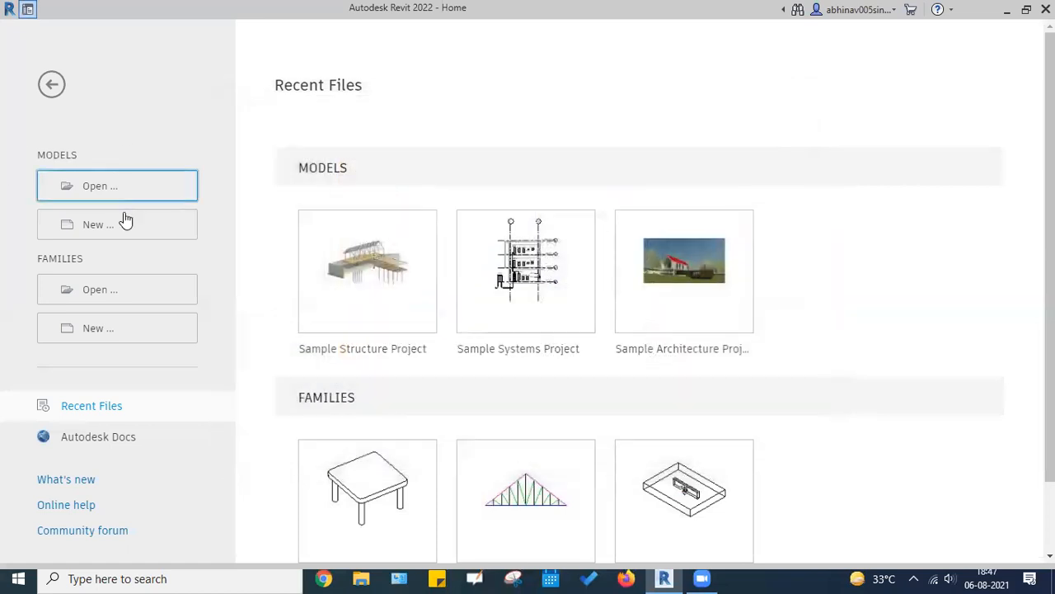
Step: Start a new model project and review the template options offered for it
left_click(110, 228)
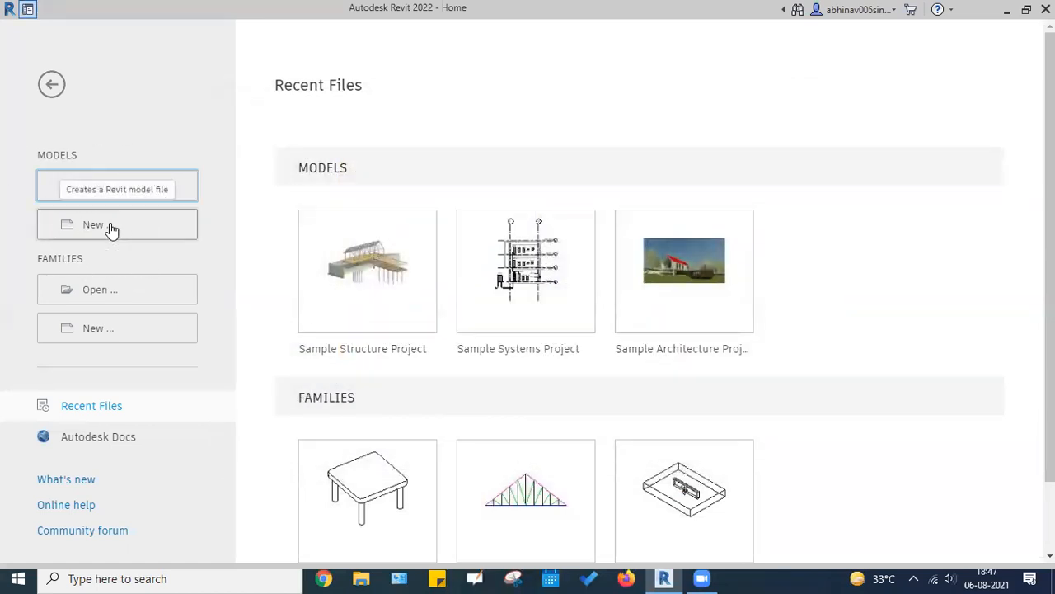
left_click(541, 258)
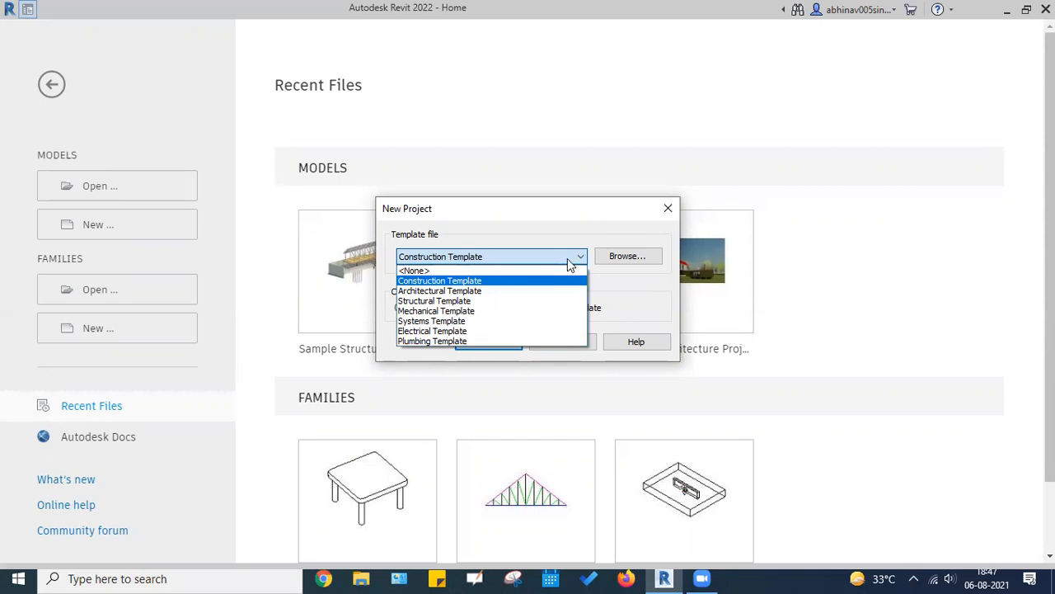
left_click(1007, 163)
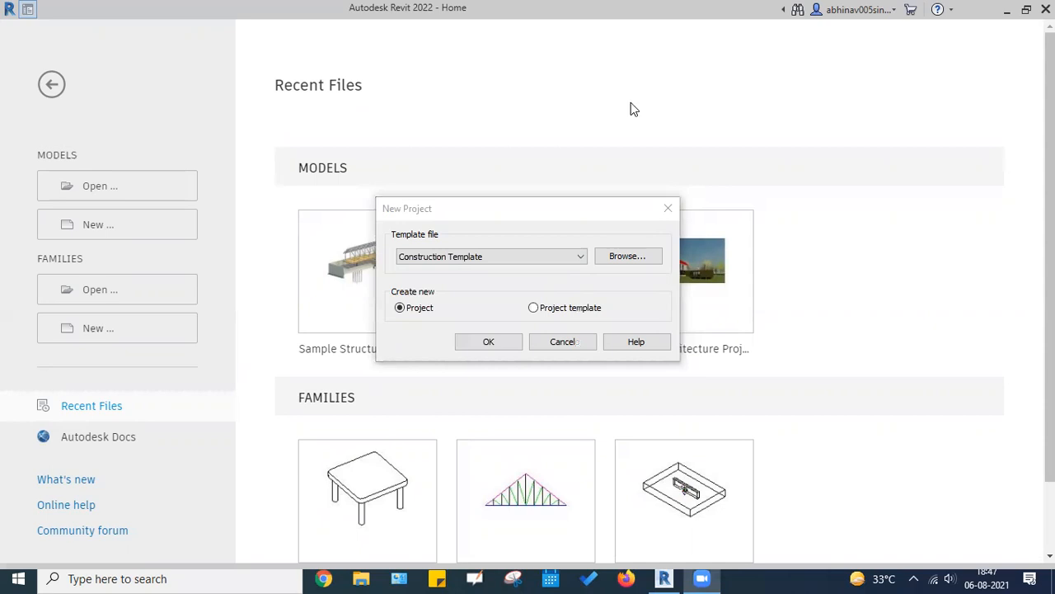
left_click(632, 257)
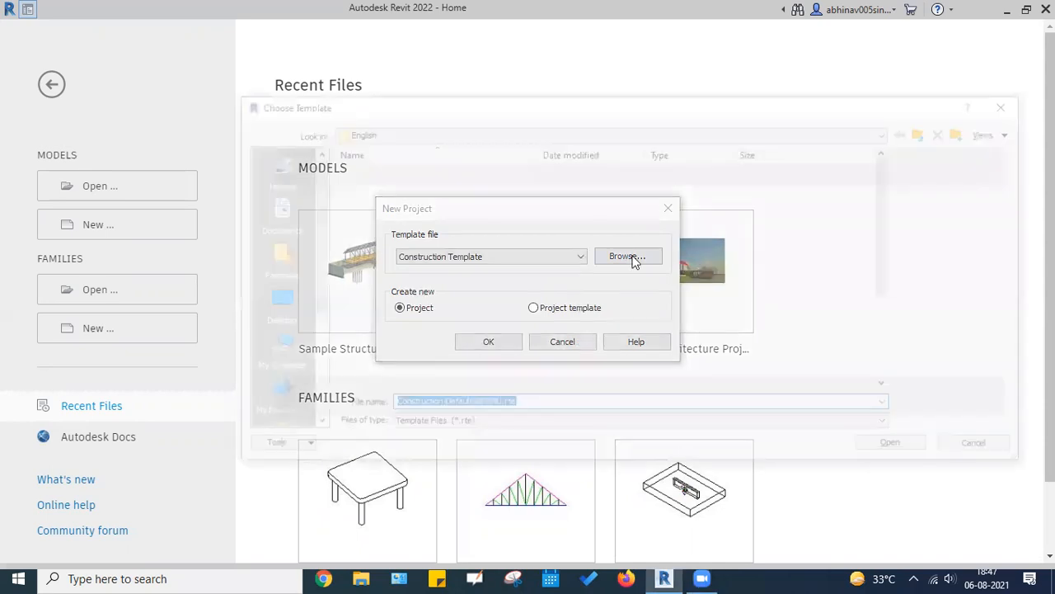
scroll(470, 250, "down", 3)
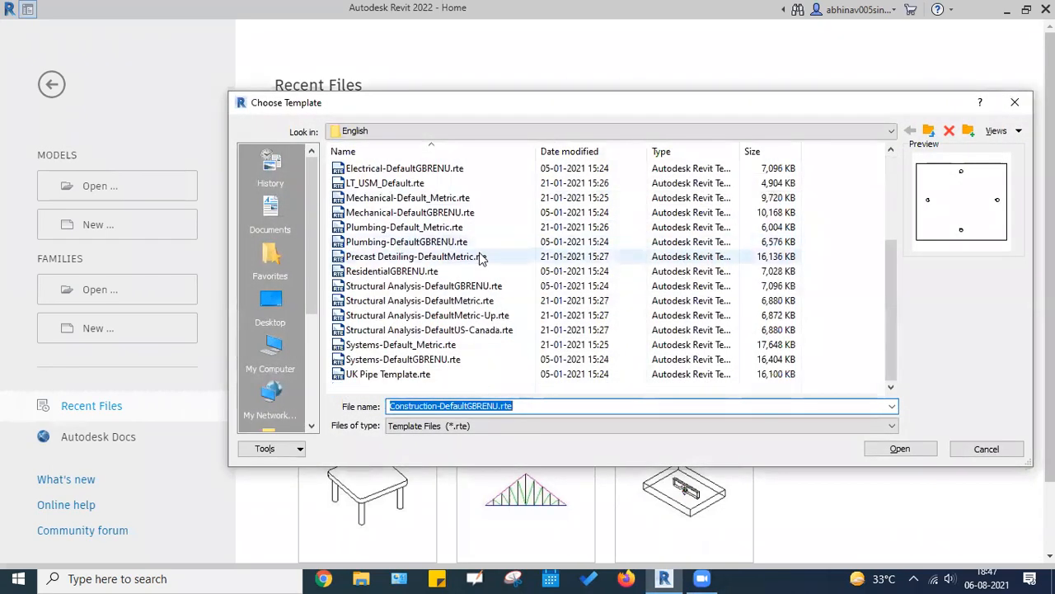
scroll(478, 255, "up", 3)
left_click(1014, 102)
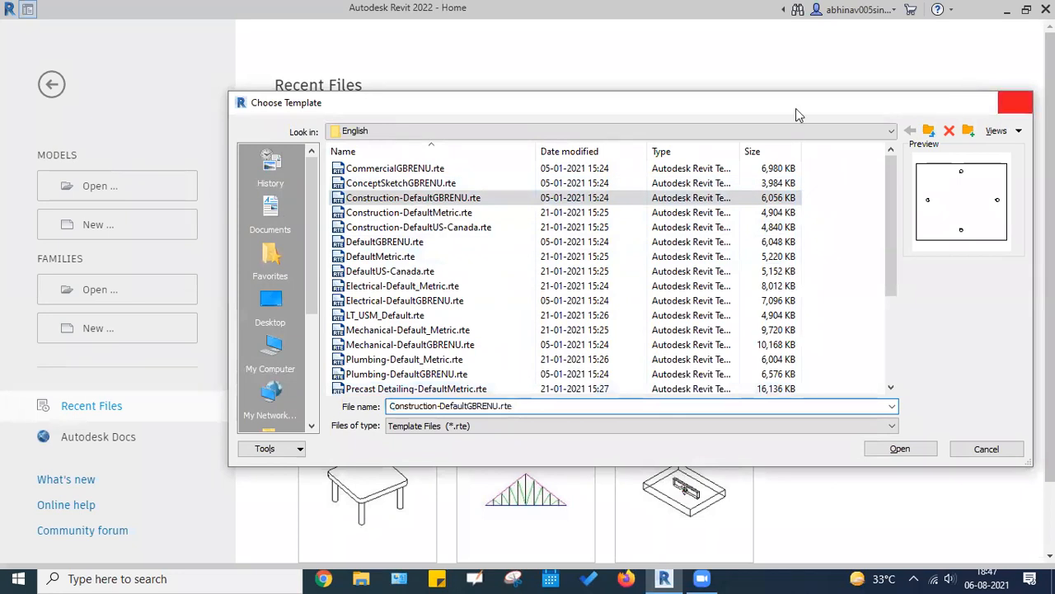
Step: Create the new project from the Construction Template, keeping Project as the type of file to create
left_click(534, 260)
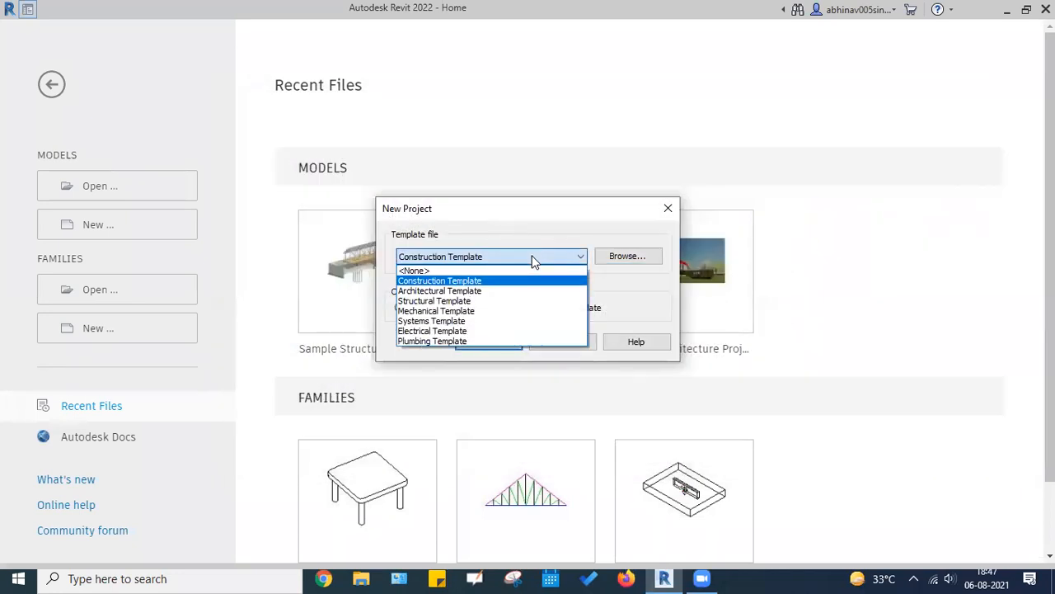
left_click(483, 280)
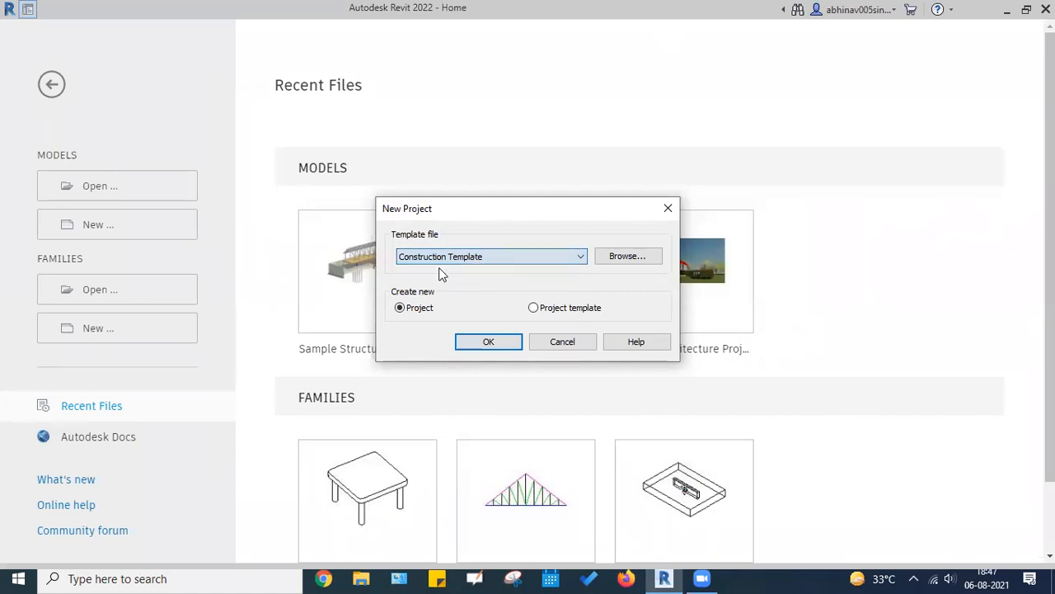
key("Up")
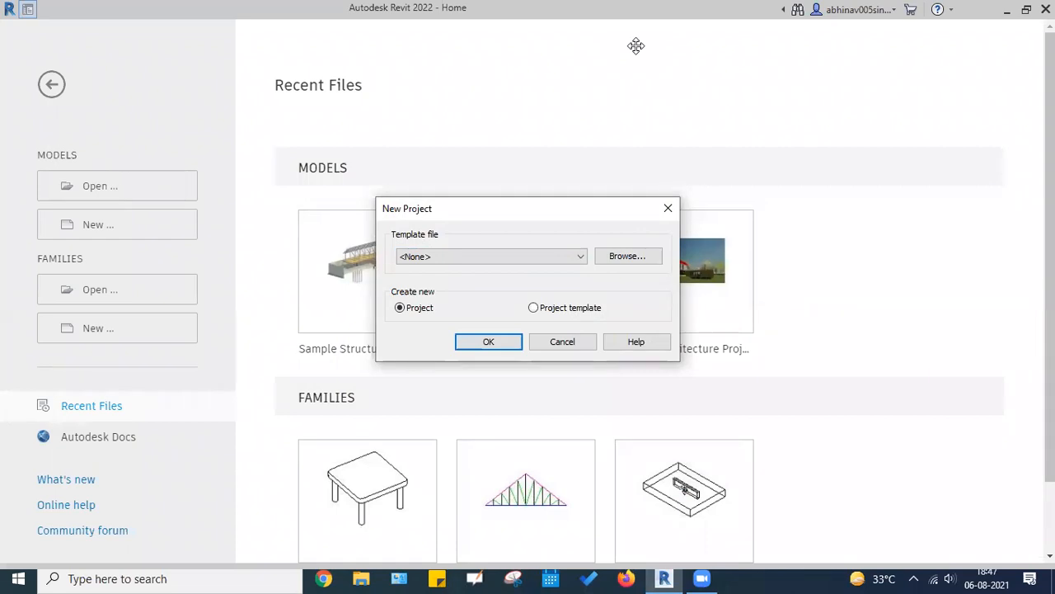
left_click(493, 256)
left_click(478, 279)
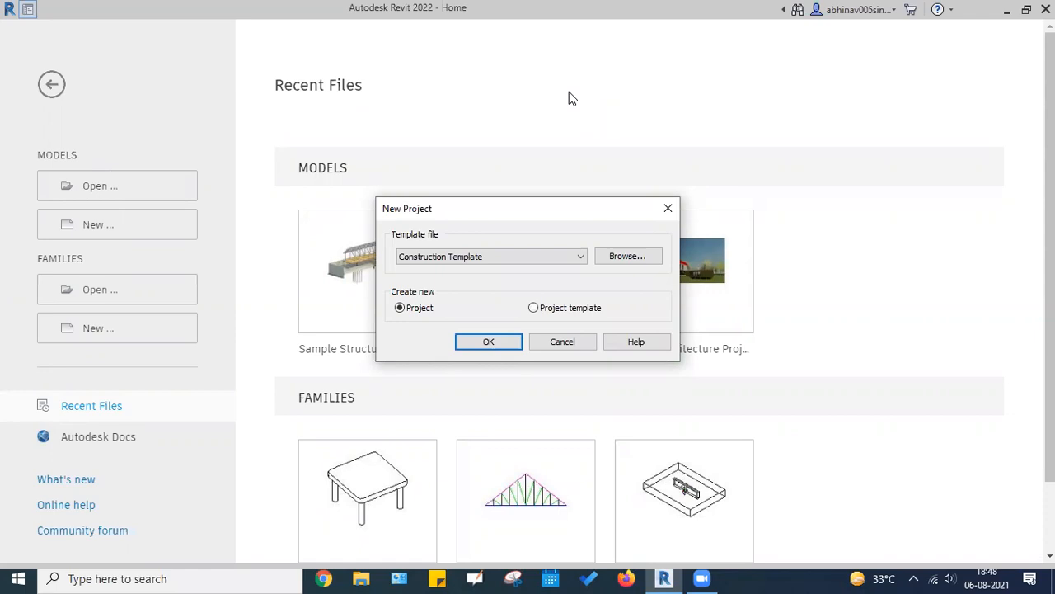
left_click(500, 256)
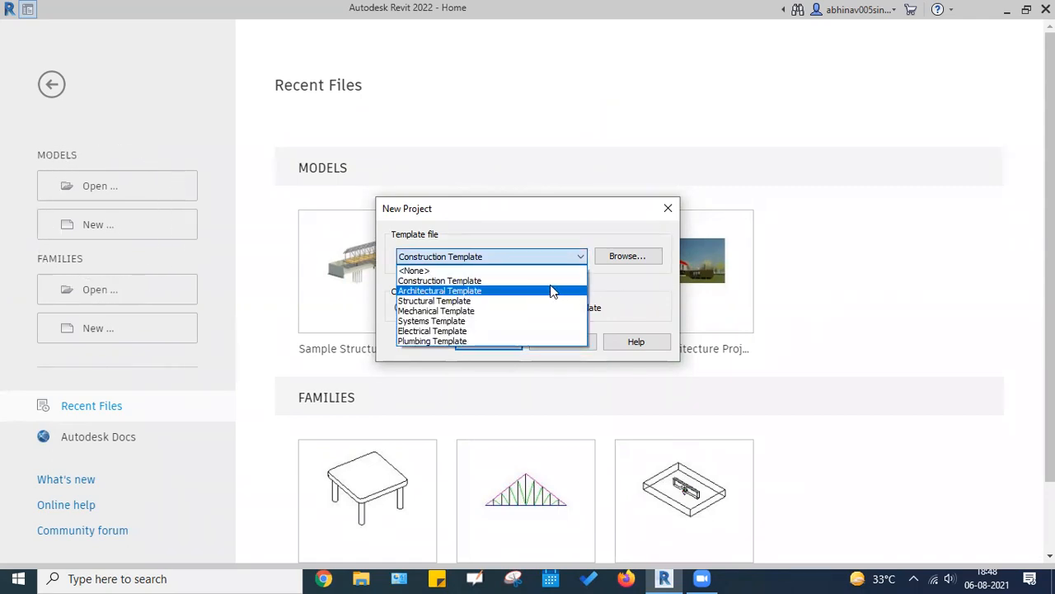
left_click(524, 282)
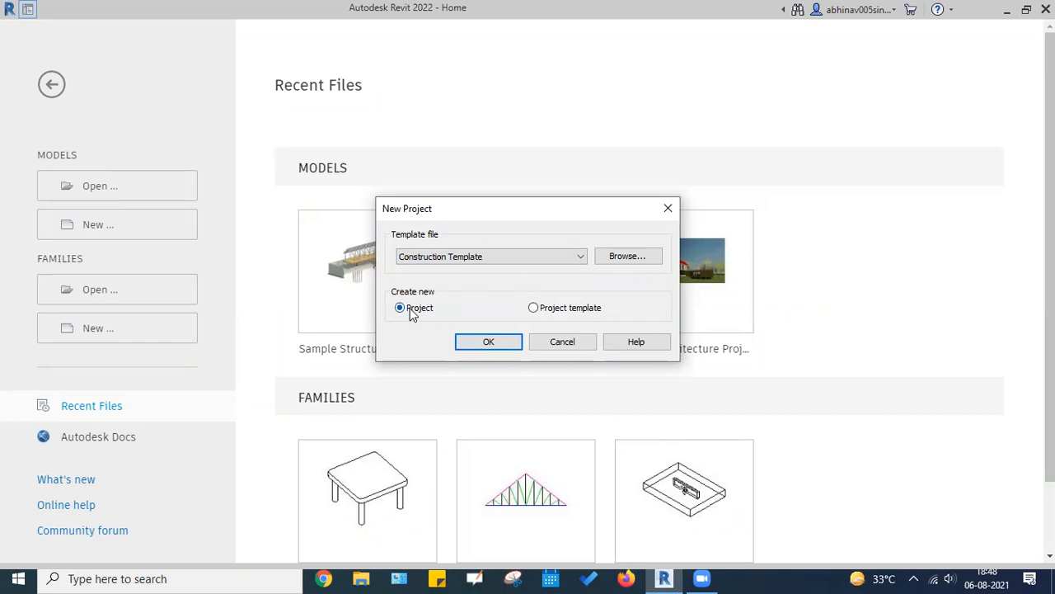
key("ctrl")
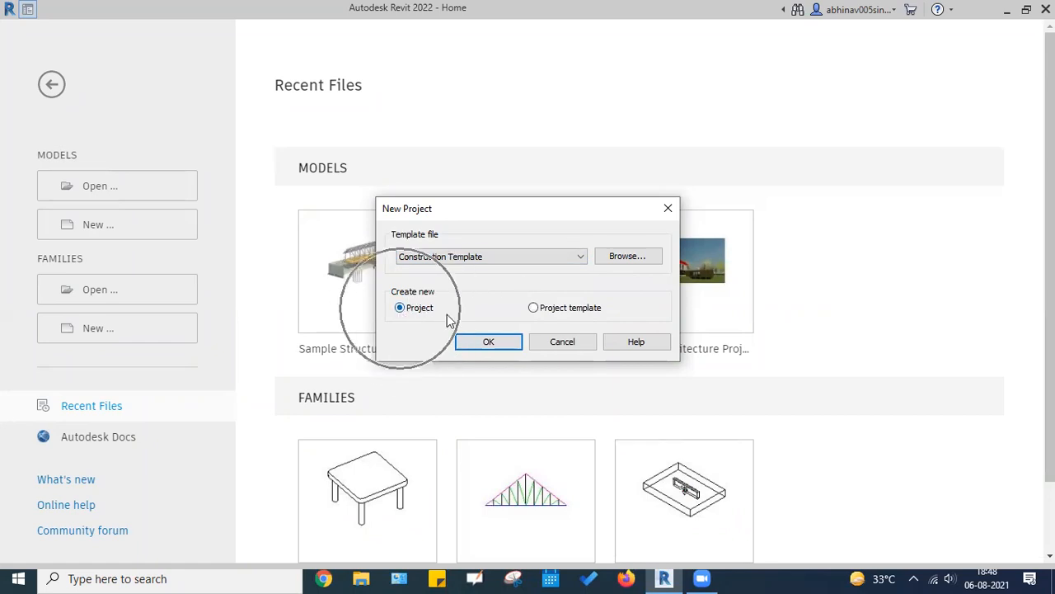
left_click(488, 342)
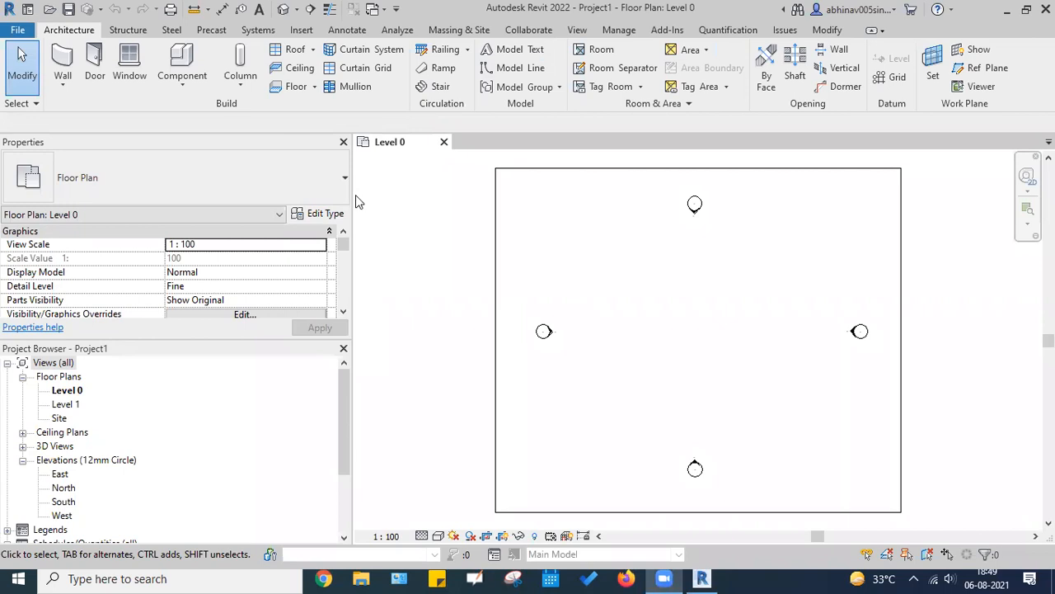
Step: Narrow the Properties and Project Browser palettes and review which user interface elements are switched on
left_click_drag(357, 195, 73, 179)
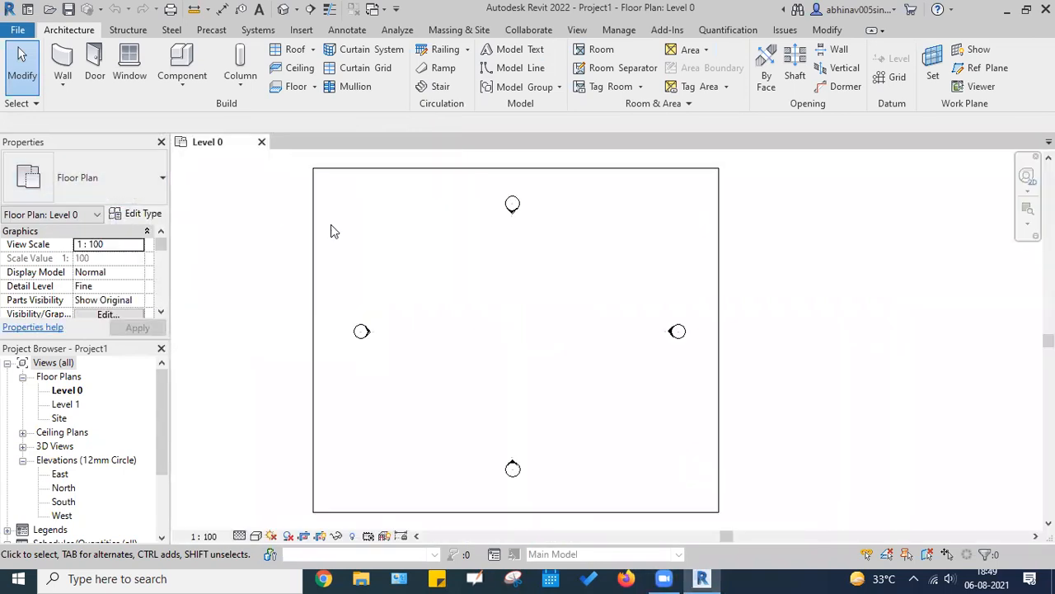
left_click(578, 31)
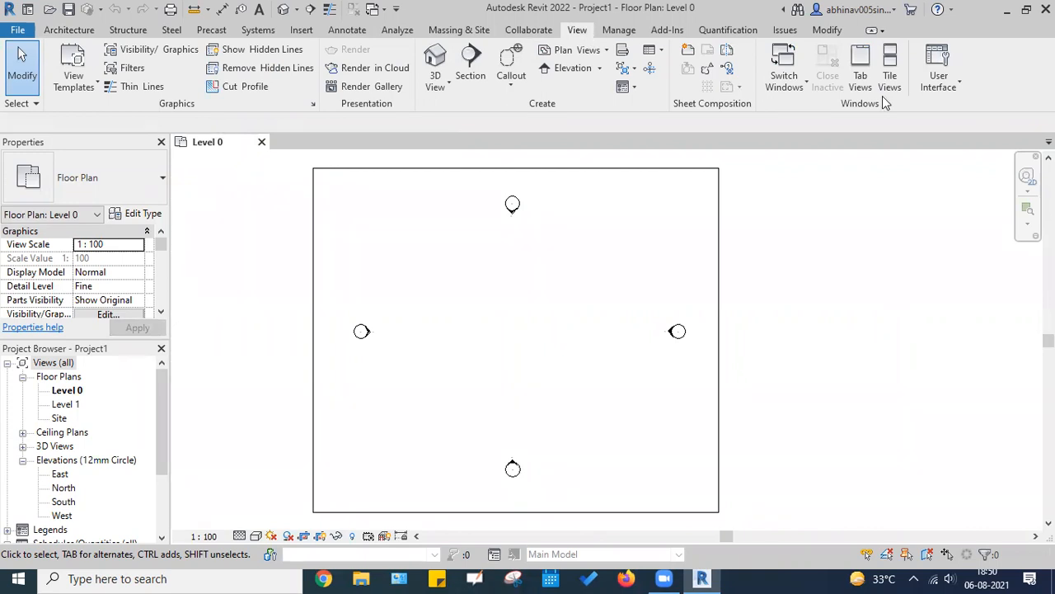
left_click(955, 86)
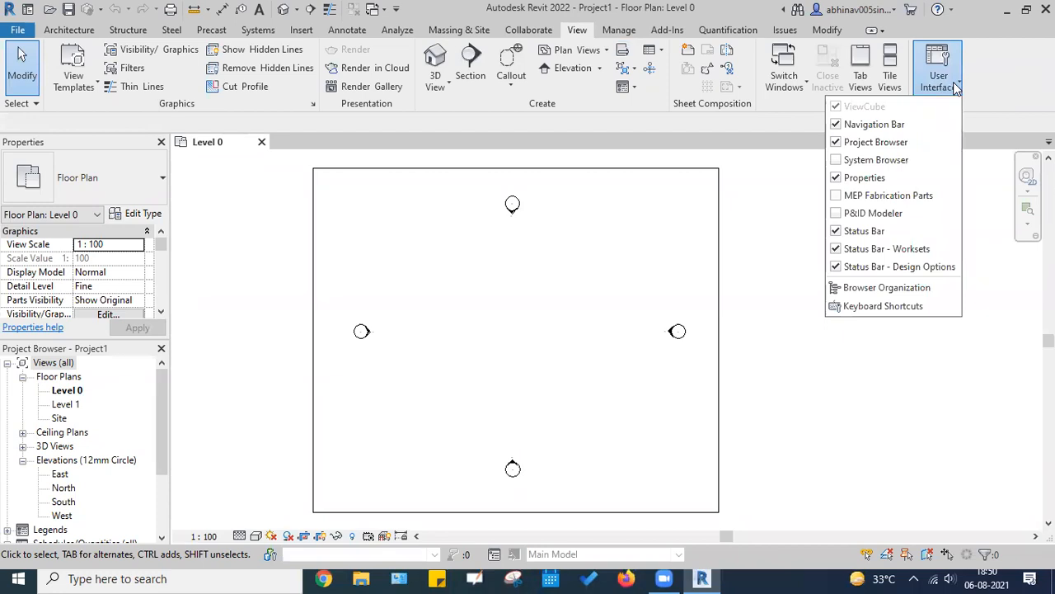
left_click(954, 86)
left_click(58, 30)
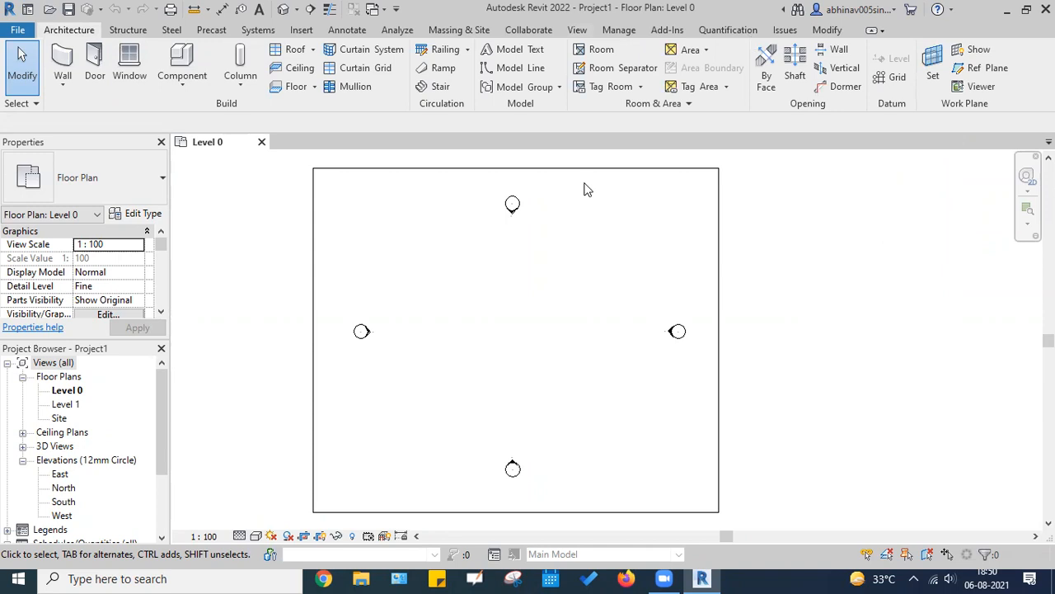
Step: Examine the Level 0, Level 1 and Site floor plans in the Project Browser, ending with Level 0 selected
left_click(68, 391)
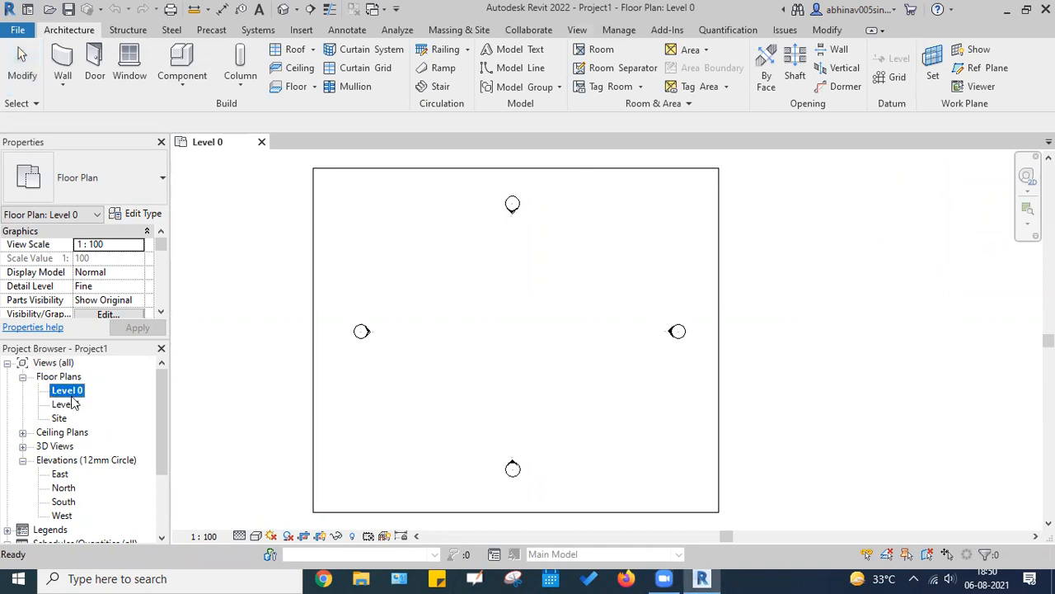
left_click(72, 405)
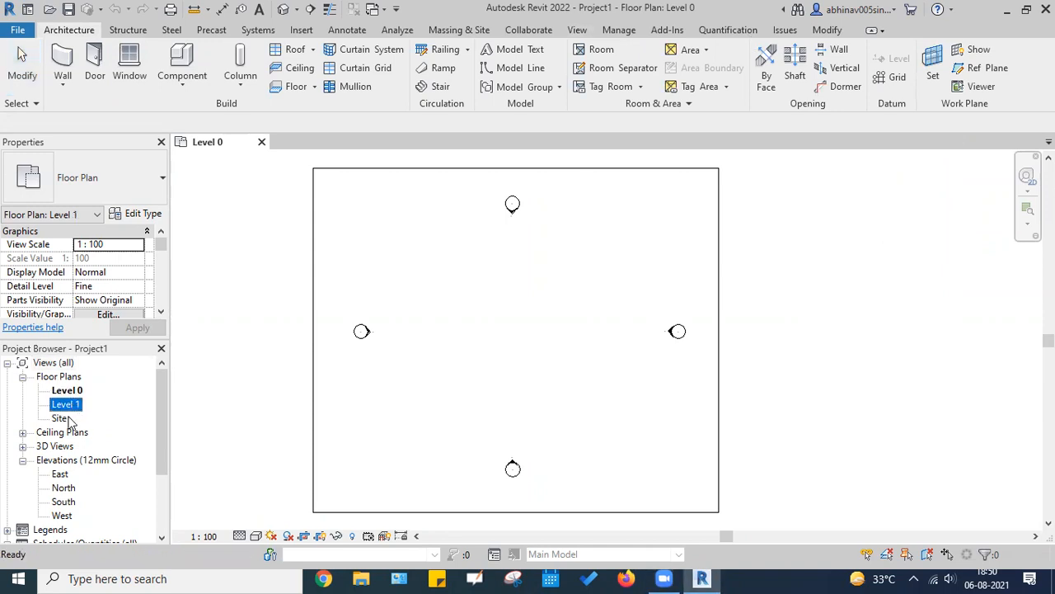
left_click(64, 418)
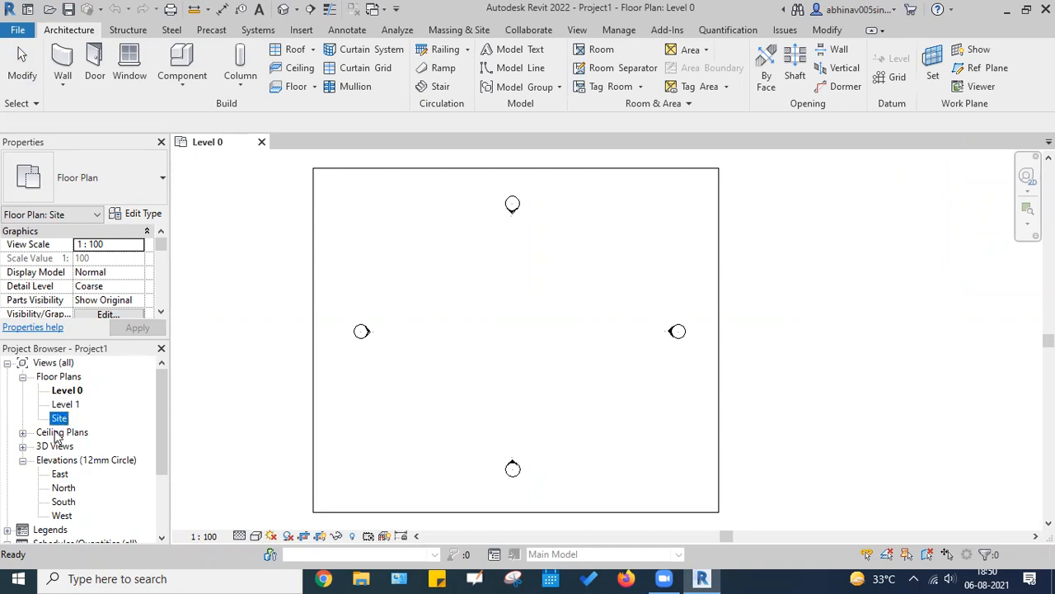
scroll(78, 477, "down", 2)
scroll(72, 460, "up", 2)
left_click(73, 393)
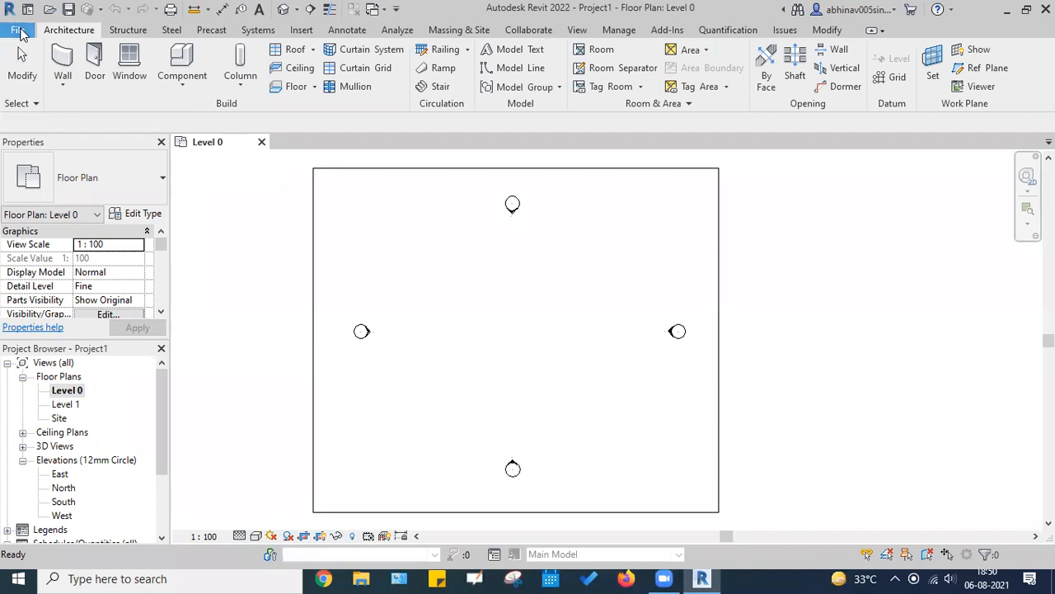
Step: Create a second project without a template, using the Metric system of measurement
left_click(18, 31)
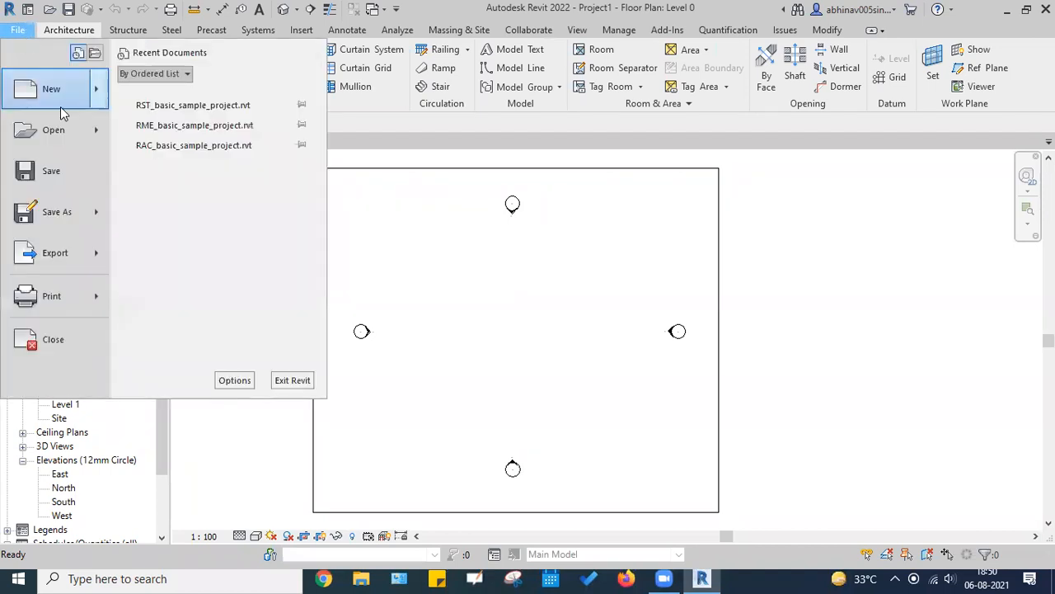
mouse_move(78, 88)
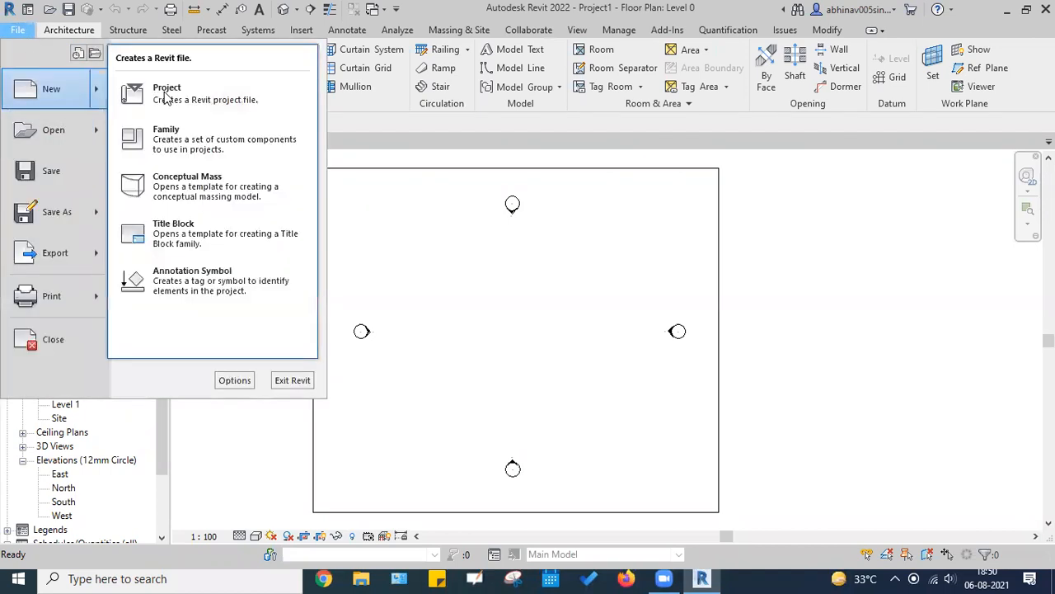
left_click(171, 97)
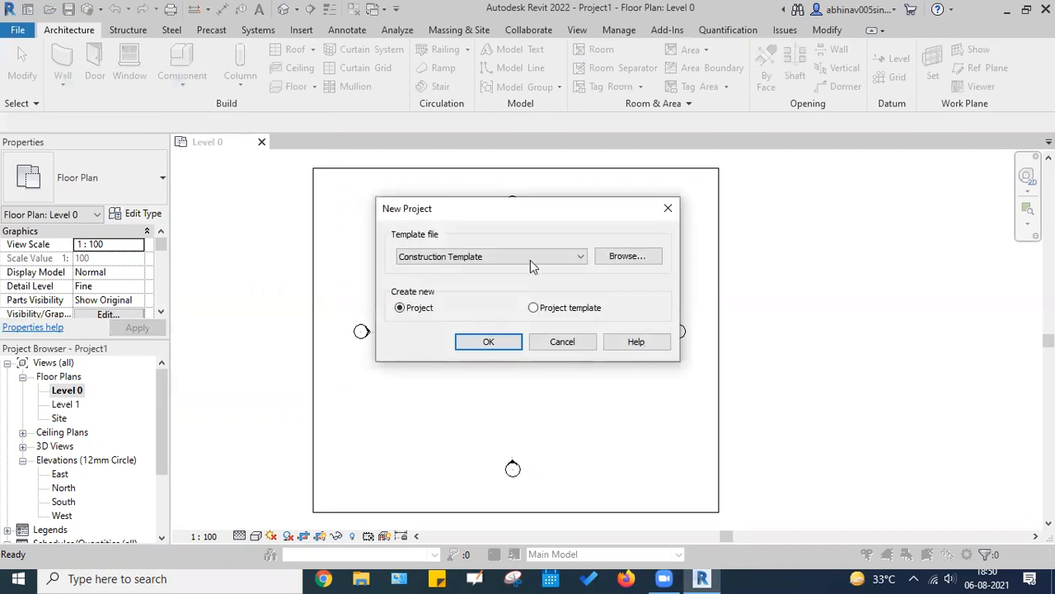
left_click(528, 257)
left_click(434, 270)
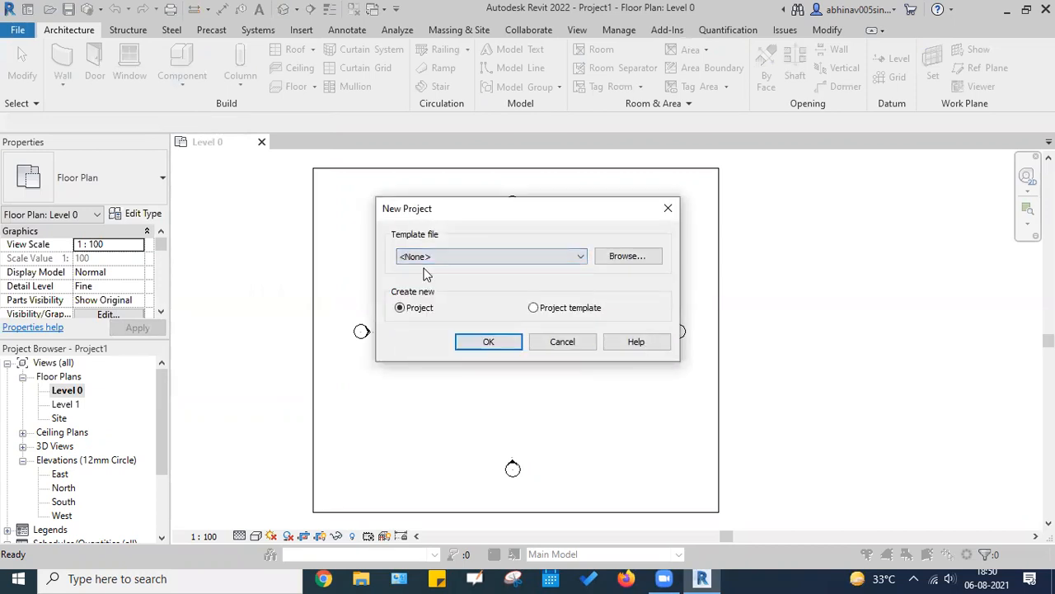
left_click(487, 343)
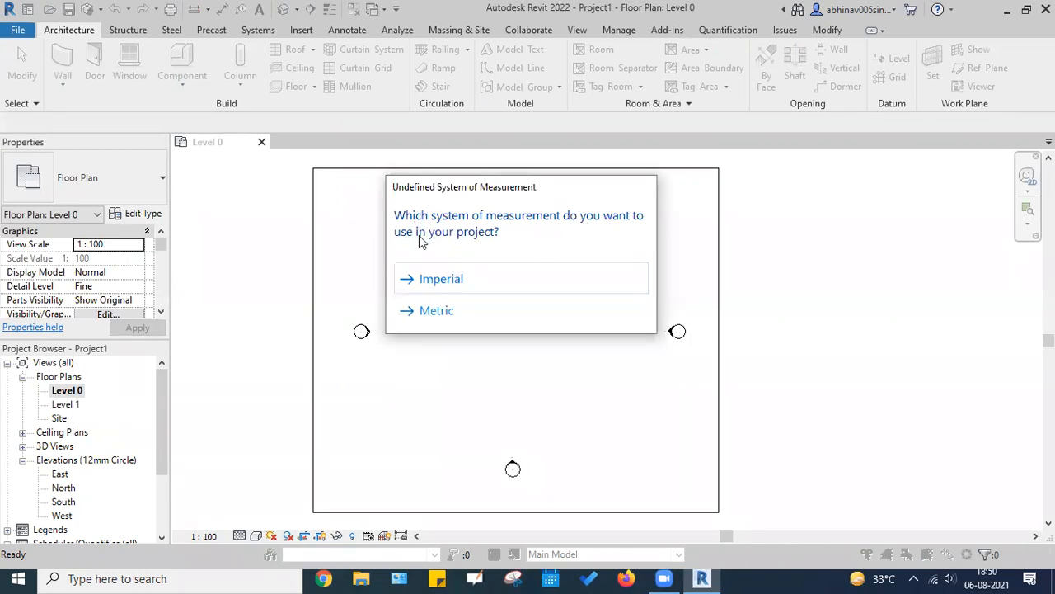
left_click(437, 311)
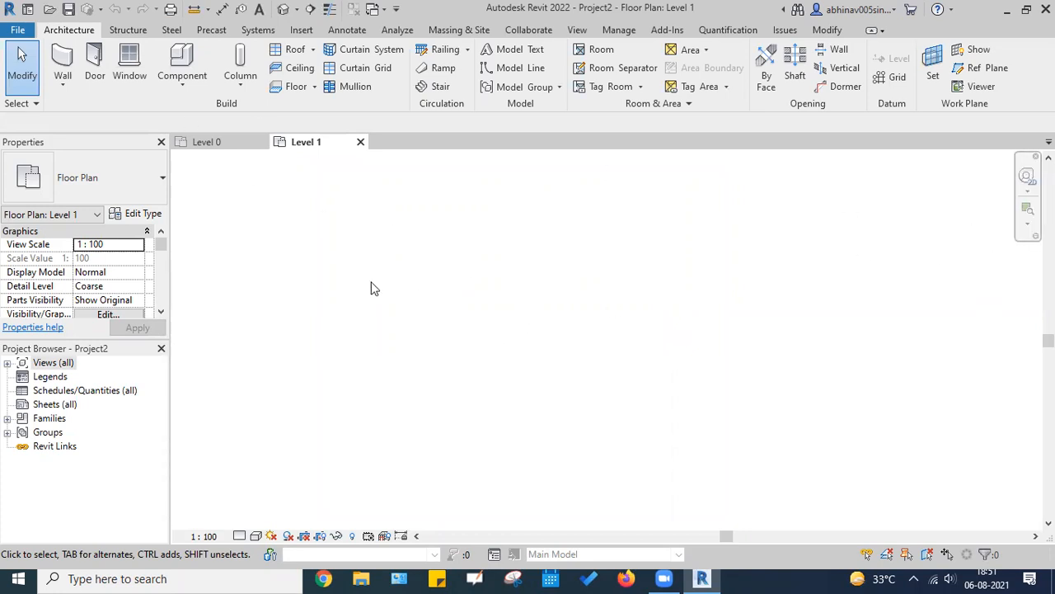
left_click(115, 32)
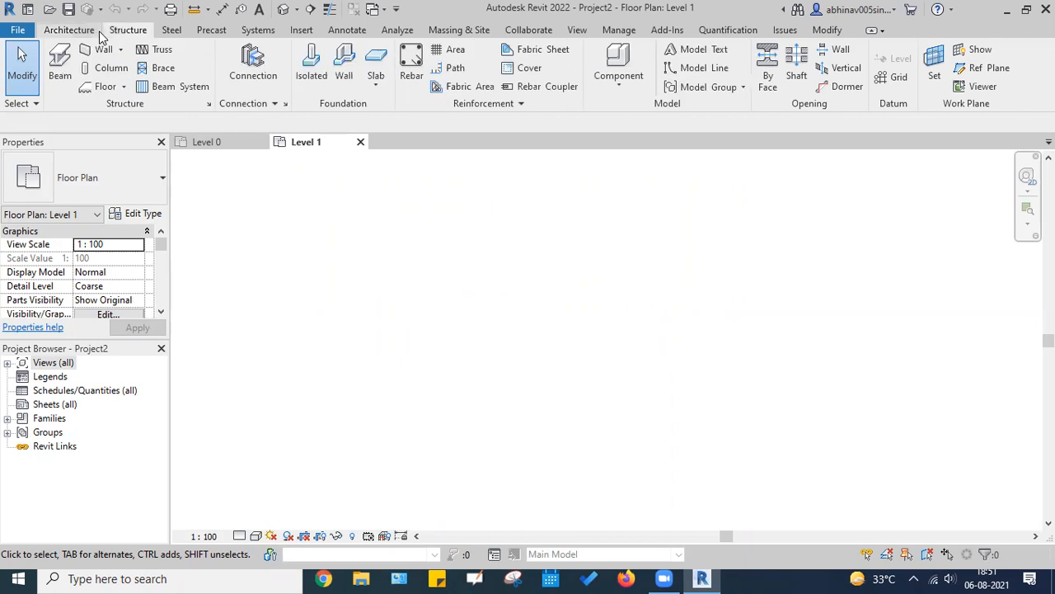
left_click(66, 30)
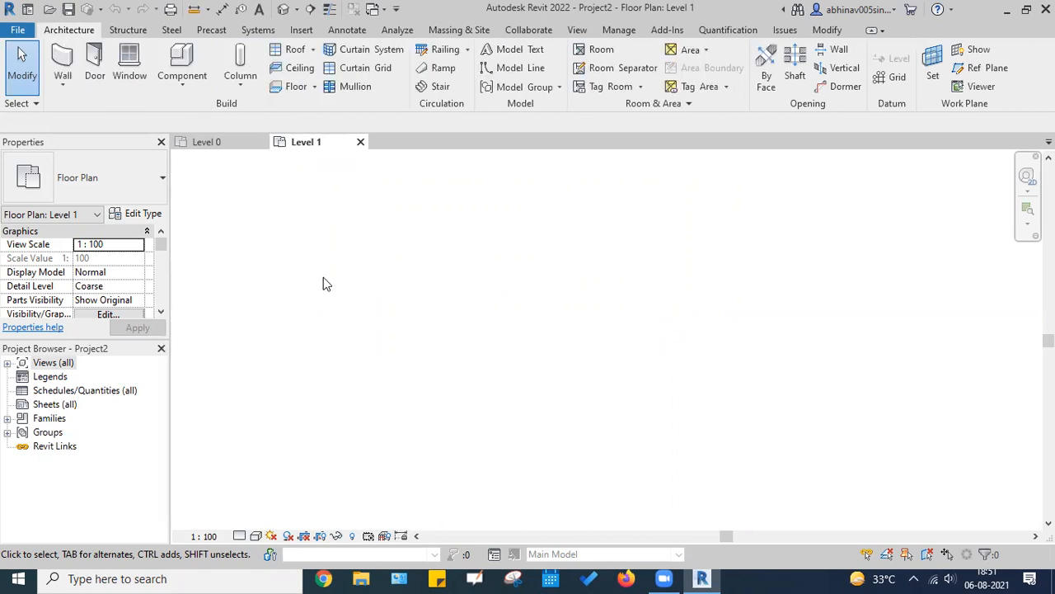
Step: Expand Views (all) of the second project to examine its structural, floor and ceiling plans
left_click(7, 364)
left_click(22, 376)
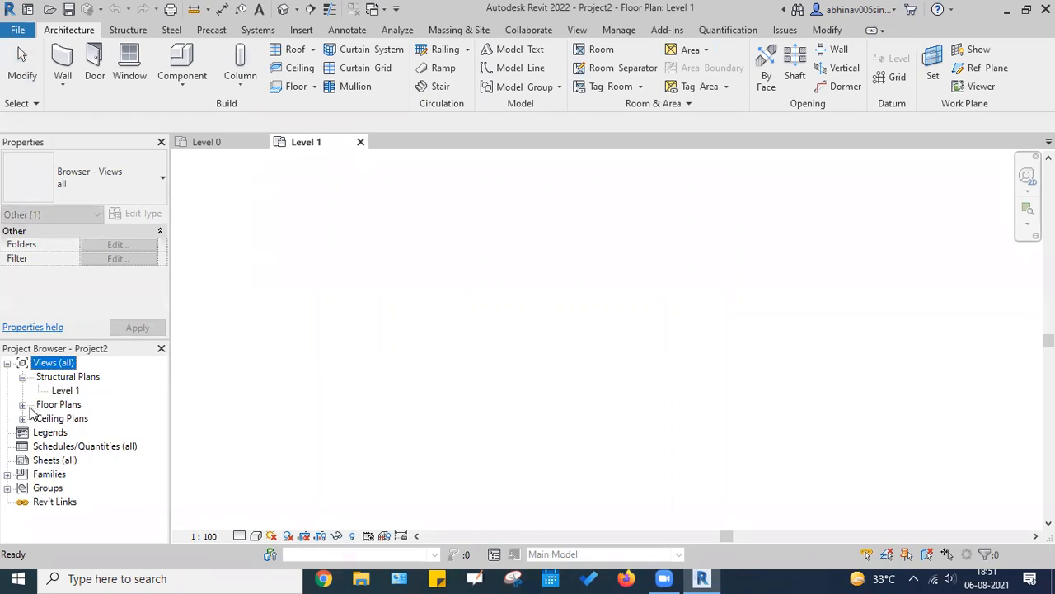
left_click(23, 404)
left_click(23, 432)
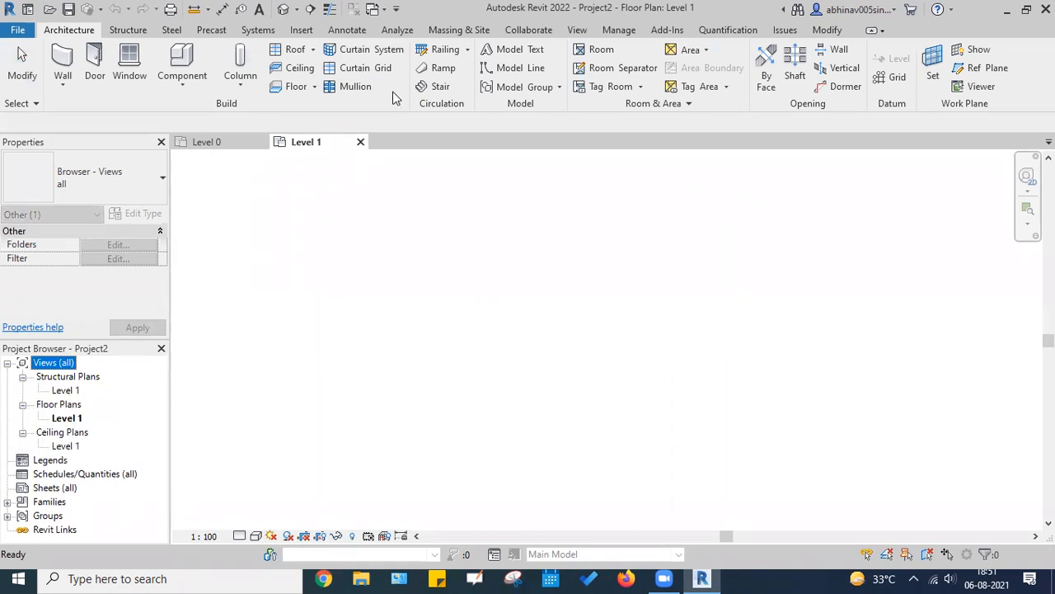
Step: Compare Project1's Level 0 plan with Project2's Level 1 plan and close the Project2 view
left_click(217, 148)
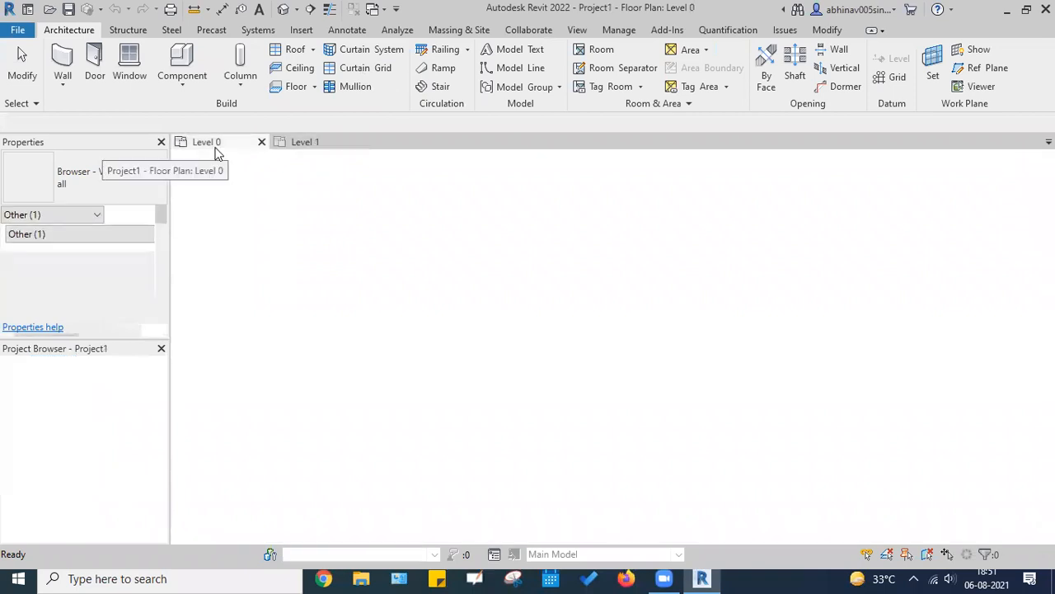
left_click(297, 144)
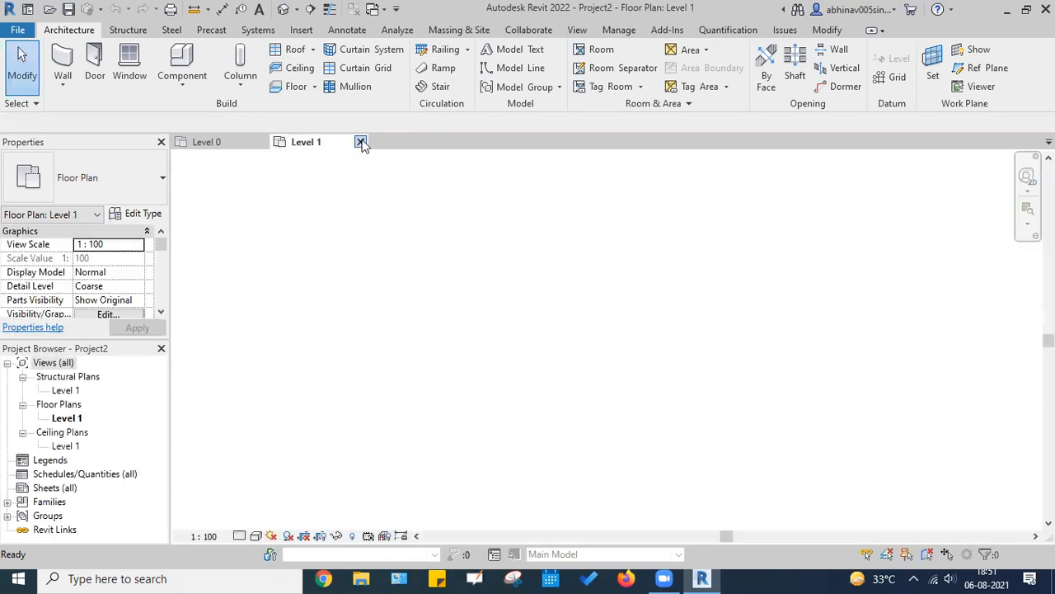
left_click(361, 141)
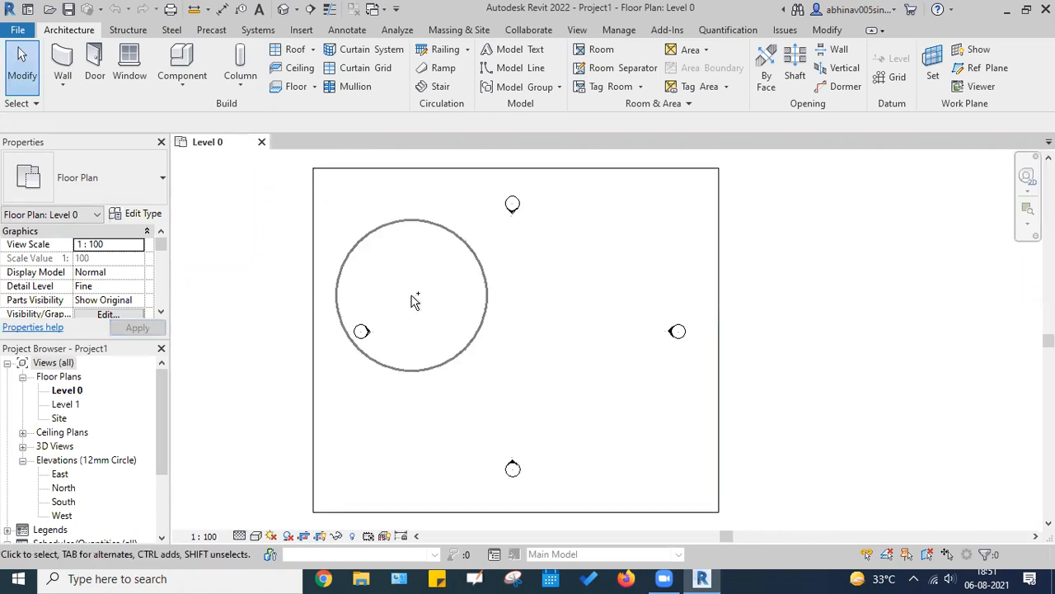
Step: Review the template files offered for a new project and leave without creating one
left_click(18, 31)
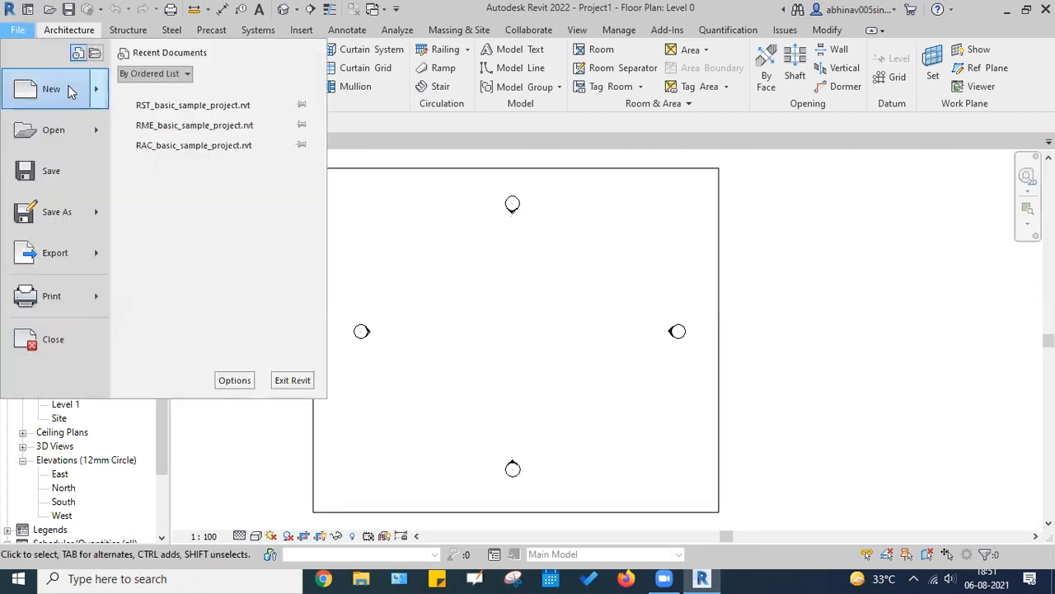
left_click(65, 95)
left_click(490, 258)
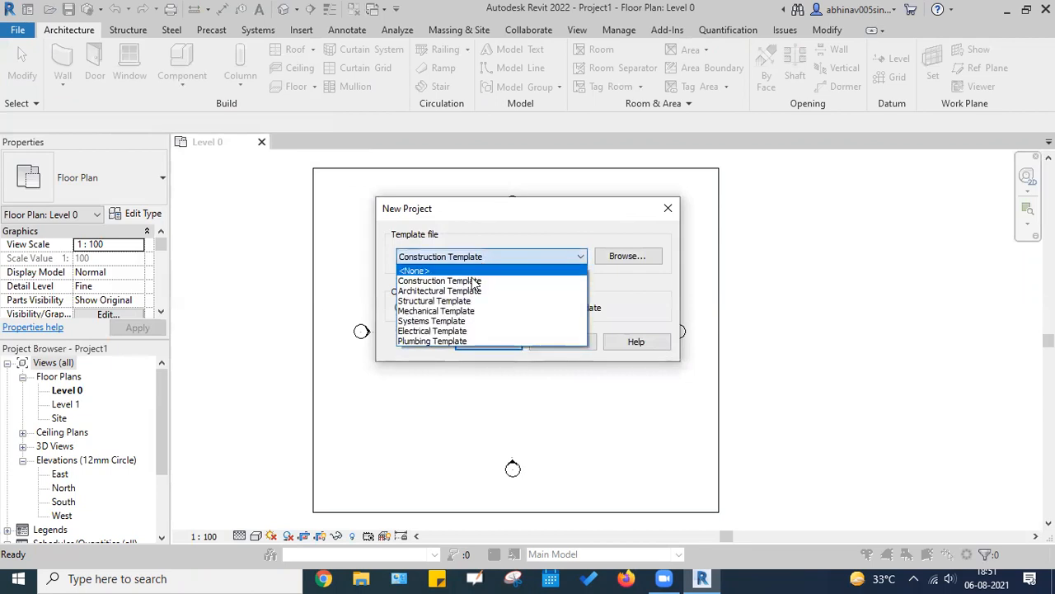
left_click(671, 212)
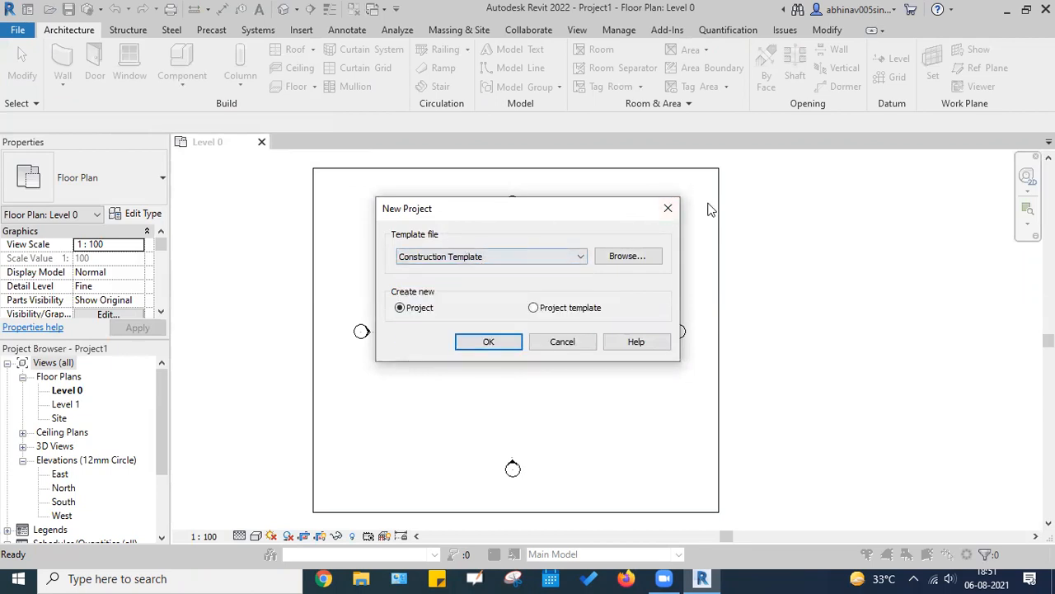
left_click(670, 211)
key("ctrl")
key("ctrl")
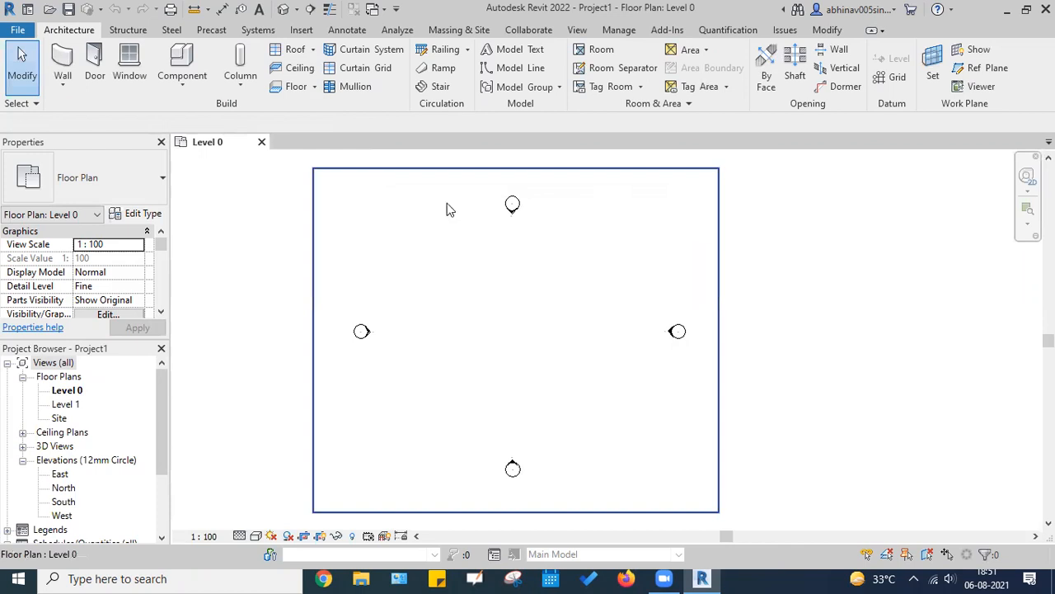
Step: Examine the Level 0 floor plan and locate its entry under Floor Plans in the Project Browser
scroll(419, 262, "down", 2)
middle_click_drag(519, 268, 514, 287)
scroll(475, 234, "up", 2)
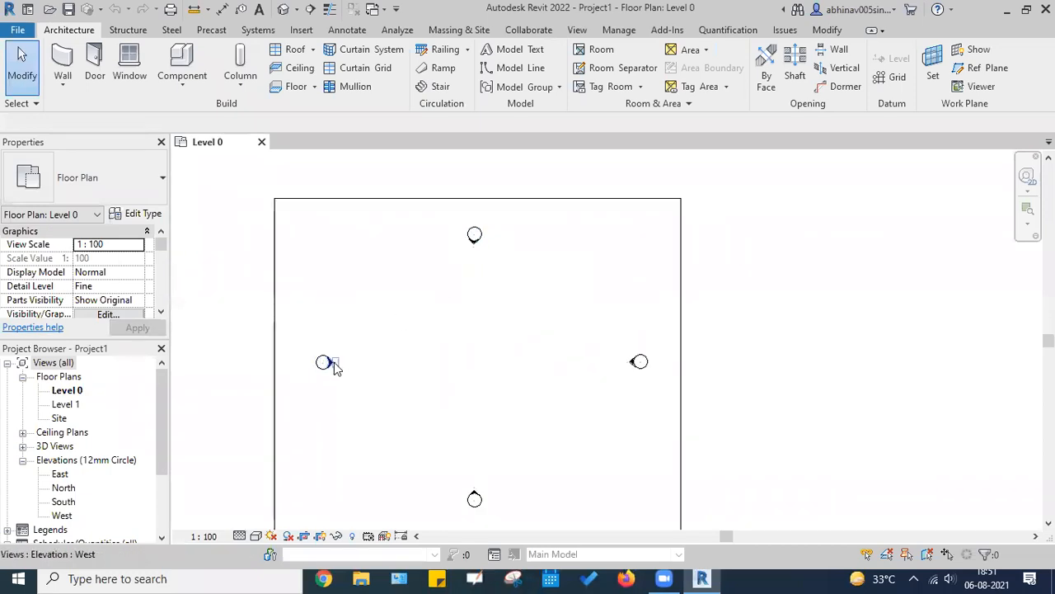
mouse_move(474, 363)
middle_mouse_down()
mouse_move(483, 311)
mouse_move(491, 340)
middle_mouse_up()
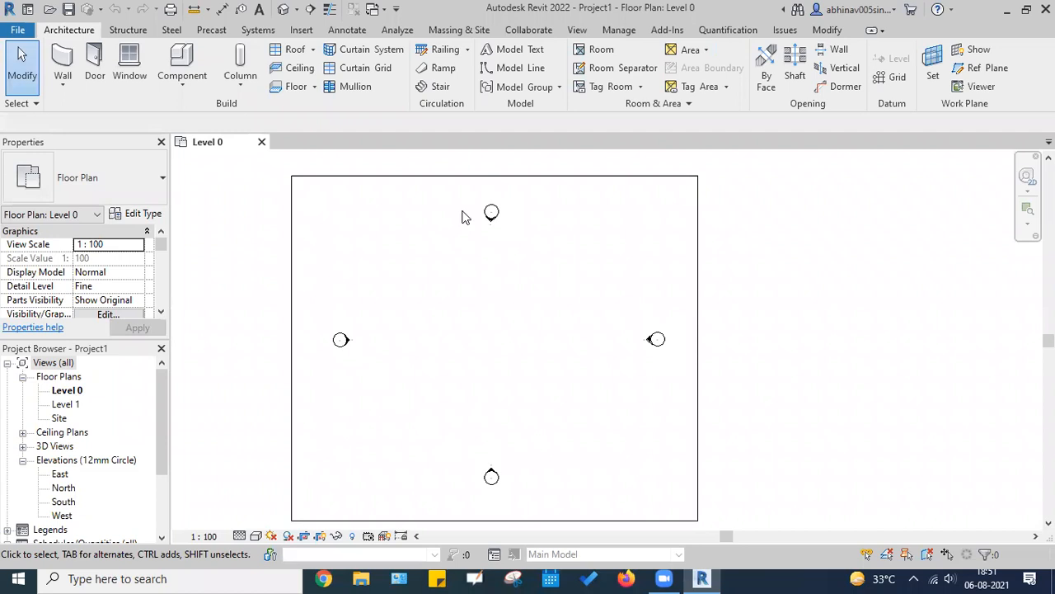
left_click(56, 379)
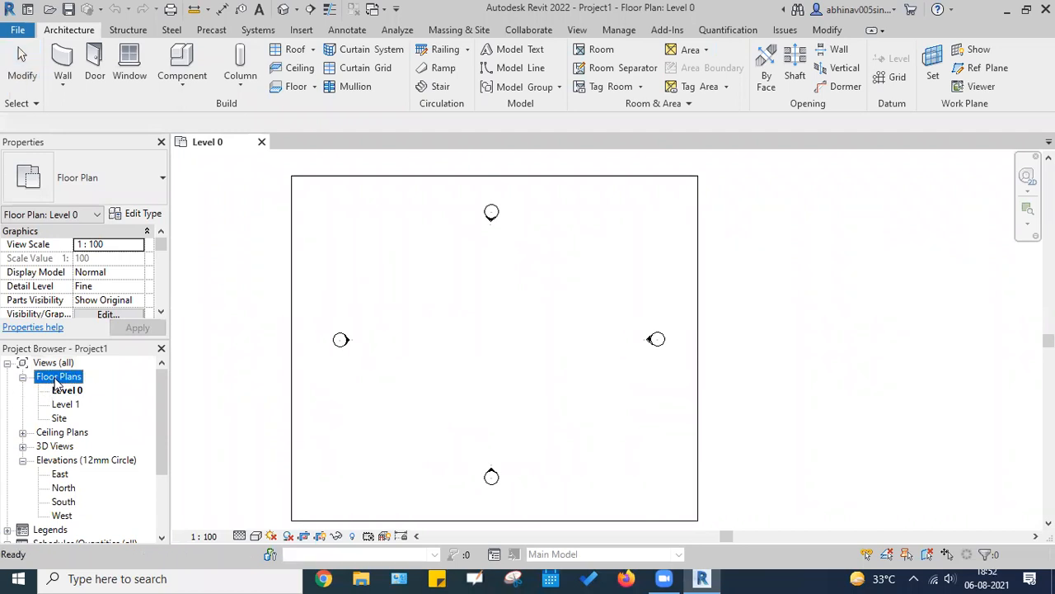
key("ctrl")
key("ctrl")
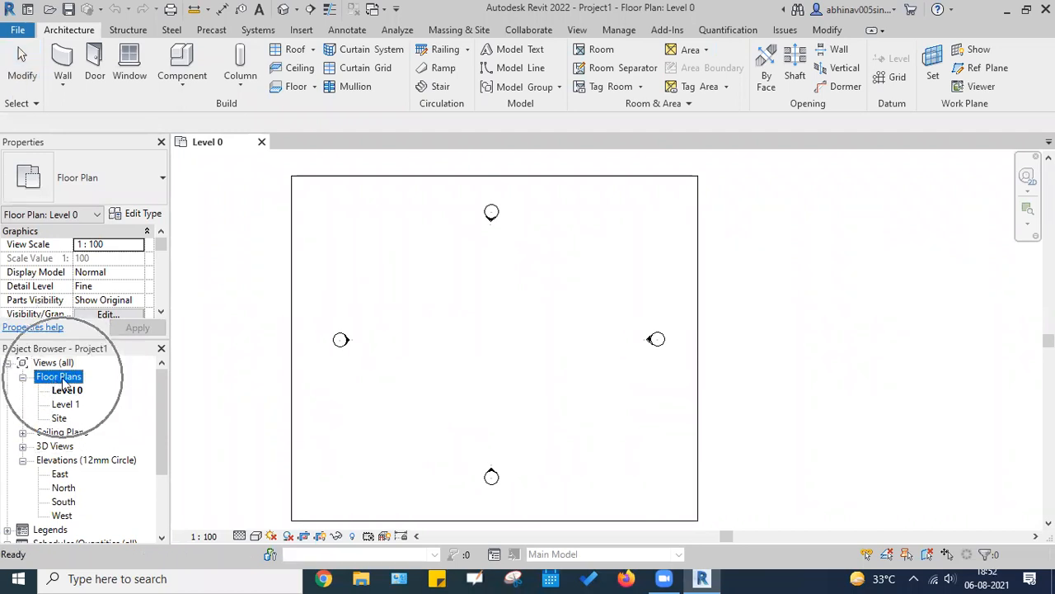
left_click(71, 392)
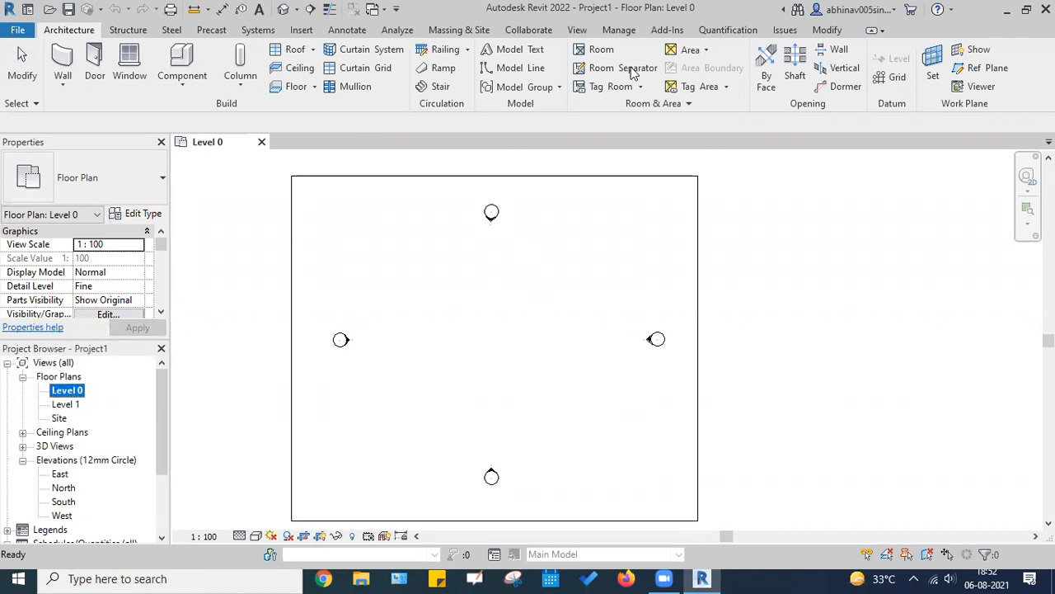
Step: Inspect the four elevation markers around the Level 0 floor plan by selecting them one after another
left_click(633, 73)
left_click(492, 216)
left_click(657, 339)
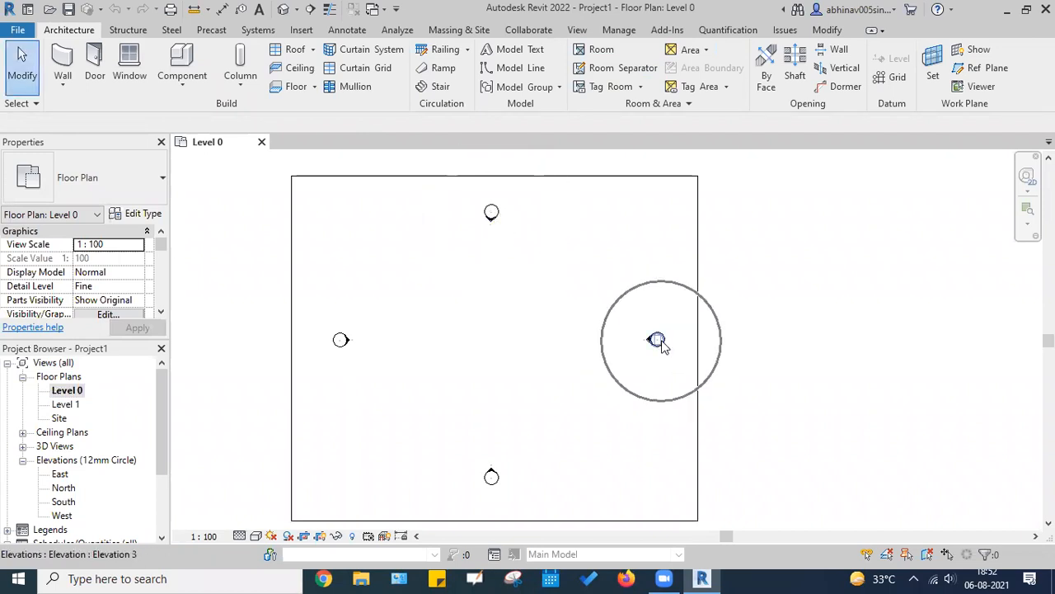
left_click(491, 476)
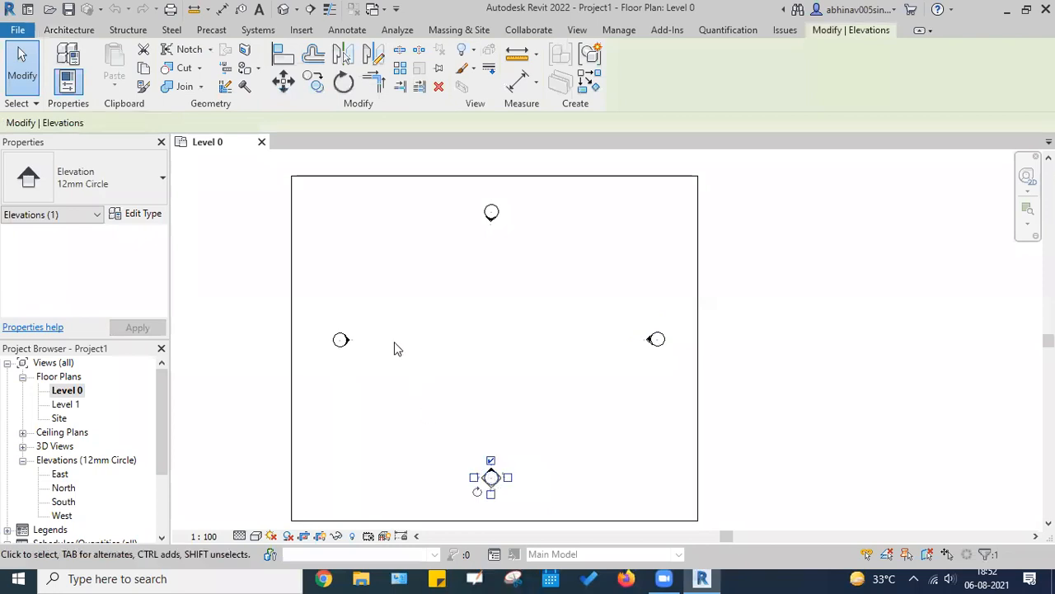
left_click(335, 341)
left_click(515, 221)
left_click(492, 213)
left_click(656, 340)
left_click(655, 340)
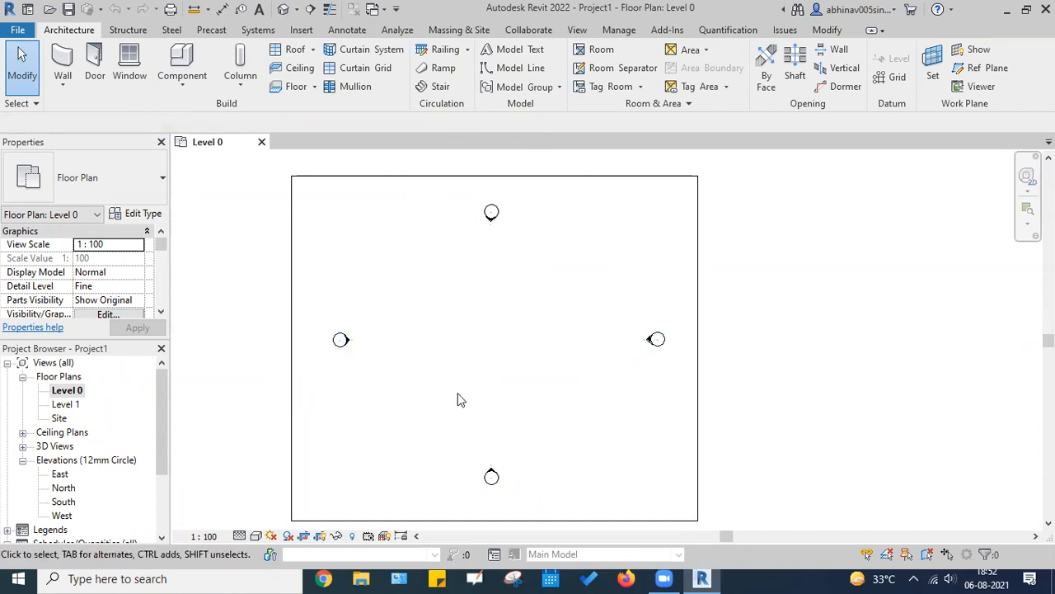
left_click(493, 478)
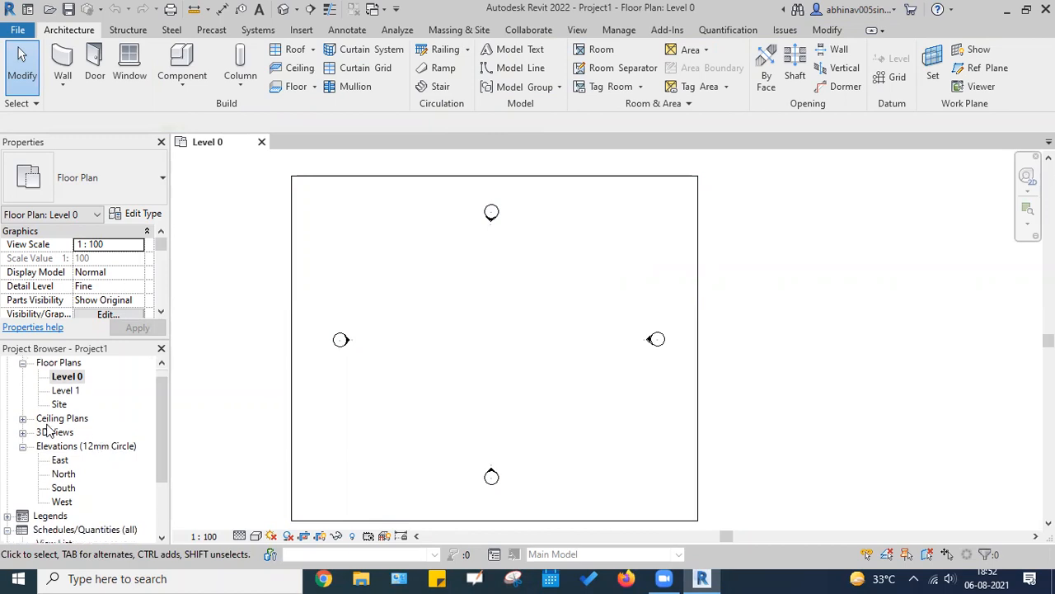
Step: Open the East elevation under Elevations (12mm Circle) and examine its level lines
left_click(23, 419)
left_click(24, 419)
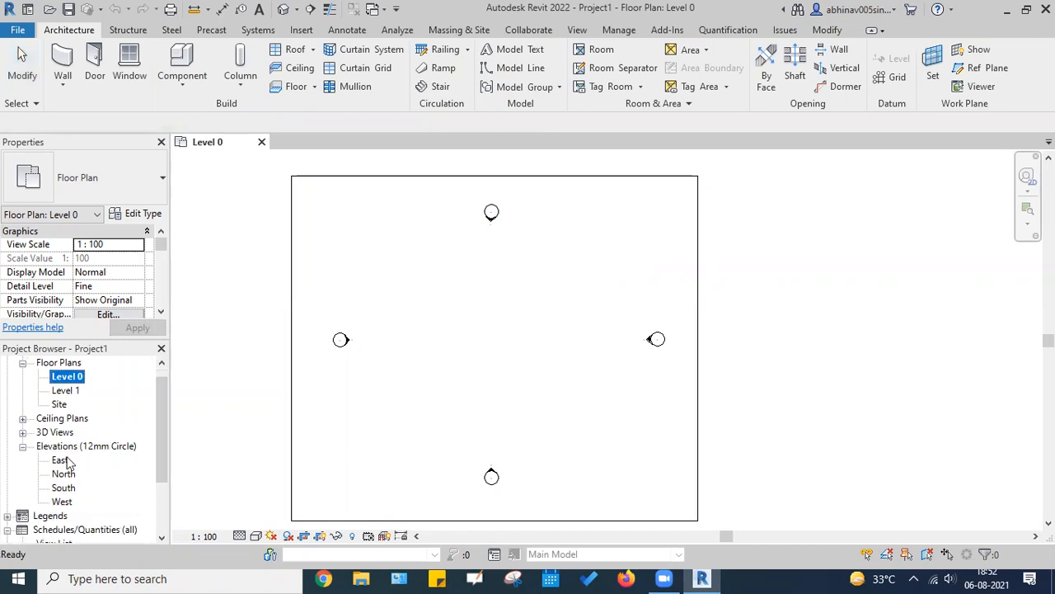
left_click(73, 447)
left_click(61, 461)
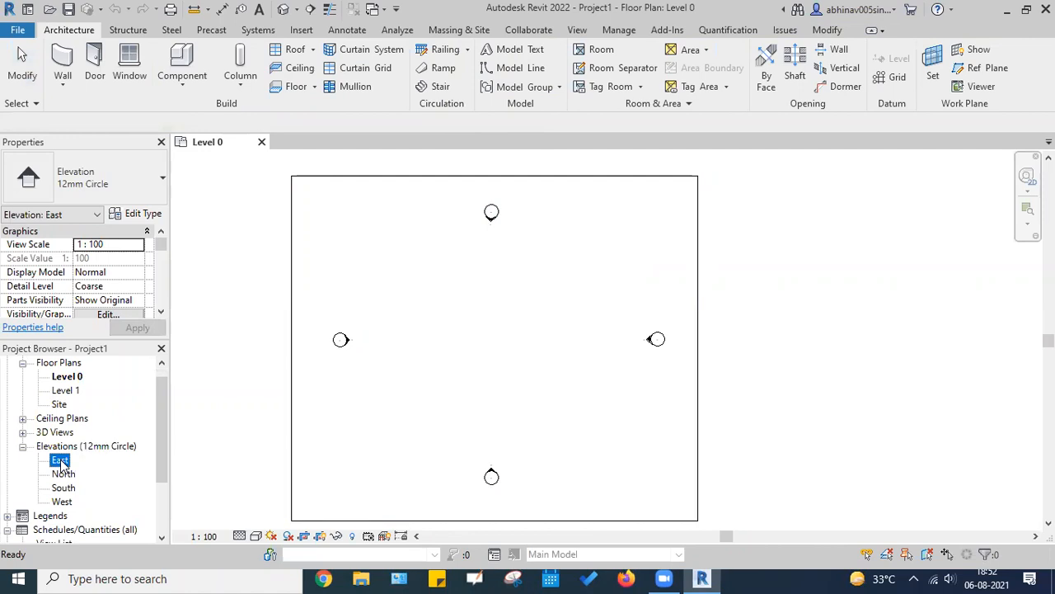
double_click(61, 461)
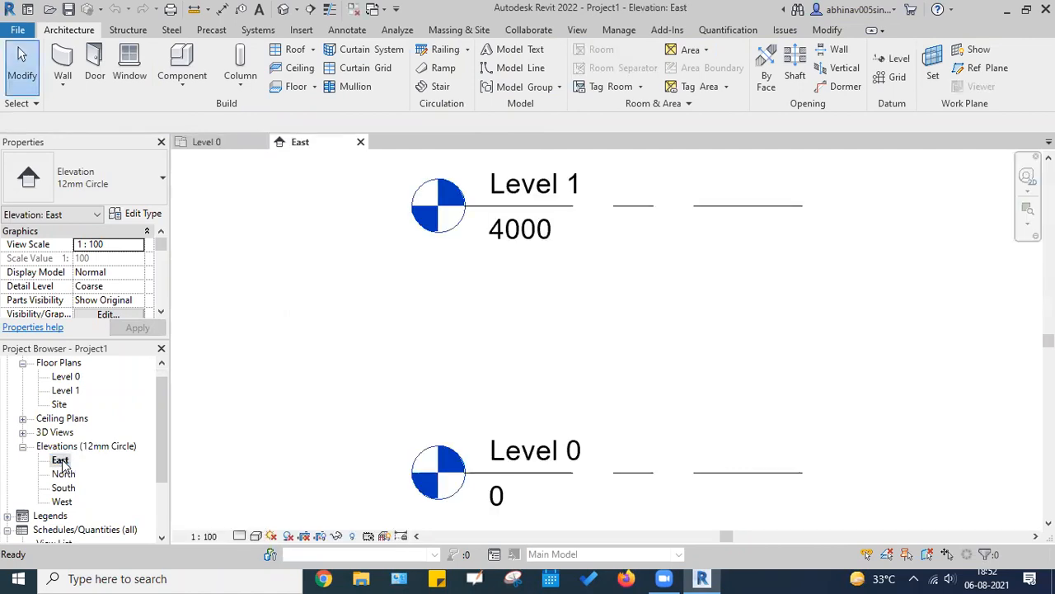
scroll(372, 389, "down", 5)
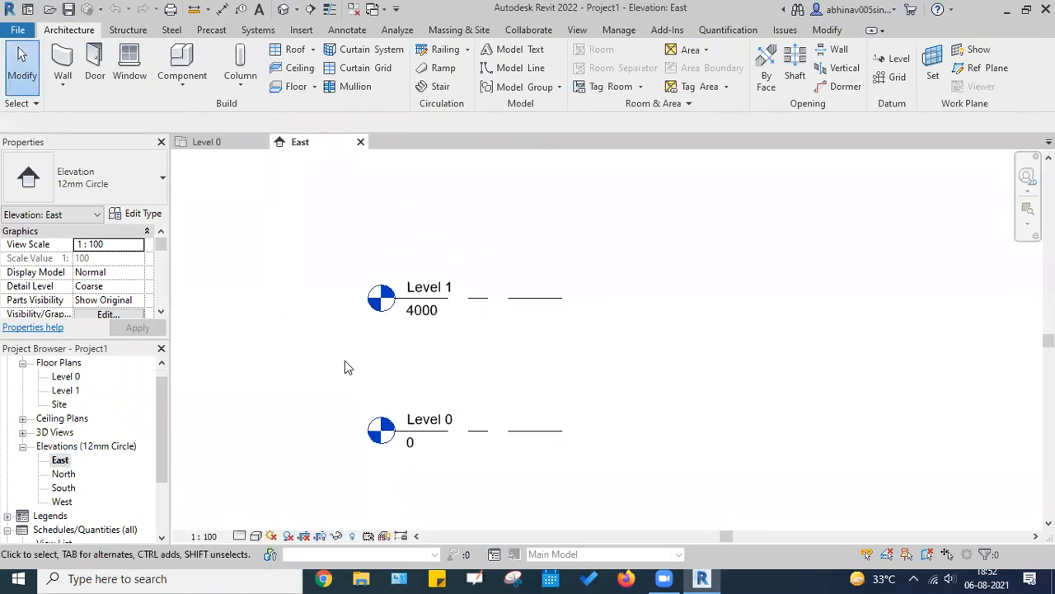
scroll(318, 360, "up", 4)
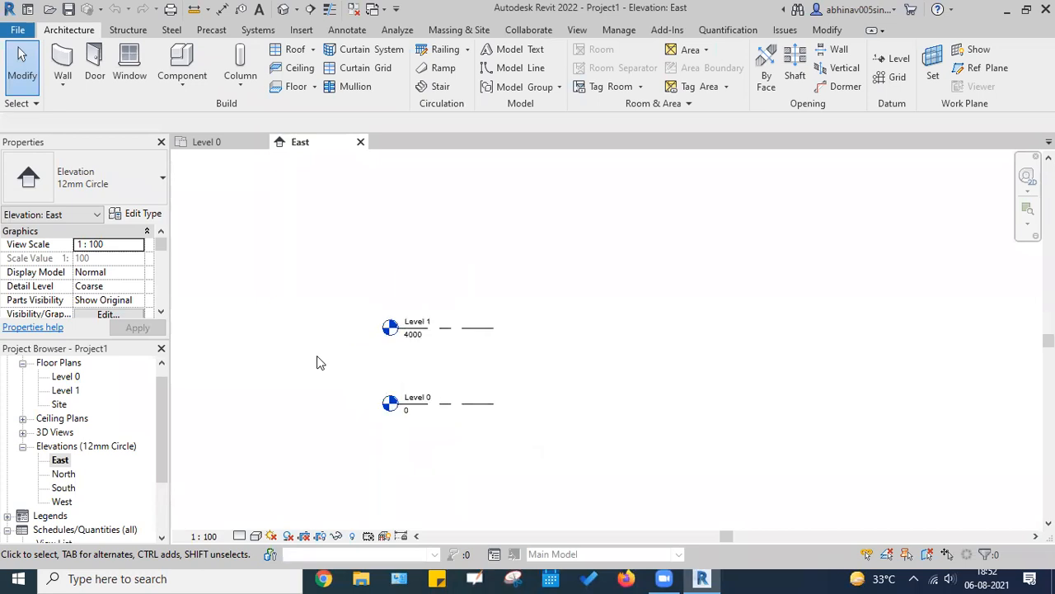
scroll(320, 363, "down", 3)
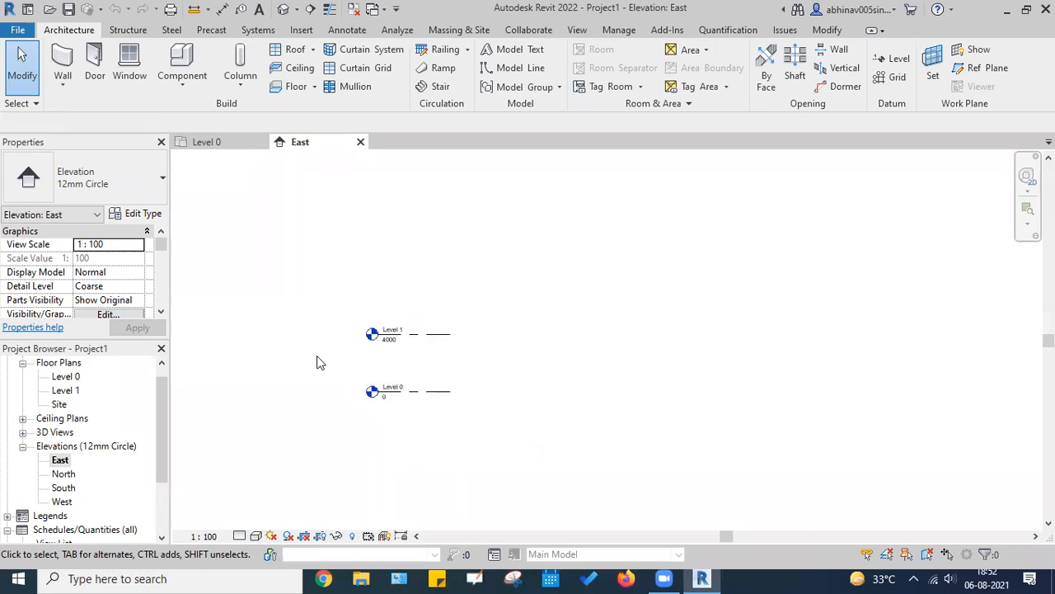
Step: Compare the East elevation with the Level 0 floor plan and close the East view
left_click(224, 147)
left_click(294, 146)
scroll(403, 396, "up", 5)
middle_click_drag(390, 346, 589, 349)
scroll(373, 239, "down", 1)
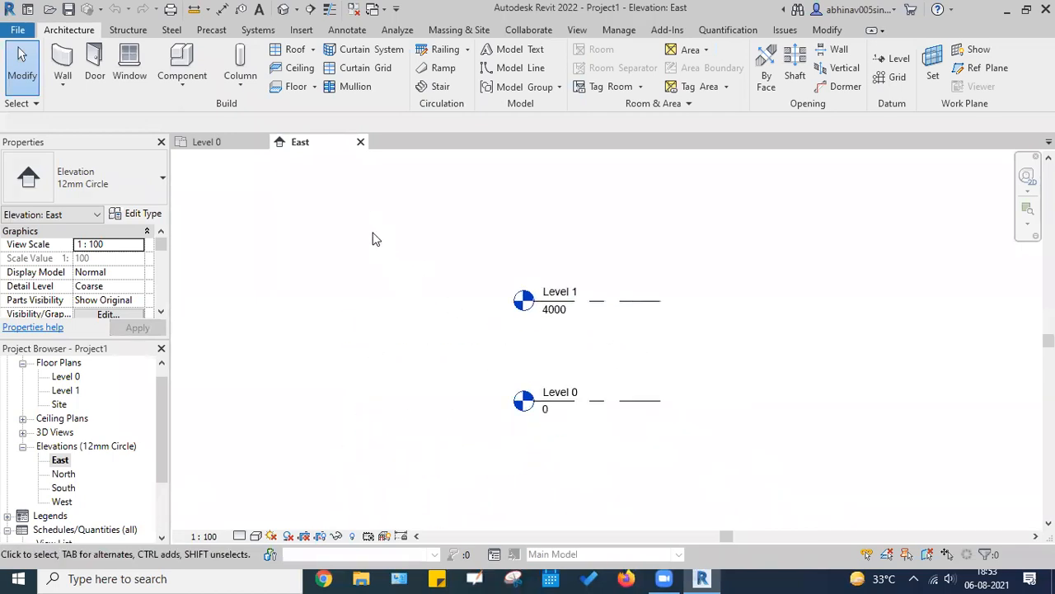
left_click(360, 141)
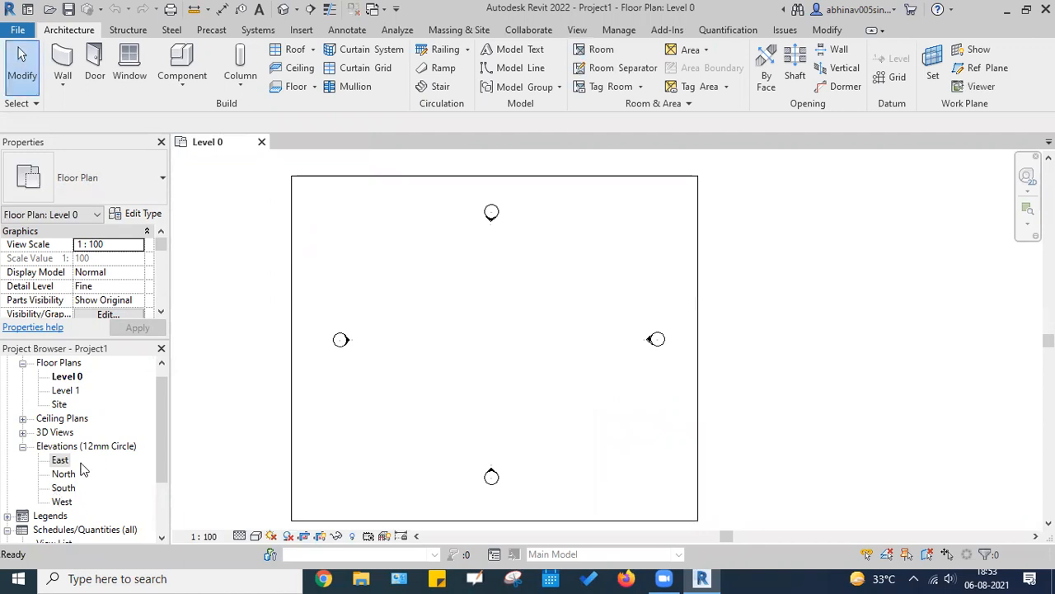
Step: Open the North elevation to examine its levels, and close it to return to the Level 0 plan
double_click(66, 474)
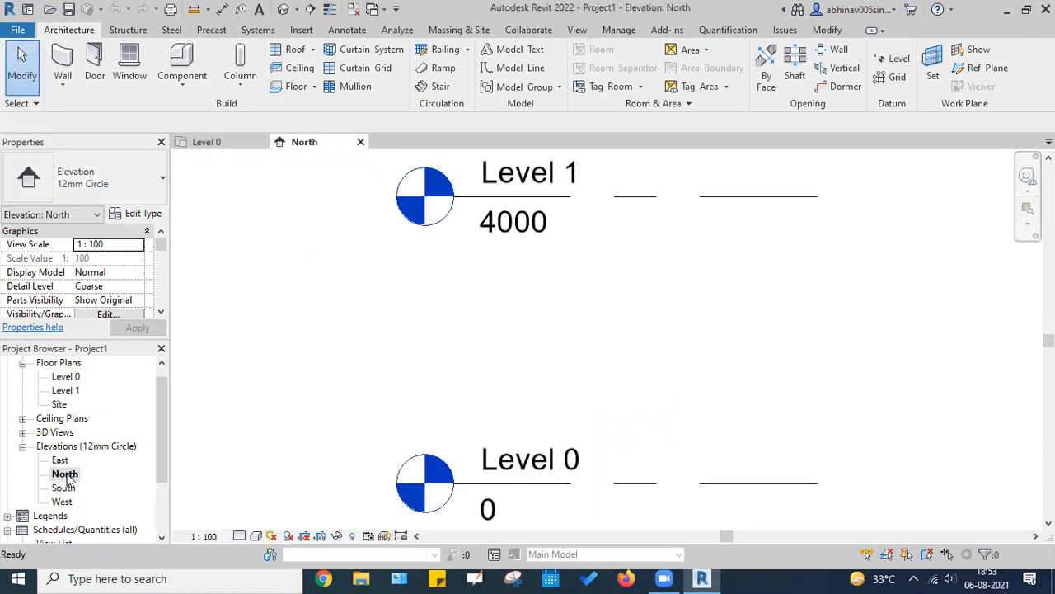
scroll(391, 452, "down", 3)
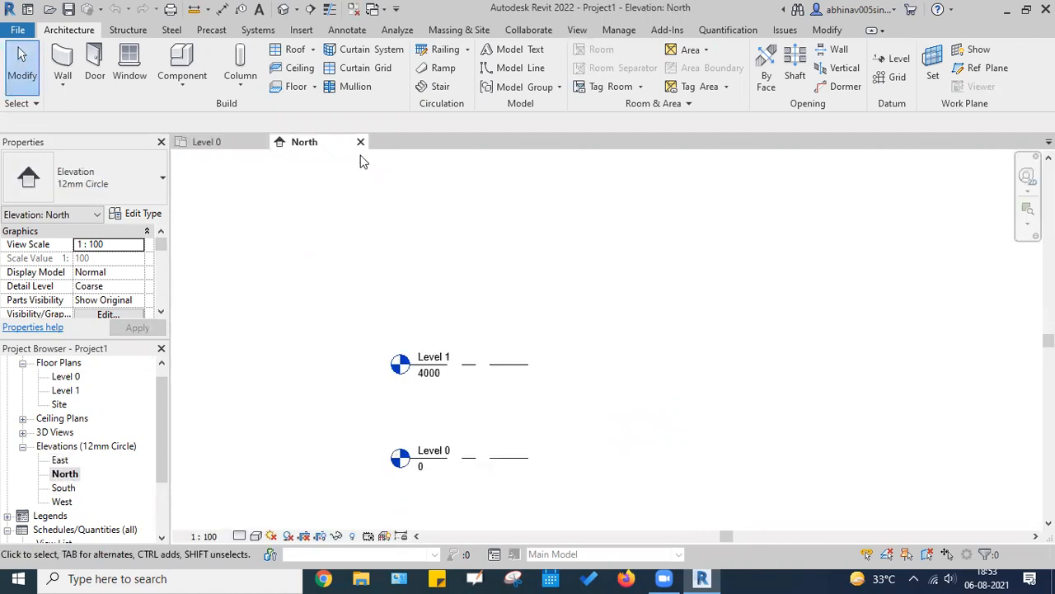
left_click(361, 142)
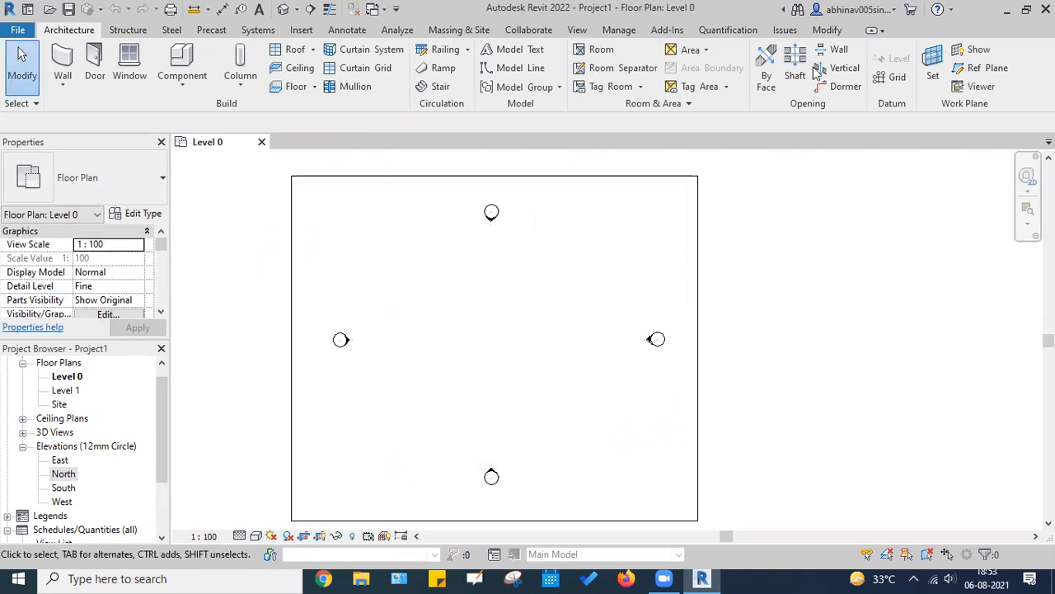
middle_click_drag(398, 315, 414, 317)
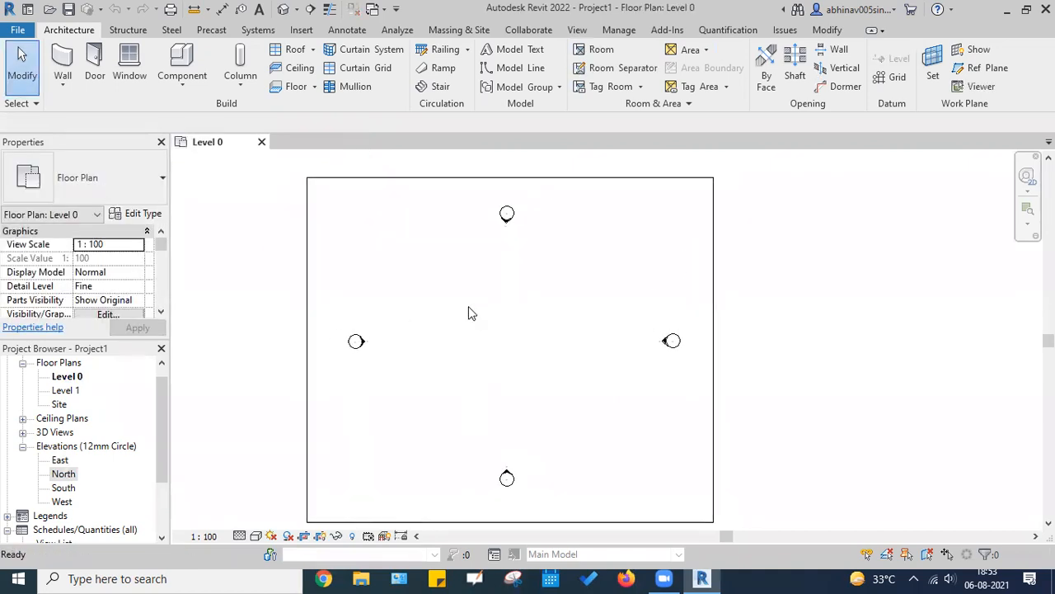
left_click(18, 30)
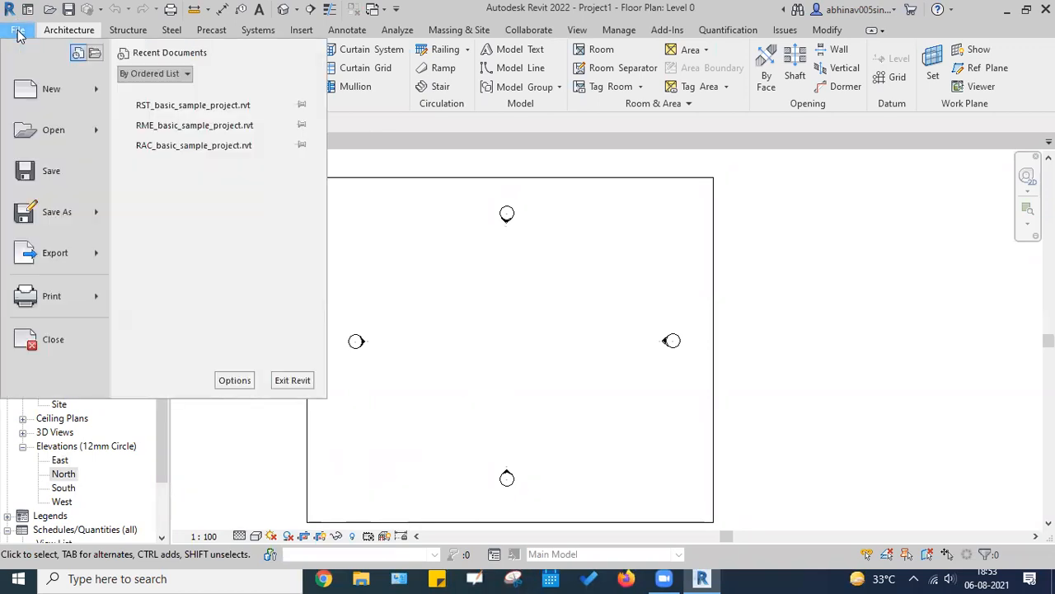
left_click(234, 379)
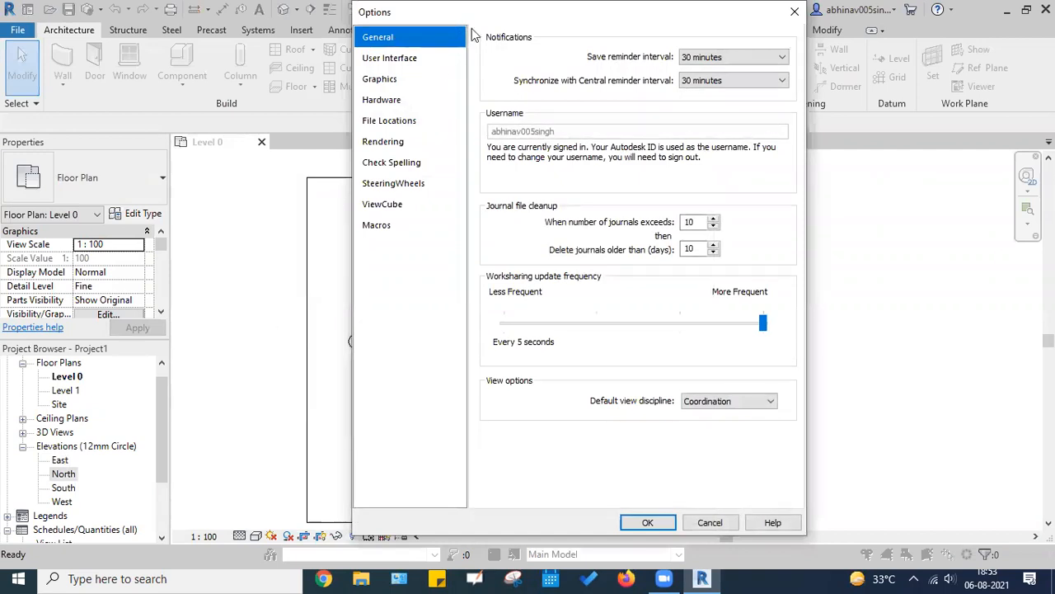
left_click_drag(474, 12, 262, 126)
left_click(589, 125)
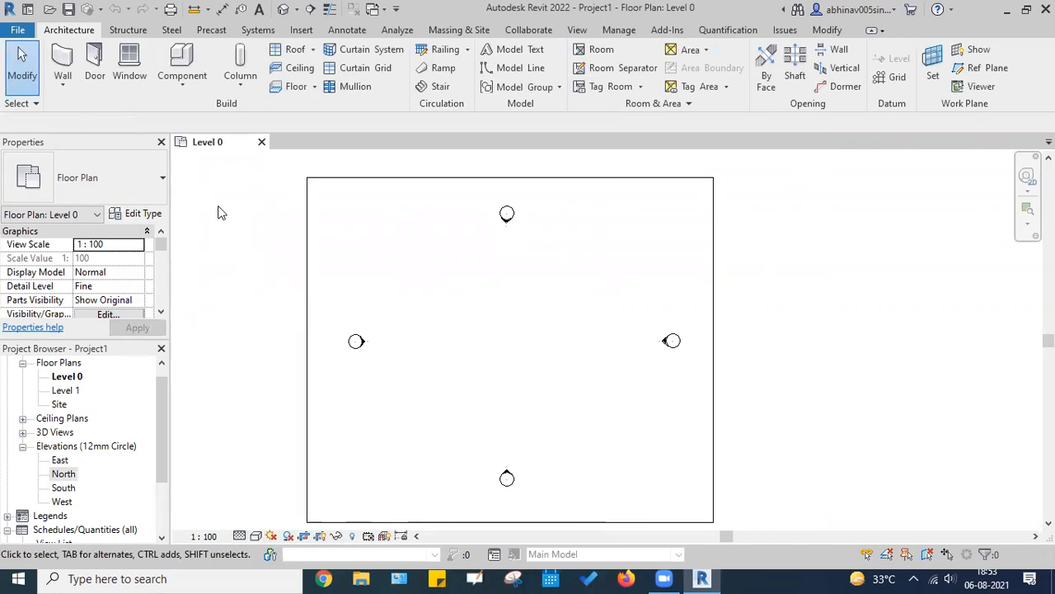
Step: Open the program options and review the General settings, including the save reminder interval and default view discipline choices
left_click(17, 32)
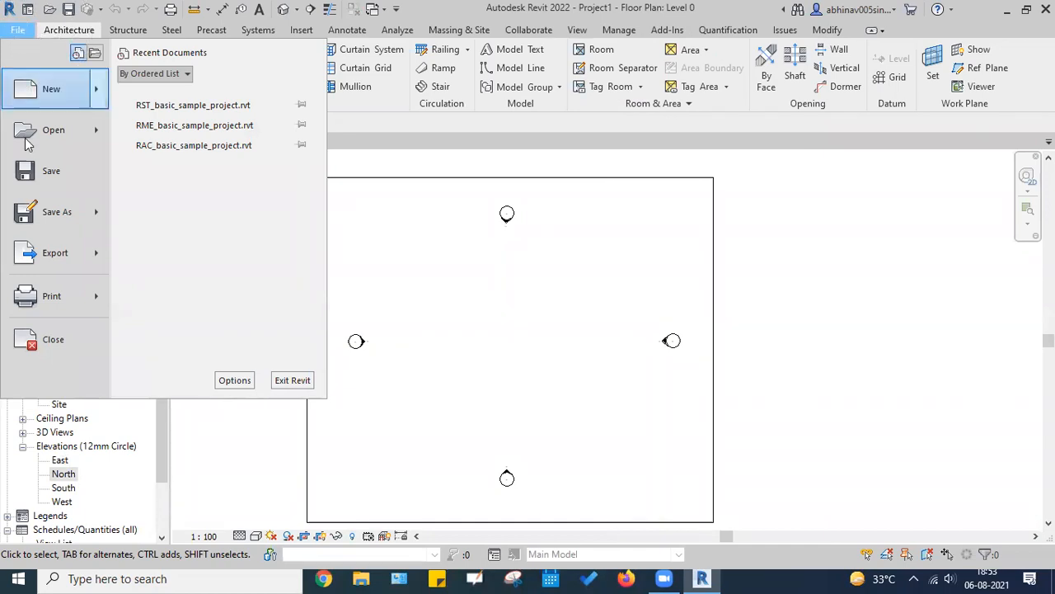
left_click(230, 380)
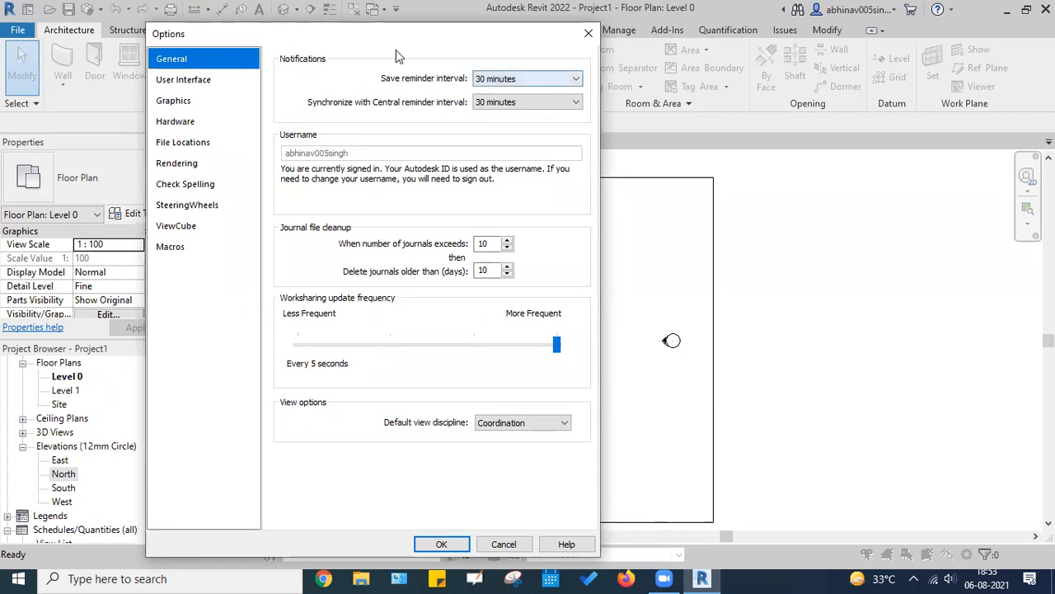
left_click(530, 82)
left_click(530, 81)
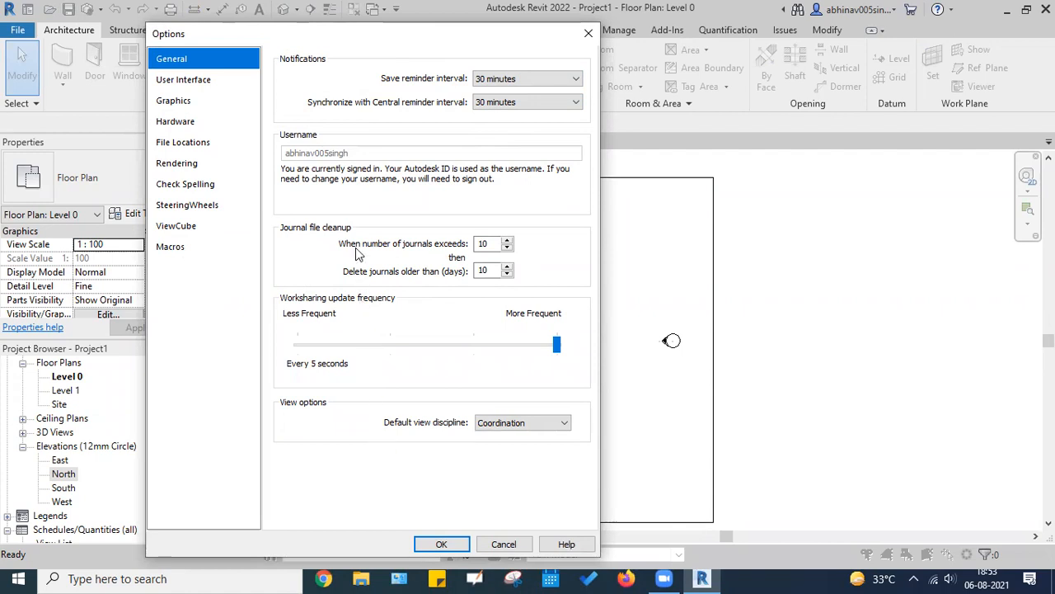
left_click(529, 427)
left_click(528, 428)
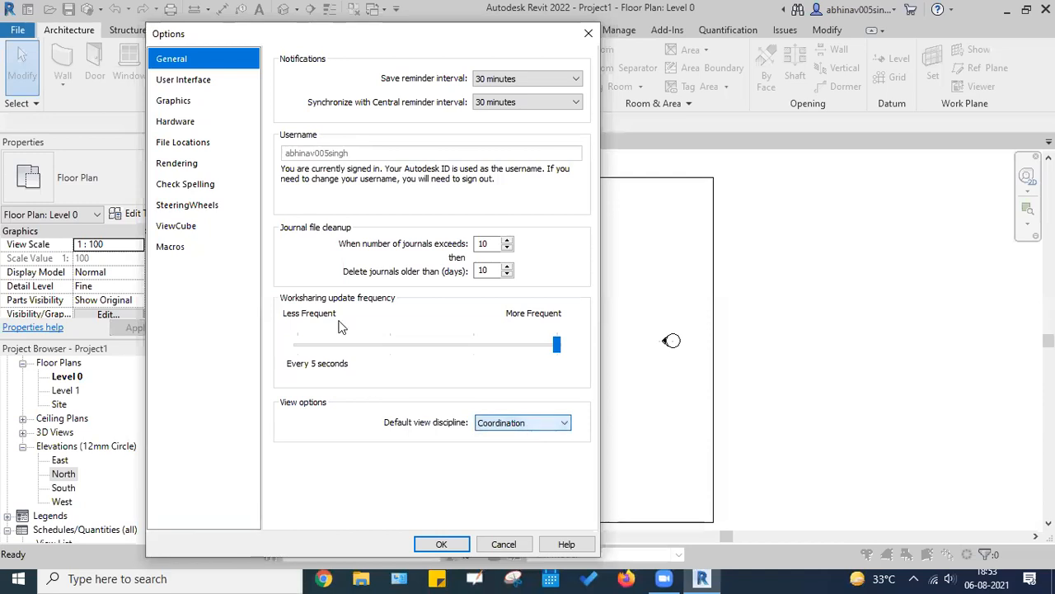
Step: Review the User Interface, Graphics and Hardware settings in the program options, including the list of tools and analyses
left_click(213, 84)
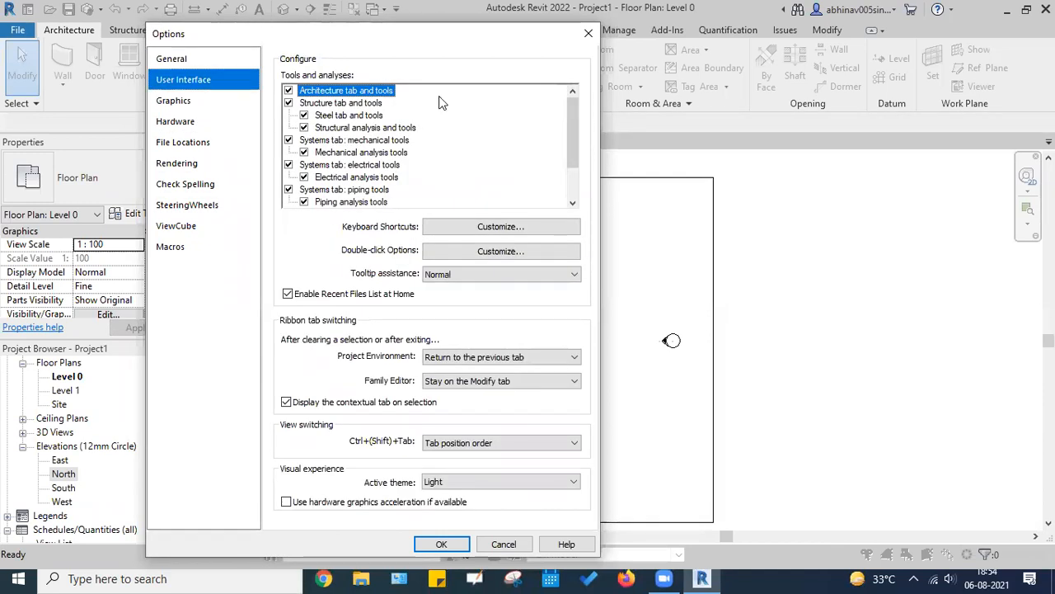
scroll(417, 147, "down", 2)
scroll(414, 150, "up", 3)
left_click(203, 105)
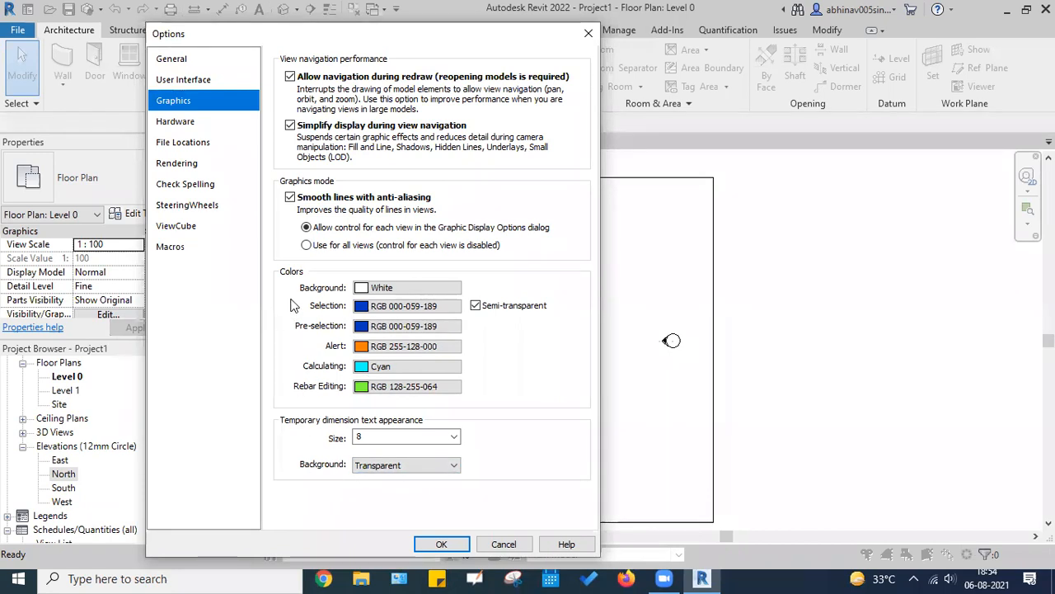
left_click(182, 124)
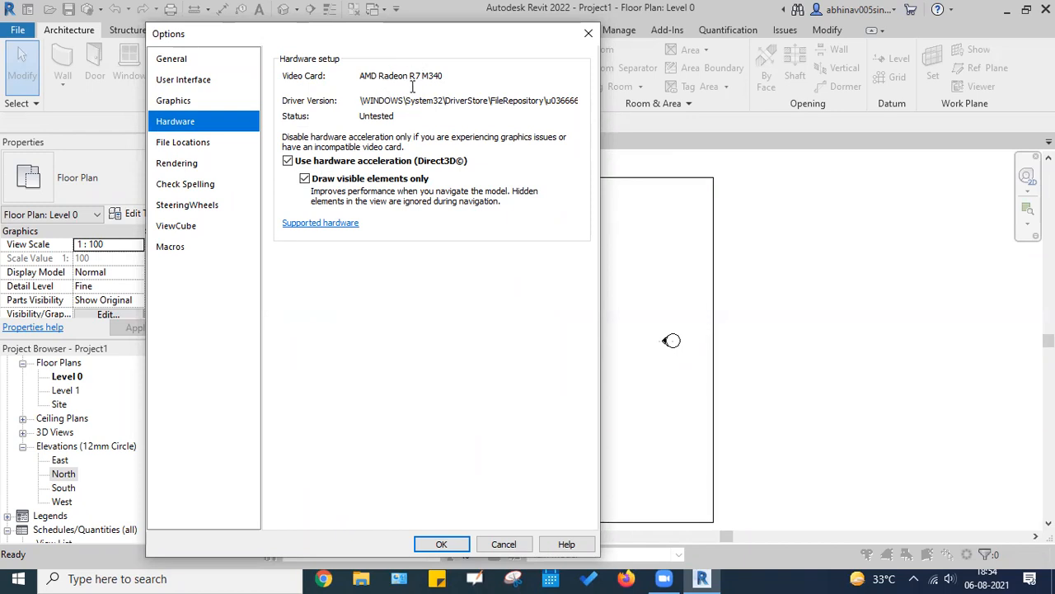
Step: Examine the File Locations, Rendering, Check Spelling, SteeringWheels, ViewCube and Macros settings, including where the ViewCube is shown
left_click(217, 149)
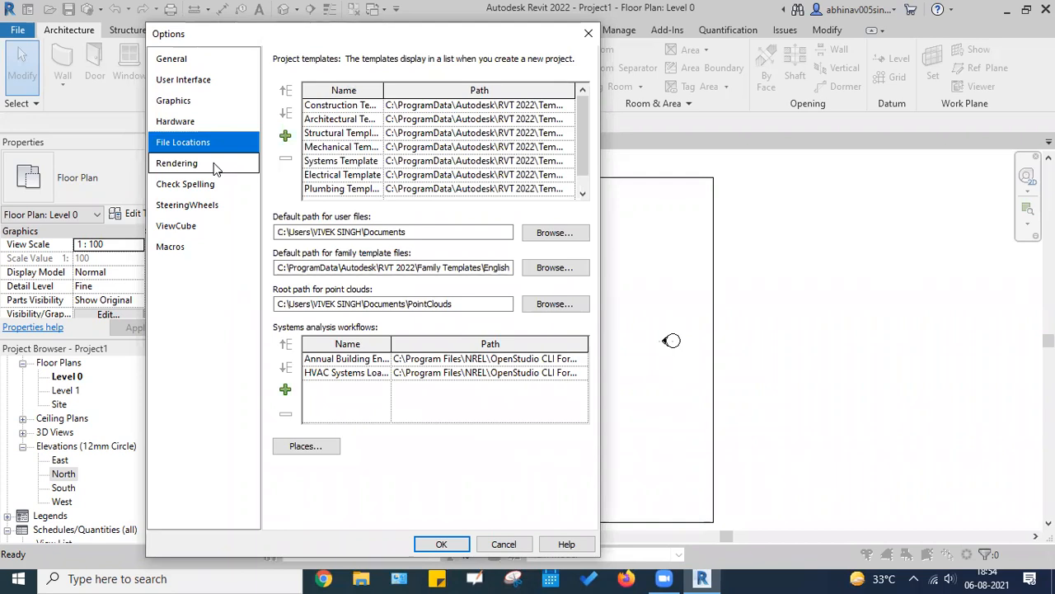
left_click(216, 164)
left_click(216, 186)
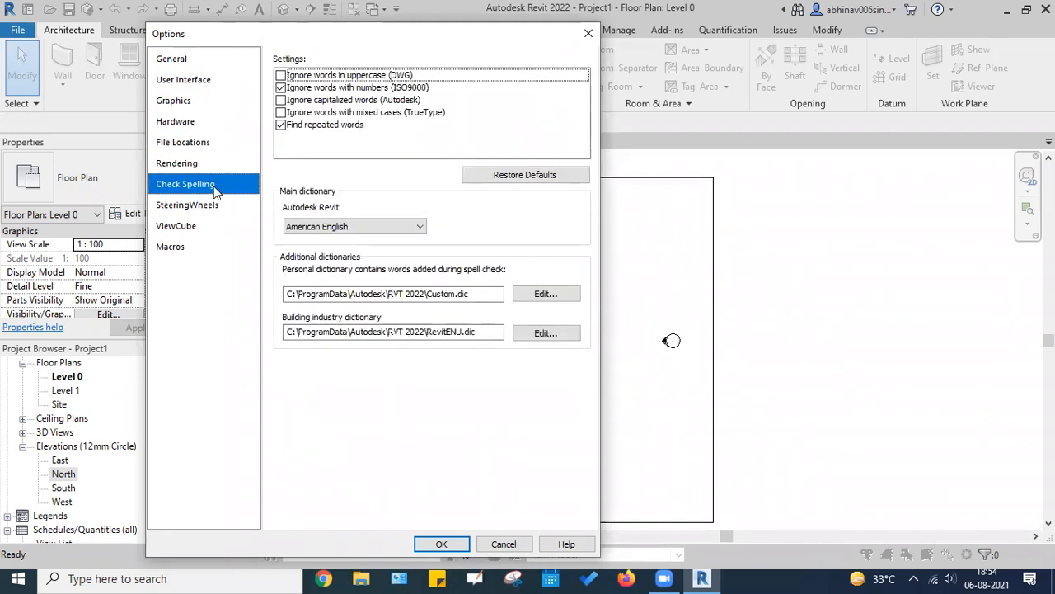
left_click(216, 206)
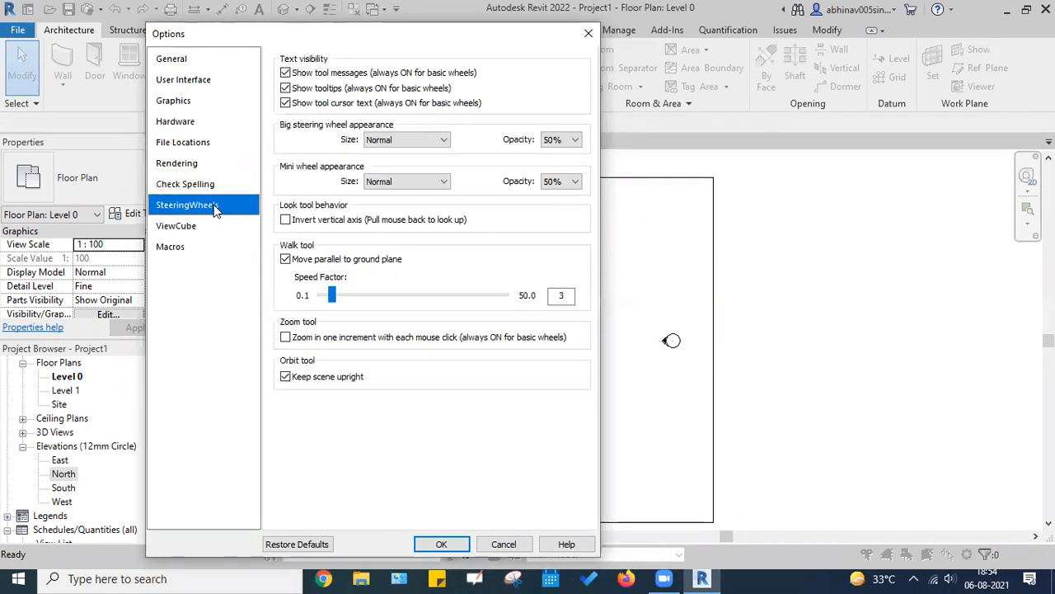
left_click(210, 235)
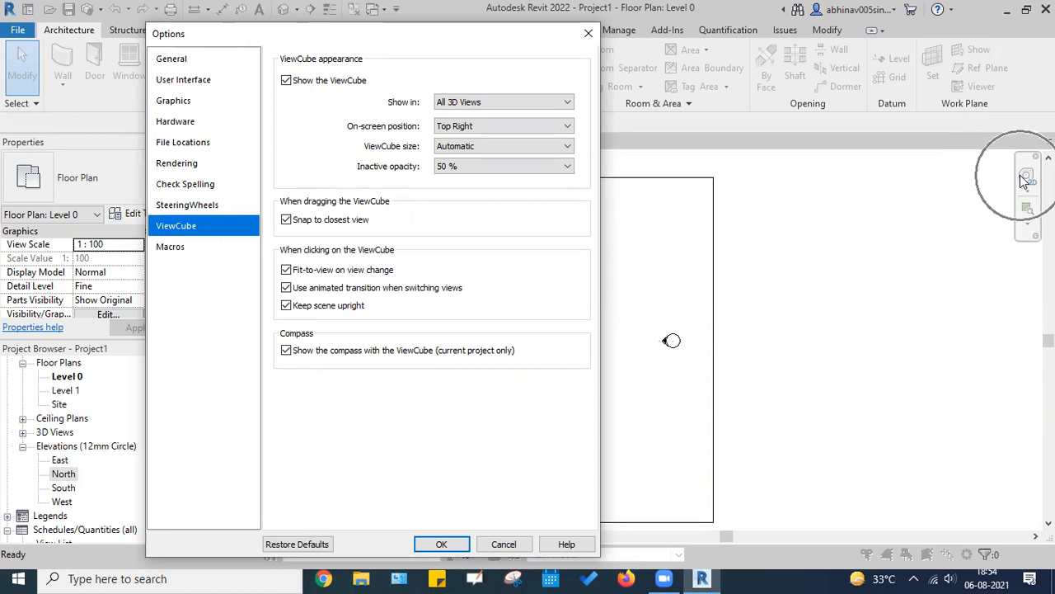
left_click(530, 97)
left_click(524, 115)
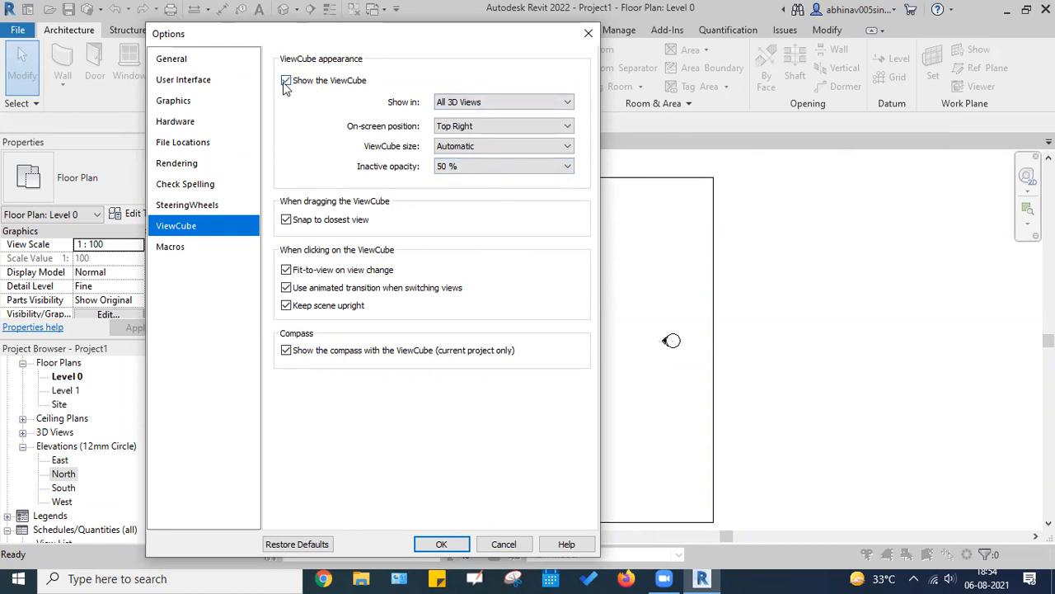
left_click(187, 248)
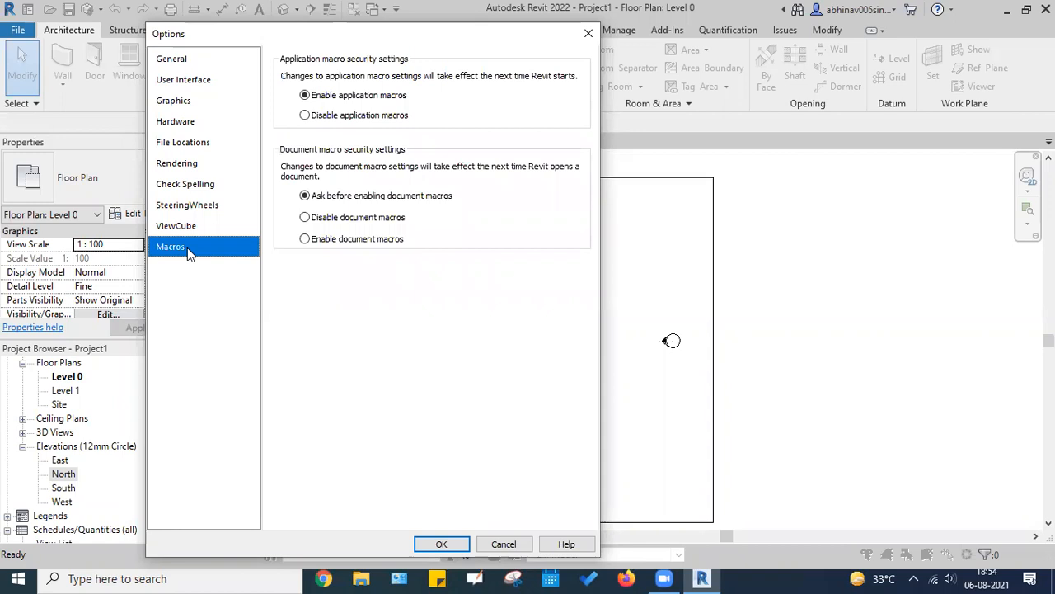
Step: Go back through the option categories from ViewCube up to General, revisiting File Locations, Hardware, Graphics and User Interface
left_click(184, 226)
left_click(189, 142)
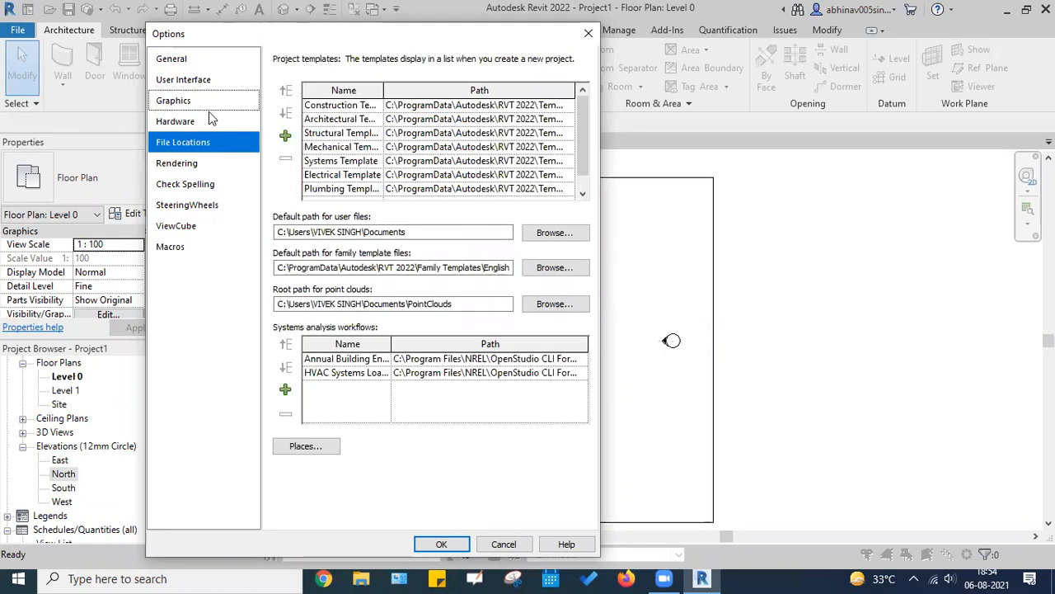
left_click(209, 121)
left_click(207, 101)
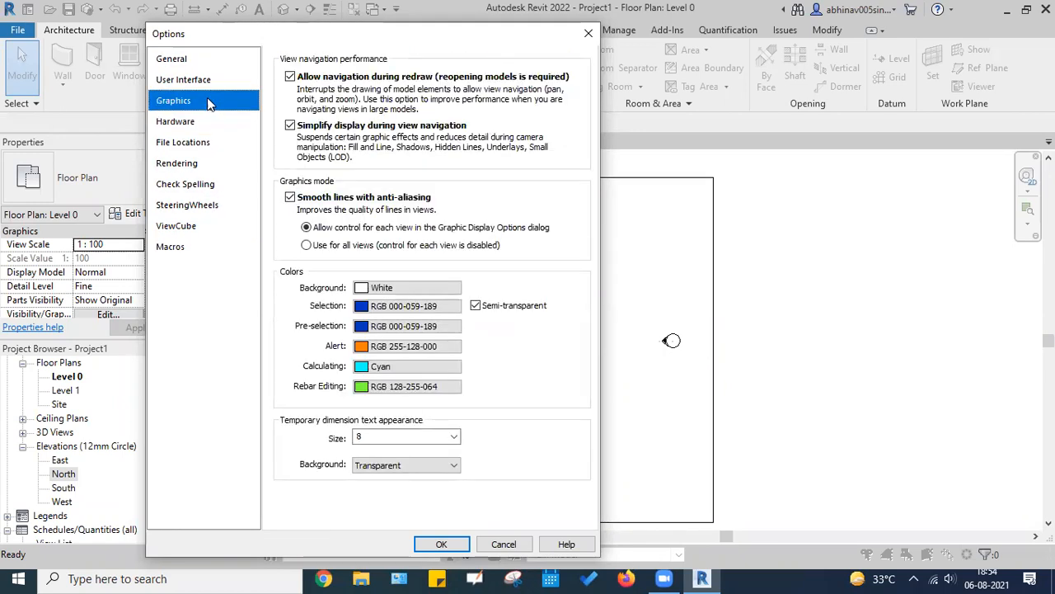
left_click(209, 79)
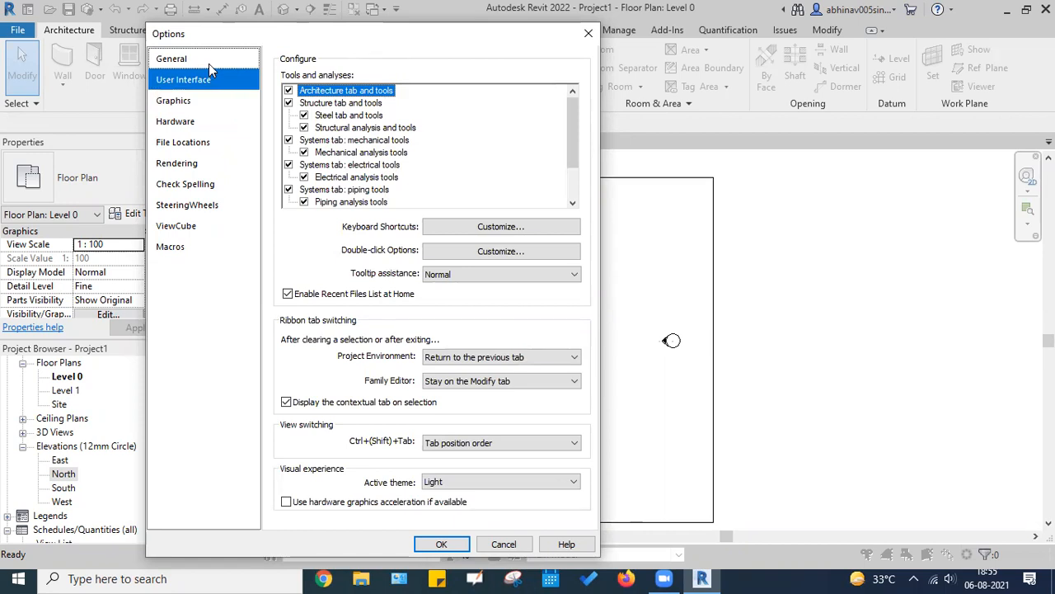
left_click(210, 66)
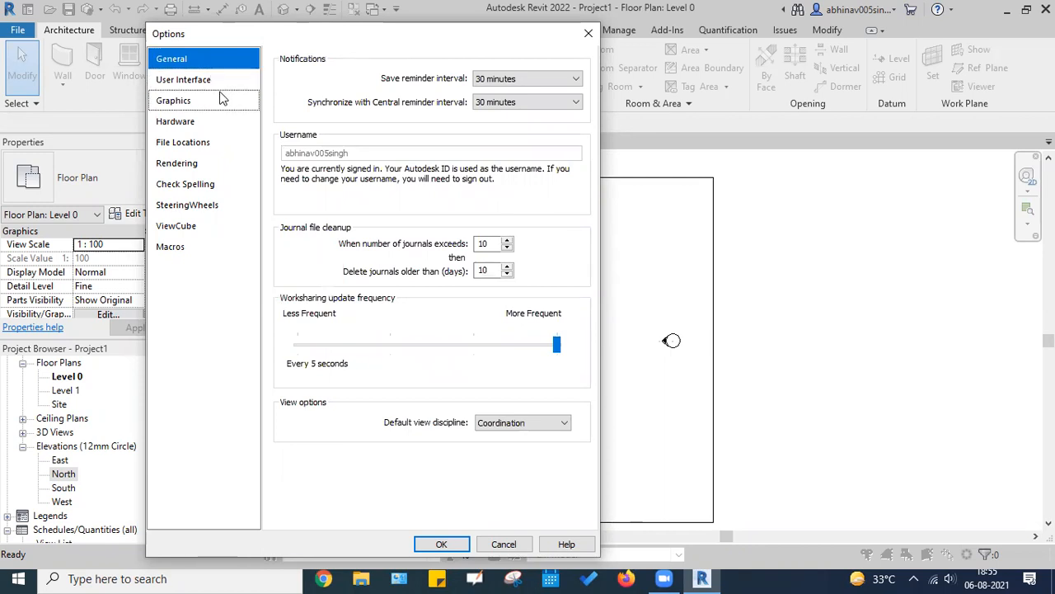
Step: Set the active theme to Dark in the User Interface options, apply it and check the Level 0 plan
left_click(219, 84)
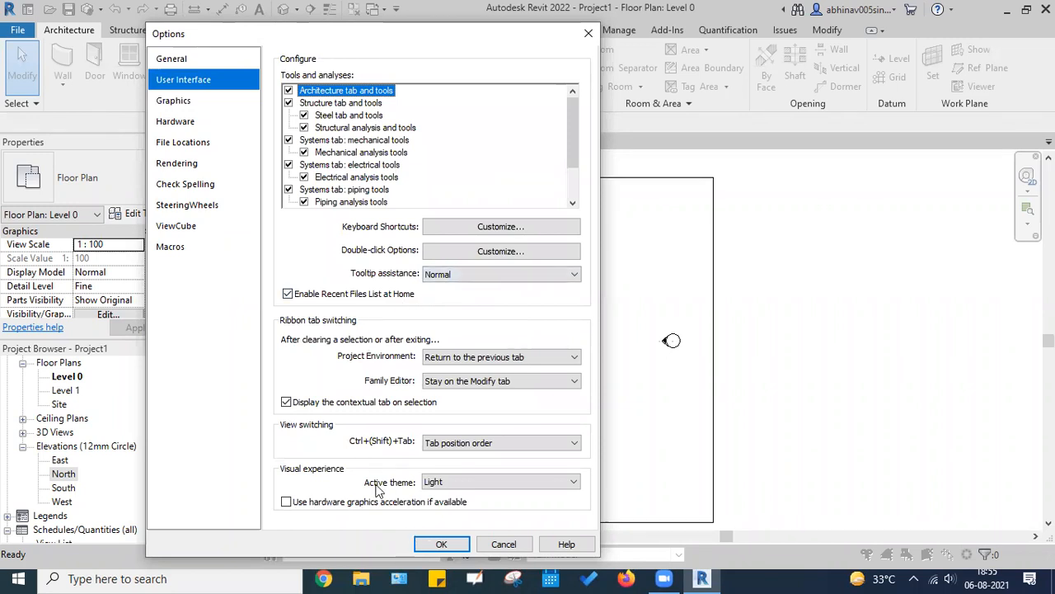
left_click(468, 481)
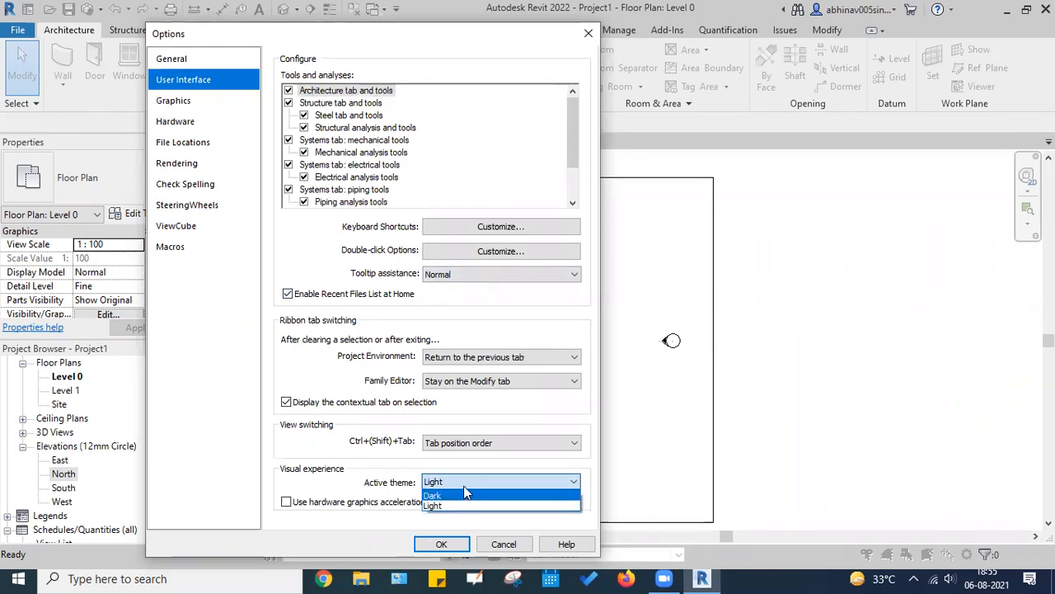
left_click(464, 486)
left_click(466, 487)
left_click(461, 504)
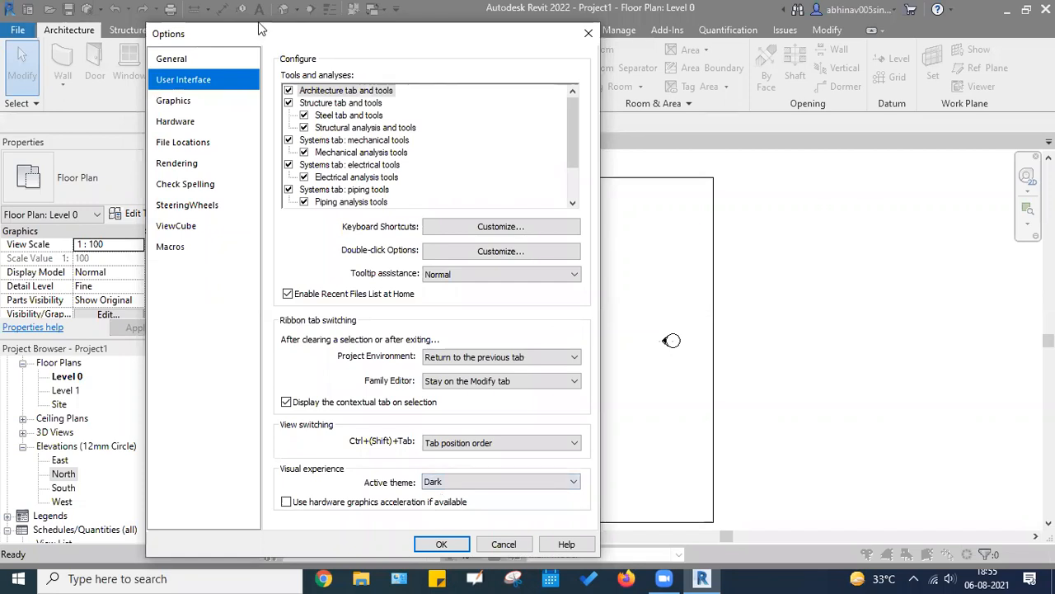
left_click_drag(258, 29, 202, 14)
scroll(419, 467, "down", 1)
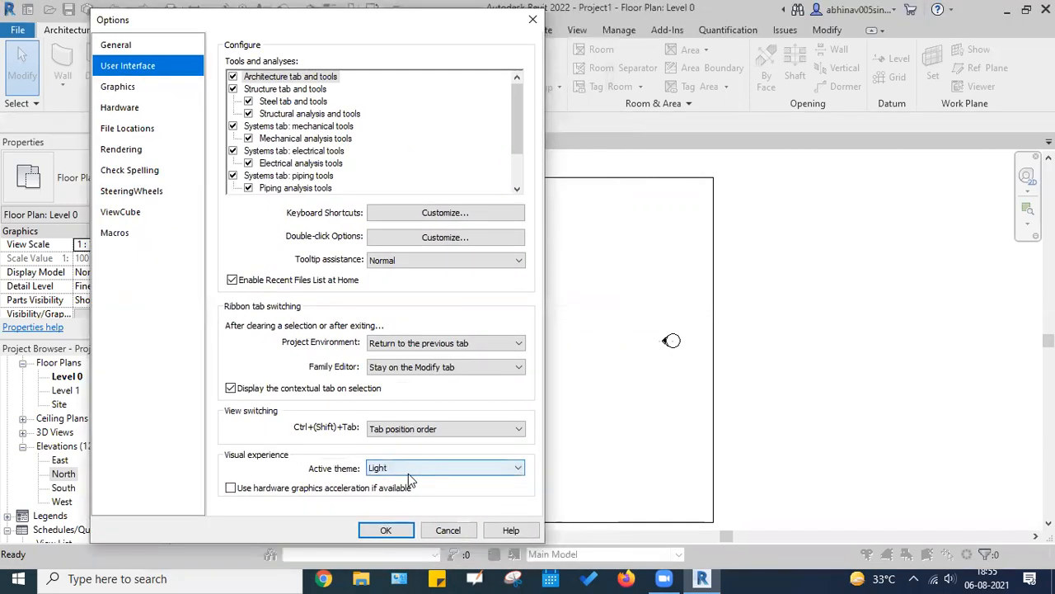
scroll(408, 472, "up", 1)
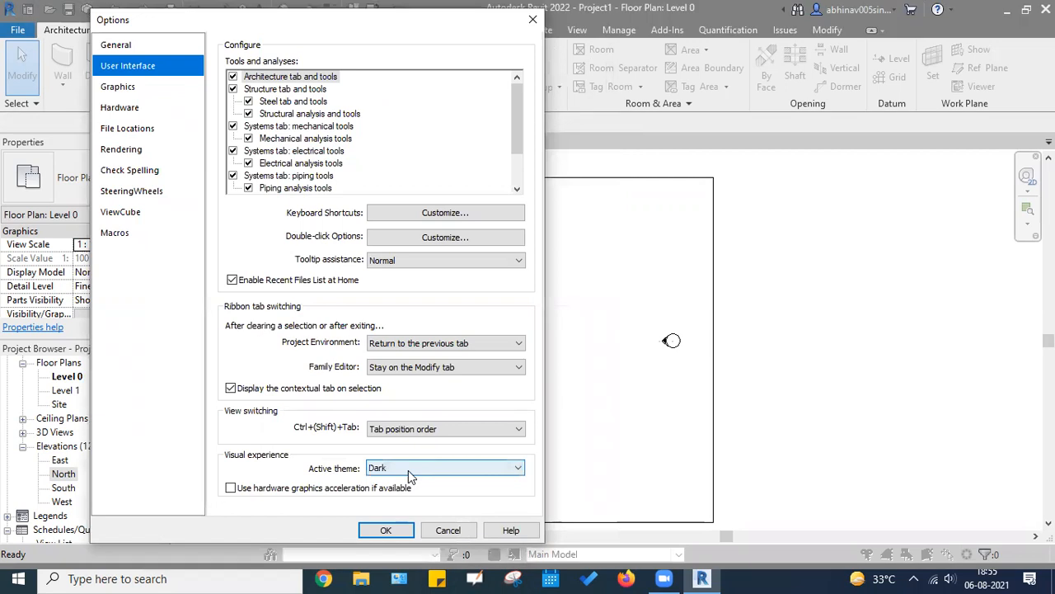
left_click(391, 530)
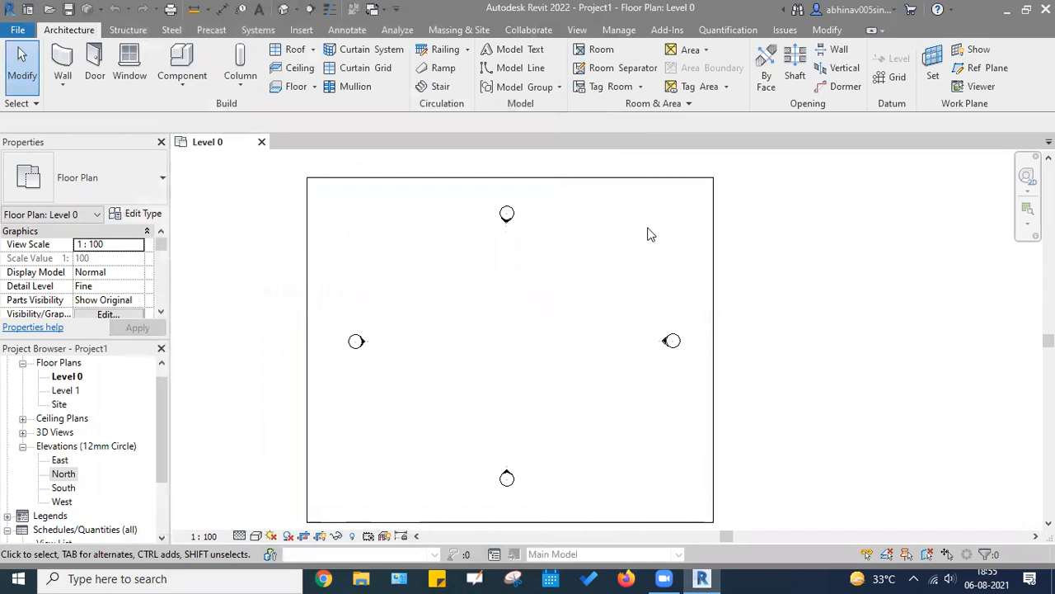
scroll(548, 248, "down", 2)
scroll(458, 224, "up", 3)
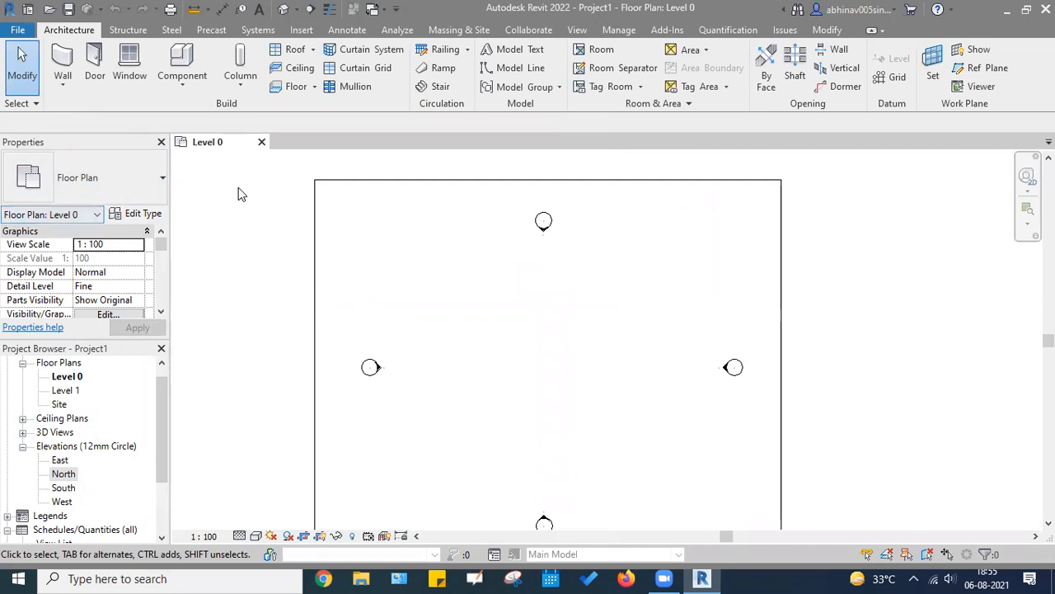
Step: Reopen the program options, set the active theme back to Light and apply it
left_click(17, 29)
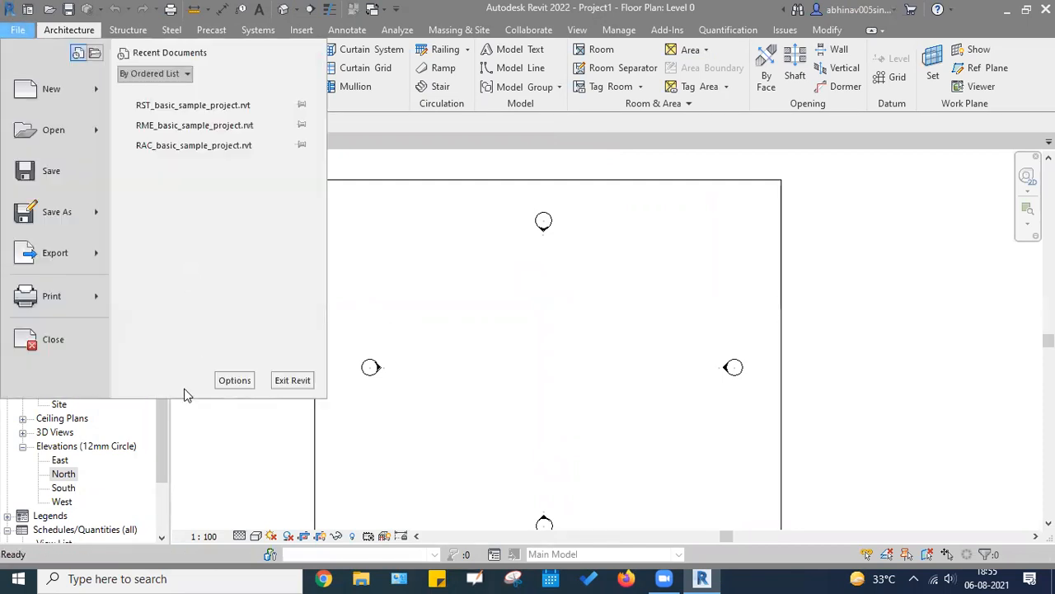
left_click(231, 380)
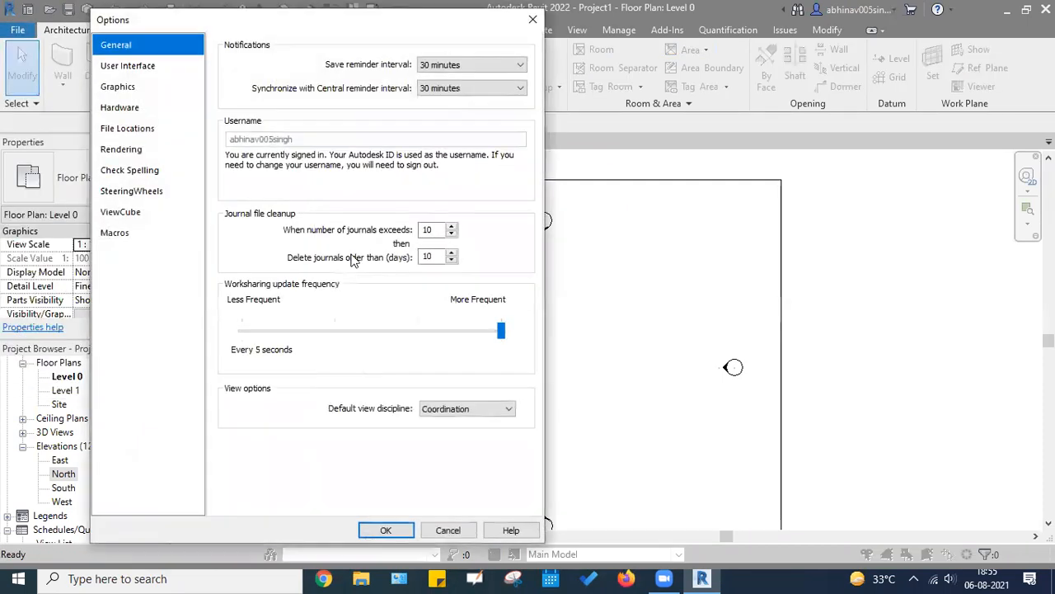
left_click(125, 66)
left_click(419, 473)
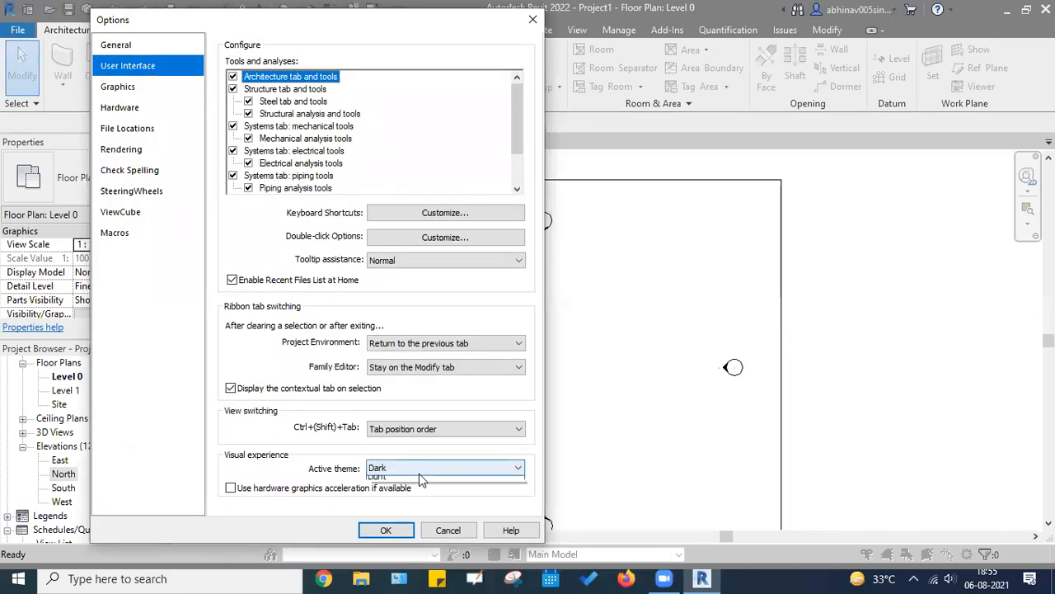
left_click(389, 492)
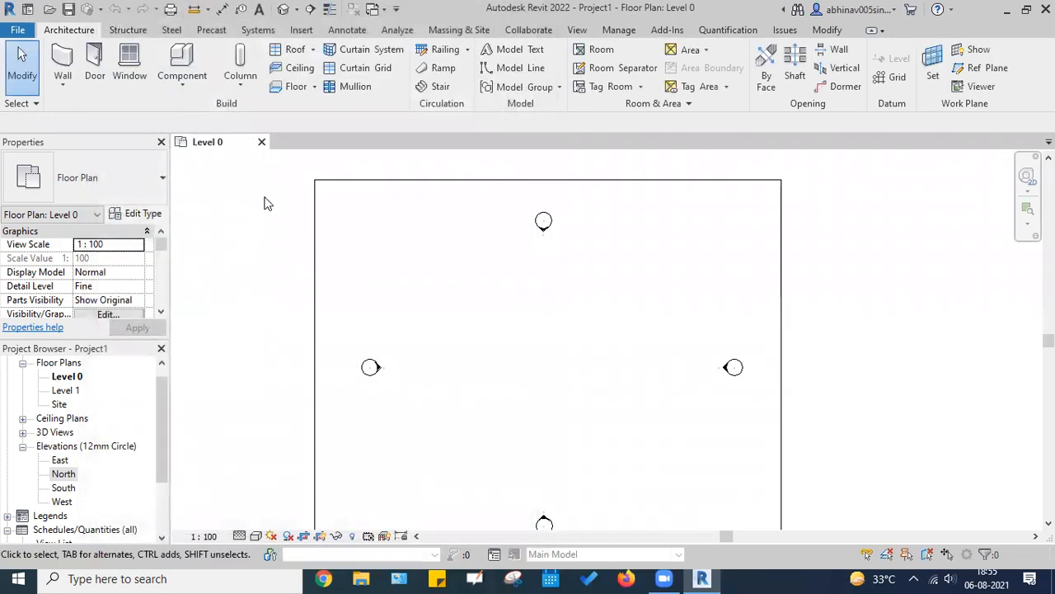
scroll(384, 223, "down", 3)
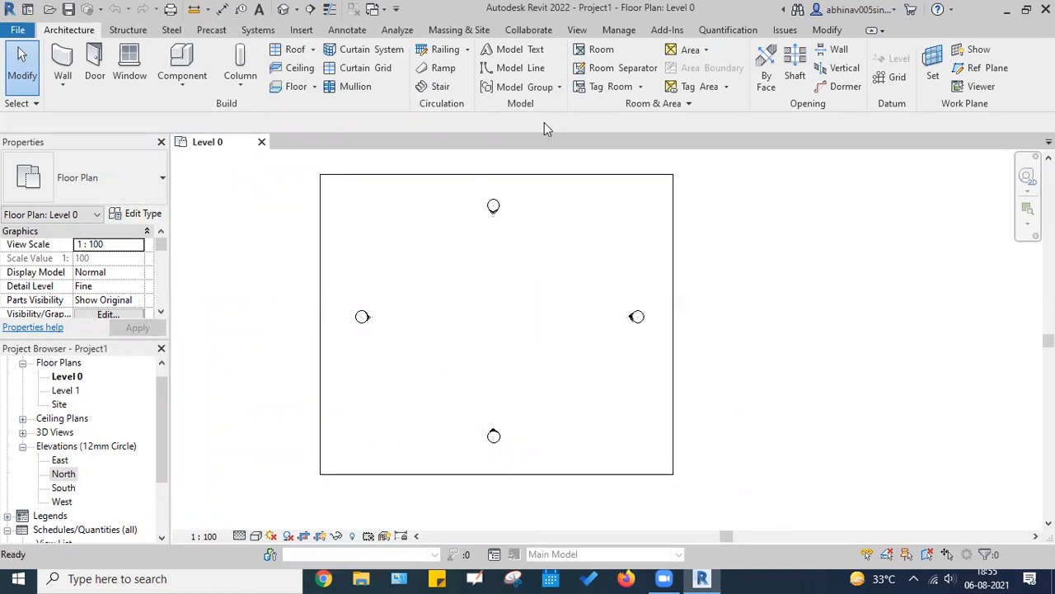
Step: Examine the project management tools, looking through the commands under Additional Settings, Coordinates and Position
left_click(620, 31)
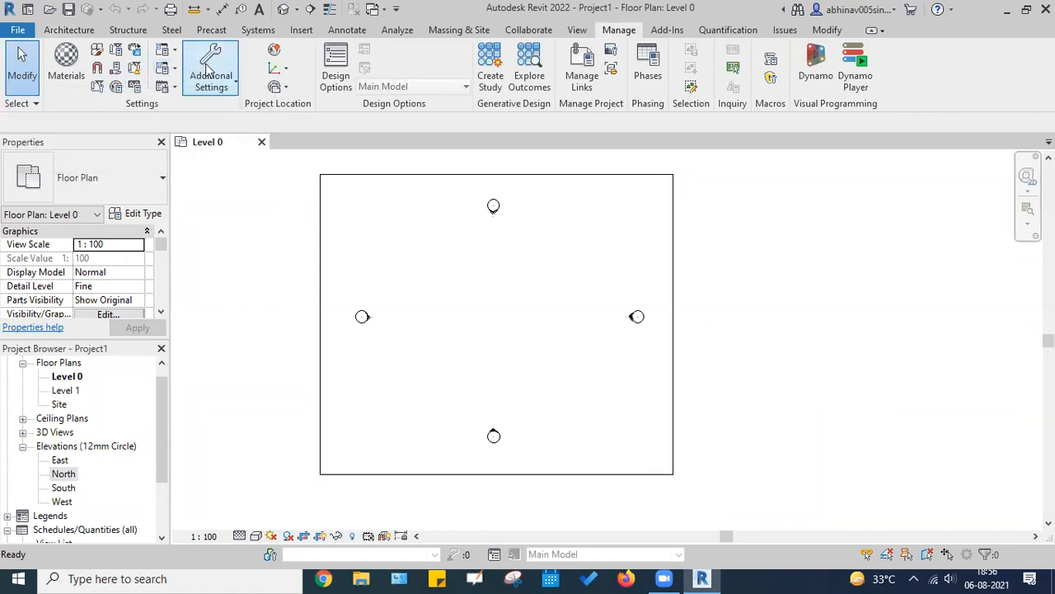
left_click(232, 86)
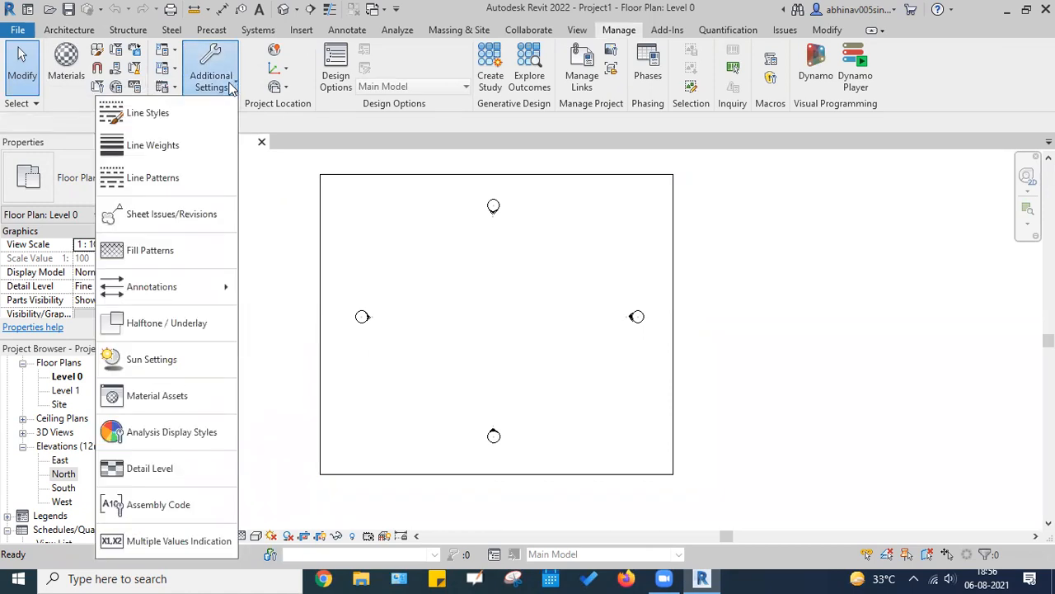
left_click(232, 85)
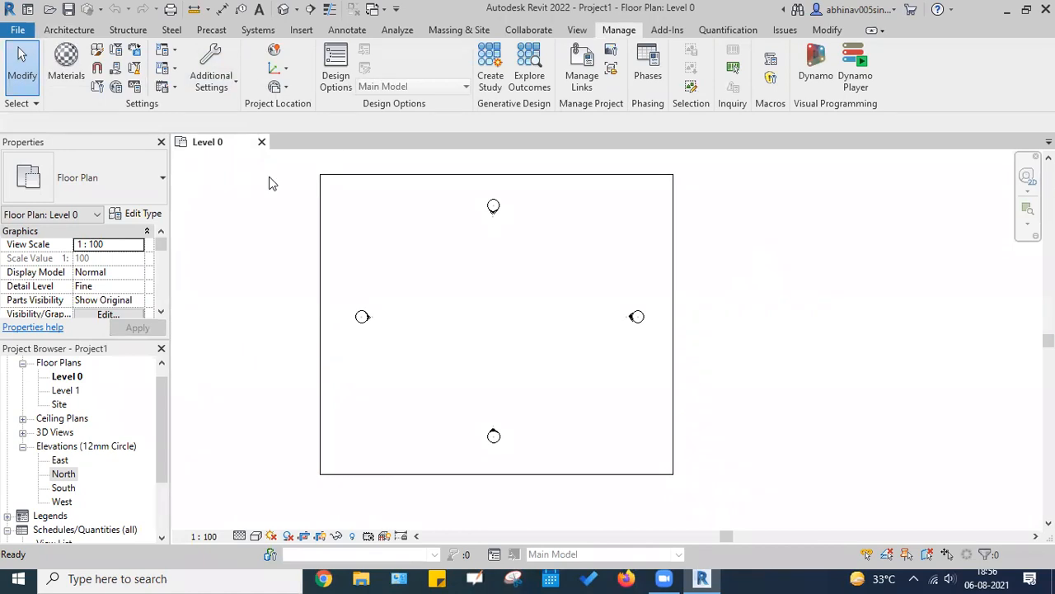
left_click(282, 74)
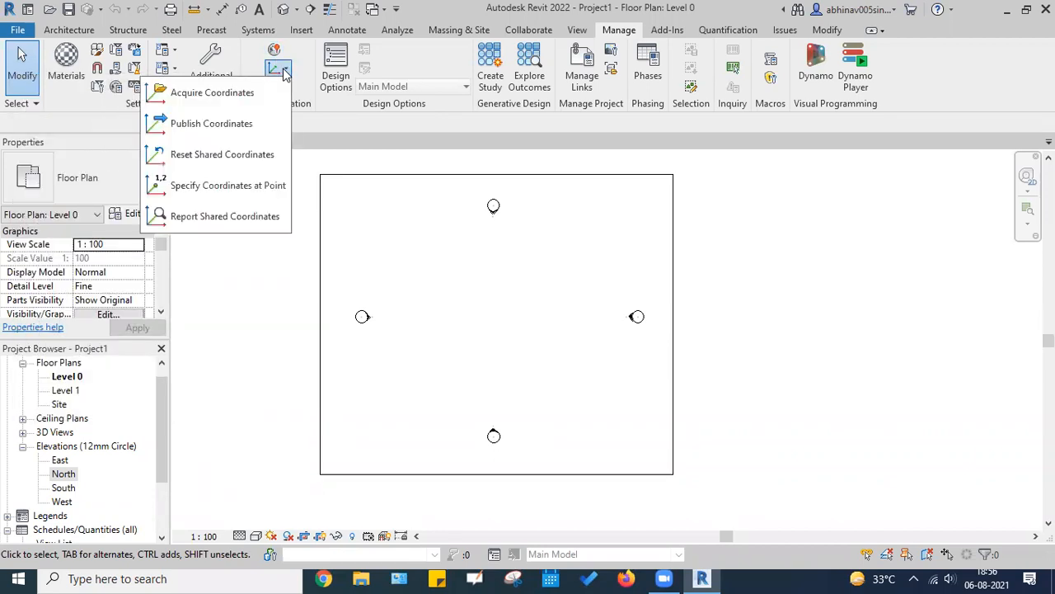
left_click(282, 74)
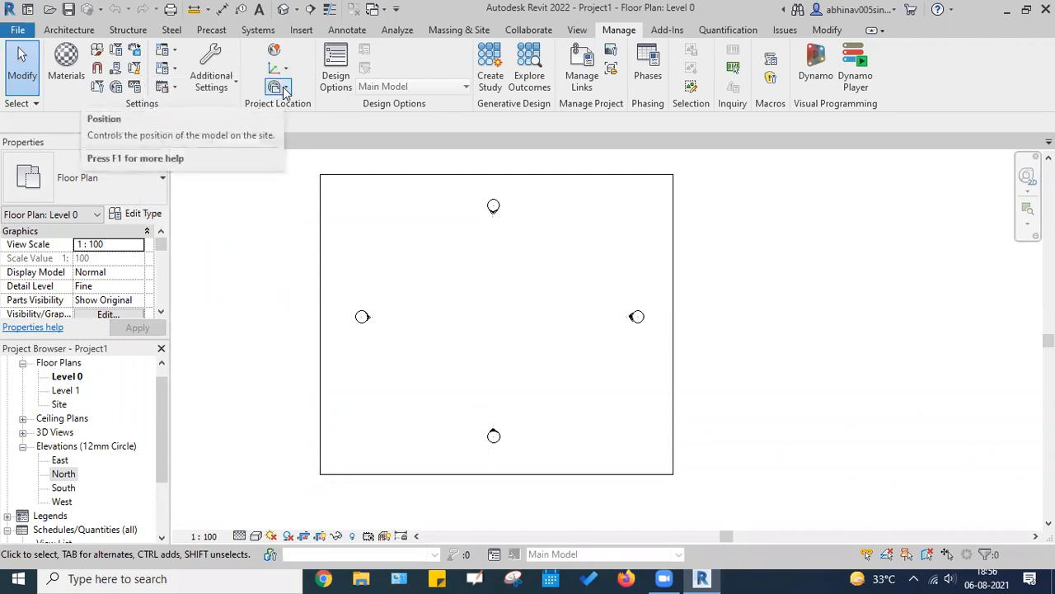
left_click(284, 88)
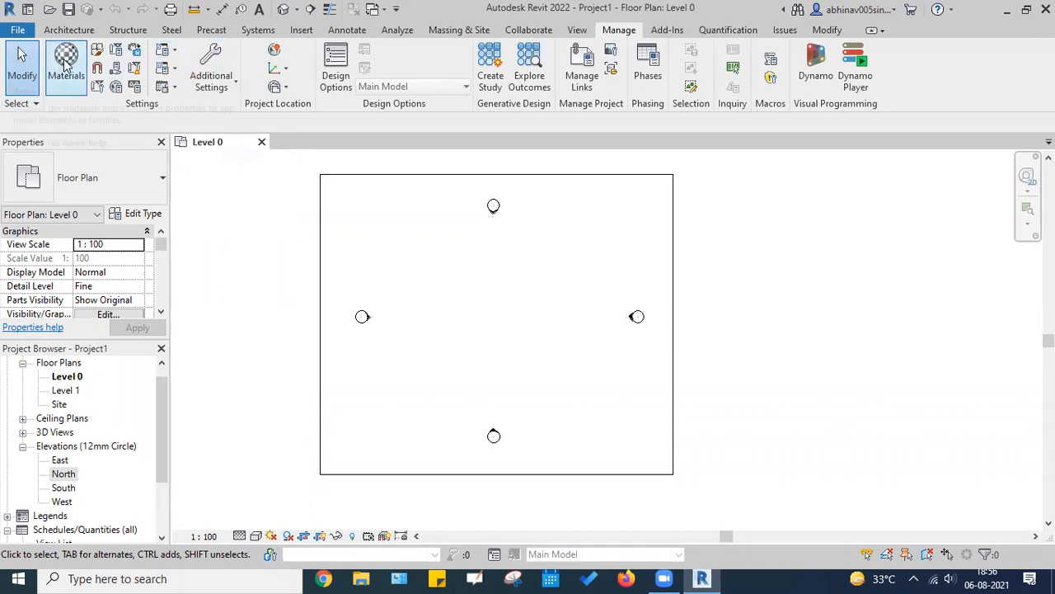
Step: Open the Material Browser, look over the project materials list, close it and return to the project management tools
left_click(64, 66)
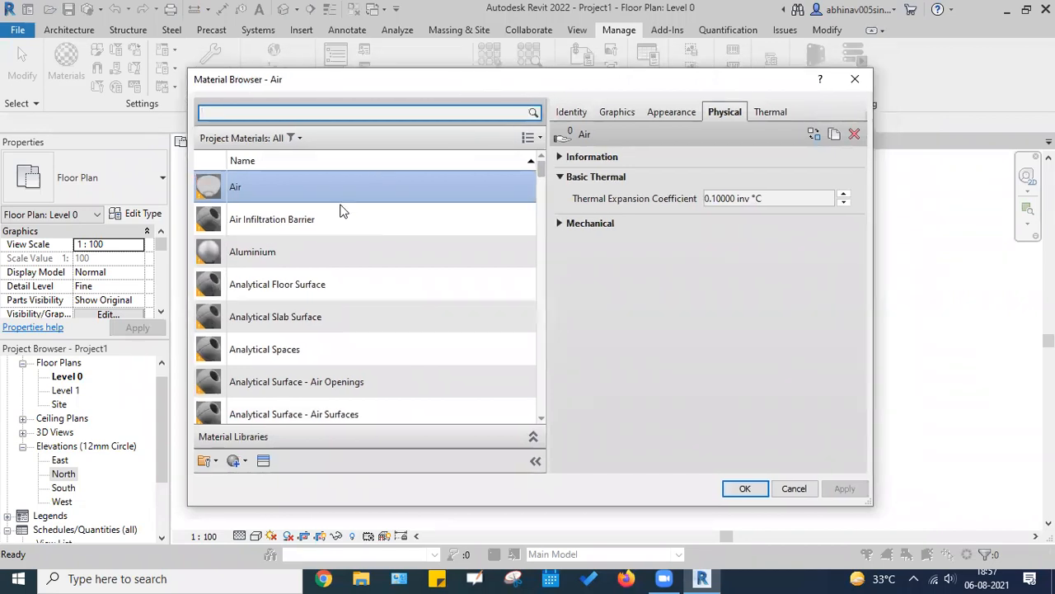
scroll(336, 210, "down", 2)
scroll(362, 191, "up", 2)
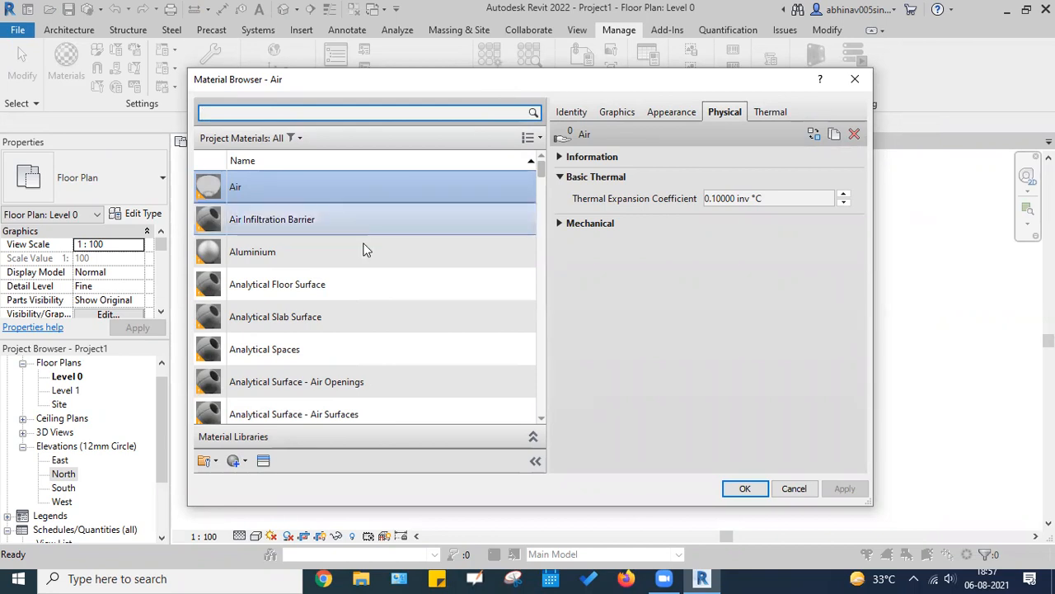
left_click(855, 79)
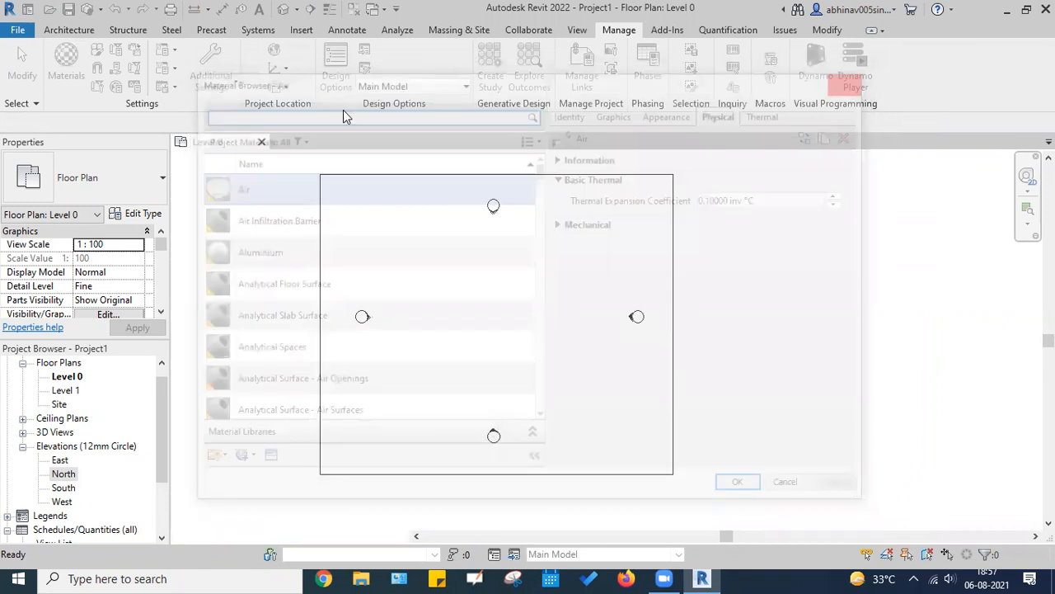
left_click(577, 30)
left_click(616, 31)
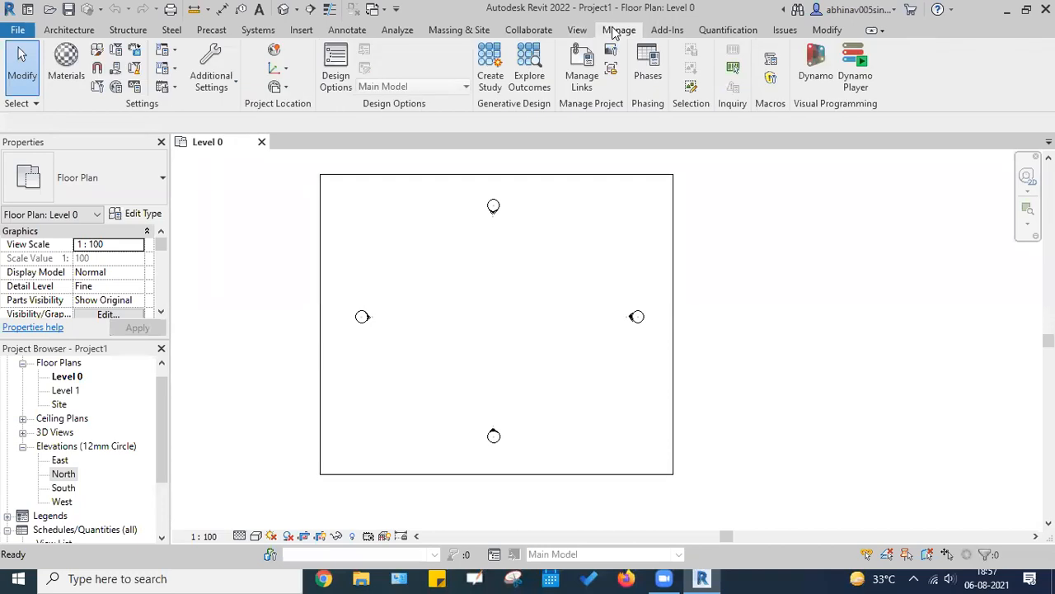
Step: Reopen the Material Browser and examine the Appearance, Graphics, Thermal and Identity properties of the Air material
left_click(68, 56)
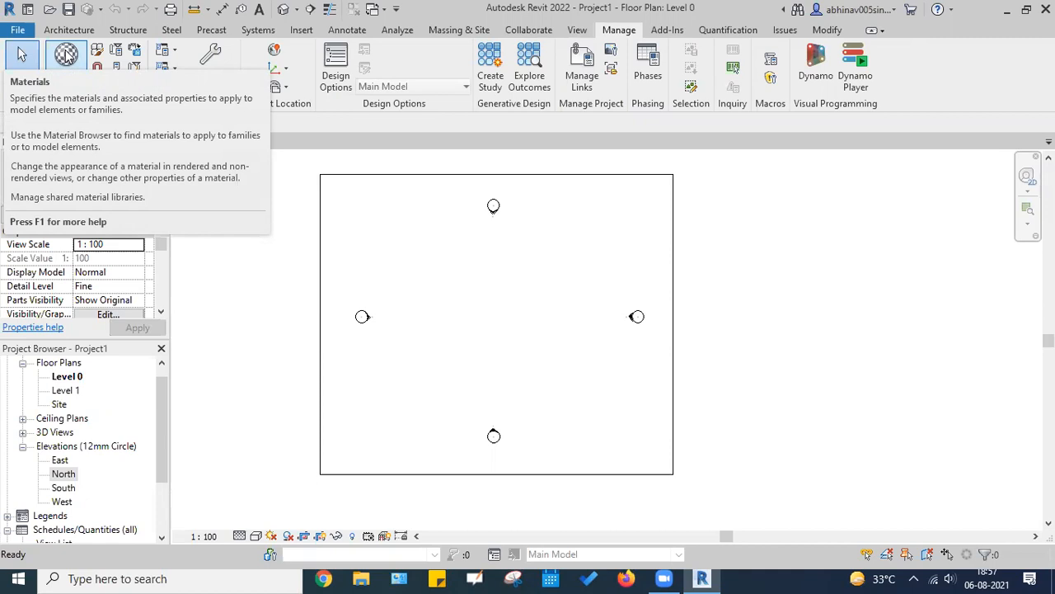
left_click(66, 55)
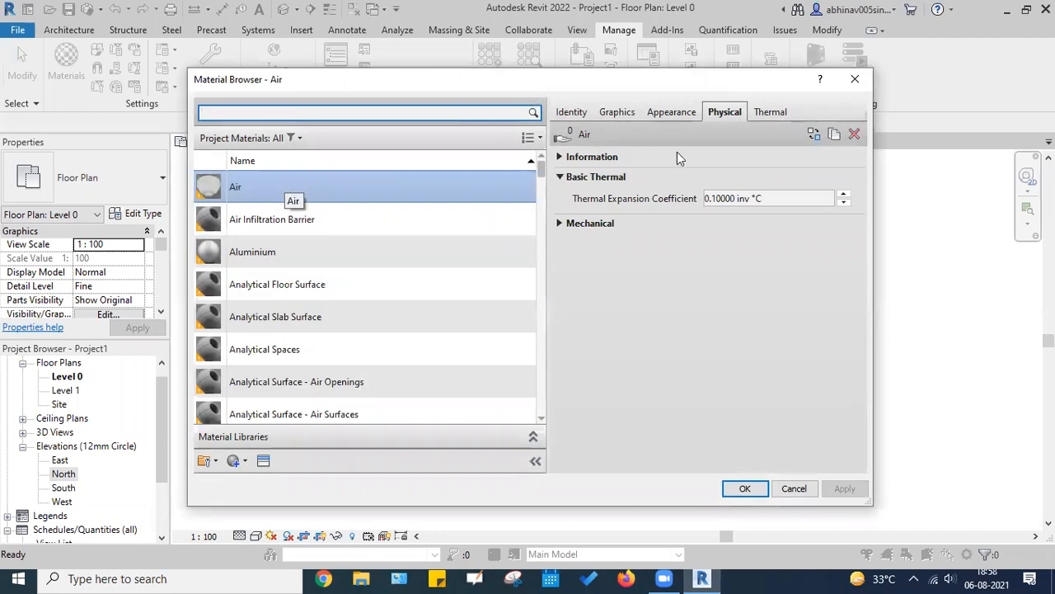
left_click(672, 112)
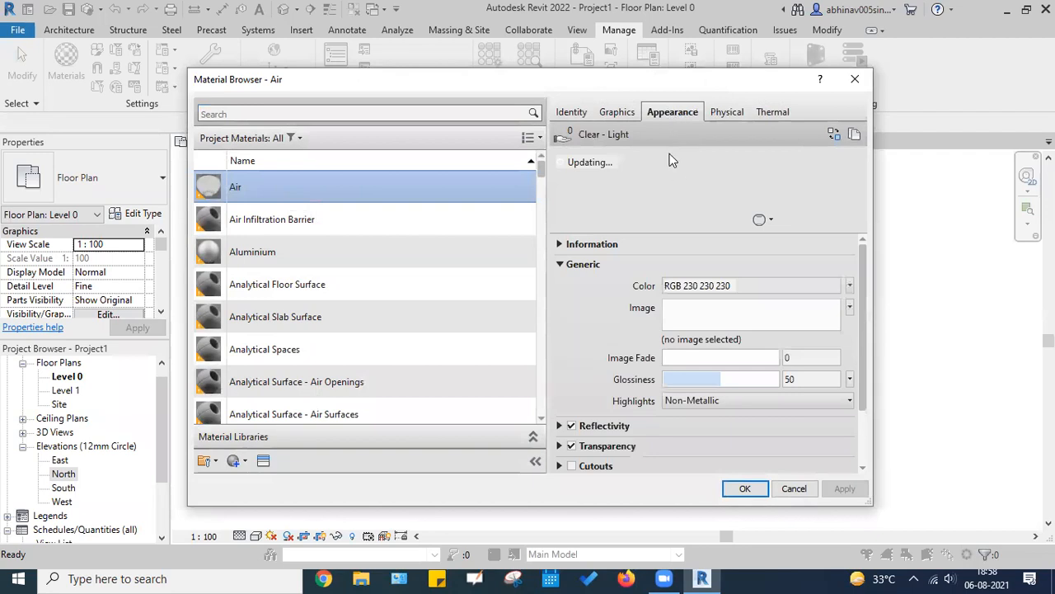
left_click(619, 113)
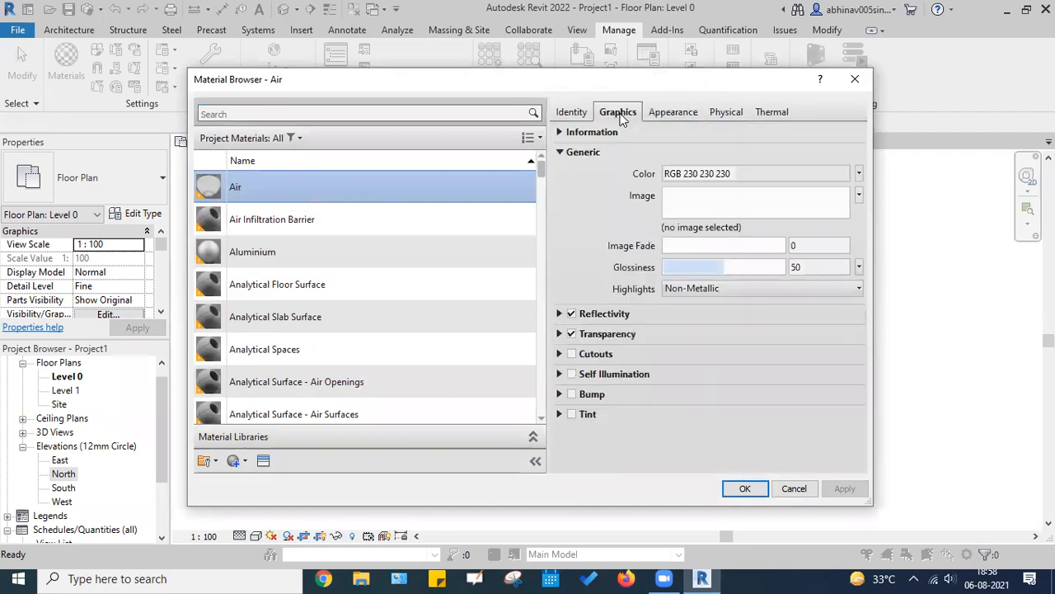
left_click(664, 113)
left_click(772, 112)
left_click(575, 115)
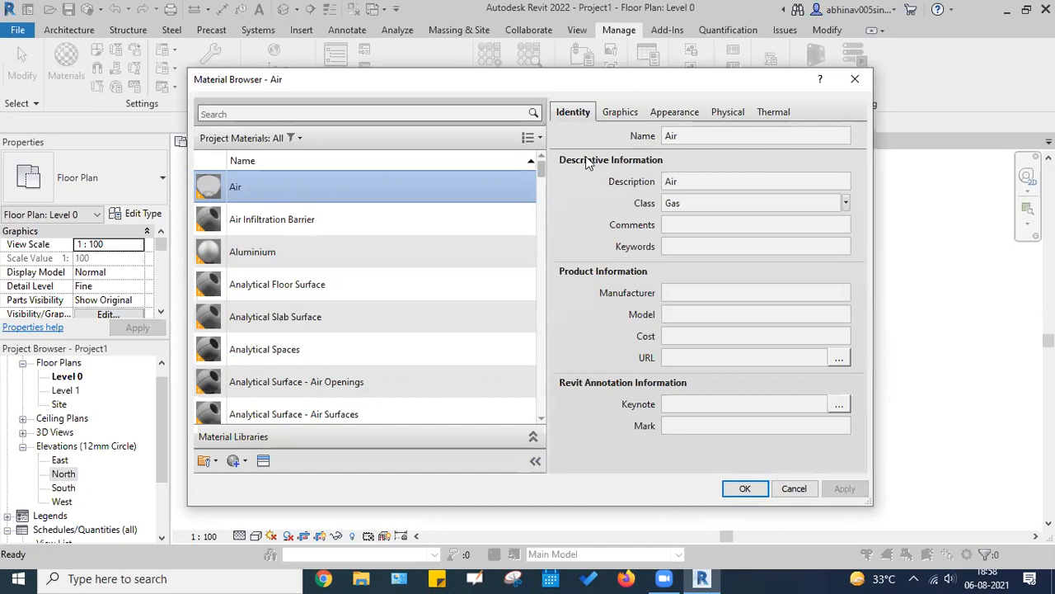
Step: Go through the Cost, URL, Manufacturer and Keywords fields in the identity information of the Air material
left_click(696, 334)
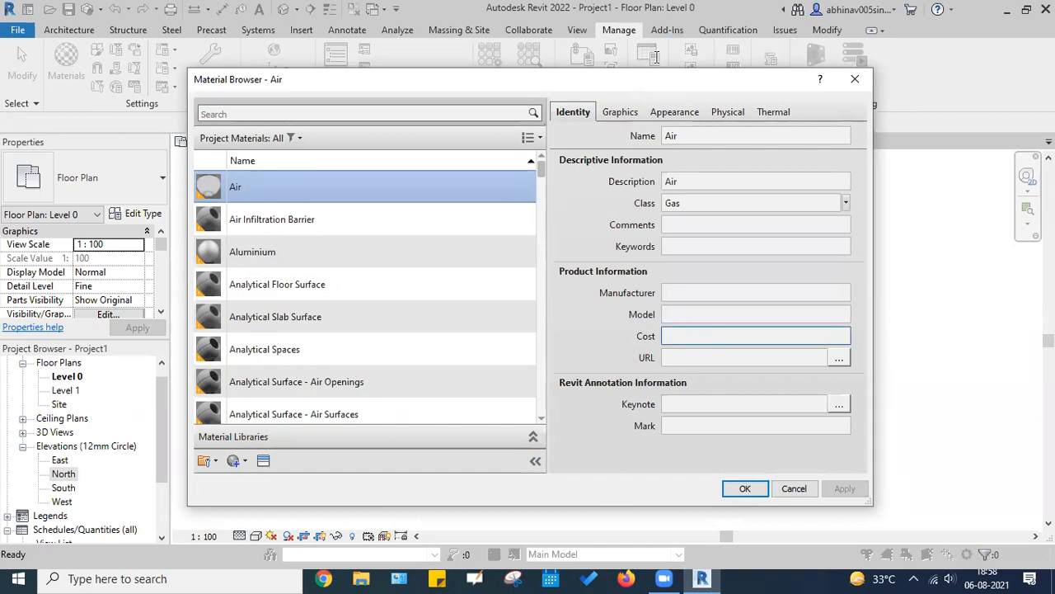
key("Tab")
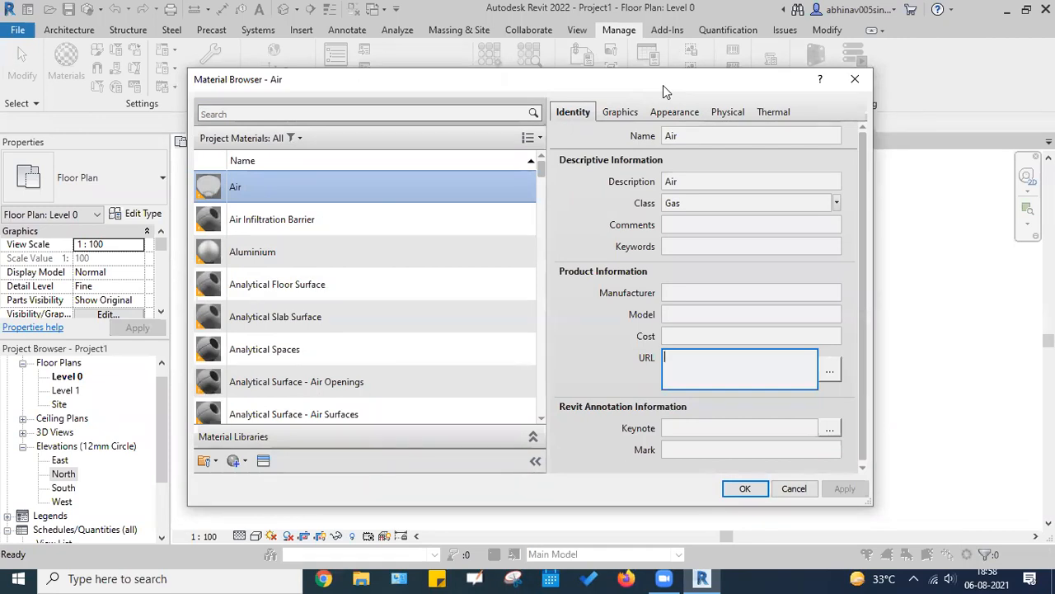
left_click(724, 297)
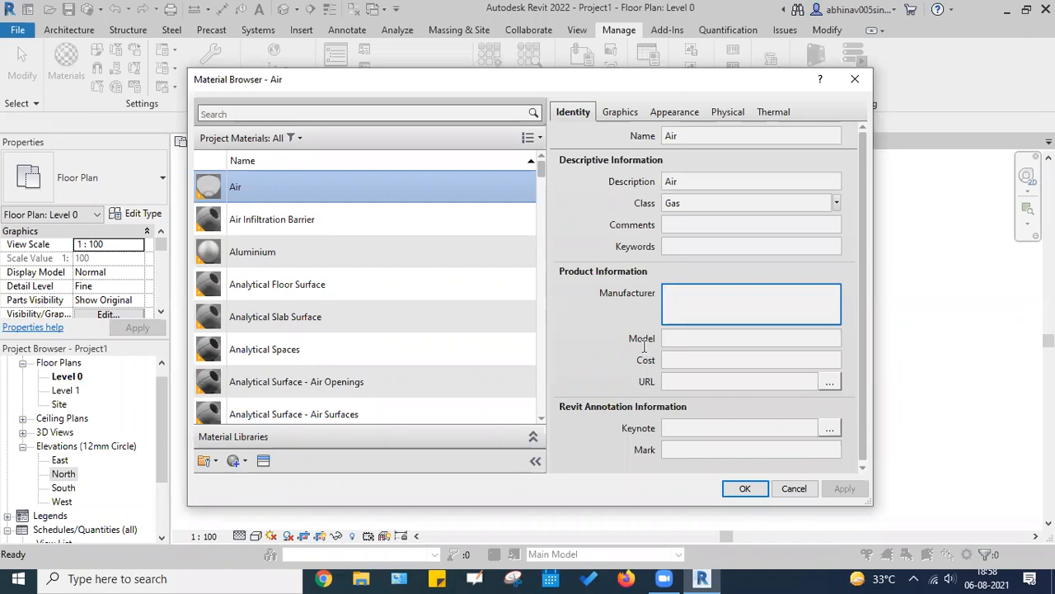
scroll(703, 367, "down", 1)
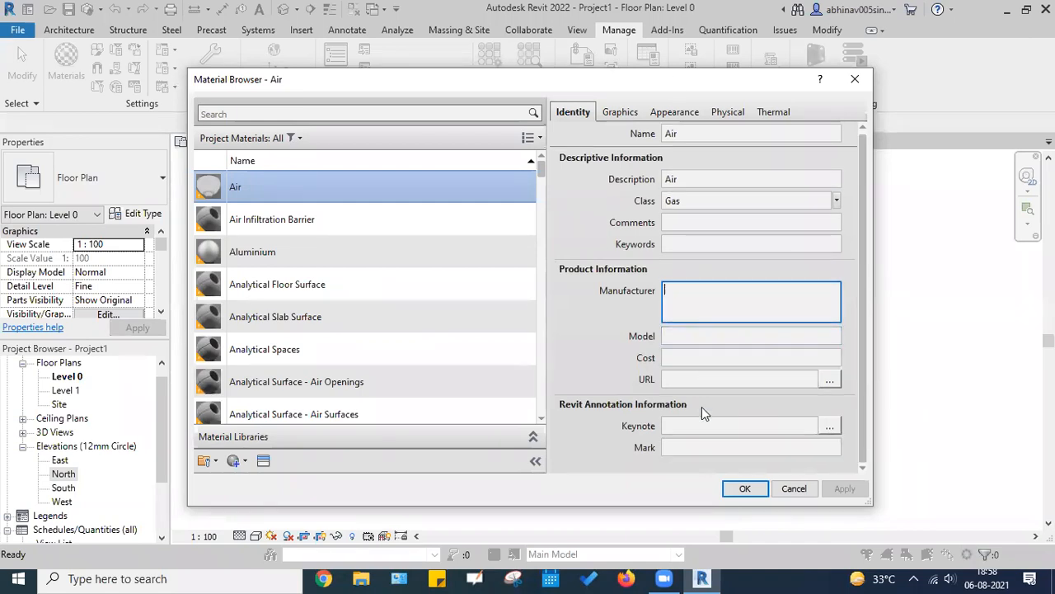
left_click(699, 380)
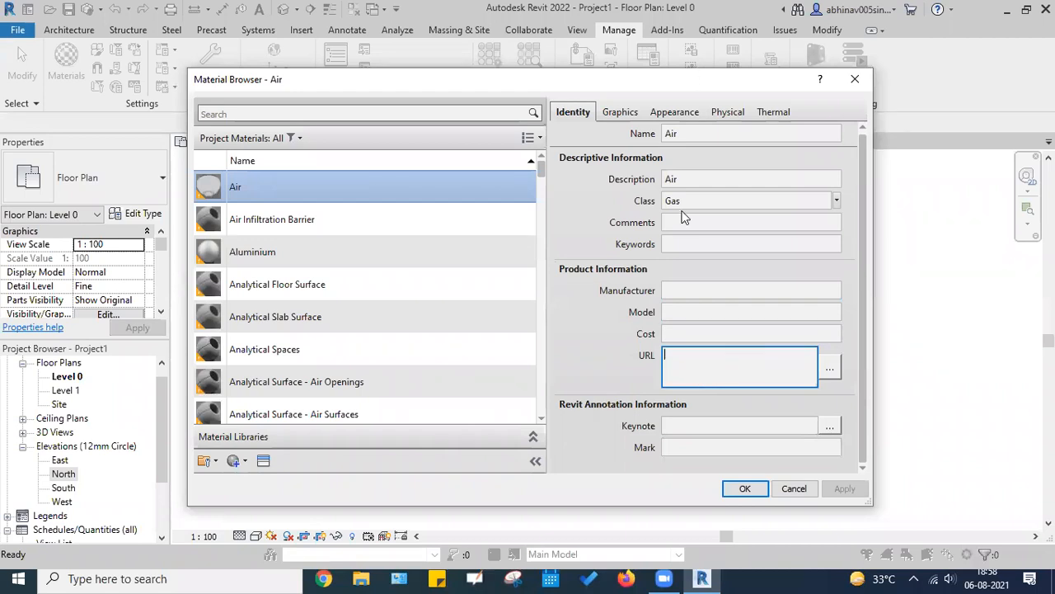
left_click(676, 246)
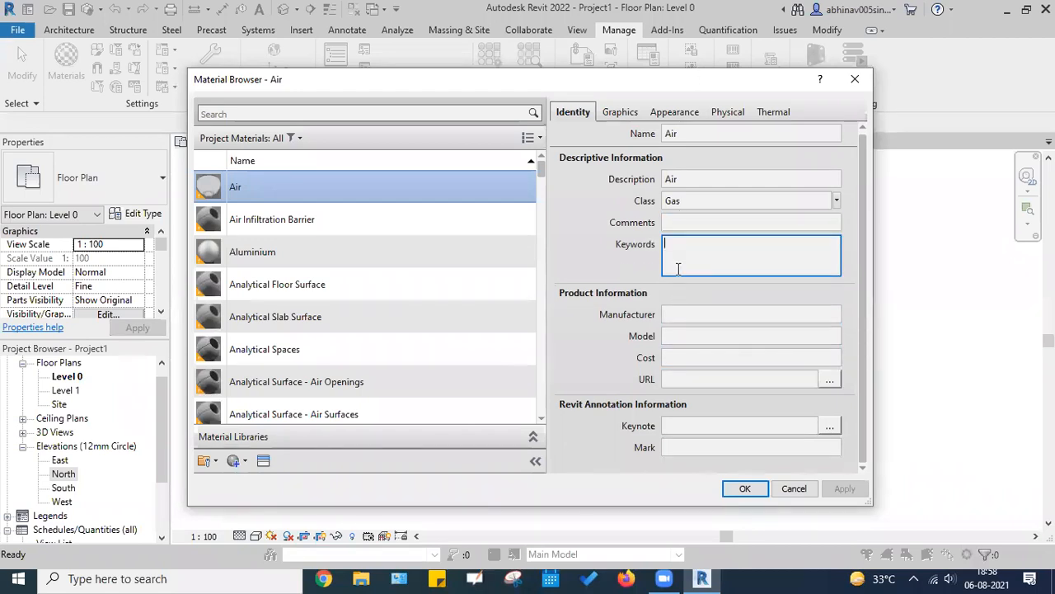
Step: View the identity data of Air Infiltration Barrier and Aluminium, and browse the materials list to the concrete entries
left_click(283, 224)
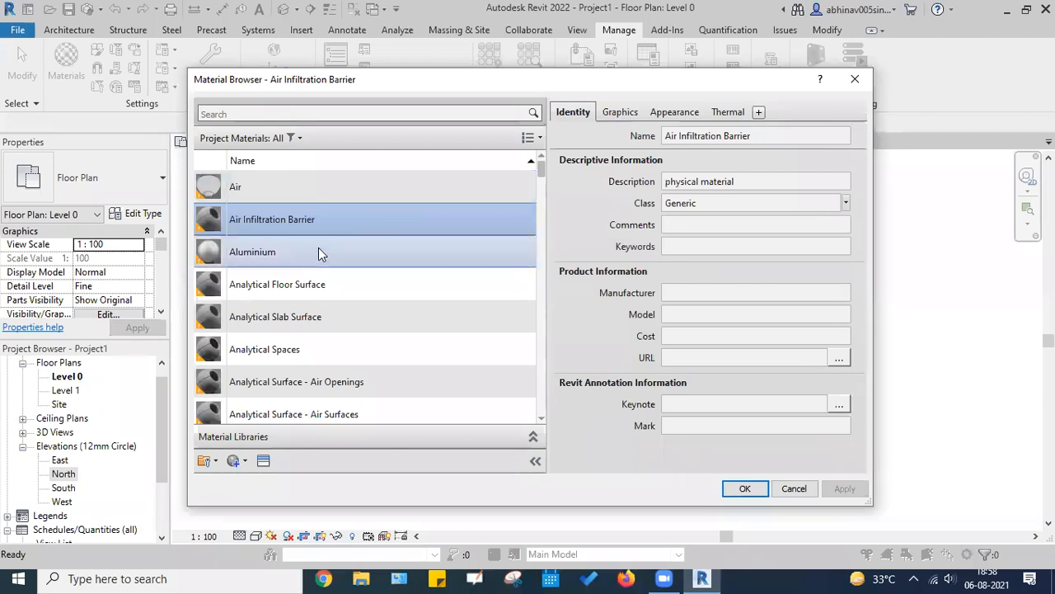
left_click(319, 254)
scroll(264, 296, "down", 3)
scroll(264, 297, "down", 10)
scroll(263, 288, "up", 3)
scroll(267, 280, "up", 5)
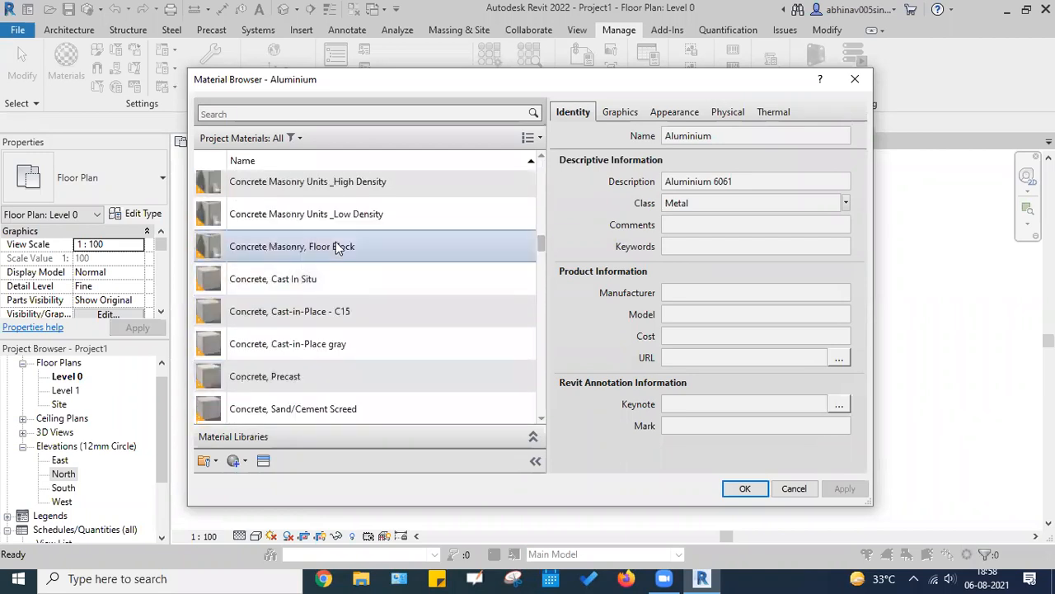
scroll(337, 244, "up", 3)
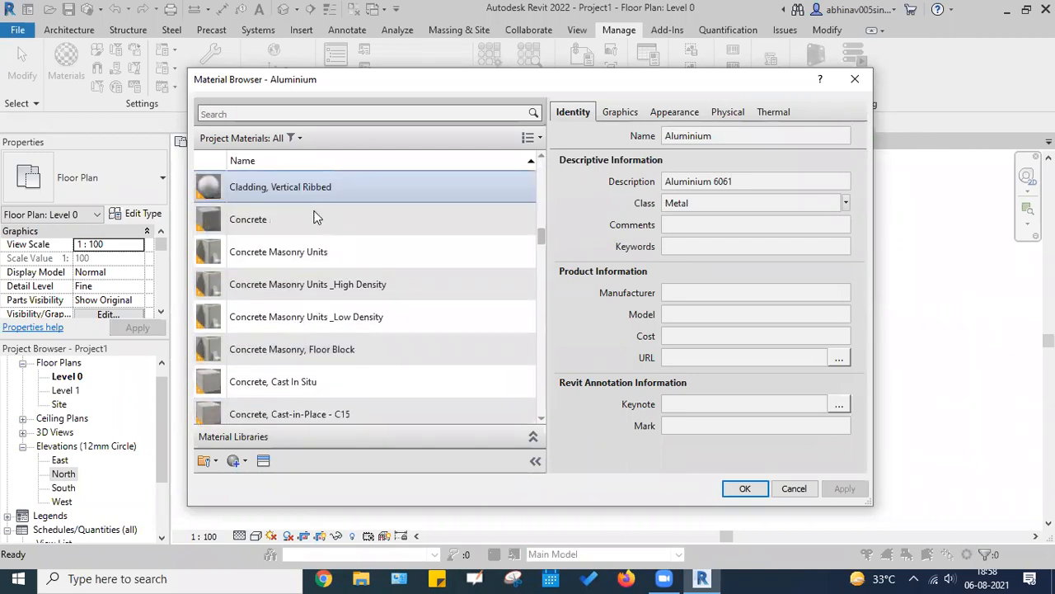
Step: Select the Concrete material and examine its identity fields, available classes, graphics and appearance
left_click(316, 217)
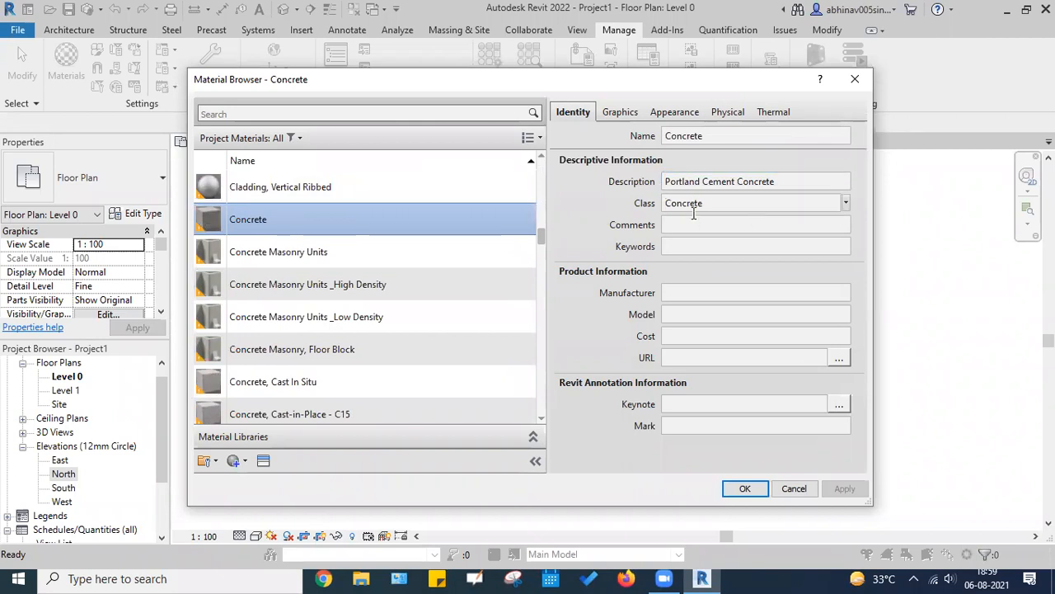
left_click(846, 203)
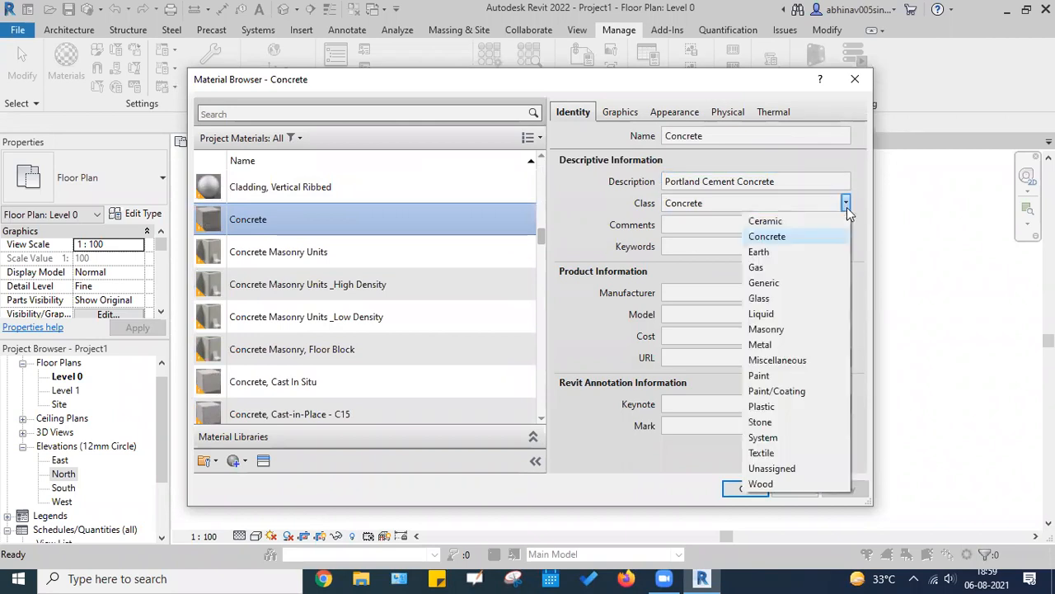
left_click(729, 224)
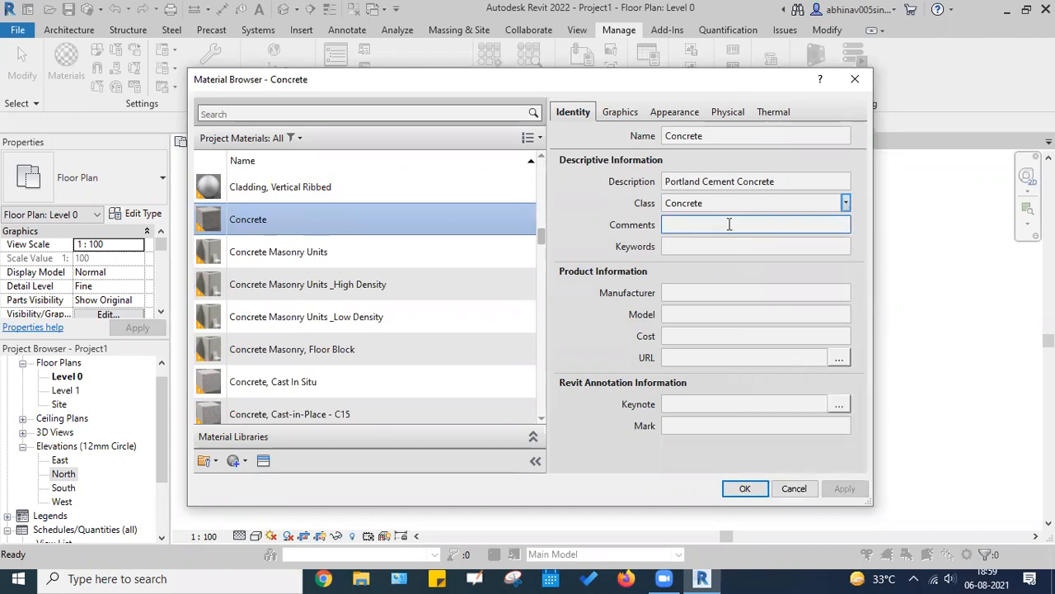
key("Tab")
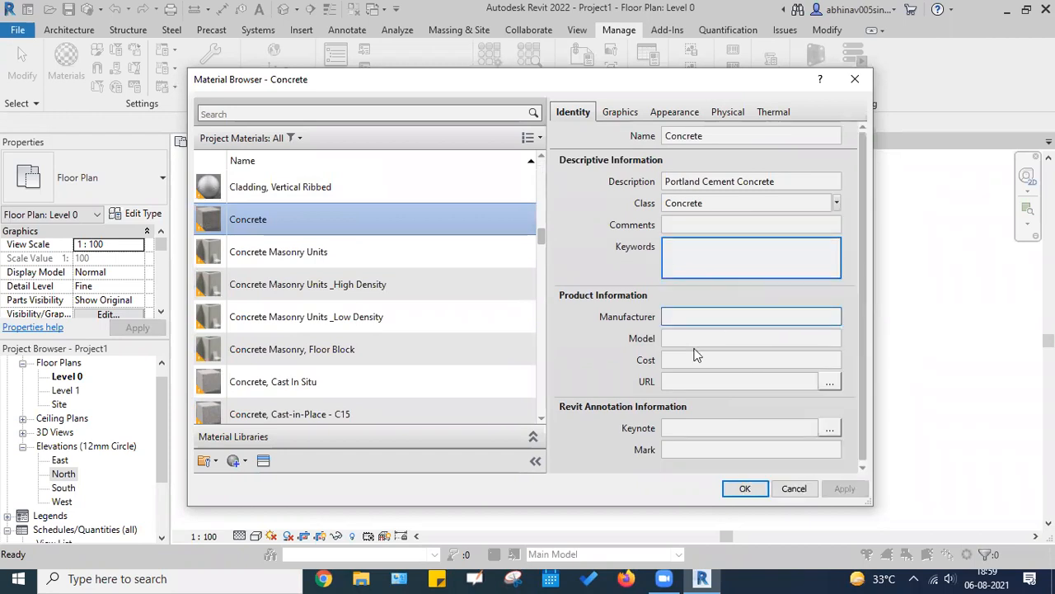
left_click(704, 334)
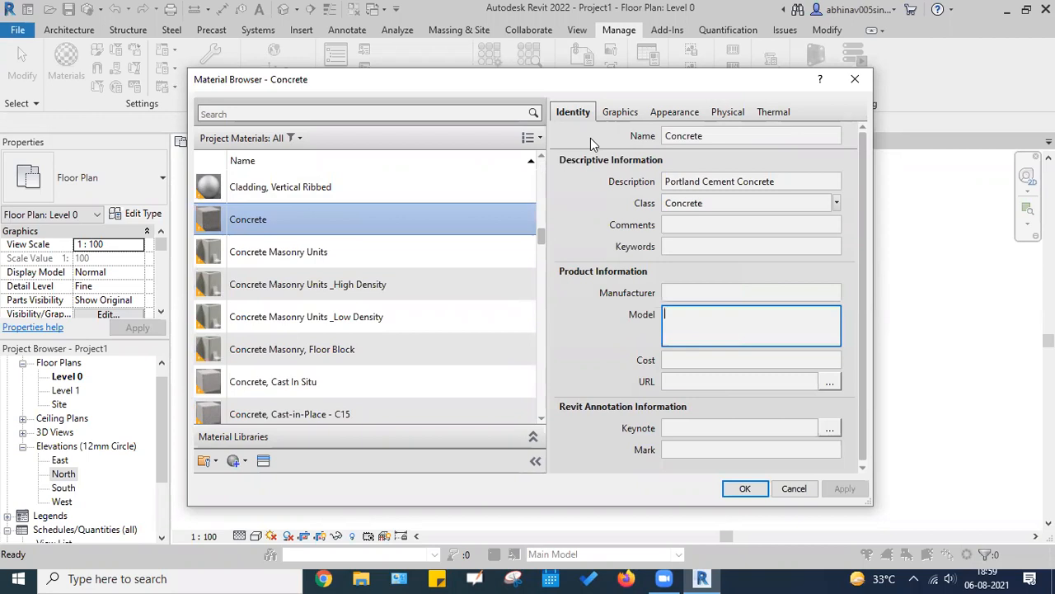
left_click(631, 114)
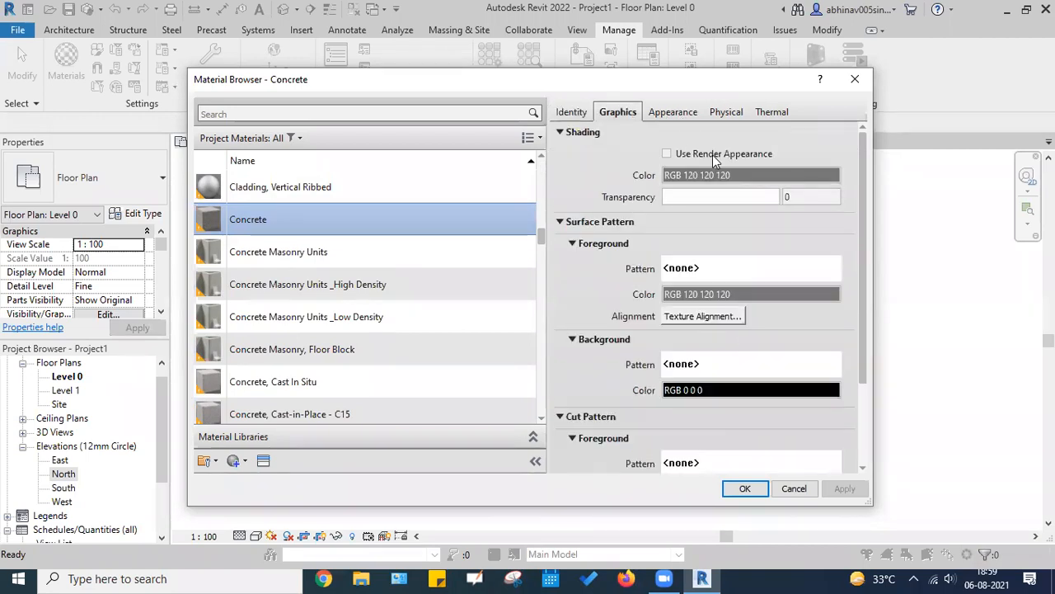
left_click(668, 113)
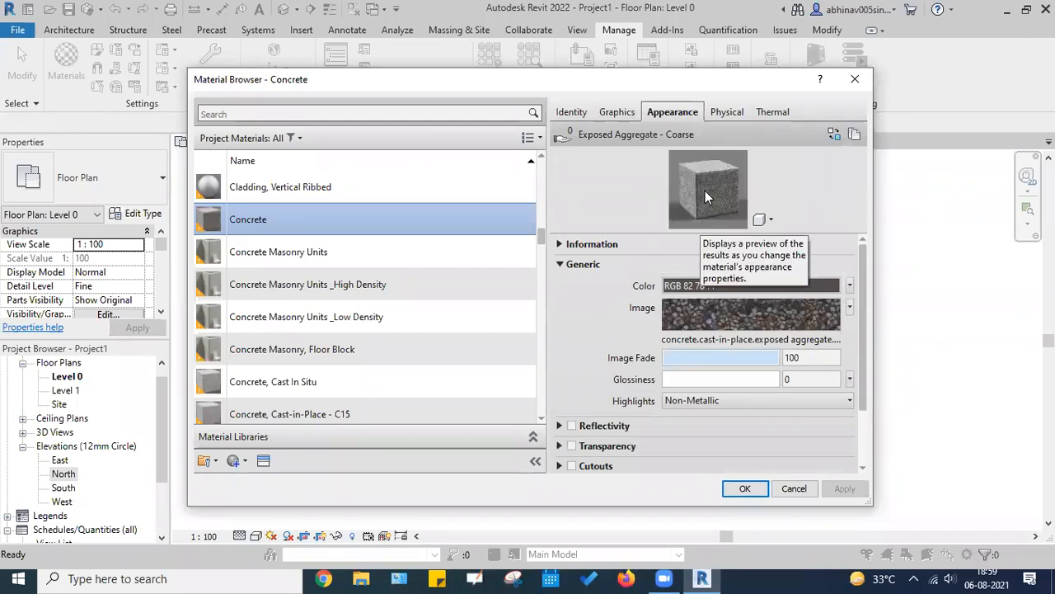
Step: Try the Sphere, Walls and Vase scenes for the Concrete appearance preview and return it to Cube
left_click(771, 218)
mouse_move(767, 239)
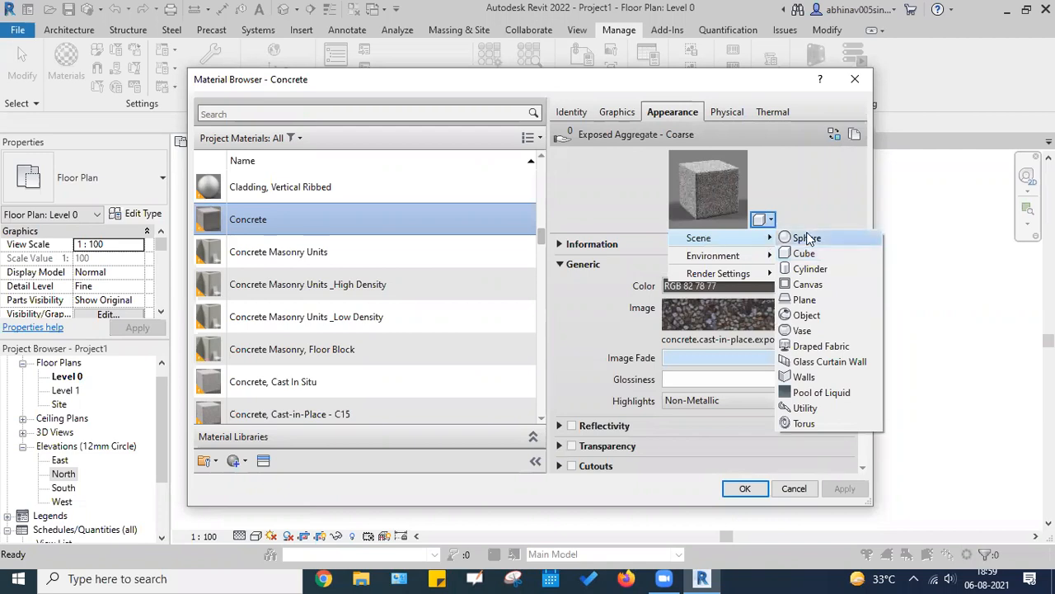
left_click(806, 238)
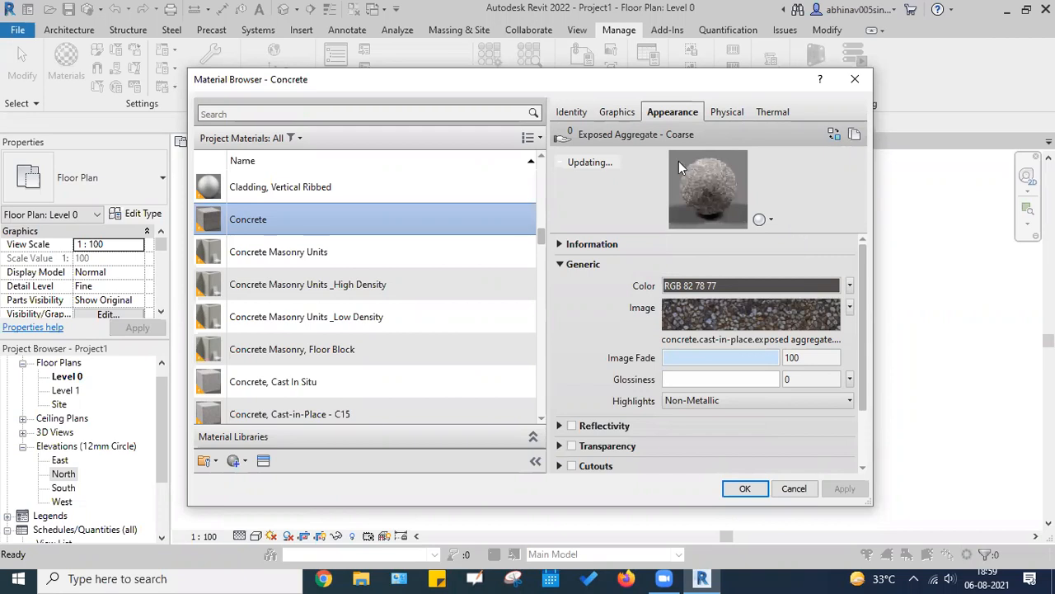
left_click(761, 220)
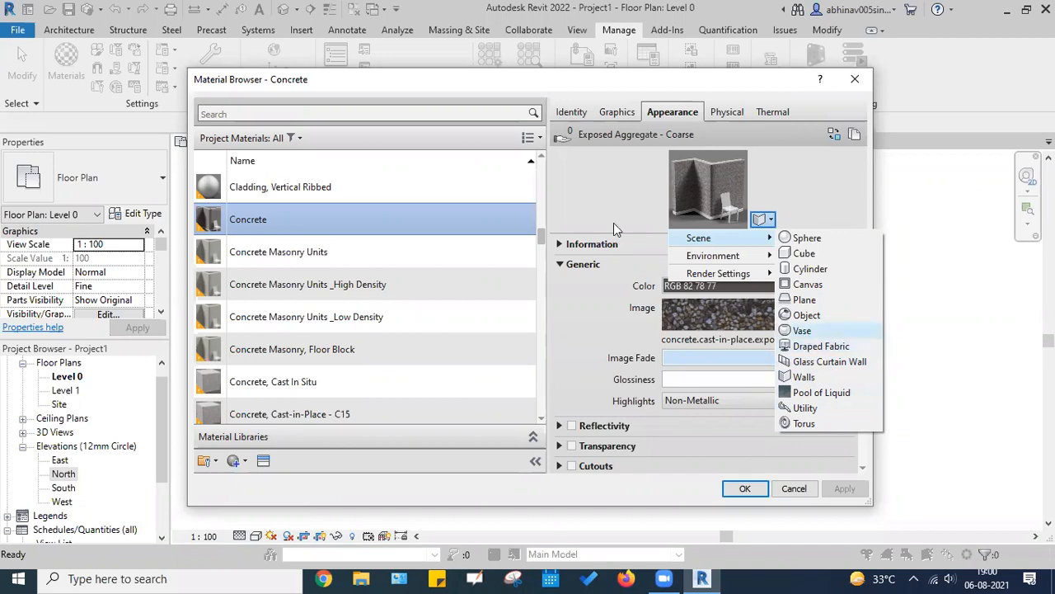
left_click(806, 330)
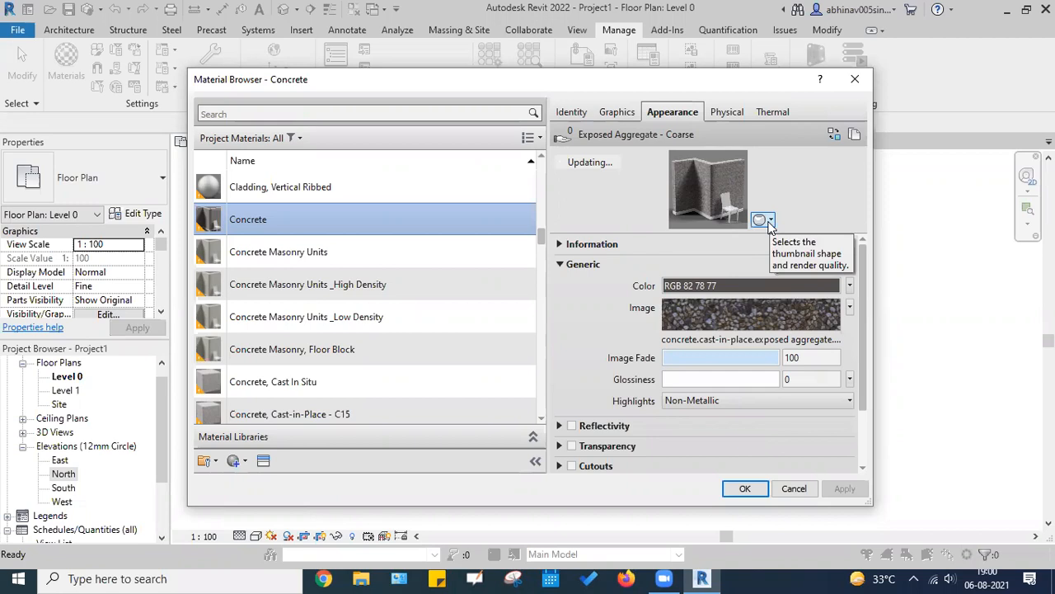
left_click(766, 220)
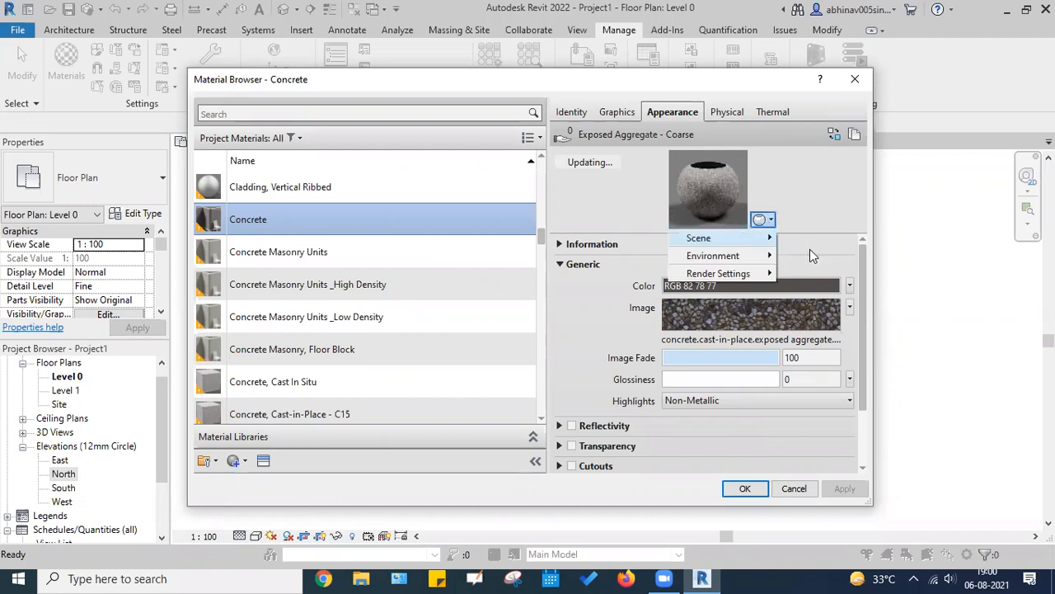
left_click(808, 248)
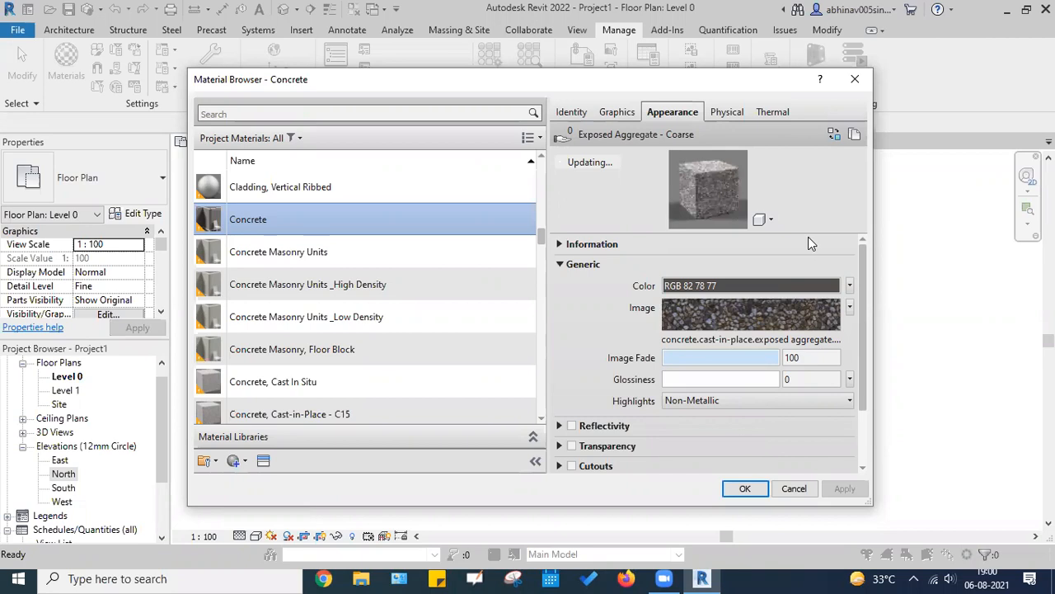
Step: Try the Plaza, Snowfield and Warm Light environments for the Concrete preview, return it to Grid Light, and view the render quality options
left_click(771, 221)
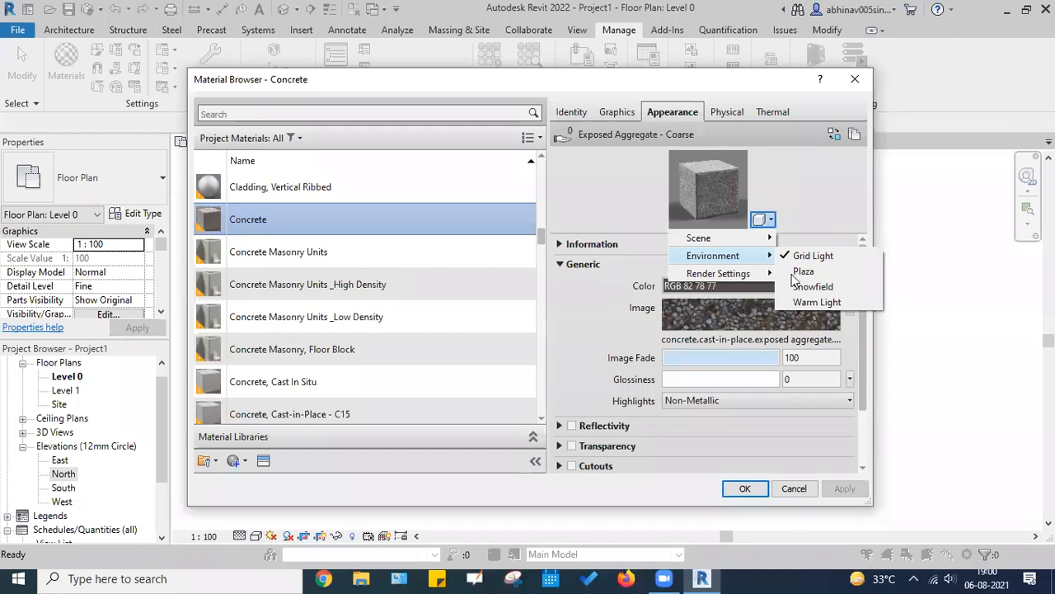
left_click(798, 272)
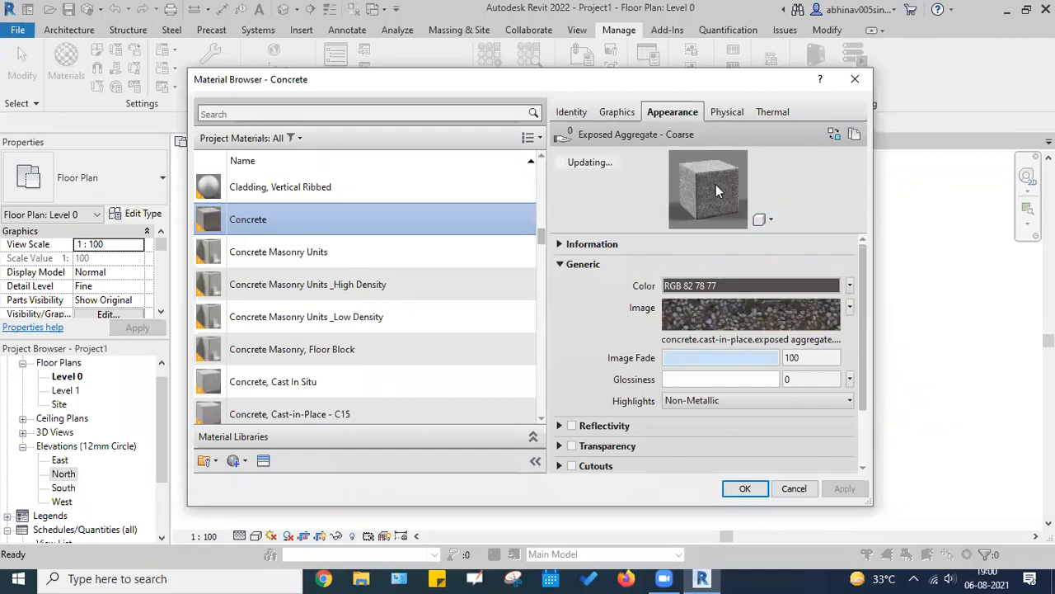
left_click(765, 221)
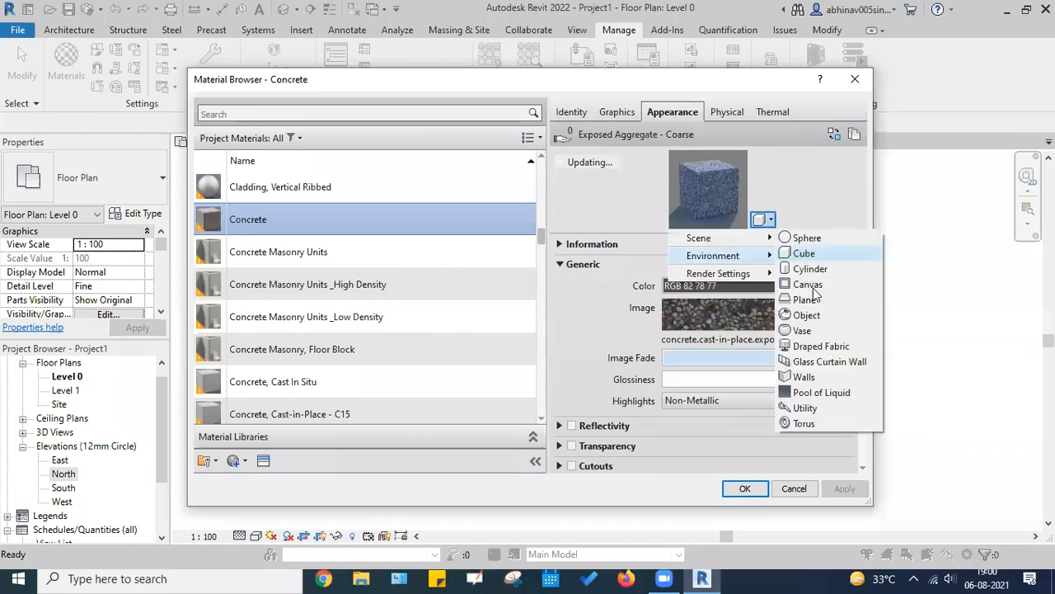
mouse_move(736, 257)
left_click(759, 221)
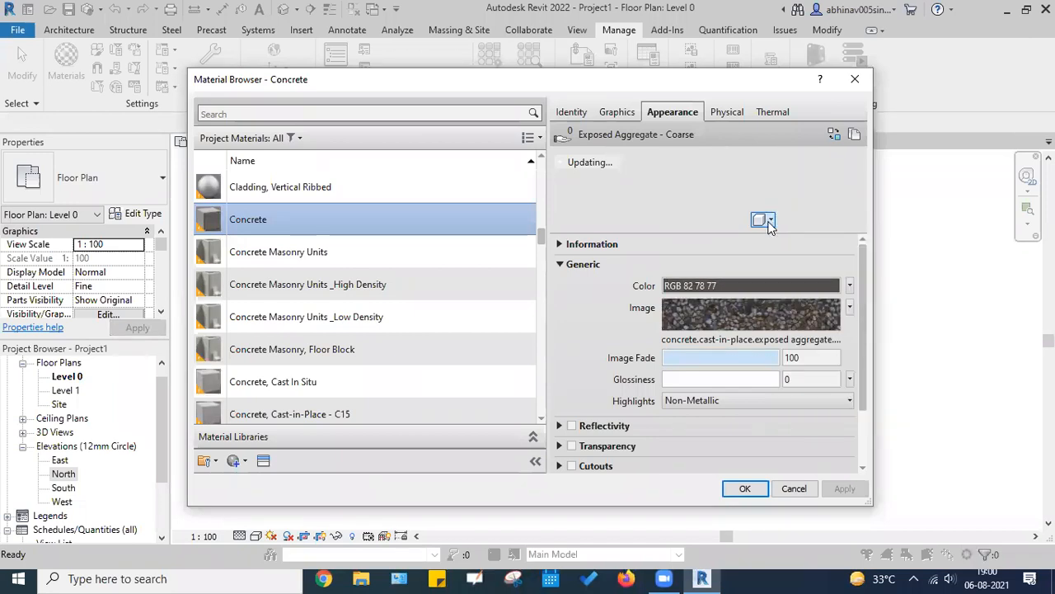
left_click(765, 220)
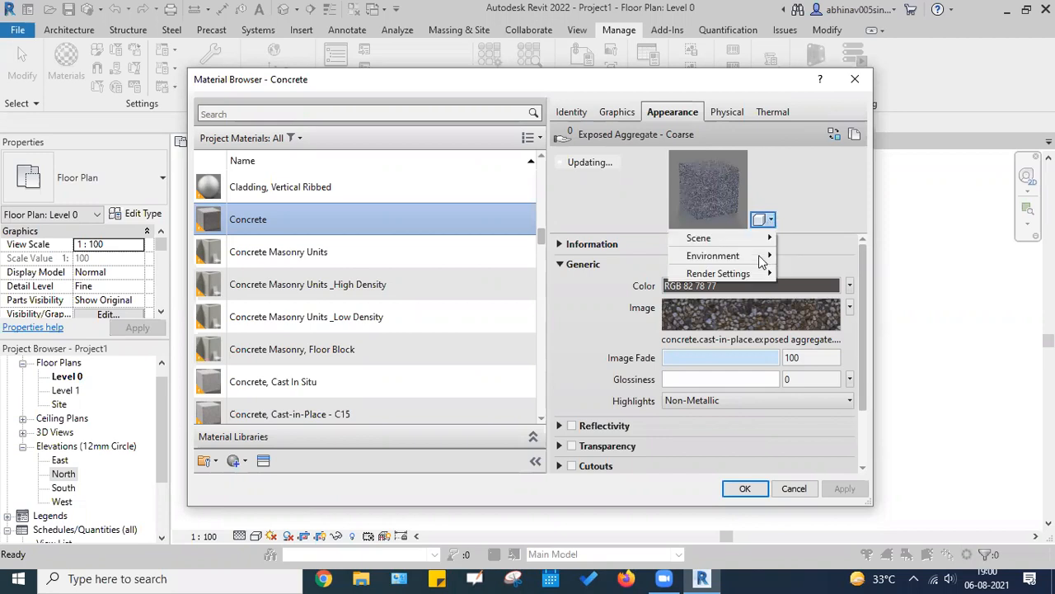
left_click(766, 222)
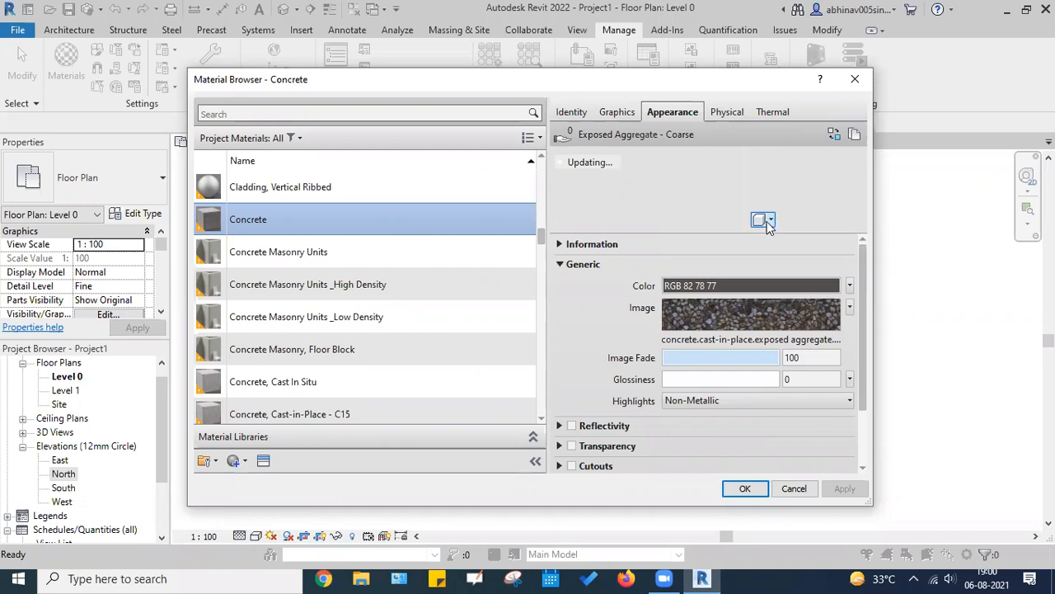
left_click(766, 222)
mouse_move(762, 257)
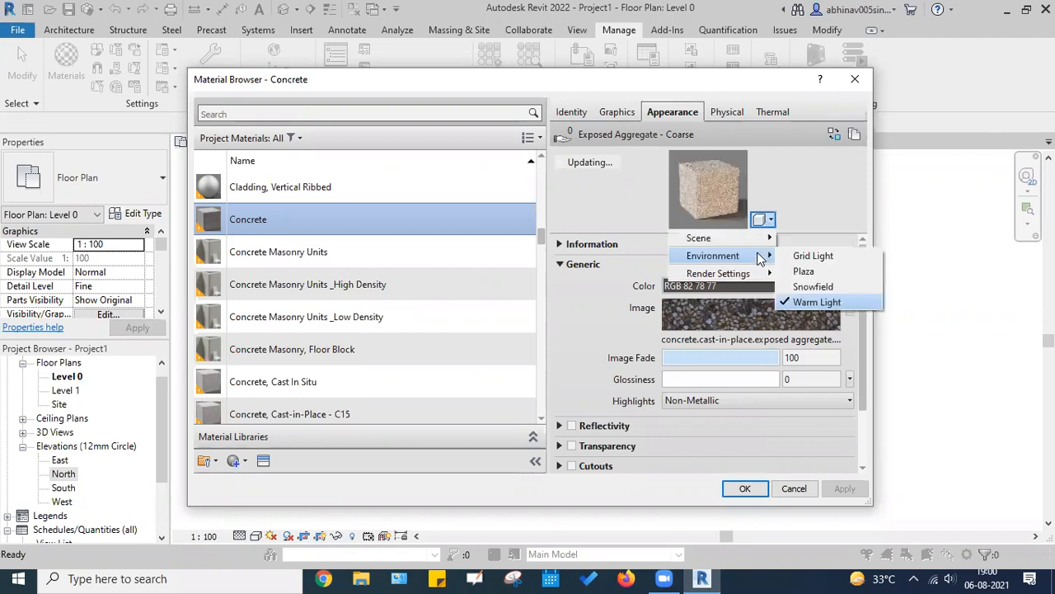
left_click(826, 257)
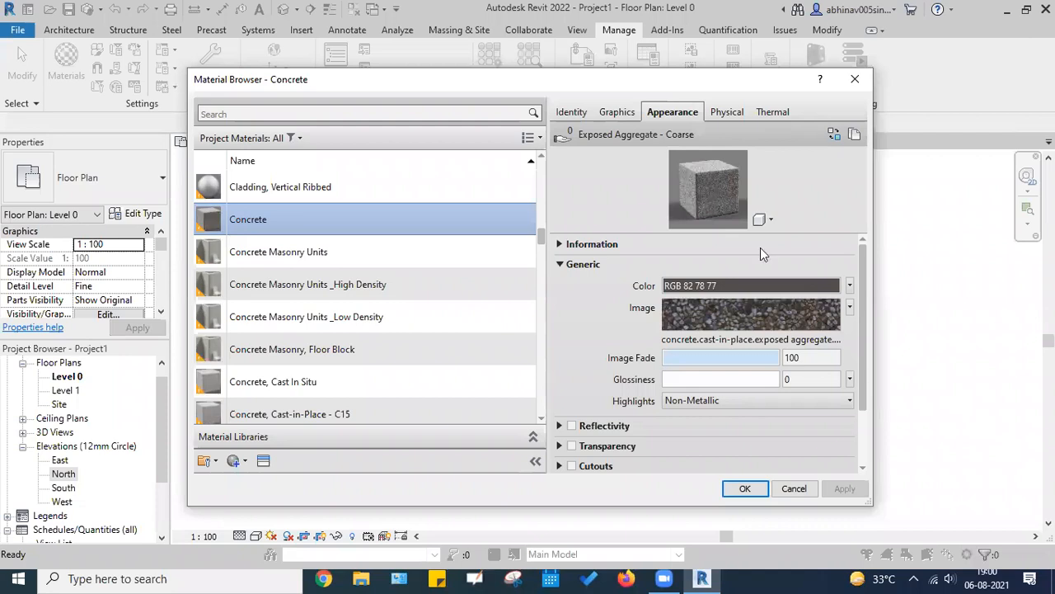
left_click(763, 219)
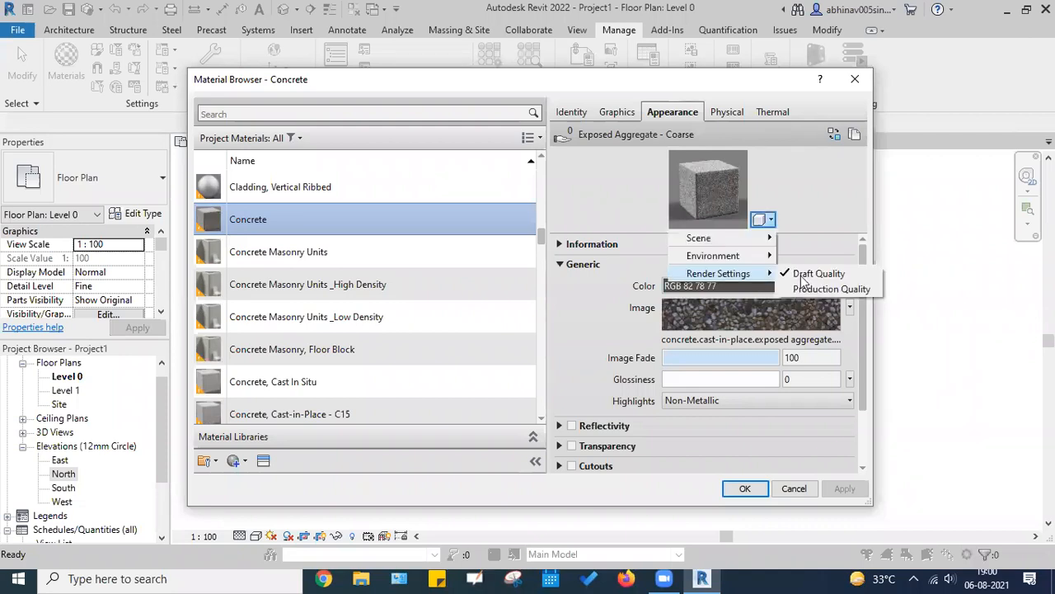
left_click(329, 266)
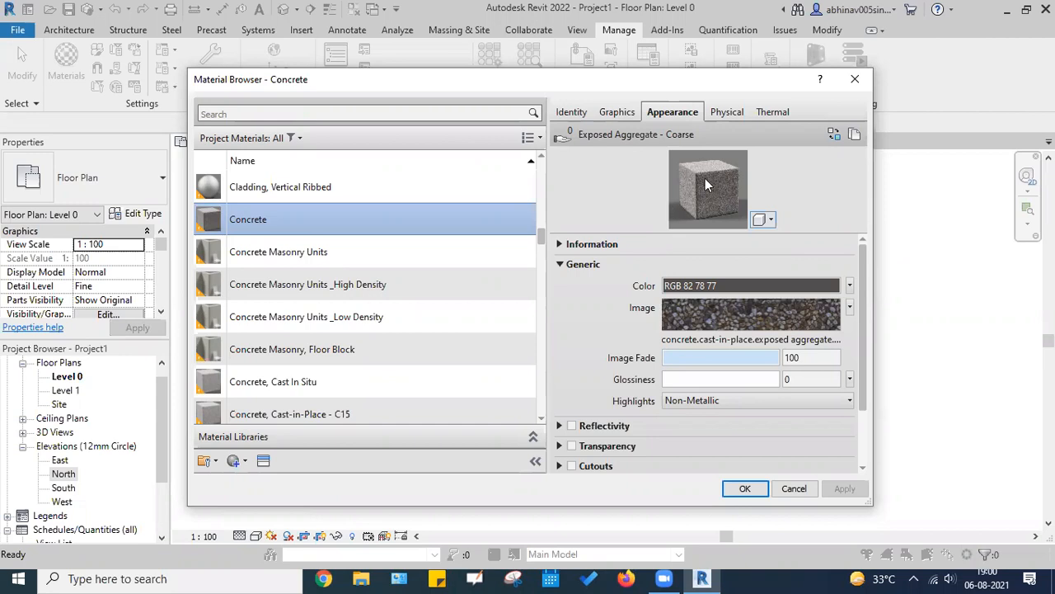
Step: Examine the color, image, image fade and highlights options in the generic appearance settings of the Concrete material
left_click(723, 325)
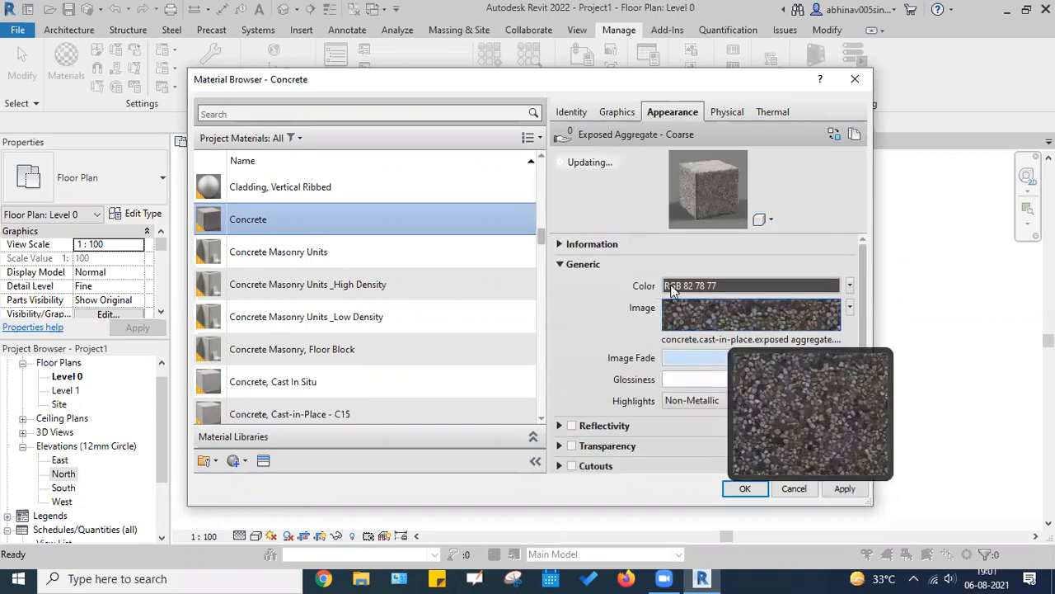
scroll(724, 282, "down", 2)
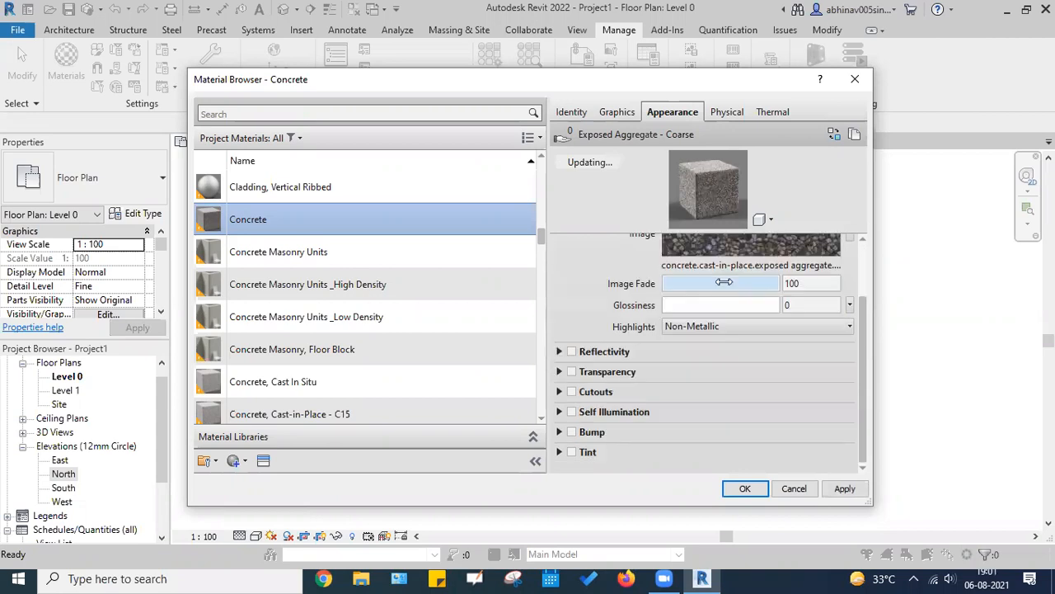
left_click(724, 282)
left_click(723, 285)
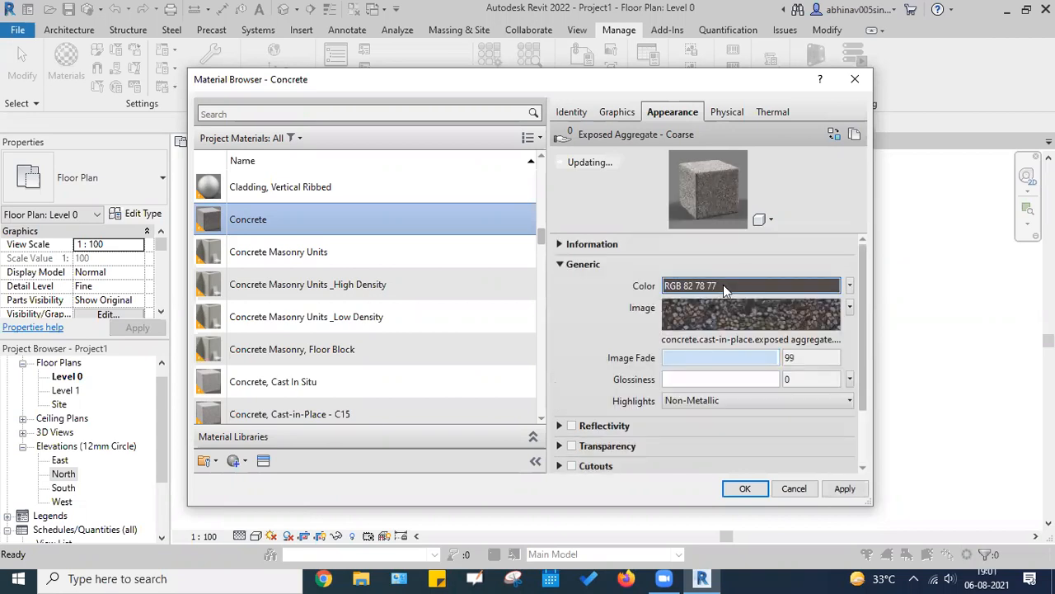
scroll(723, 284, "down", 2)
scroll(744, 343, "up", 1)
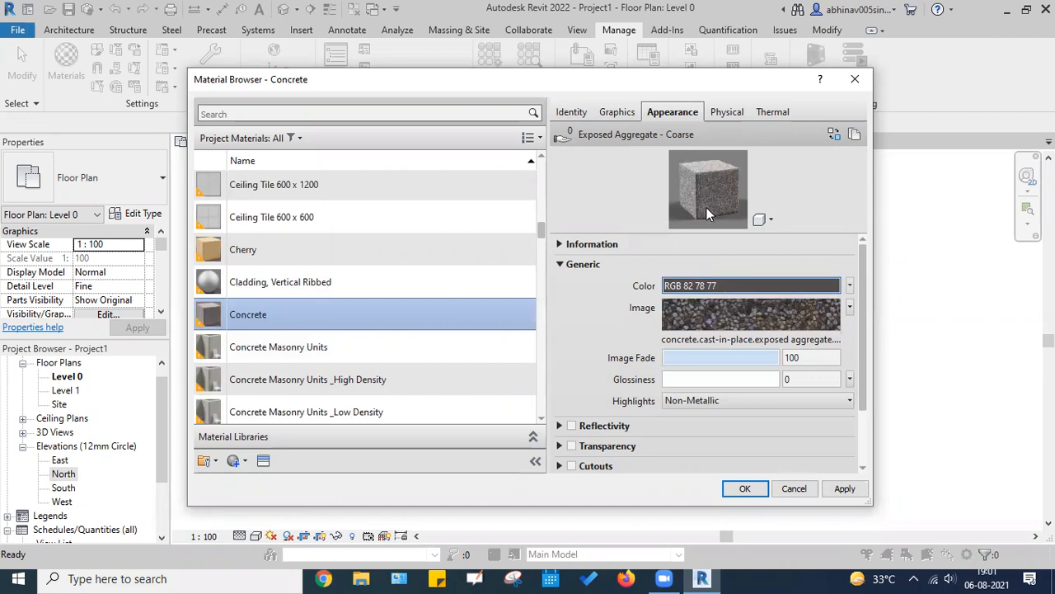
left_click(712, 284)
key("Escape")
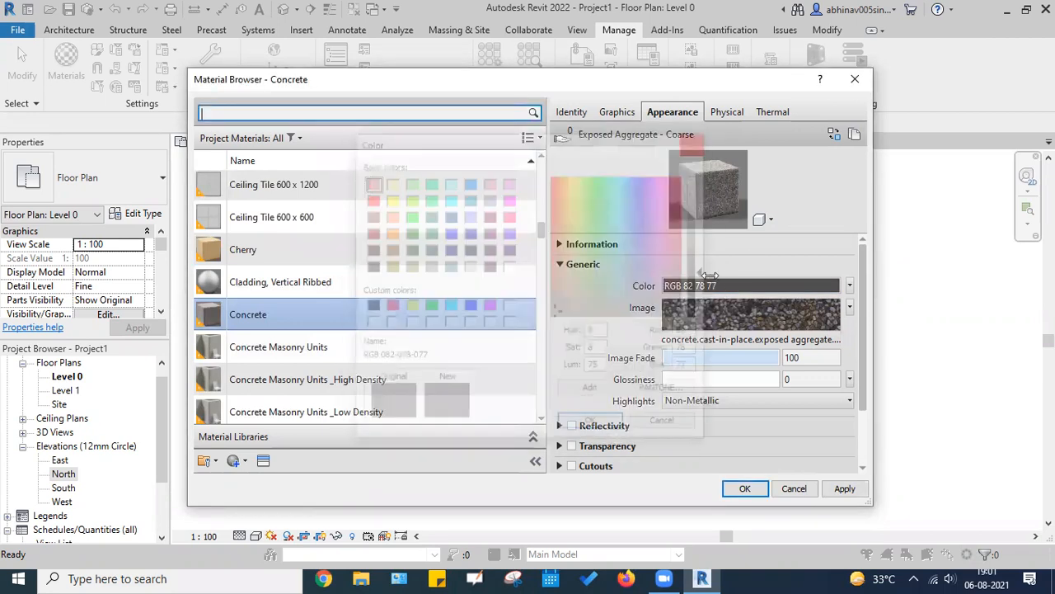
scroll(692, 334, "down", 2)
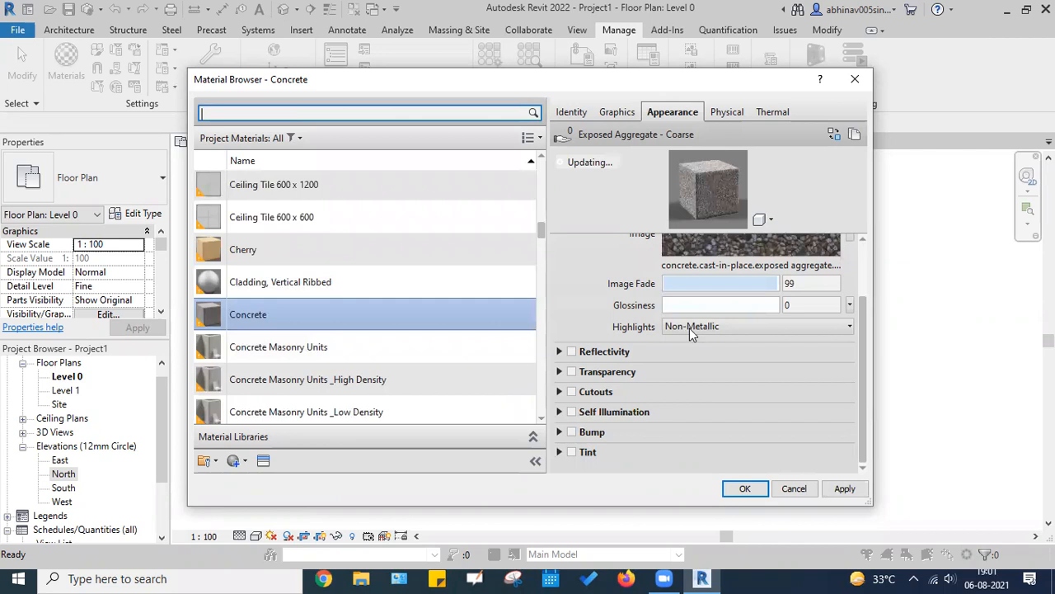
left_click(714, 329)
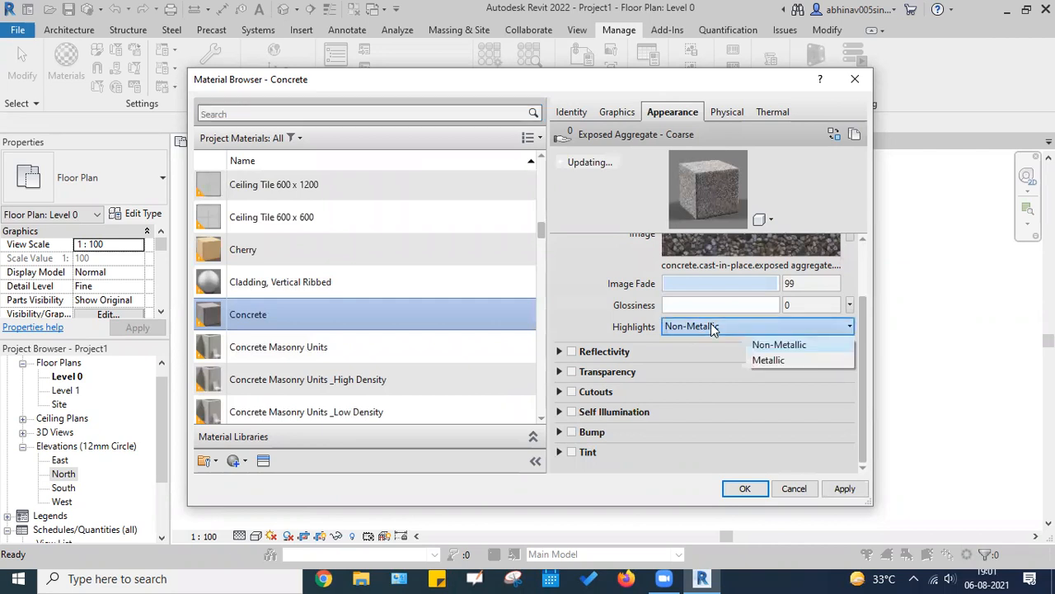
left_click(714, 328)
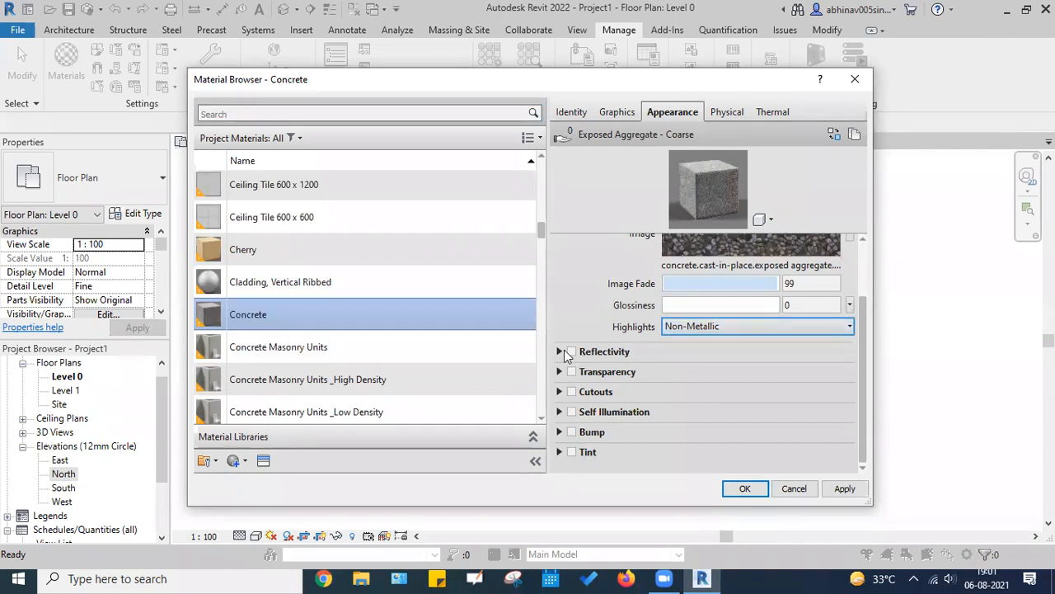
Step: Expand and review the Reflectivity, Transparency, Self Illumination, Bump and Tint appearance settings of the Concrete material
left_click(668, 350)
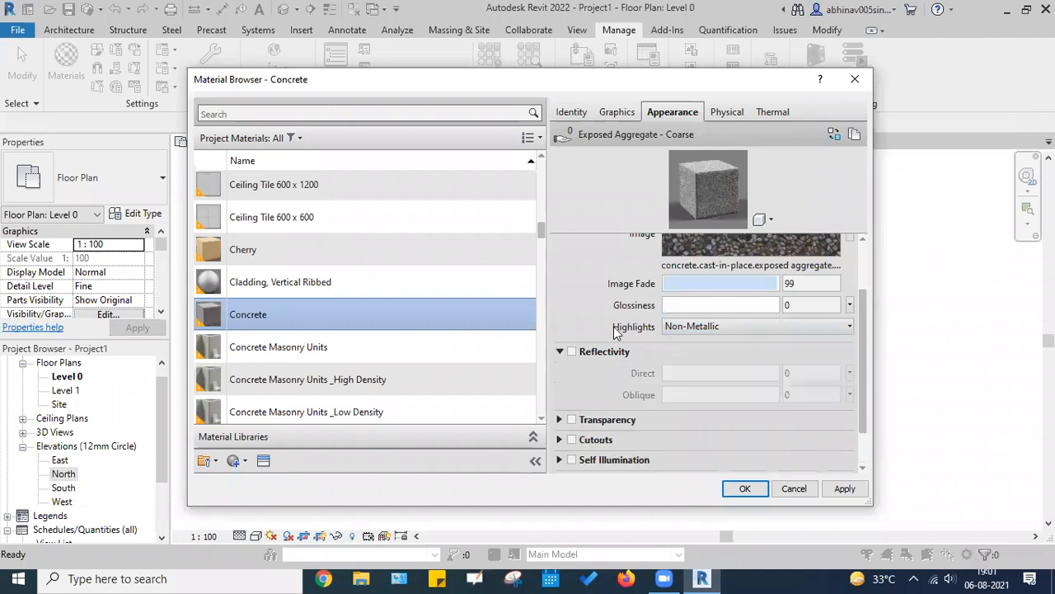
scroll(555, 373, "down", 1)
left_click(558, 371)
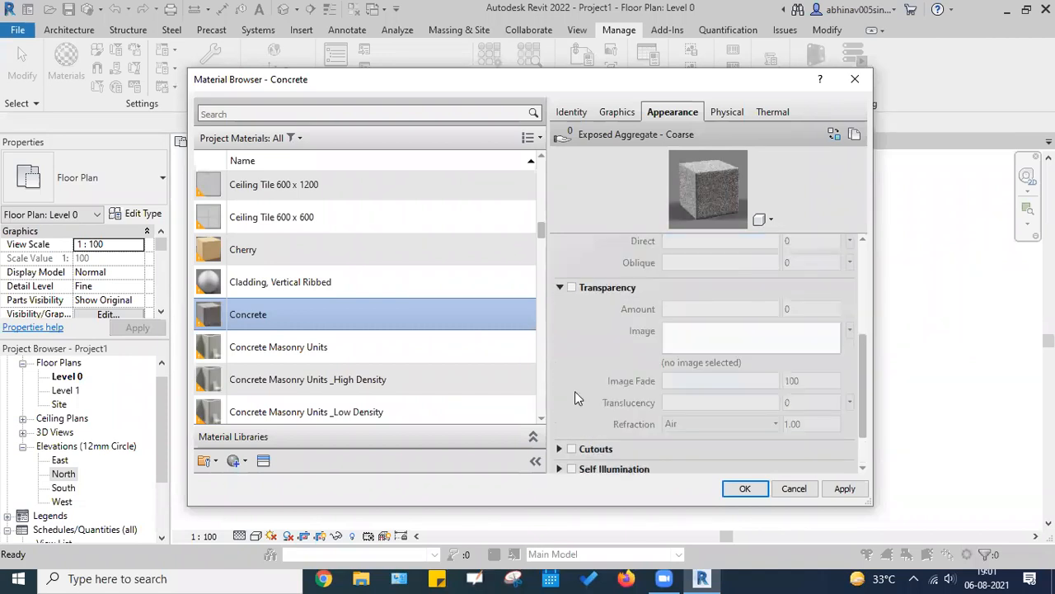
scroll(569, 424, "down", 1)
left_click(560, 412)
scroll(569, 428, "down", 1)
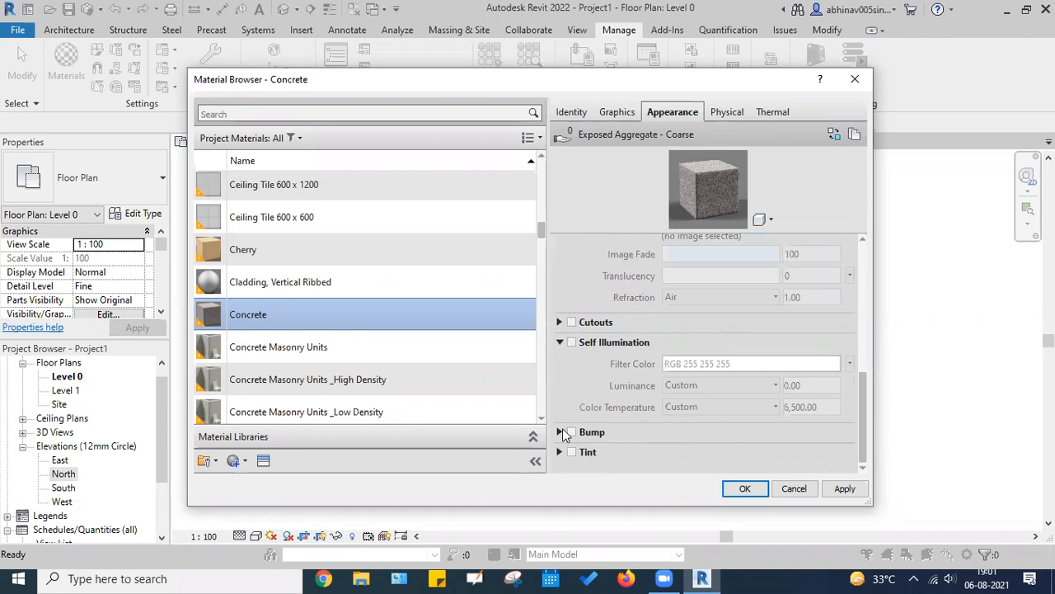
left_click(559, 431)
scroll(562, 437, "down", 1)
left_click(560, 452)
scroll(565, 445, "down", 1)
scroll(665, 341, "up", 5)
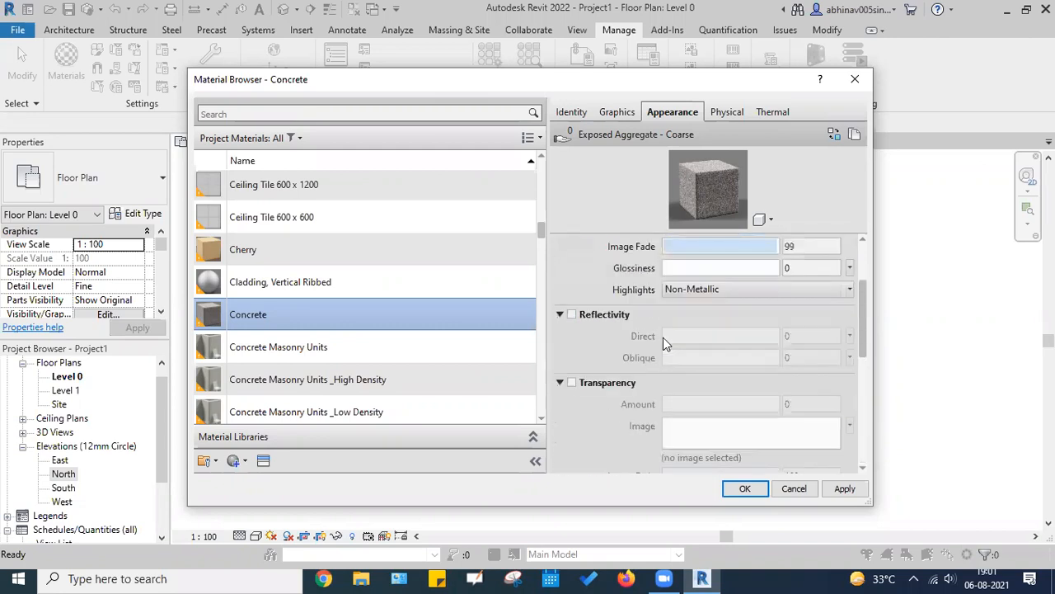
scroll(663, 337, "up", 2)
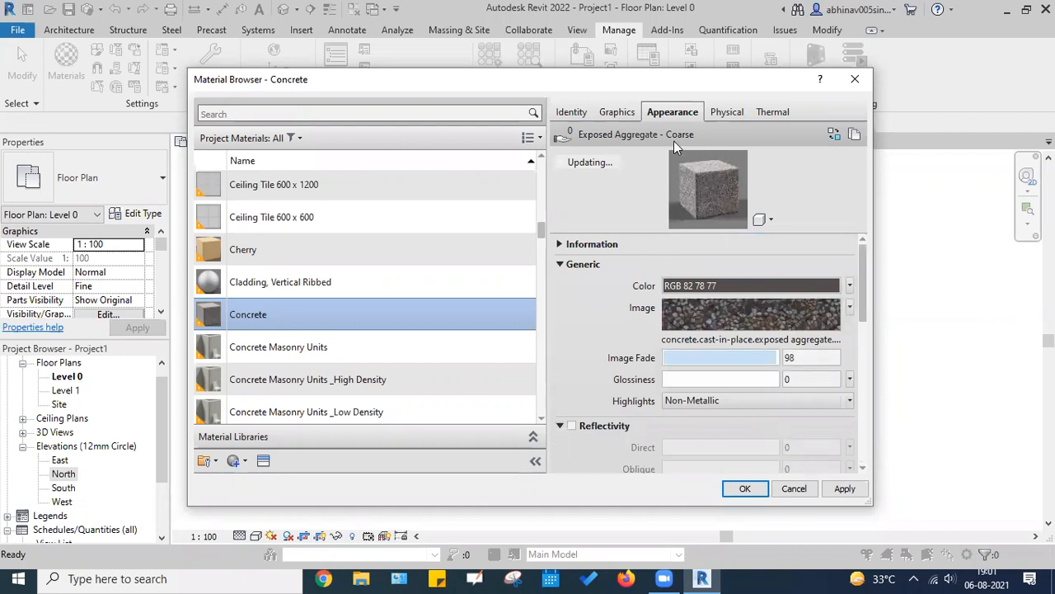
Step: Review Concrete's physical information, behavior options, mechanical values and strength properties, and leave the Material Browser without saving
left_click(721, 112)
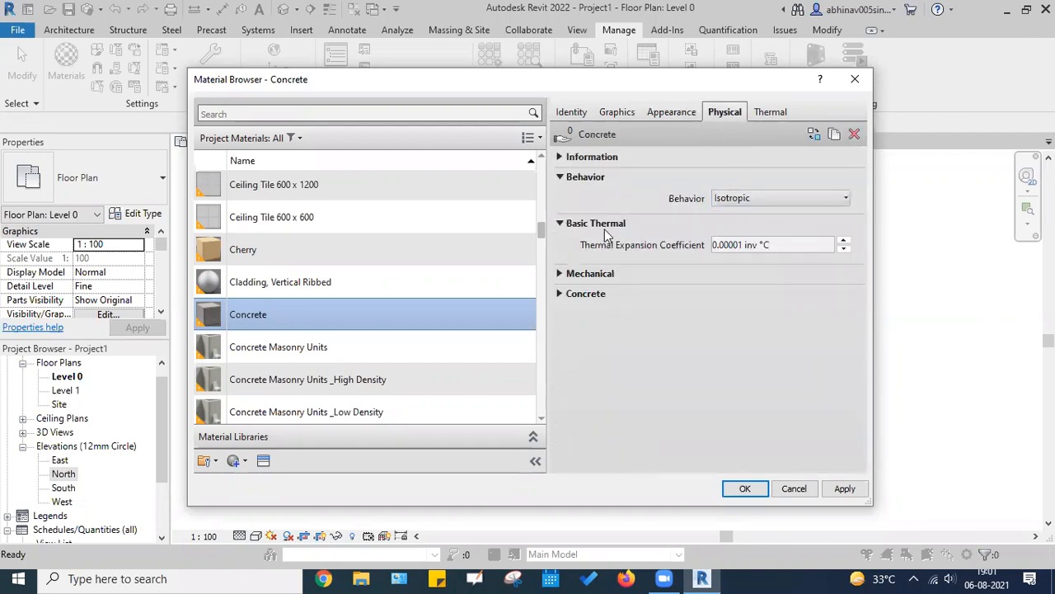
left_click(559, 155)
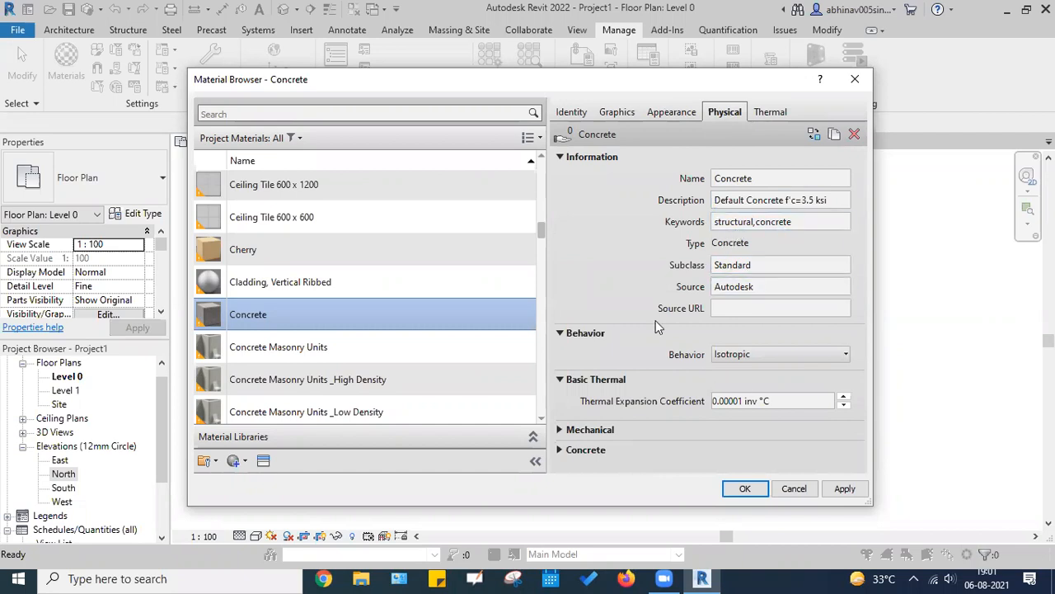
left_click(746, 357)
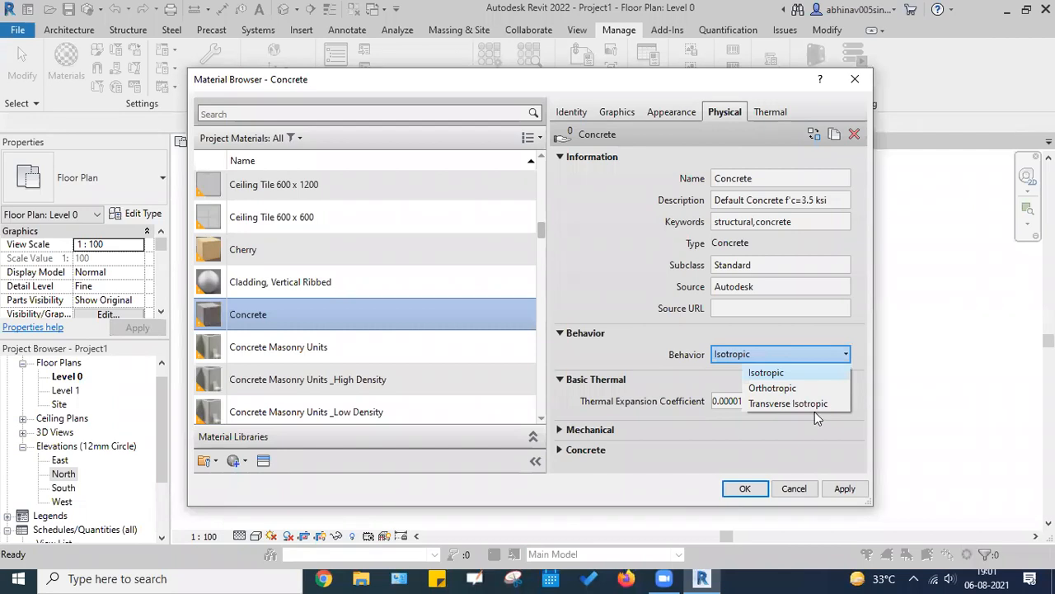
left_click(783, 370)
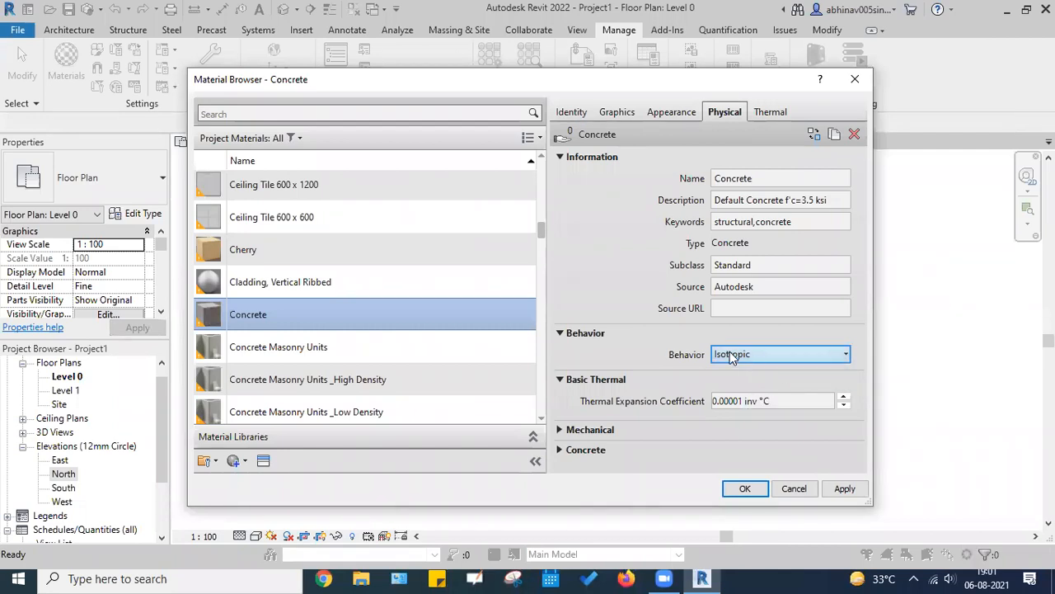
left_click(572, 433)
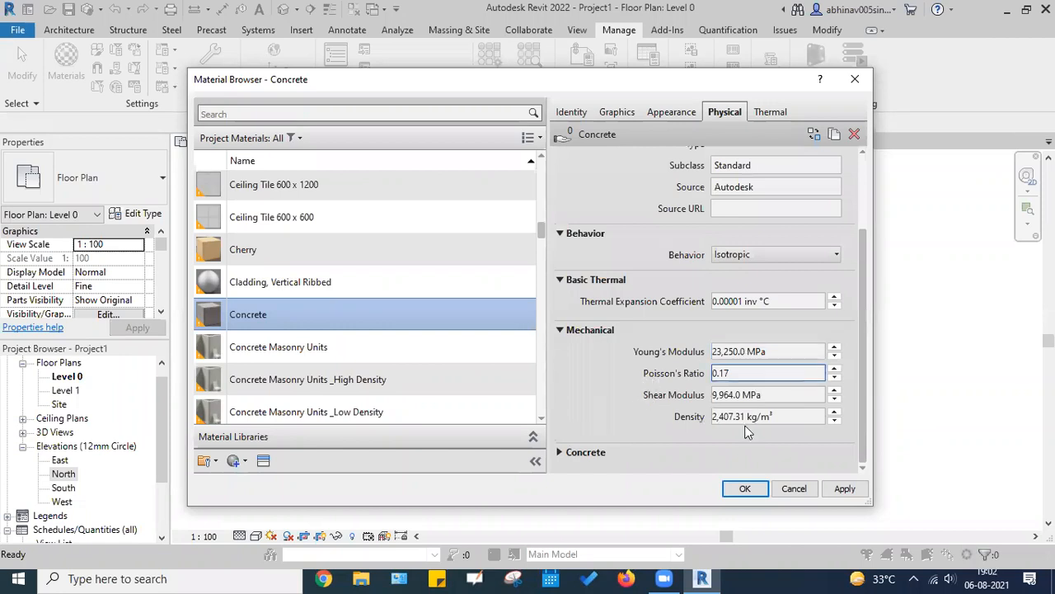
left_click(560, 452)
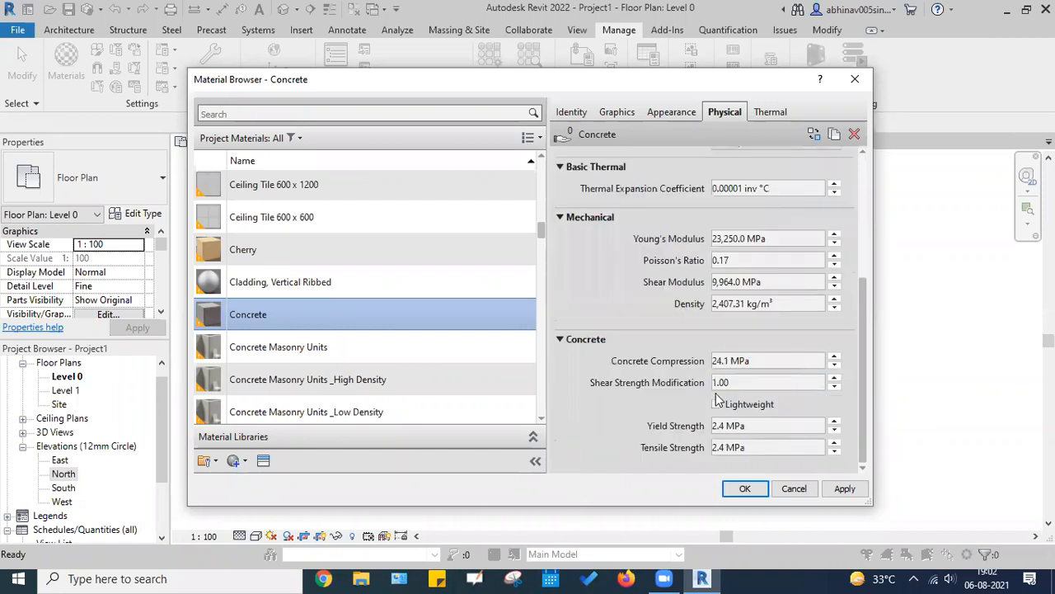
left_click(764, 424)
scroll(757, 422, "up", 1)
left_click(795, 488)
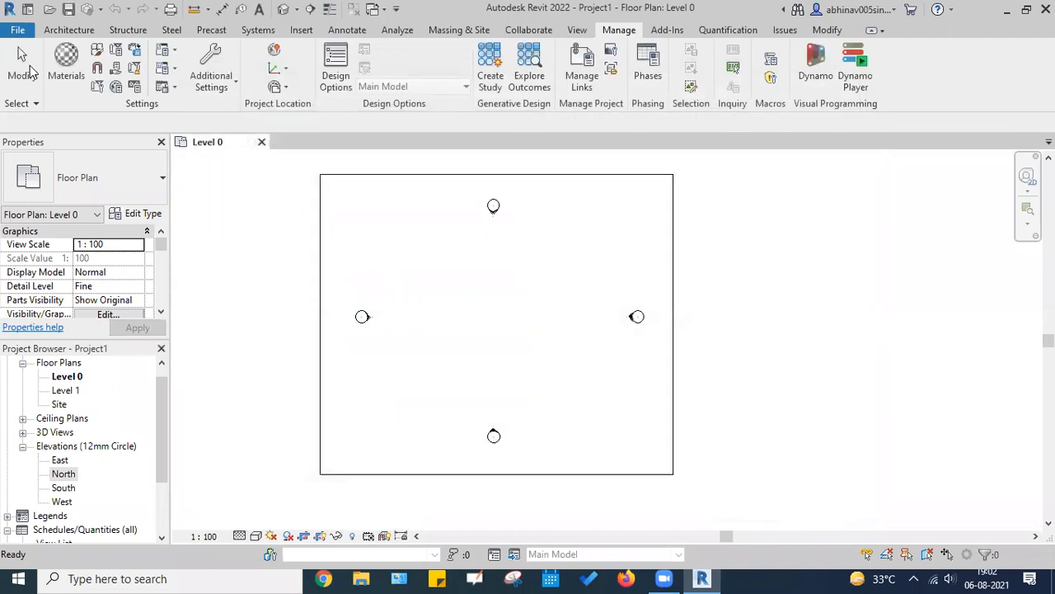
Step: Find Steel, Carbon among the project materials and review its physical information and mechanical values
left_click(66, 62)
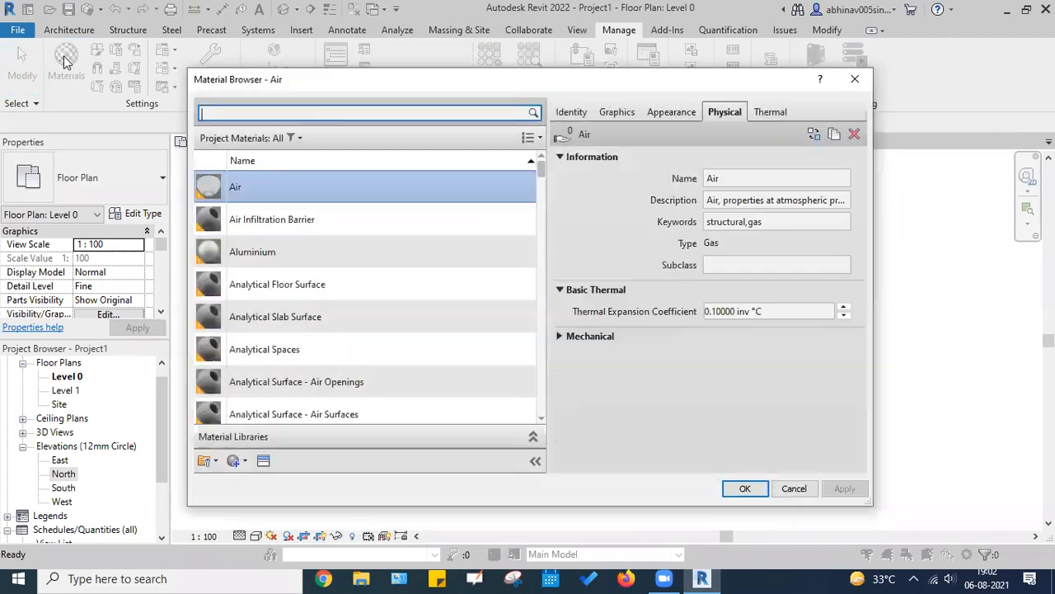
scroll(337, 290, "down", 10)
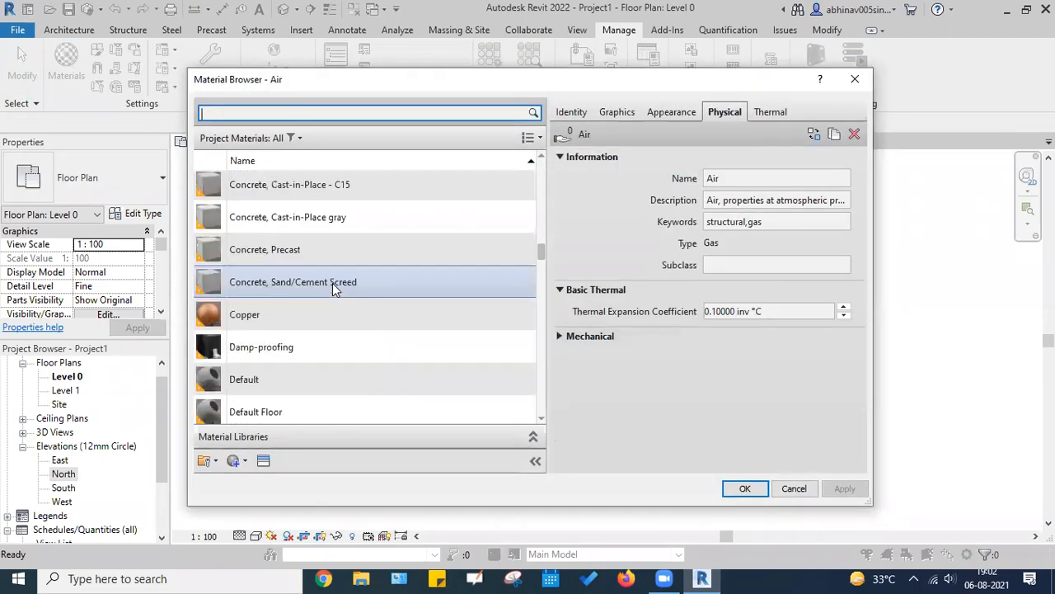
scroll(391, 345, "down", 15)
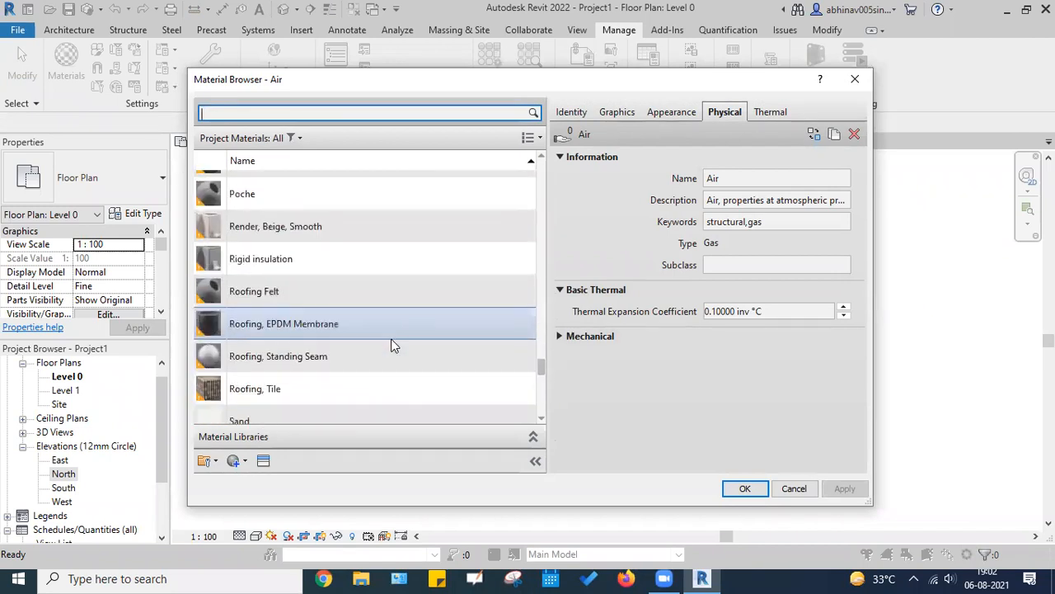
scroll(391, 345, "down", 3)
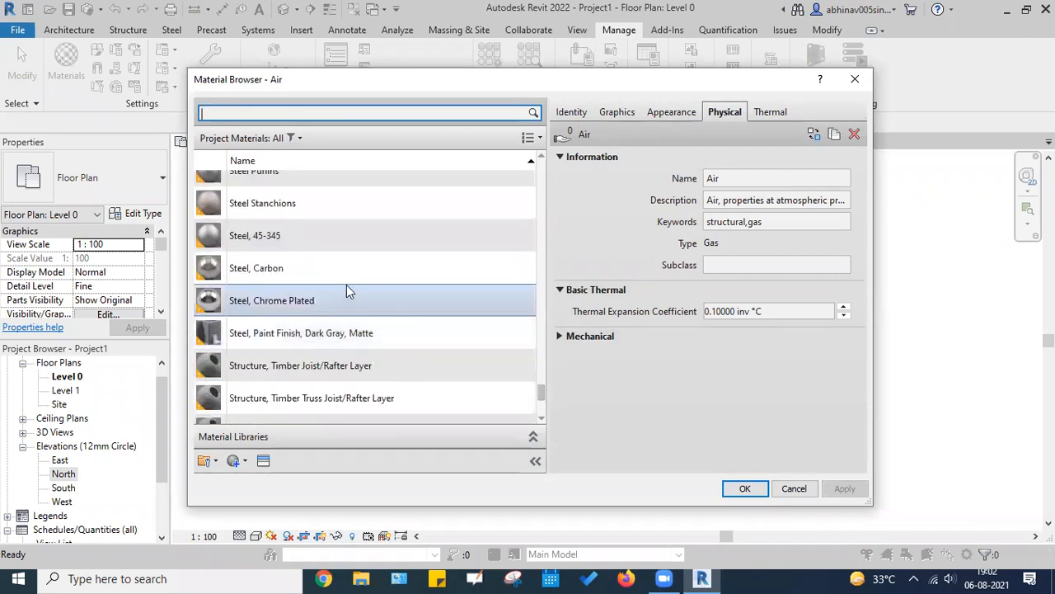
scroll(348, 278, "up", 1)
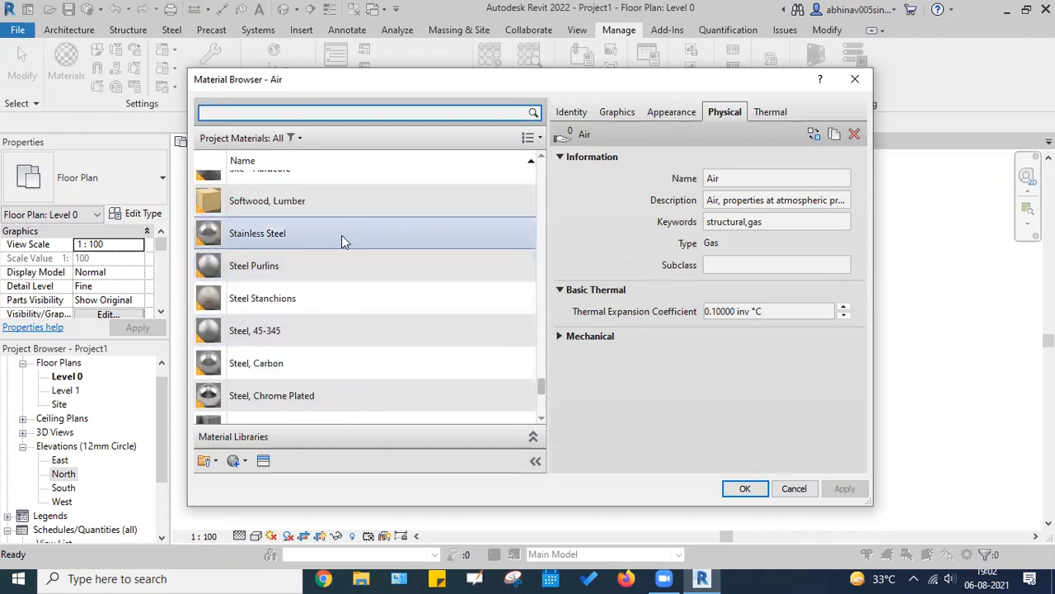
scroll(345, 257, "up", 1)
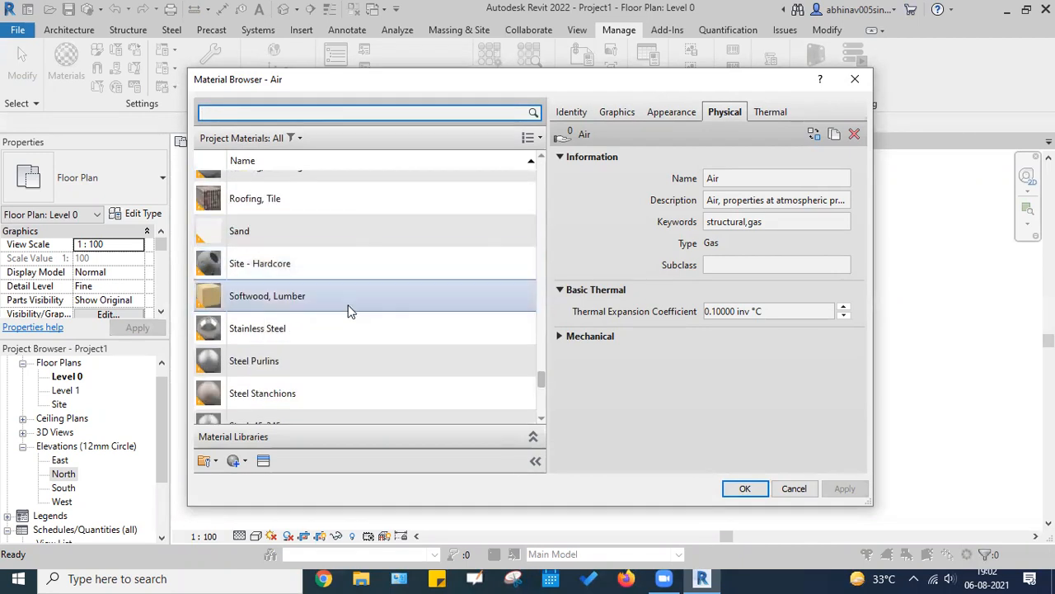
scroll(349, 309, "down", 1)
scroll(352, 312, "down", 1)
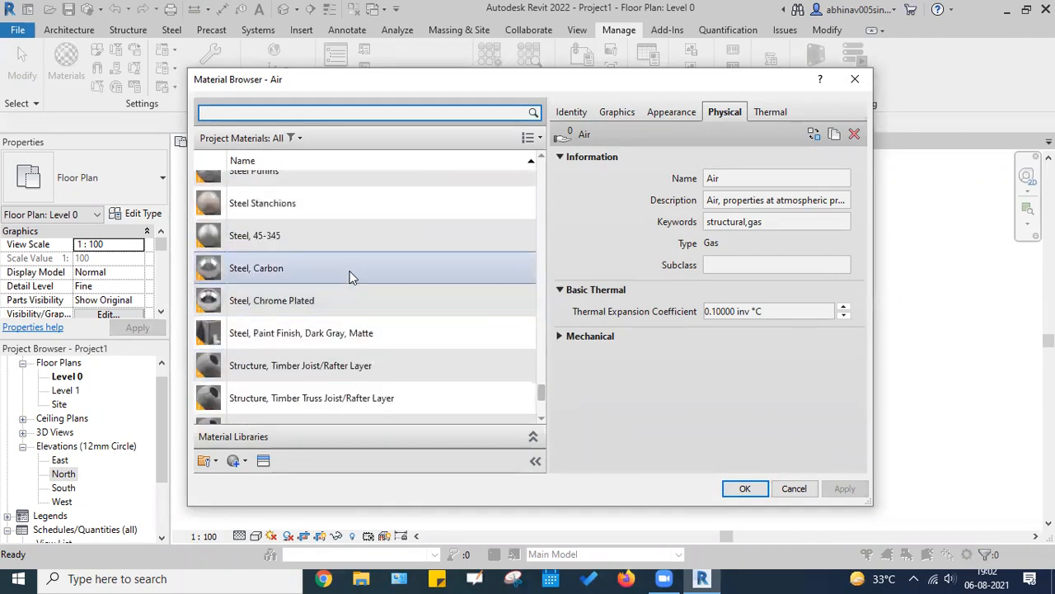
left_click(350, 263)
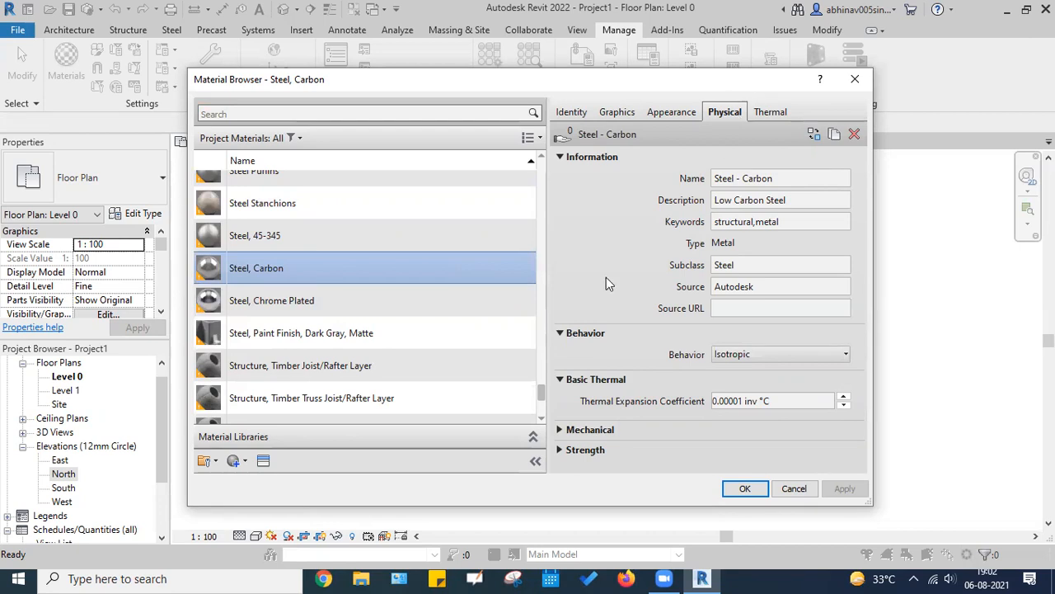
left_click(561, 430)
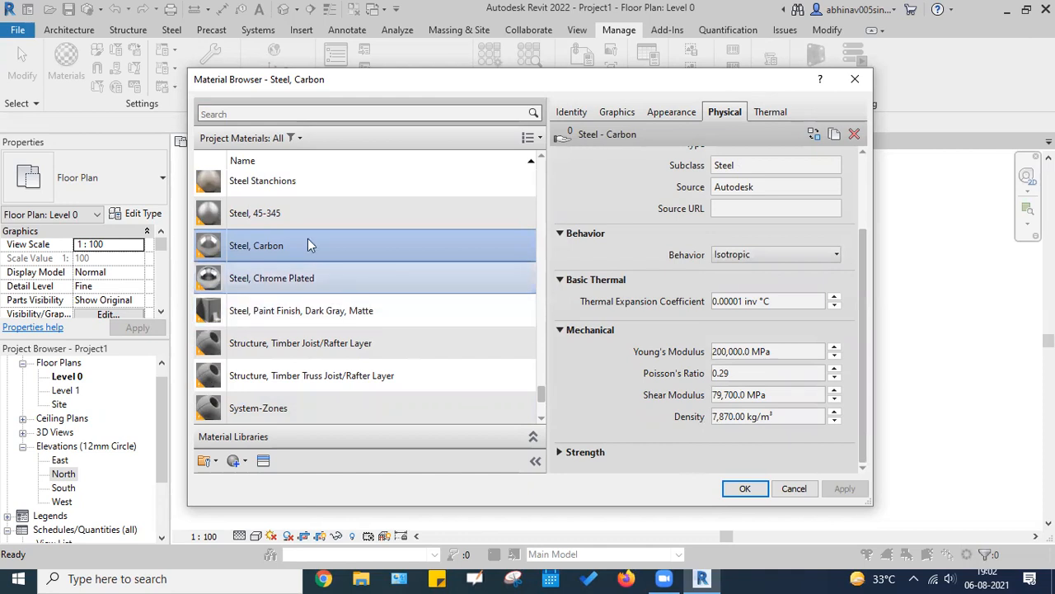
Step: Review the mechanical values of Steel, 45-345 and Stainless Steel for comparison
left_click(297, 214)
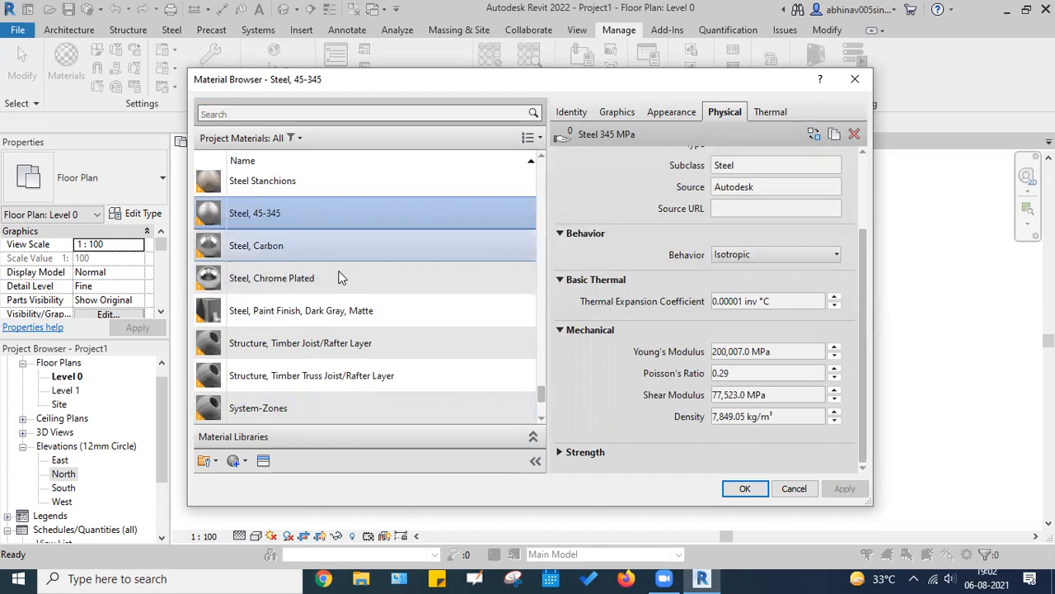
scroll(349, 326, "down", 1)
scroll(338, 322, "up", 2)
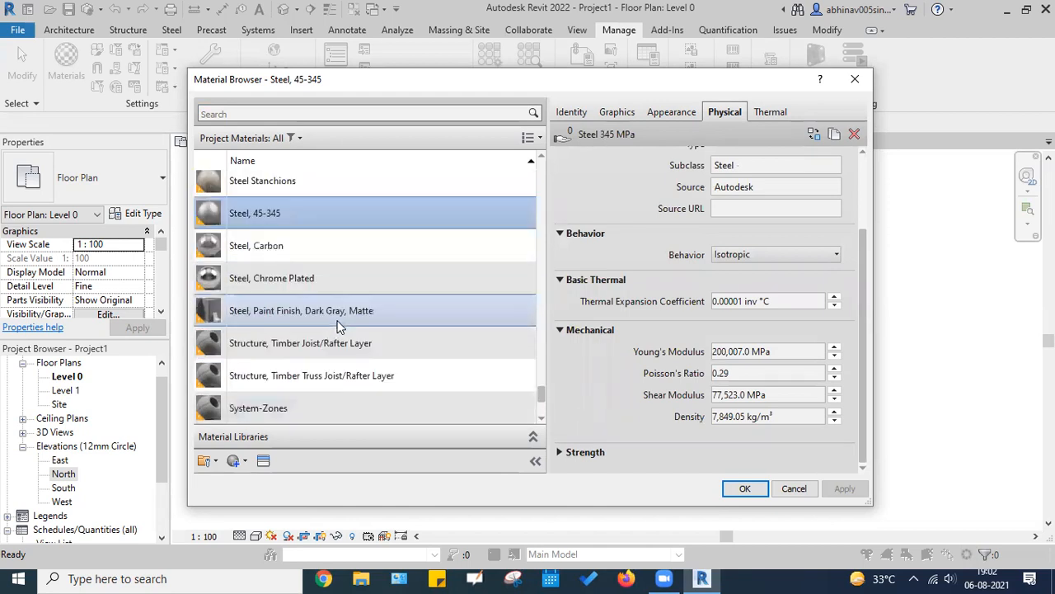
left_click(294, 212)
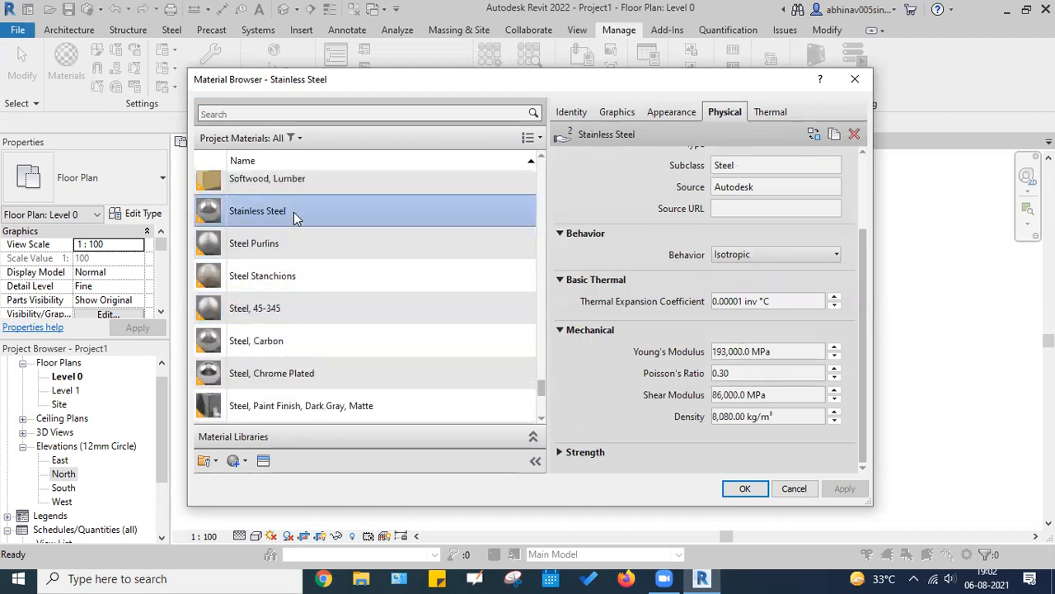
scroll(353, 275, "up", 2)
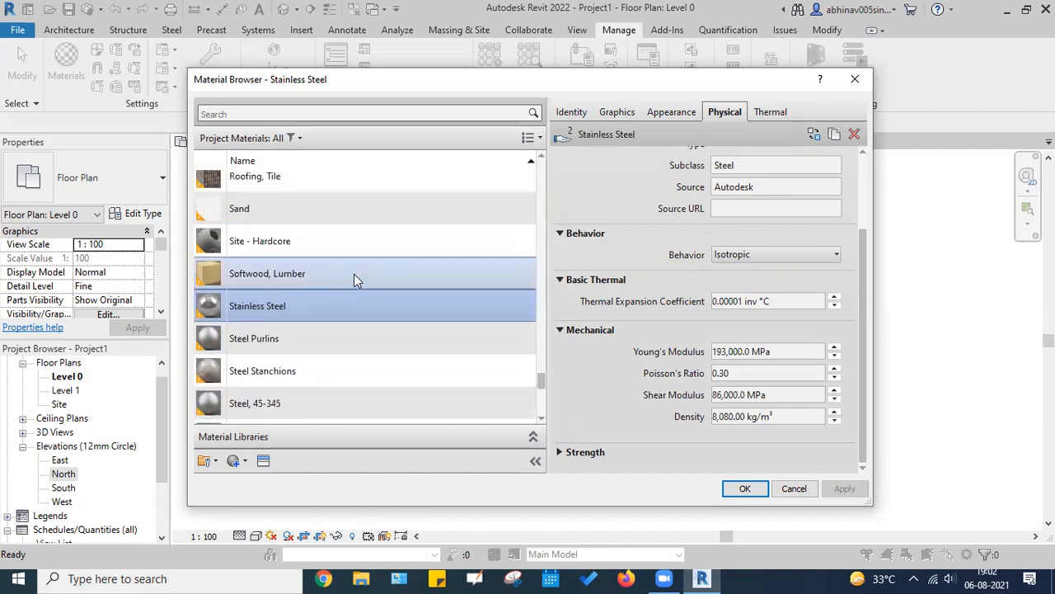
scroll(353, 275, "down", 2)
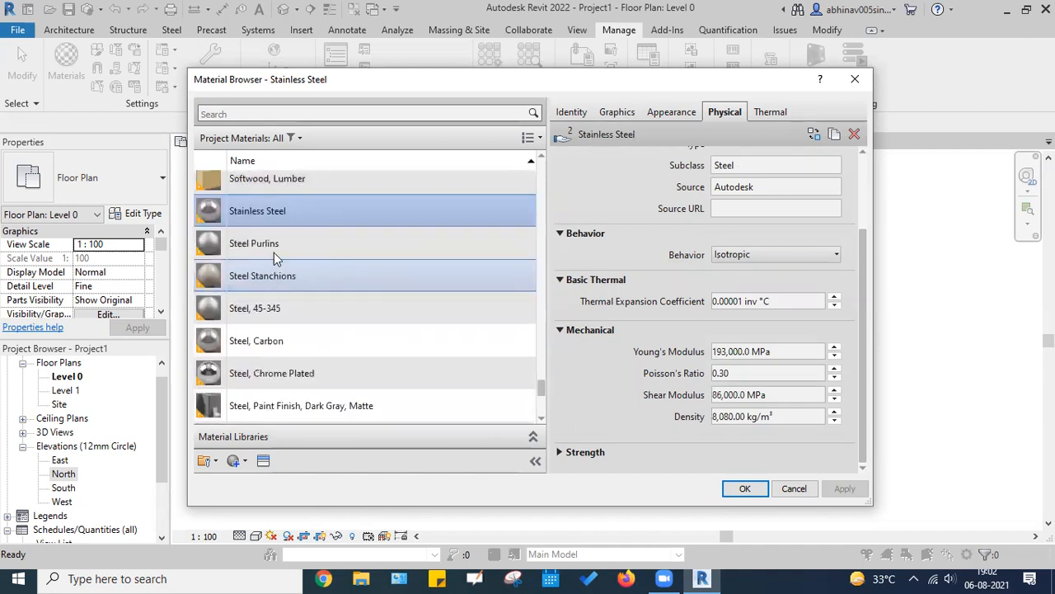
Step: Return to Steel, 45-345 and examine its shear modulus, density and thermal properties
left_click(318, 308)
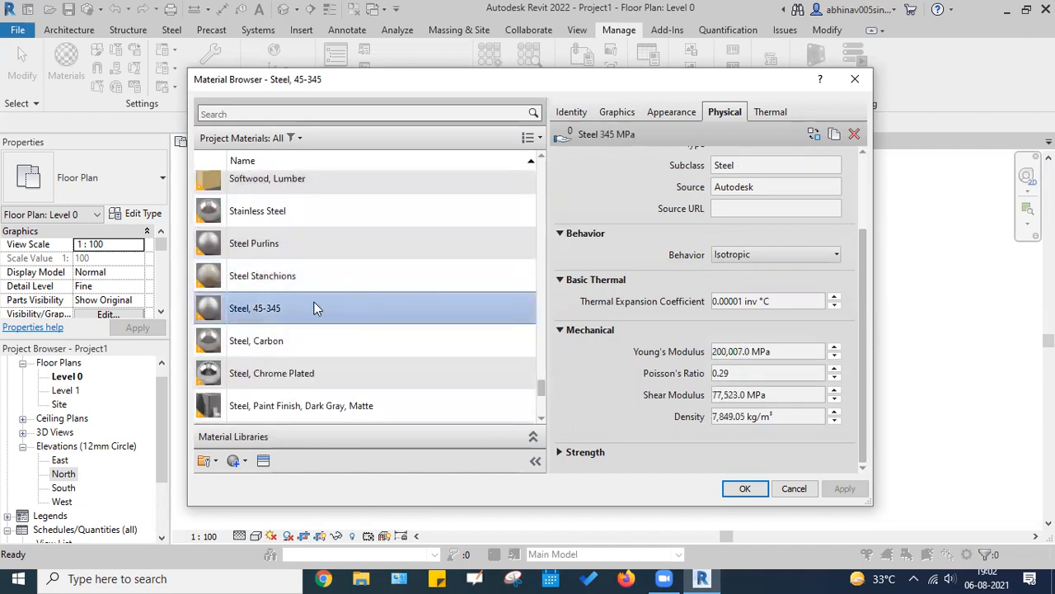
left_click(719, 394)
left_click(716, 415)
left_click(754, 111)
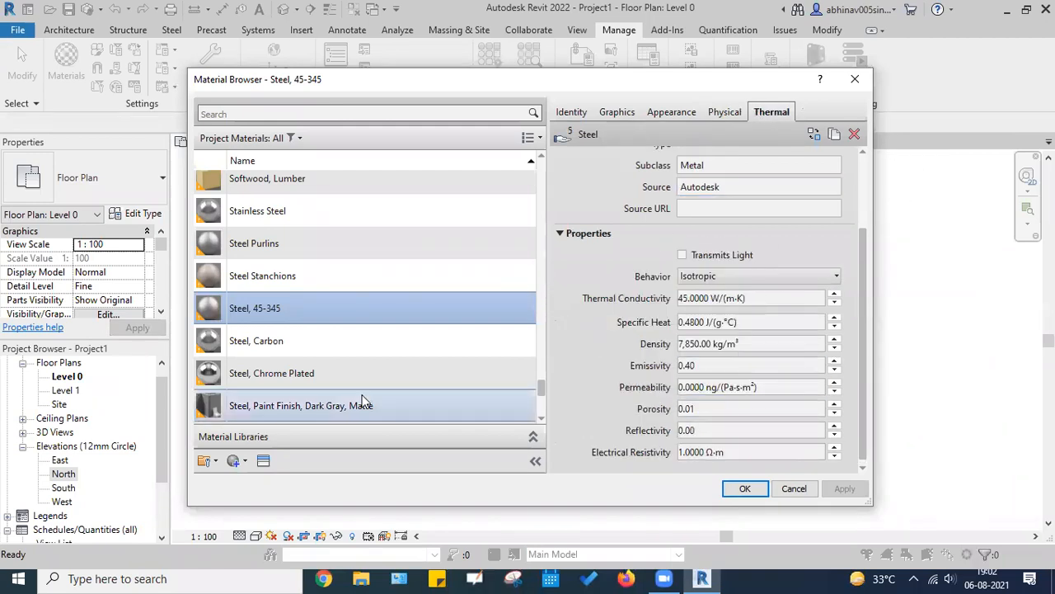
Step: Examine the physical and thermal properties of the Wood material
scroll(363, 397, "down", 5)
left_click(330, 375)
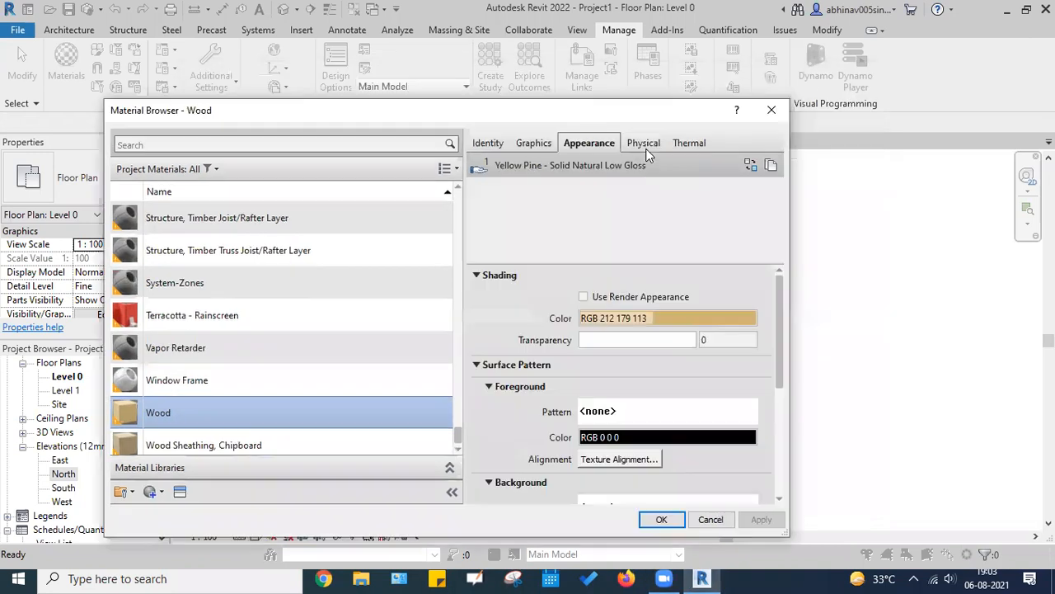
left_click(645, 147)
left_click(687, 144)
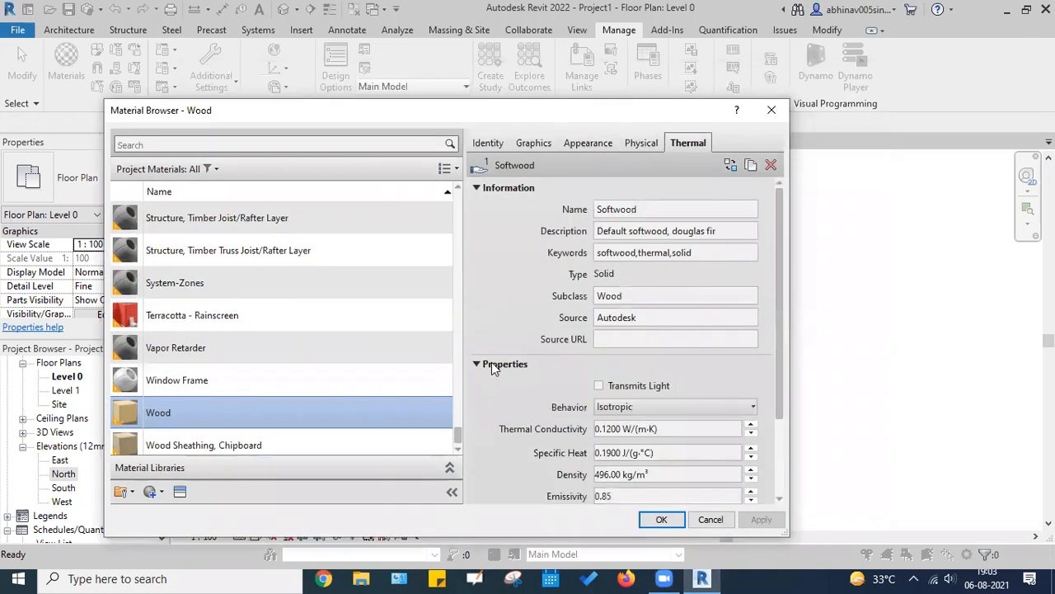
scroll(471, 395, "down", 3)
scroll(471, 390, "up", 3)
scroll(471, 395, "down", 3)
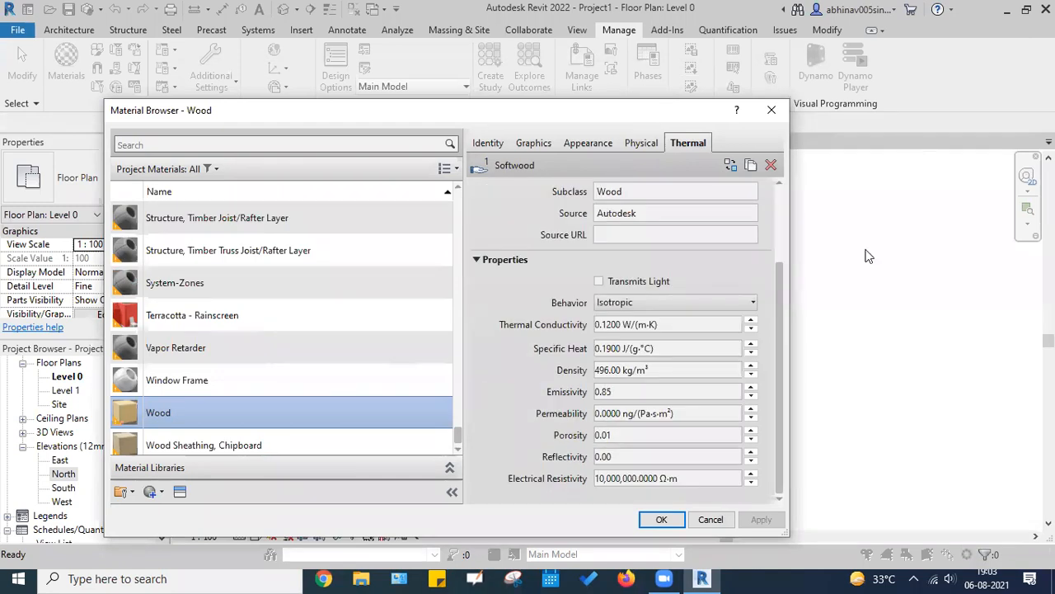
left_click(994, 130)
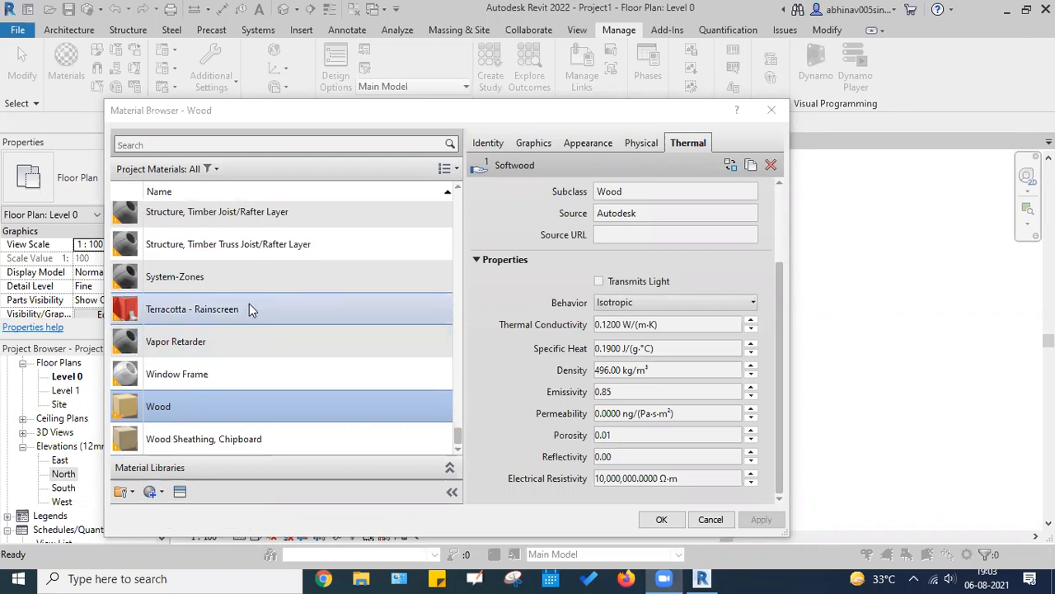
Step: Show the thermal properties of Air and look through the whole list of project materials
scroll(247, 272, "up", 10)
scroll(244, 269, "up", 10)
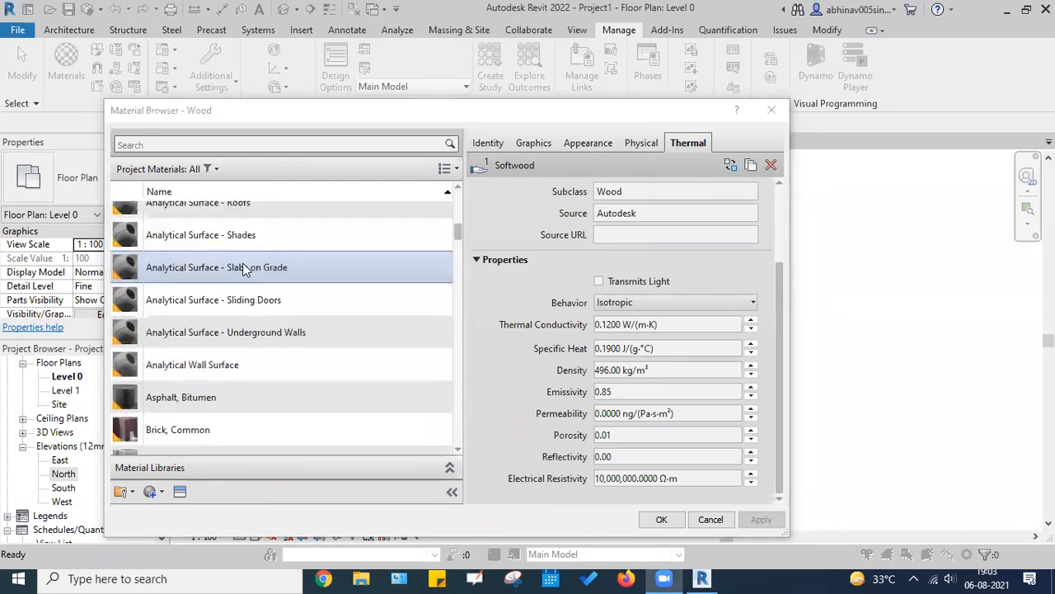
left_click(228, 233)
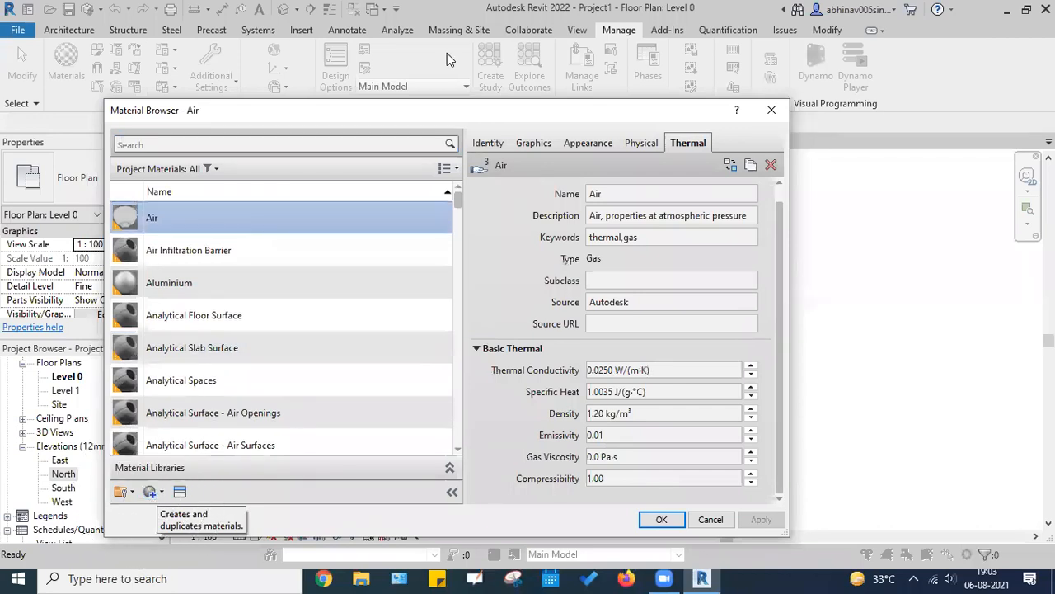
scroll(294, 286, "down", 2)
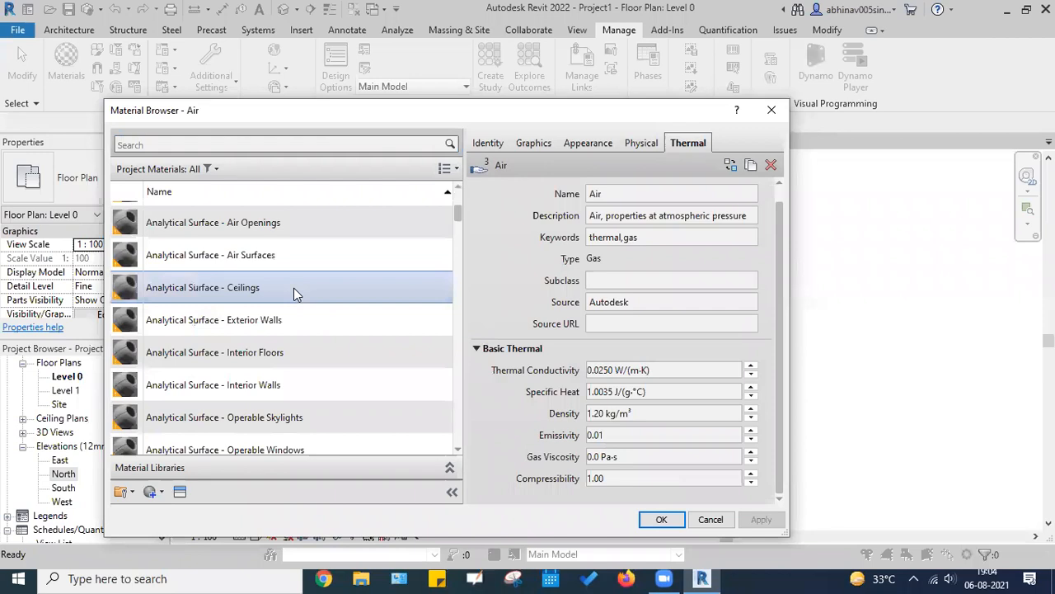
scroll(293, 289, "down", 15)
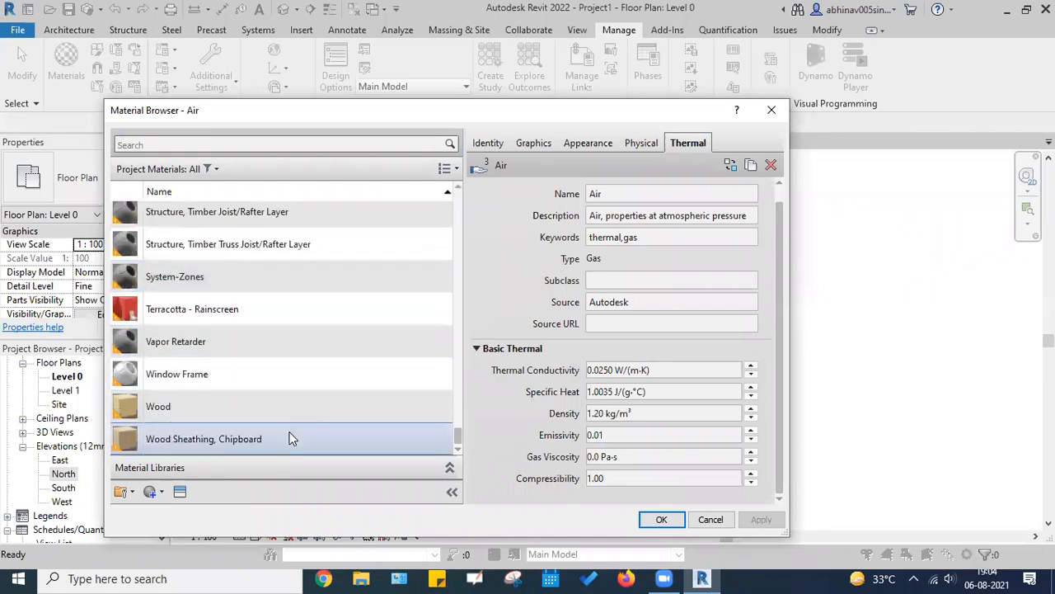
scroll(288, 404, "up", 8)
scroll(286, 387, "up", 15)
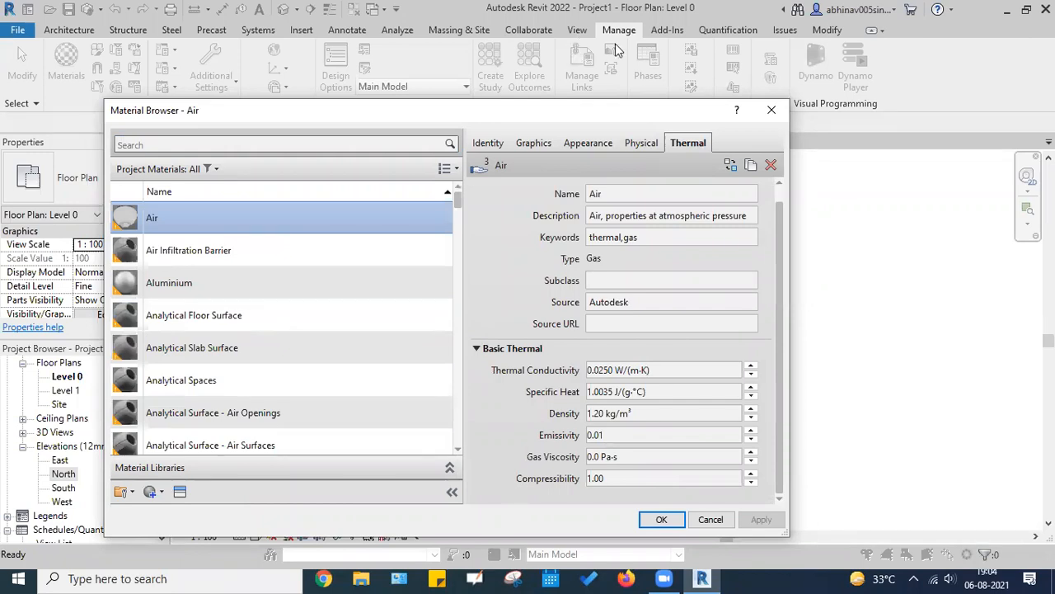
scroll(615, 49, "down", 20)
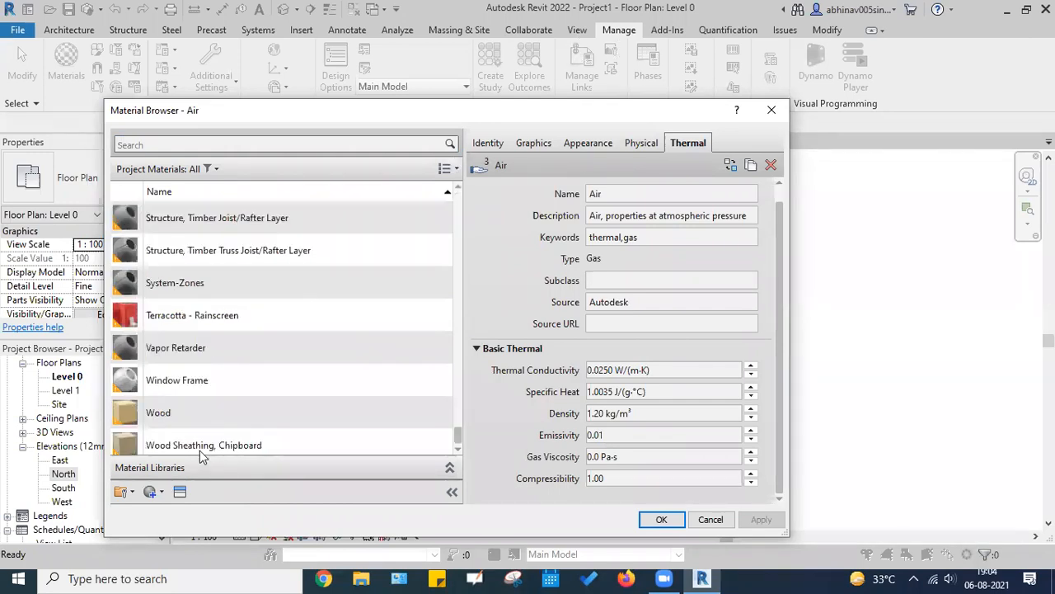
scroll(200, 454, "down", 1)
Step: Create a new material in the project and select its name text on the identity information
left_click(151, 491)
left_click(182, 510)
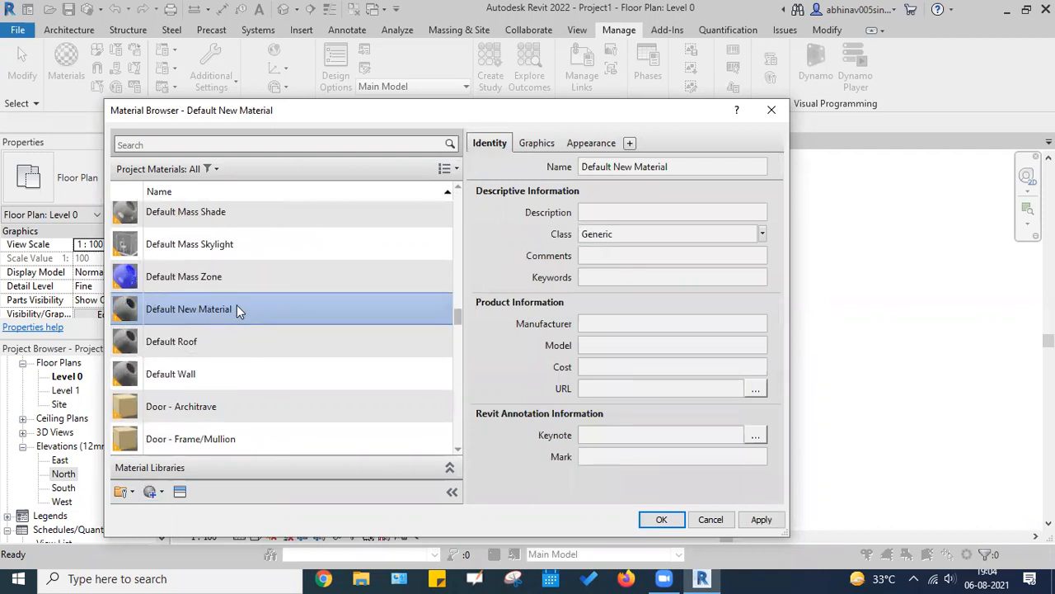
left_click(713, 170)
left_click(709, 166)
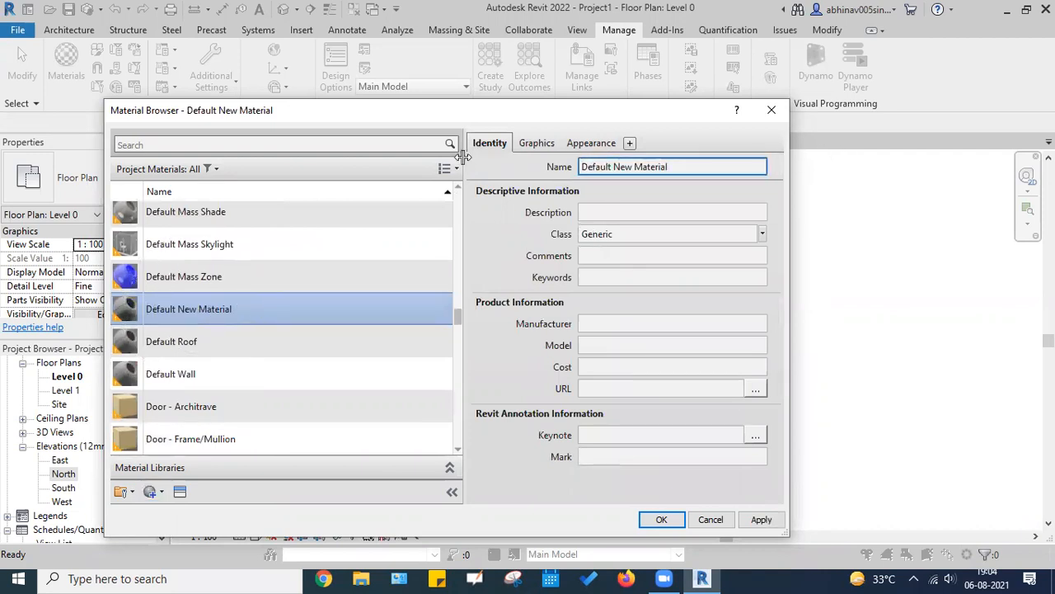
left_click_drag(700, 161, 549, 167)
key("ctrl+c")
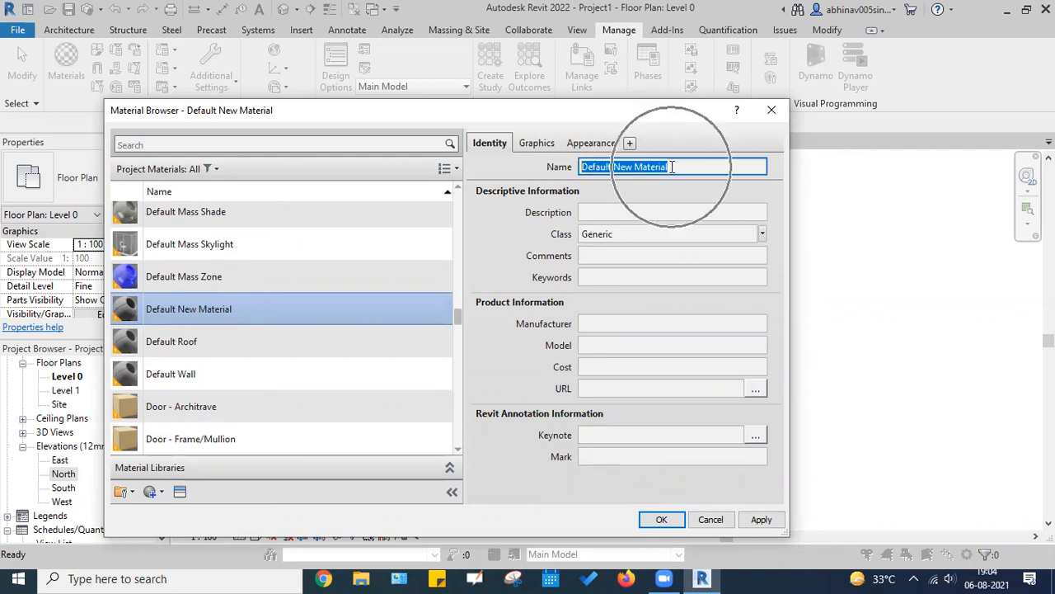
Step: Look at the management options for Default New Material and delete it from the project materials
left_click(267, 283)
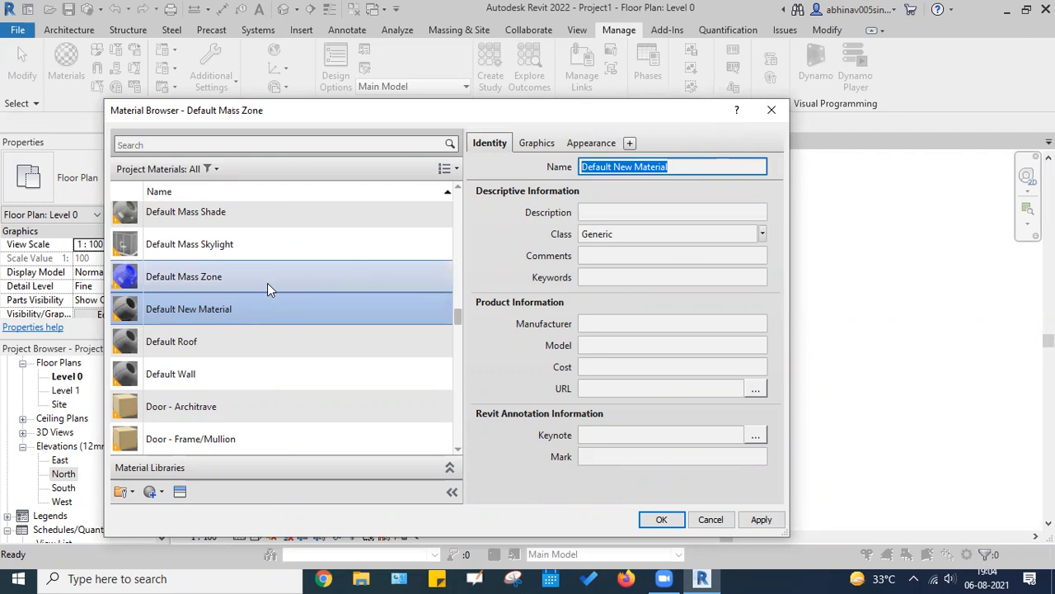
left_click(284, 309)
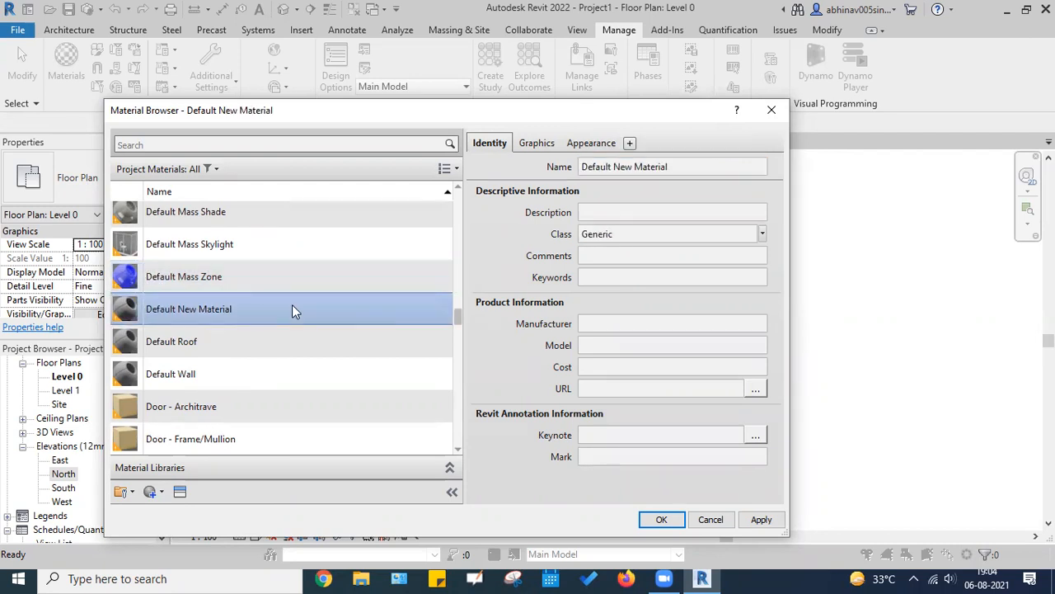
right_click(292, 309)
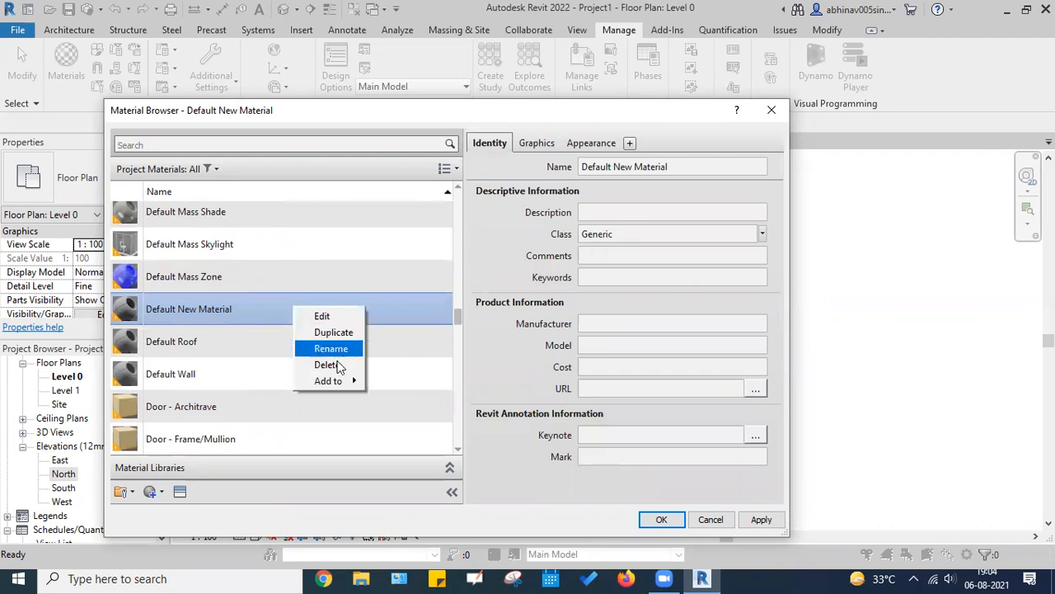
mouse_move(354, 383)
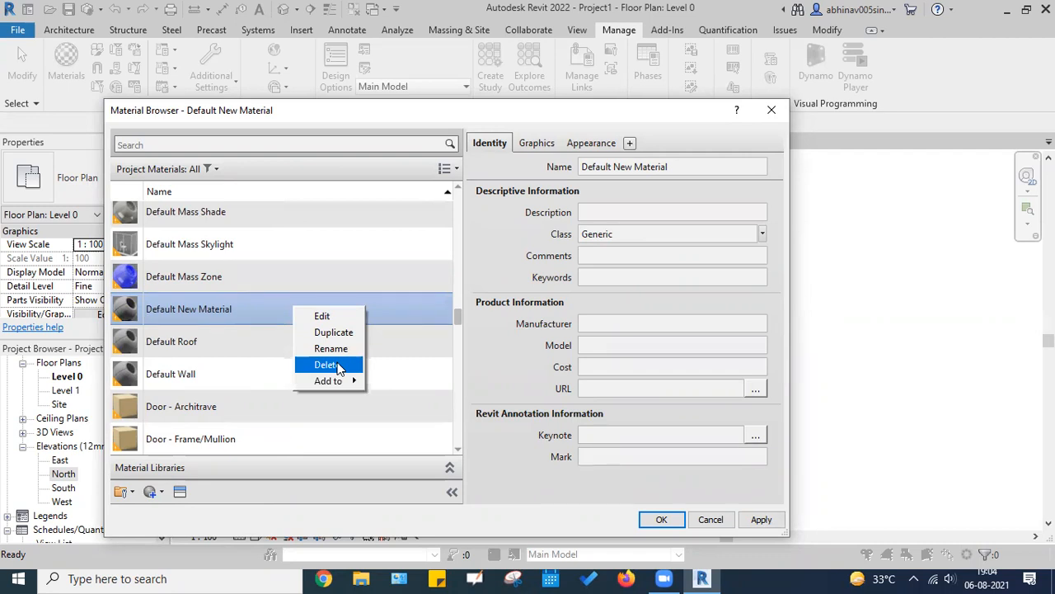
left_click(337, 366)
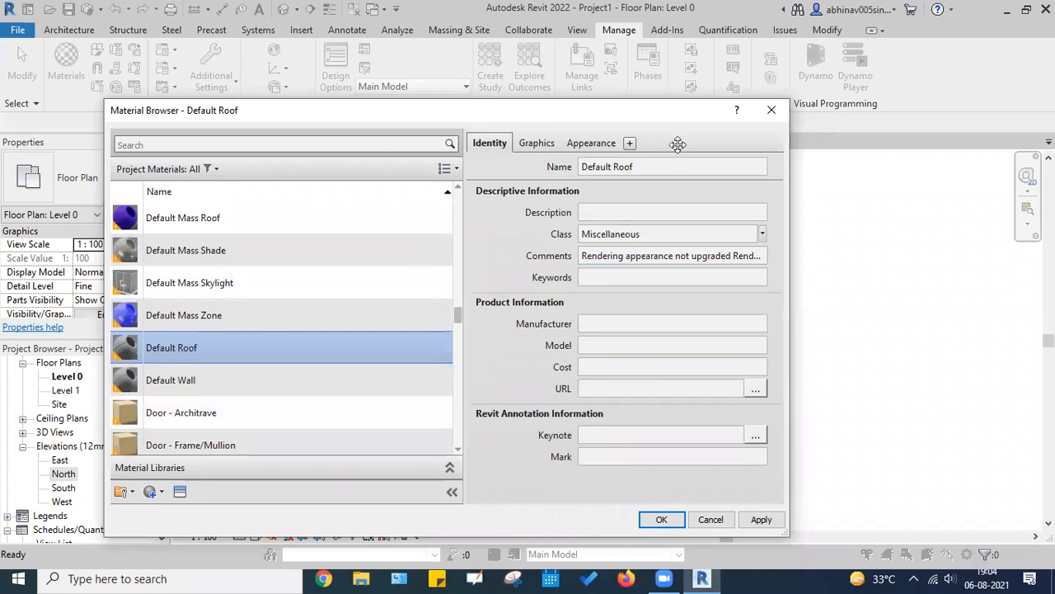
left_click(665, 55)
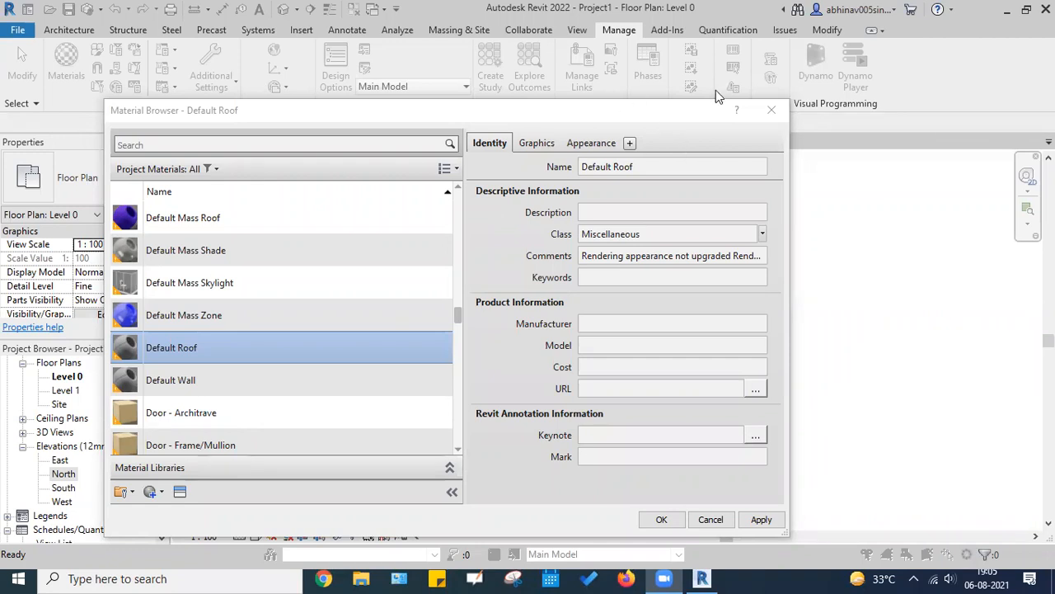
Step: Look through the end of the project materials and show the identity information of Vapor Retarder and Window Frame
scroll(202, 252, "down", 8)
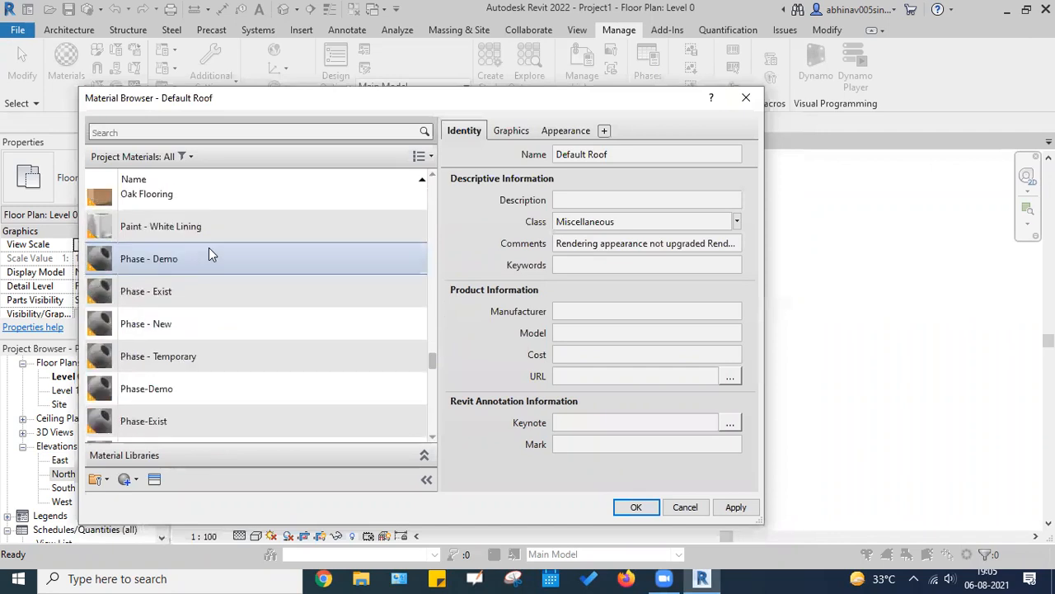
scroll(208, 252, "down", 8)
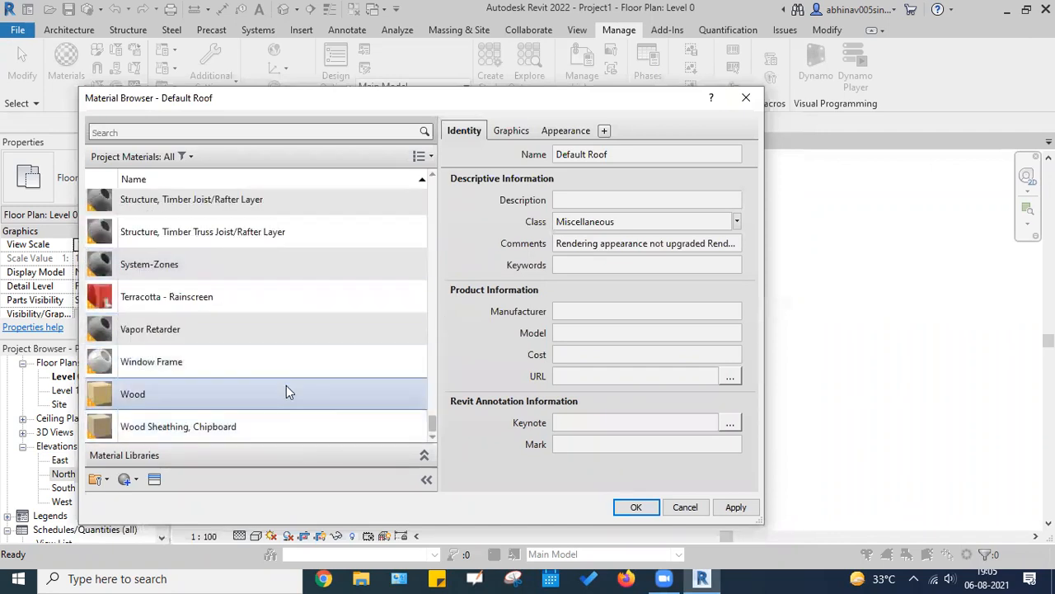
left_click(276, 330)
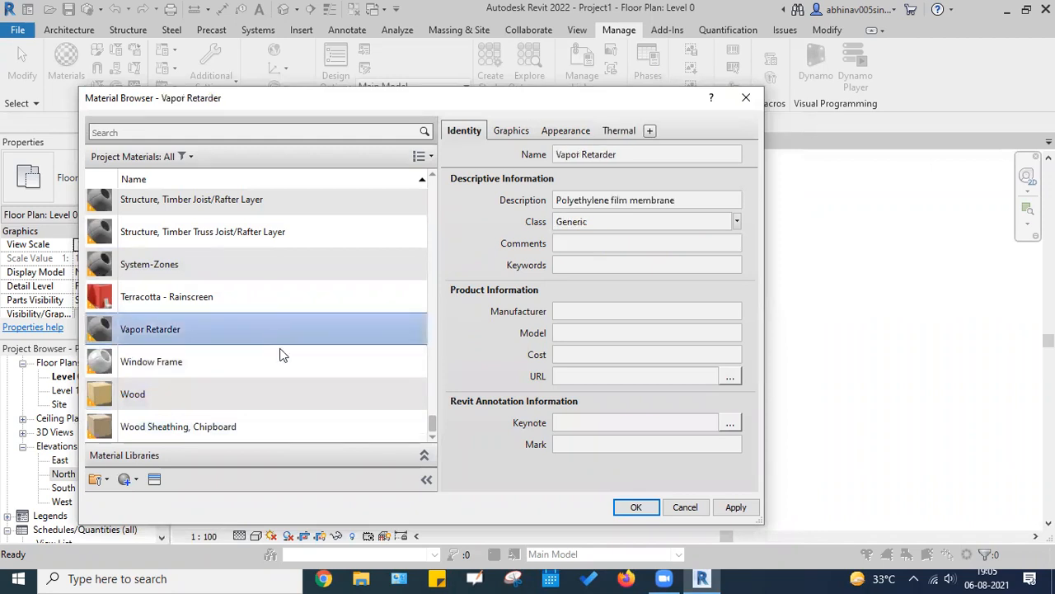
left_click(277, 360)
Step: Find the Earth material in the project materials and view its graphics and appearance properties
scroll(260, 301, "up", 1)
scroll(260, 301, "up", 10)
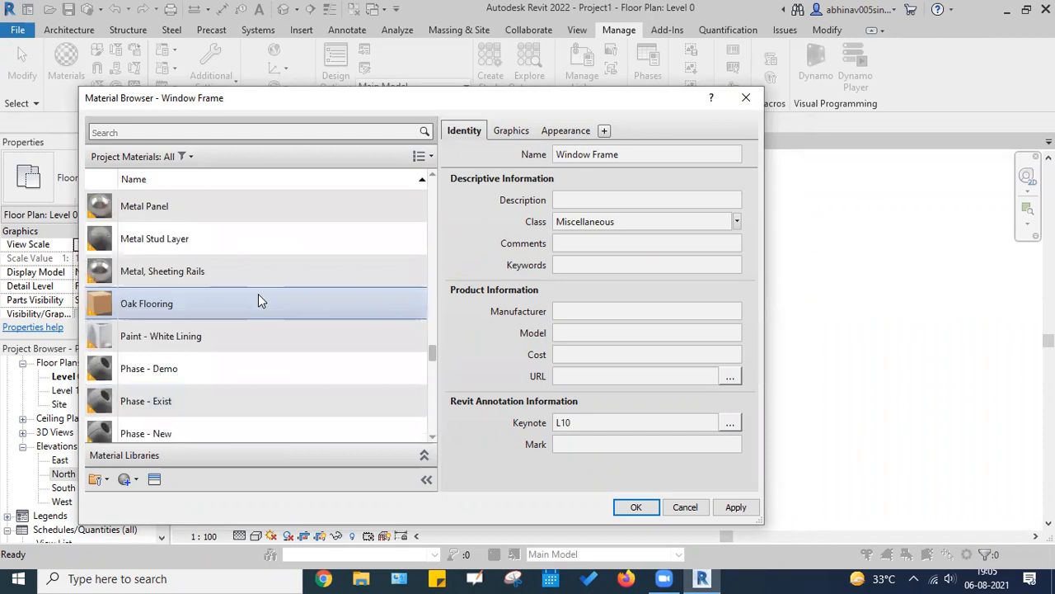
scroll(258, 293, "up", 2)
scroll(249, 275, "up", 5)
scroll(249, 276, "down", 2)
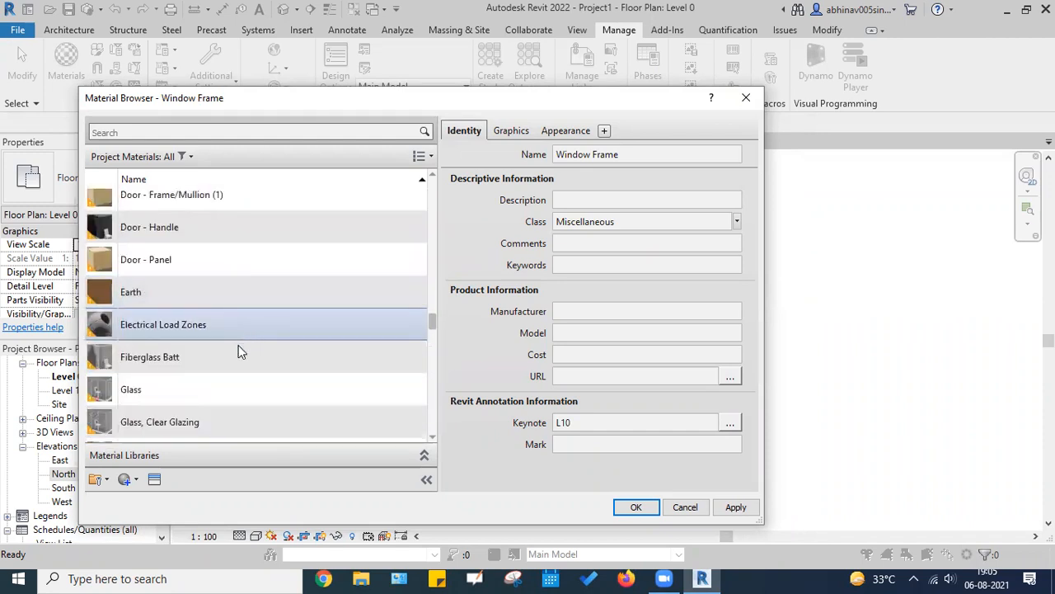
left_click(240, 292)
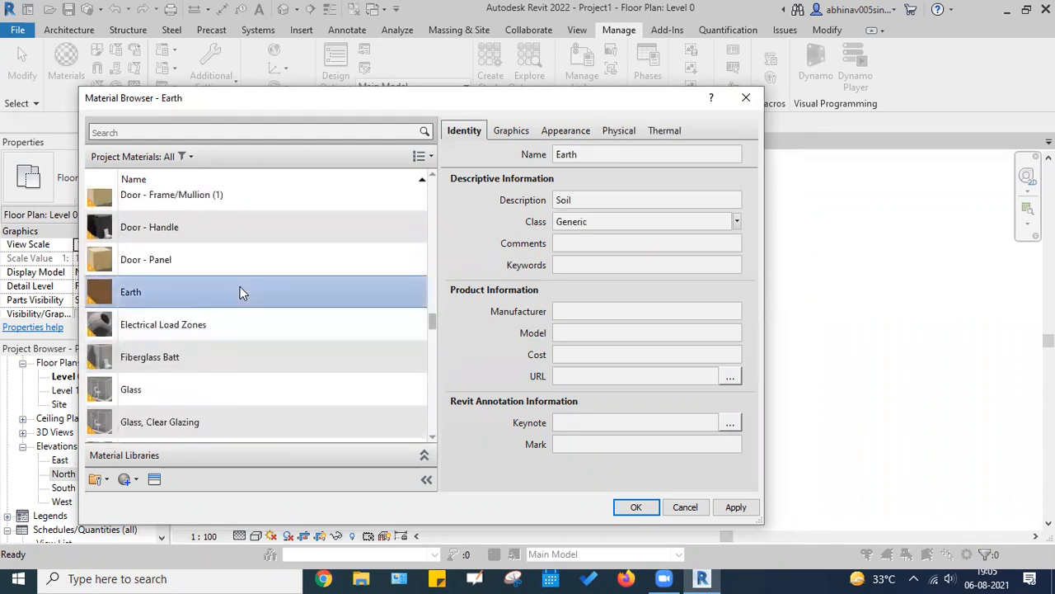
left_click(508, 131)
left_click(559, 131)
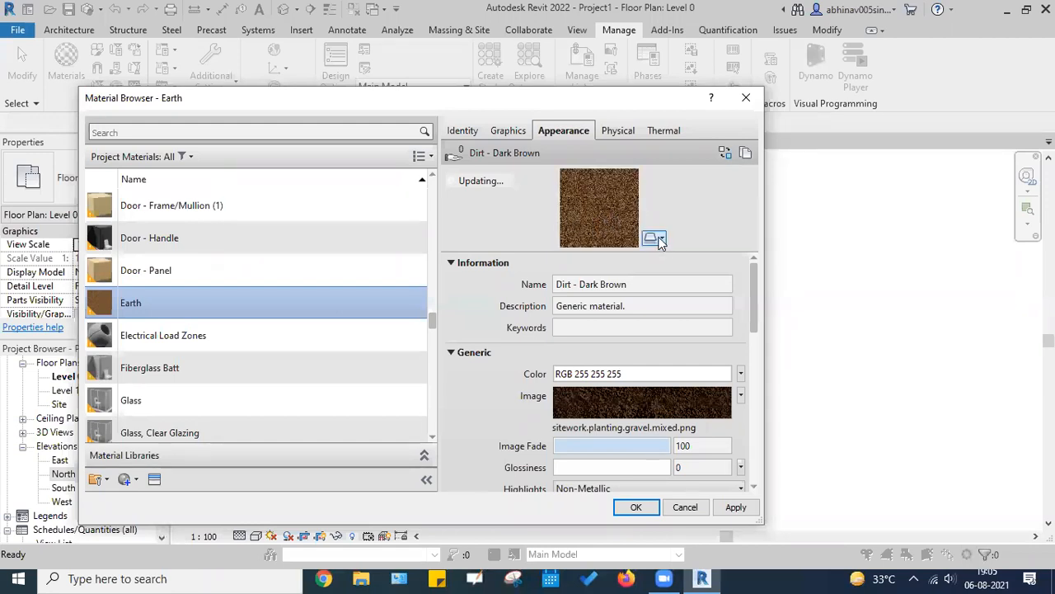
Step: Look at the preview scene options for the Earth appearance and set the scene to Cube
left_click(653, 238)
mouse_move(660, 257)
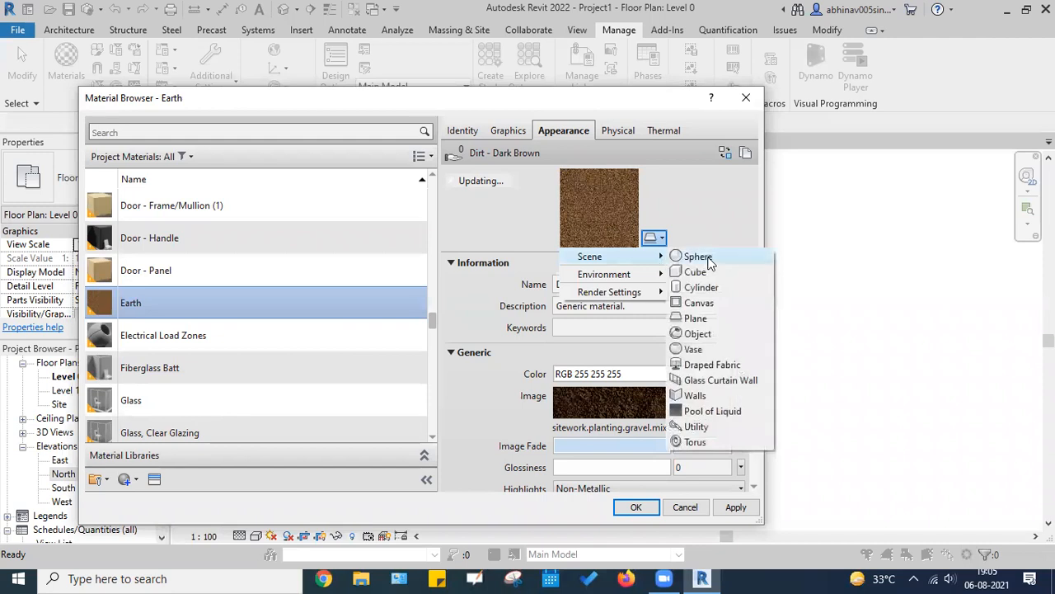
left_click(722, 181)
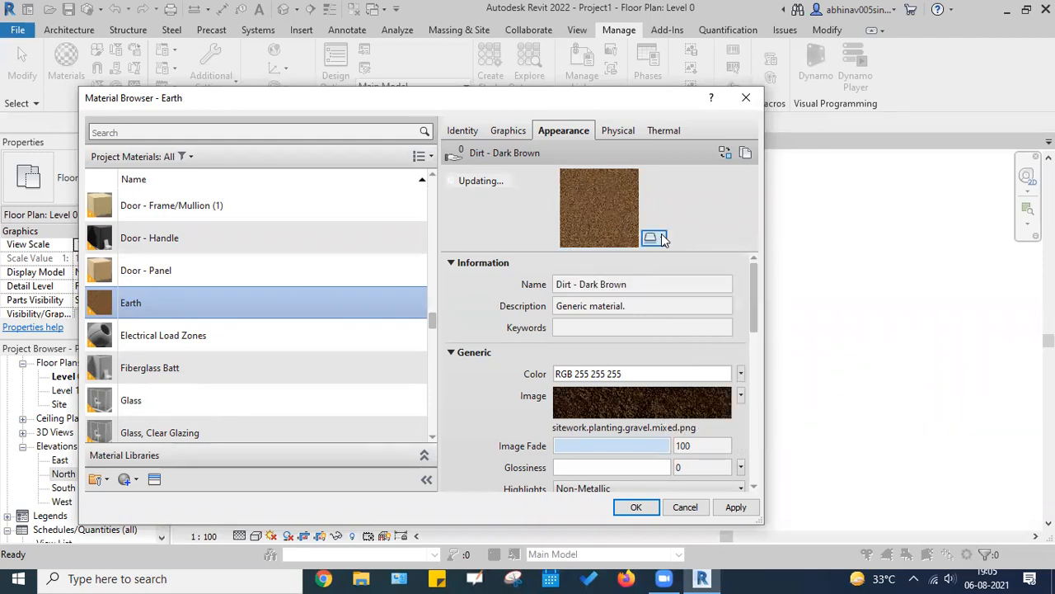
left_click(653, 237)
mouse_move(651, 257)
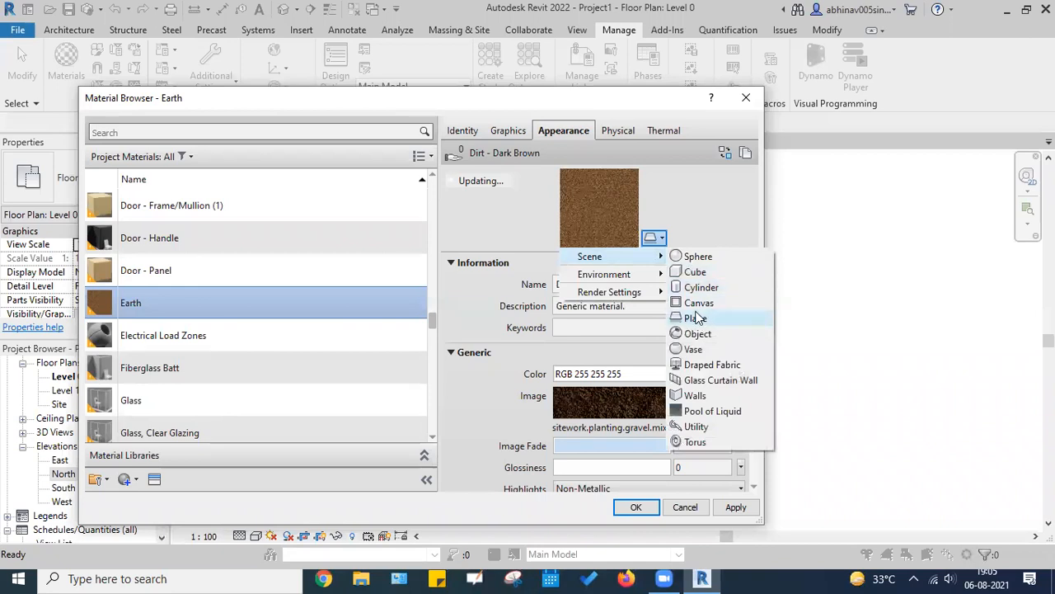
left_click(692, 276)
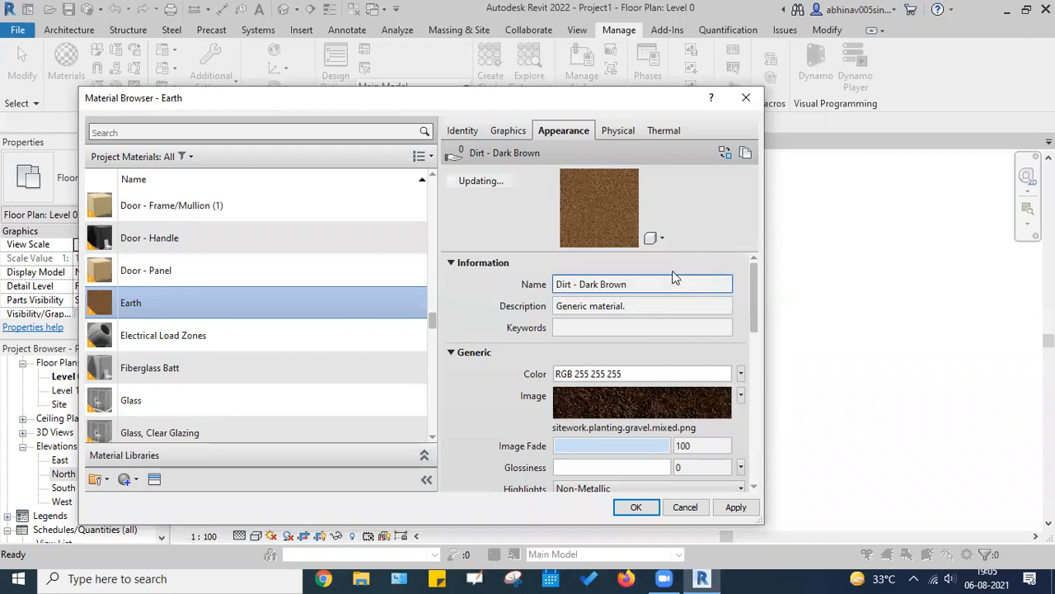
Step: Return the Earth appearance preview scene to Plane
left_click(658, 238)
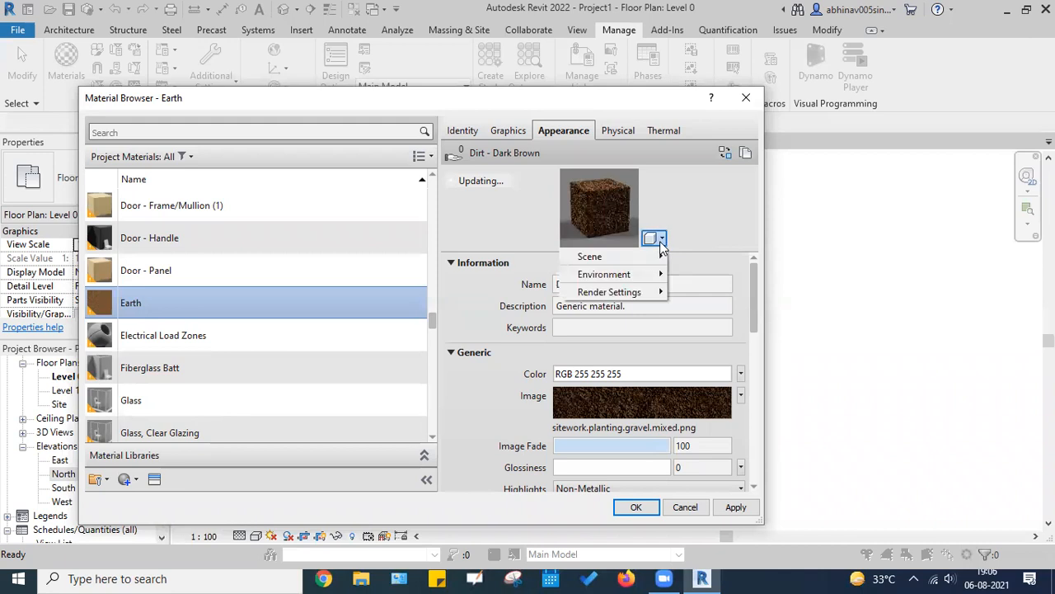
mouse_move(661, 262)
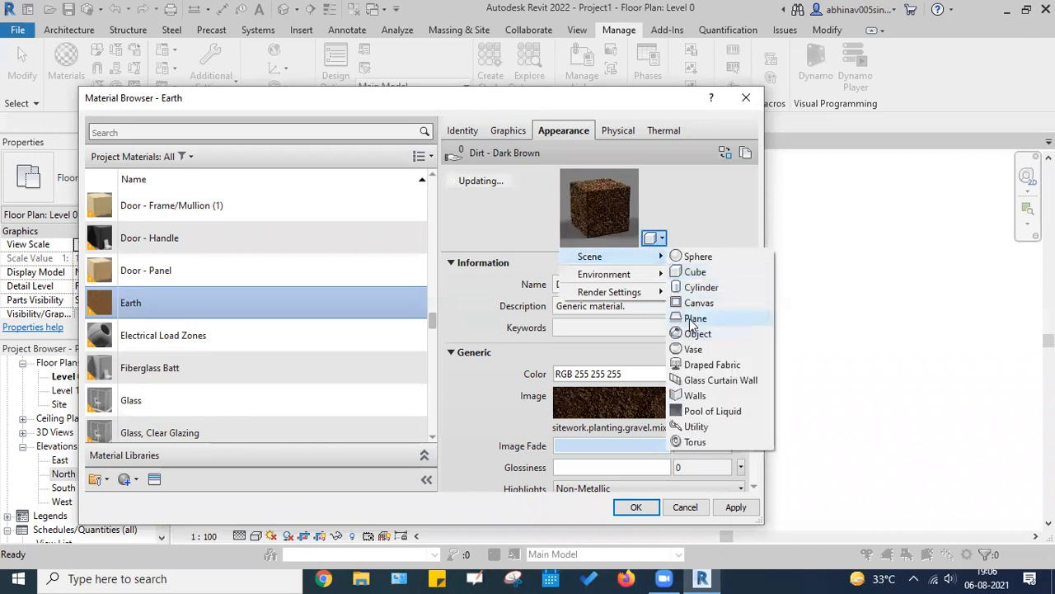
left_click(679, 321)
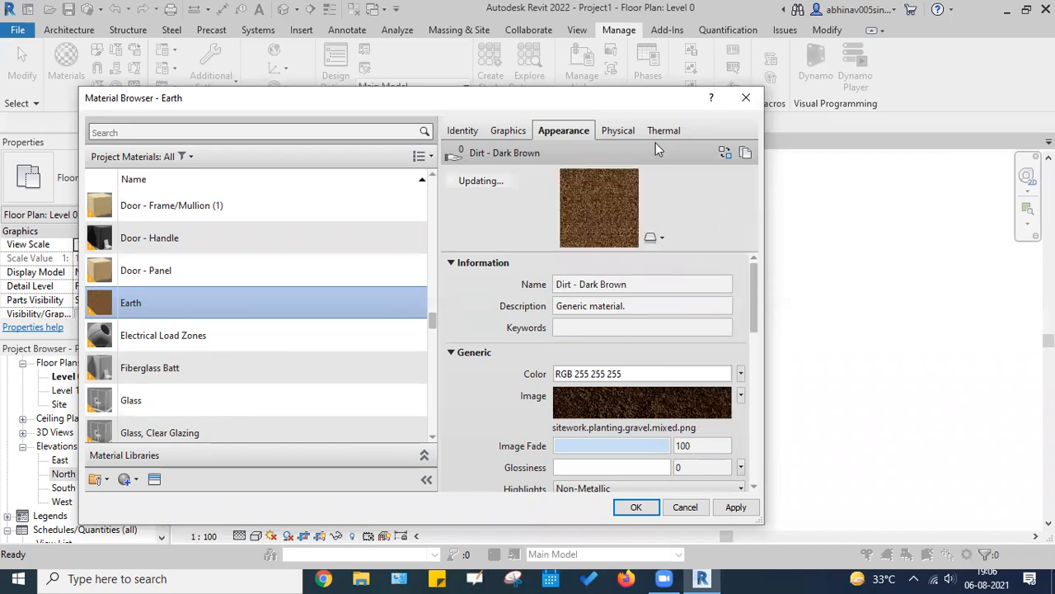
Step: Examine the physical properties of Earth, including the Mechanical section, and all of its thermal properties
left_click(613, 132)
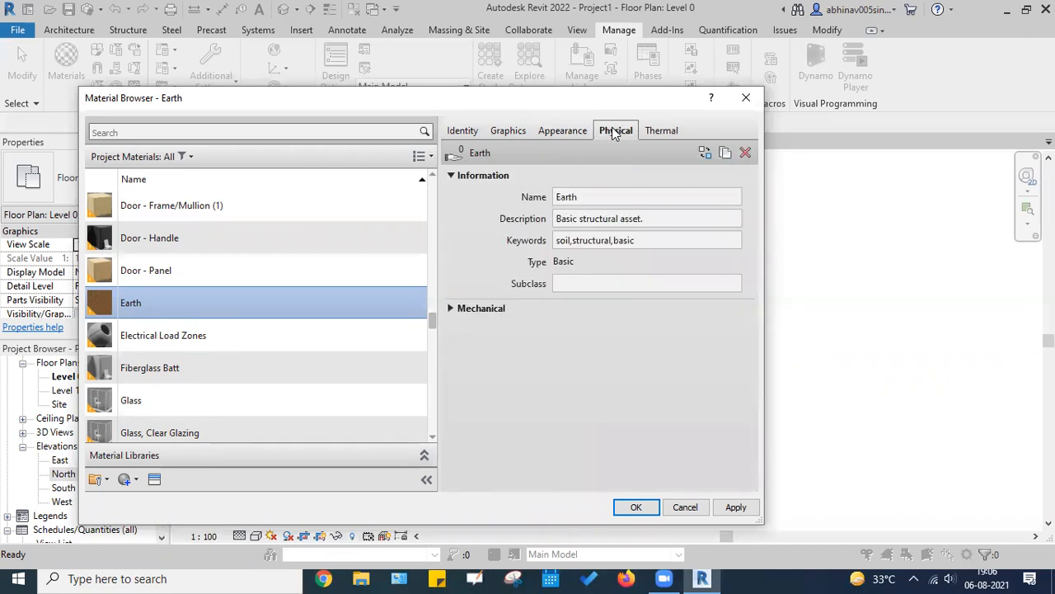
left_click(478, 309)
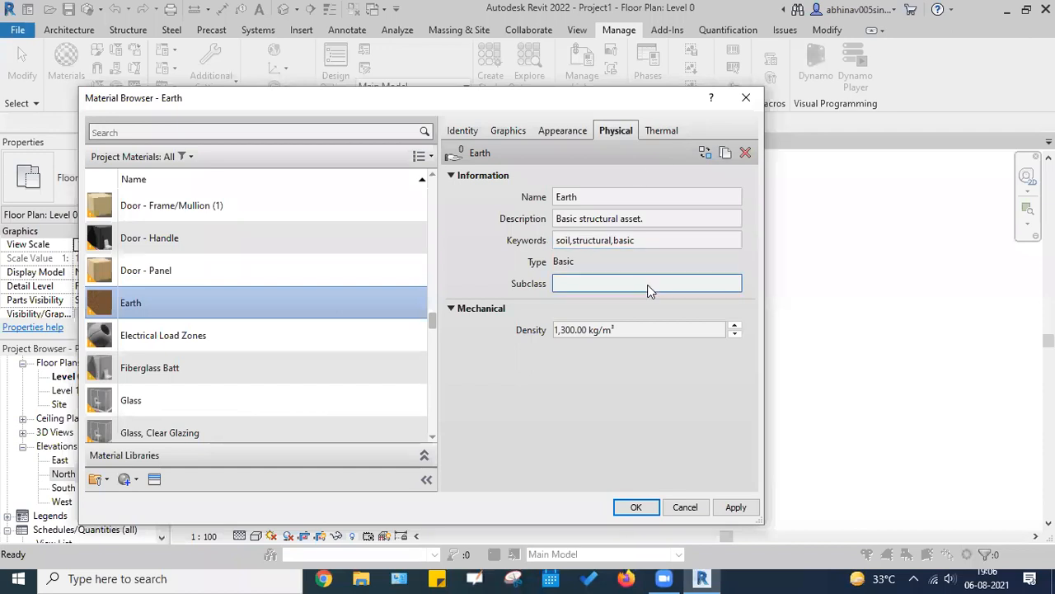
left_click(660, 132)
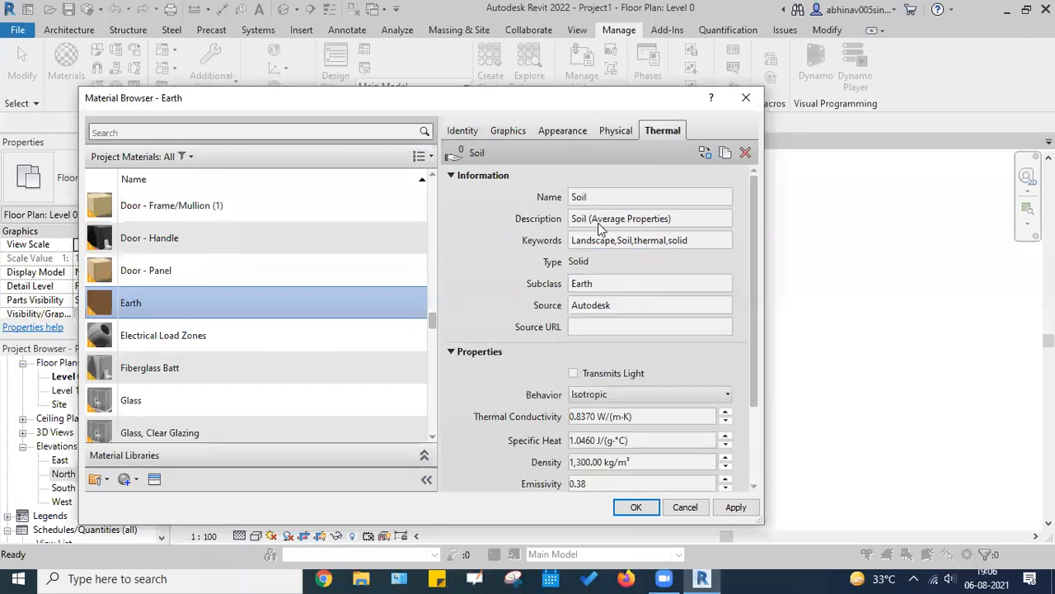
scroll(493, 248, "down", 3)
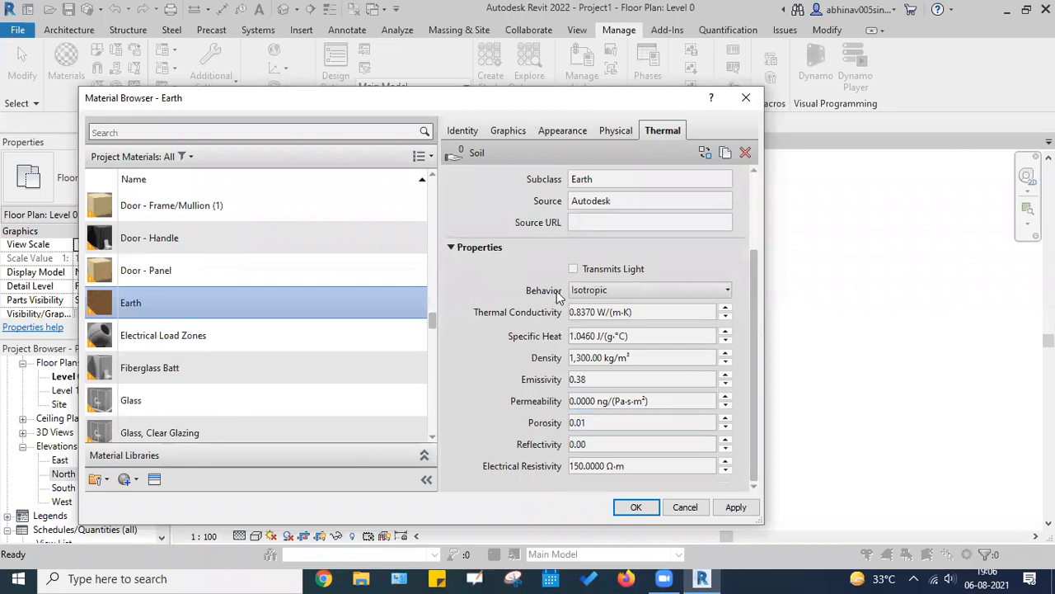
scroll(552, 297, "up", 3)
scroll(550, 274, "down", 3)
scroll(550, 273, "up", 3)
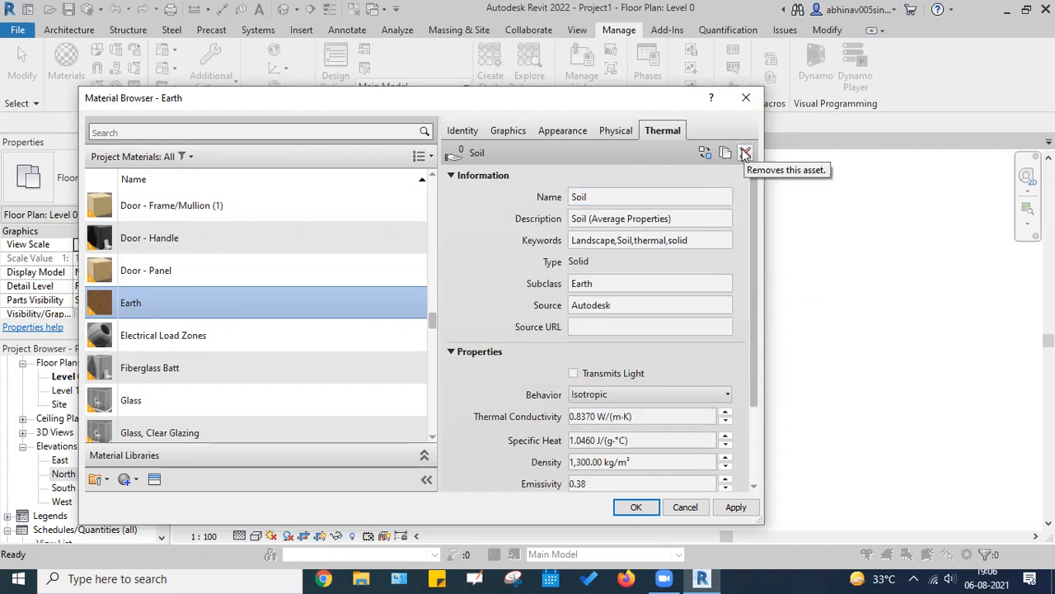
Step: View the identity information of Electrical Load Zones and Glass, checking the cost, model and manufacturer fields of Glass
left_click(258, 341)
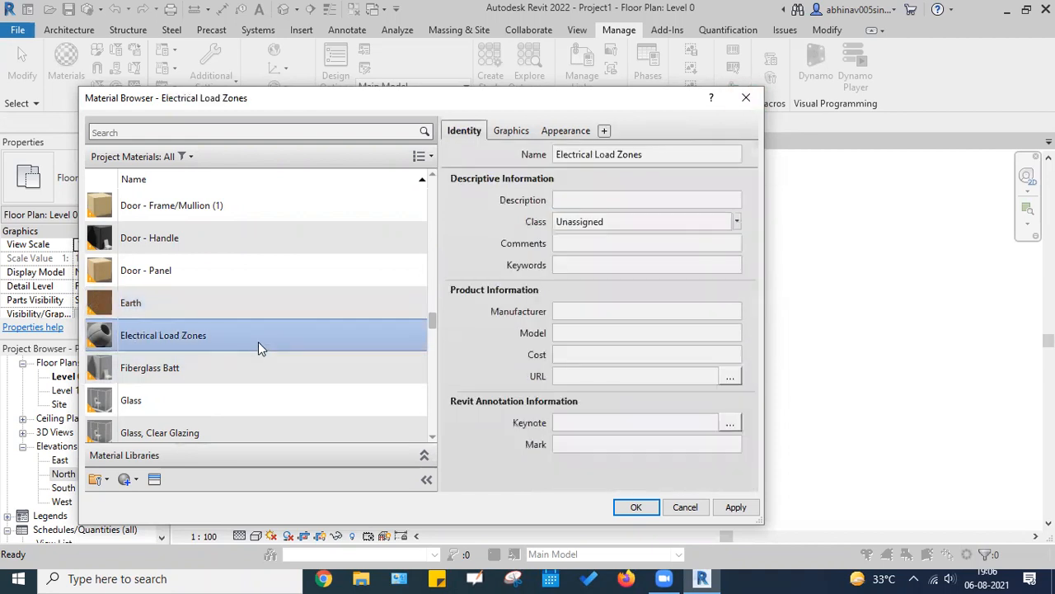
left_click(241, 396)
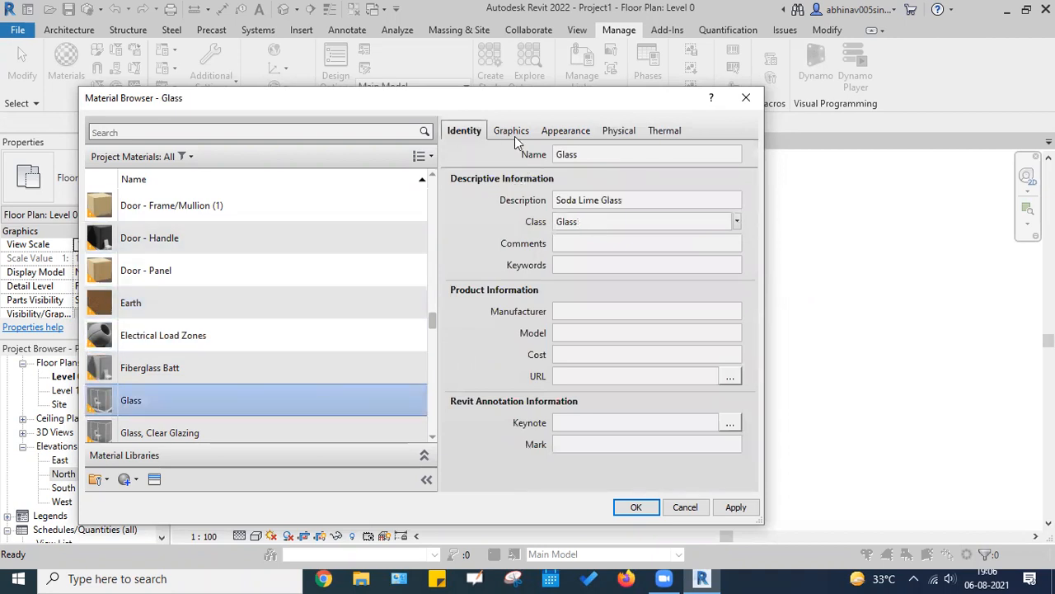
left_click(580, 355)
left_click(578, 333)
left_click(580, 311)
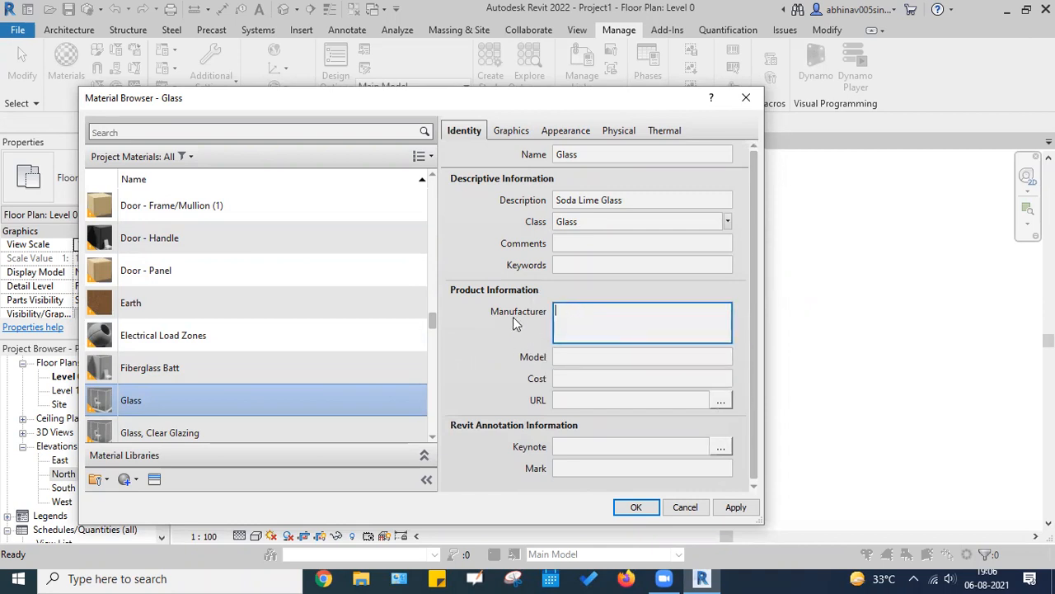
Step: View the graphics and appearance properties of Glass and look at its preview scene options
left_click(508, 130)
left_click(565, 131)
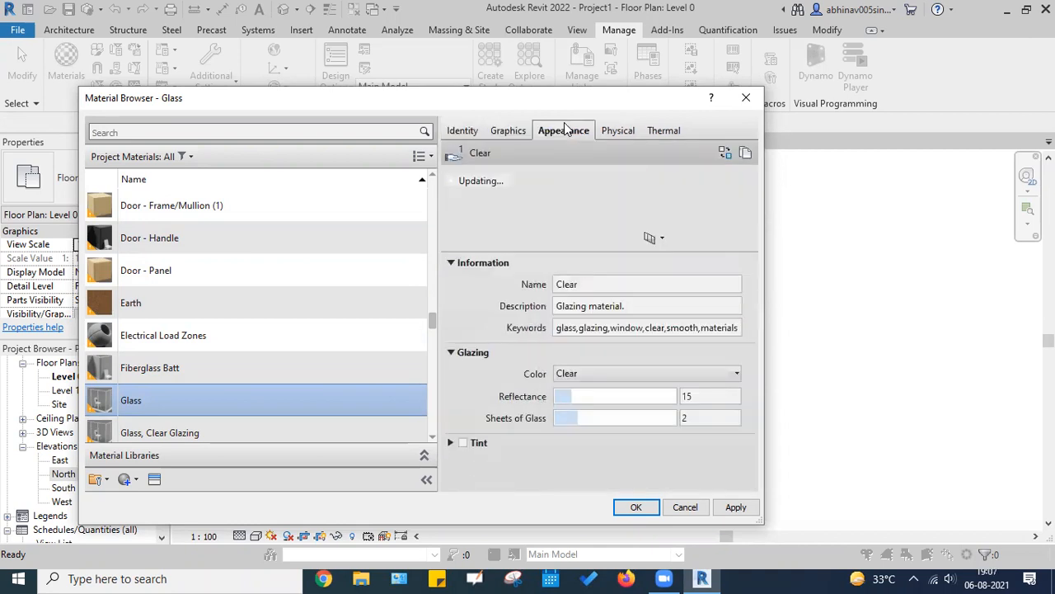
left_click(656, 240)
mouse_move(652, 261)
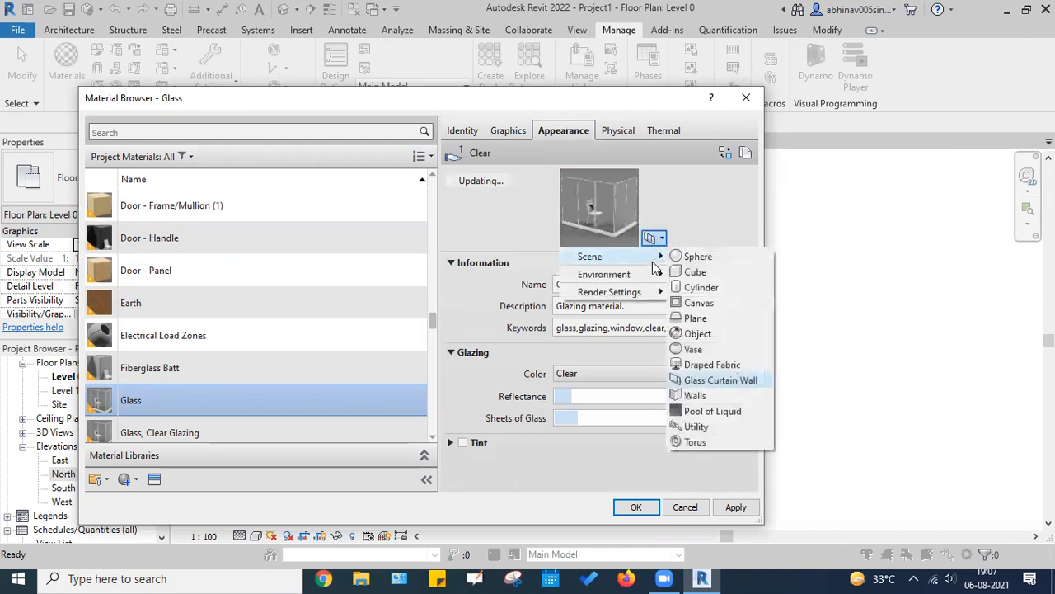
left_click(720, 208)
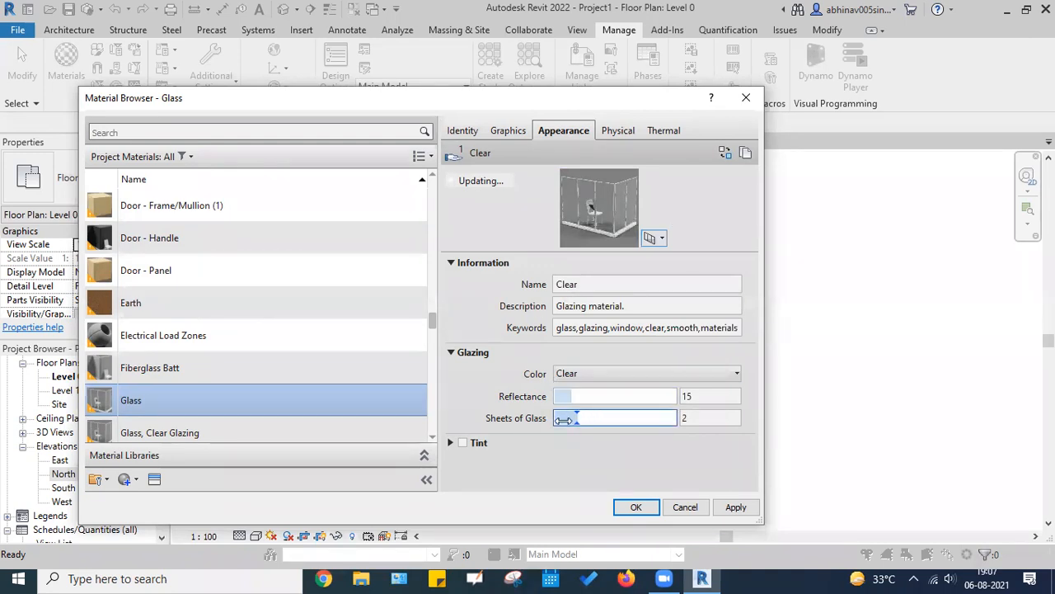
Step: Examine the physical properties of Glass, including the Mechanical and Strength sections, and its thermal properties
left_click(618, 130)
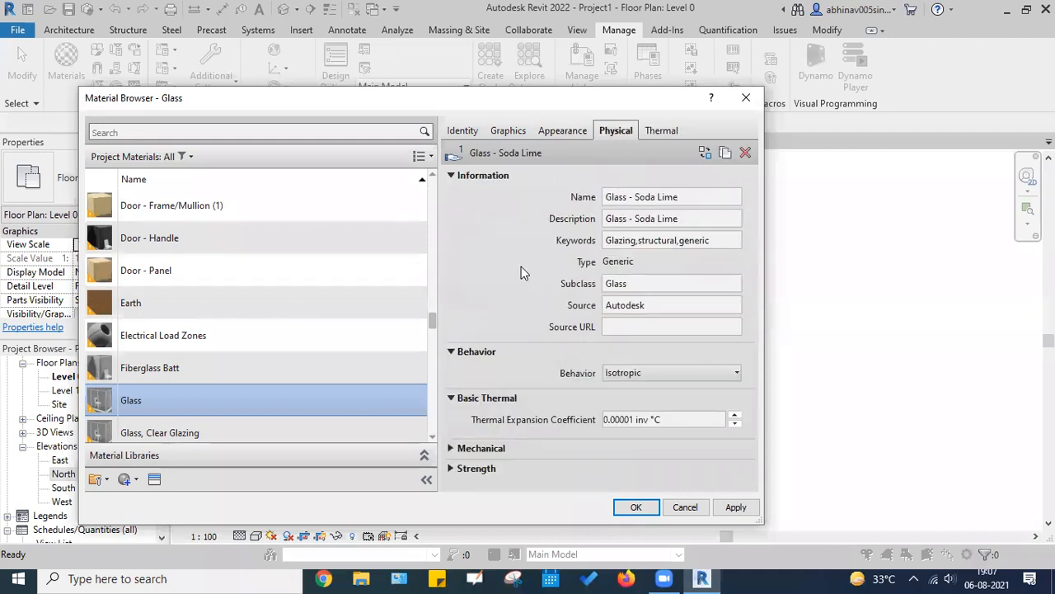
left_click(460, 450)
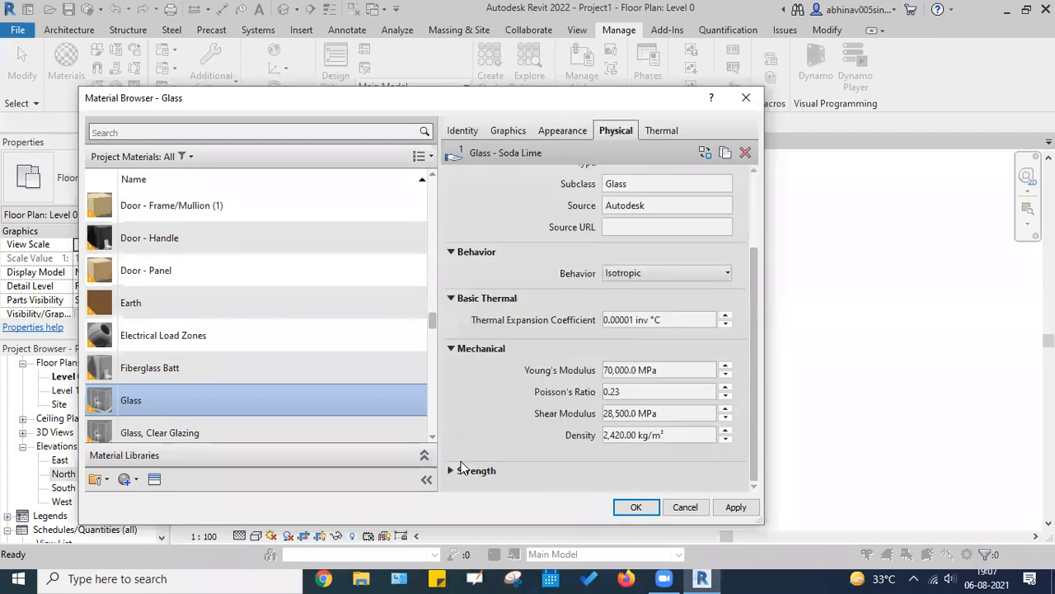
left_click(451, 470)
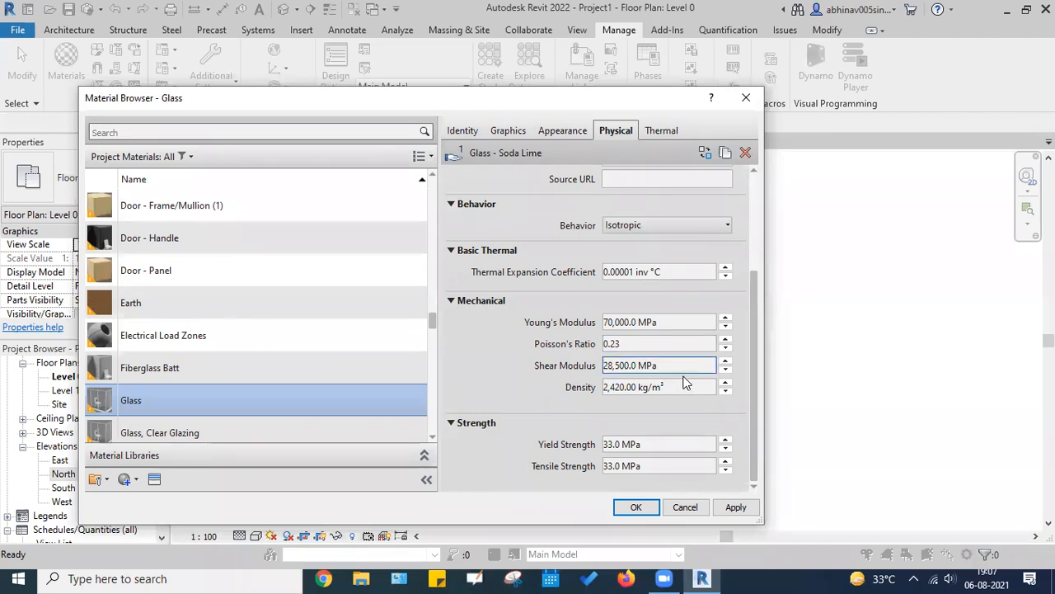
left_click(623, 391)
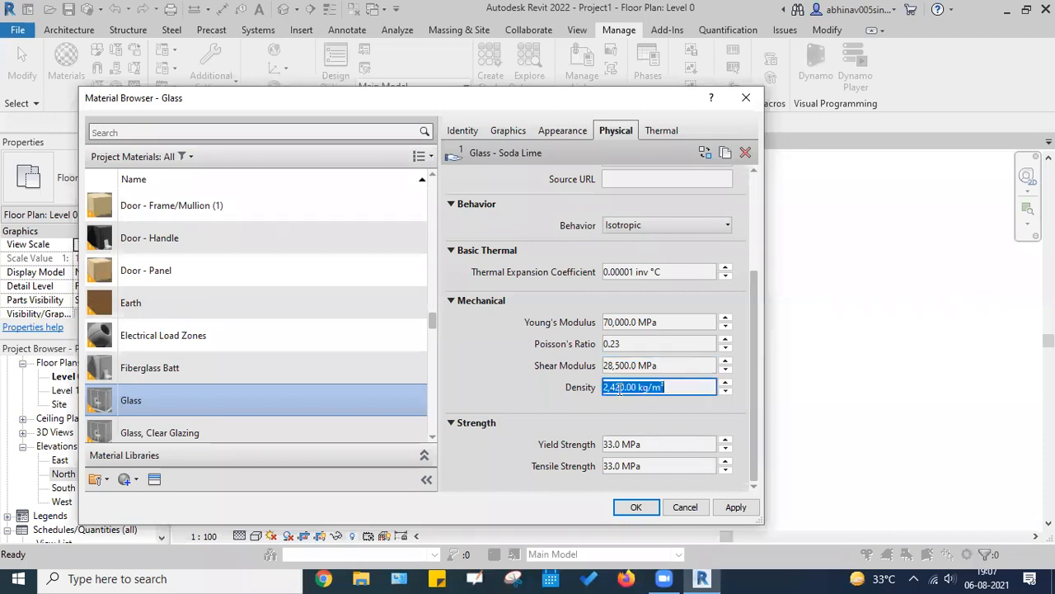
left_click(504, 369)
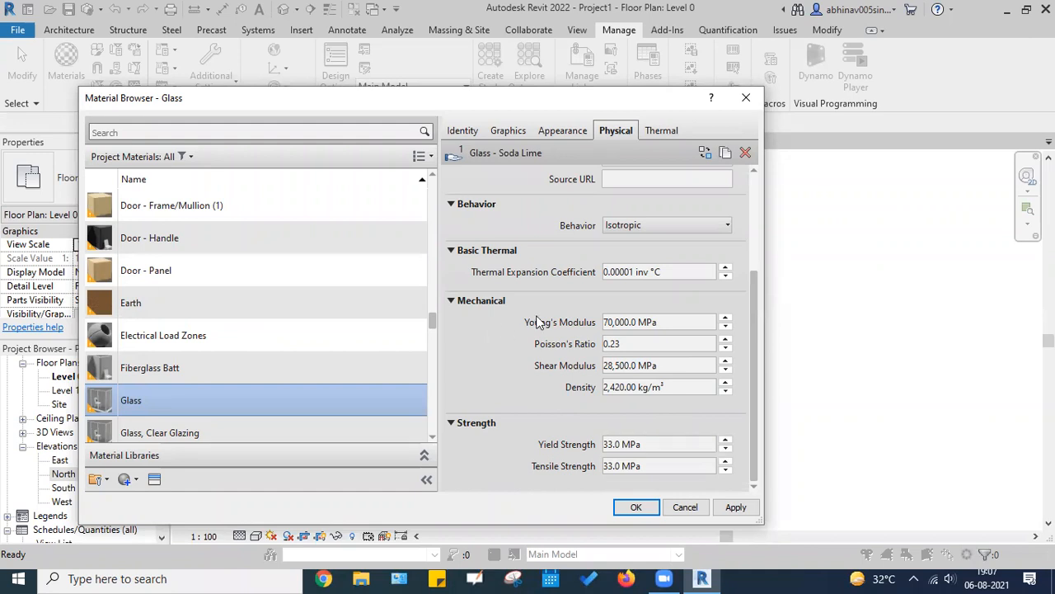
left_click(657, 132)
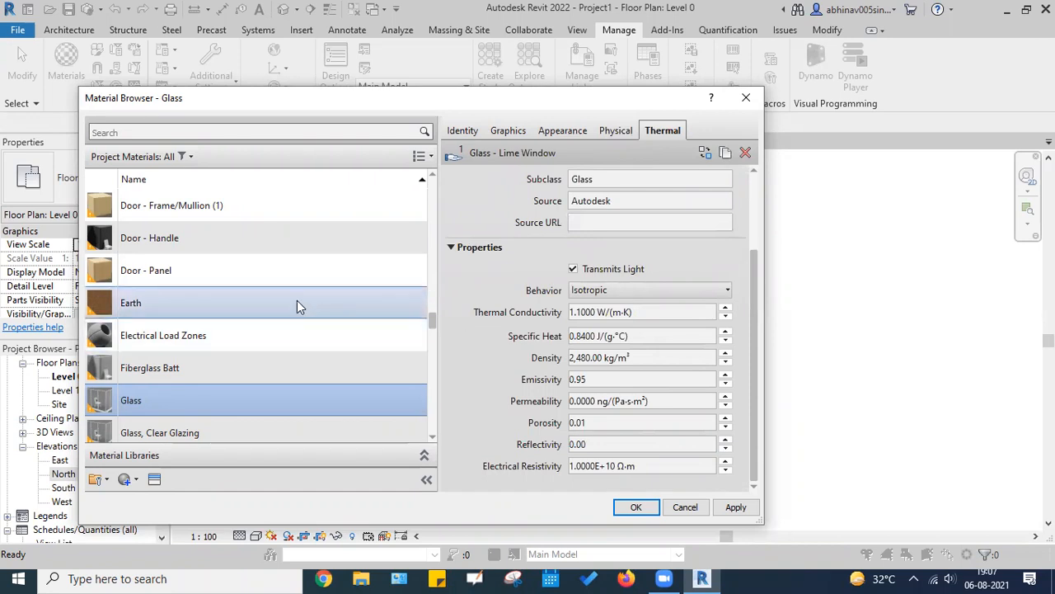
Step: Show the thermal and identity information of Brick, Common and compare its identity with Brick, Engineering
scroll(297, 305, "up", 15)
scroll(297, 305, "down", 3)
scroll(297, 300, "down", 3)
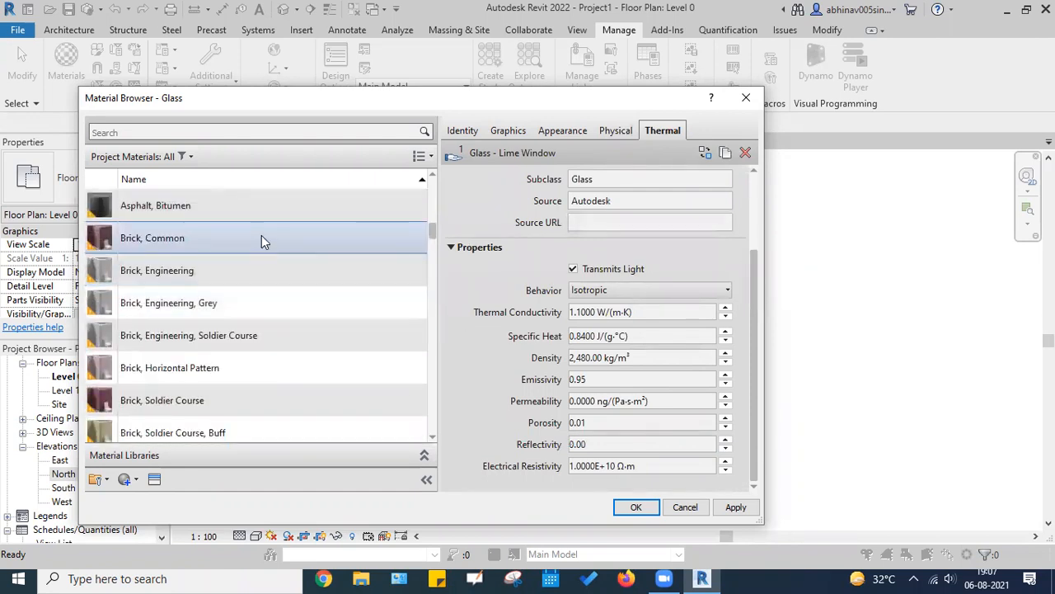
left_click(261, 240)
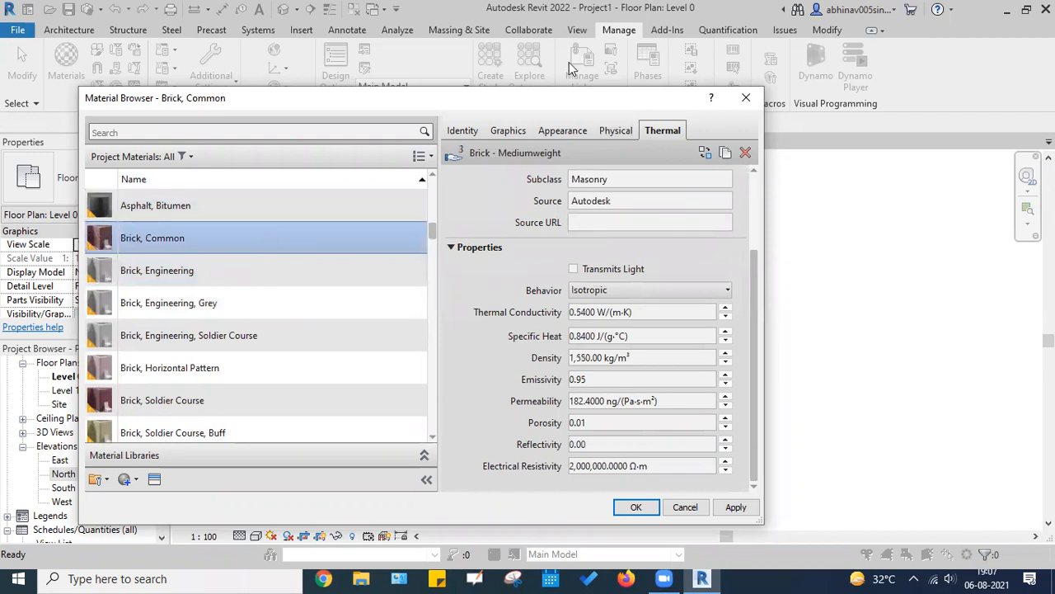
left_click(463, 132)
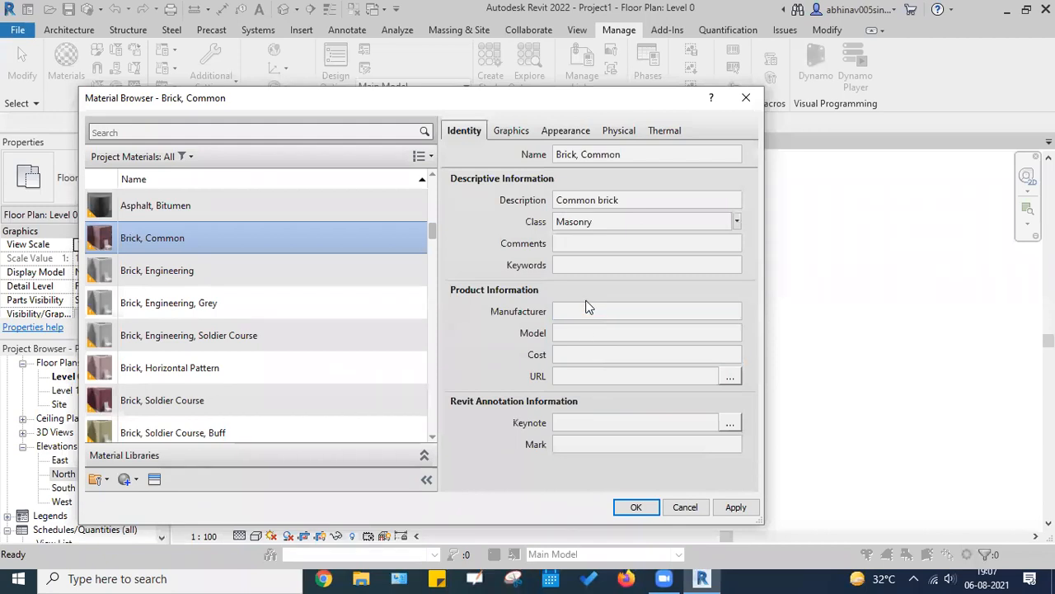
left_click(312, 274)
left_click(280, 238)
left_click(280, 274)
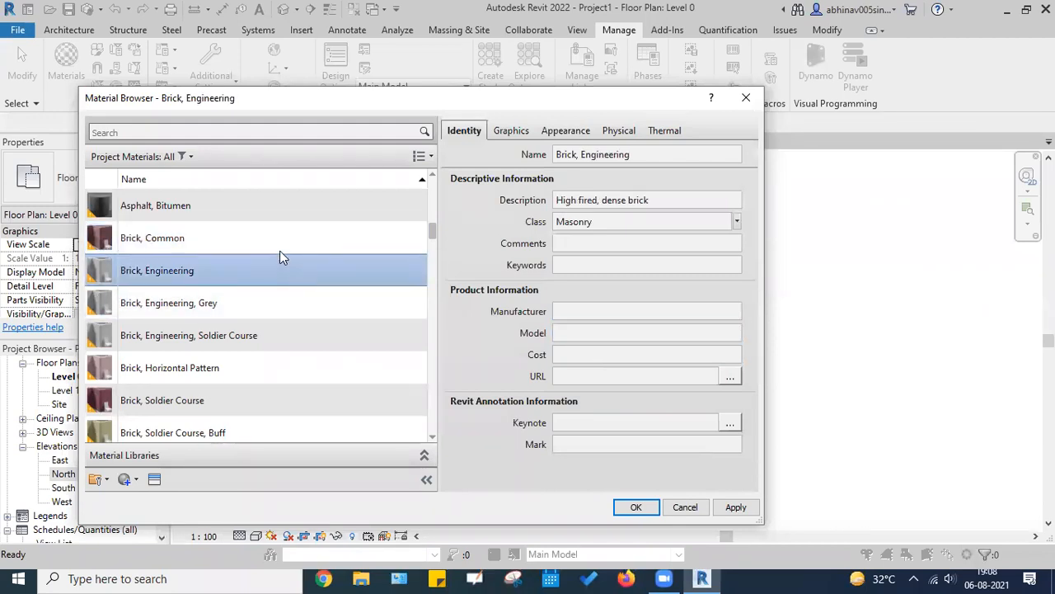
Step: Select Brick, Common and examine its graphics properties, including the surface and cut patterns
left_click(279, 240)
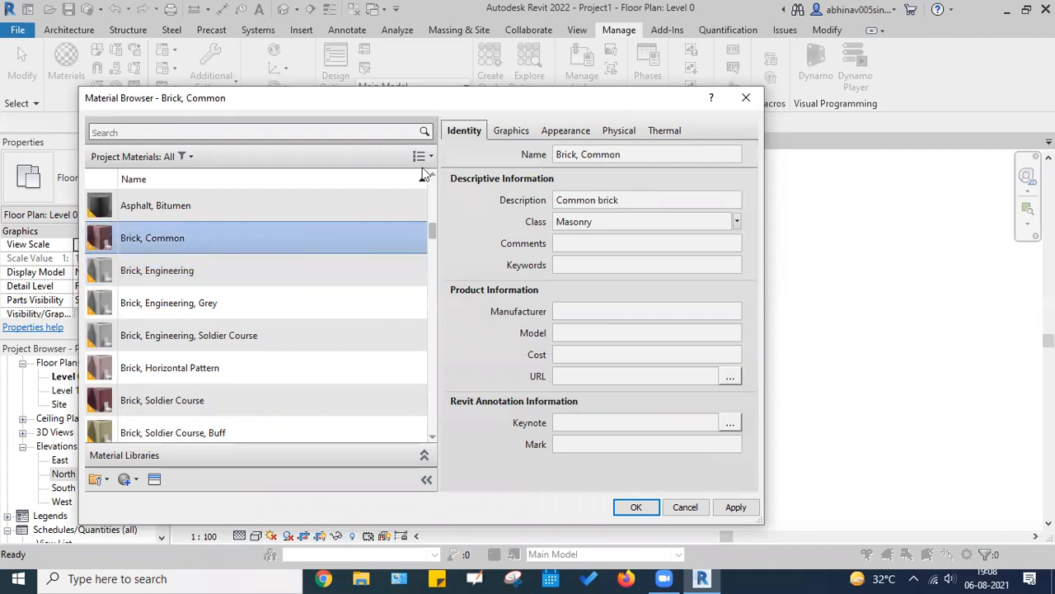
left_click(500, 130)
scroll(503, 289, "down", 3)
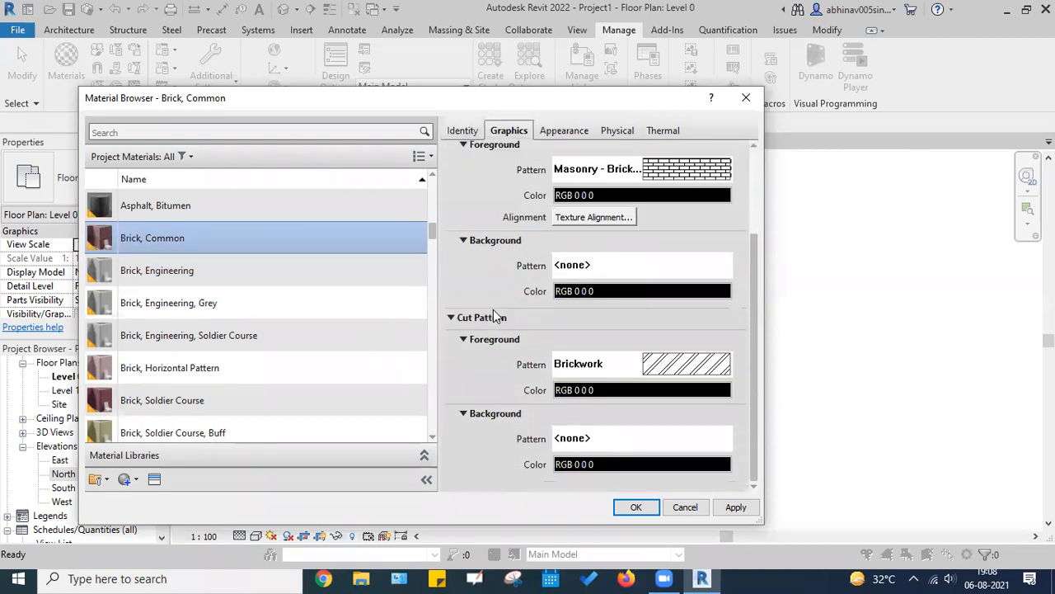
scroll(529, 320, "up", 3)
scroll(506, 395, "down", 3)
scroll(488, 285, "up", 5)
Step: Open the image of the Brick, Common appearance in the Texture Editor and adjust its brightness to 1 and to 81
left_click(564, 131)
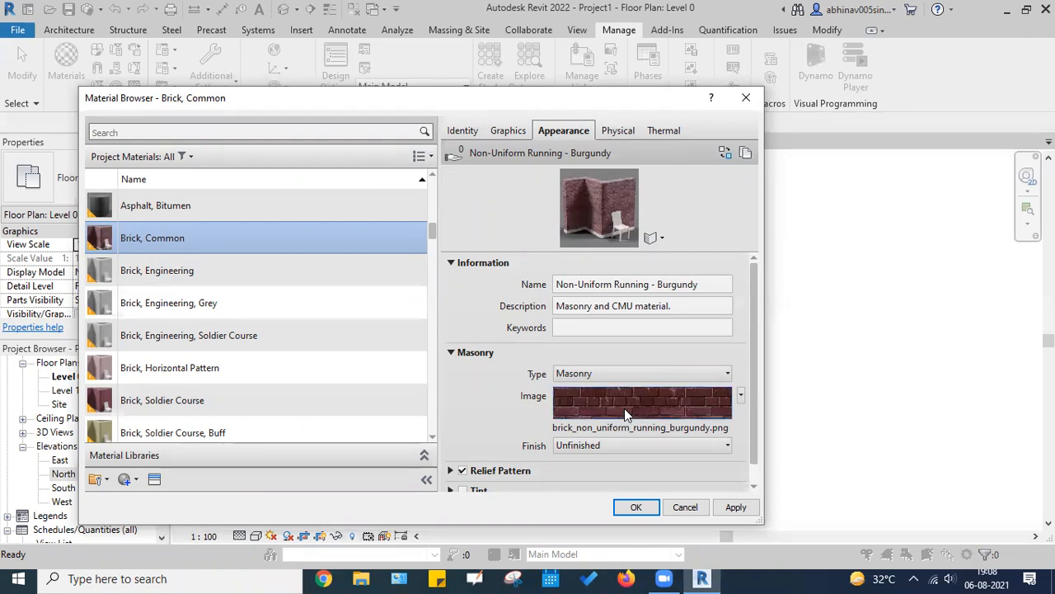
scroll(624, 408, "down", 1)
left_click(616, 385)
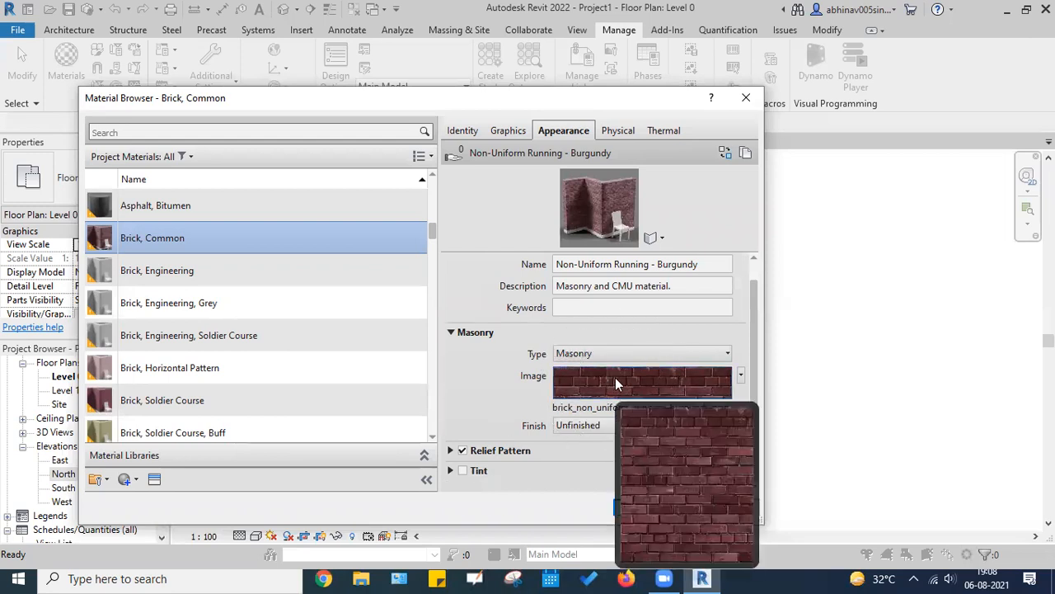
left_click(615, 377)
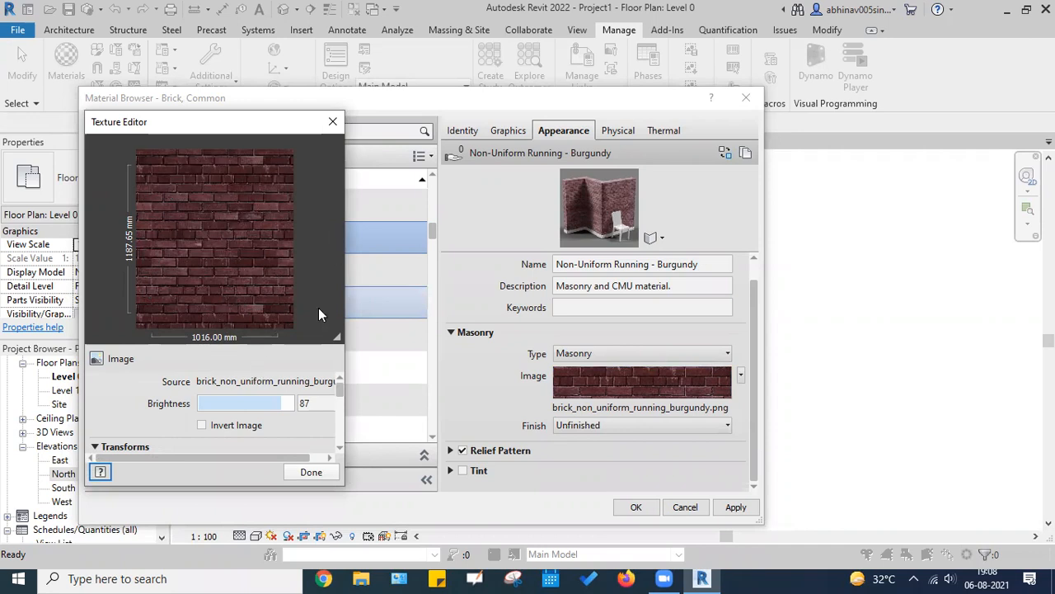
left_click_drag(283, 403, 198, 402)
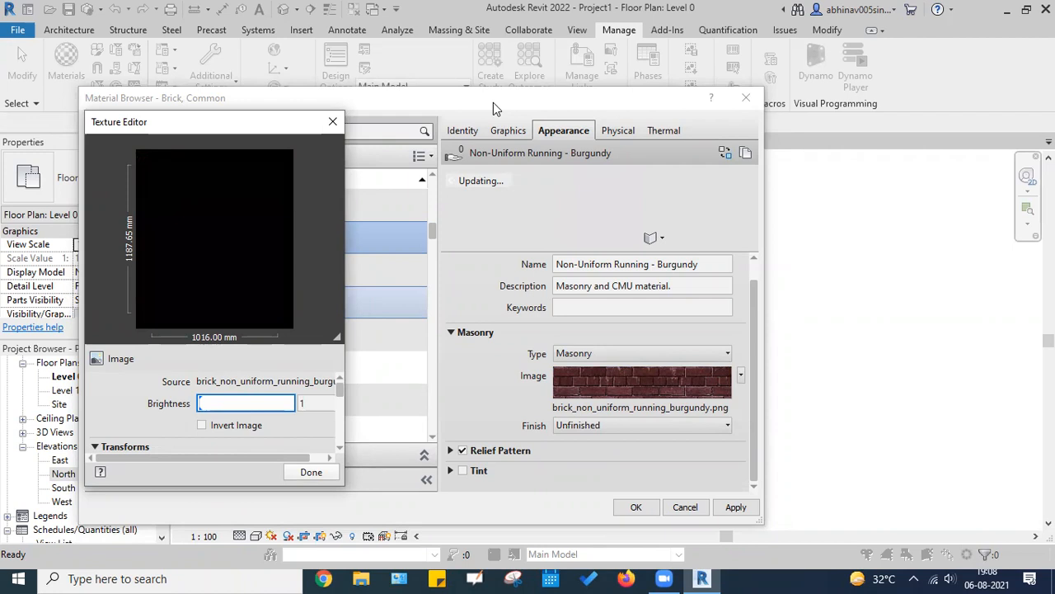
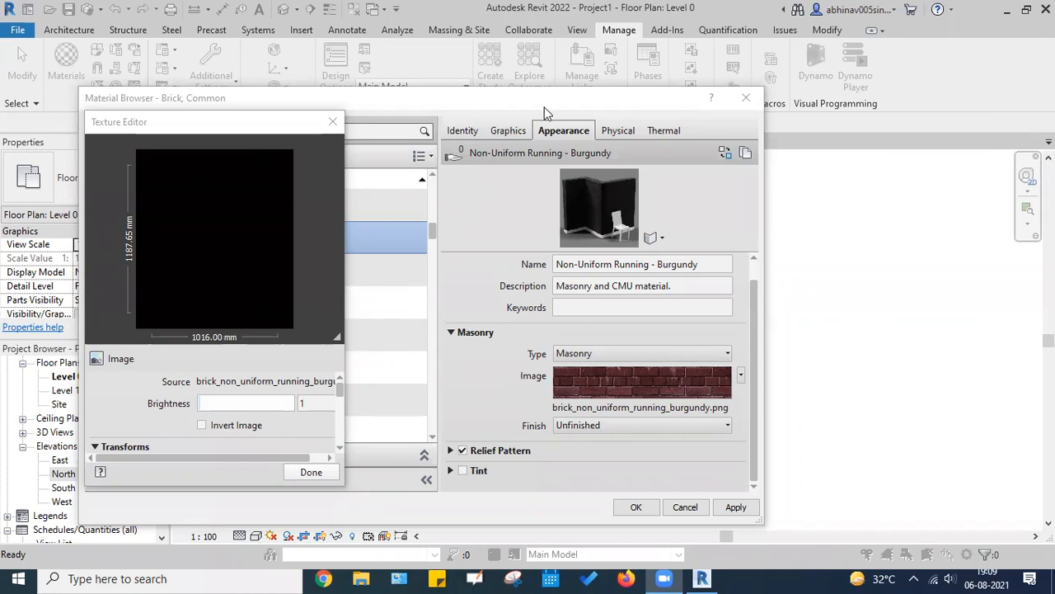
left_click_drag(213, 409, 274, 402)
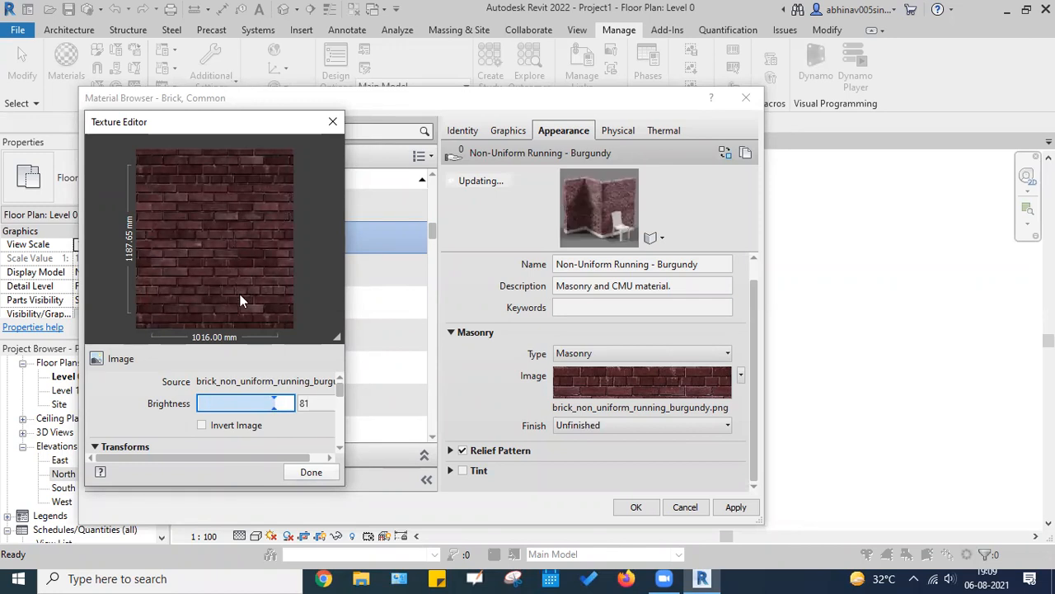
Step: Try inverting the brick texture image twice, restoring the normal colours each time
left_click(203, 425)
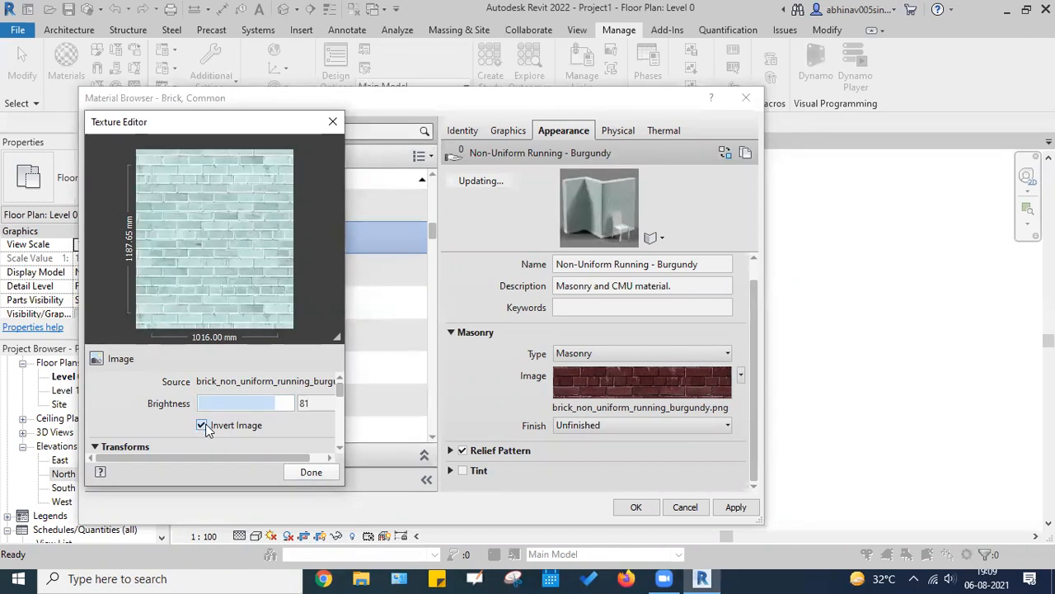
left_click(203, 425)
left_click(203, 425)
left_click(202, 425)
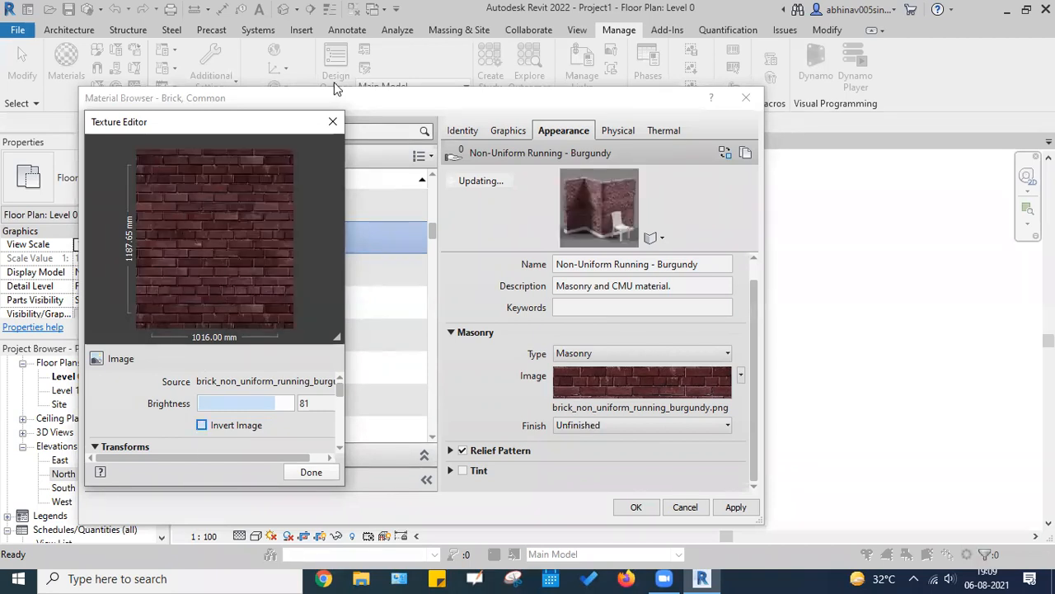
Step: Examine the brick texture's transform settings, covering position, scale and the horizontal and vertical repeat options
left_click(90, 446)
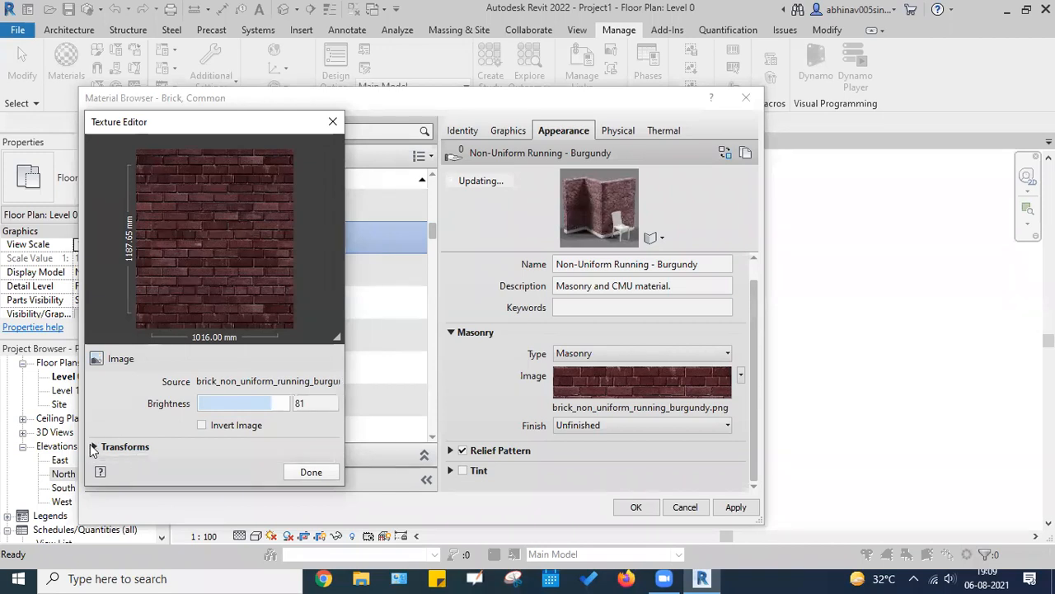
left_click(92, 446)
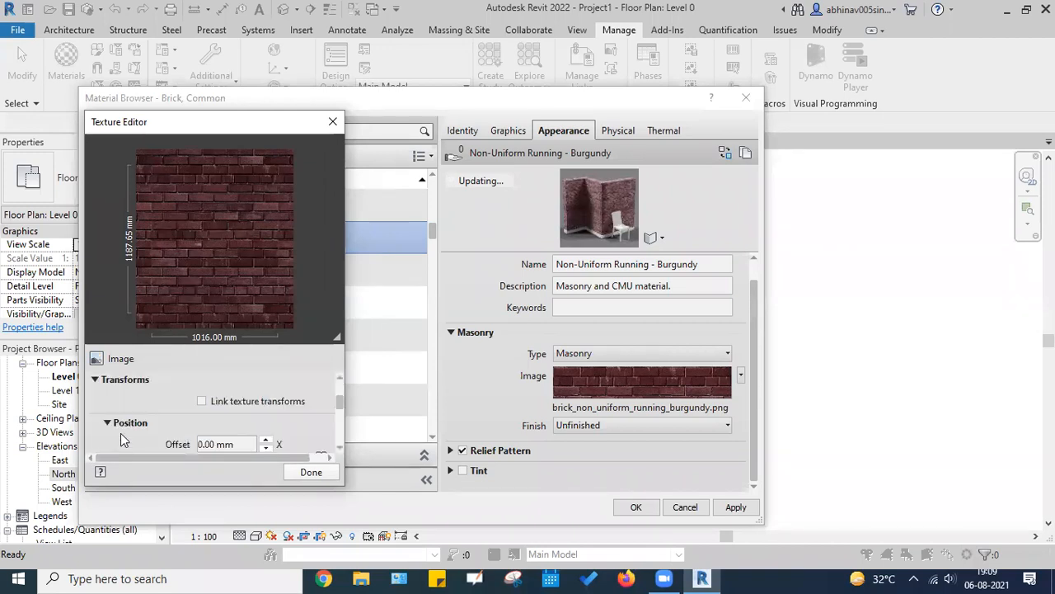
scroll(121, 439, "down", 5)
scroll(120, 439, "up", 2)
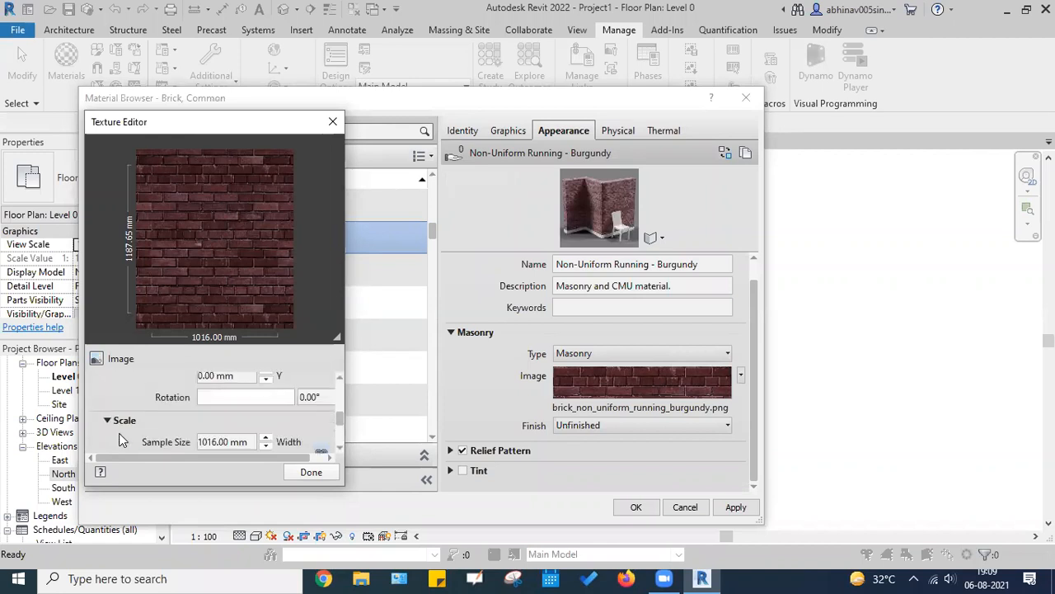
scroll(121, 440, "down", 3)
left_click(219, 413)
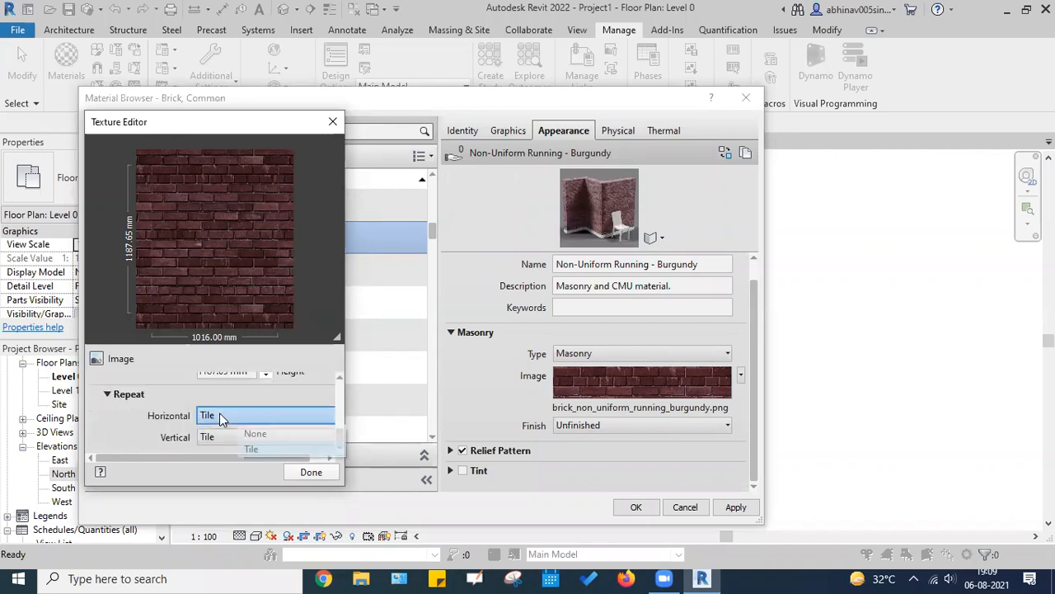
left_click(219, 450)
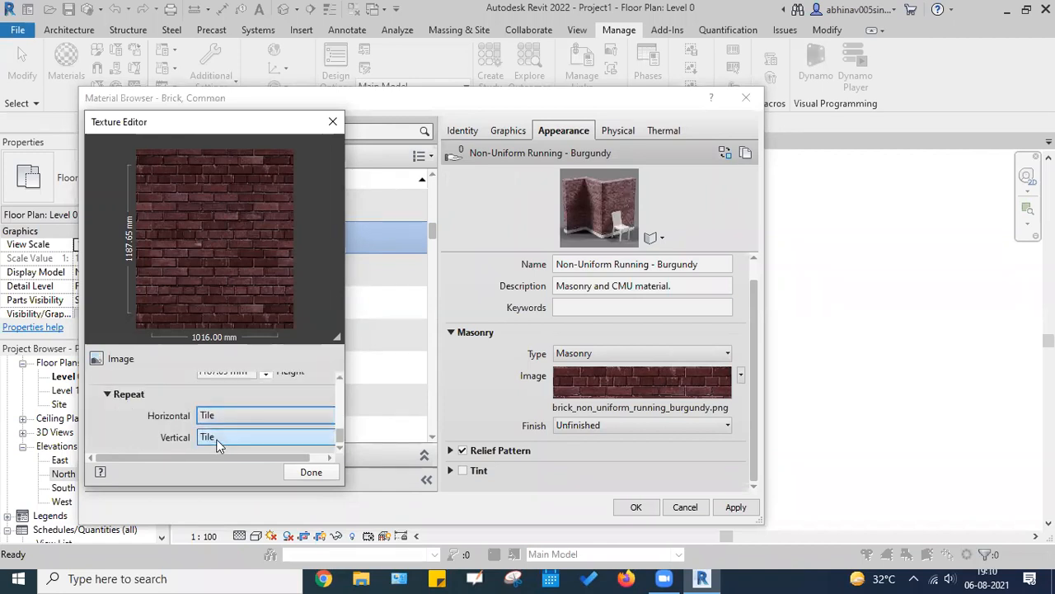
left_click(219, 443)
left_click(220, 469)
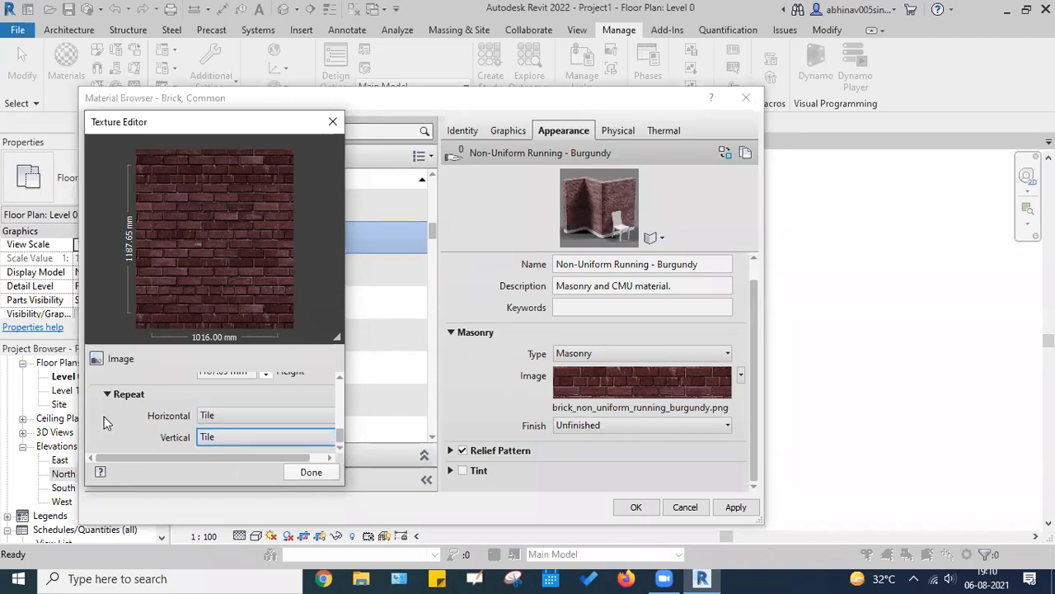
scroll(104, 419, "up", 2)
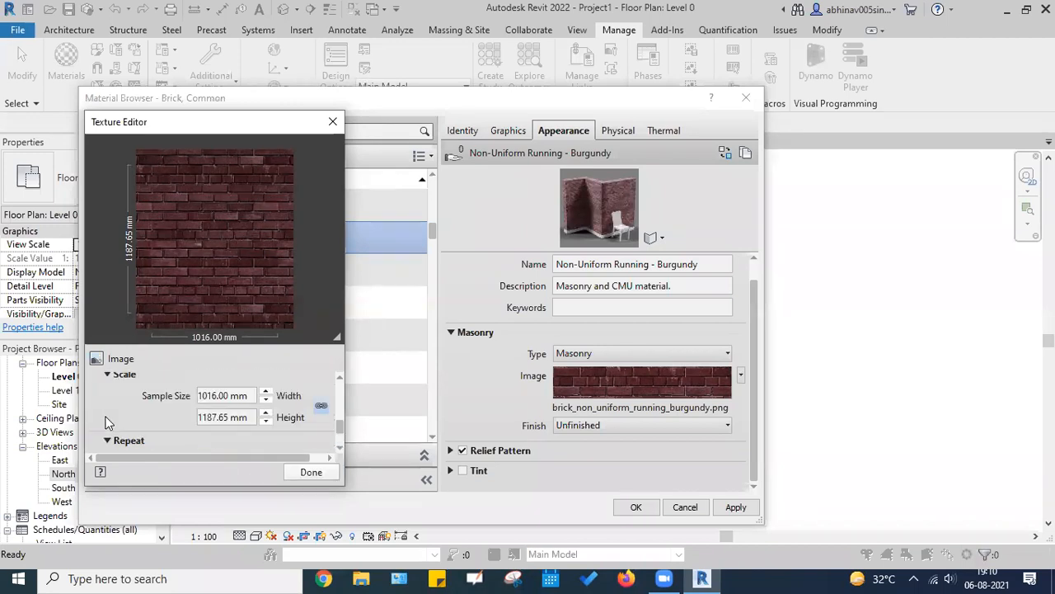
scroll(105, 422, "up", 3)
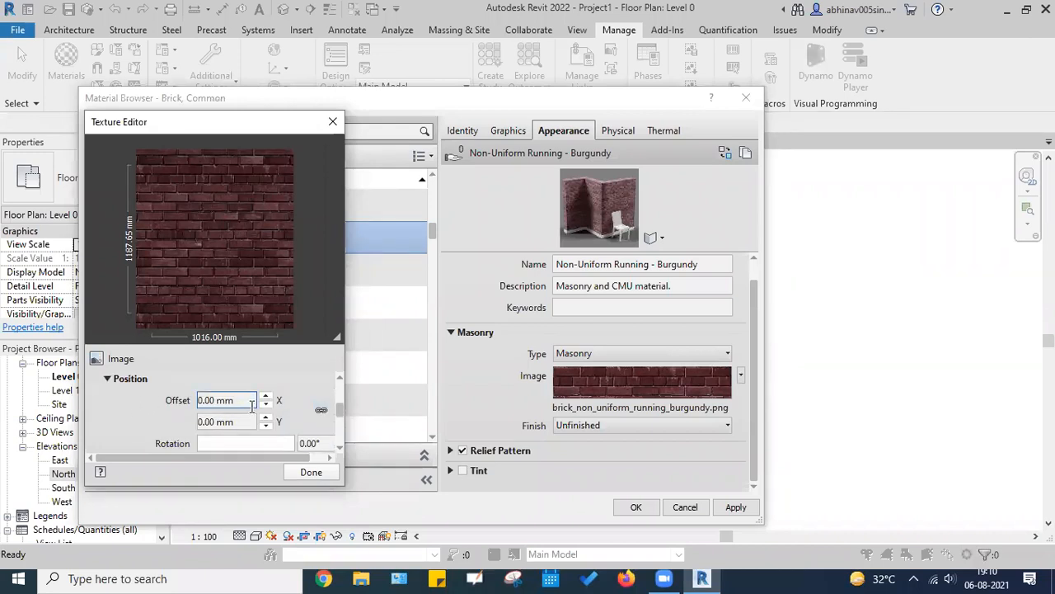
Step: Try a 45° rotation on the brick texture and reset the rotation to 0°
scroll(273, 430, "down", 2)
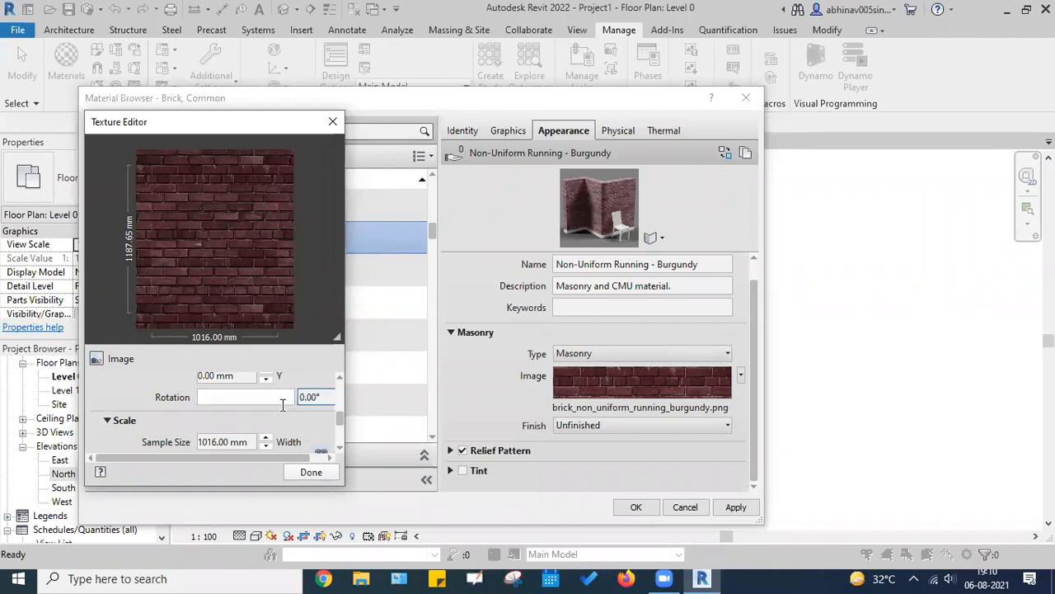
left_click(317, 397)
double_click(316, 397)
type("45")
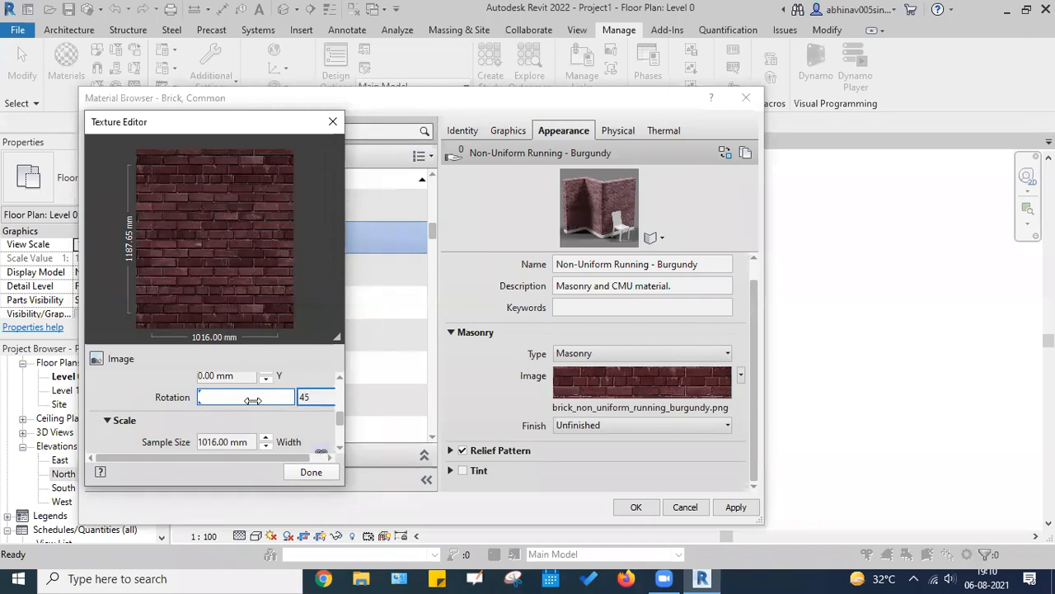
key("Return")
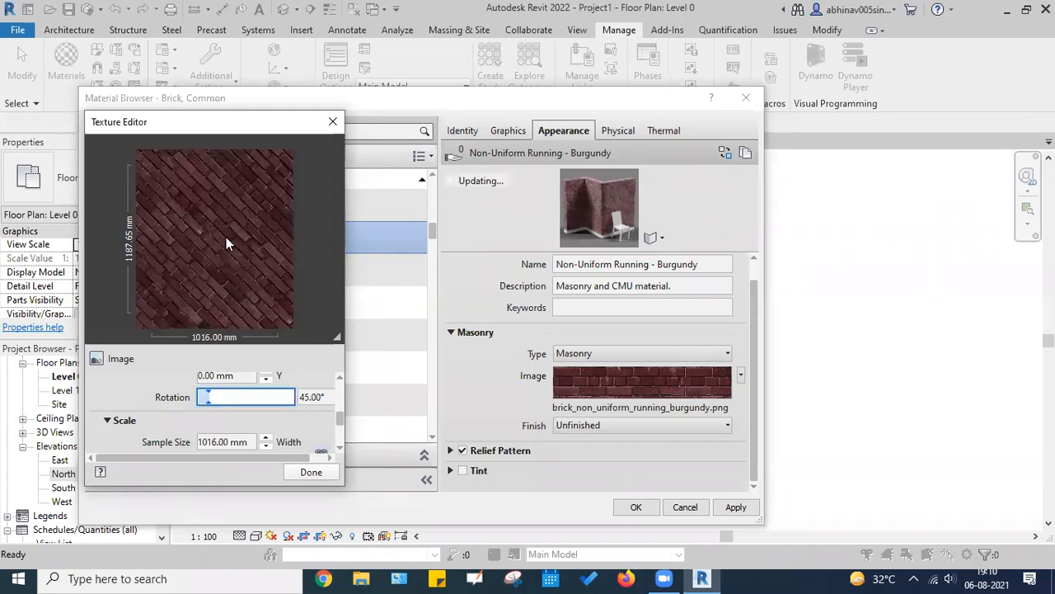
double_click(302, 396)
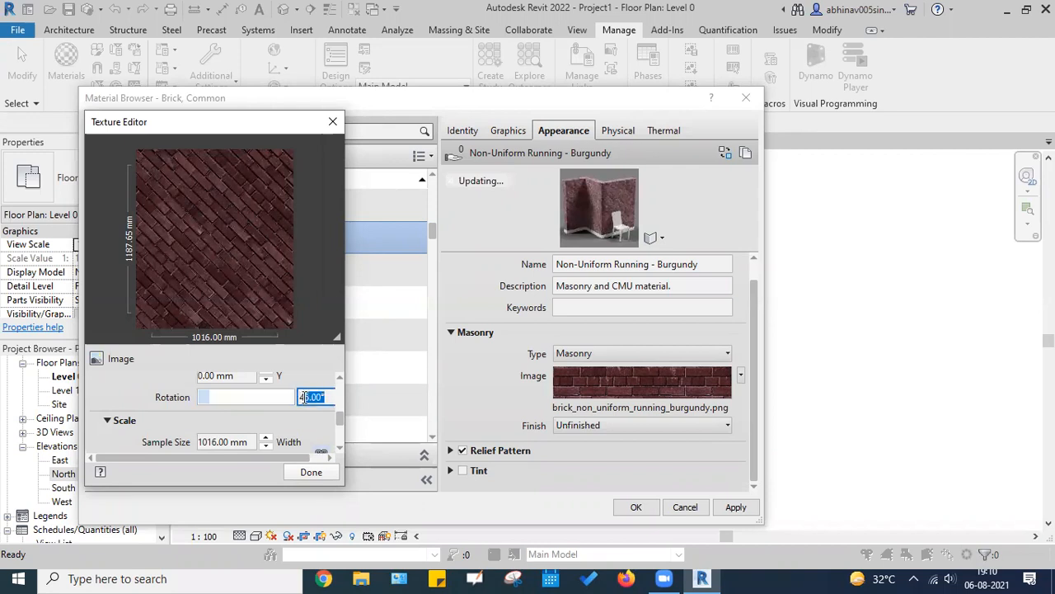
type("0")
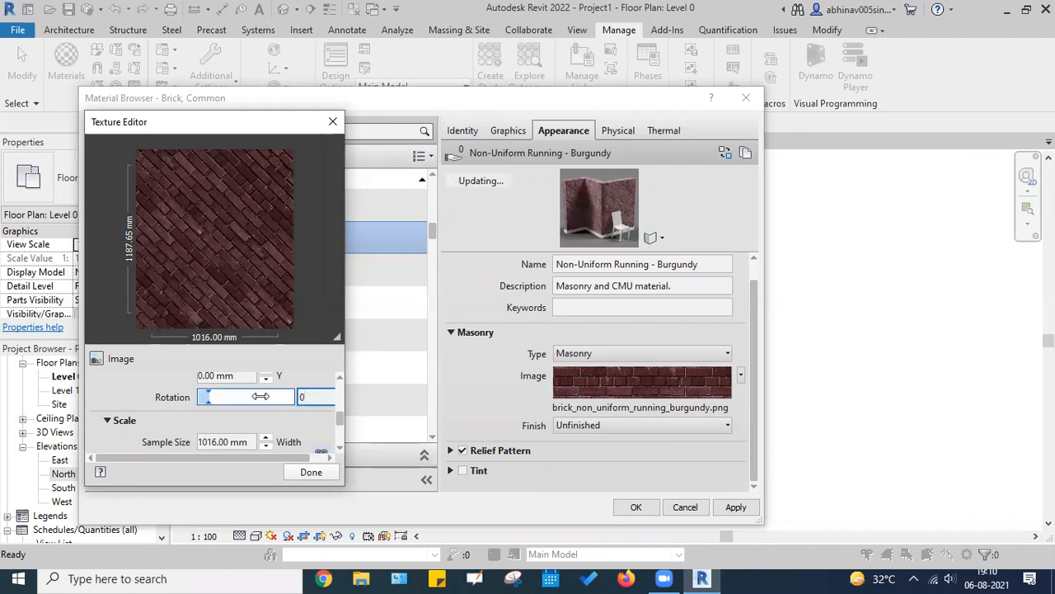
left_click(260, 397)
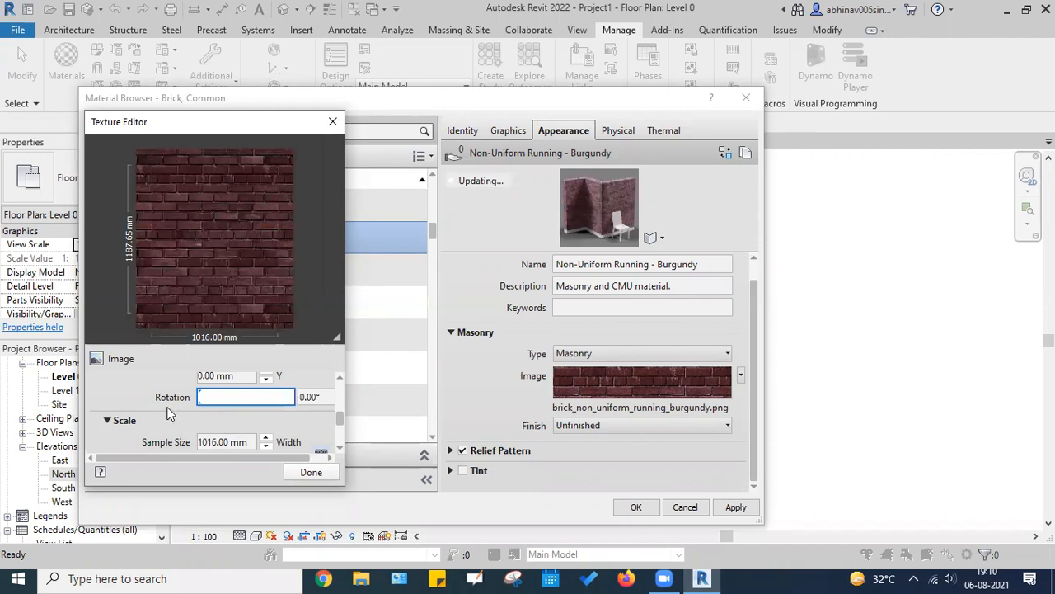
left_click_drag(207, 397, 133, 382)
Step: Try linking the texture transforms of the brick image and unlink them again
scroll(124, 380, "up", 1)
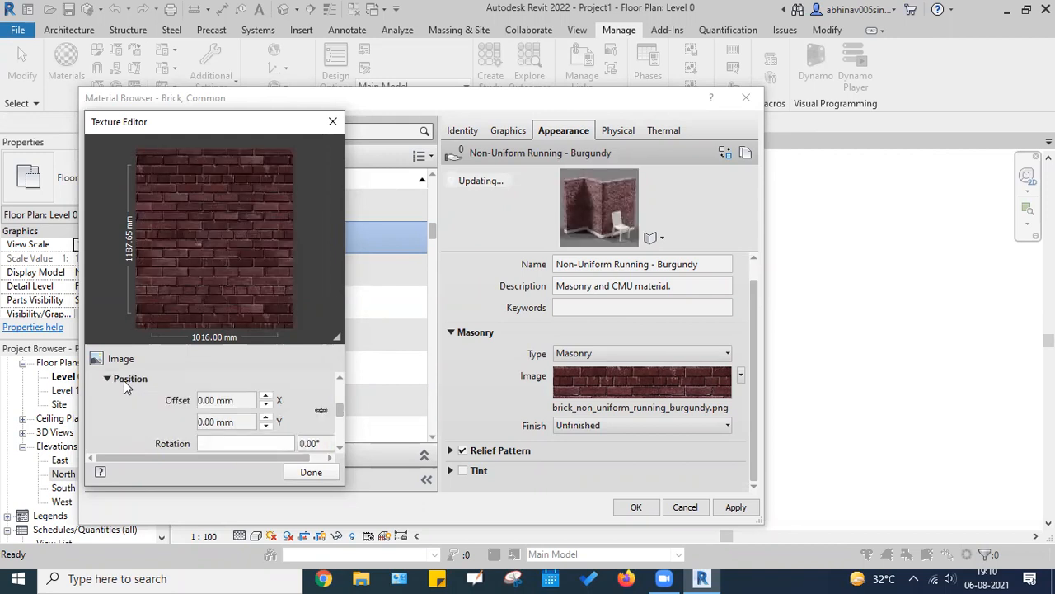
scroll(124, 380, "up", 2)
scroll(204, 430, "down", 2)
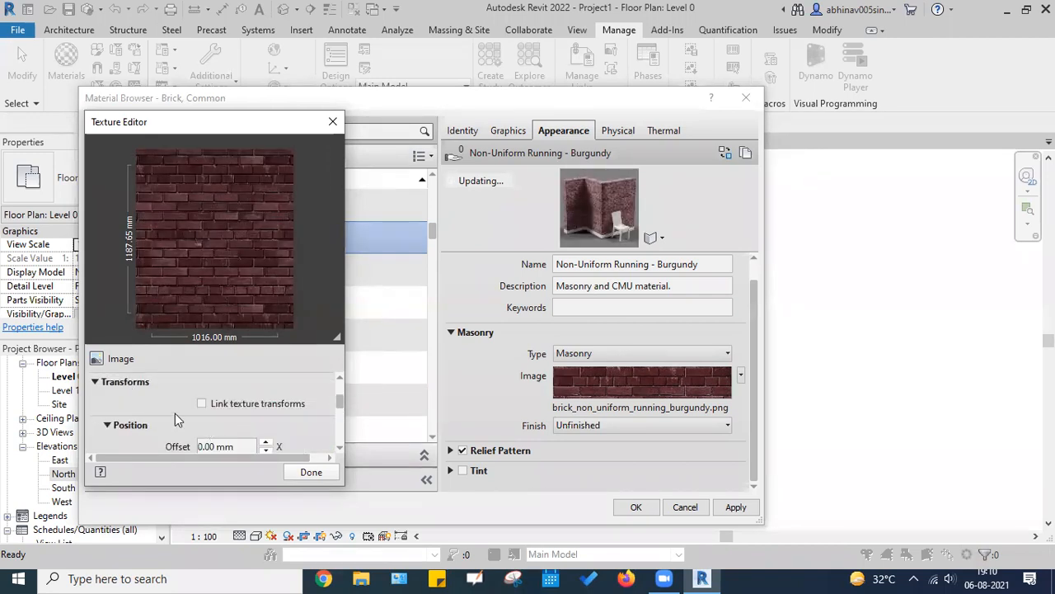
scroll(175, 421, "down", 1)
scroll(156, 421, "up", 1)
left_click(202, 403)
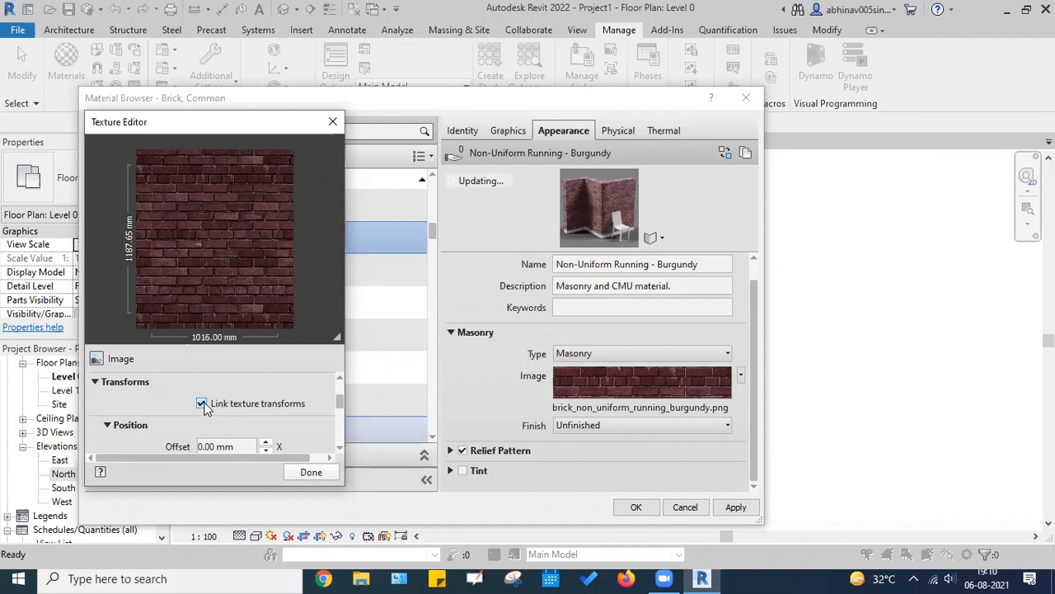
left_click(203, 403)
Step: Increase the brick texture's X offset in small increments and set it to 100 mm
scroll(152, 412, "up", 2)
scroll(153, 412, "down", 2)
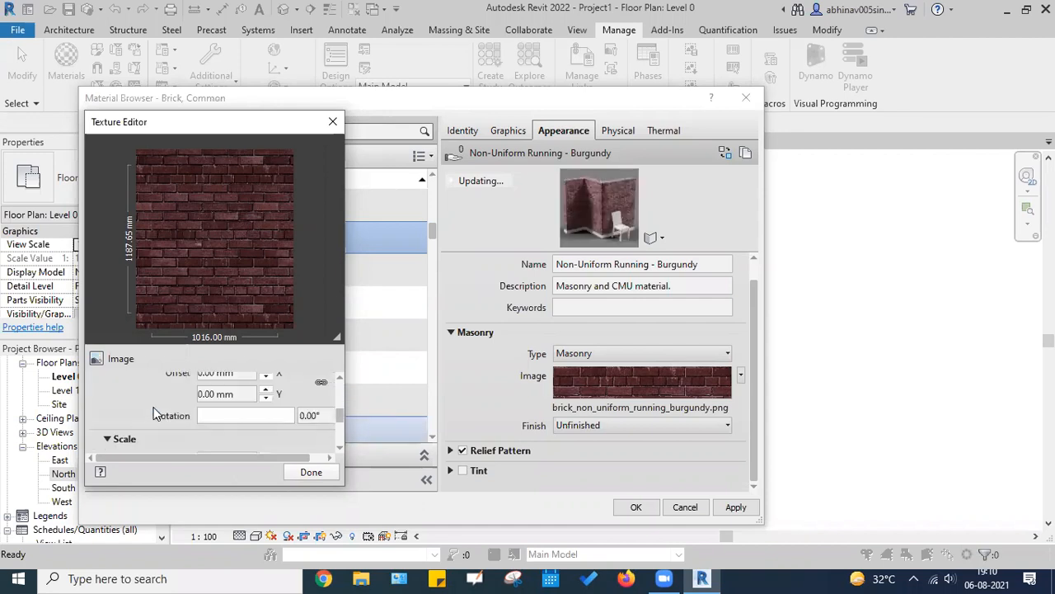
scroll(152, 412, "up", 2)
scroll(161, 409, "down", 1)
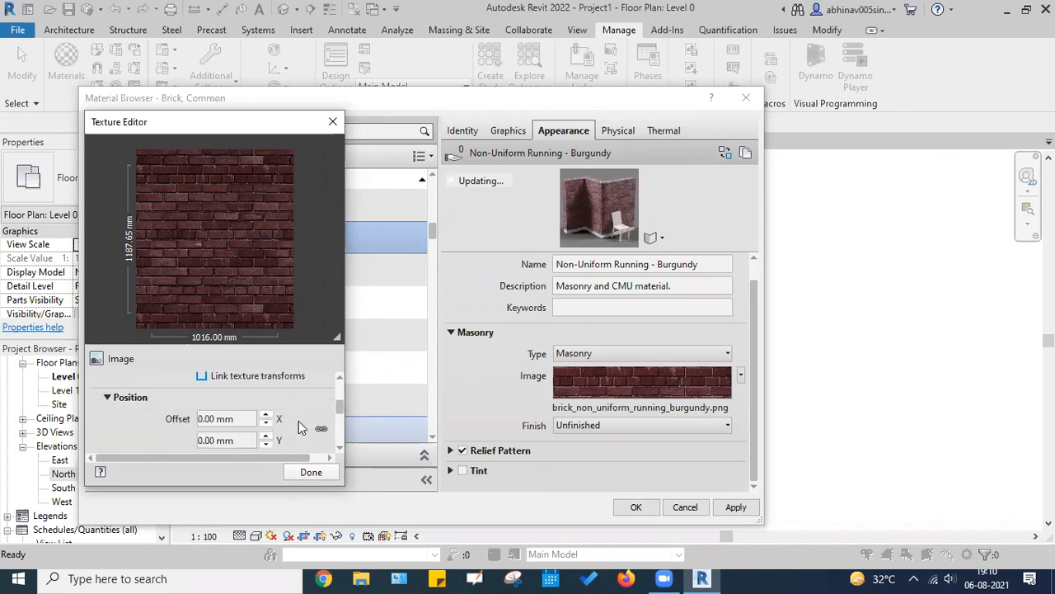
left_click(265, 416)
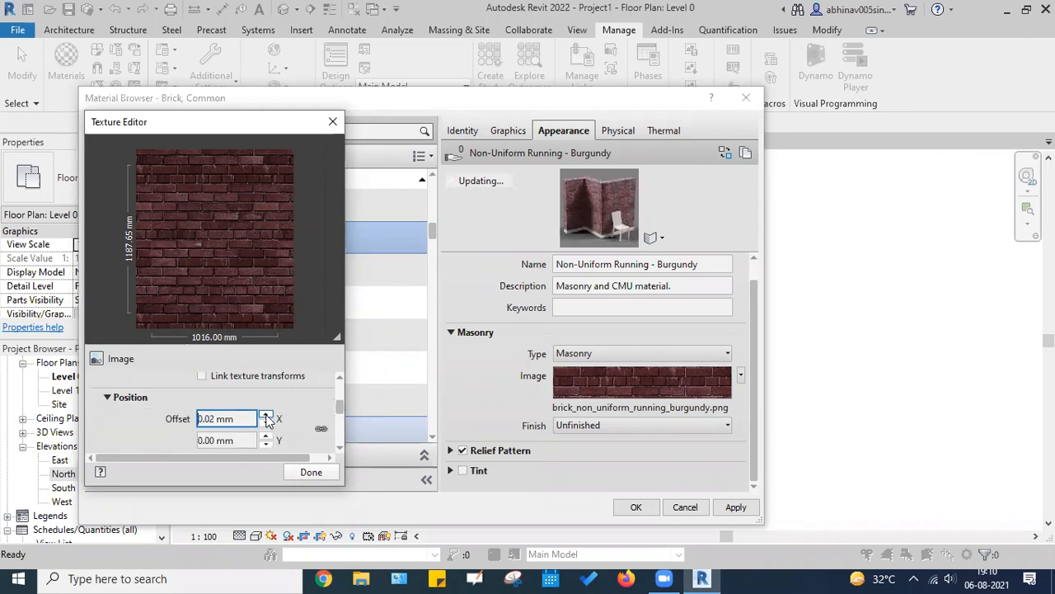
left_click(265, 416)
left_click(266, 415)
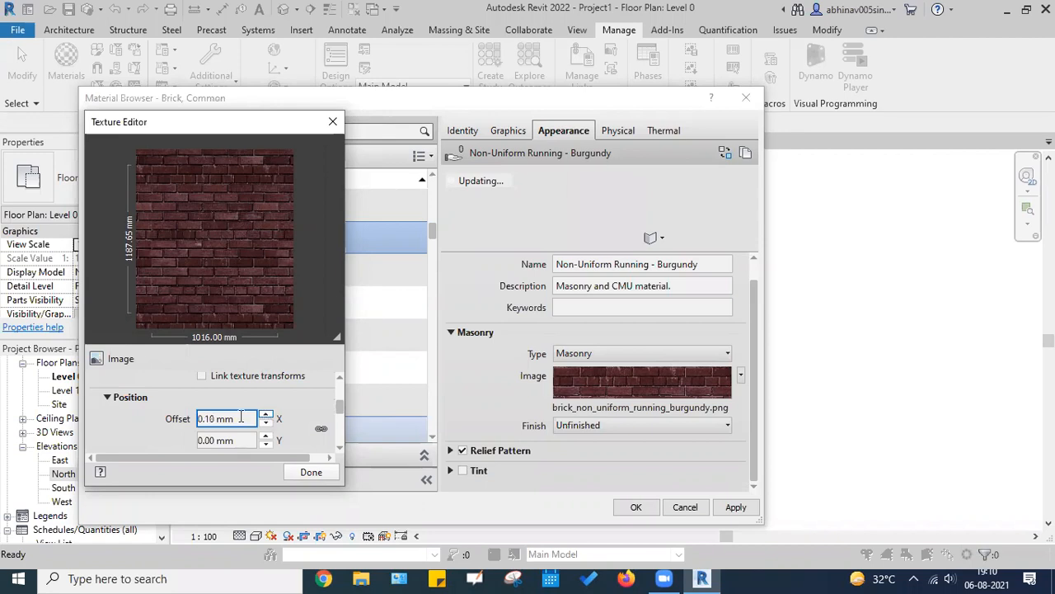
left_click_drag(230, 418, 142, 417)
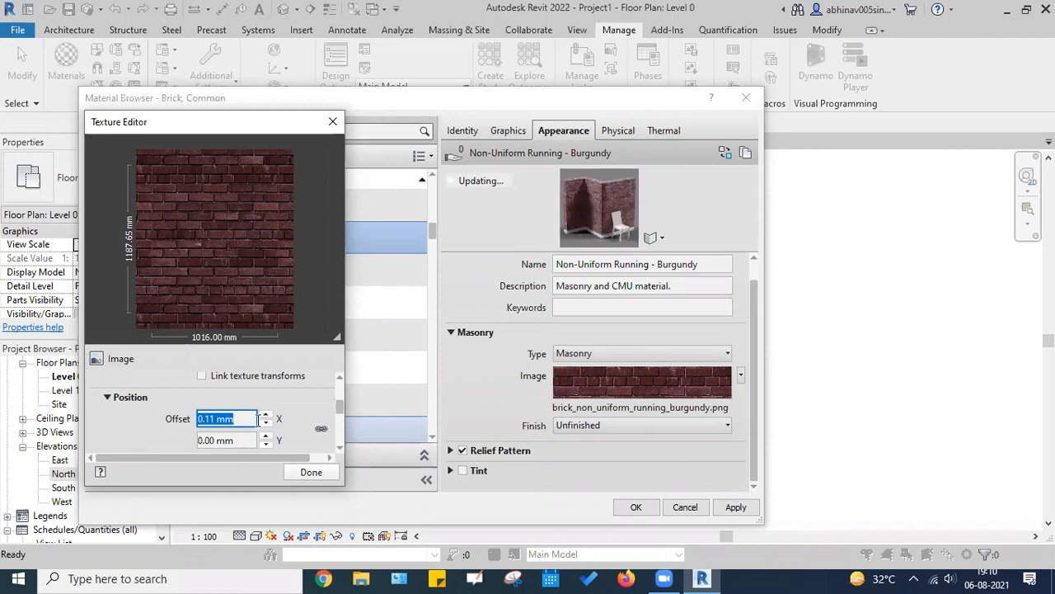
type("100")
key("Return")
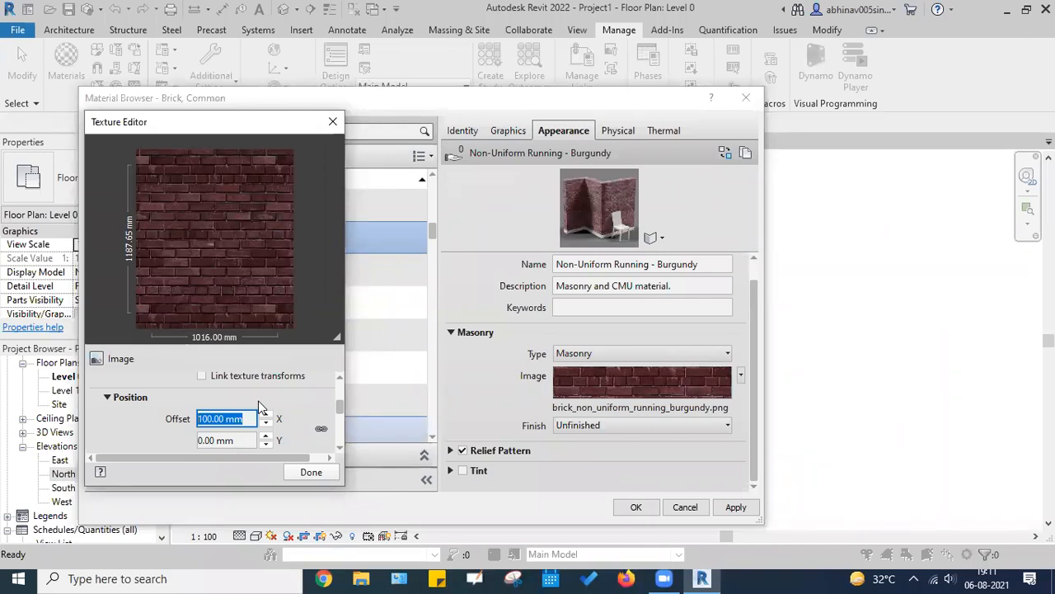
Step: Try an X offset of 150 mm on the brick texture and reset it to 0 mm
type("150")
key("Return")
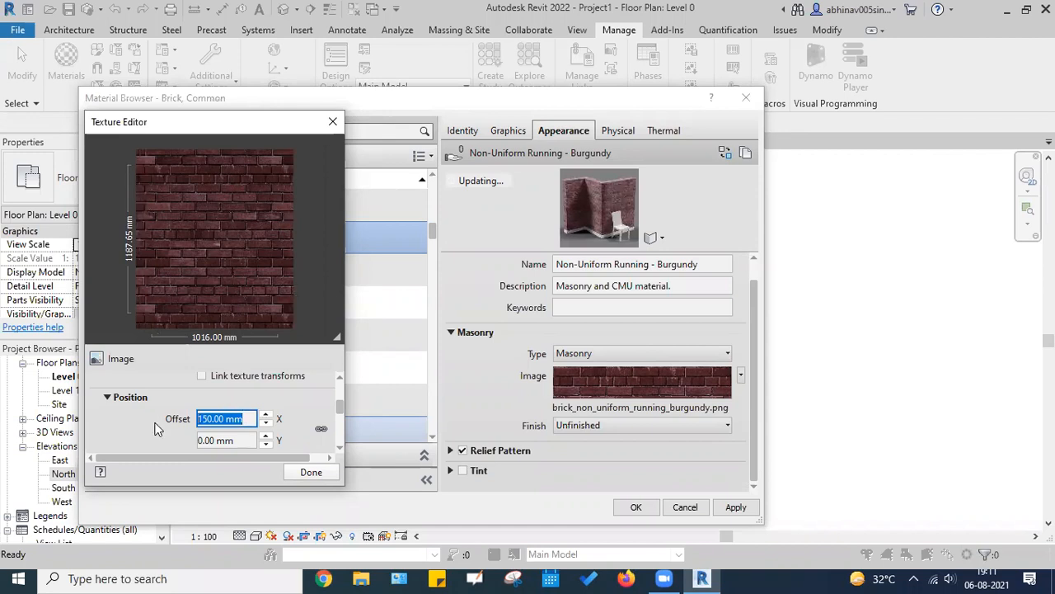
type("0")
key("Return")
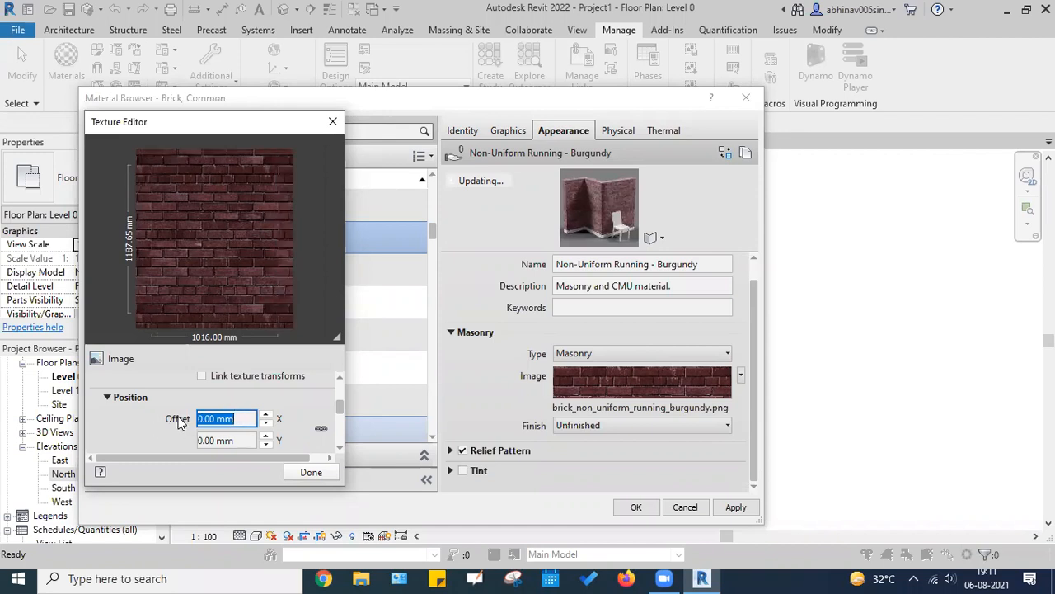
Step: Try a sample size of 5000 mm width and then 5000 mm height on the brick texture, and check the preview scene options
scroll(161, 422, "down", 3)
scroll(161, 422, "up", 2)
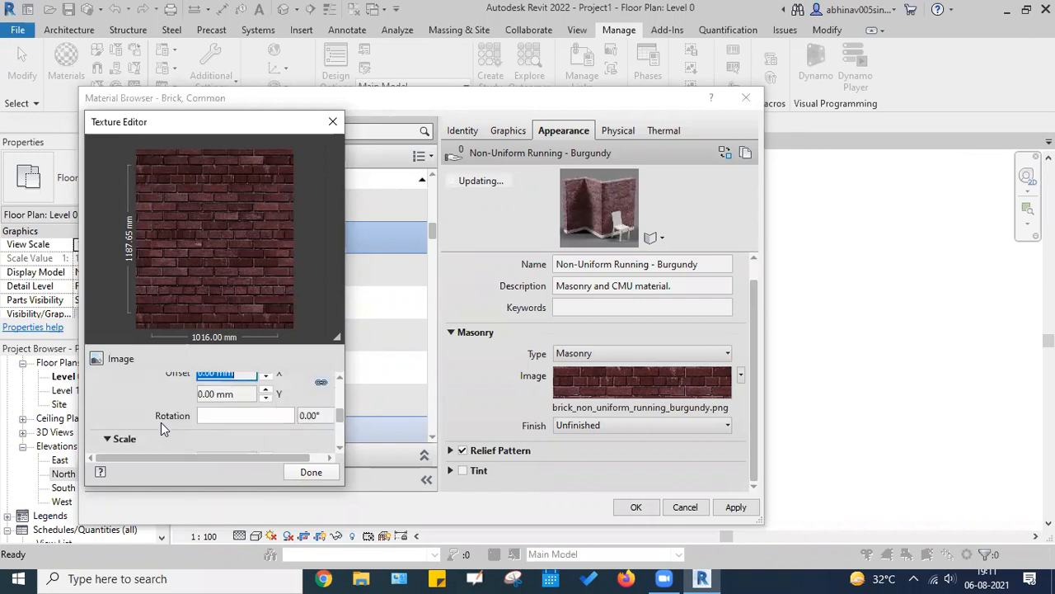
scroll(161, 422, "down", 2)
scroll(161, 422, "up", 2)
scroll(216, 423, "down", 2)
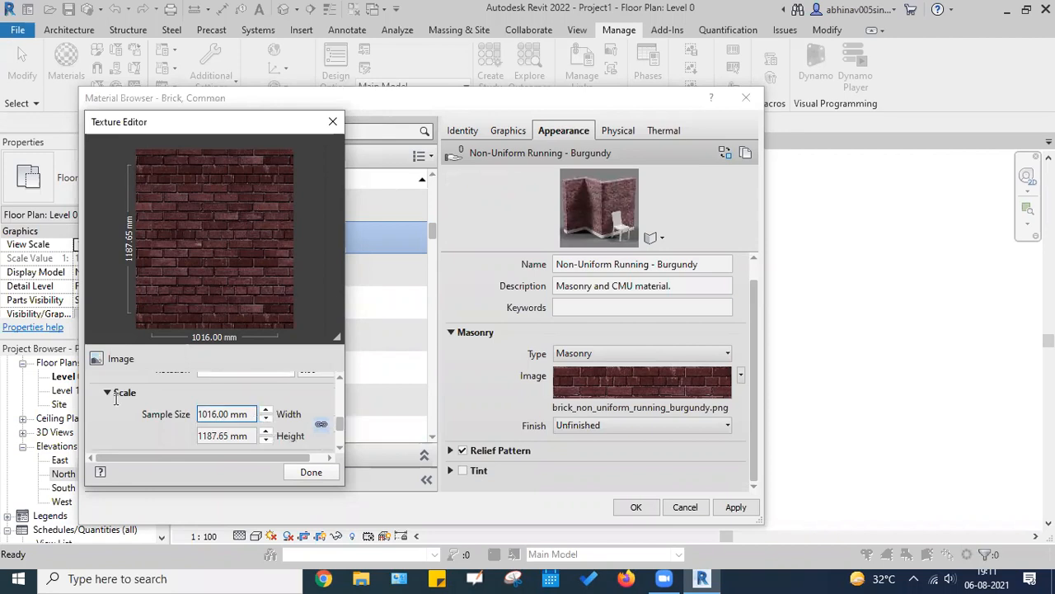
double_click(258, 413)
type("5")
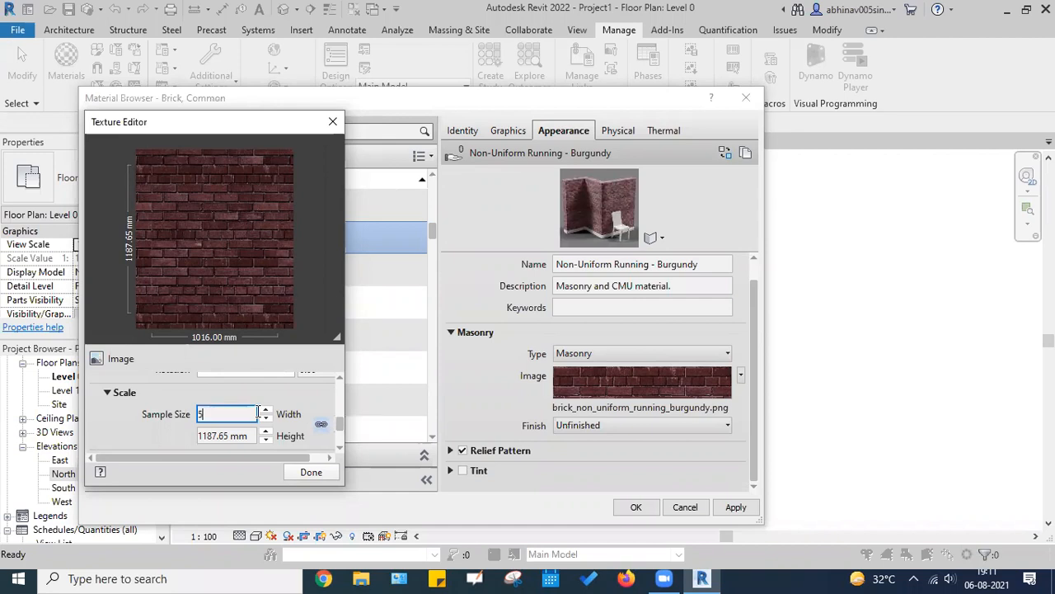
type("000")
left_click(238, 438)
type("5000")
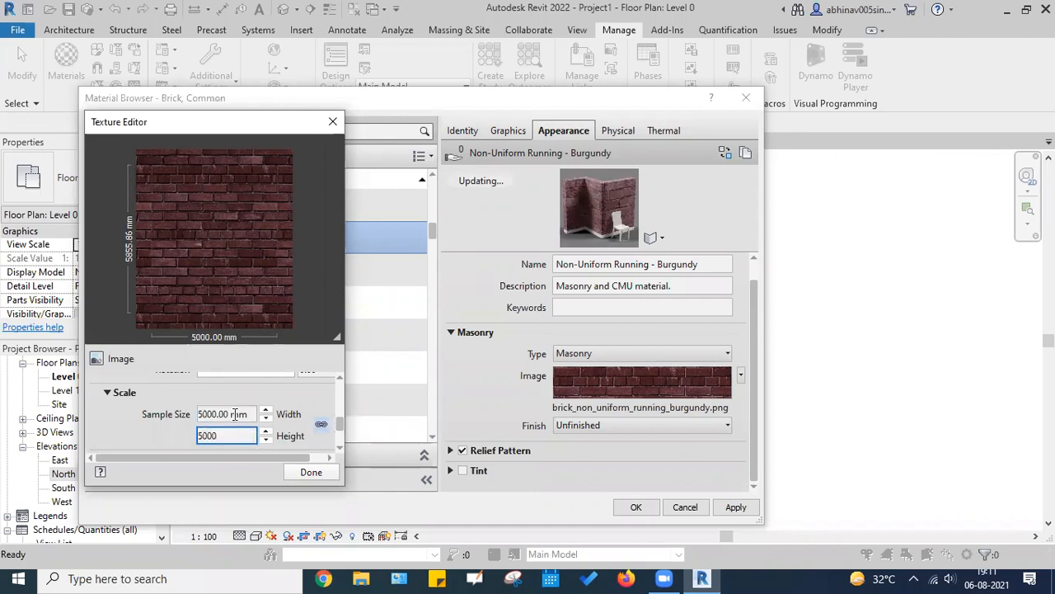
left_click(240, 415)
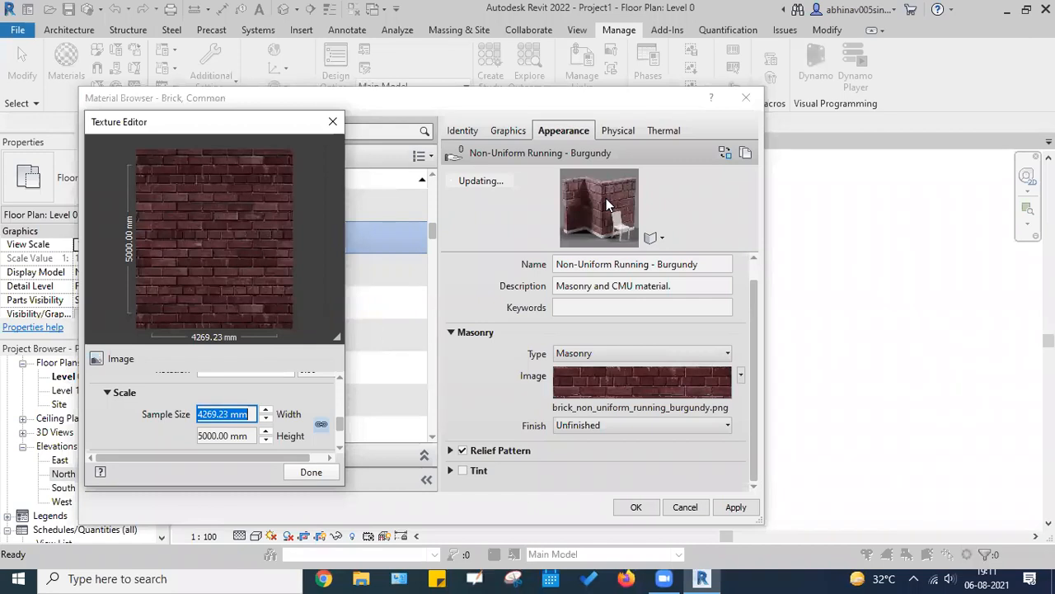
left_click(306, 472)
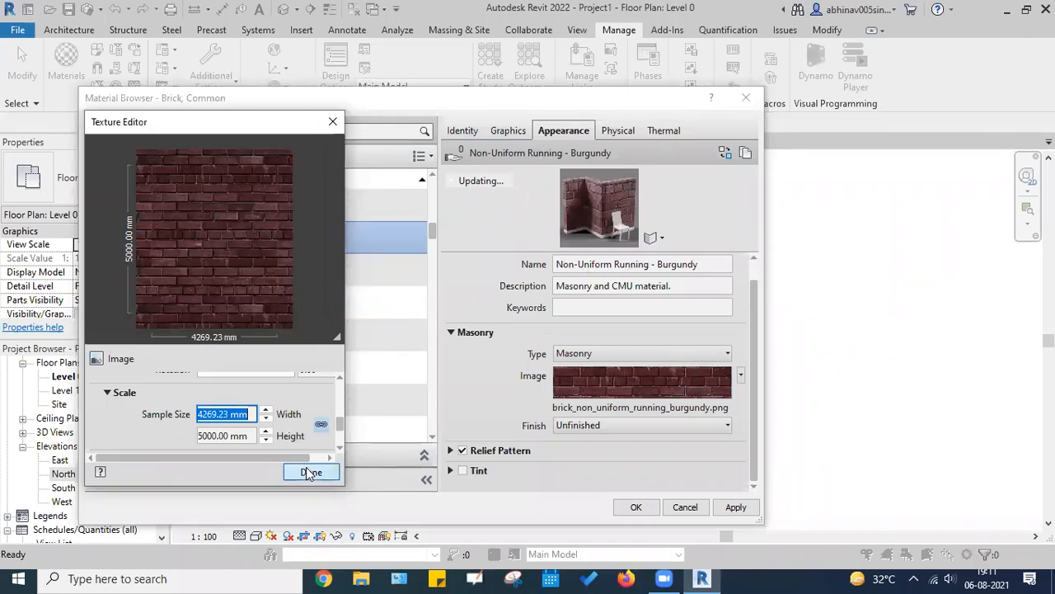
left_click(654, 239)
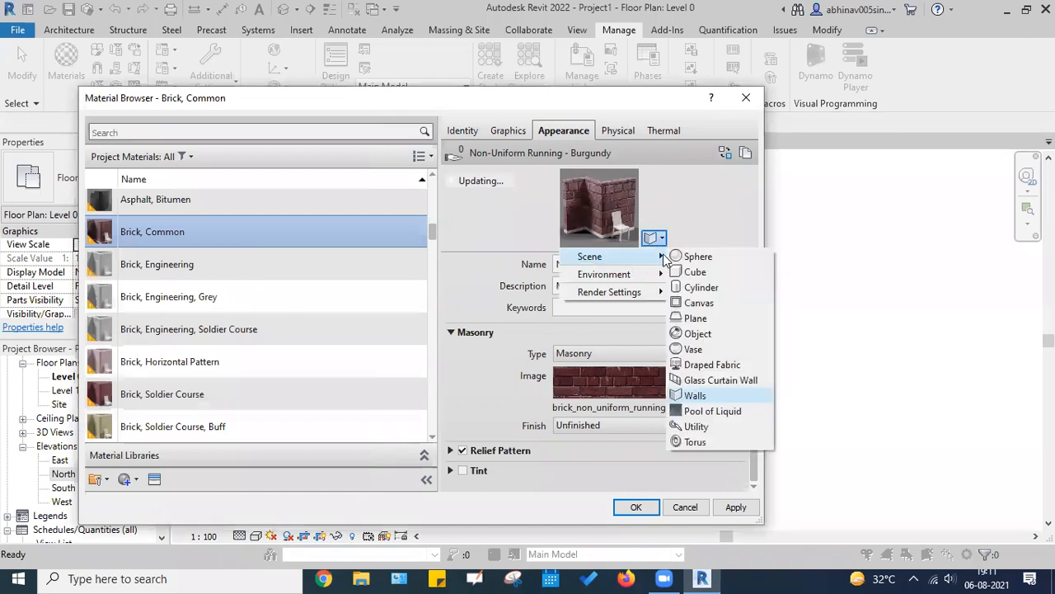
left_click(599, 214)
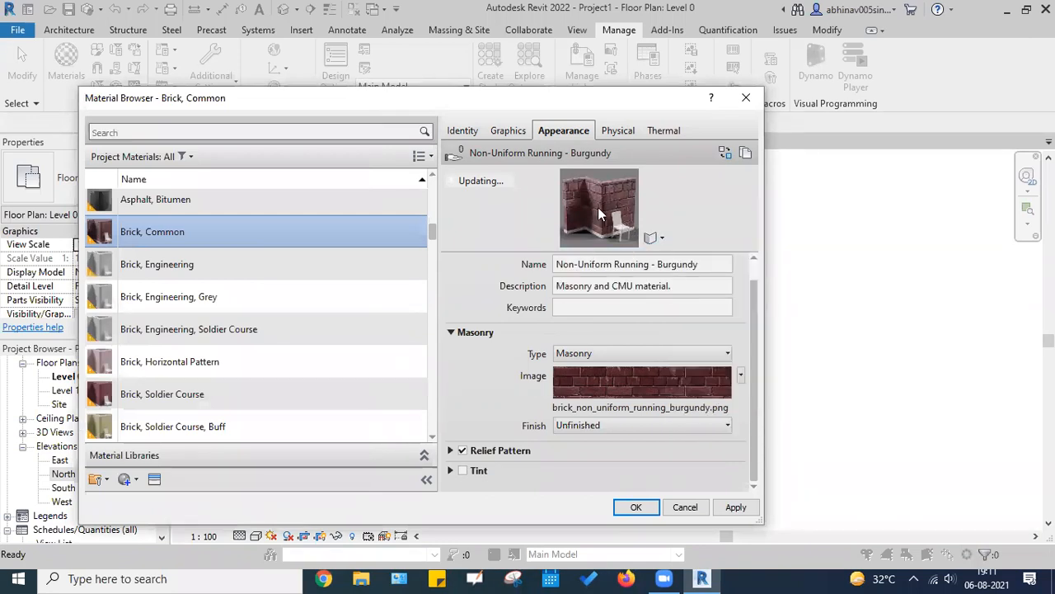
Step: Reopen the brick image texture and set its sample size width to 1000 mm, followed by its height to 1000 mm
left_click(586, 379)
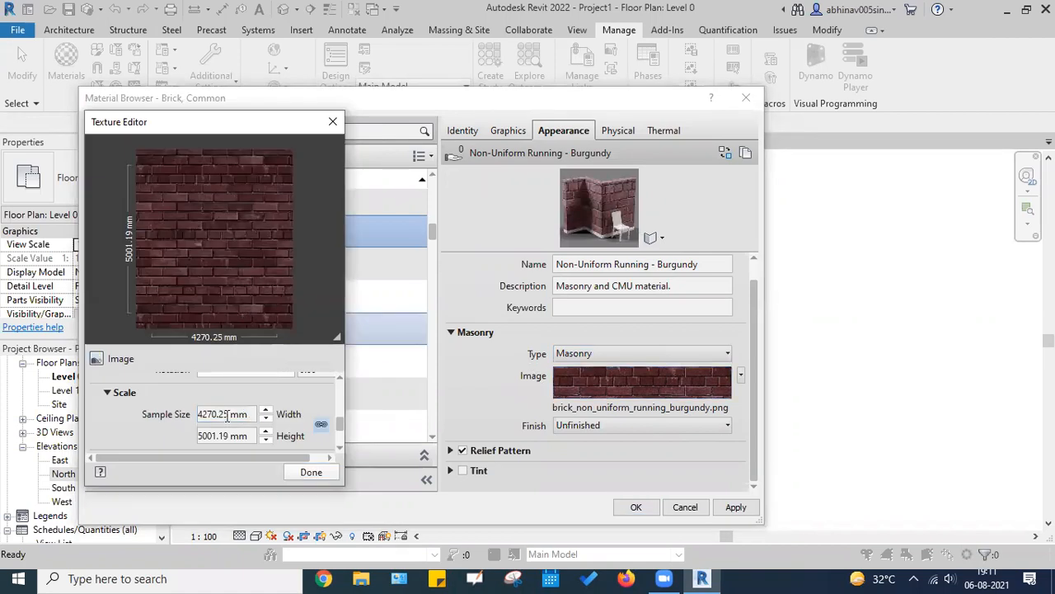
left_click_drag(251, 413, 184, 401)
left_click_drag(254, 412, 186, 411)
key("ctrl+a")
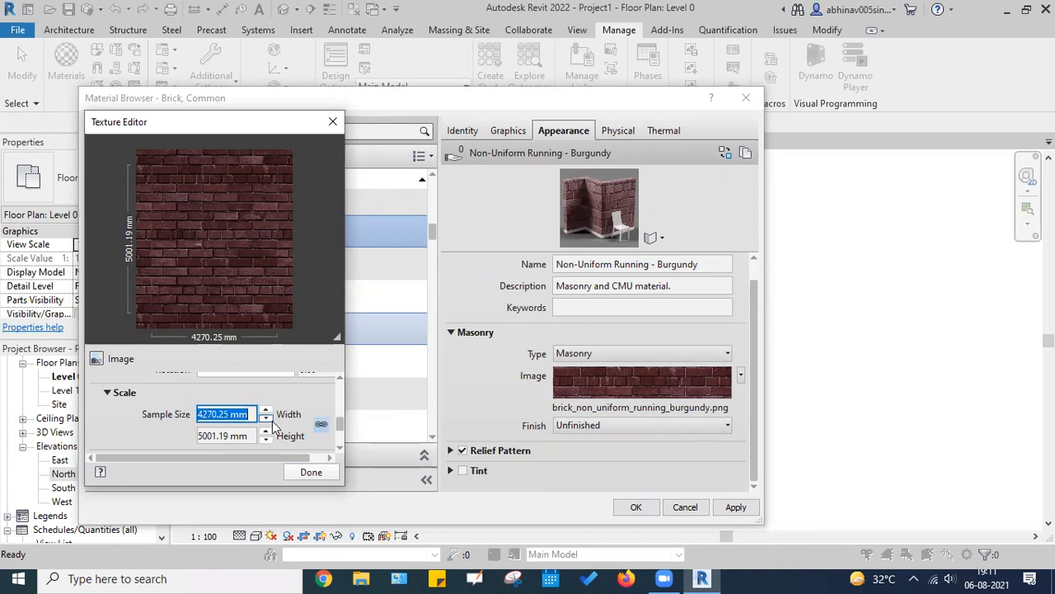
type("1000")
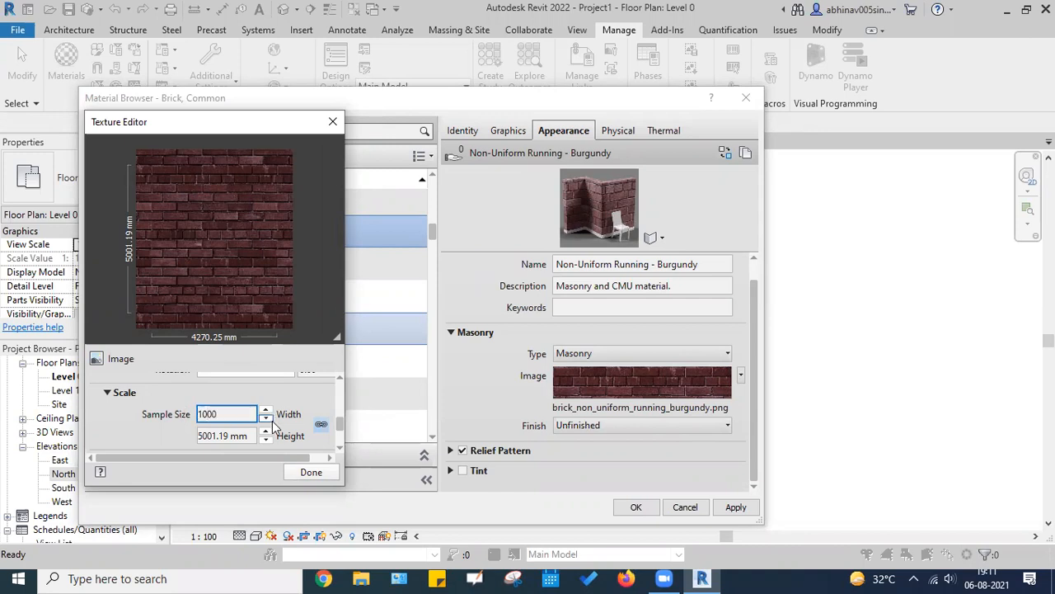
key("Tab")
type("1000")
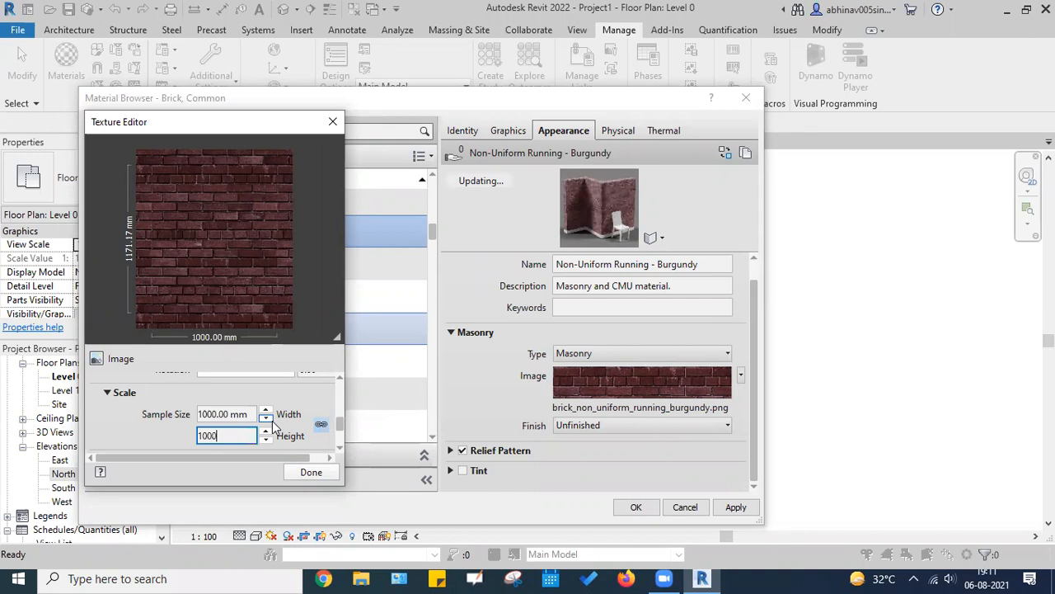
key("Tab")
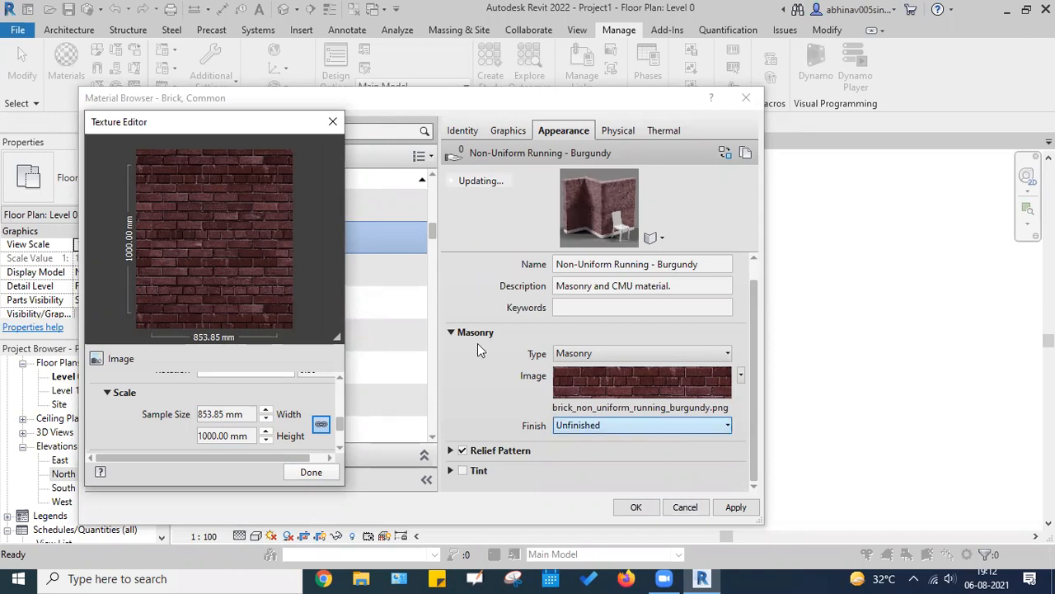
Step: Try the CMU type for the brick appearance and set it back to Masonry
left_click(590, 355)
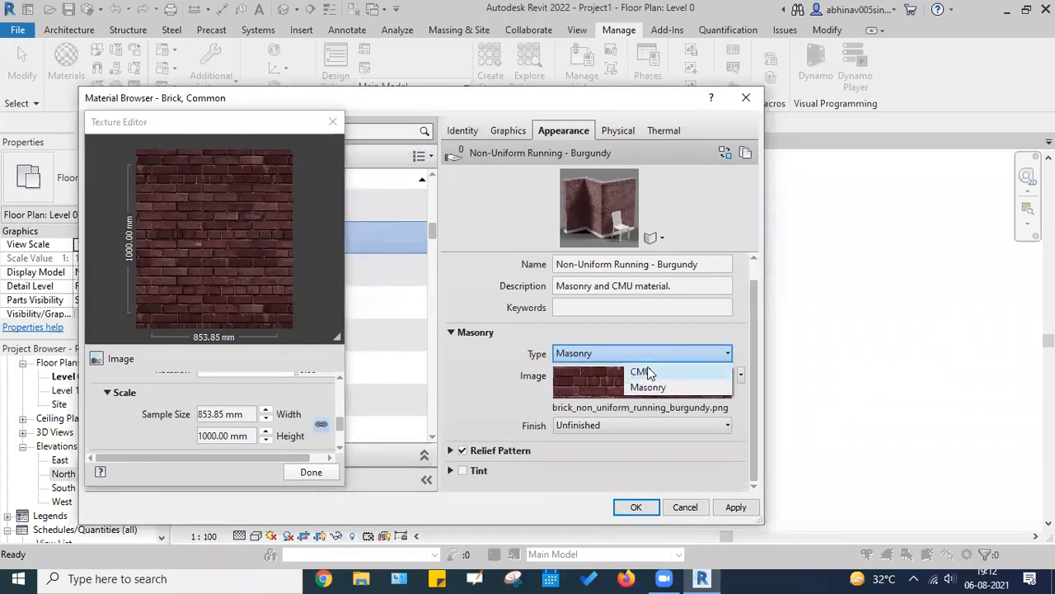
left_click(604, 353)
left_click(604, 353)
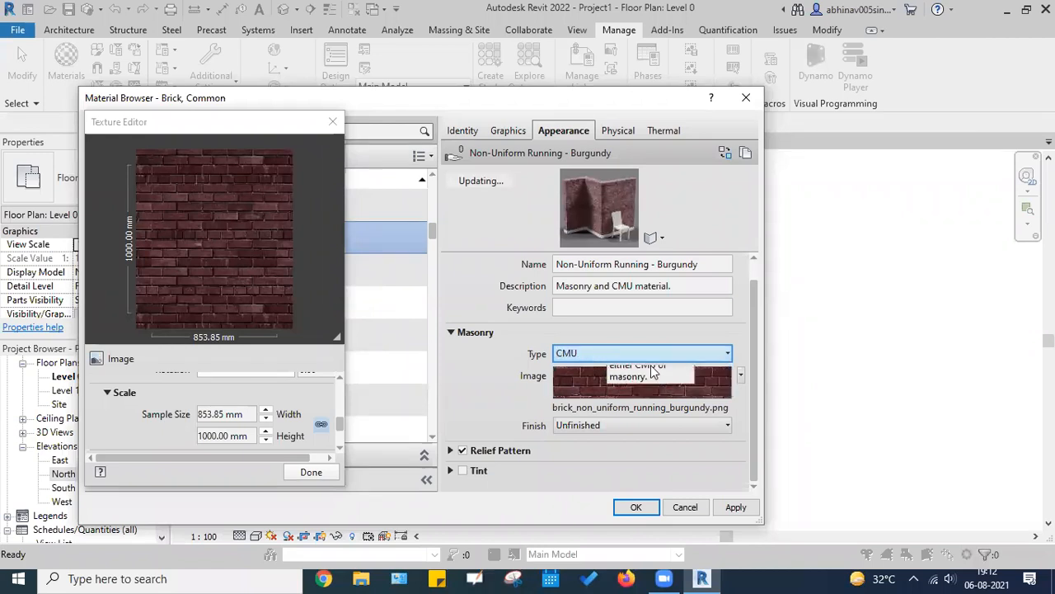
left_click(651, 387)
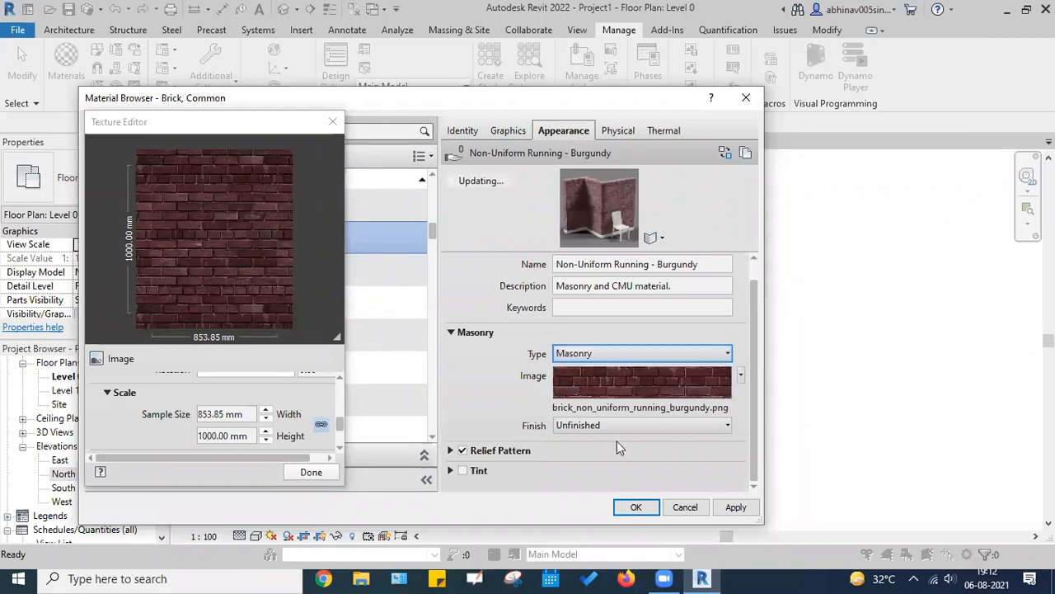
Step: Try the Glossy and Matte finishes on the brick appearance and set the finish back to Unfinished
left_click(672, 427)
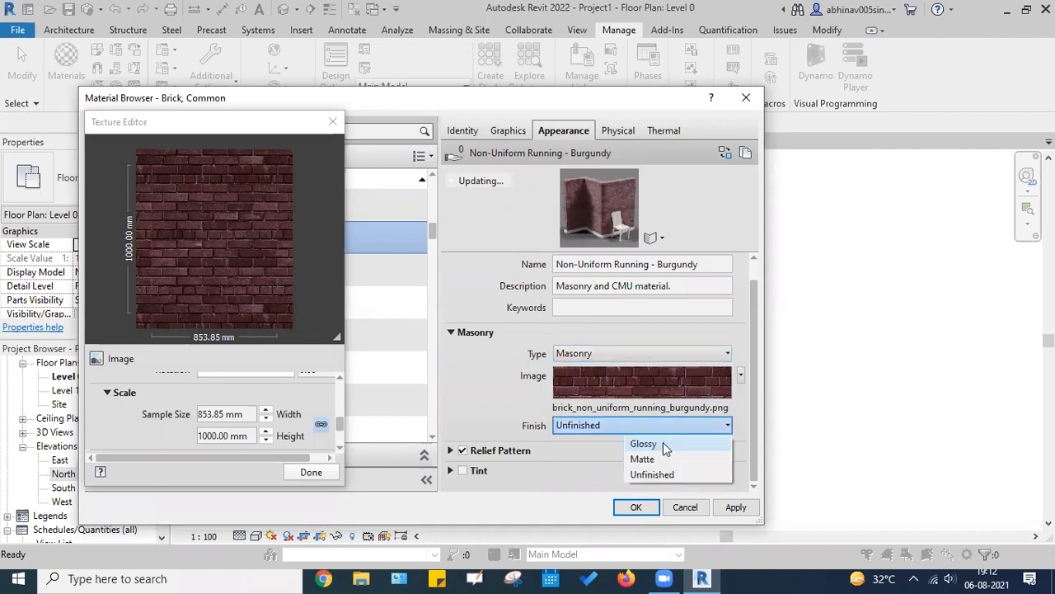
left_click(664, 440)
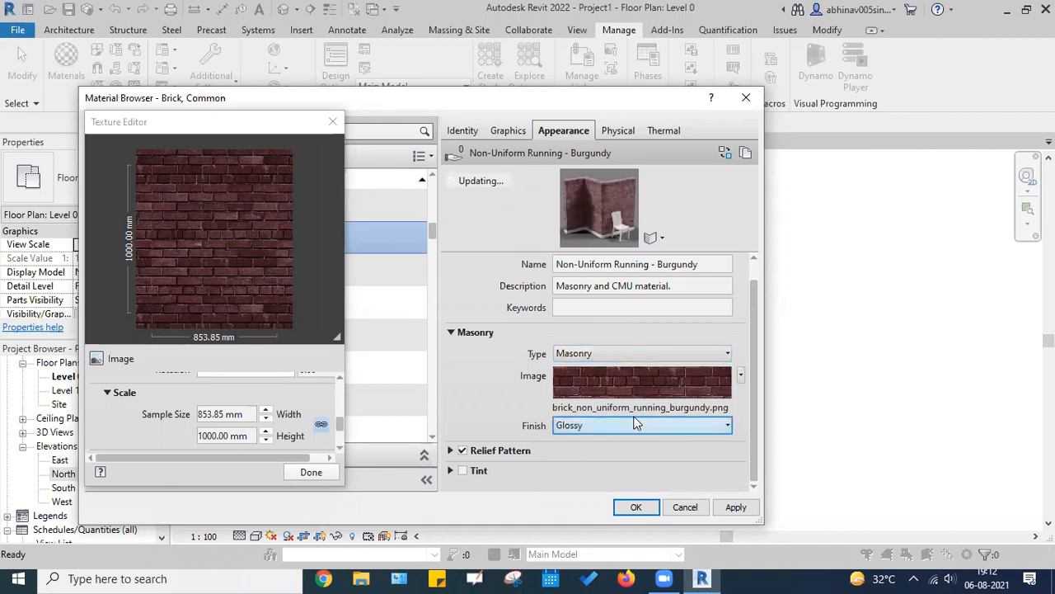
left_click(645, 460)
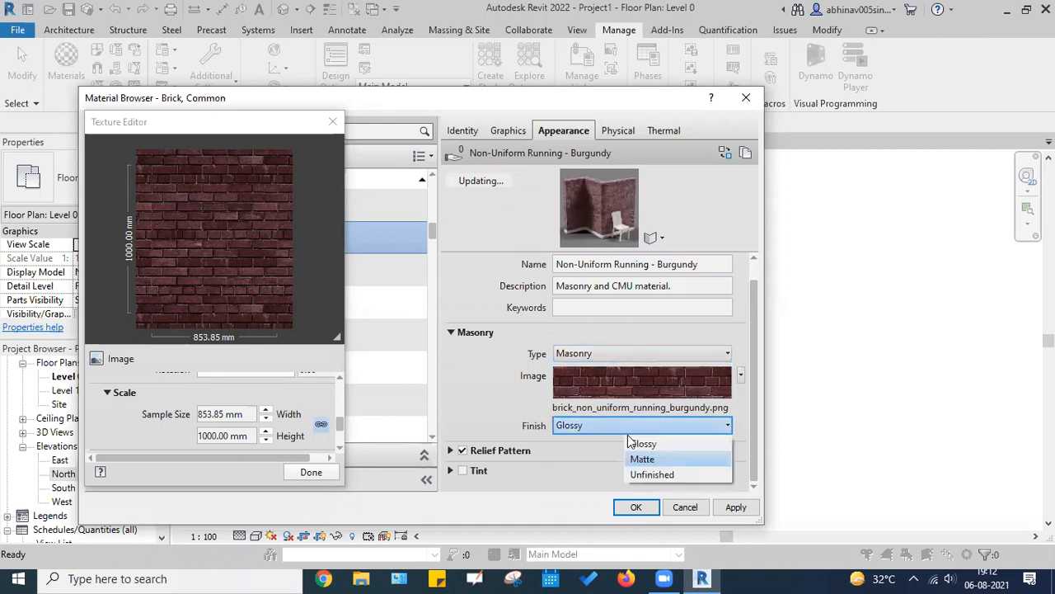
left_click(624, 424)
left_click(657, 473)
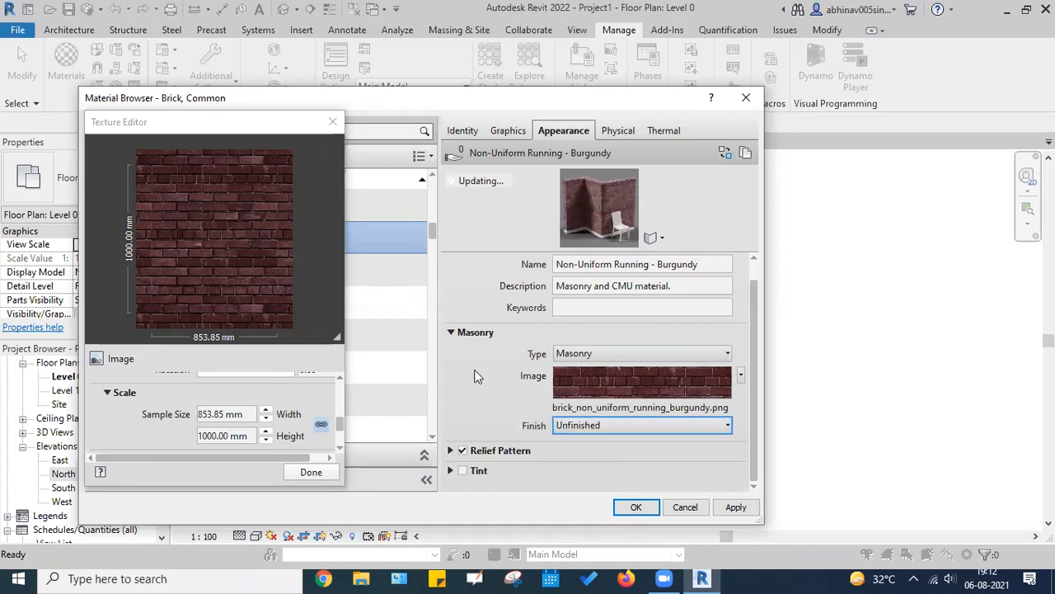
Step: Examine the relief pattern settings and the physical and thermal properties of Brick, Common
left_click(451, 450)
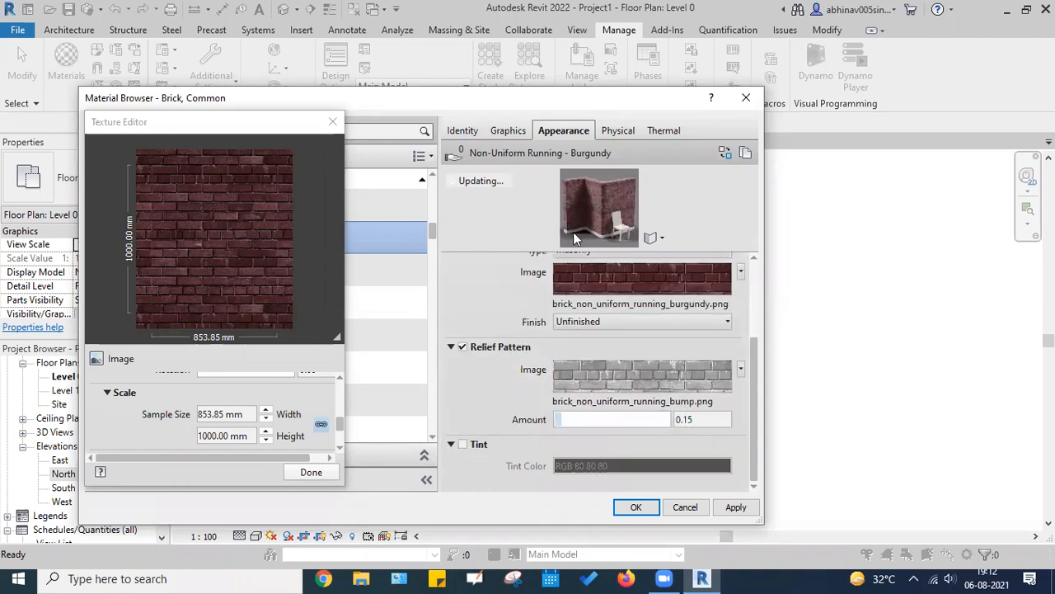
left_click(616, 130)
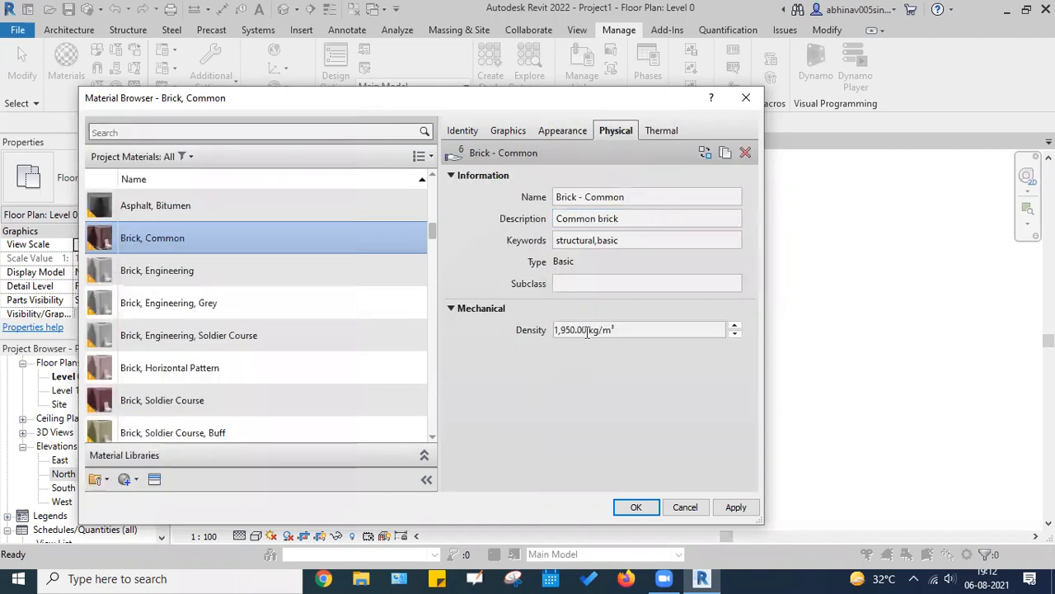
left_click(670, 132)
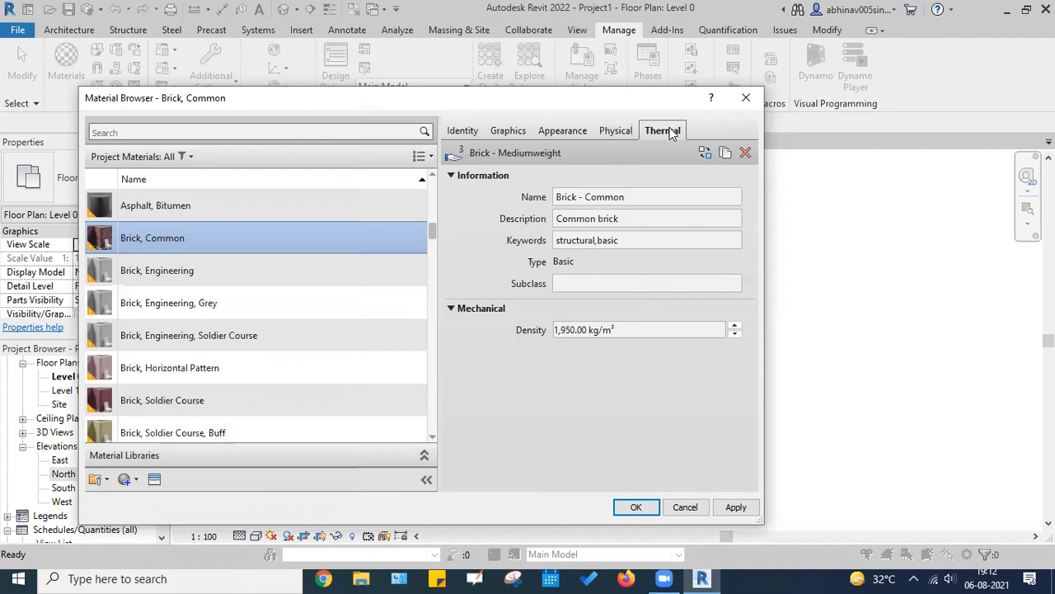
scroll(464, 311, "down", 3)
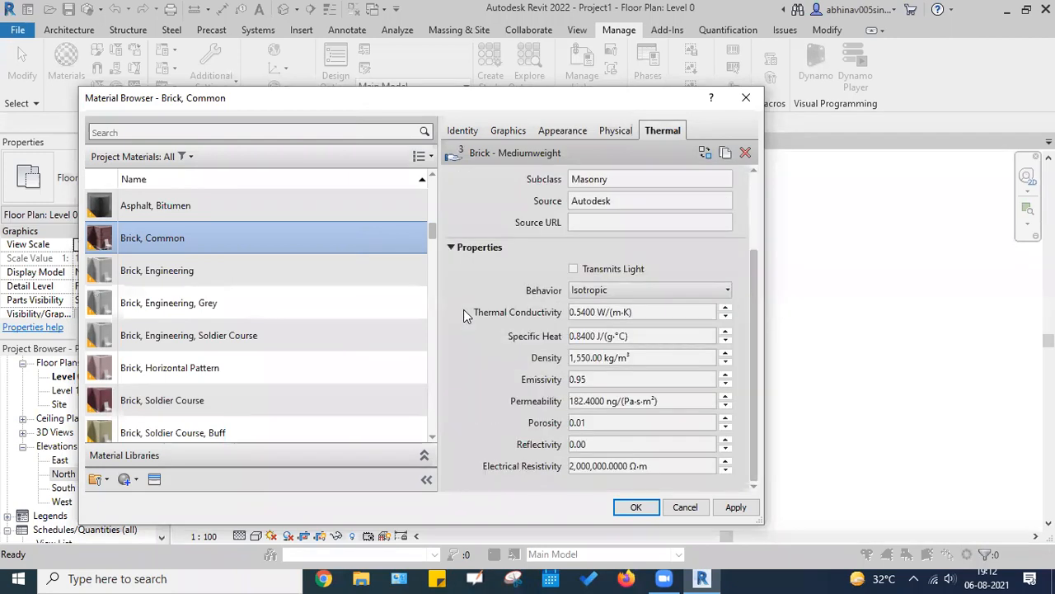
scroll(465, 314, "up", 1)
scroll(464, 316, "up", 3)
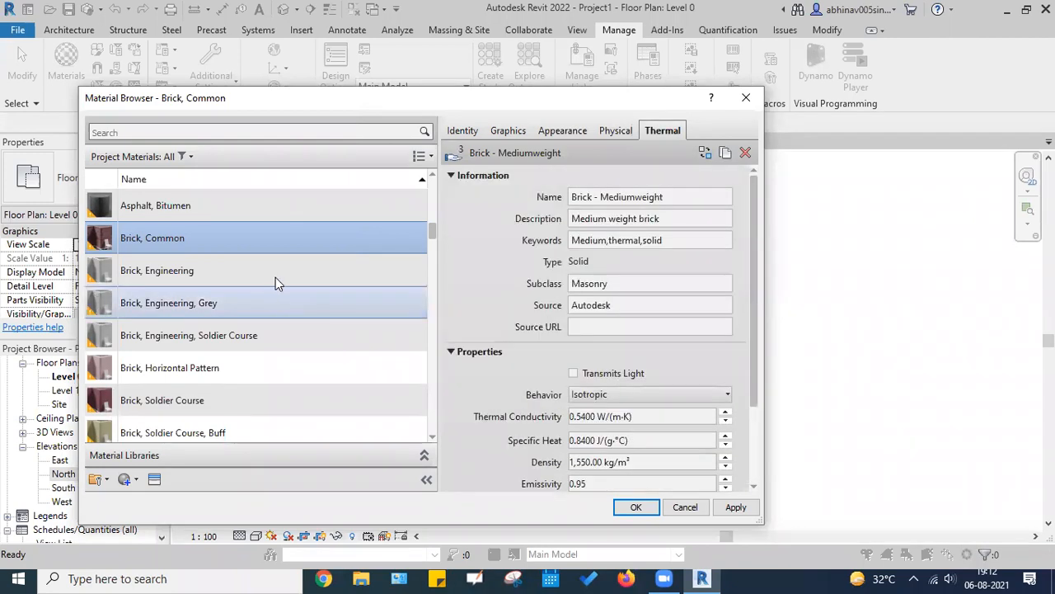
Step: Select the Air material to view its thermal properties and browse the full list of project materials
scroll(279, 272, "up", 6)
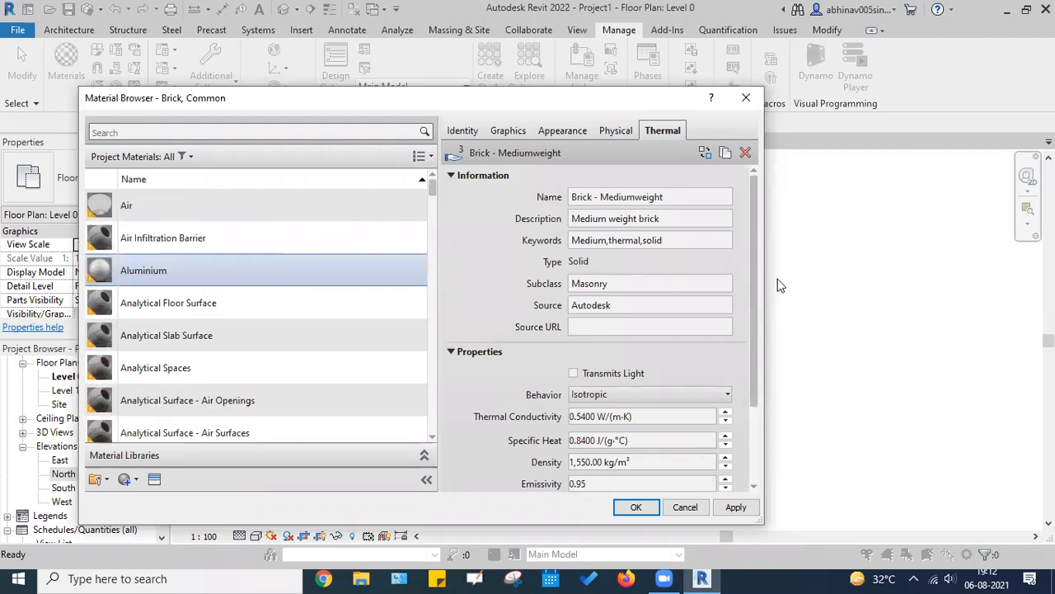
left_click(239, 207)
scroll(503, 328, "down", 1)
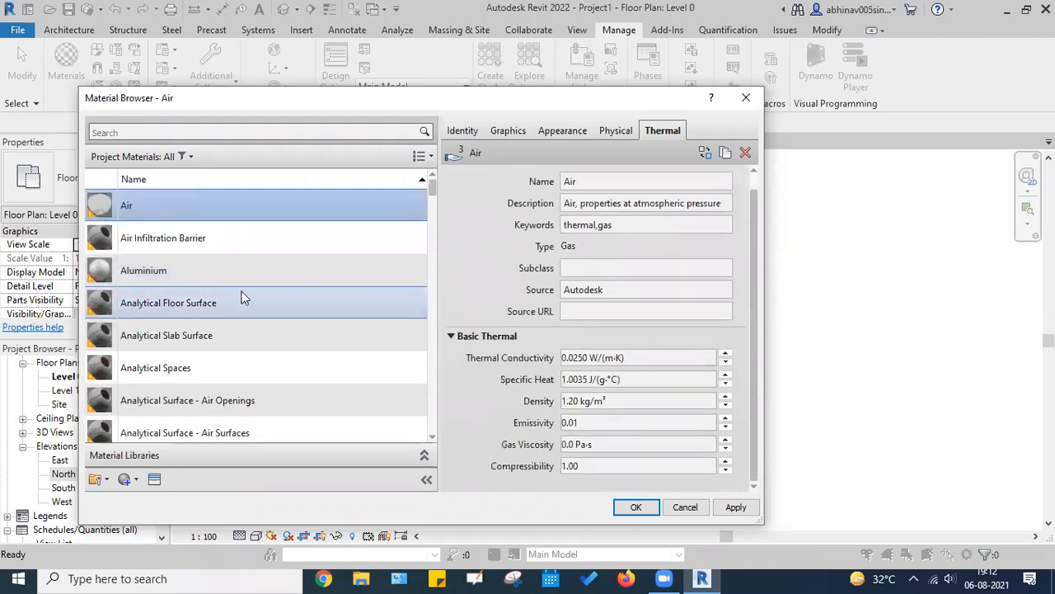
scroll(246, 300, "down", 4)
scroll(259, 328, "down", 15)
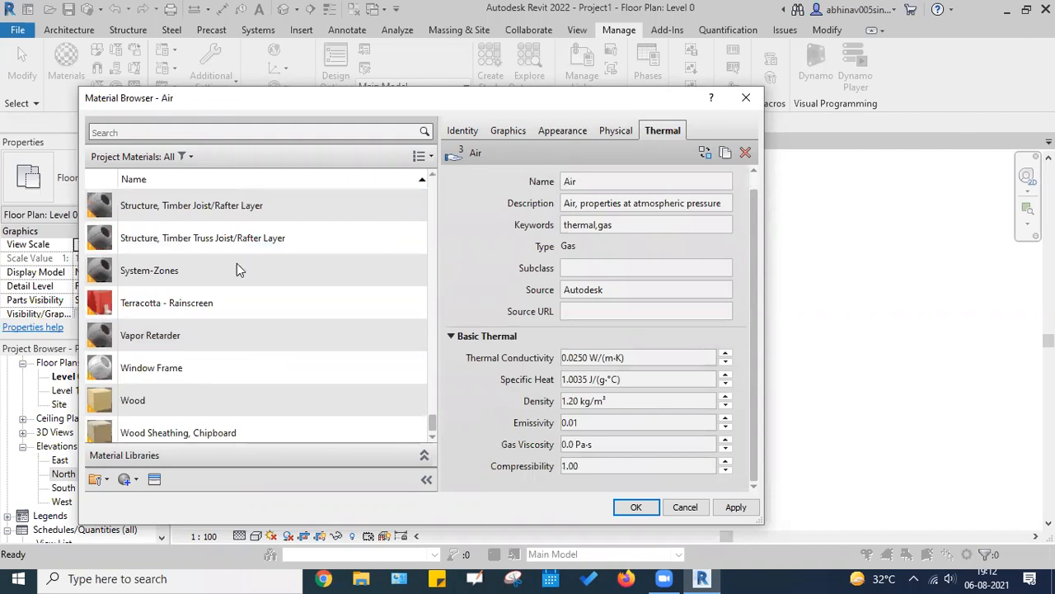
scroll(237, 263, "up", 15)
Step: Filter the project materials by Concrete, Gas and Generic in turn and look through each list
left_click(189, 156)
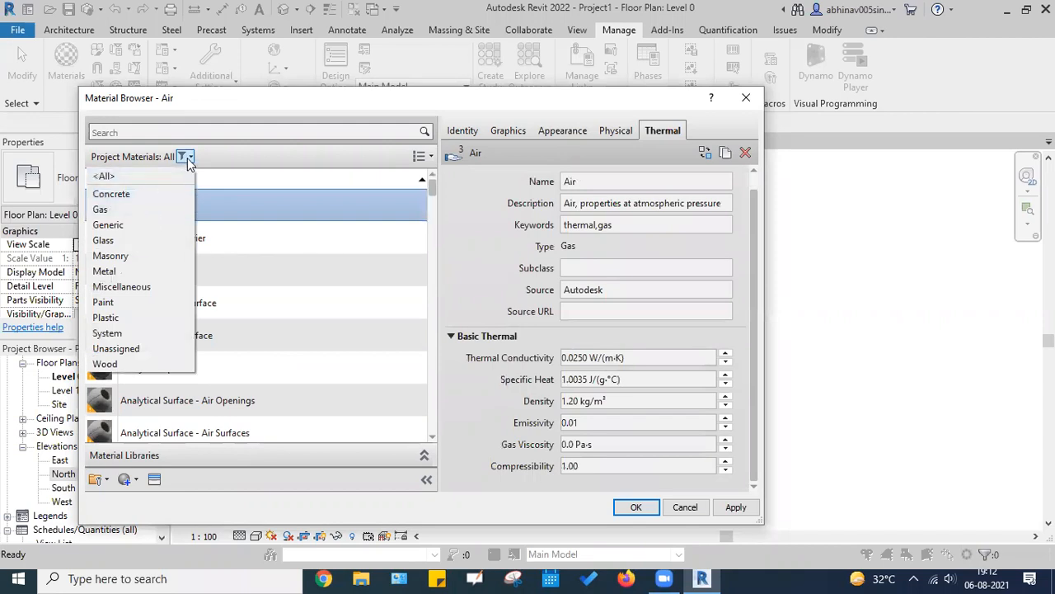
left_click(163, 193)
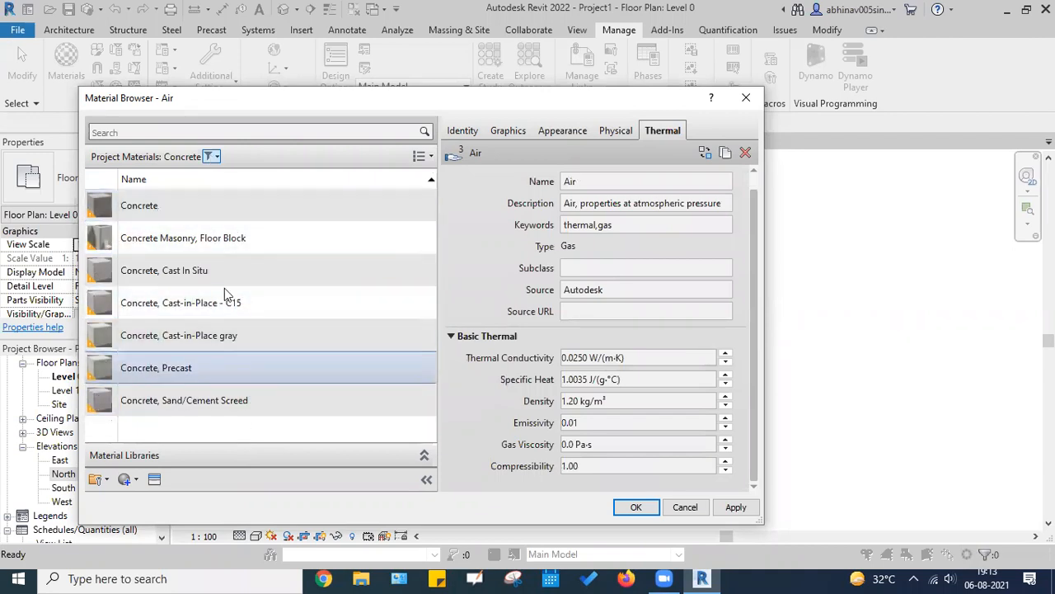
left_click(212, 161)
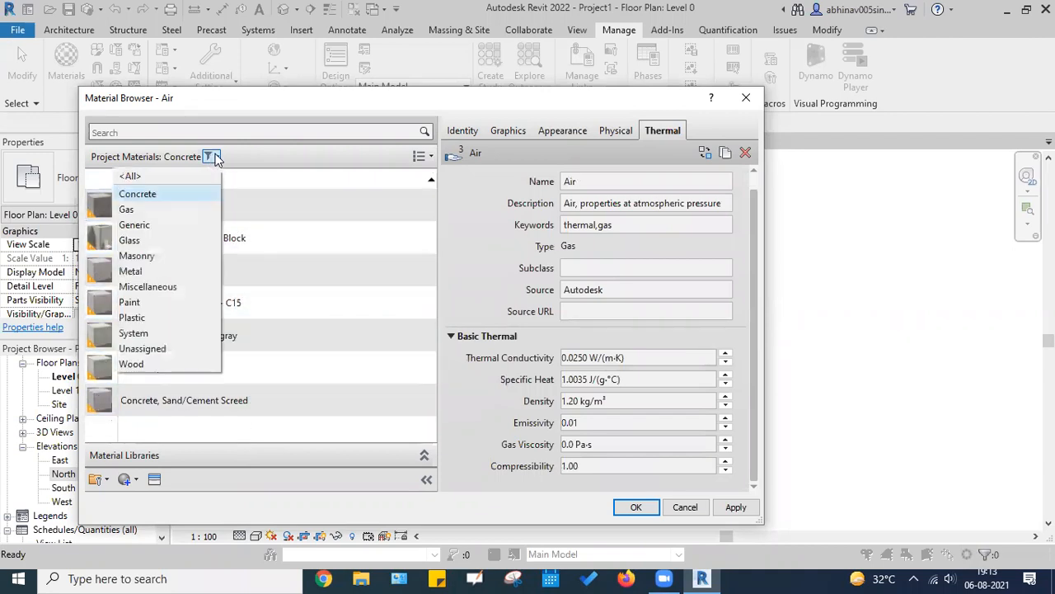
left_click(171, 207)
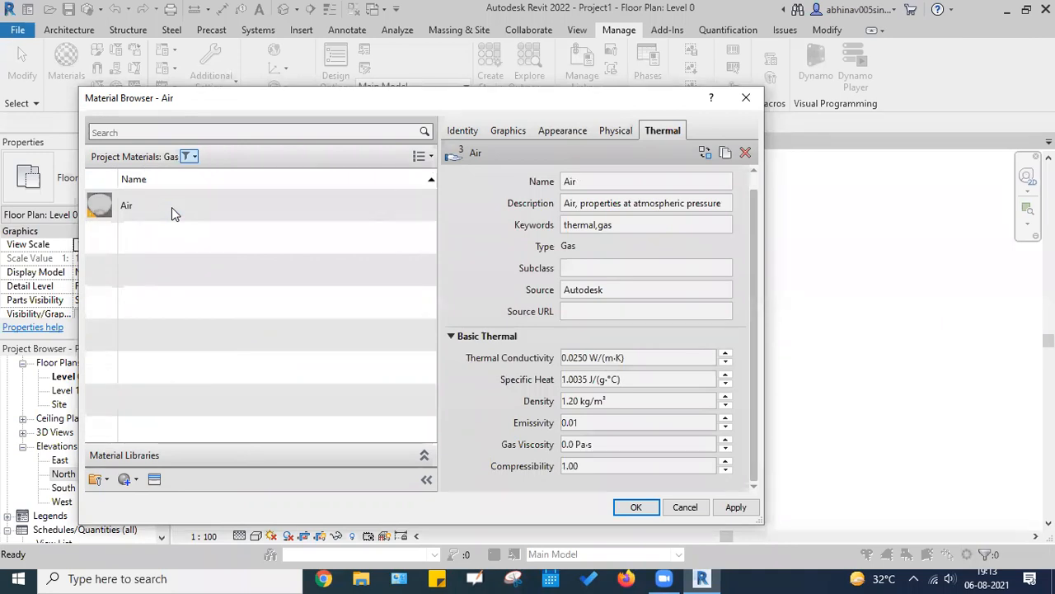
left_click(195, 155)
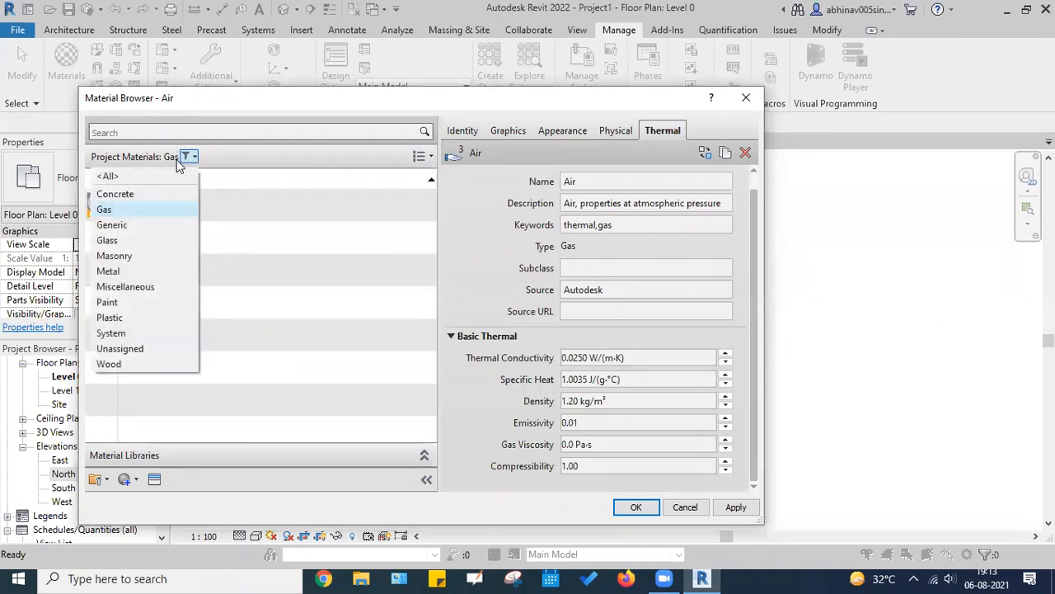
left_click(133, 225)
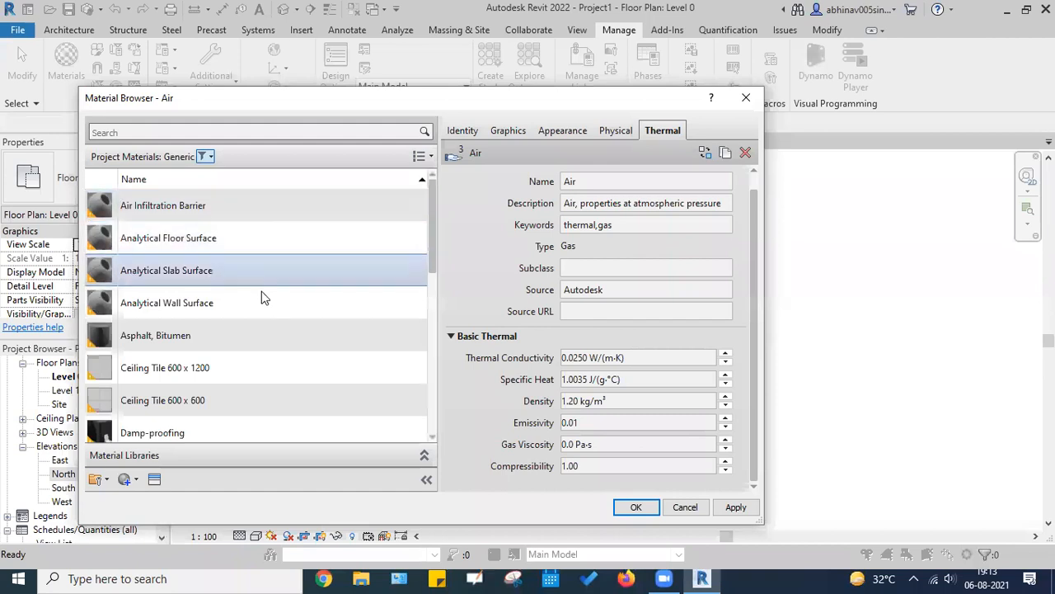
scroll(263, 300, "down", 5)
scroll(263, 300, "up", 4)
scroll(263, 300, "up", 1)
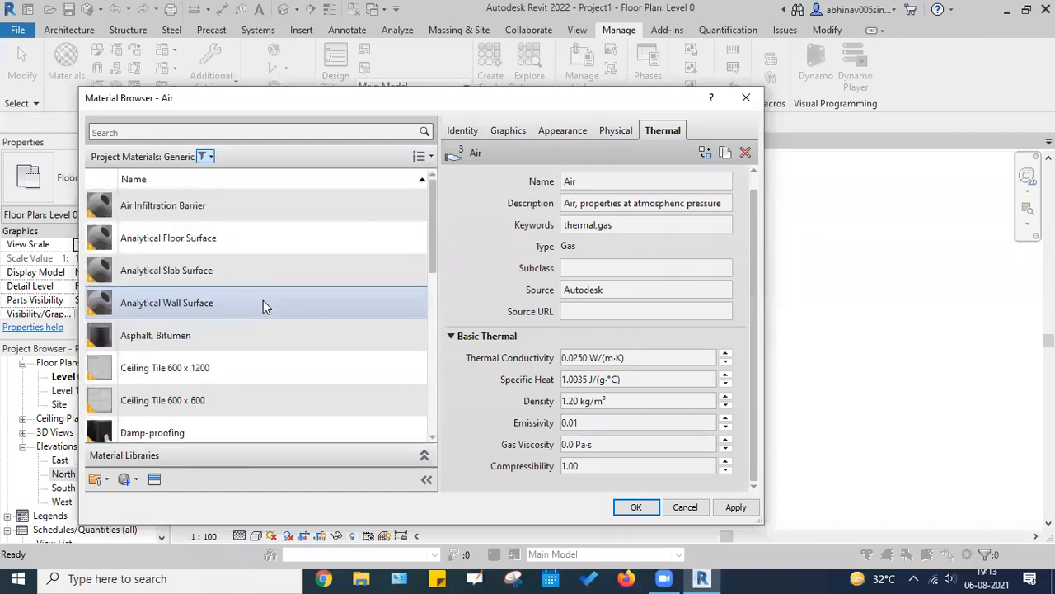
Step: Filter the project materials by Glass, Masonry and Metal in turn to view each category
left_click(204, 156)
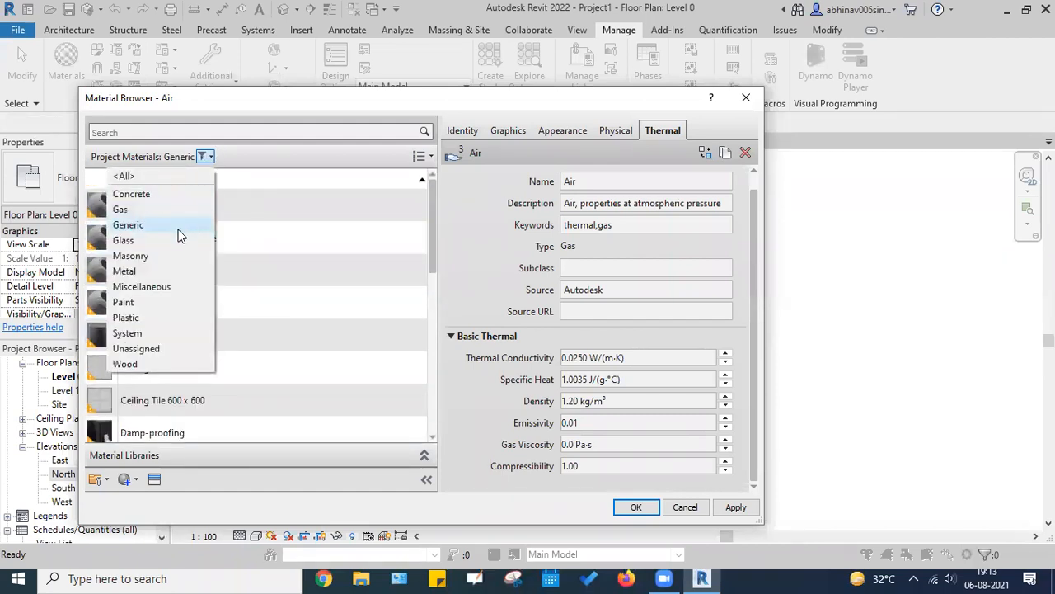
left_click(175, 239)
left_click(201, 154)
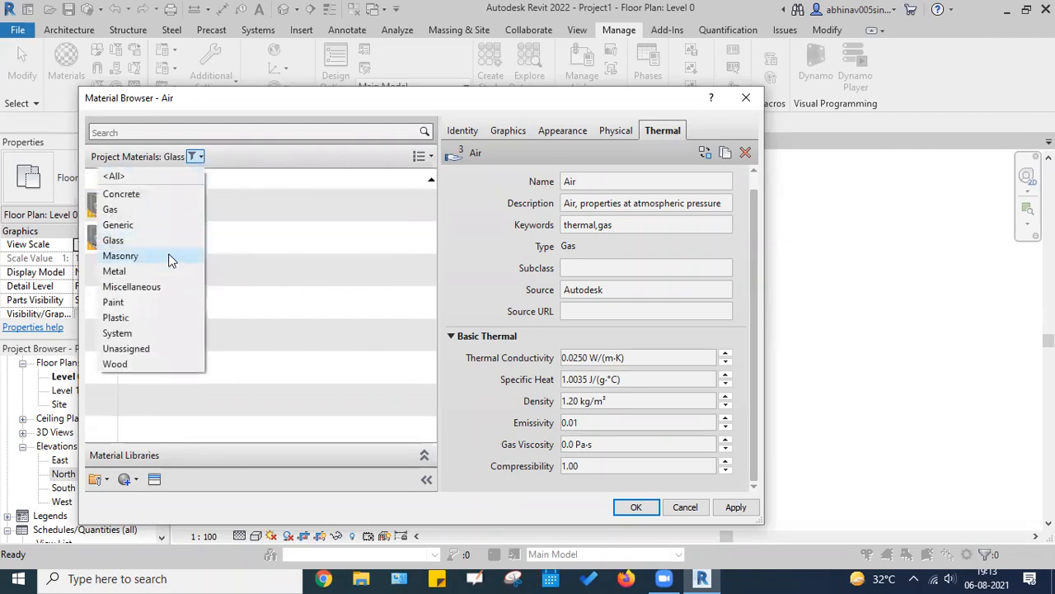
left_click(172, 256)
left_click(206, 157)
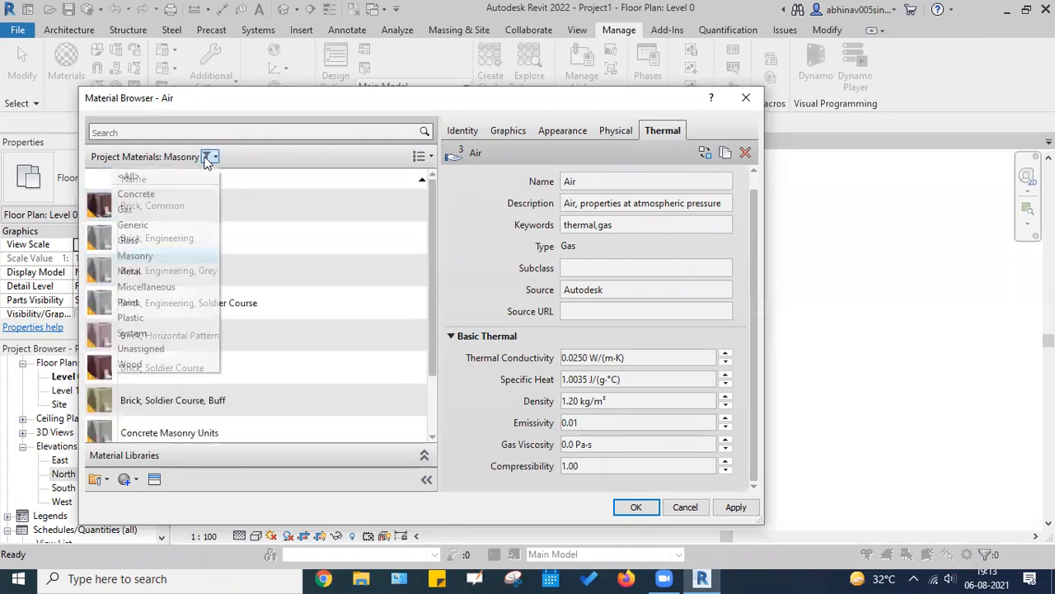
left_click(170, 270)
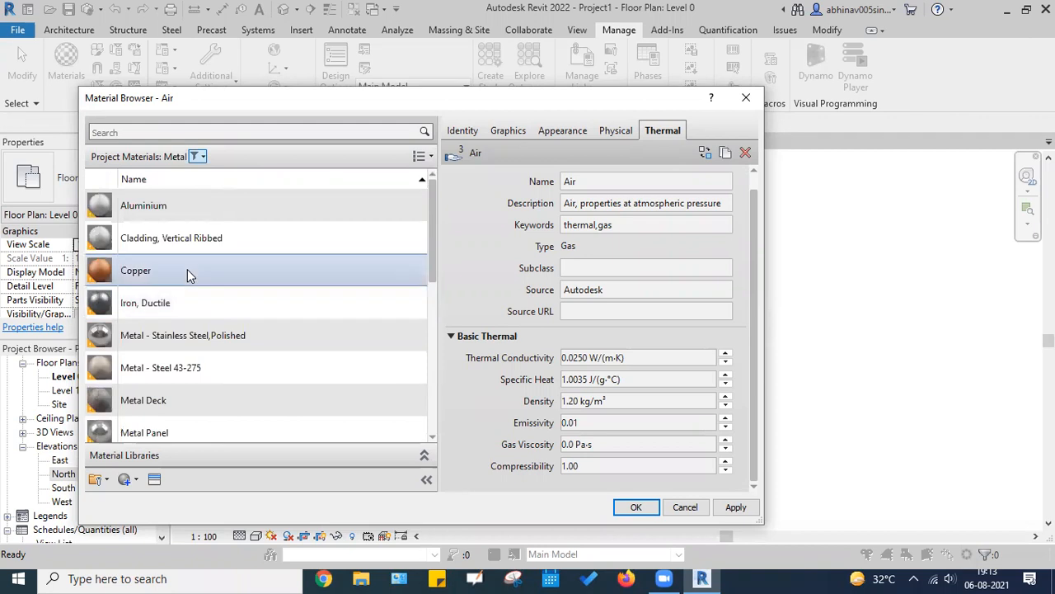
left_click(200, 158)
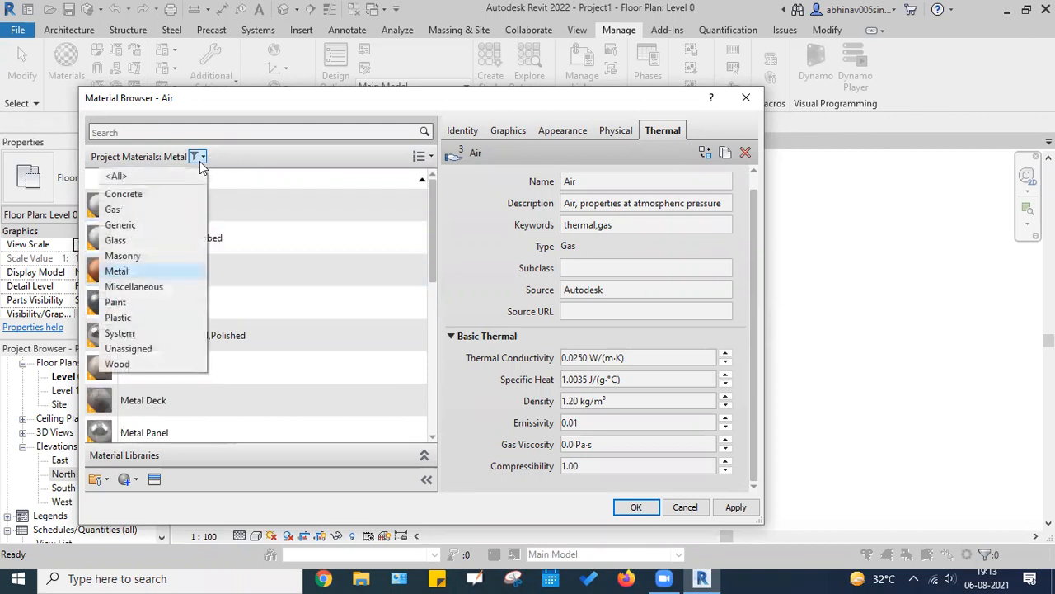
Step: Filter the project materials to review the Miscellaneous category and then the Plastic category
left_click(185, 286)
scroll(223, 288, "down", 3)
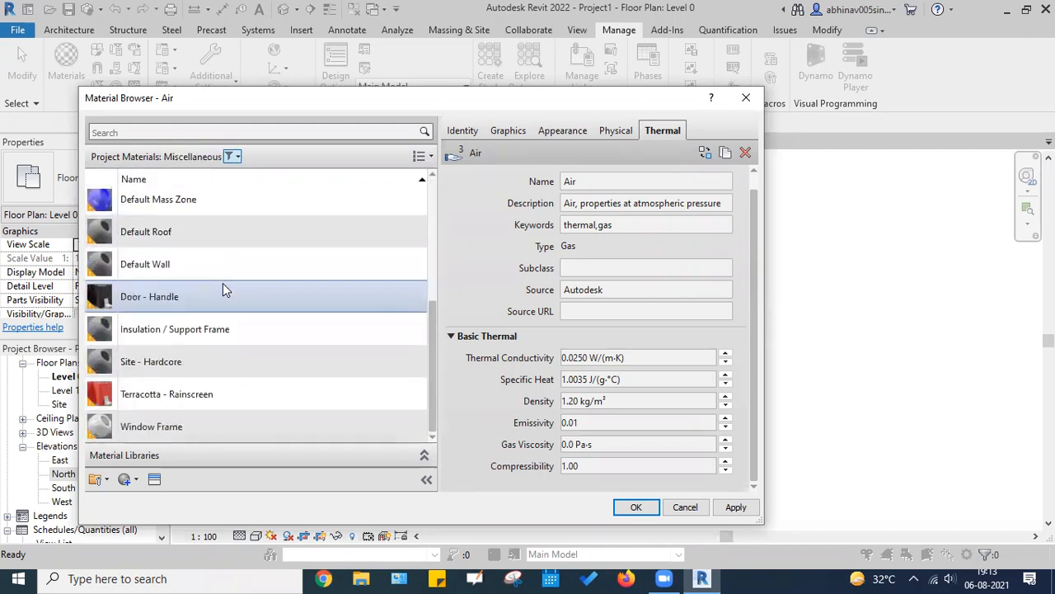
scroll(223, 288, "up", 3)
left_click(232, 156)
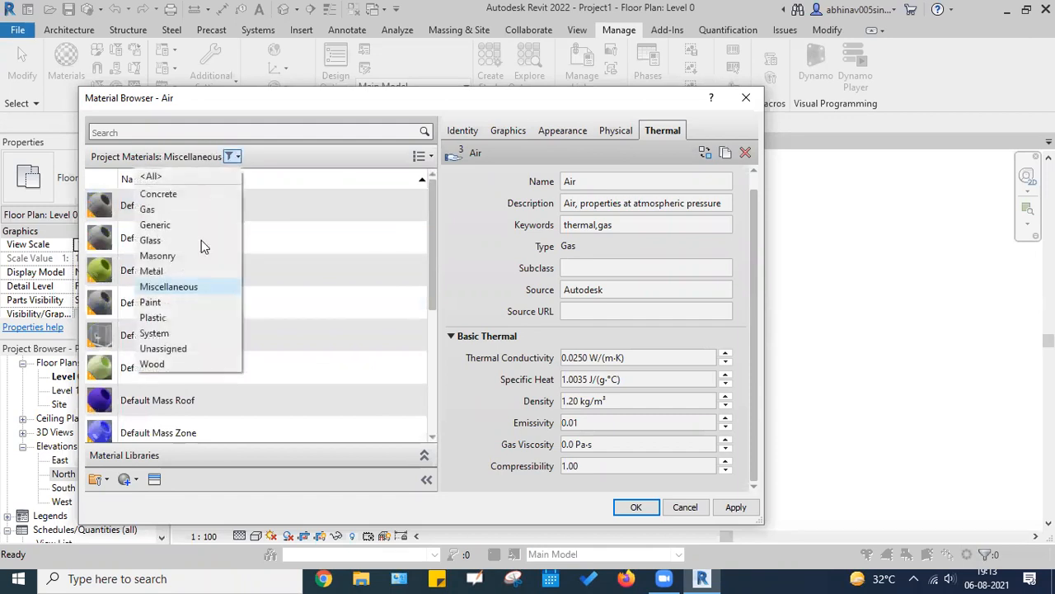
left_click(191, 314)
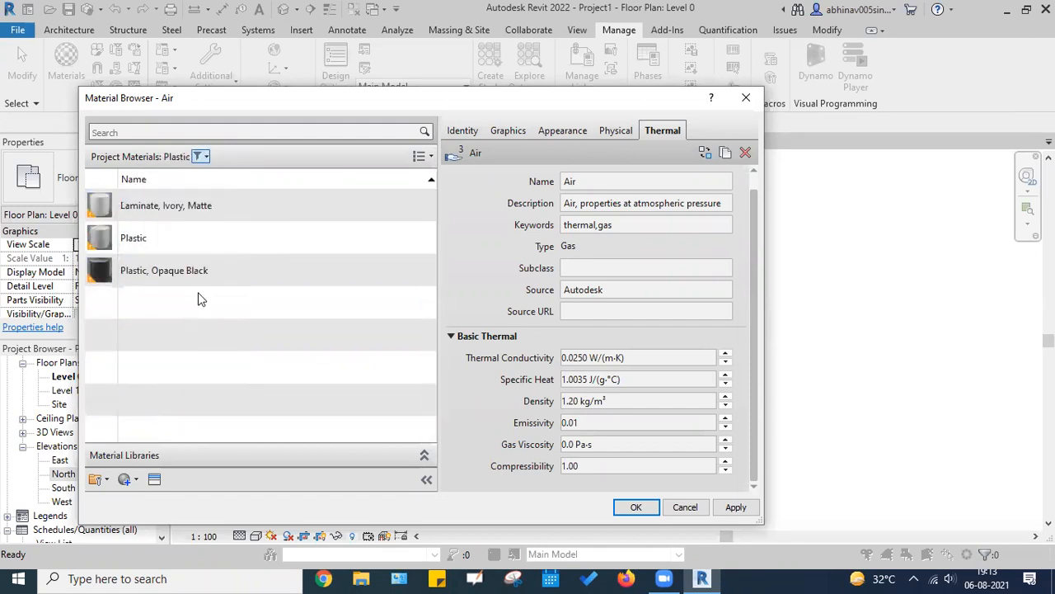
Step: Review the project materials filtered by Unassigned and by Wood, and reset the filter to <All>
left_click(206, 157)
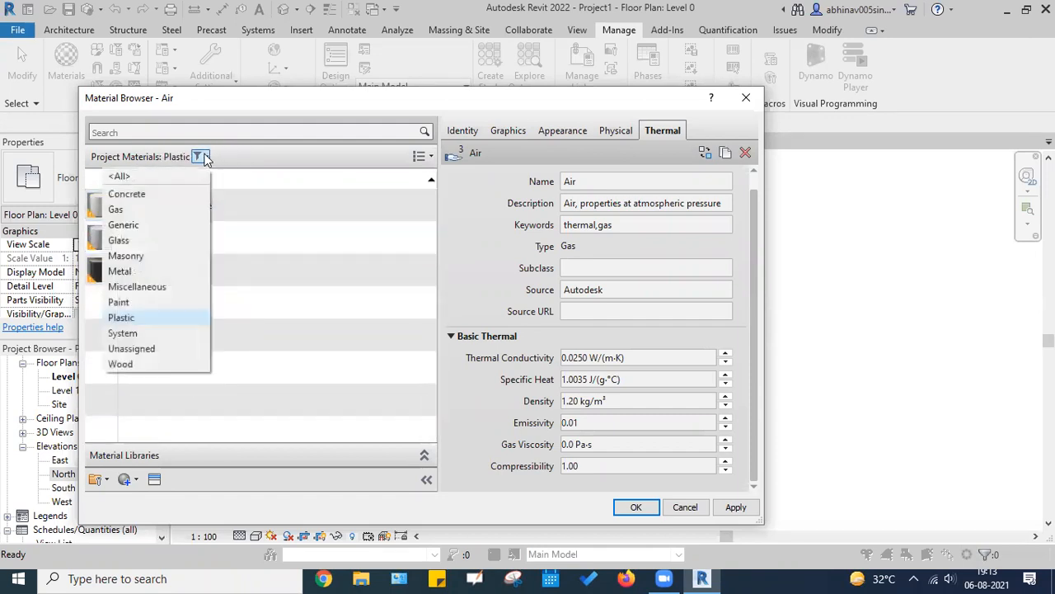
left_click(156, 353)
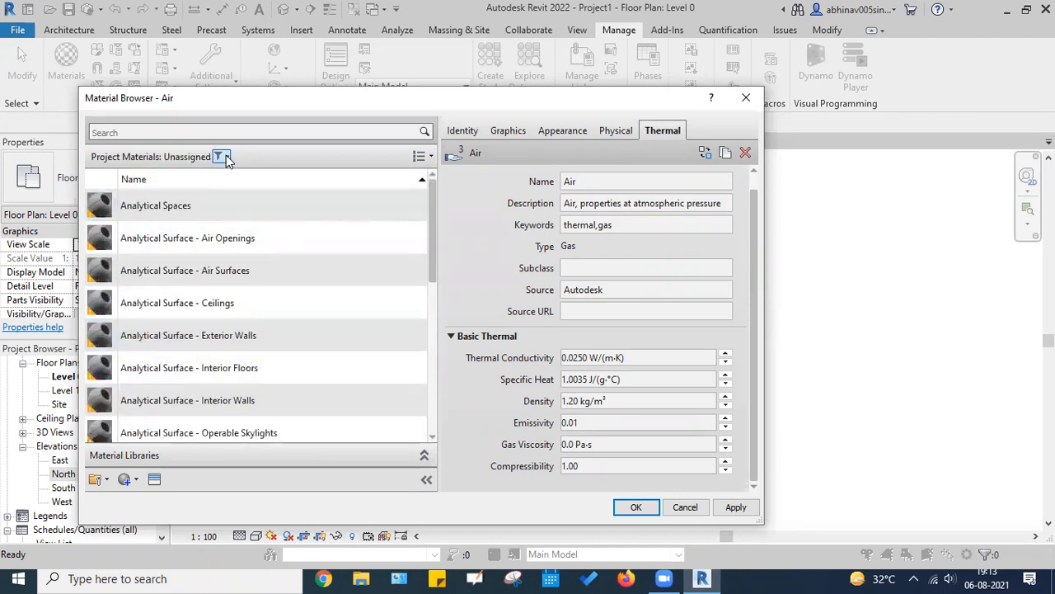
left_click(226, 156)
left_click(174, 363)
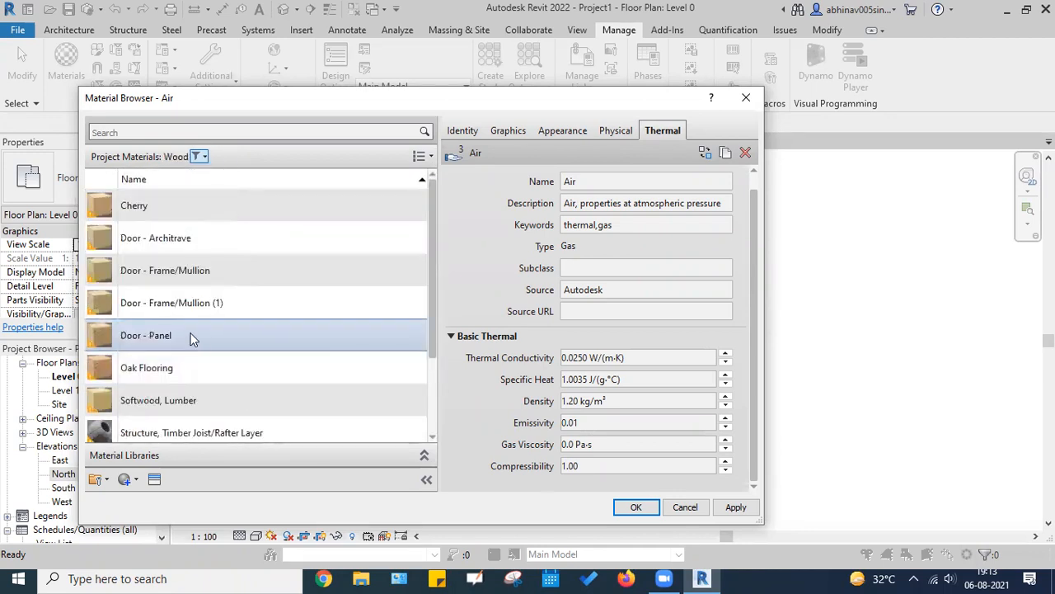
left_click(198, 156)
left_click(163, 171)
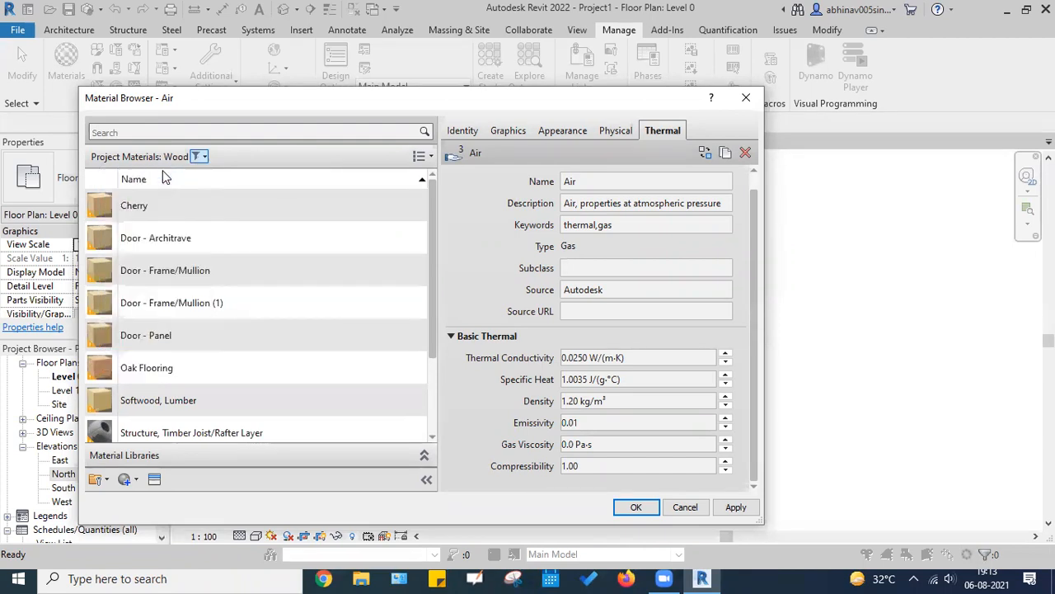
Step: Display the project materials in Thumbnail View and browse through them
left_click(421, 156)
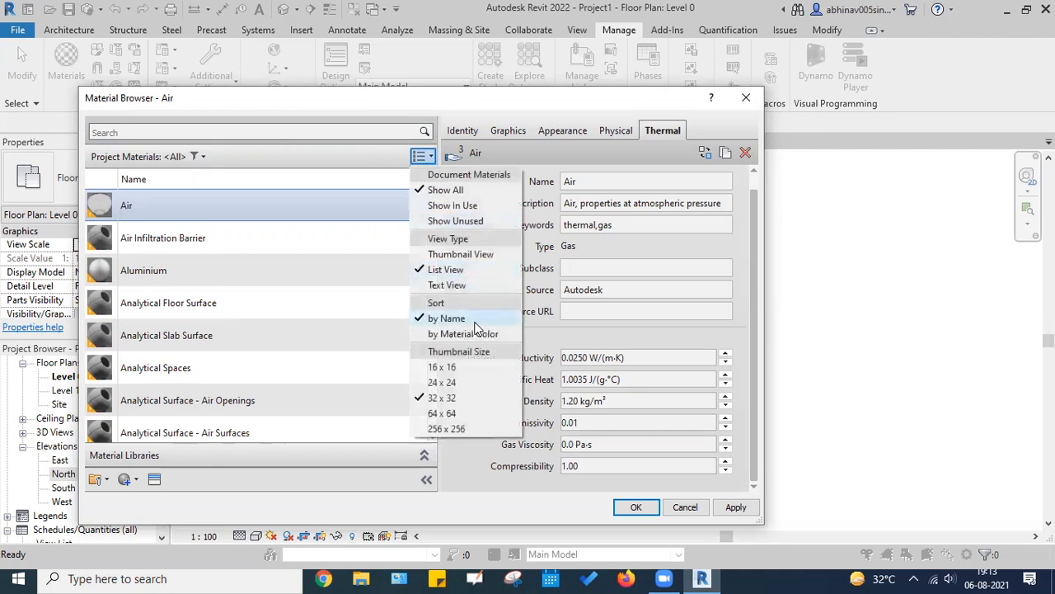
left_click(450, 256)
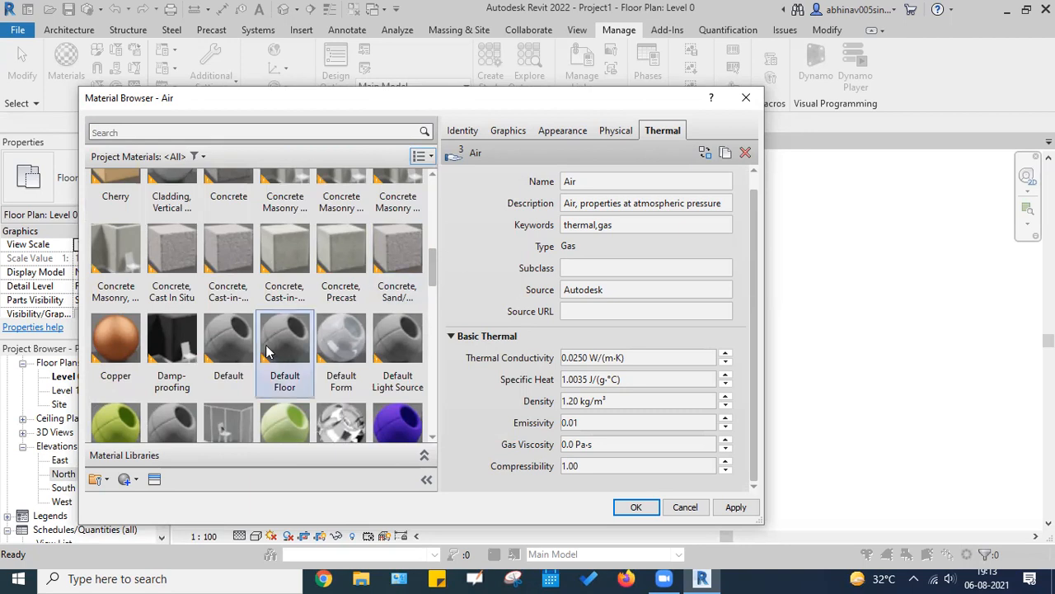
scroll(243, 256, "up", 5)
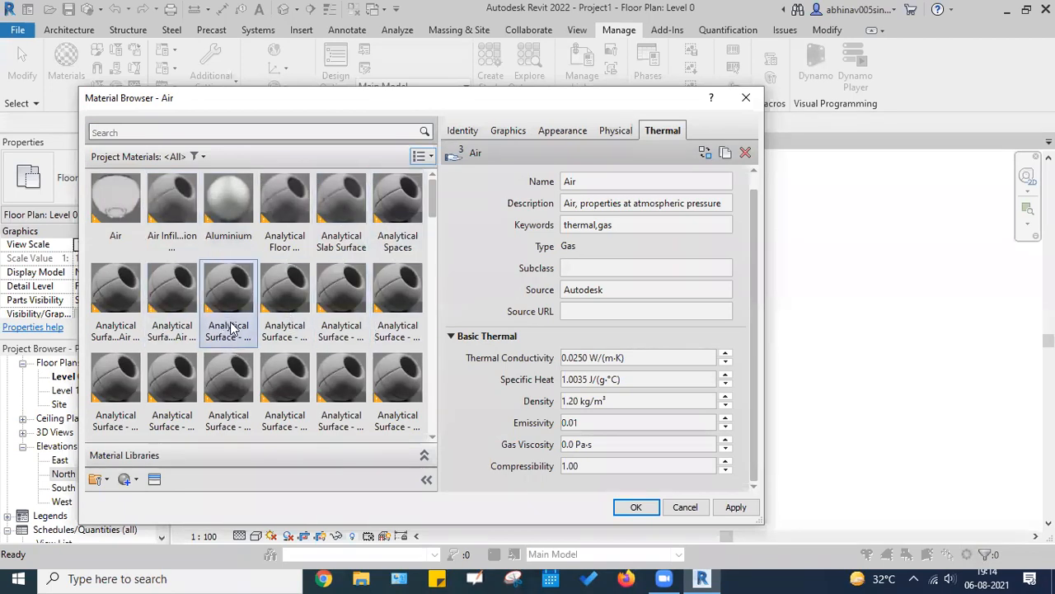
scroll(225, 326, "down", 15)
scroll(231, 328, "up", 15)
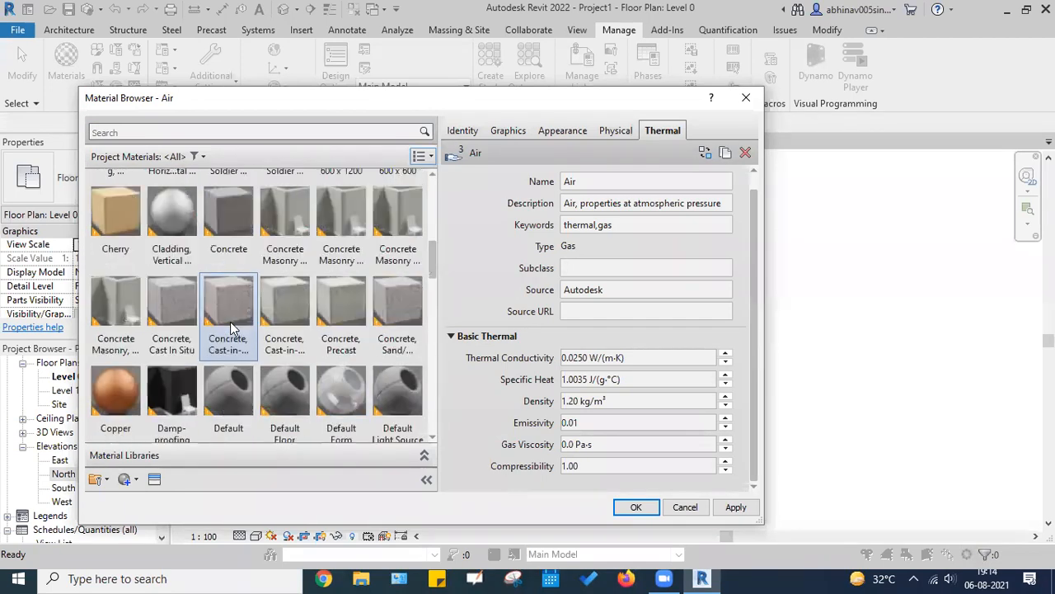
Step: Switch the material list to List View and on to Text View, and browse the plain material names
left_click(424, 158)
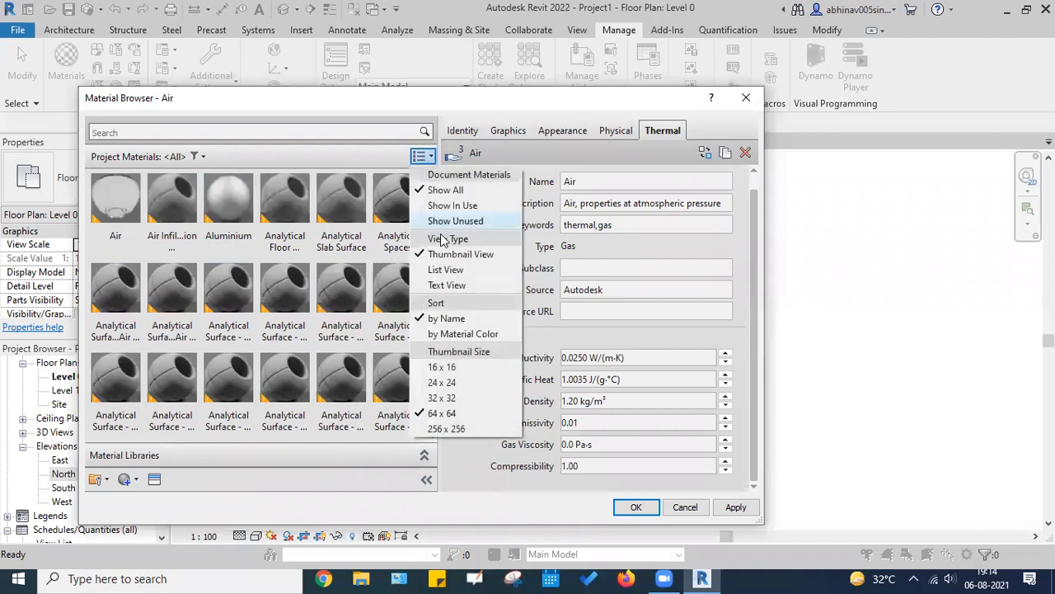
left_click(439, 269)
left_click(419, 157)
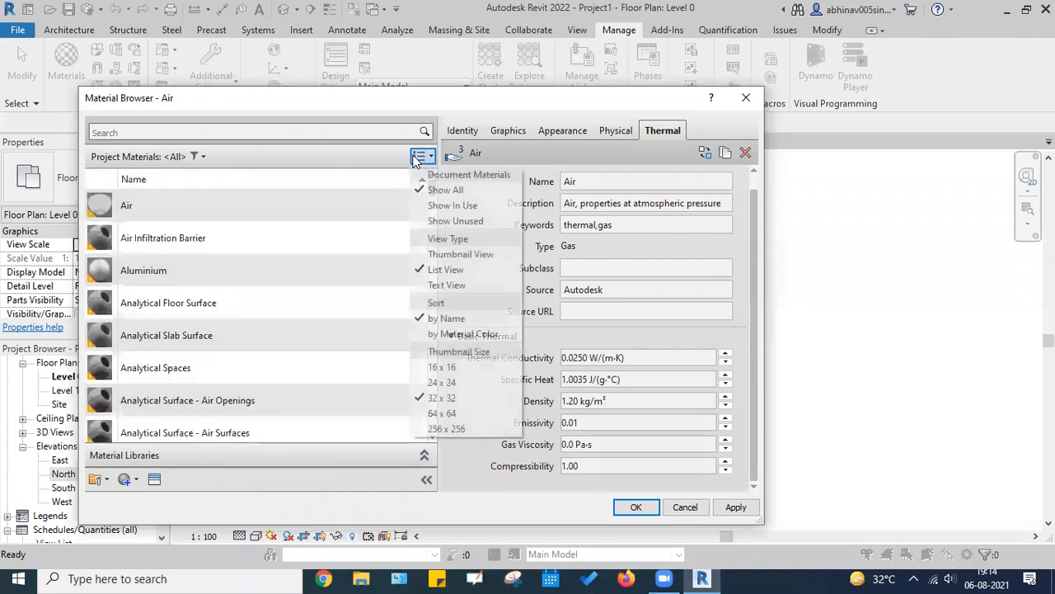
left_click(432, 279)
scroll(159, 286, "down", 10)
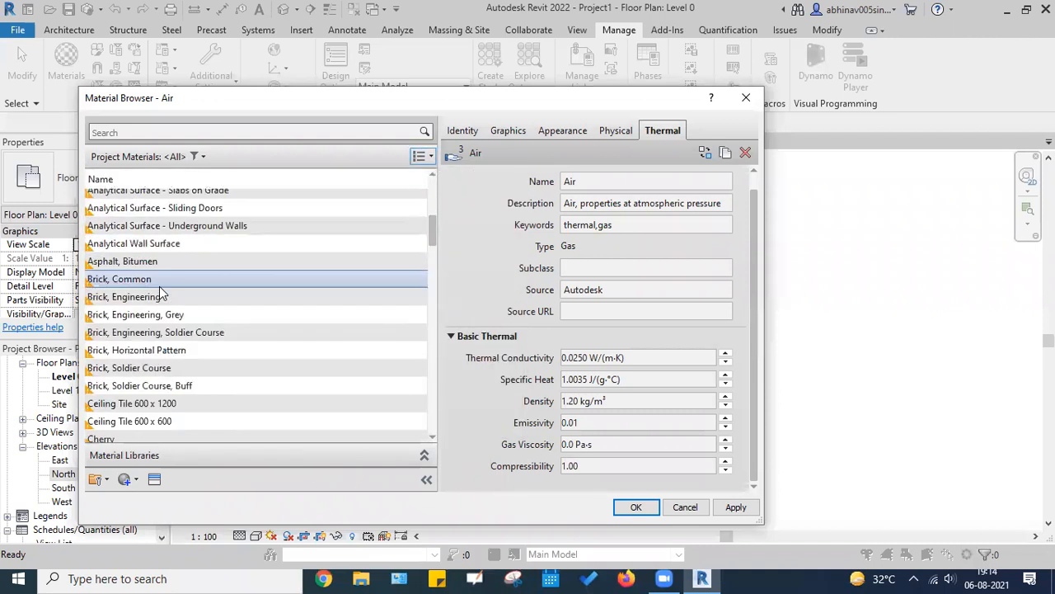
scroll(181, 263, "up", 10)
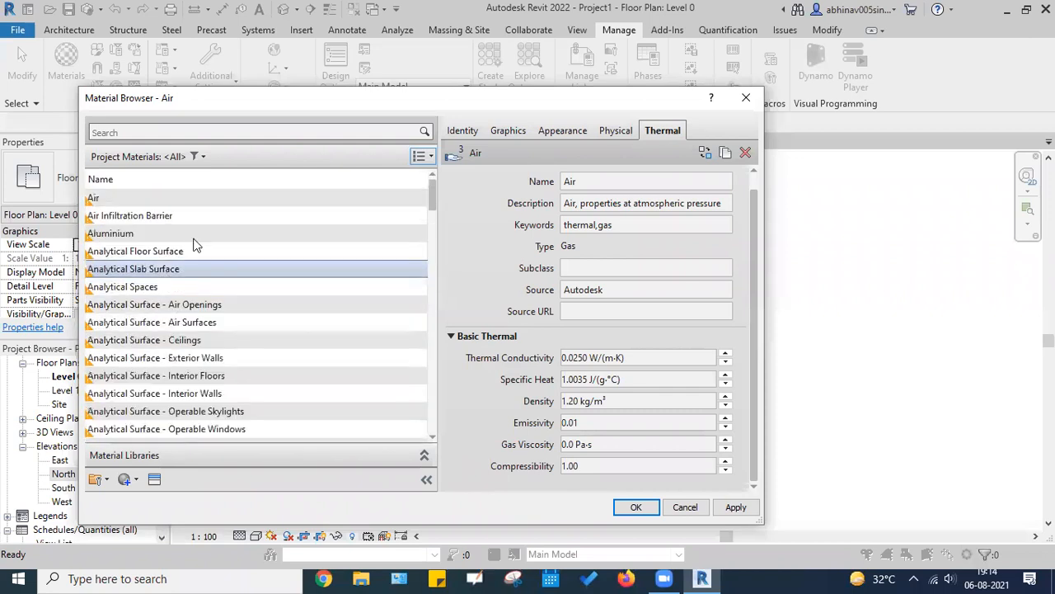
Step: Return the material list to List View with a 32 x 32 thumbnail size
left_click(420, 157)
left_click(439, 271)
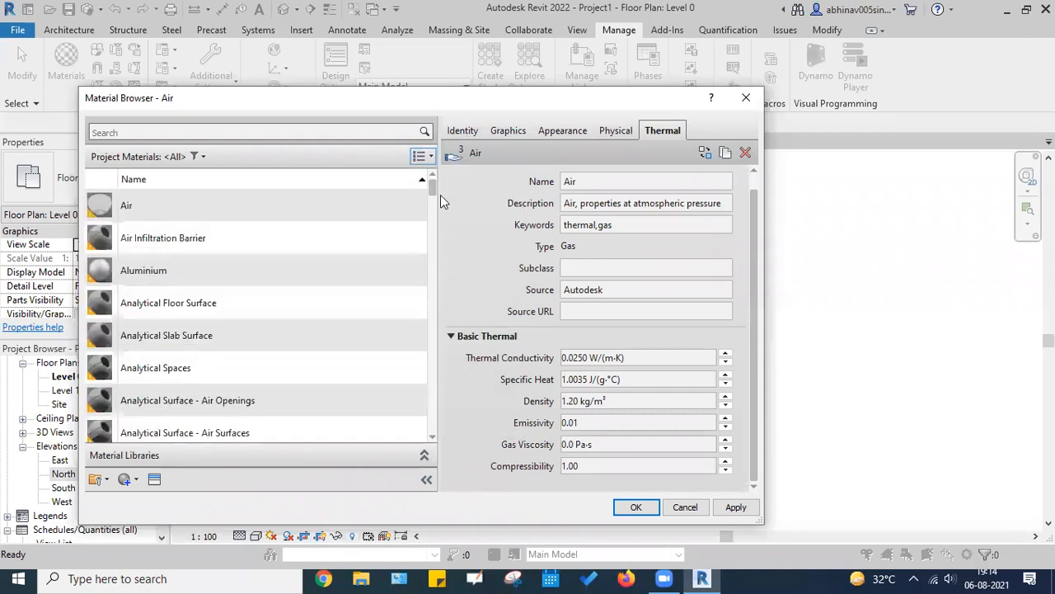
left_click(423, 157)
left_click(462, 398)
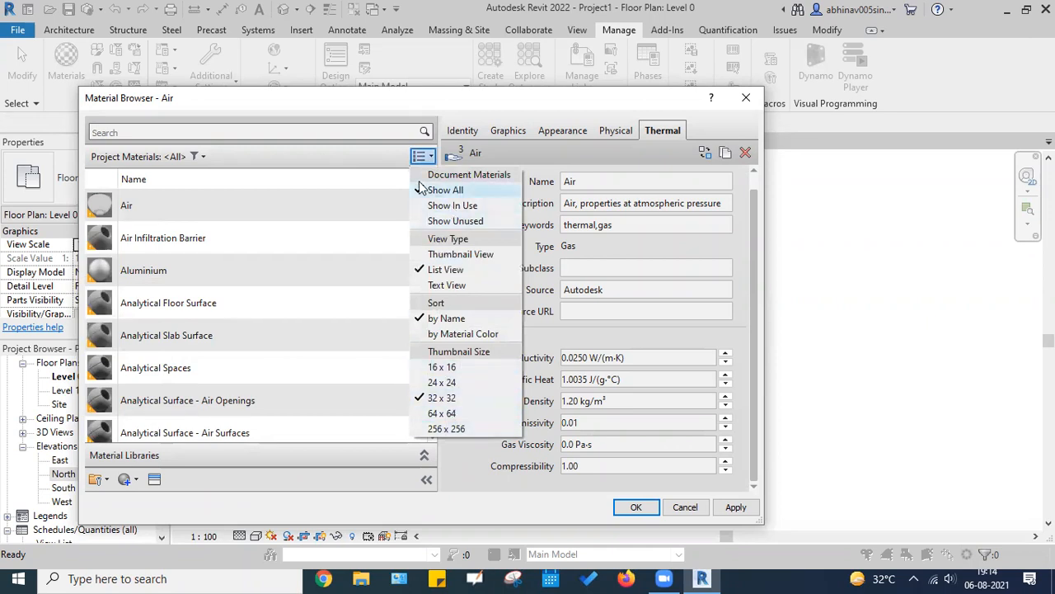
Step: Show the materials in Thumbnail View at 256 x 256 and browse the enlarged previews
left_click(449, 254)
left_click(421, 157)
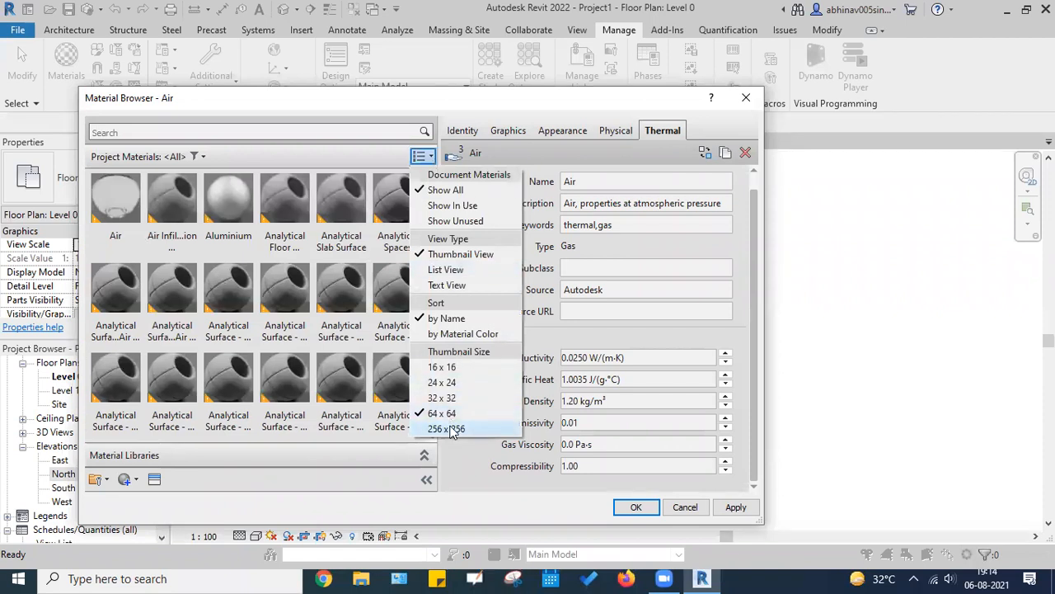
left_click(446, 429)
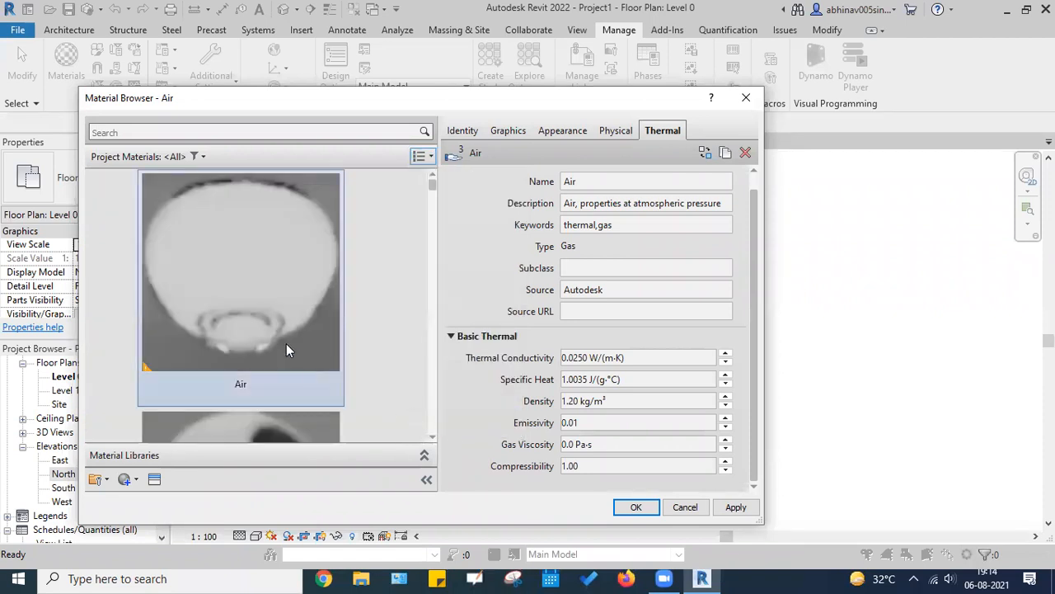
left_click(422, 157)
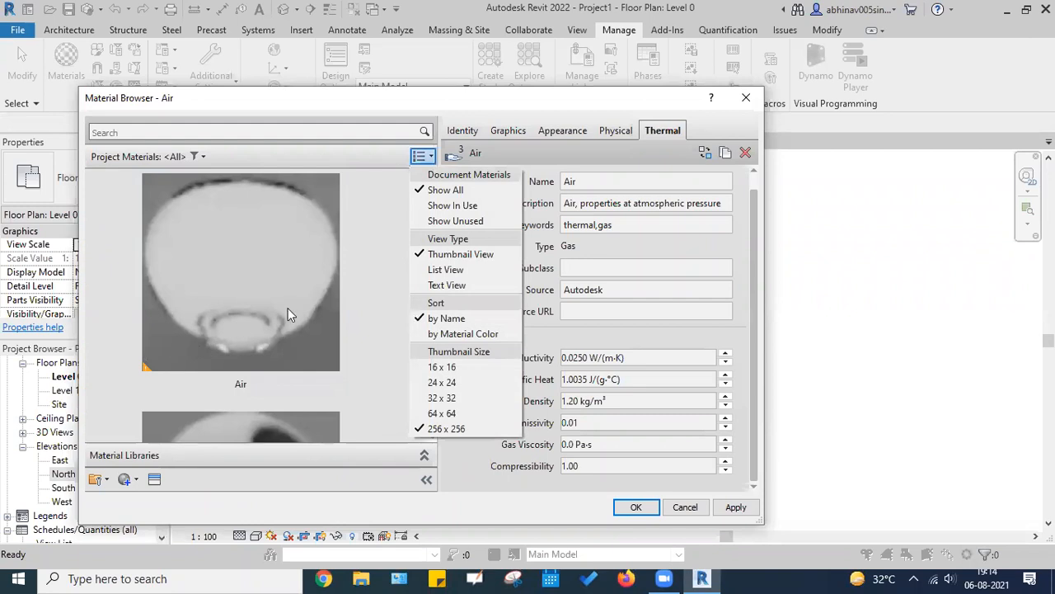
left_click(268, 266)
scroll(269, 270, "down", 2)
scroll(269, 275, "down", 8)
scroll(267, 277, "down", 3)
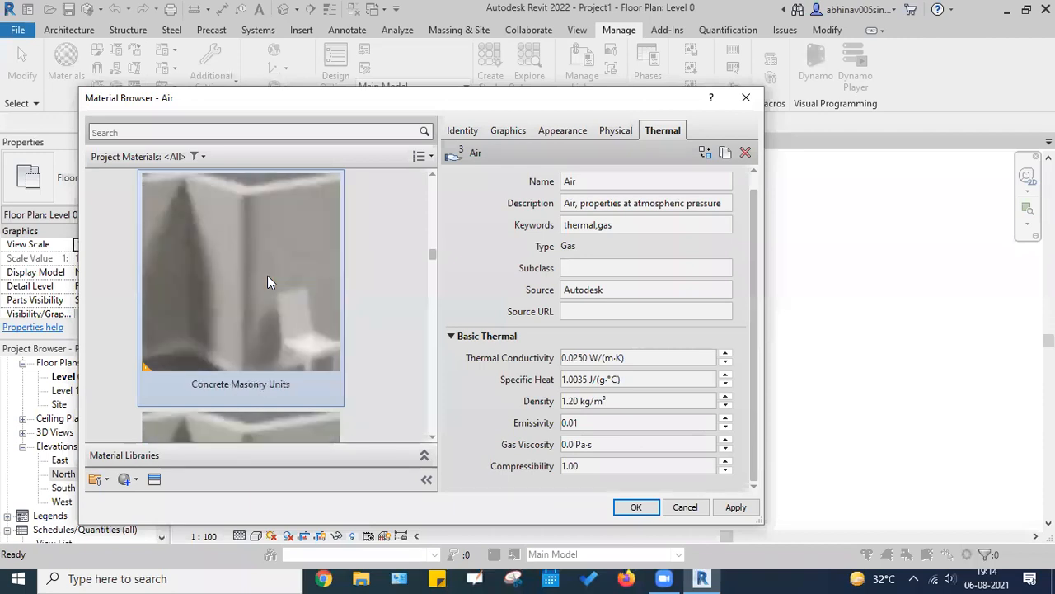
scroll(214, 277, "down", 1)
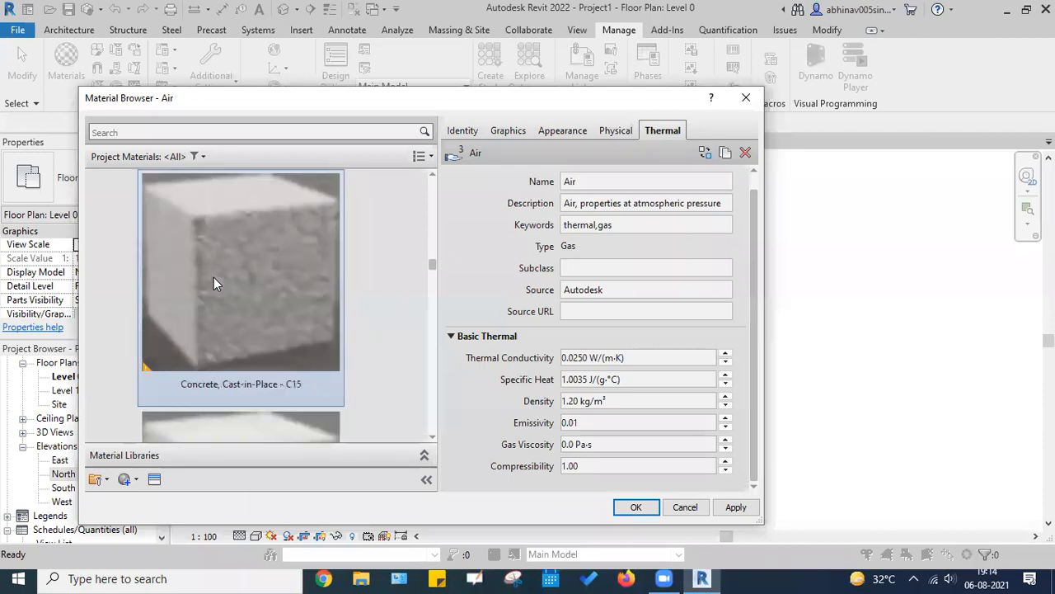
scroll(214, 277, "down", 3)
Step: Try thumbnail sizes 32 x 32 and 64 x 64, and return the material list to List View
left_click(421, 158)
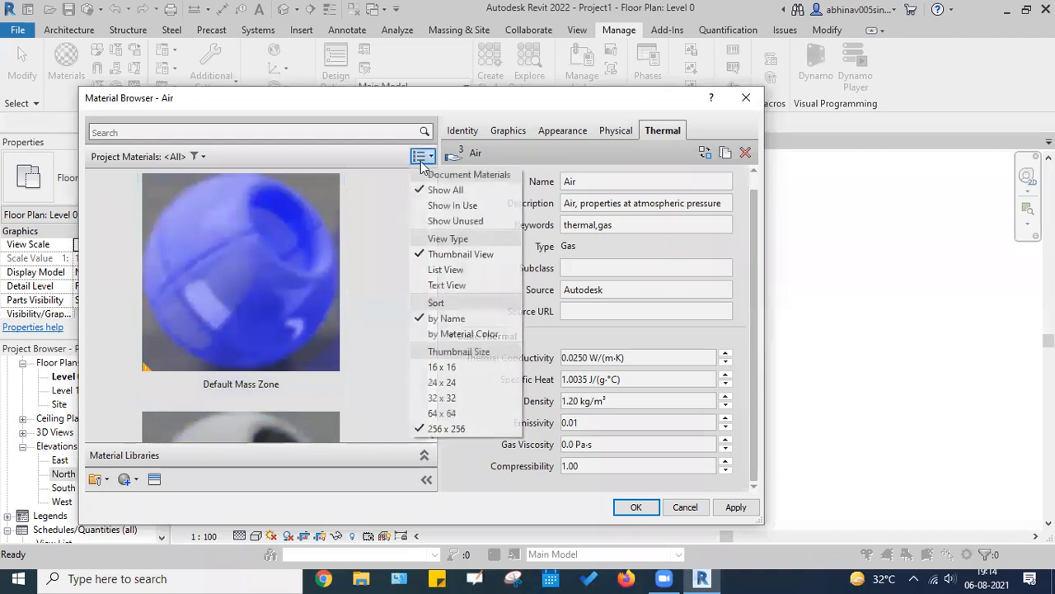
left_click(441, 397)
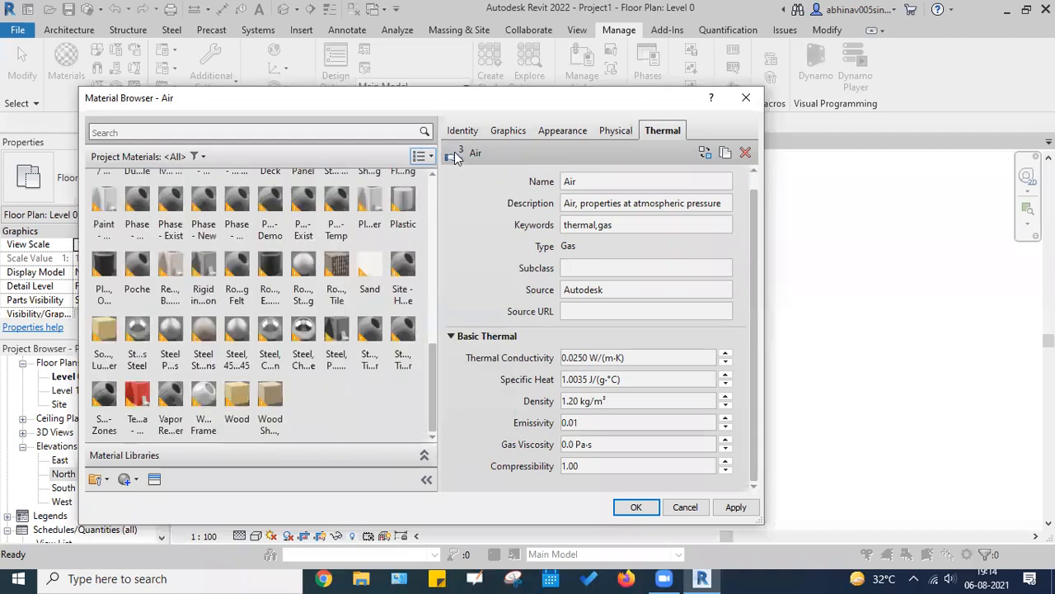
left_click(420, 157)
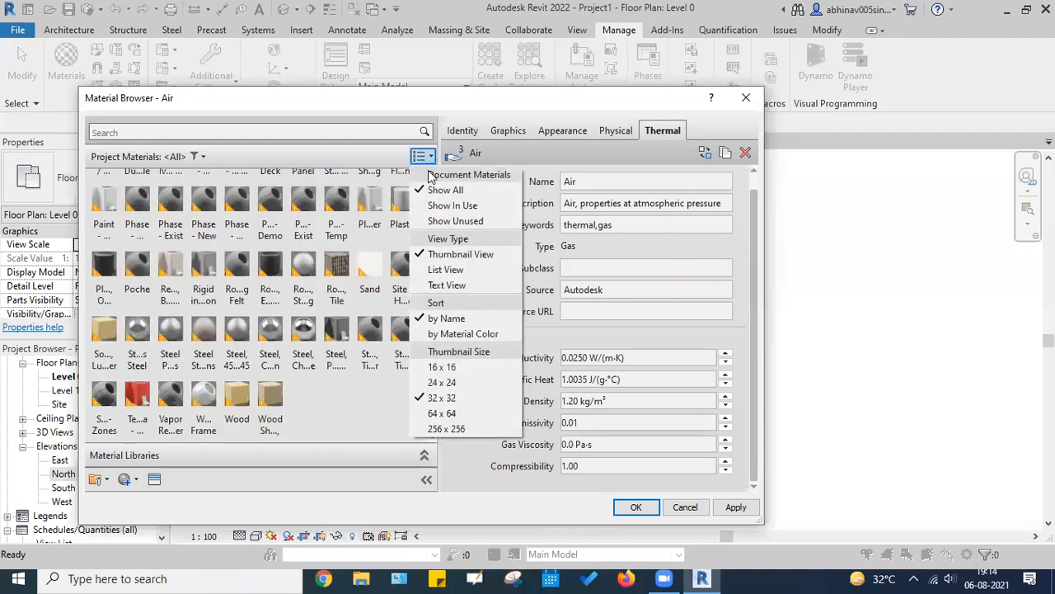
left_click(441, 413)
left_click(422, 157)
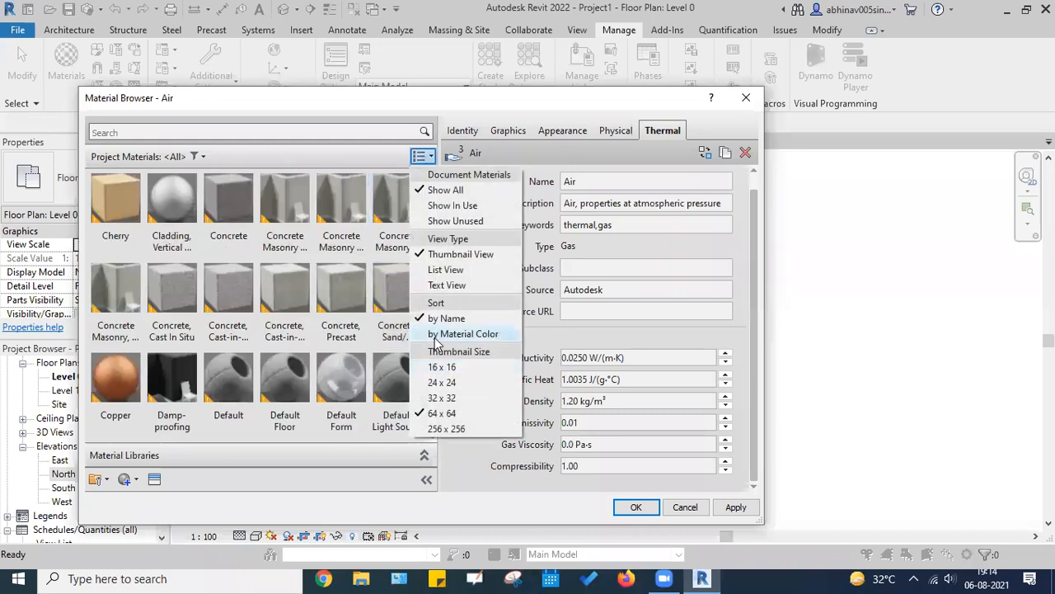
left_click(447, 285)
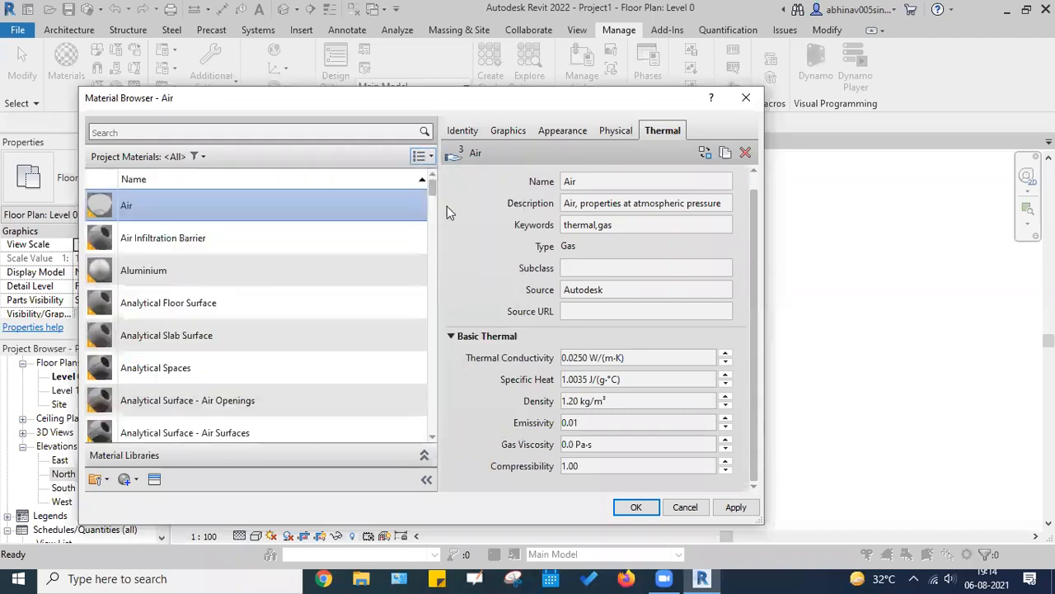
Step: Sort the materials by Material Color, browse the reordered list, and restore sorting by Name
left_click(422, 155)
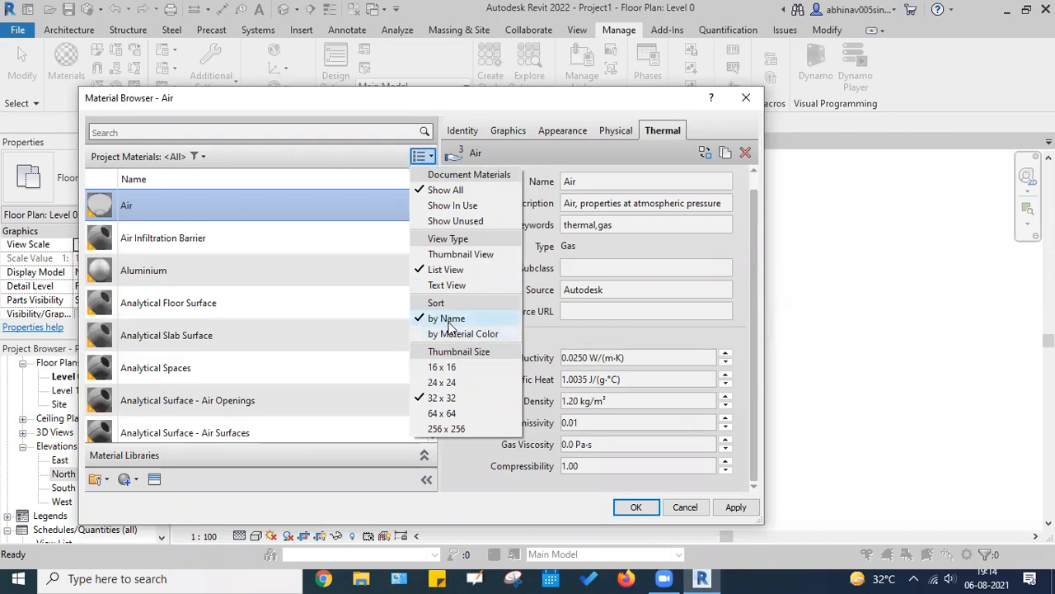
left_click(458, 333)
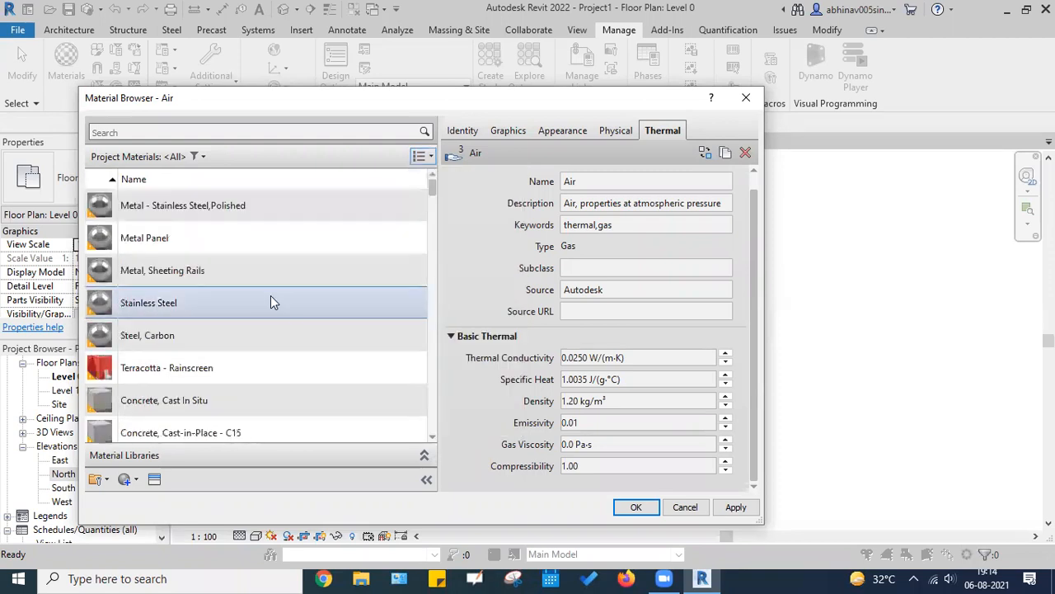
scroll(260, 337, "down", 5)
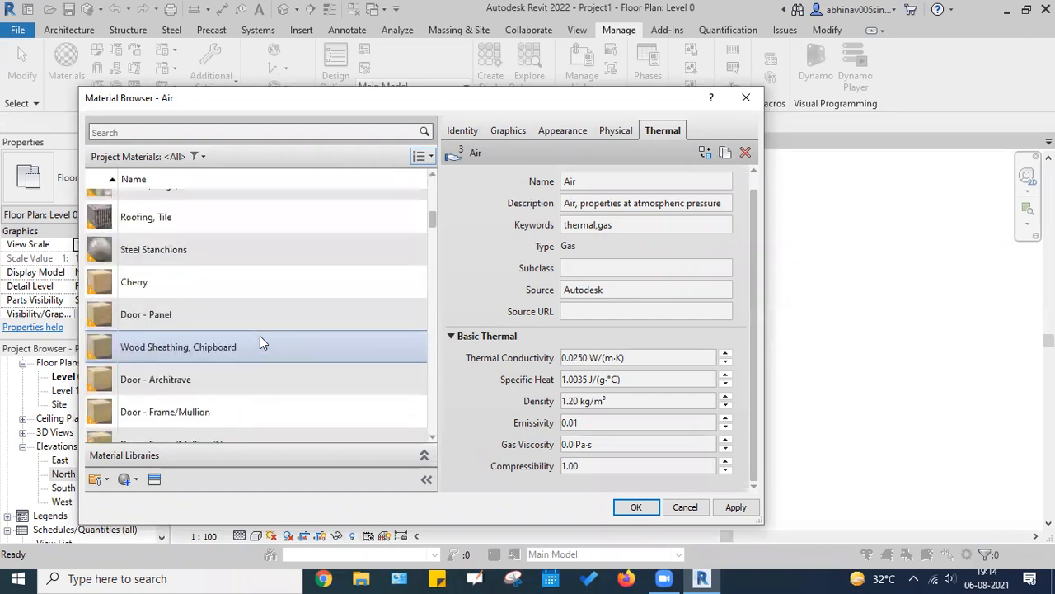
scroll(259, 336, "up", 5)
left_click(420, 156)
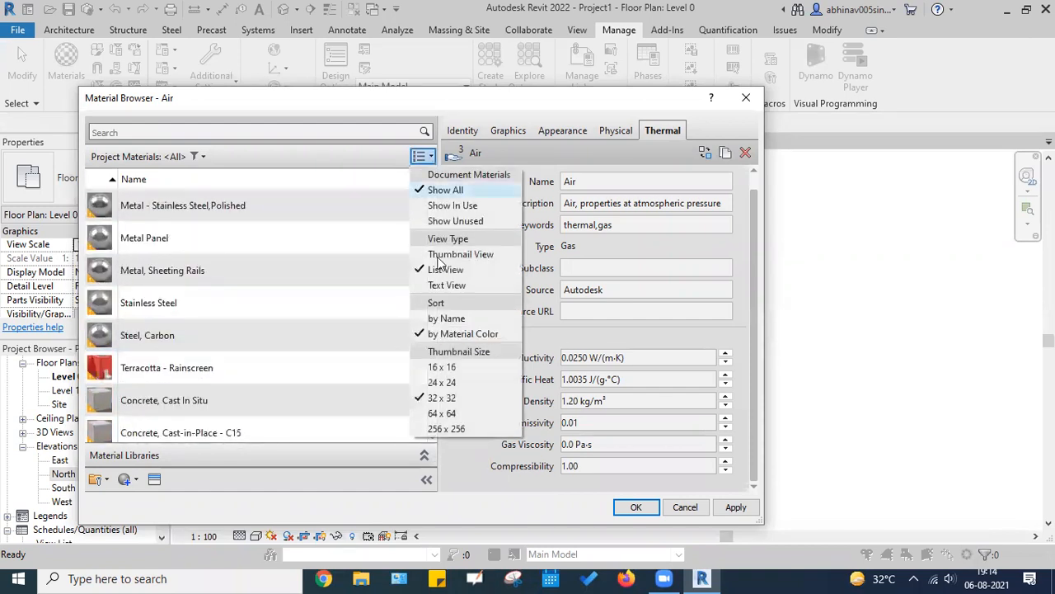
left_click(447, 319)
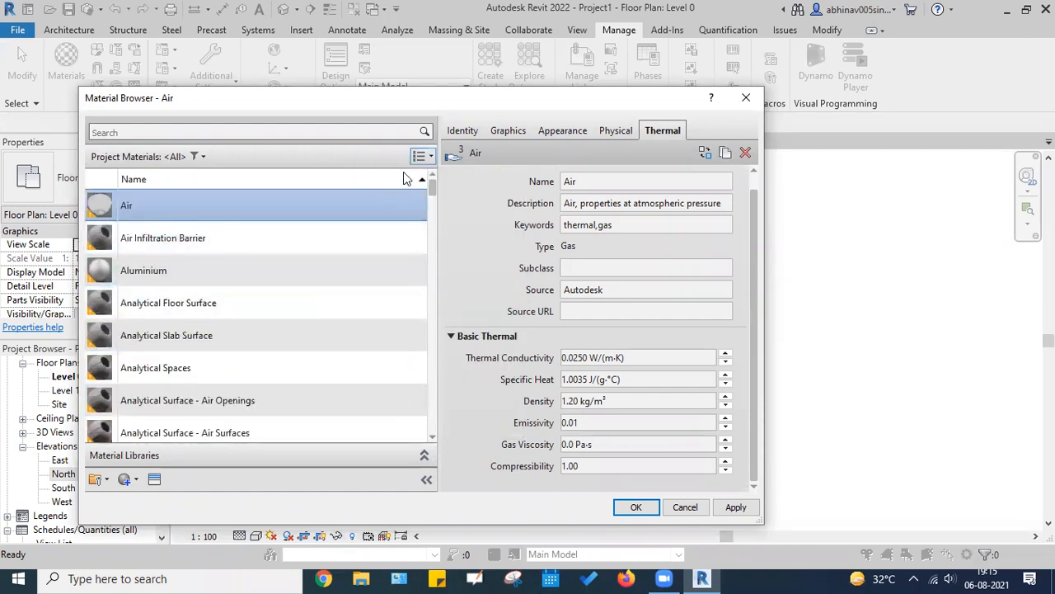
left_click(432, 155)
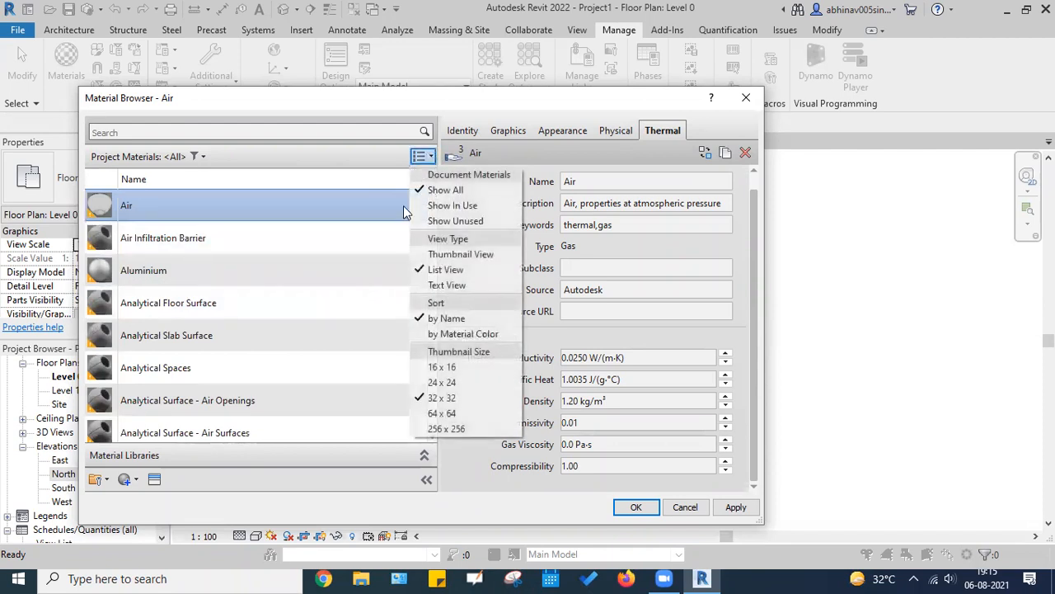
left_click(422, 156)
left_click(422, 156)
left_click(614, 48)
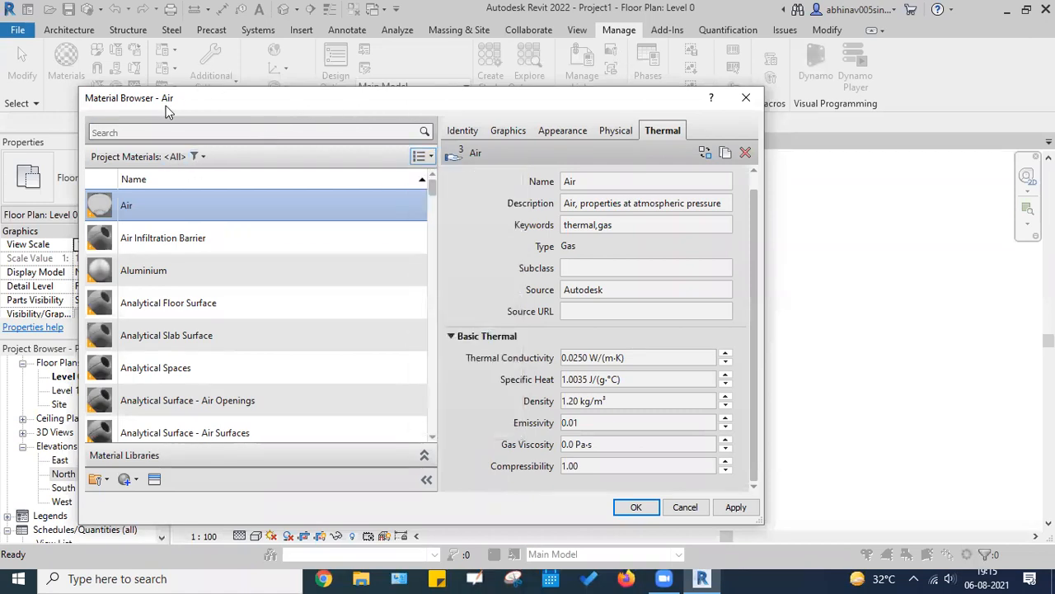
left_click_drag(161, 105, 164, 96)
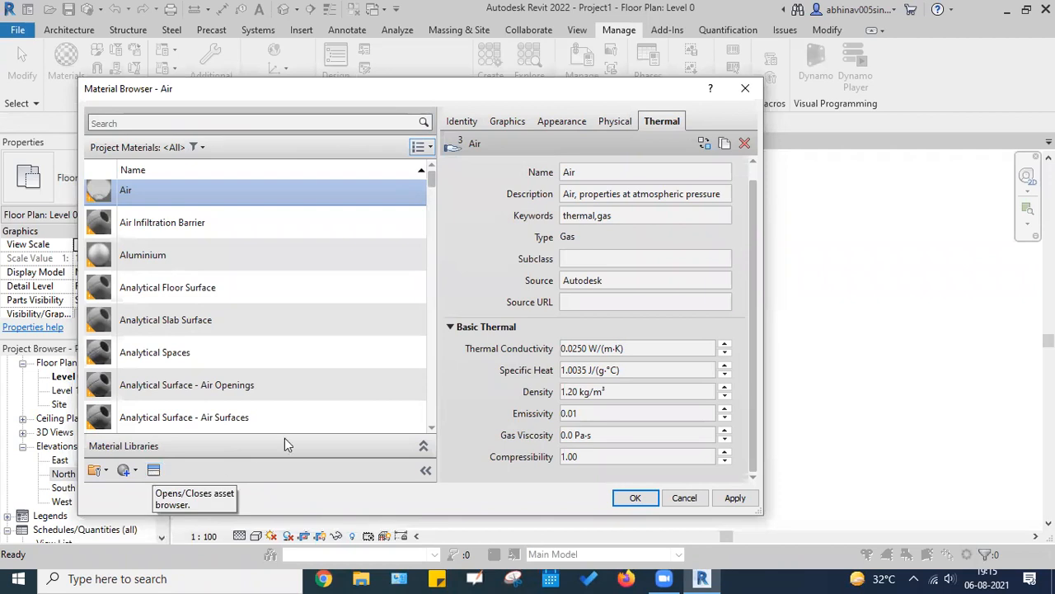
Step: Close the Material Browser without applying any changes
left_click_drag(314, 89, 311, 85)
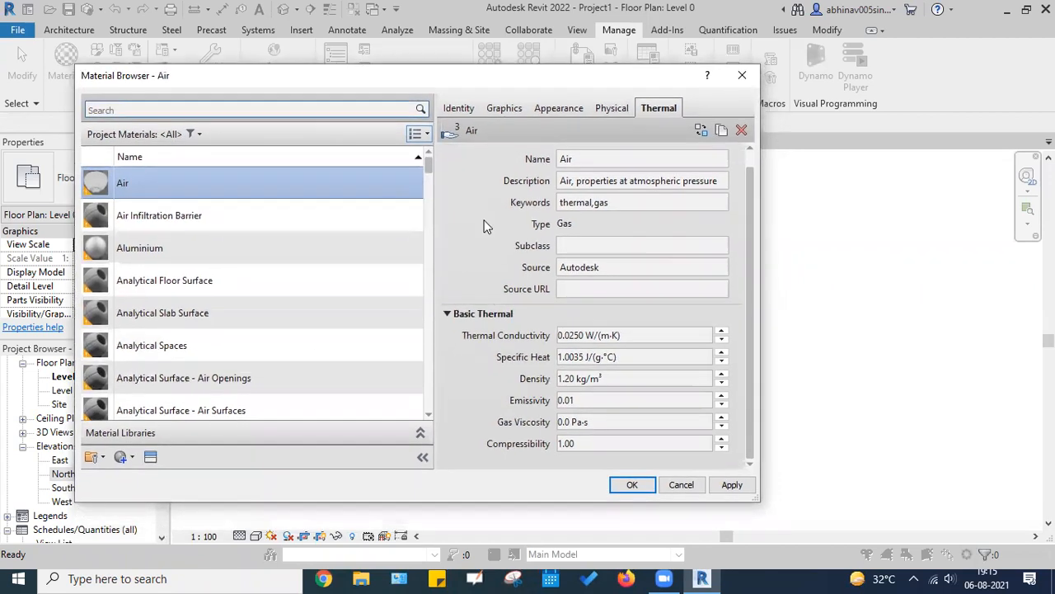
left_click(681, 493)
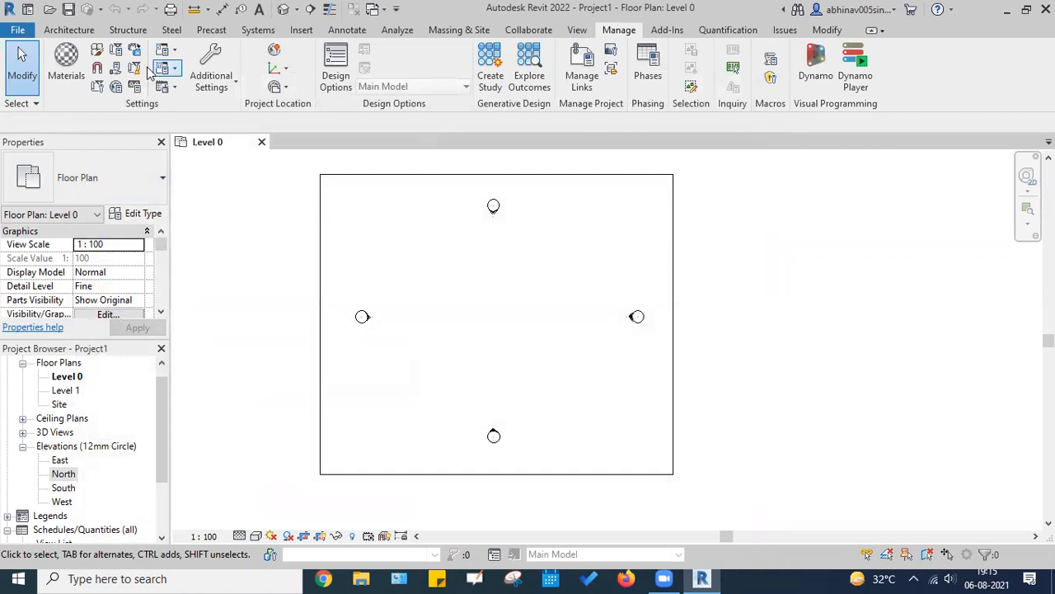
left_click(23, 104)
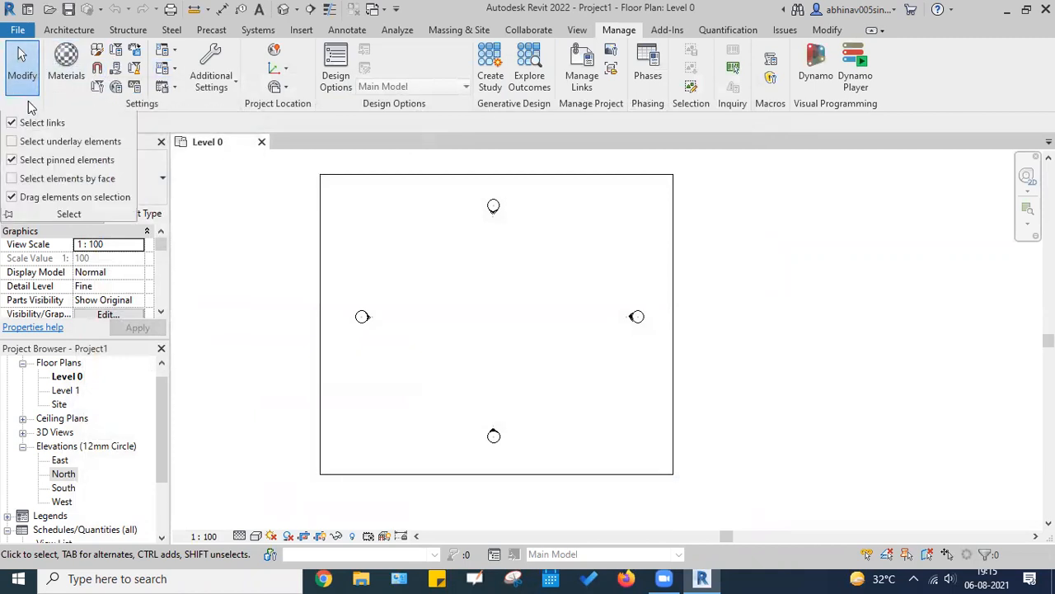
Step: Open the Snaps settings and try switching all snaps off and back on
left_click(101, 71)
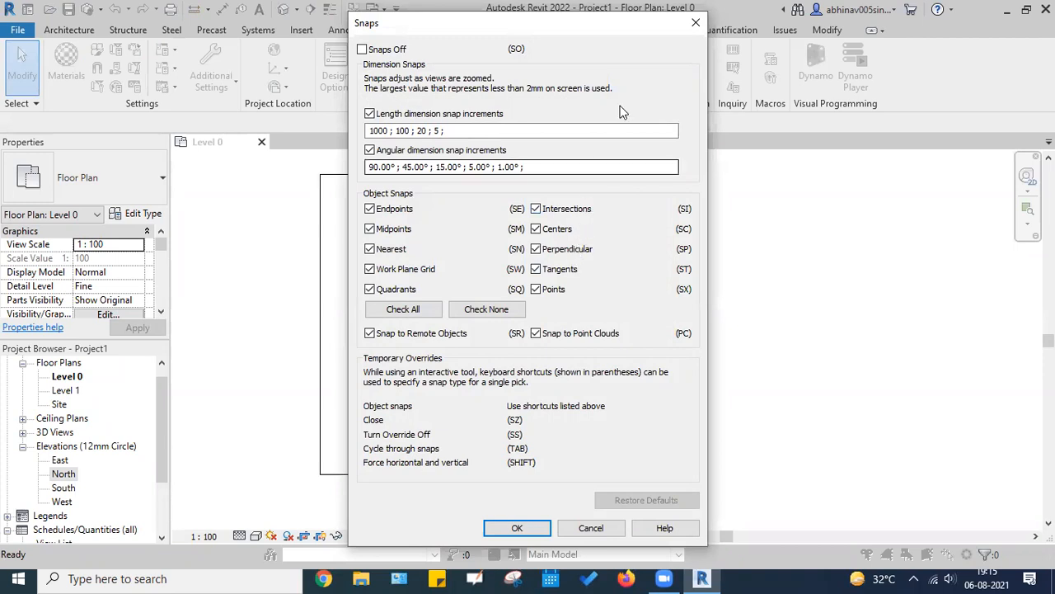
left_click(693, 23)
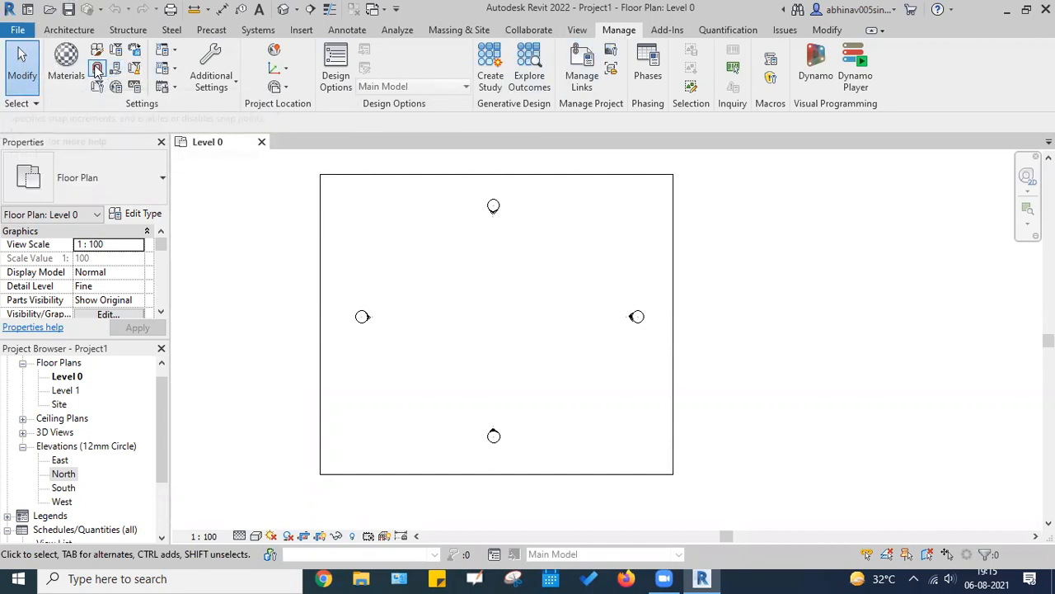
left_click(97, 70)
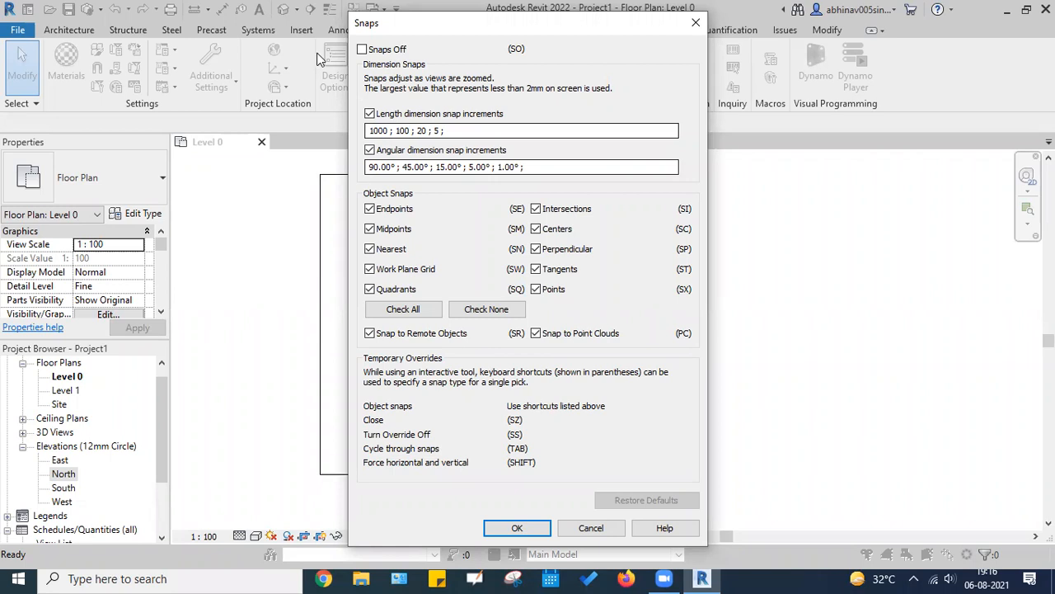
left_click_drag(444, 24, 283, 53)
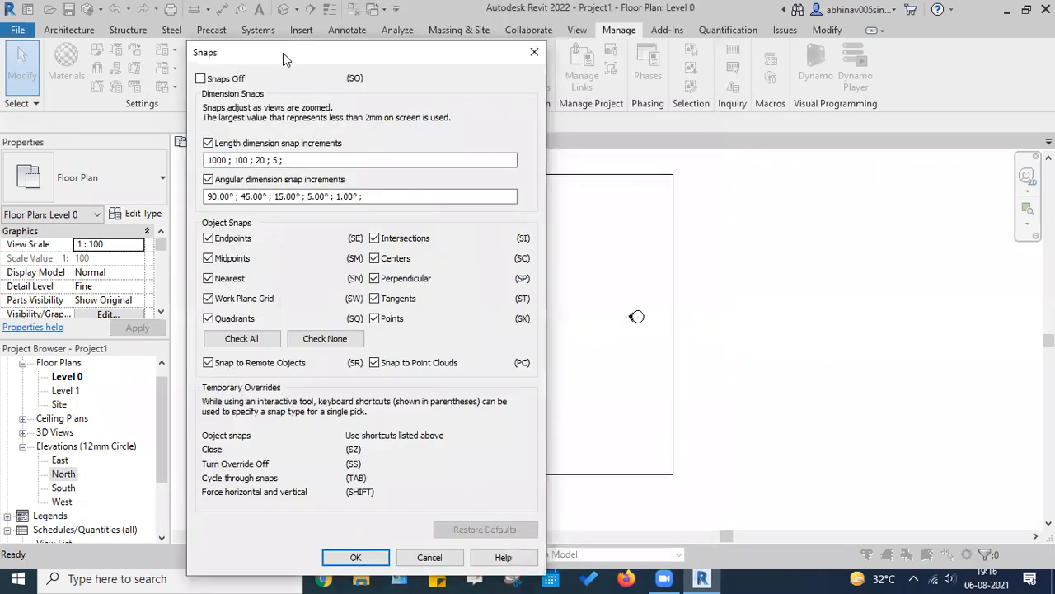
left_click(201, 79)
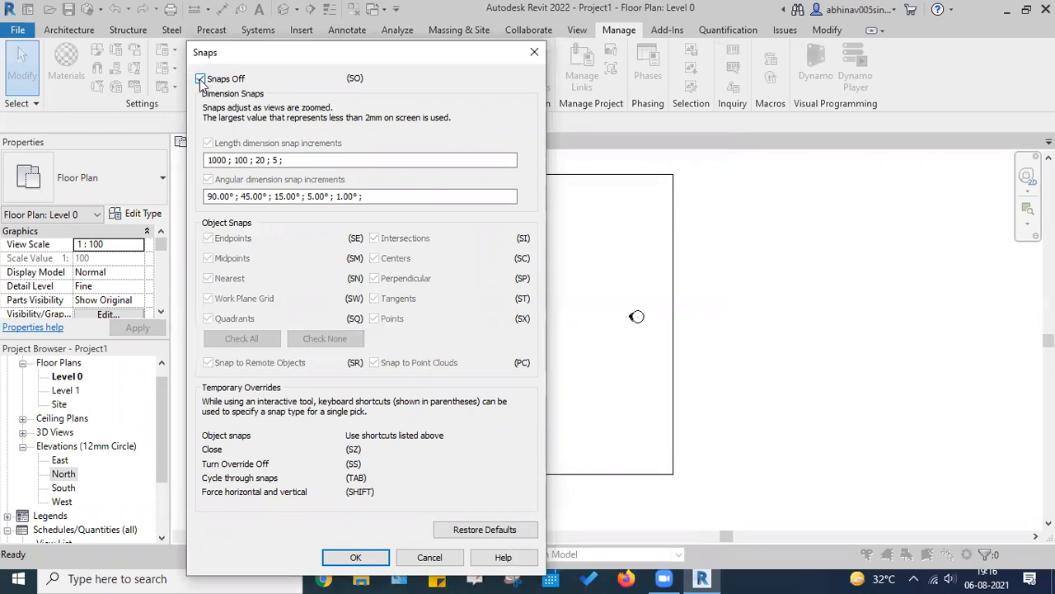
left_click(200, 79)
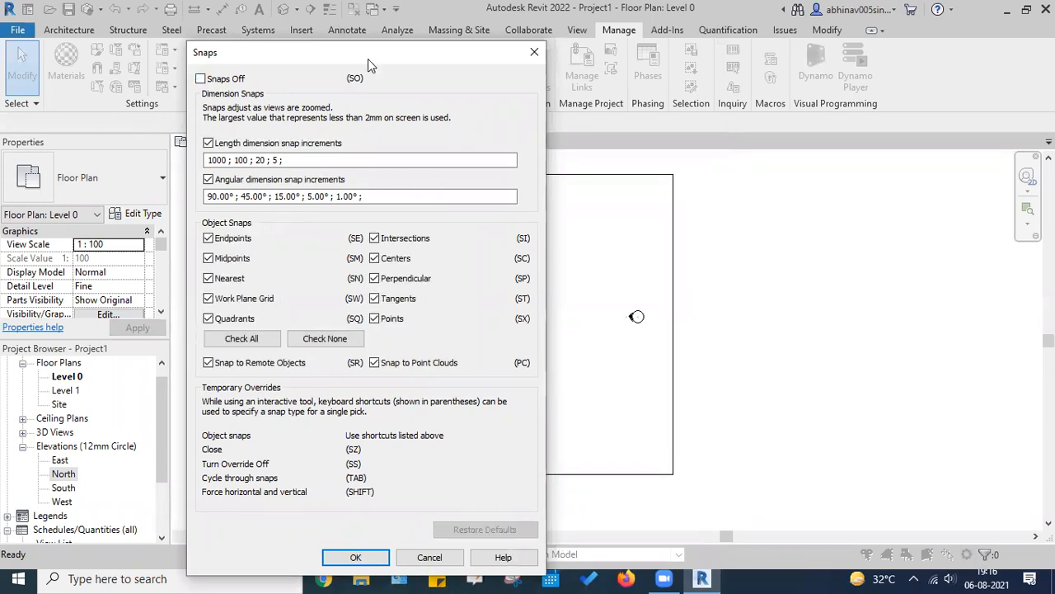
Step: Try toggling the Points object snap and restore the default snap settings
key("space")
key("space")
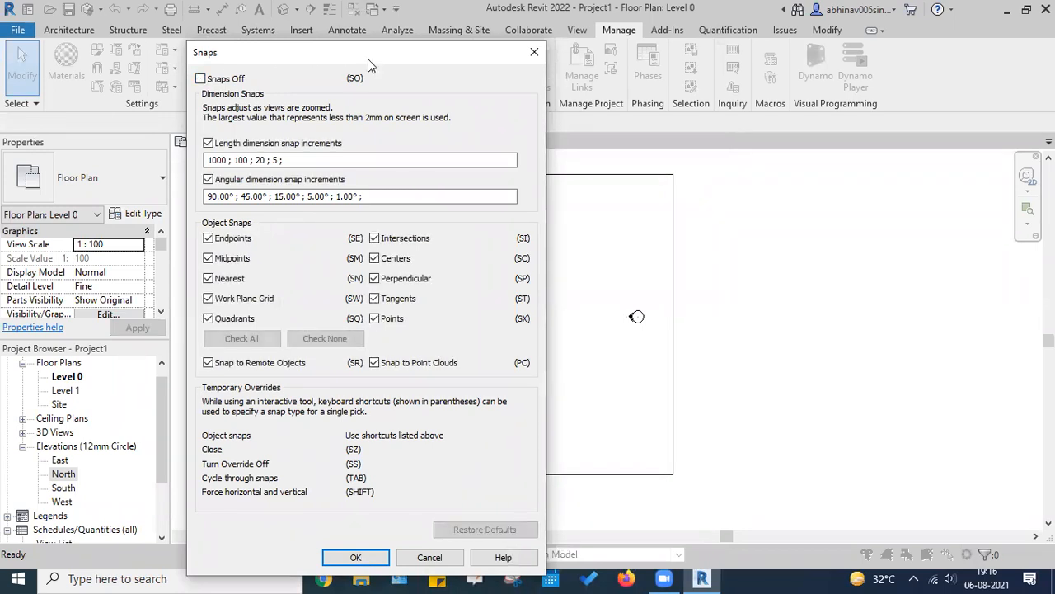
key("space")
key("space")
key("space")
key("space")
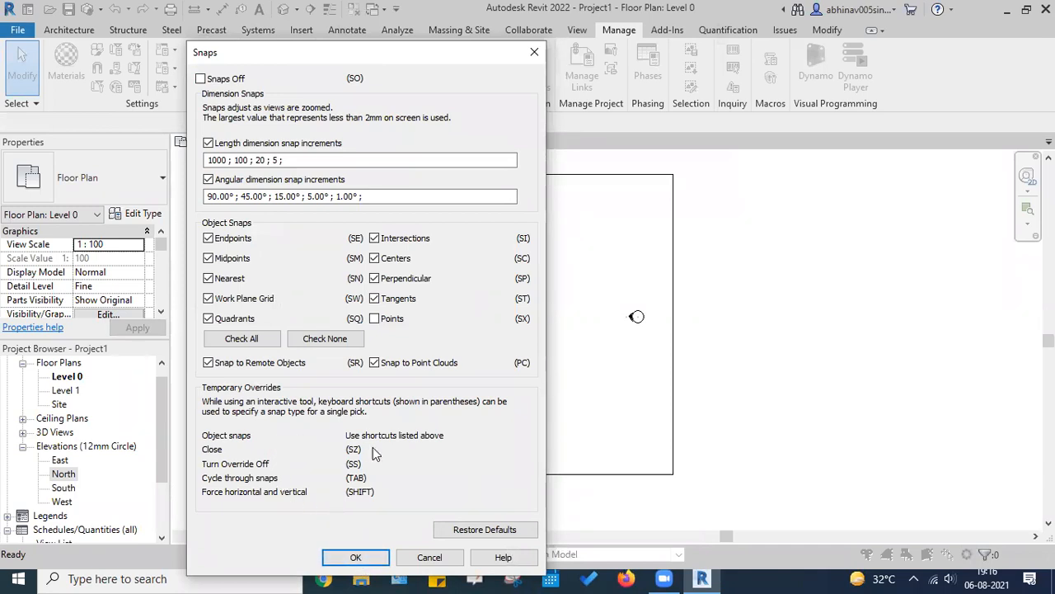
left_click(604, 63)
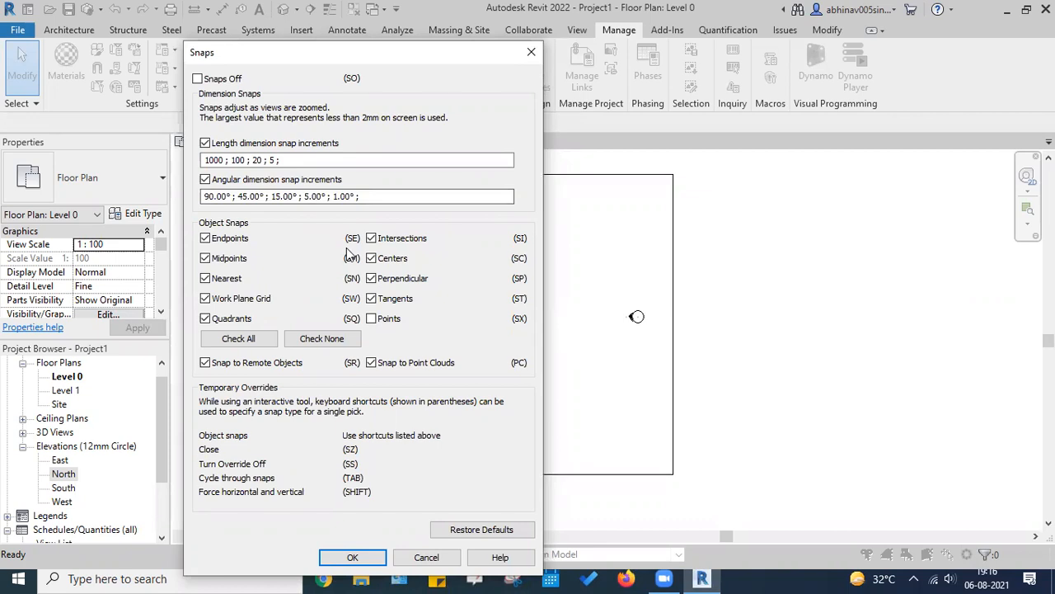
key("ctrl")
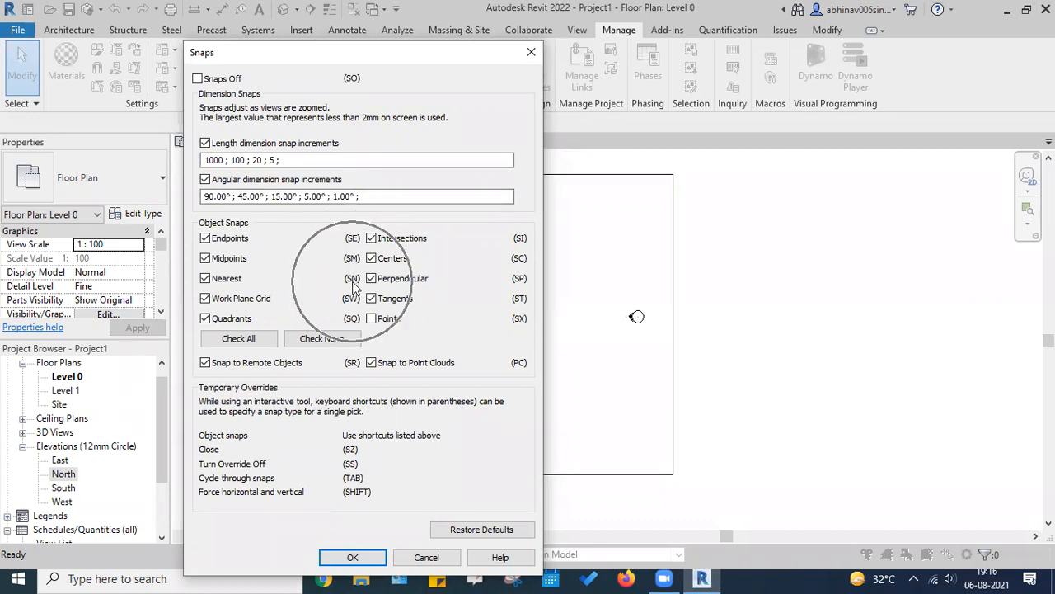
left_click(379, 322)
left_click(380, 321)
left_click(470, 530)
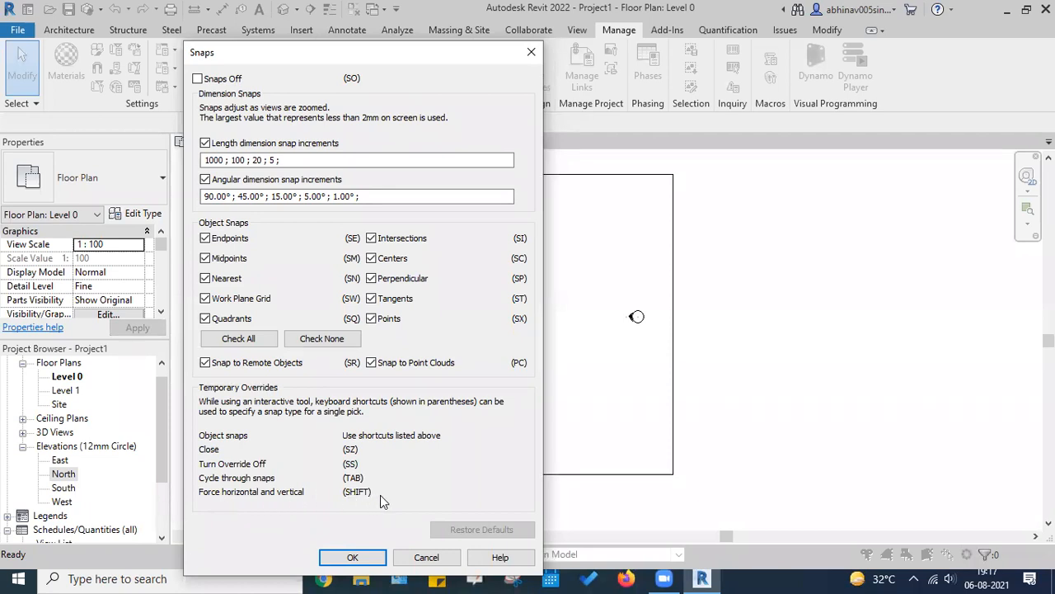
key("shift")
key("shift")
key("shift")
key("shift")
key("shift")
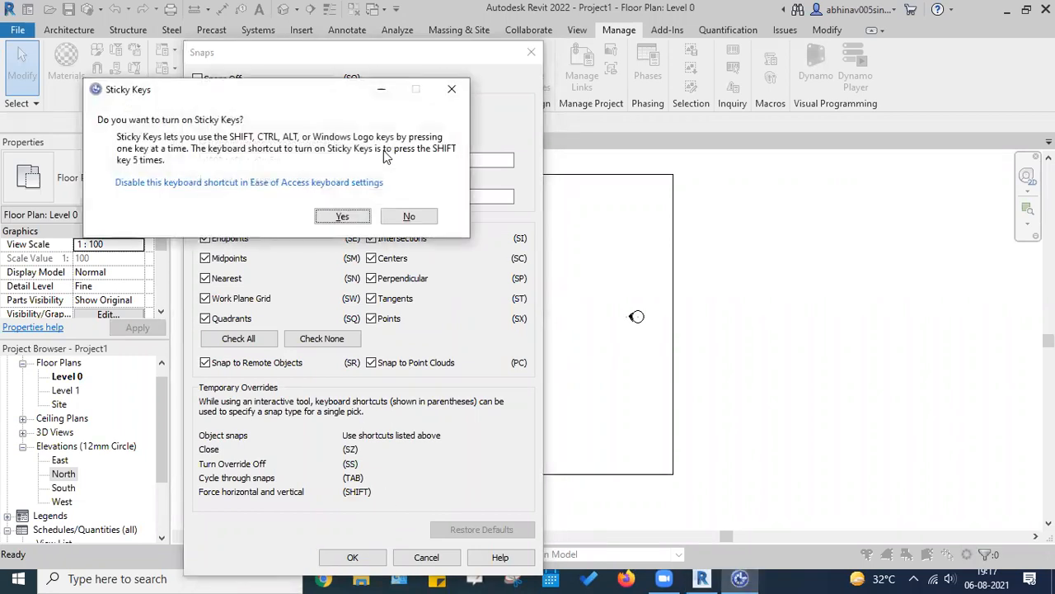
left_click(460, 96)
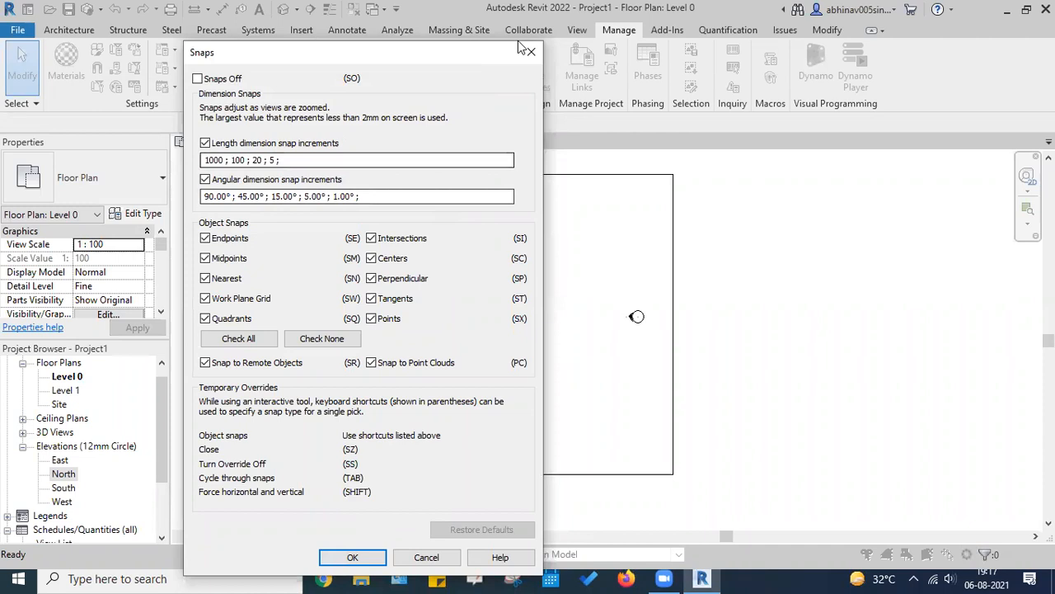
Step: Review the temporary override shortcuts in the Snaps settings and confirm the settings
left_click(844, 165)
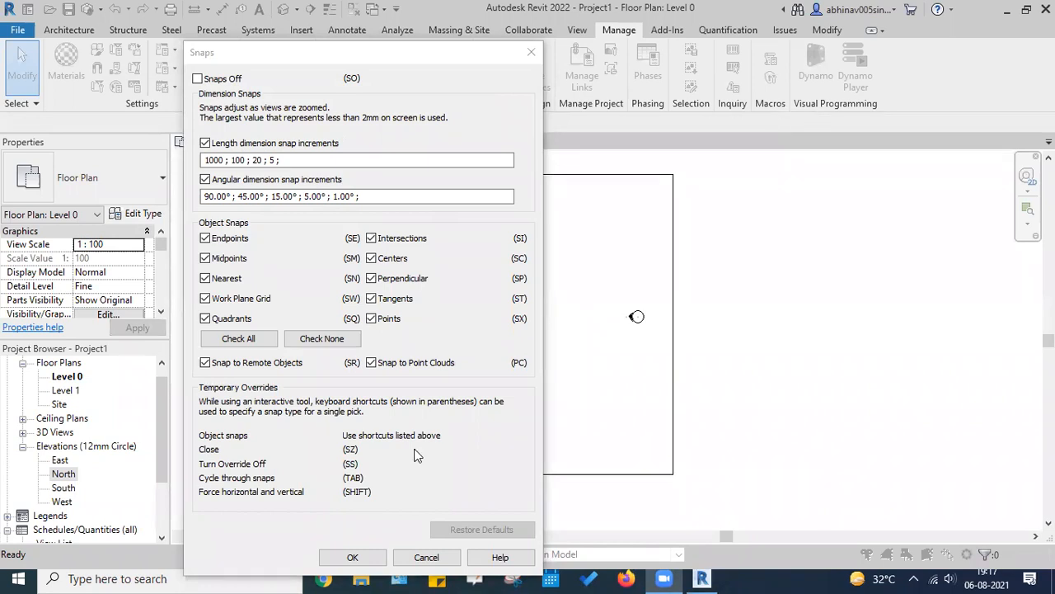
left_click(365, 436)
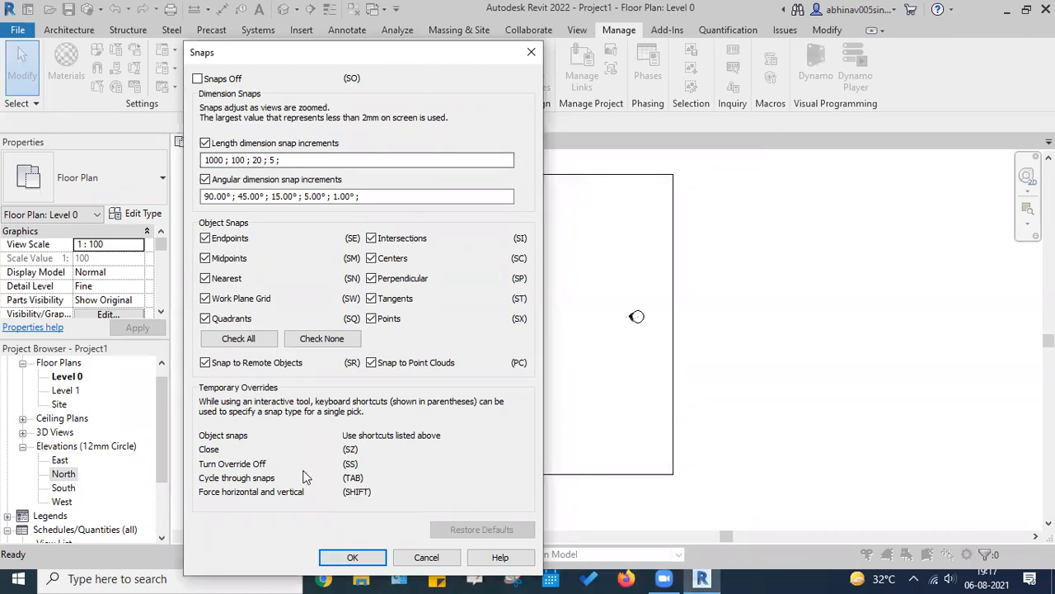
left_click_drag(317, 50, 228, 36)
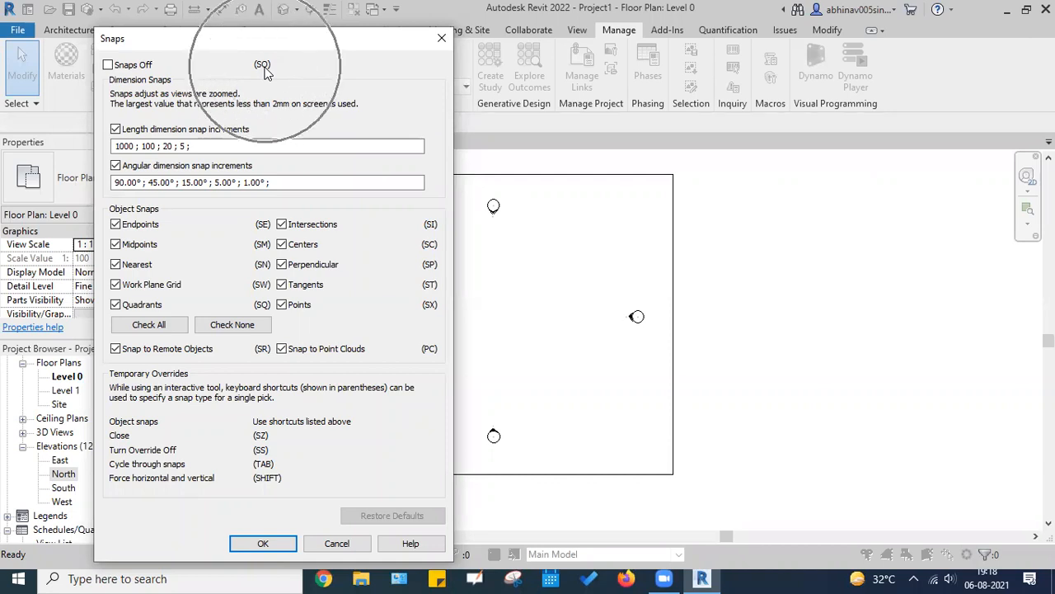
left_click(263, 544)
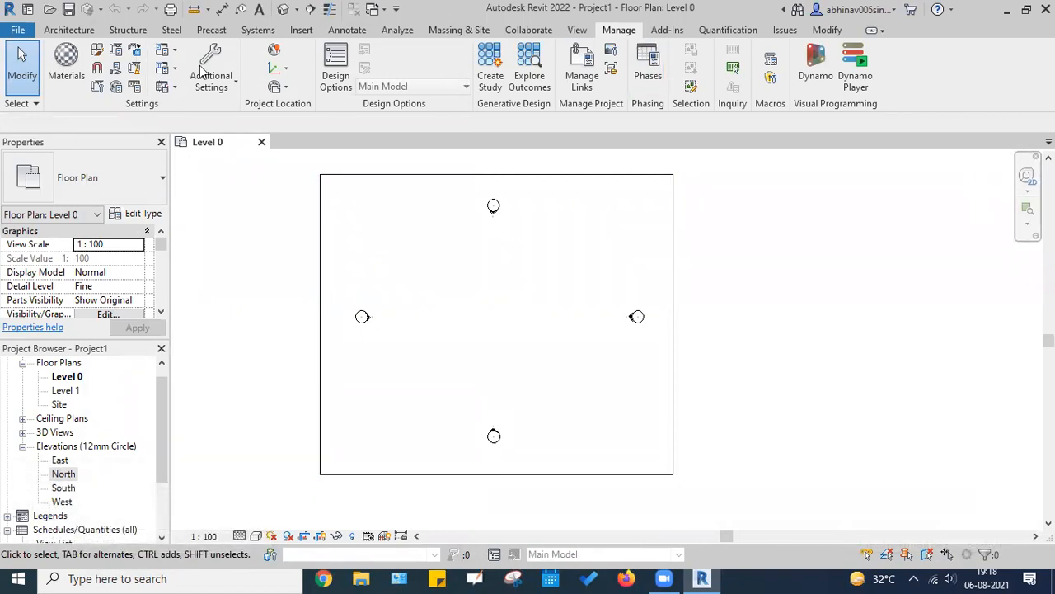
Step: Turn all snaps off in the Snaps settings and confirm
left_click(97, 67)
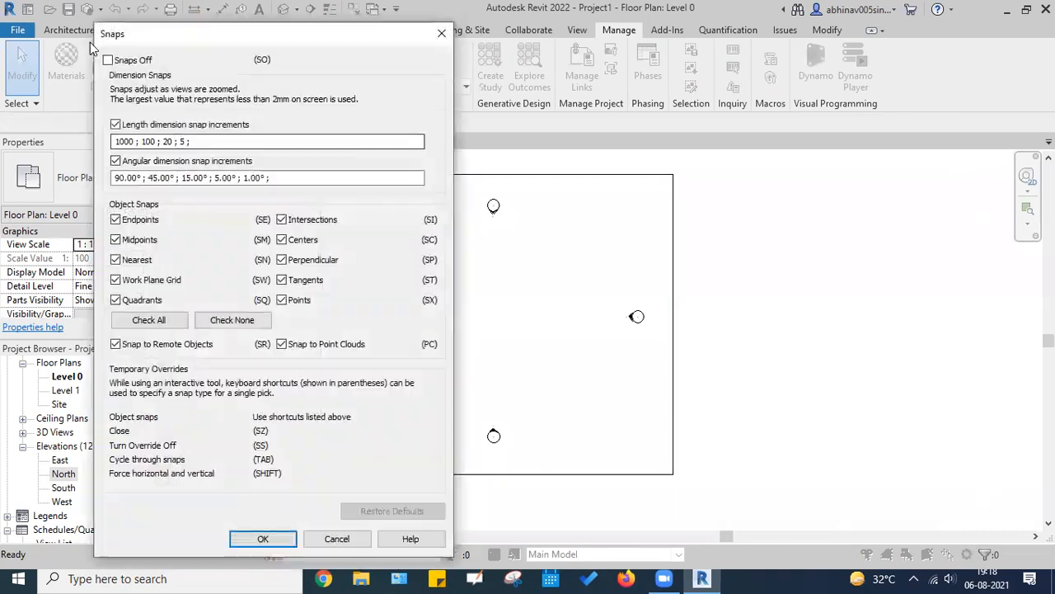
left_click(108, 60)
left_click(276, 540)
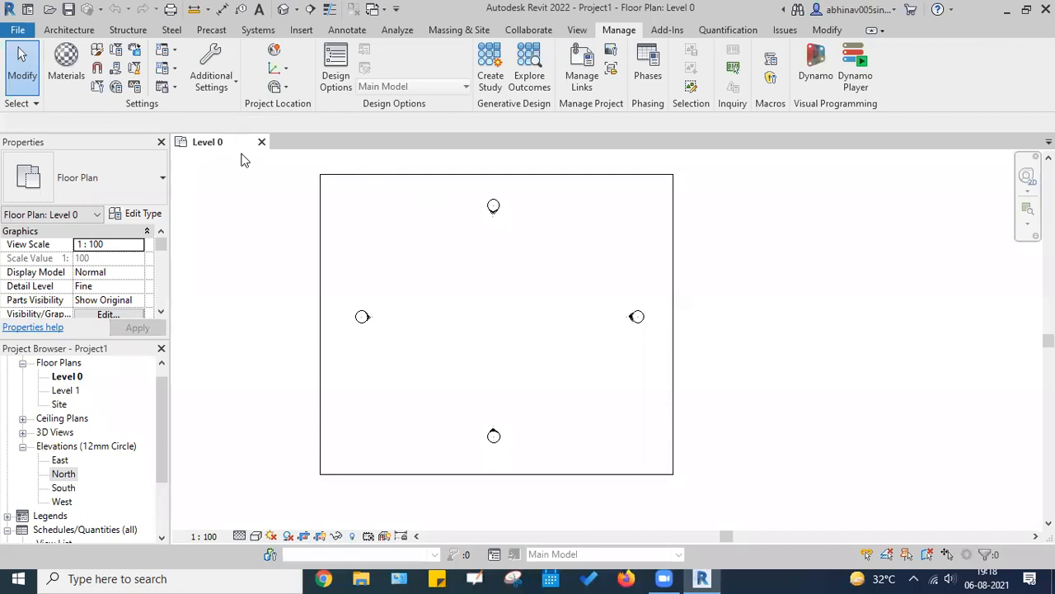
Step: Turn snapping back on, check the length and angular dimension snap increments, and confirm the Snaps settings
left_click(96, 69)
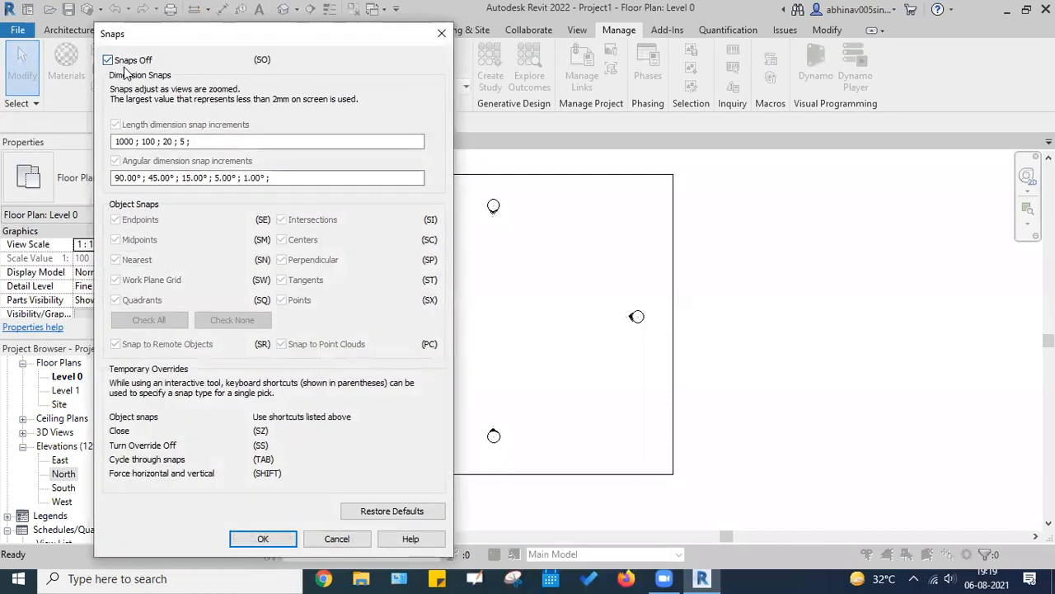
left_click(140, 61)
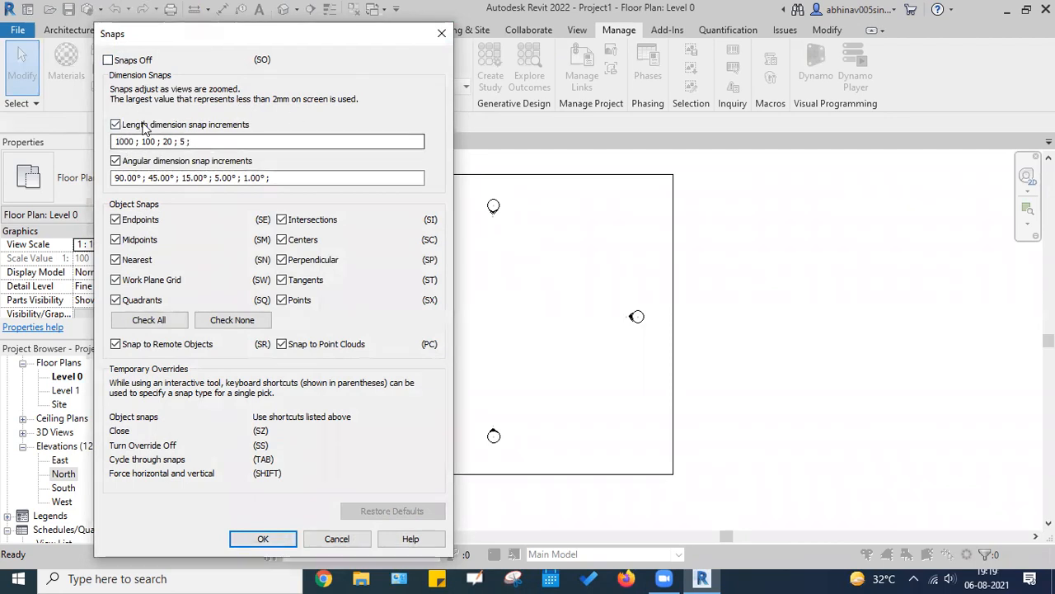
left_click_drag(192, 141, 68, 144)
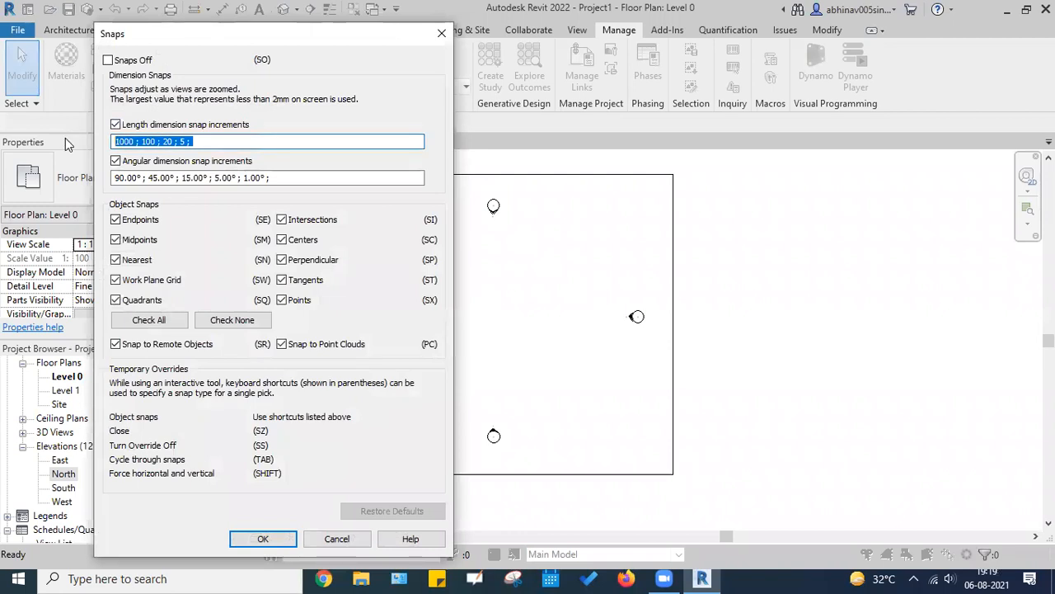
left_click(219, 140)
left_click(250, 179)
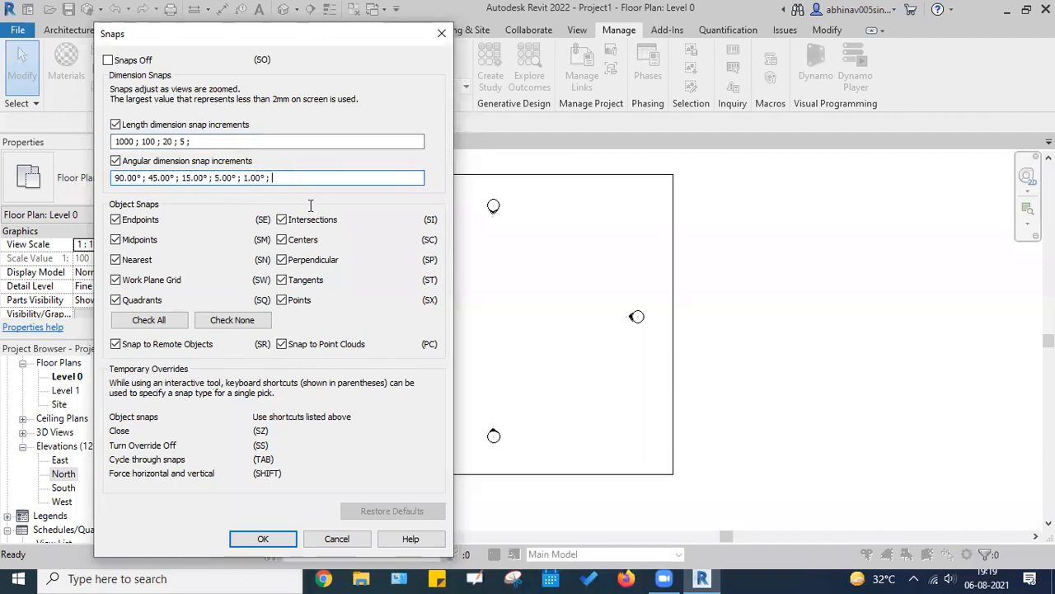
left_click(263, 538)
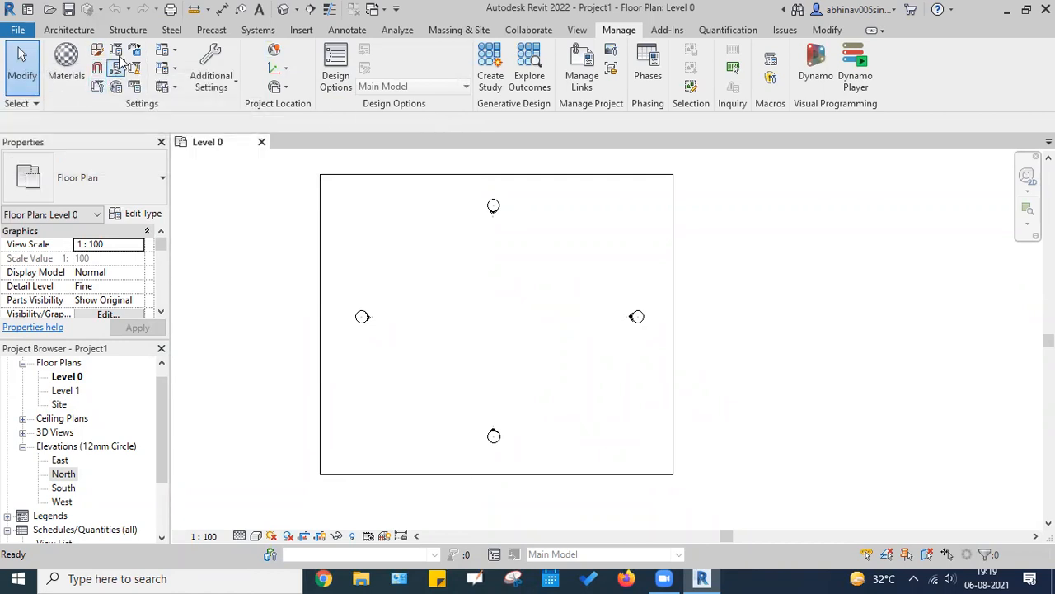
Step: Open the Project Information settings and examine the Identity Data fields and the Other parameters
left_click(102, 89)
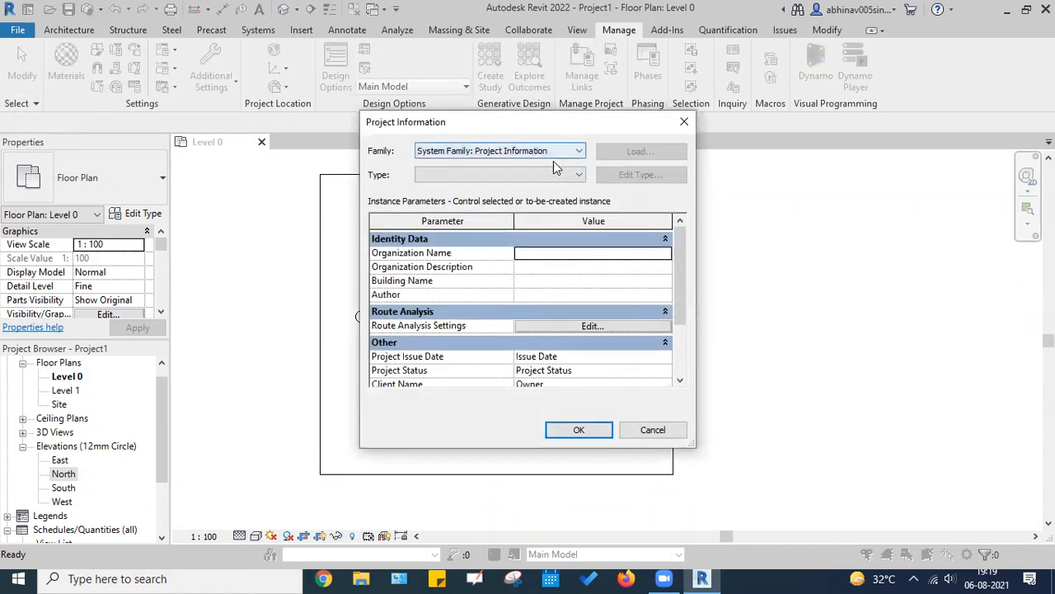
left_click_drag(556, 132, 519, 120)
left_click(537, 243)
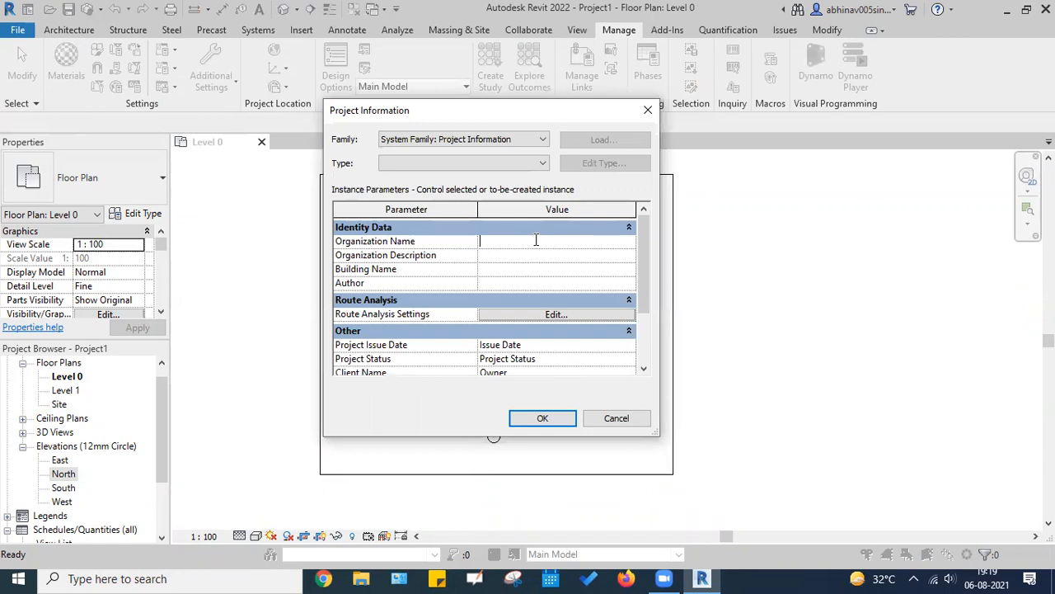
left_click(532, 255)
left_click(528, 270)
left_click(519, 280)
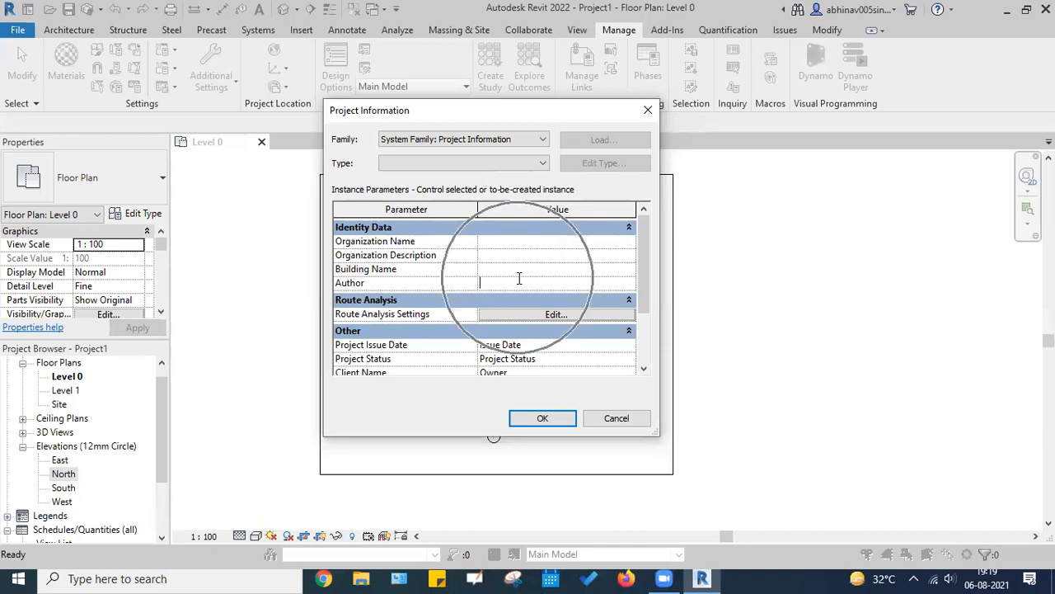
left_click_drag(645, 256, 648, 311)
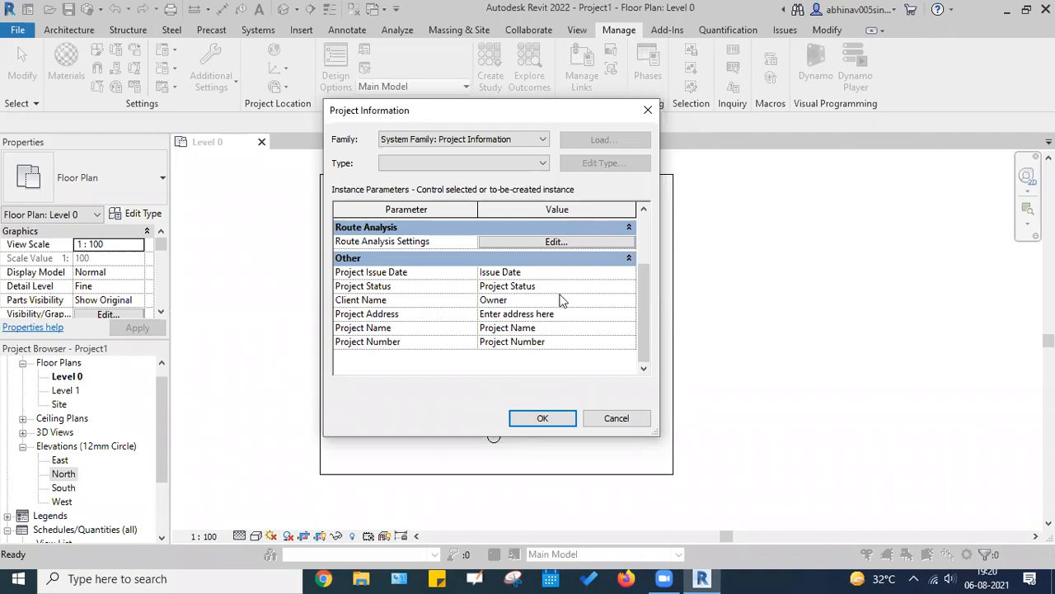
scroll(527, 278, "up", 2)
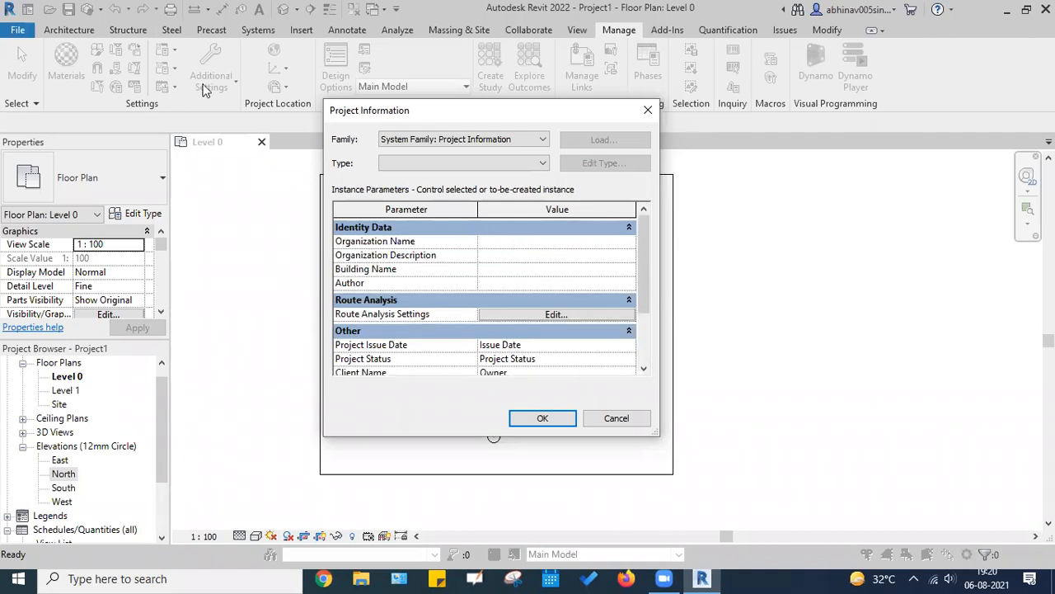
Step: Examine the Project Information values from Organization Description and Author through issue date, status, client name, address, project name and number
left_click(553, 257)
left_click(547, 268)
left_click(541, 282)
scroll(445, 315, "down", 2)
left_click(569, 272)
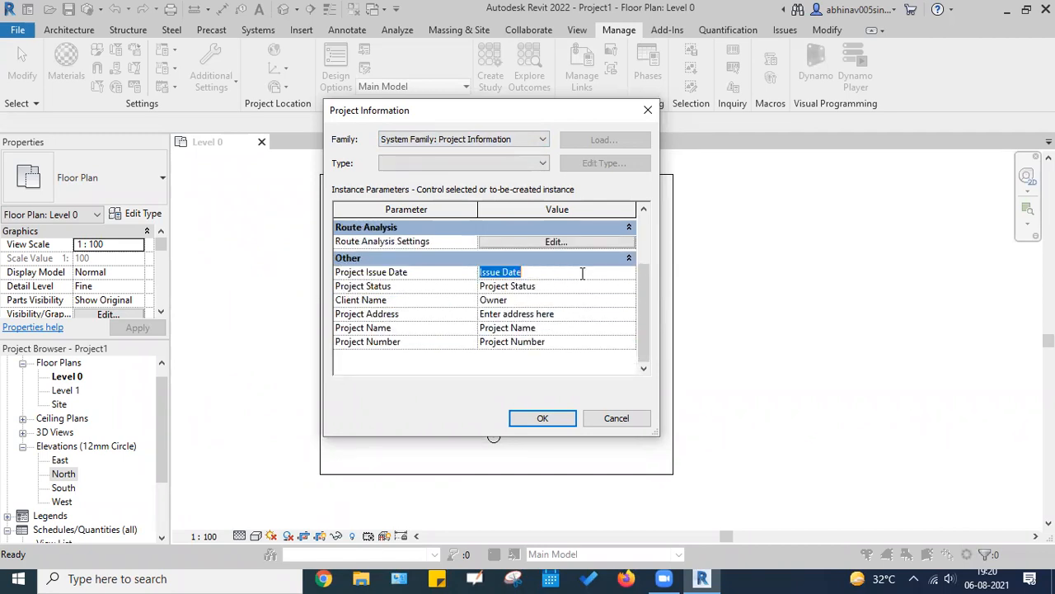
left_click(577, 286)
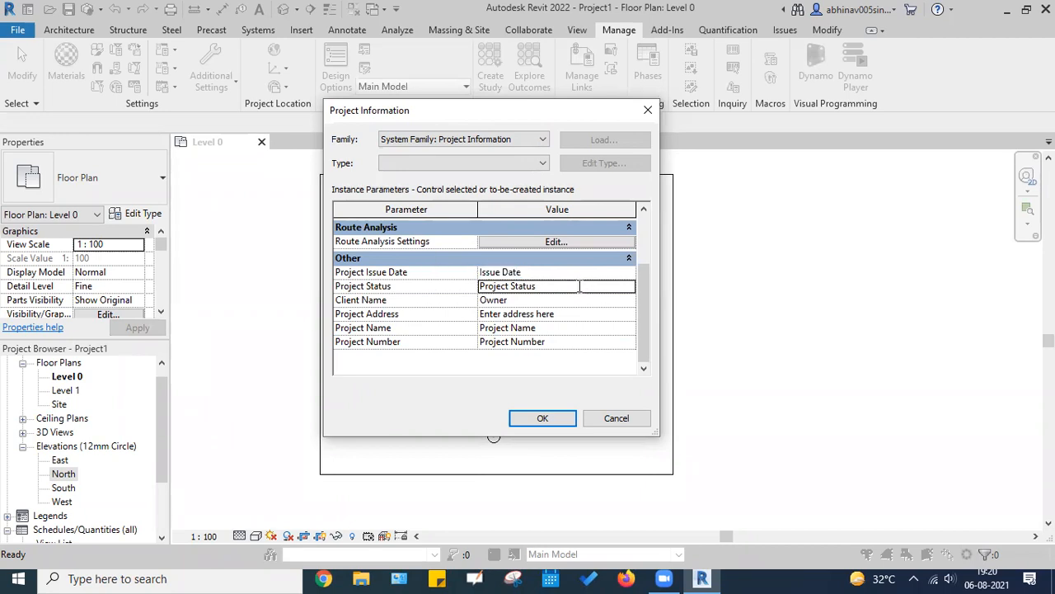
left_click(409, 285)
left_click(540, 301)
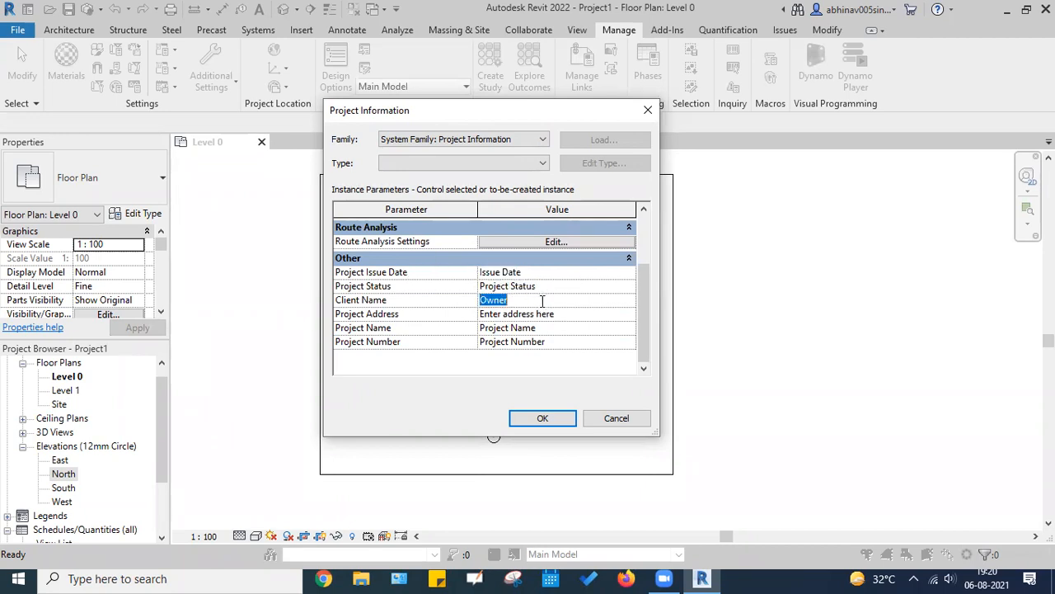
left_click(569, 314)
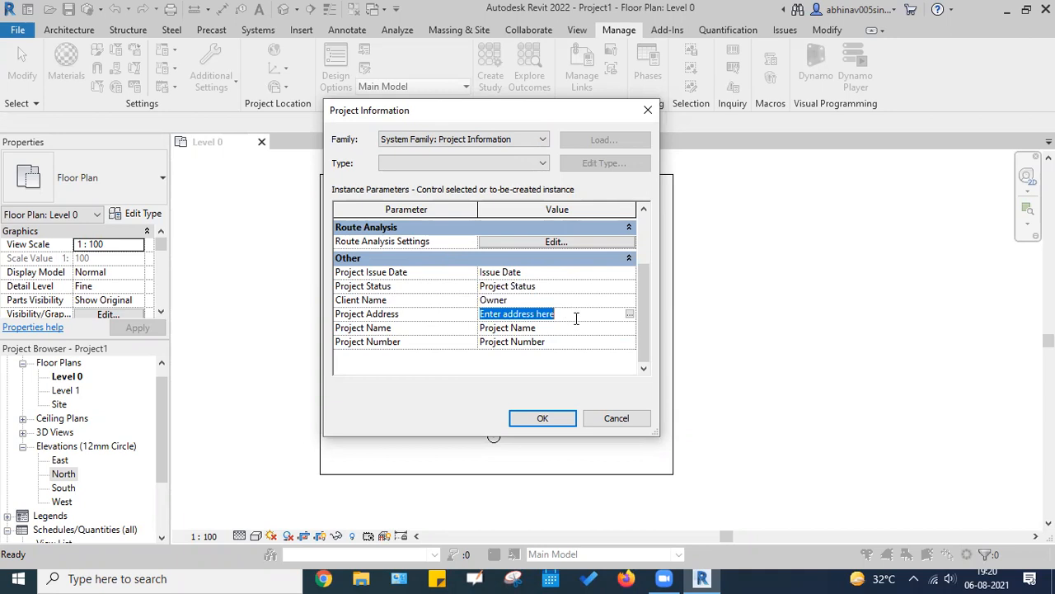
left_click(629, 315)
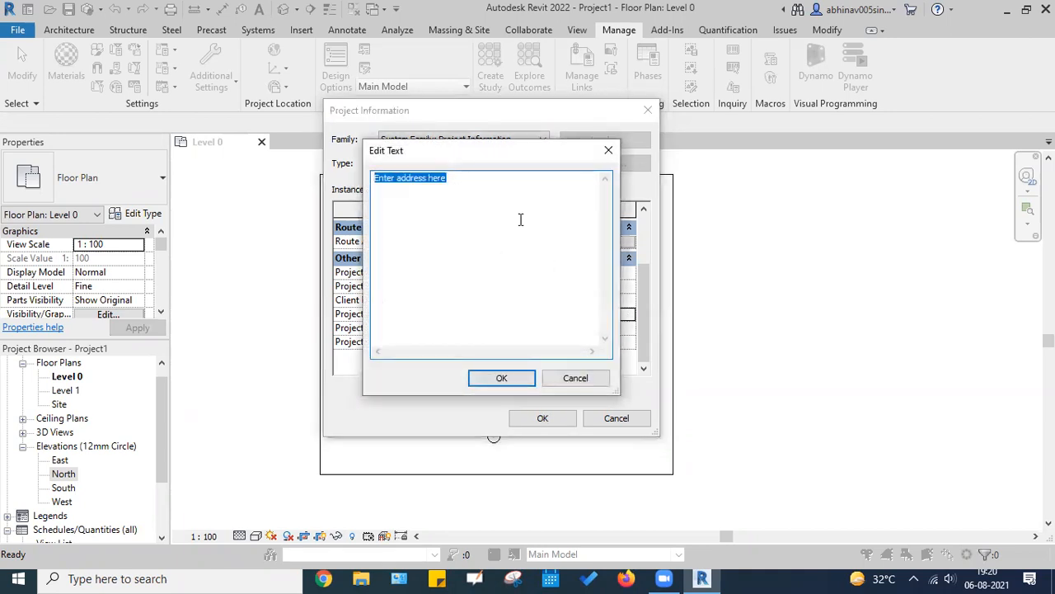
left_click(559, 330)
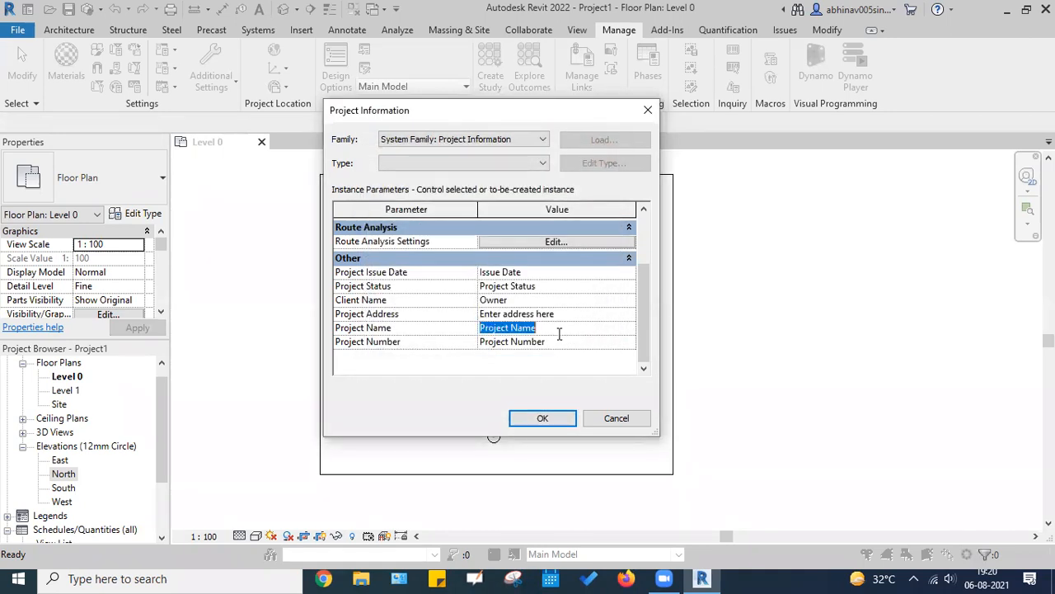
left_click(564, 343)
Step: Widen the Project Information dialog, check its Family and Type selectors, and cancel without changes
scroll(507, 308, "up", 2)
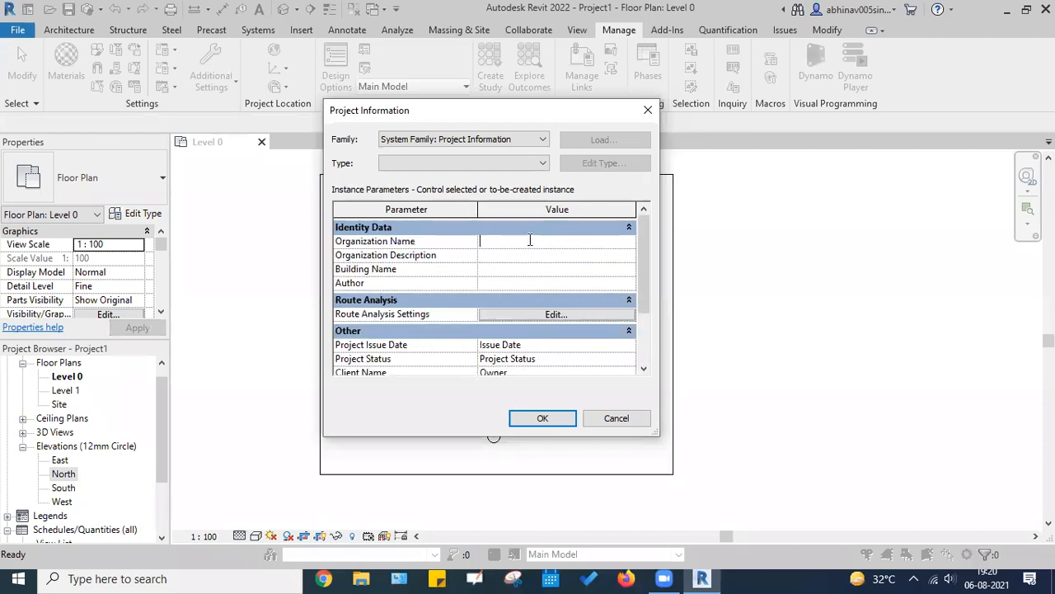
left_click_drag(660, 241, 857, 242)
left_click(610, 169)
left_click(612, 169)
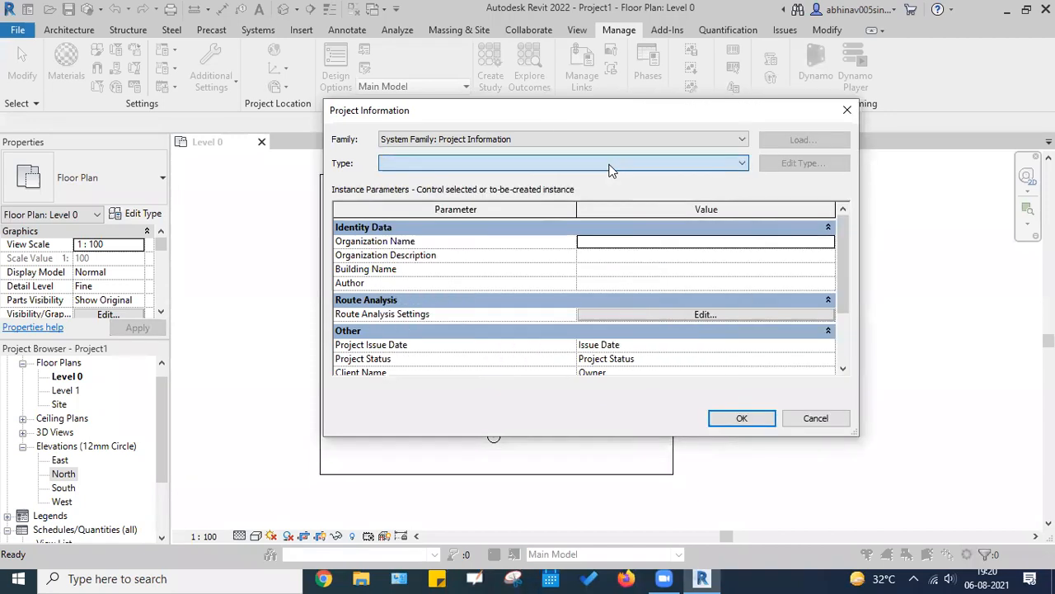
left_click(601, 137)
left_click(601, 138)
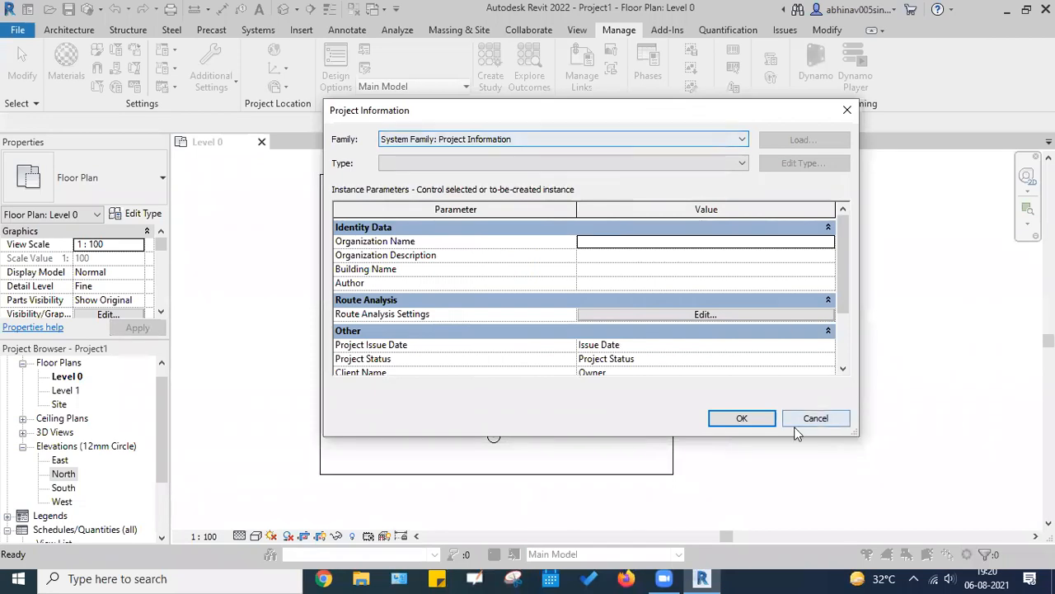
left_click(813, 418)
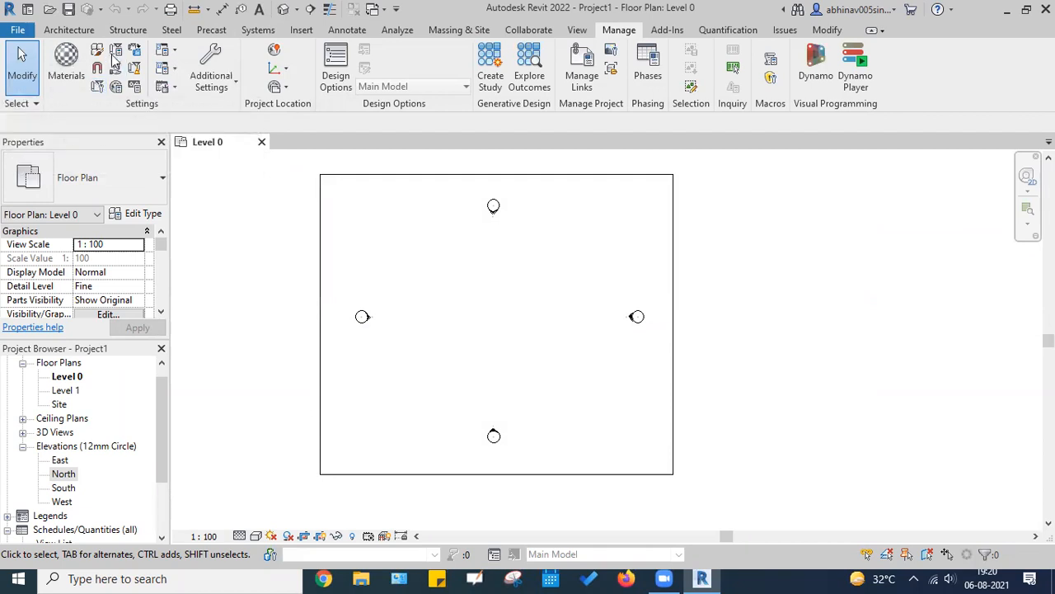
Step: Open the Project Parameters settings to view the available parameters and close them without adding any
left_click(119, 51)
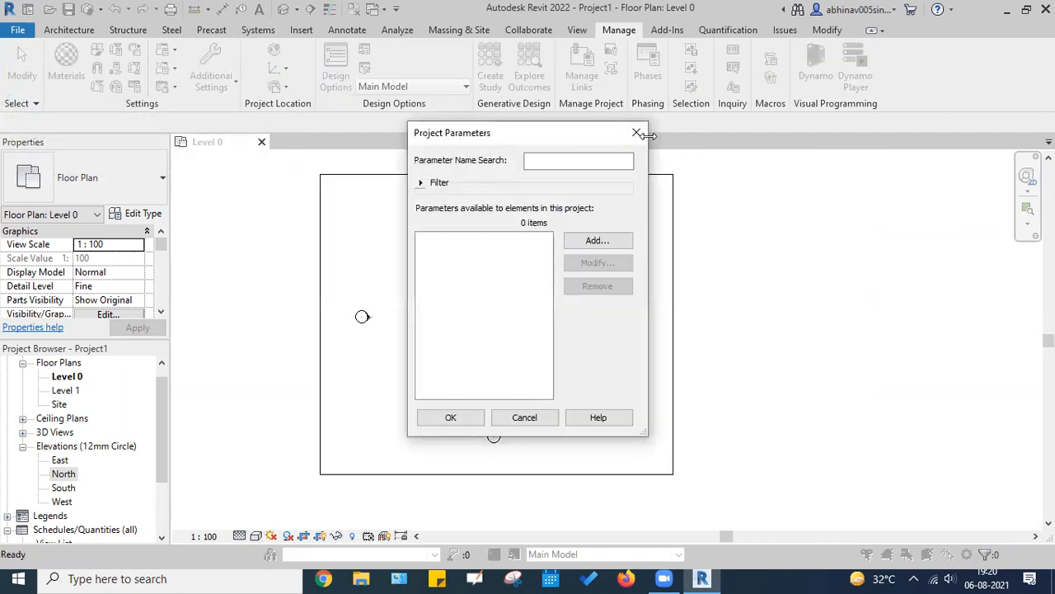
left_click(643, 136)
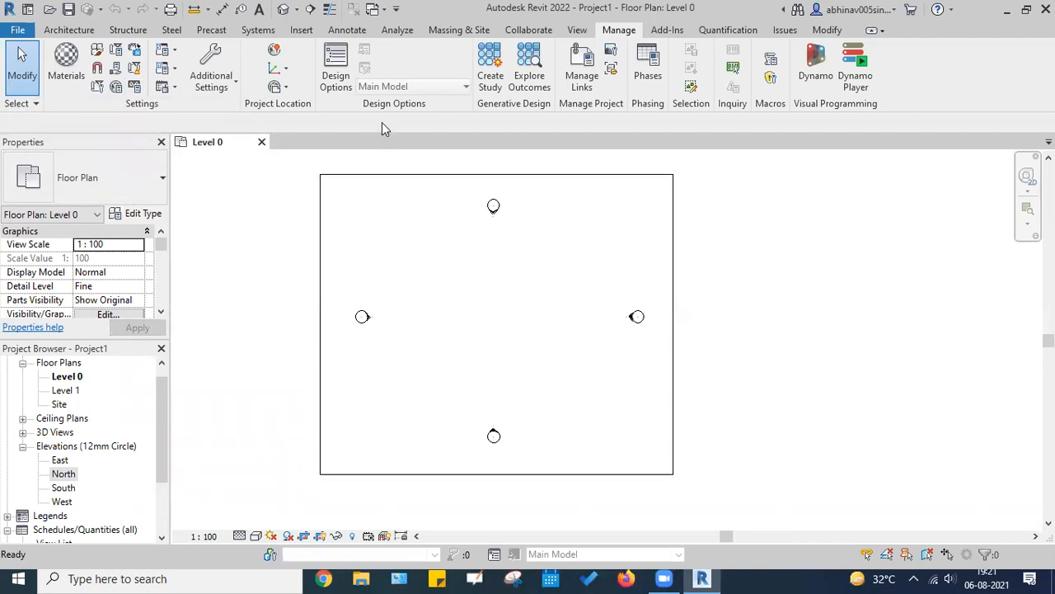
Step: Review the Common discipline's unit formats in the Project Units settings, reopening them once, and cancel without changes
key("u")
key("n")
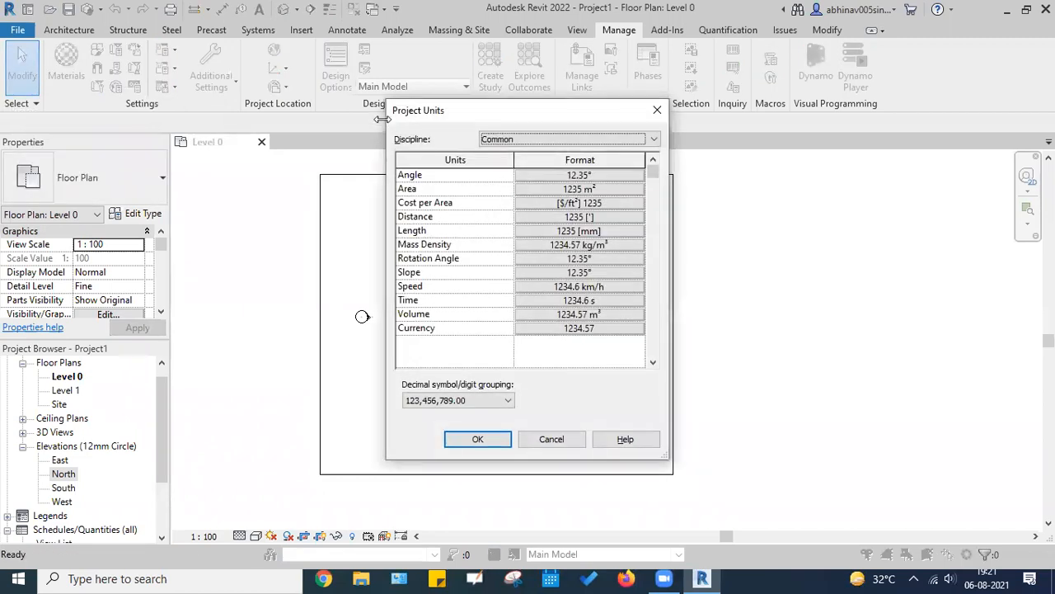
left_click(657, 110)
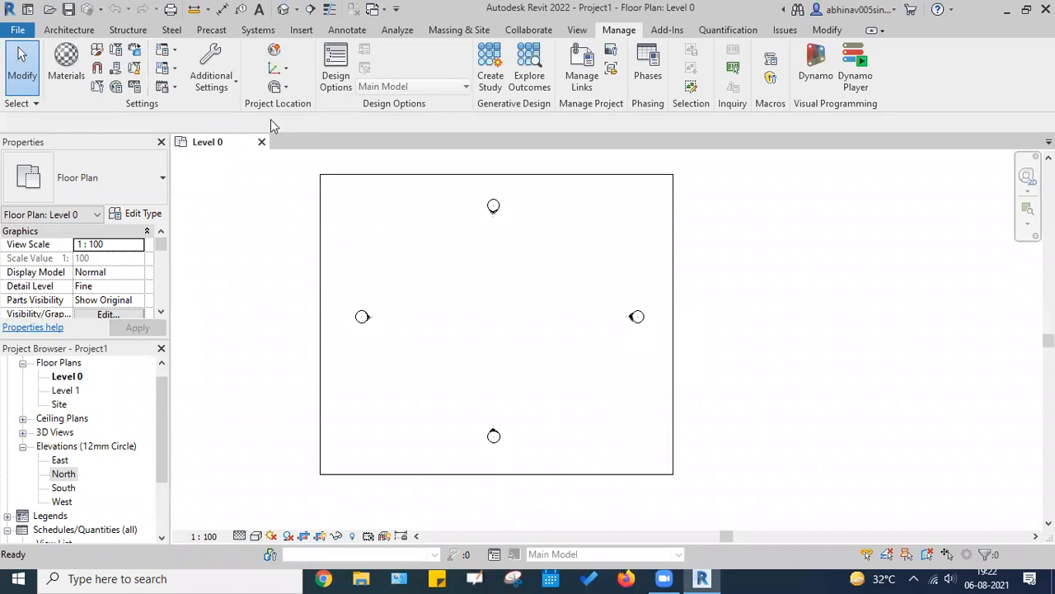
key("u")
key("n")
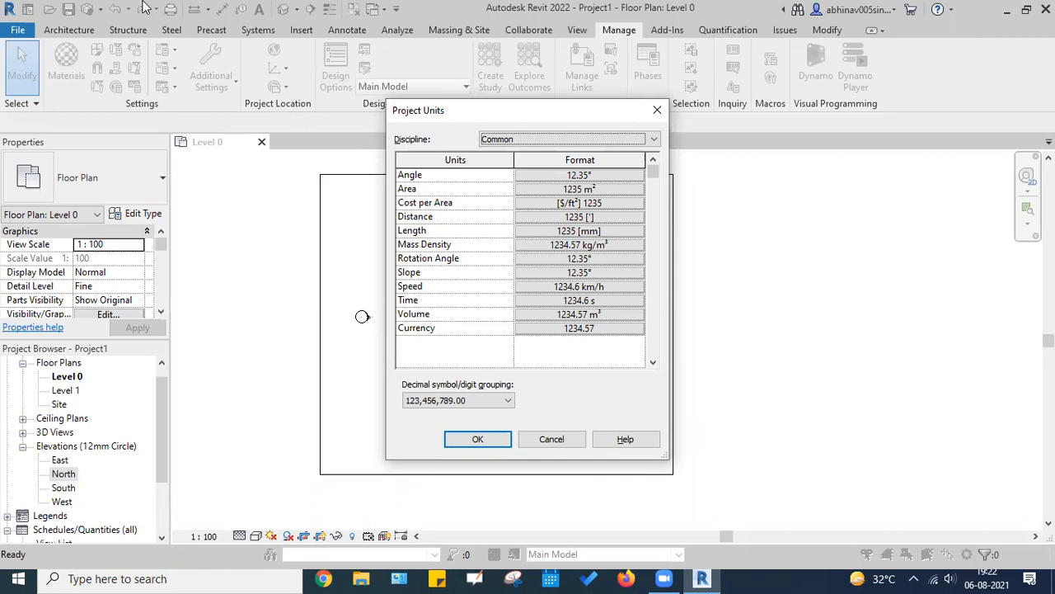
left_click(551, 439)
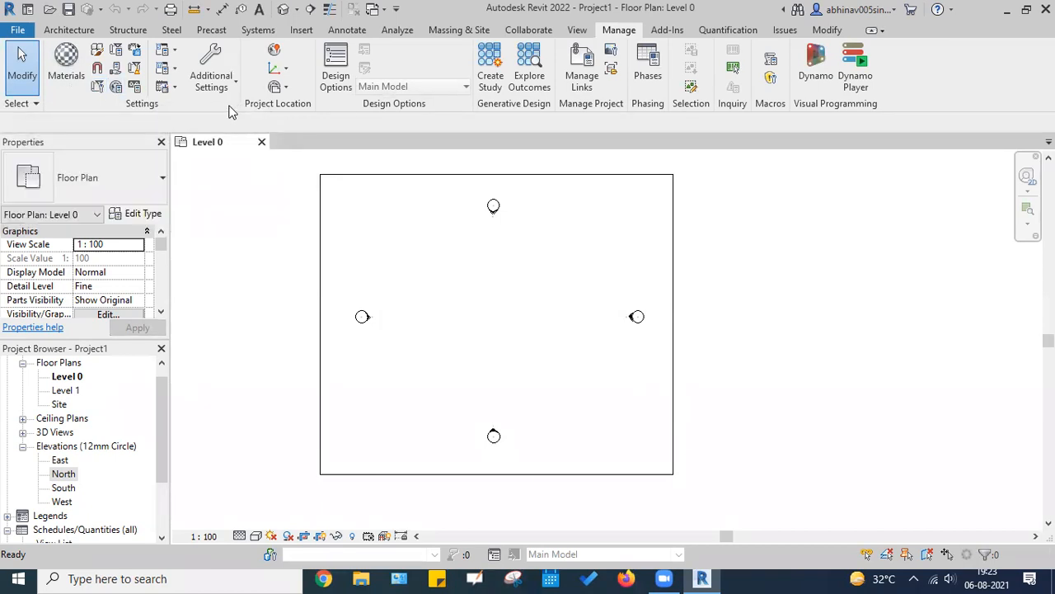
Step: Reopen the Project Units settings, keep the Common discipline, and check the Angle format options without changing them
left_click(135, 87)
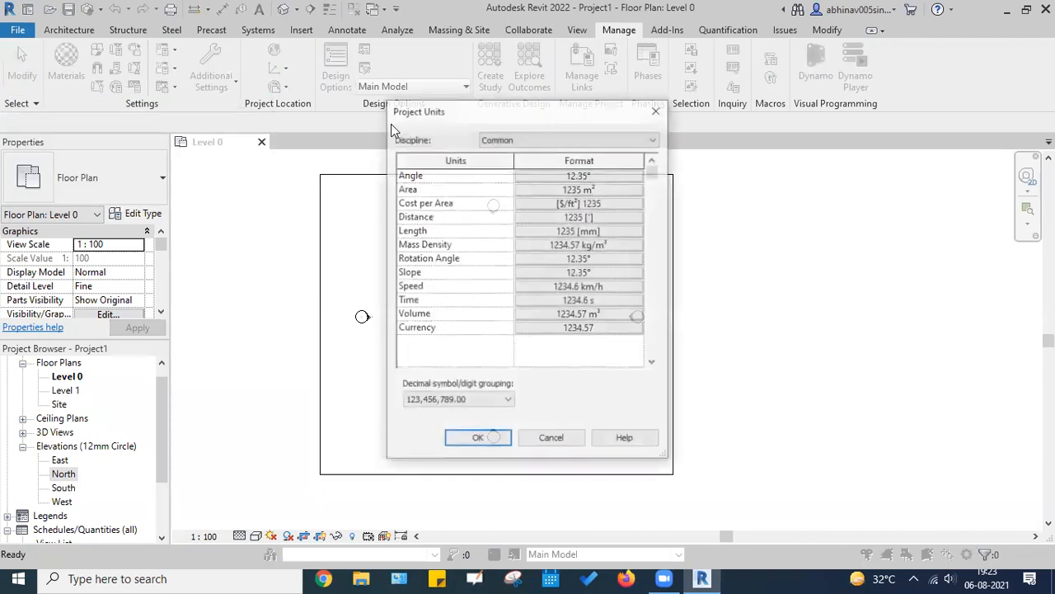
left_click_drag(470, 111, 451, 103)
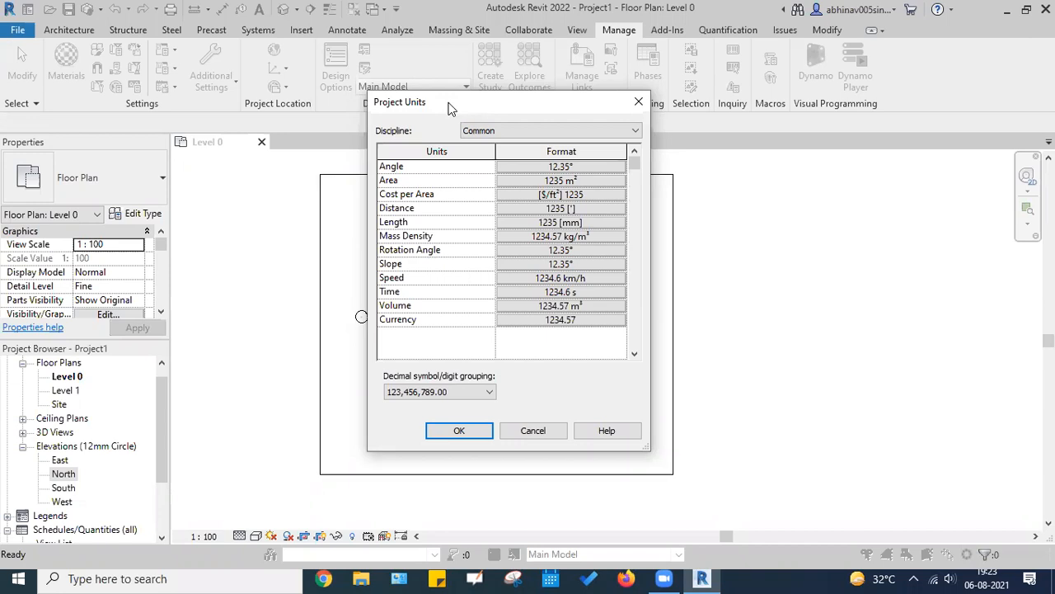
left_click(513, 131)
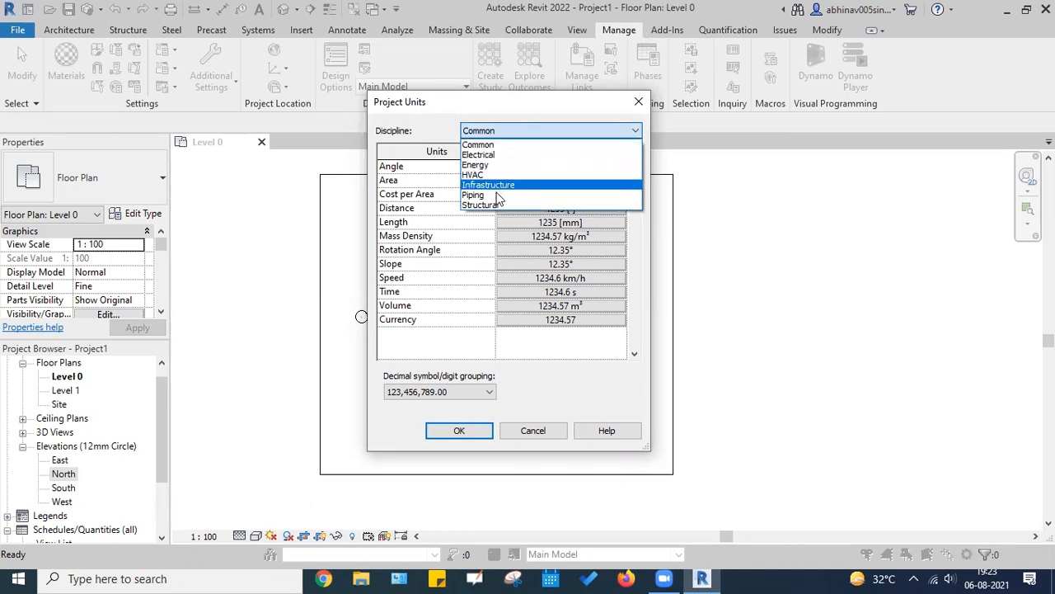
left_click(506, 145)
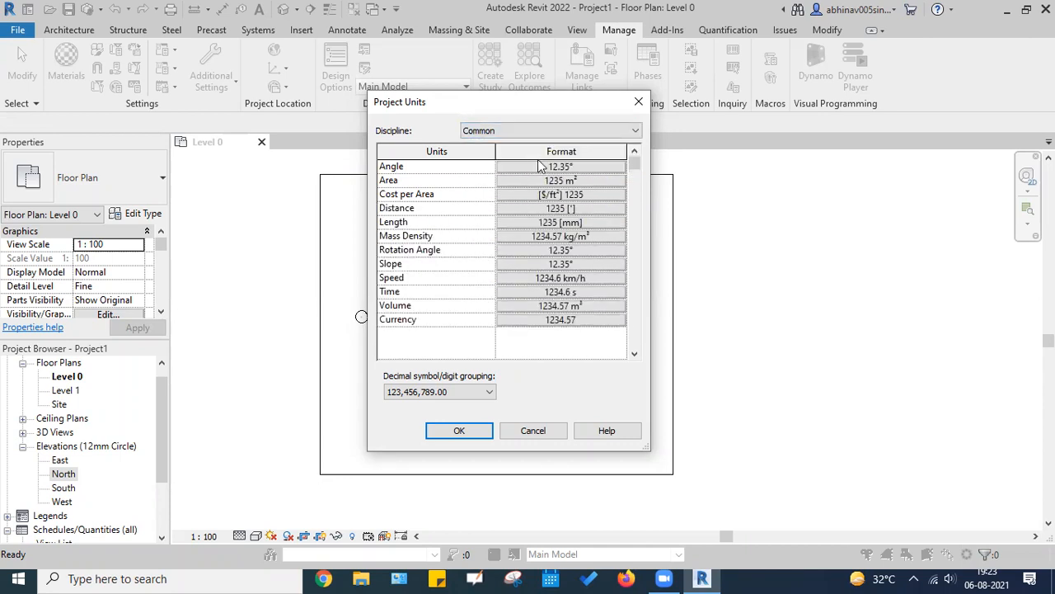
left_click(544, 168)
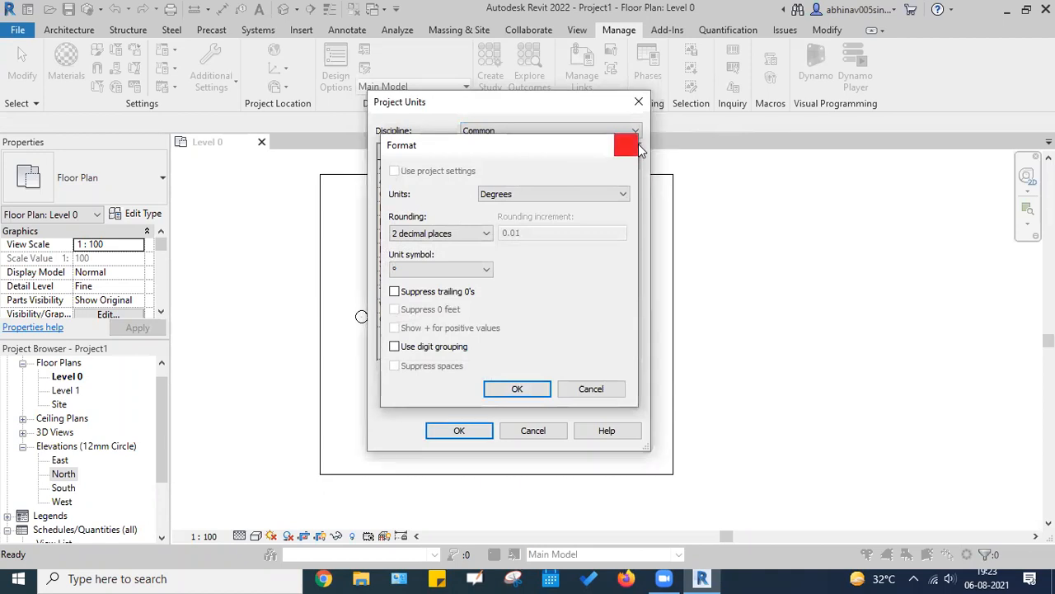
left_click(625, 147)
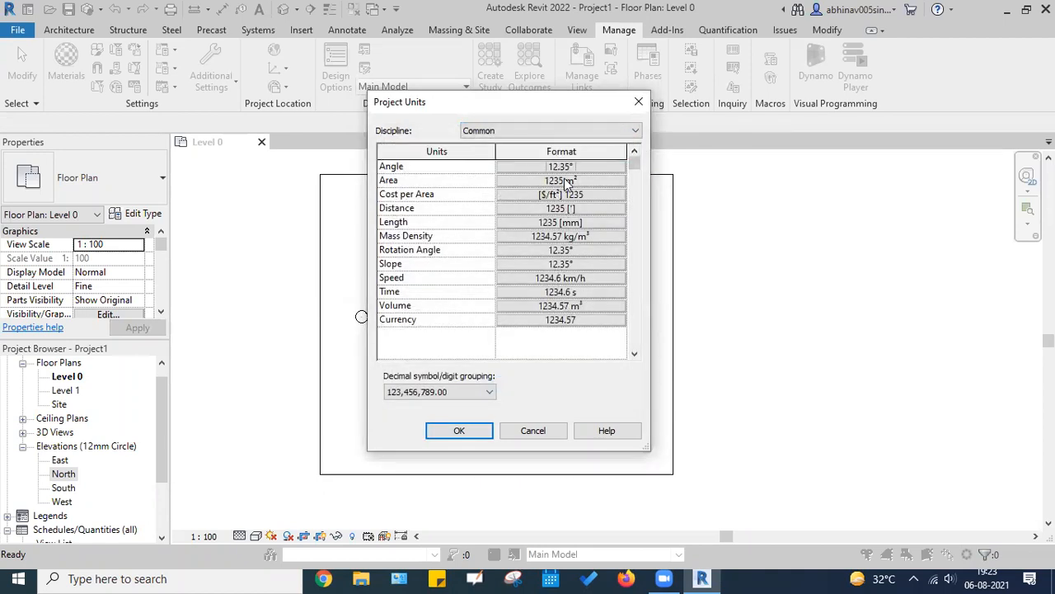
Step: Switch the Project Units discipline to Infrastructure to check the Stationing format, and bring up the Piping units
left_click(528, 133)
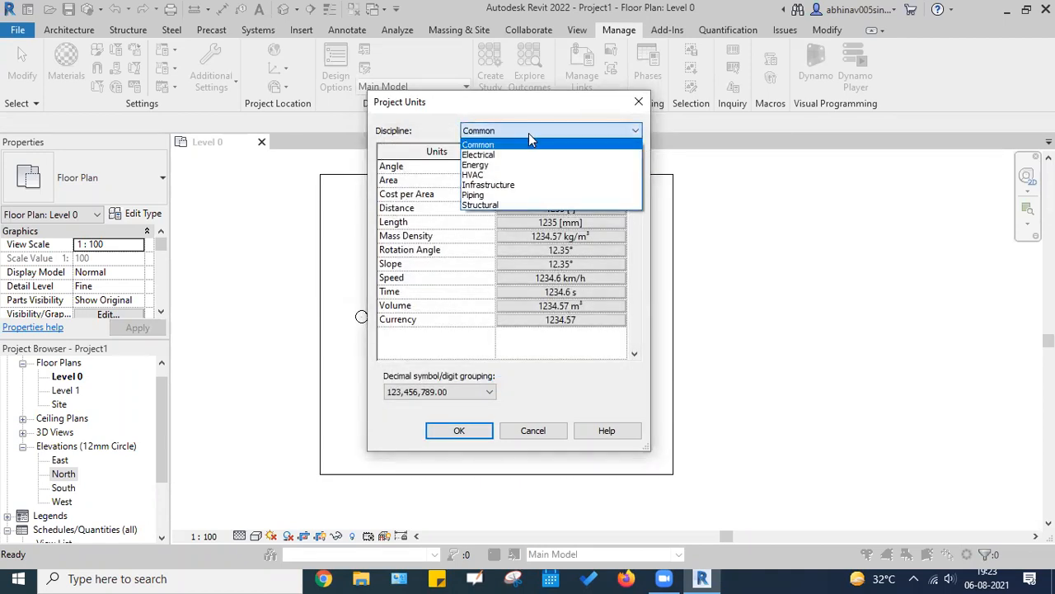
left_click(507, 185)
left_click(560, 167)
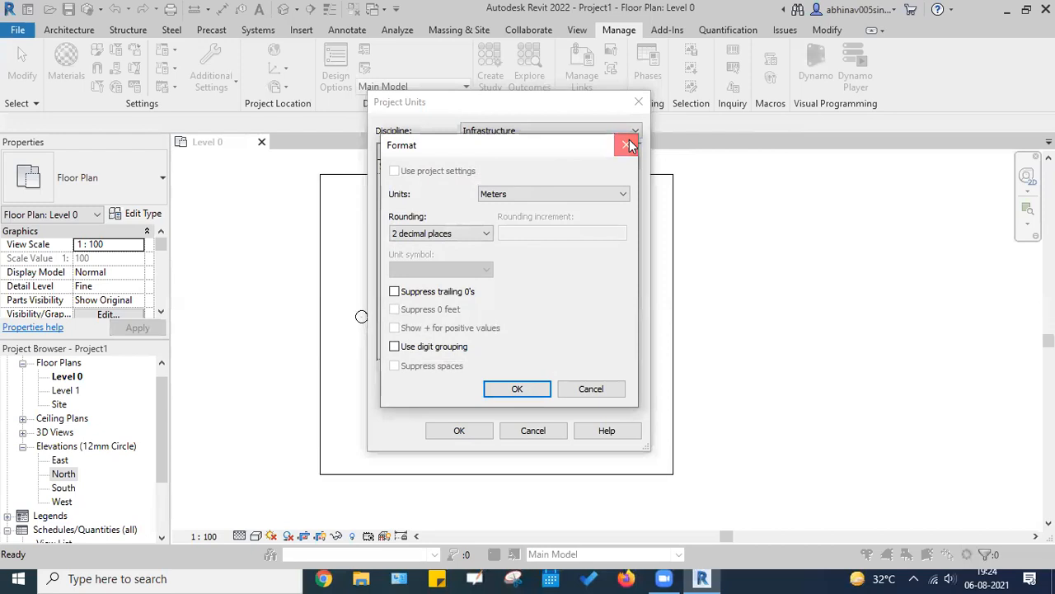
left_click(628, 144)
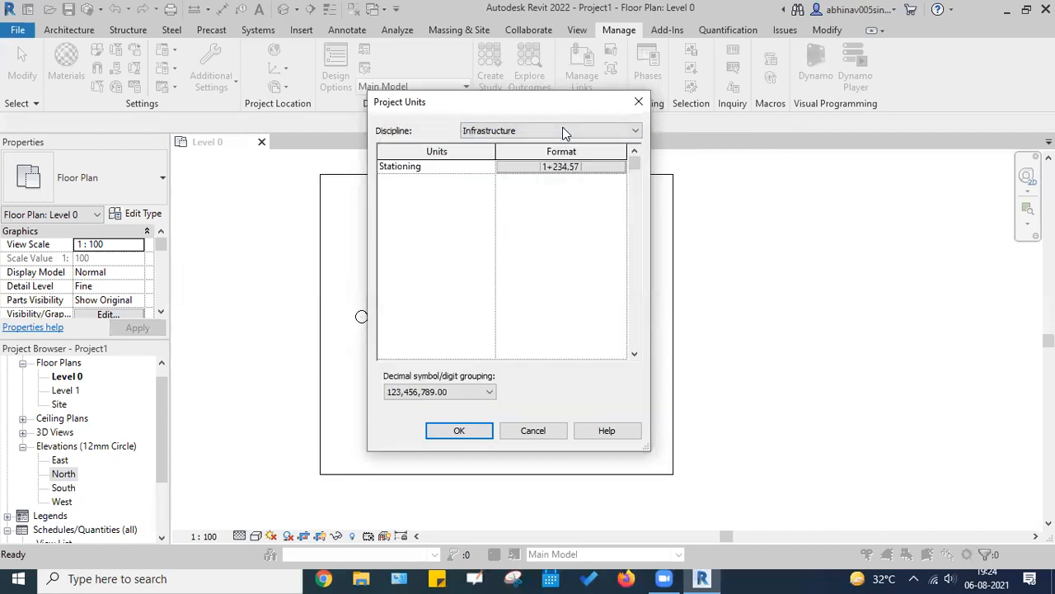
left_click(527, 130)
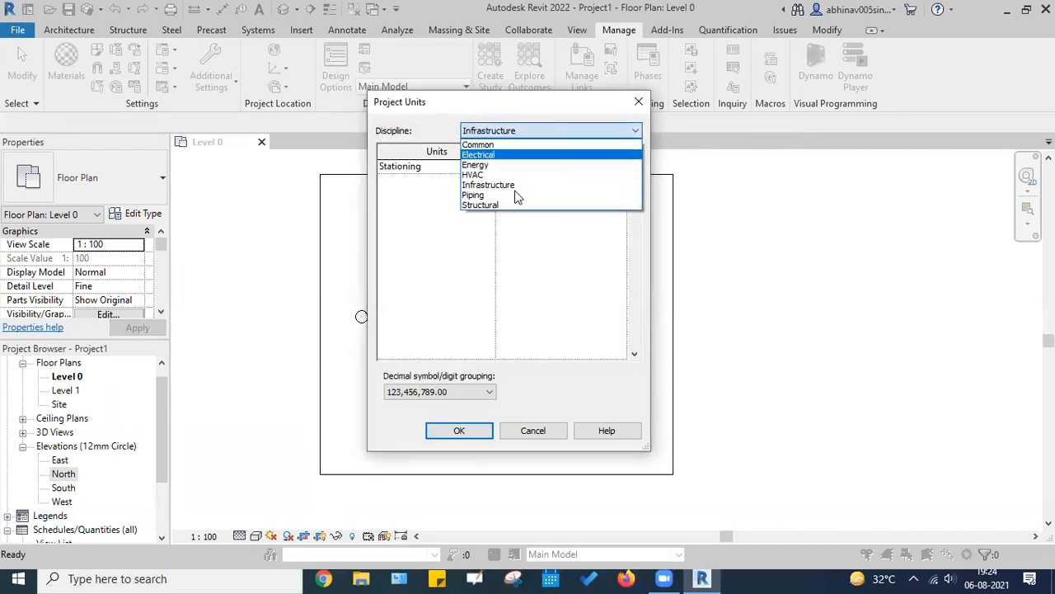
left_click(514, 200)
Step: Switch the Project Units discipline to Structural, widen the dialog, and examine the full list of structural units and formats
left_click(508, 132)
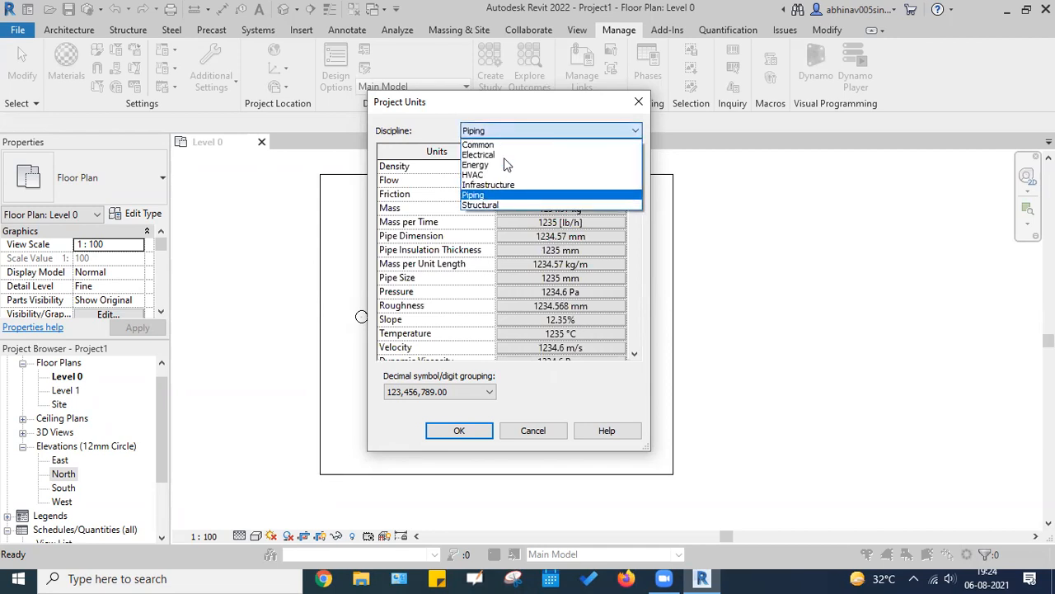
left_click(503, 203)
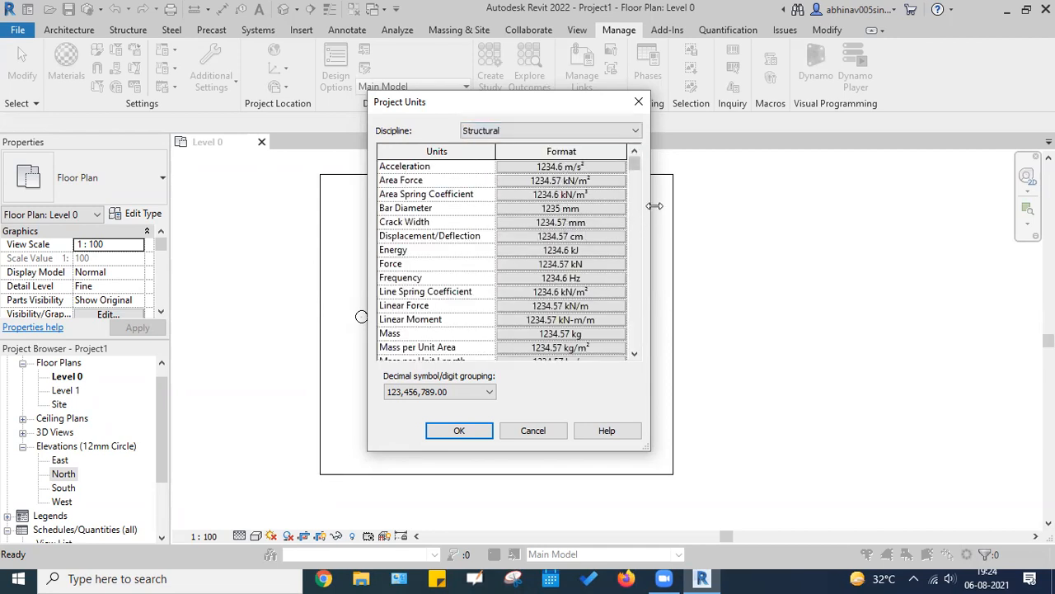
left_click_drag(655, 206, 793, 207)
scroll(491, 252, "down", 5)
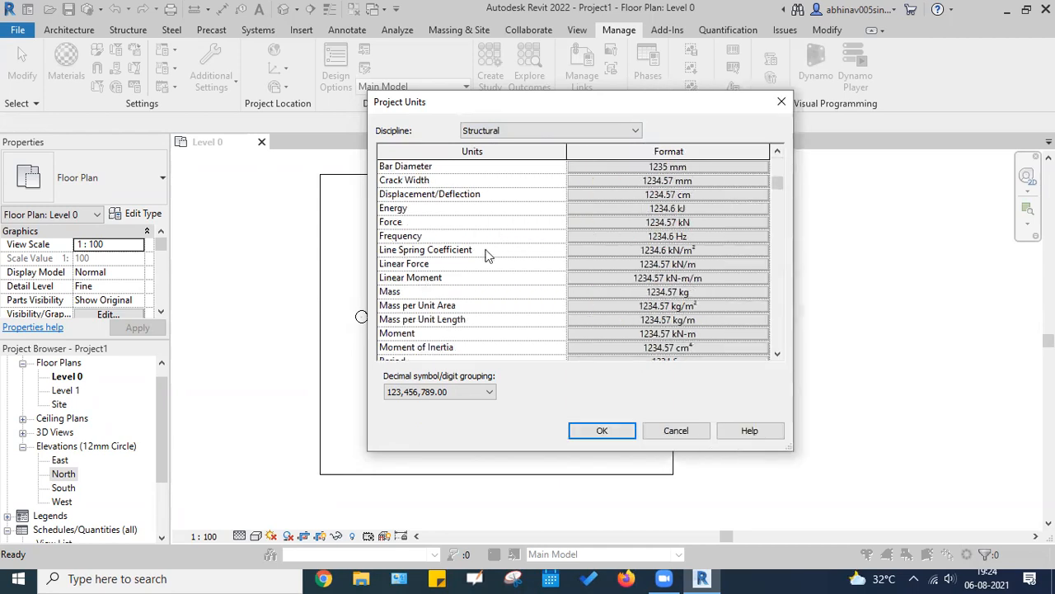
scroll(487, 256, "down", 5)
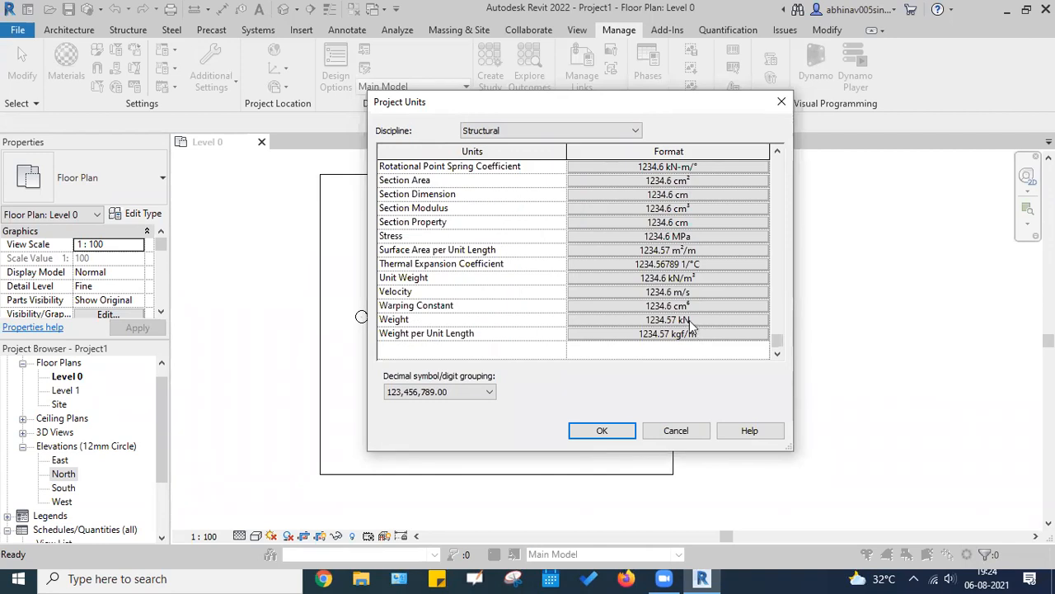
scroll(498, 297, "up", 3)
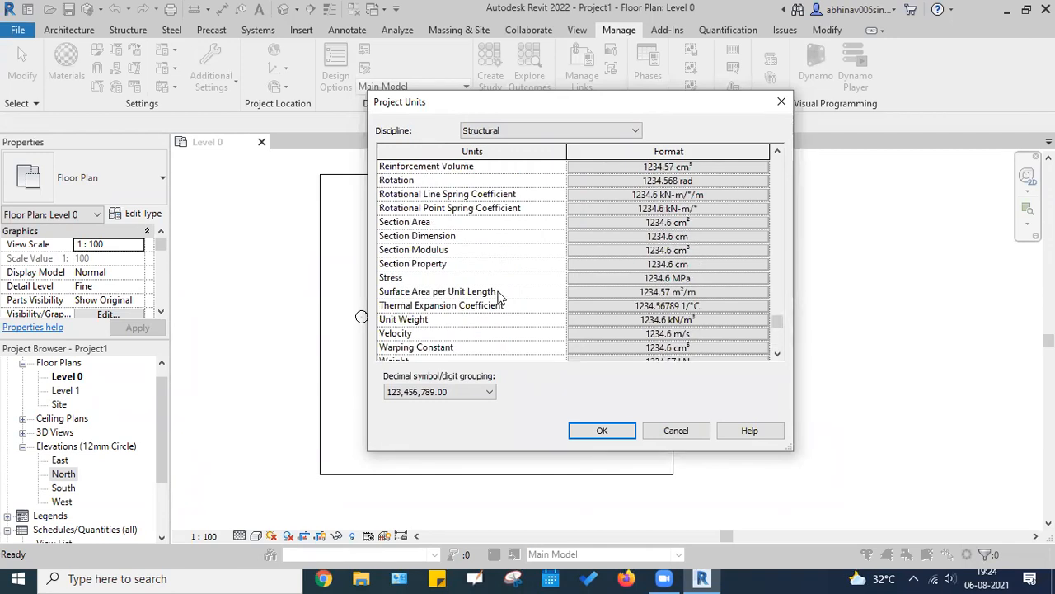
scroll(435, 330, "up", 2)
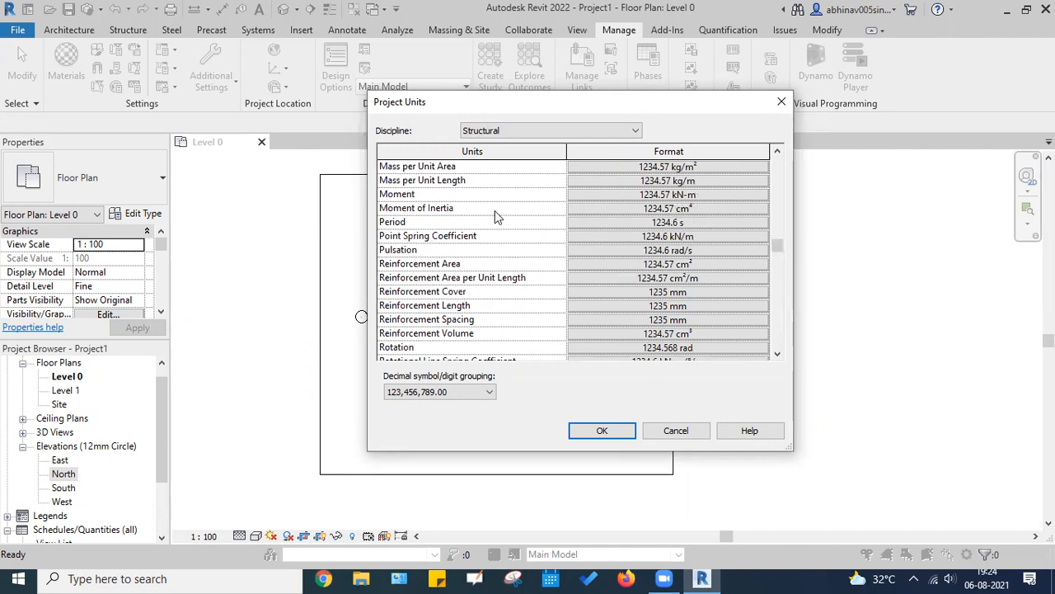
scroll(495, 210, "up", 1)
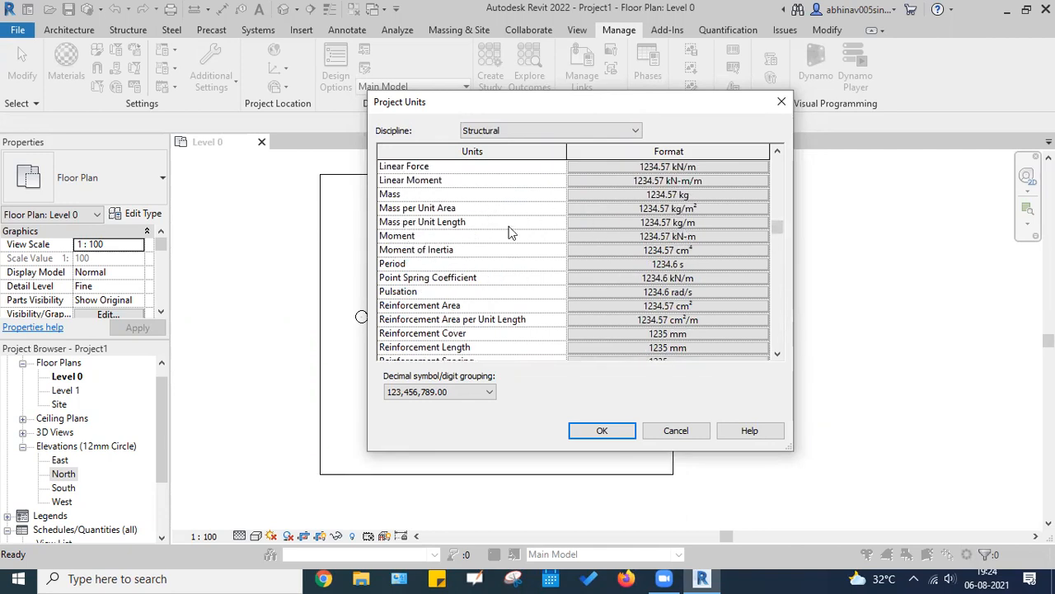
scroll(511, 233, "up", 2)
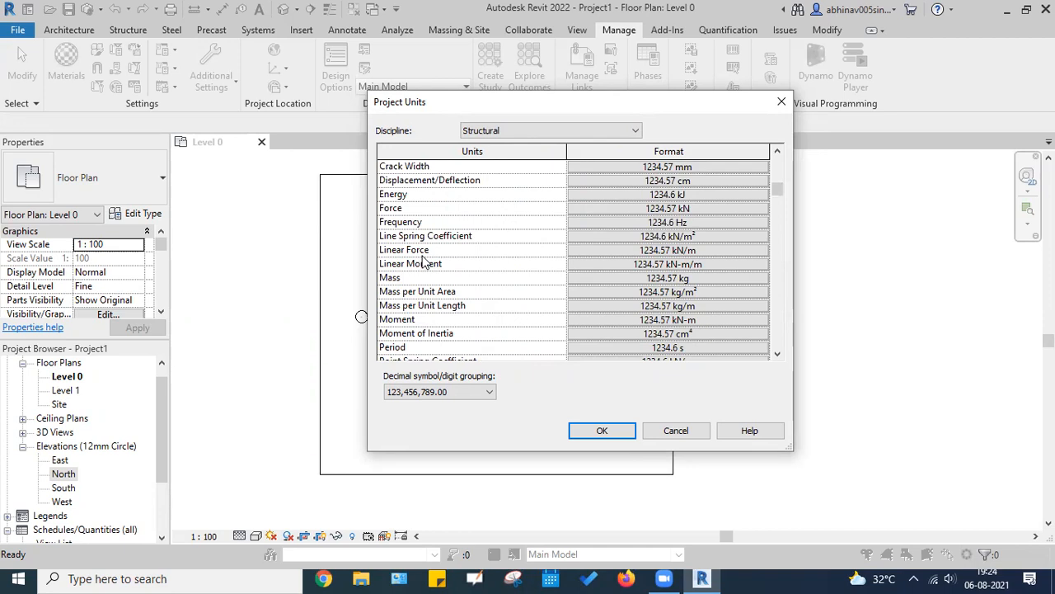
scroll(431, 259, "up", 2)
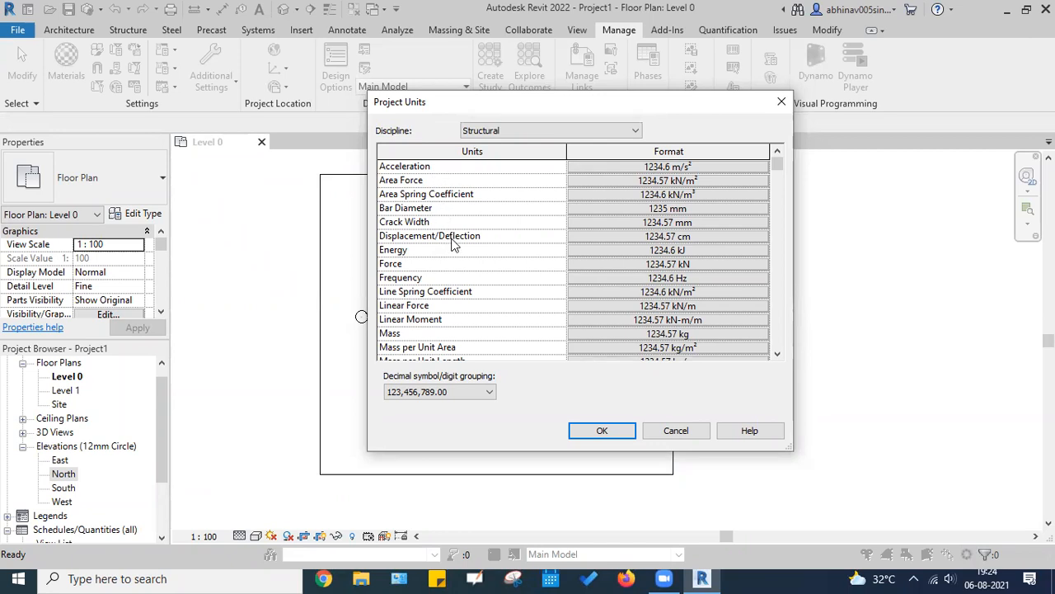
Step: Examine the Structural unit formats further down the Project Units list, through the reinforcement and section units to Surface Area per Unit Length
scroll(451, 247, "down", 1)
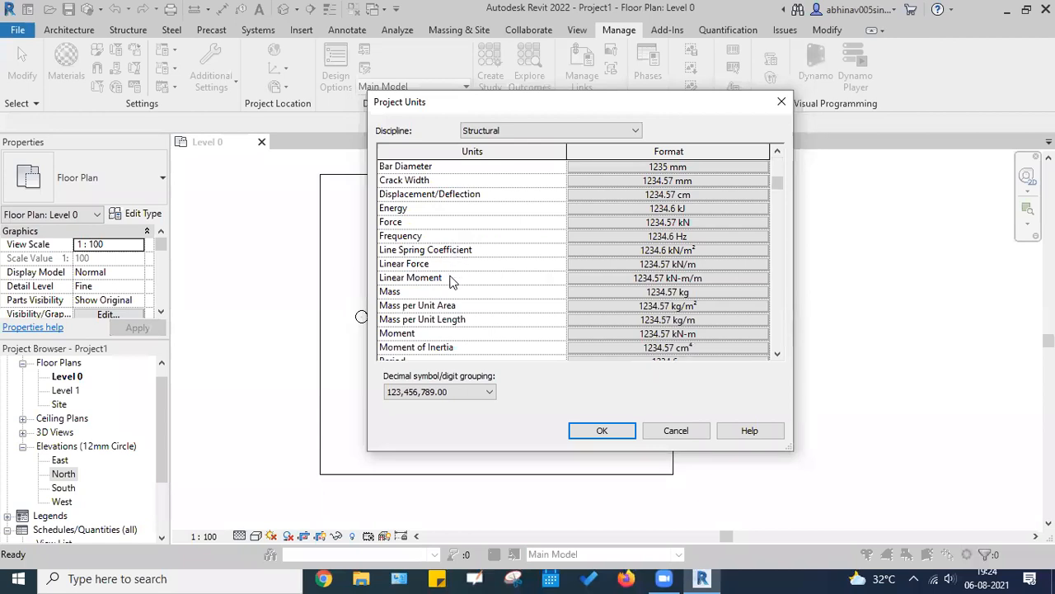
scroll(468, 292, "down", 1)
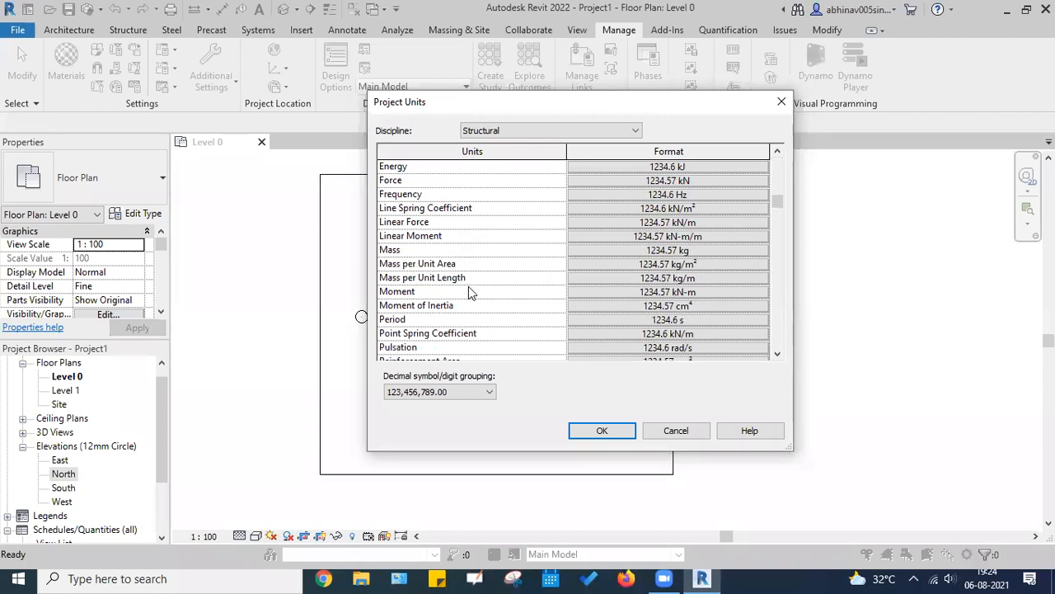
scroll(468, 292, "down", 1)
scroll(471, 292, "down", 1)
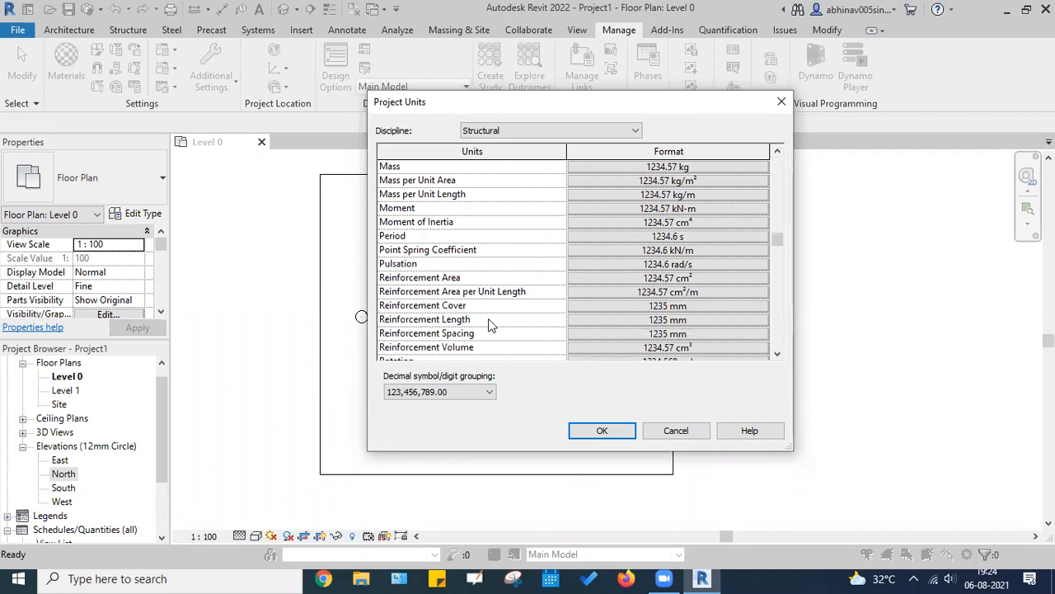
scroll(490, 324, "down", 1)
scroll(491, 324, "down", 2)
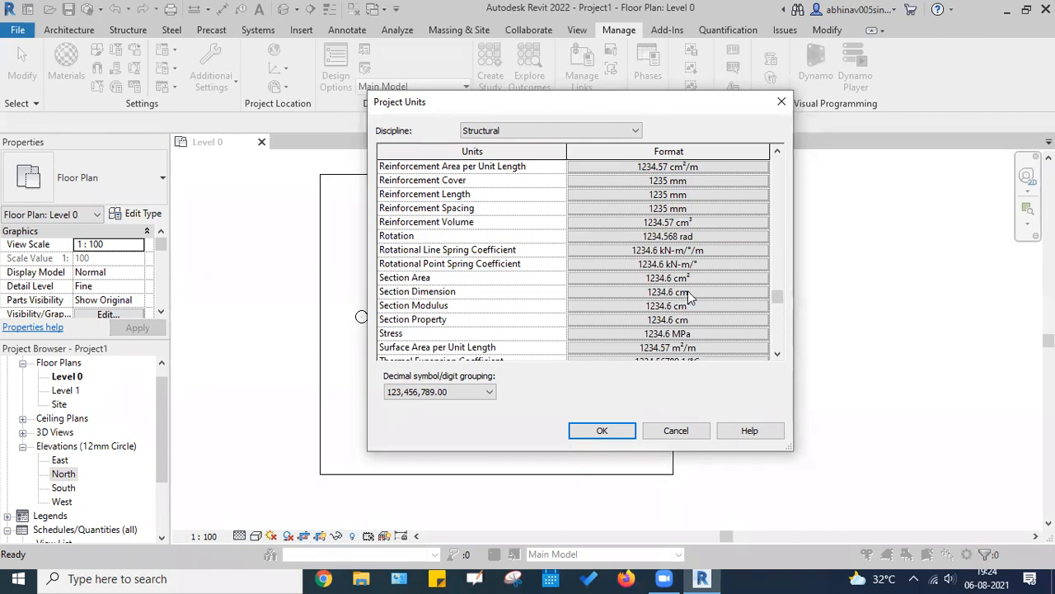
Step: Switch the Project Units discipline from Structural back to Common
left_click(560, 130)
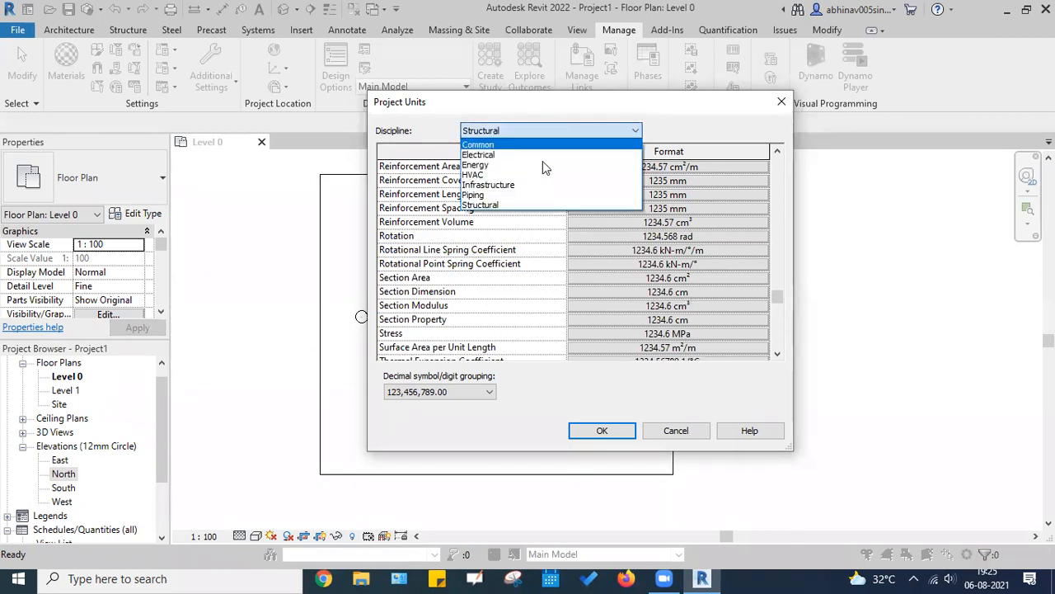
left_click(527, 146)
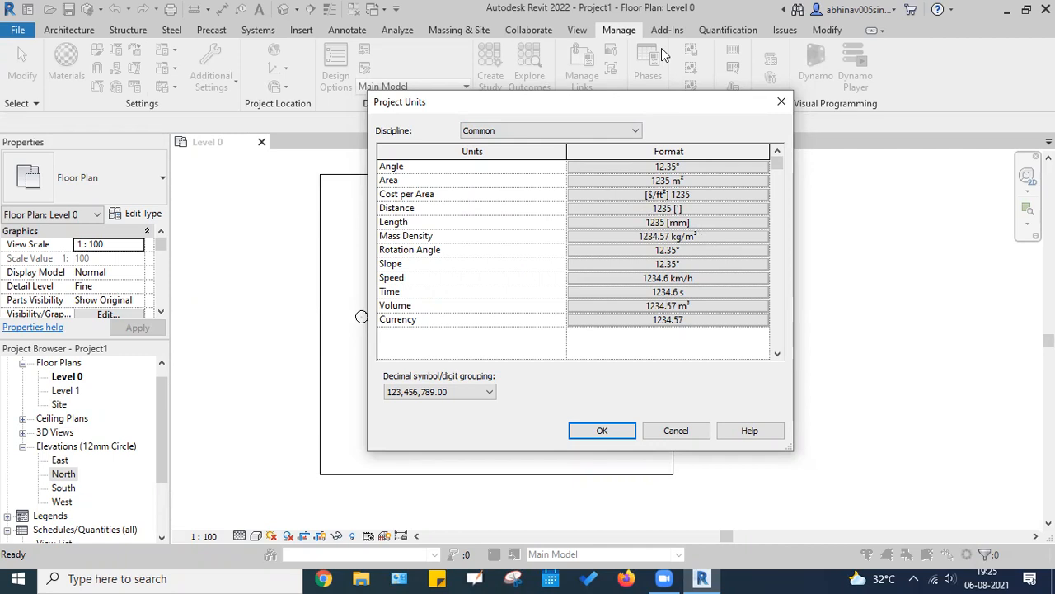
left_click(554, 130)
left_click(528, 145)
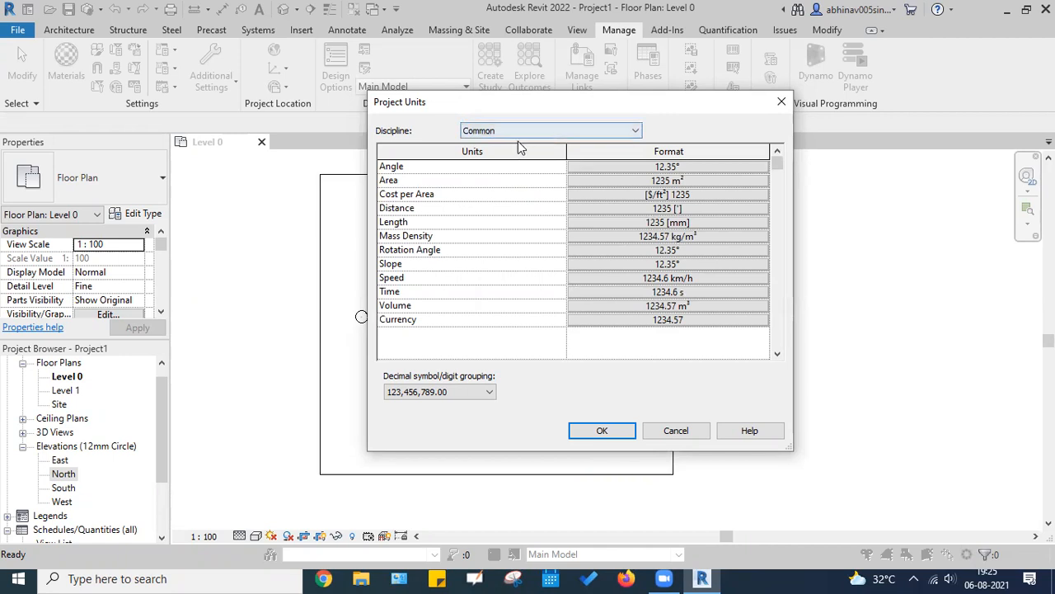
Step: Check the format settings of the Angle and Area units, including the available angle units, and close both without changes
left_click(657, 169)
left_click(596, 196)
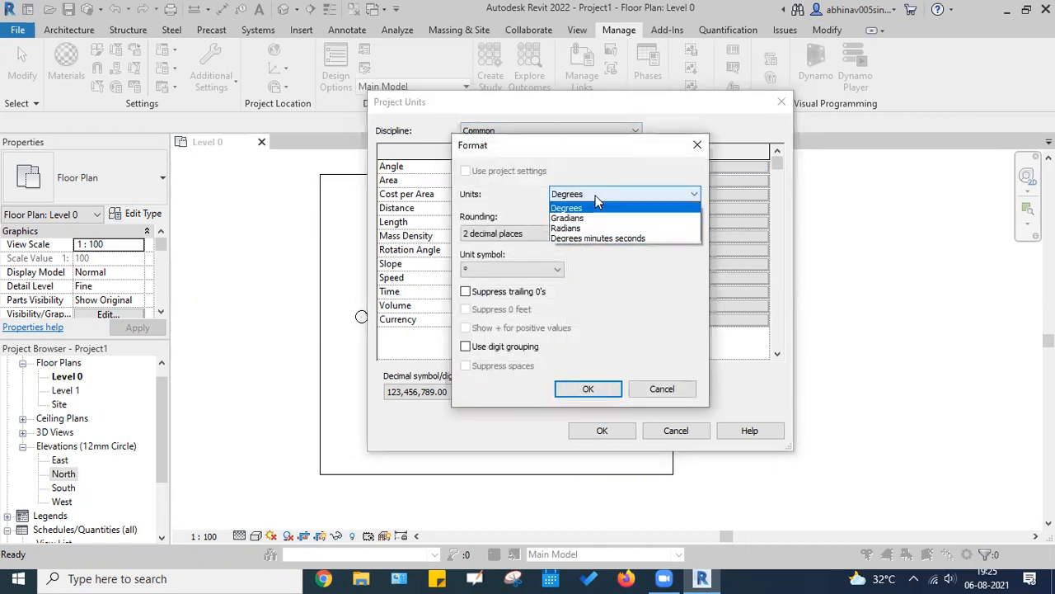
left_click(595, 196)
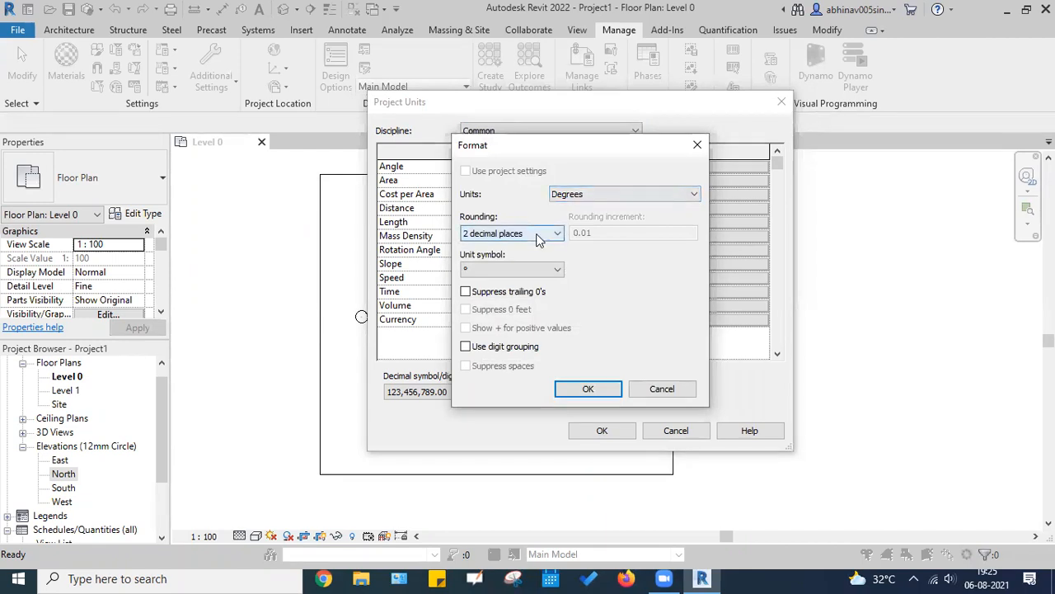
left_click(697, 149)
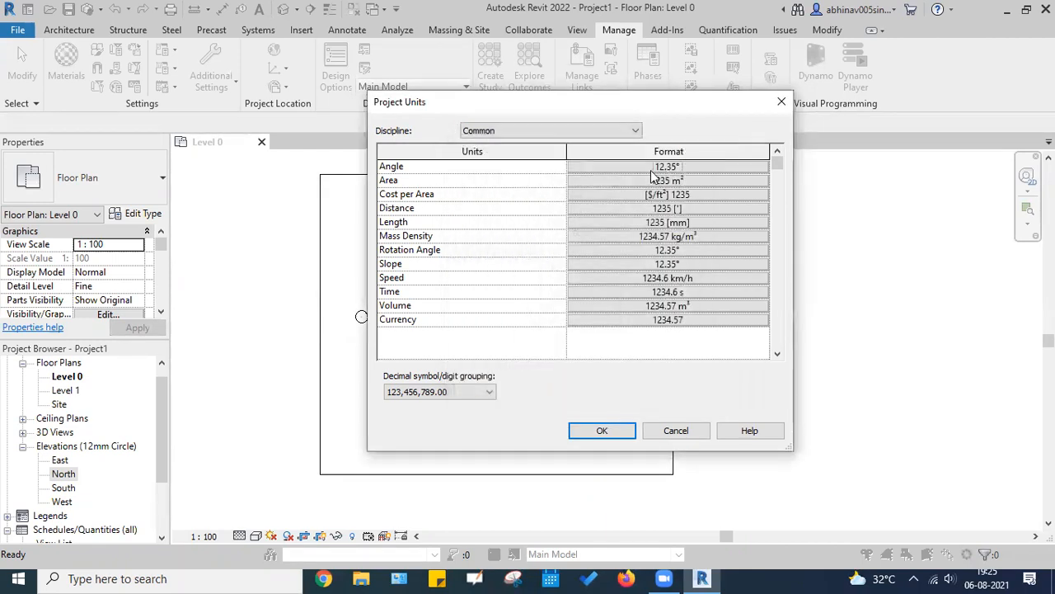
left_click(626, 181)
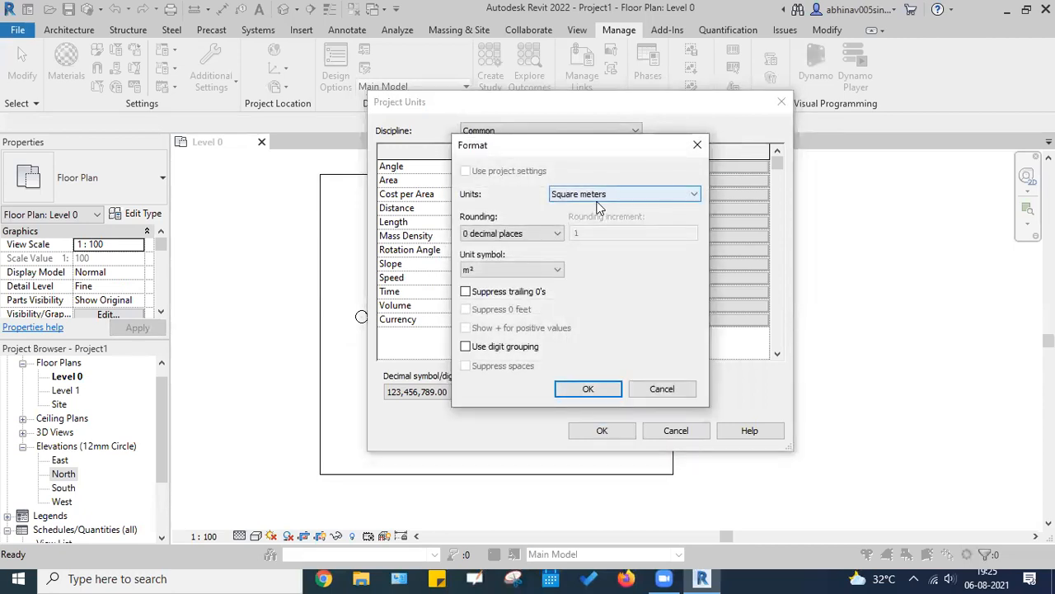
left_click(697, 145)
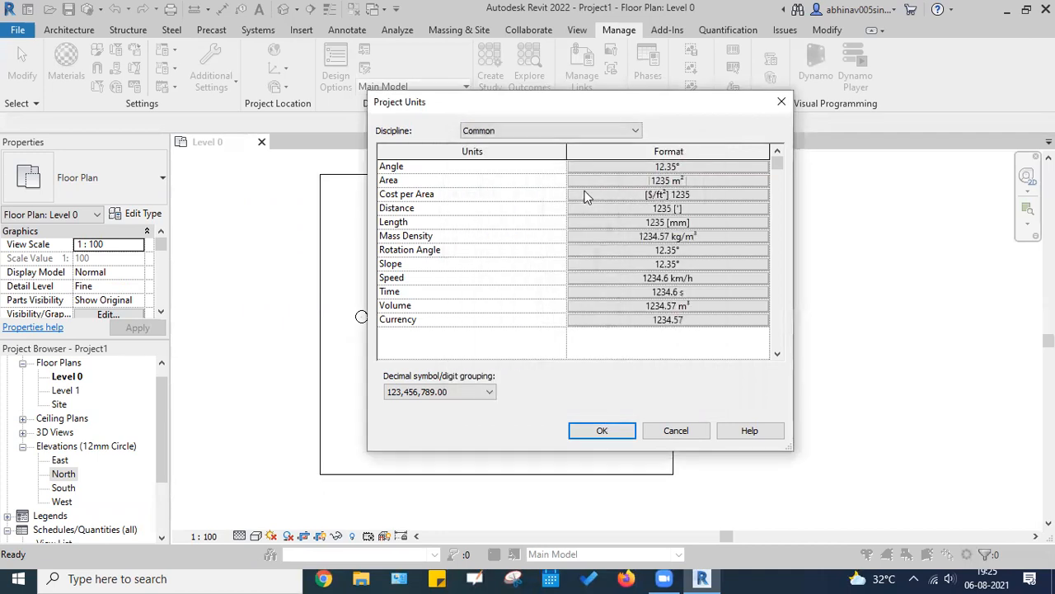
Step: Set the Cost per Area format to Cost per square meter with the unit symbol $/m²
left_click(667, 196)
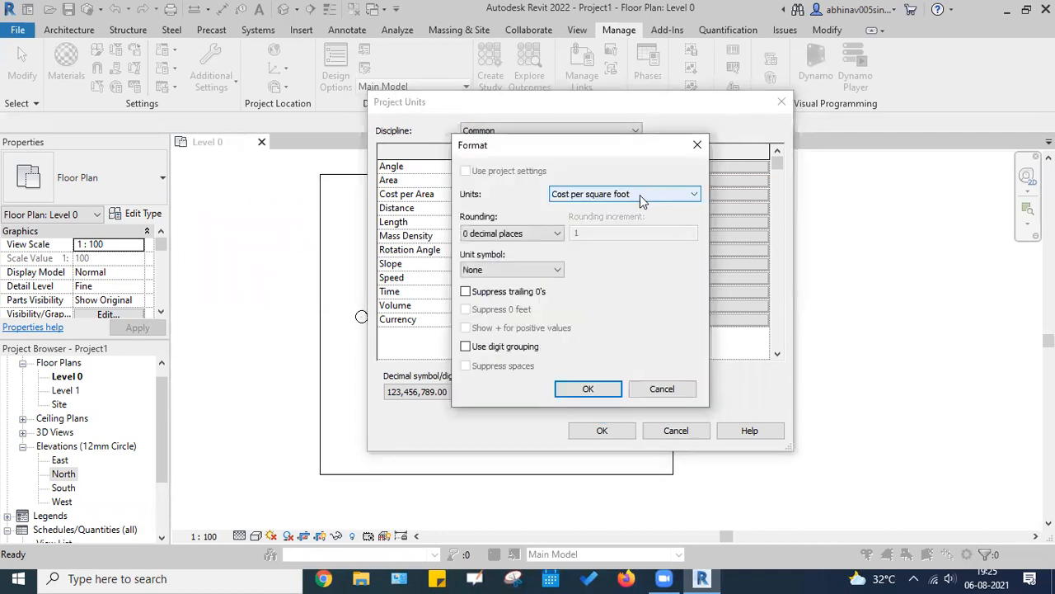
left_click(628, 194)
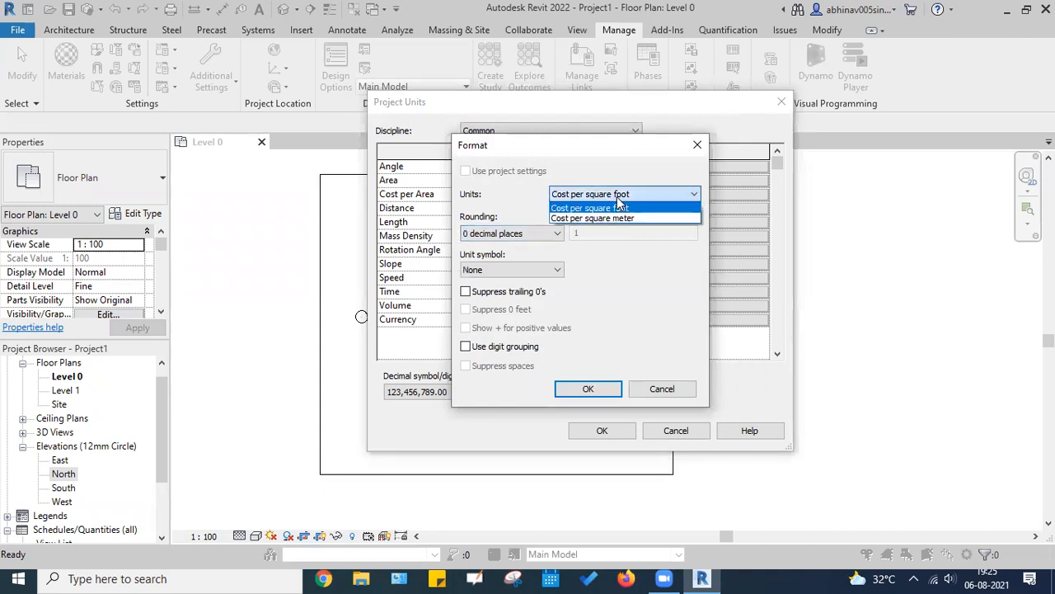
left_click(636, 195)
left_click(636, 195)
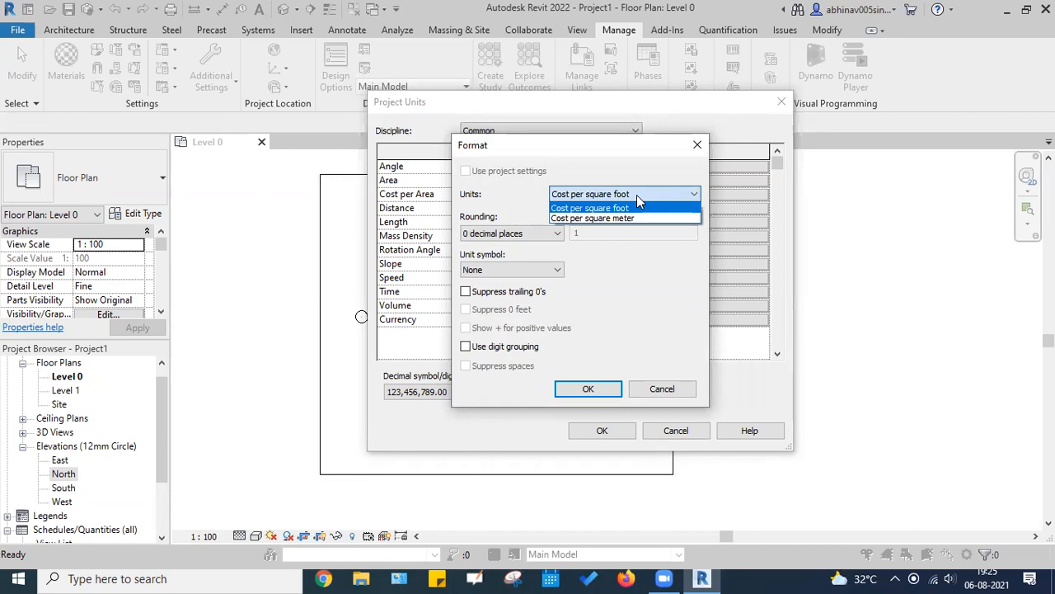
left_click(637, 195)
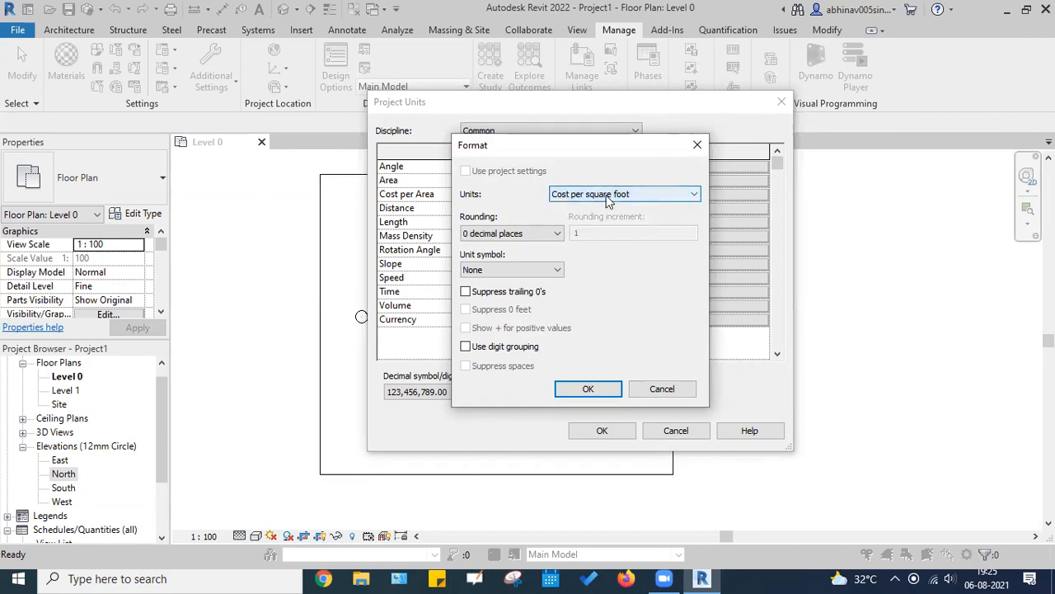
key("Down")
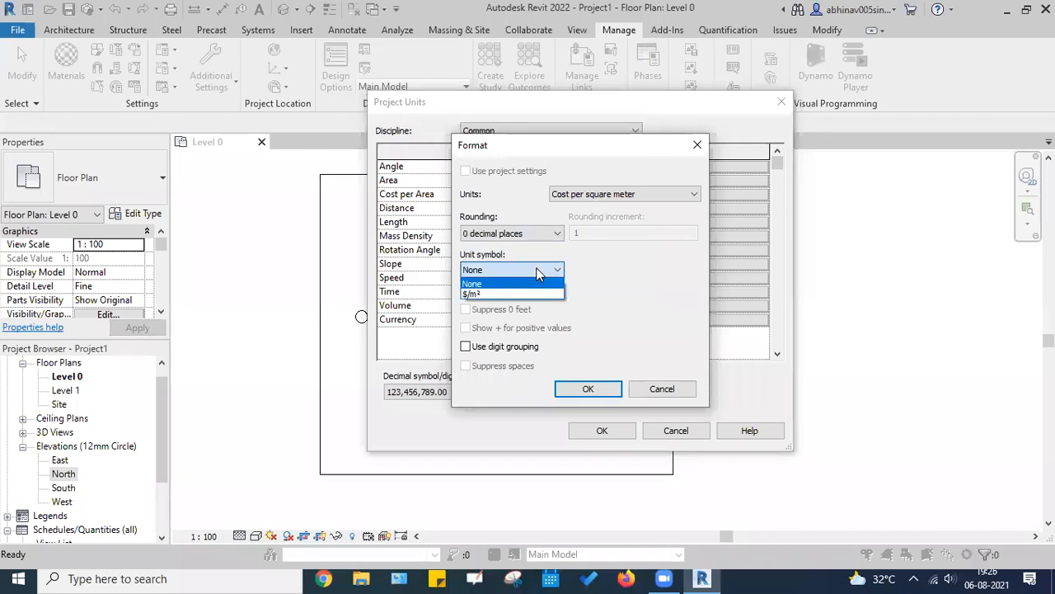
left_click(494, 290)
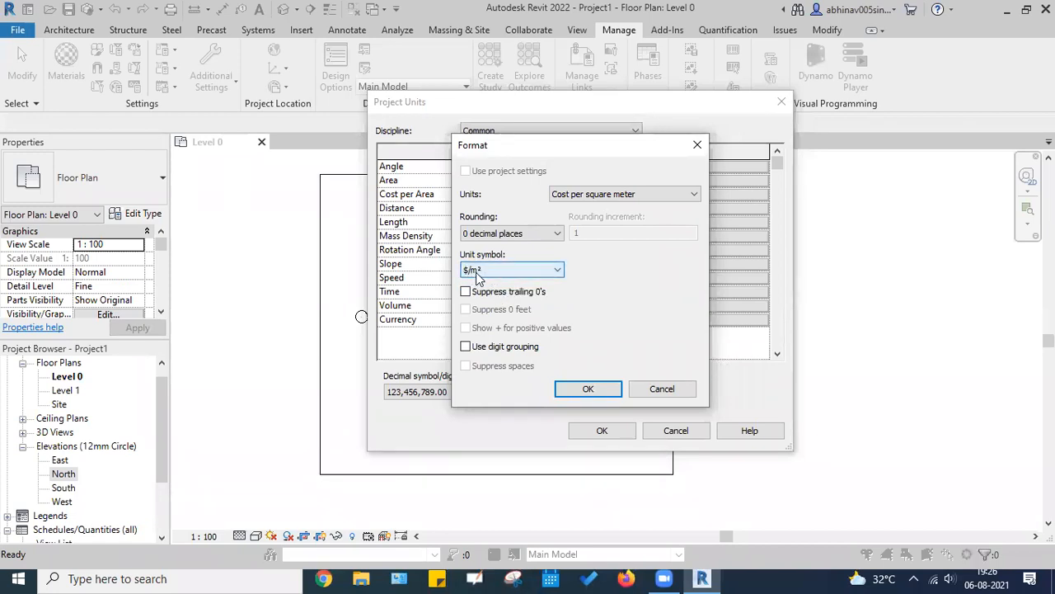
left_click(476, 273)
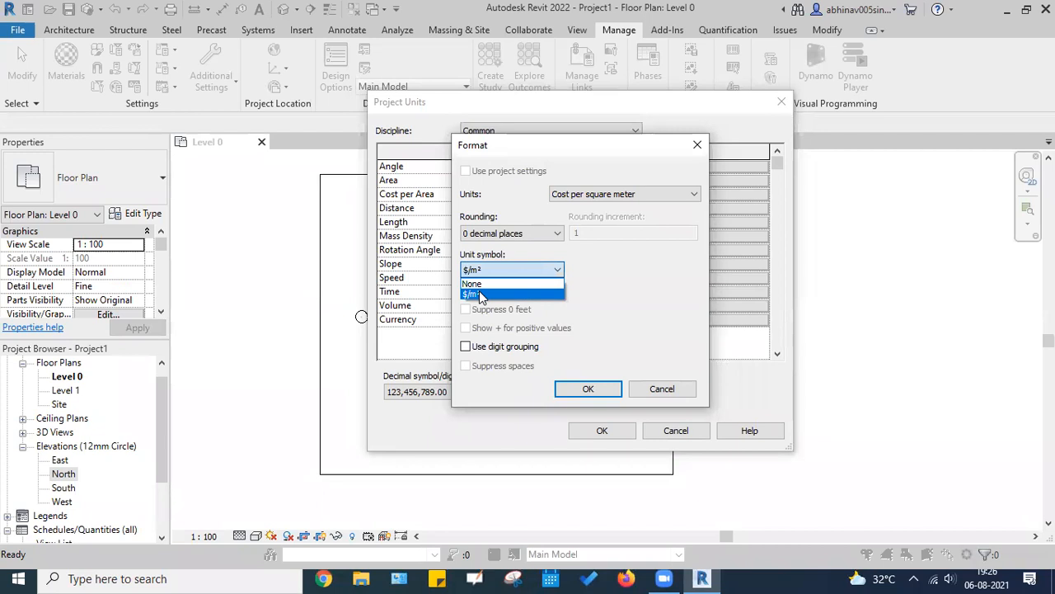
left_click(480, 294)
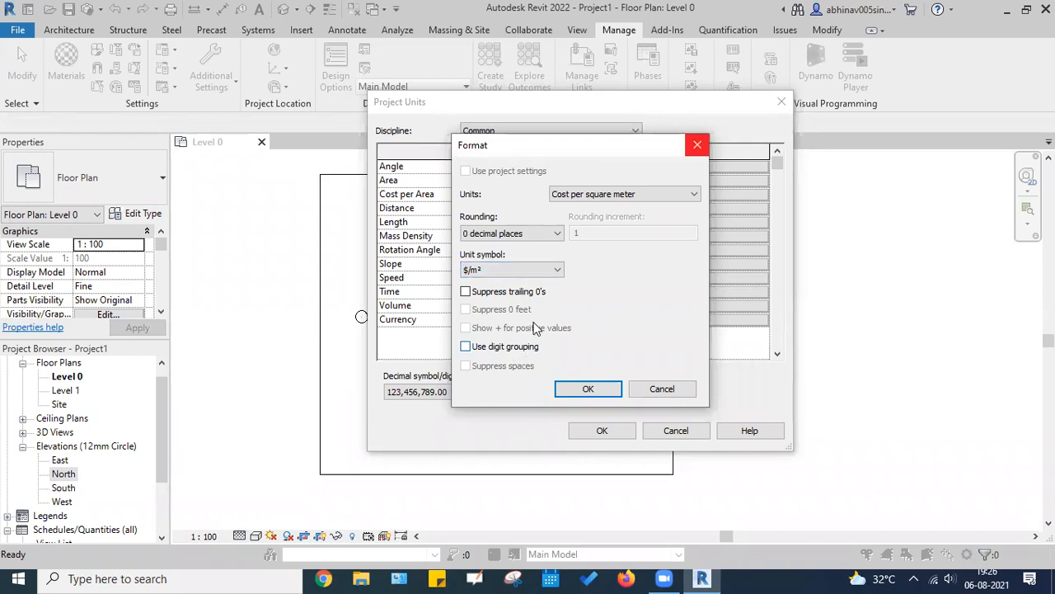
left_click(586, 392)
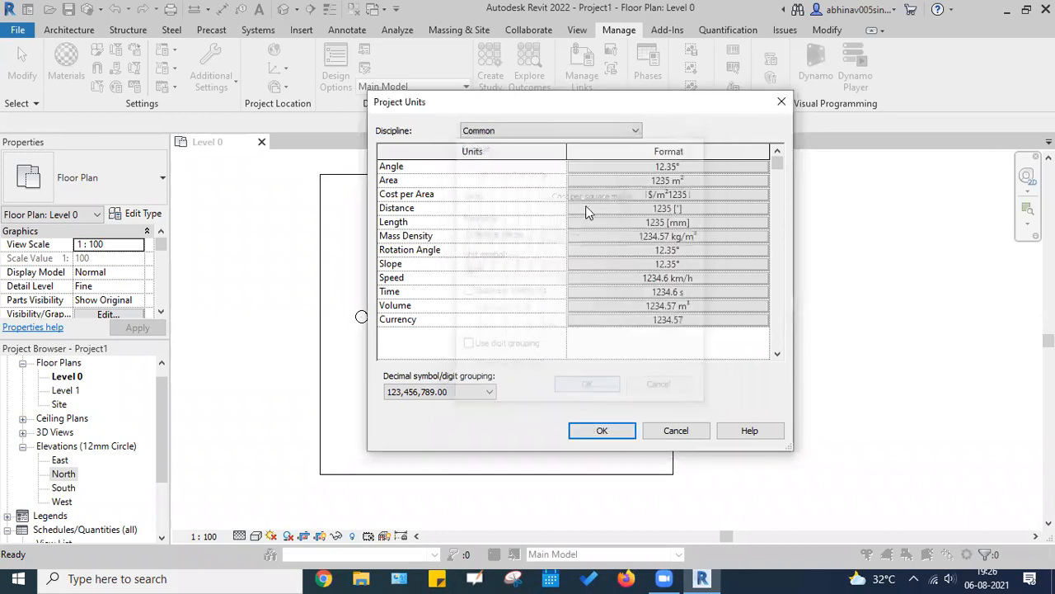
Step: Set the Distance format to Meters with the unit symbol m
left_click(643, 208)
left_click(626, 195)
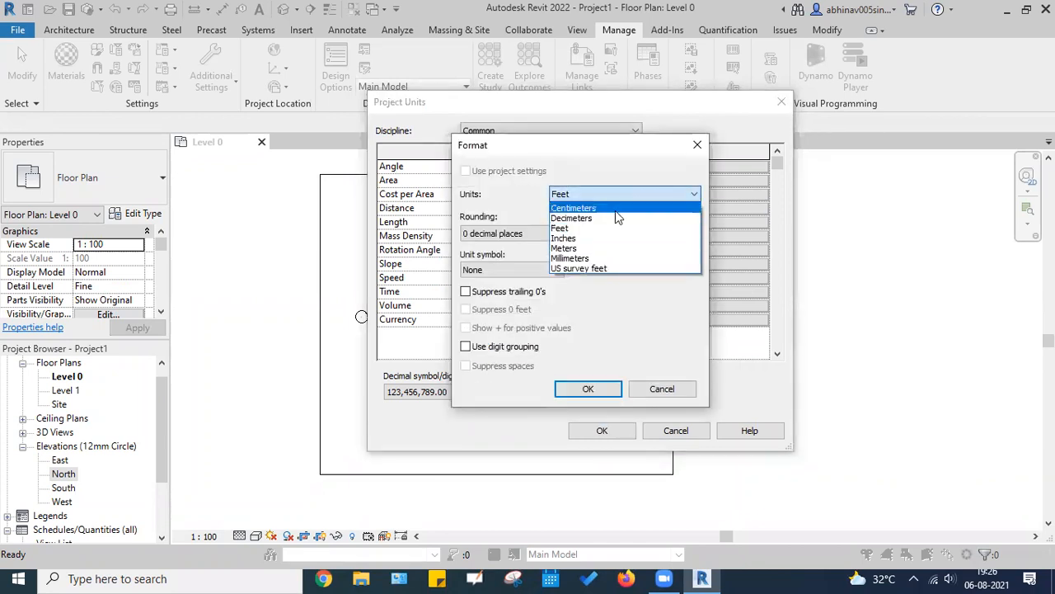
left_click(582, 248)
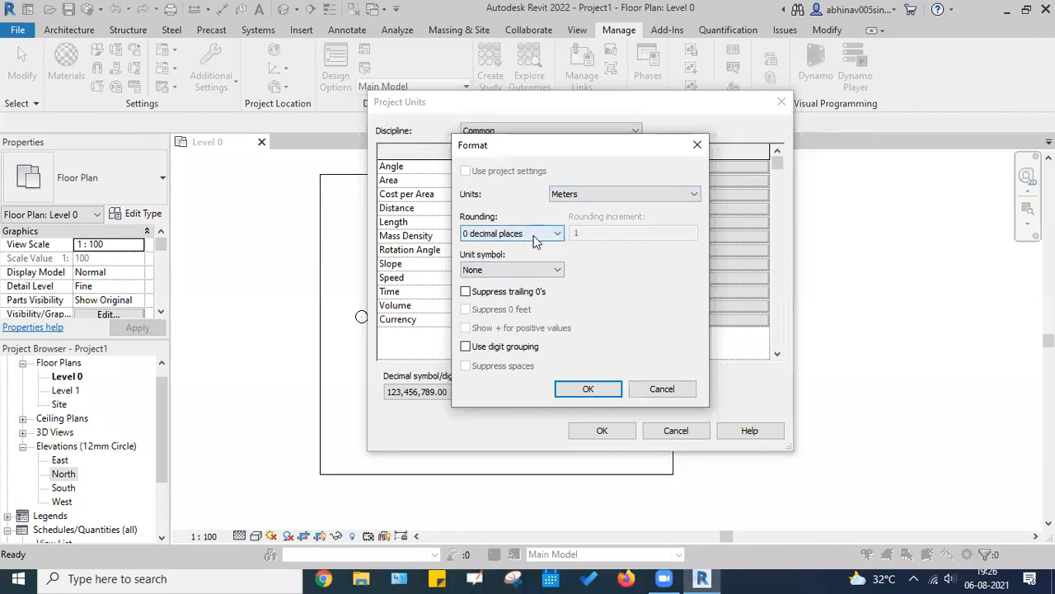
left_click(540, 269)
left_click(512, 294)
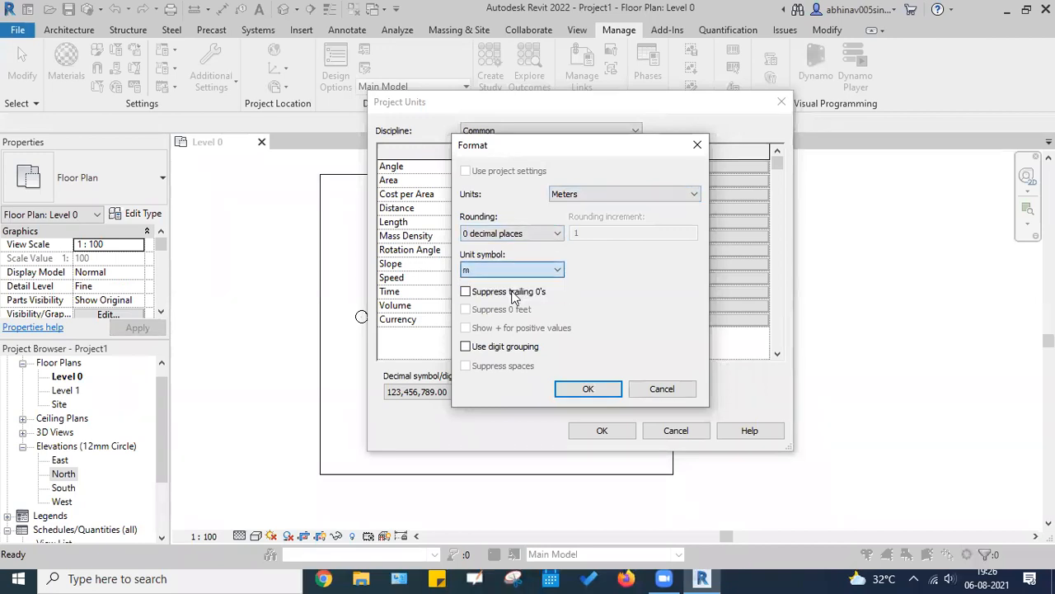
left_click(587, 389)
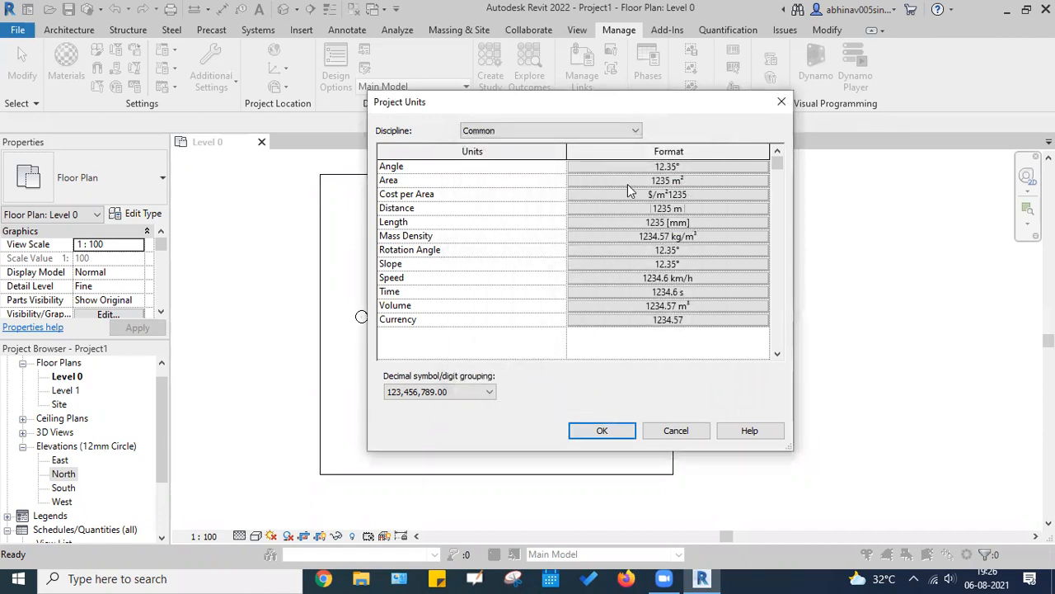
Step: Set the Length format to Meters with 3 decimal places and the unit symbol m
left_click(636, 228)
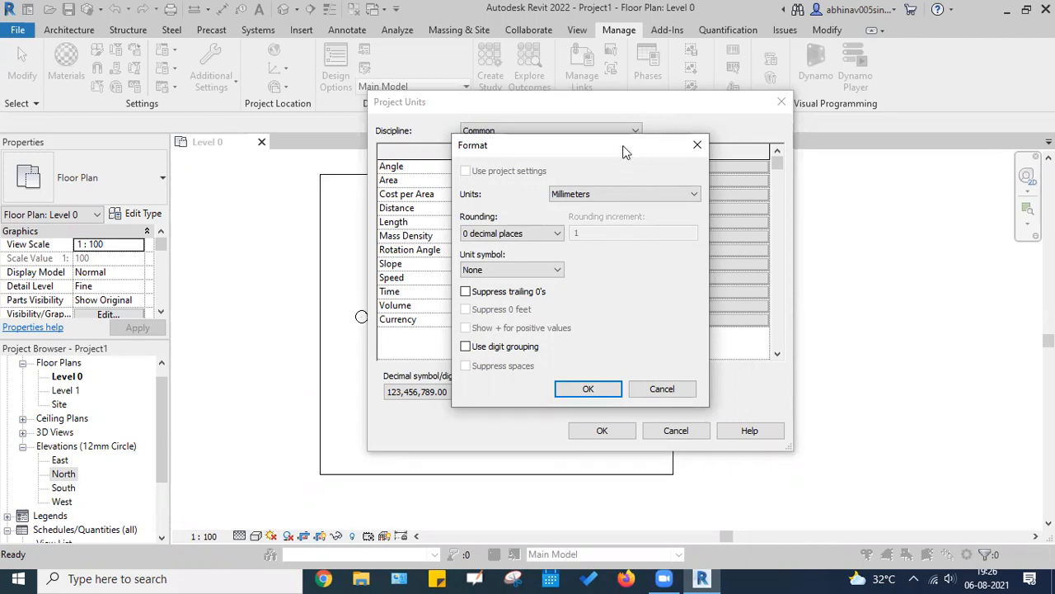
left_click(621, 198)
left_click(600, 253)
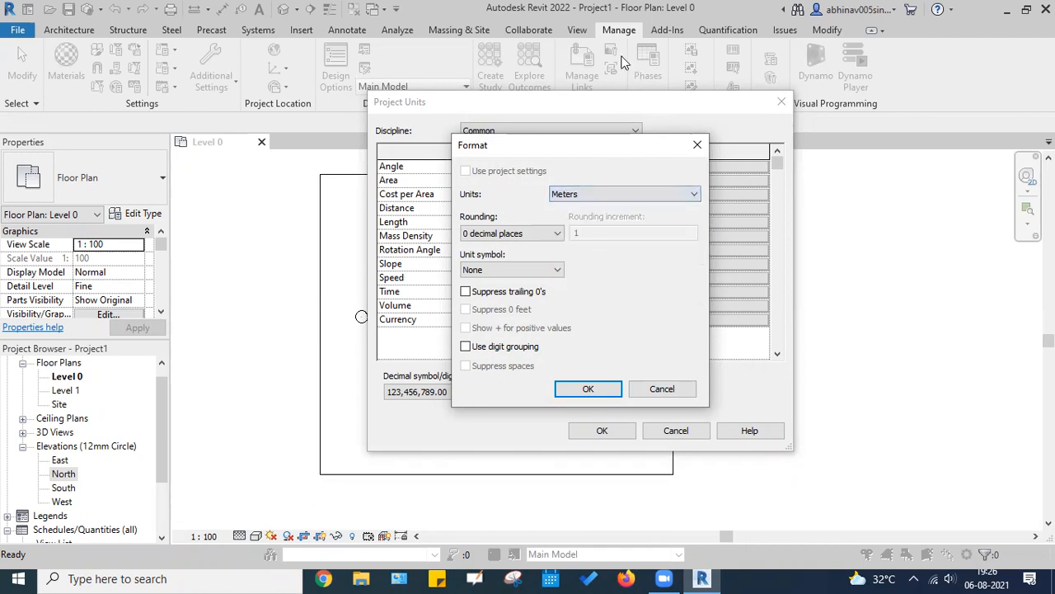
left_click(537, 234)
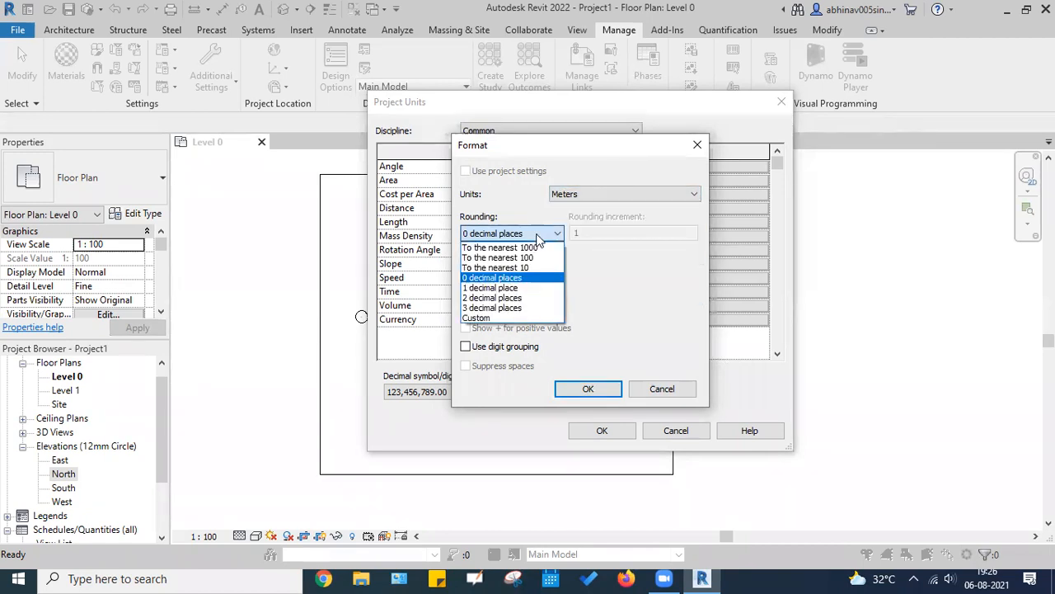
left_click(537, 234)
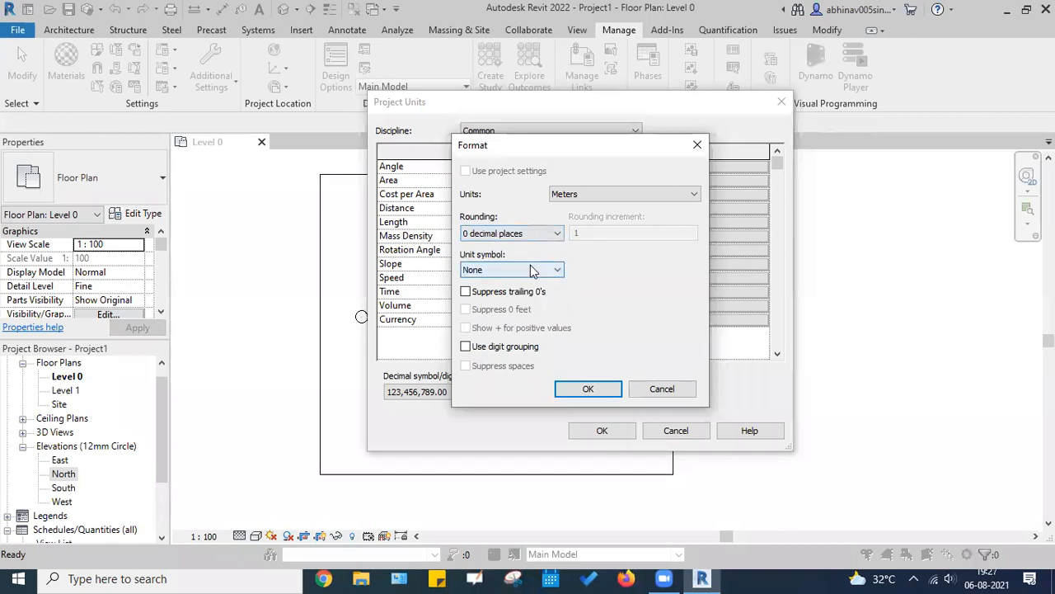
left_click(522, 234)
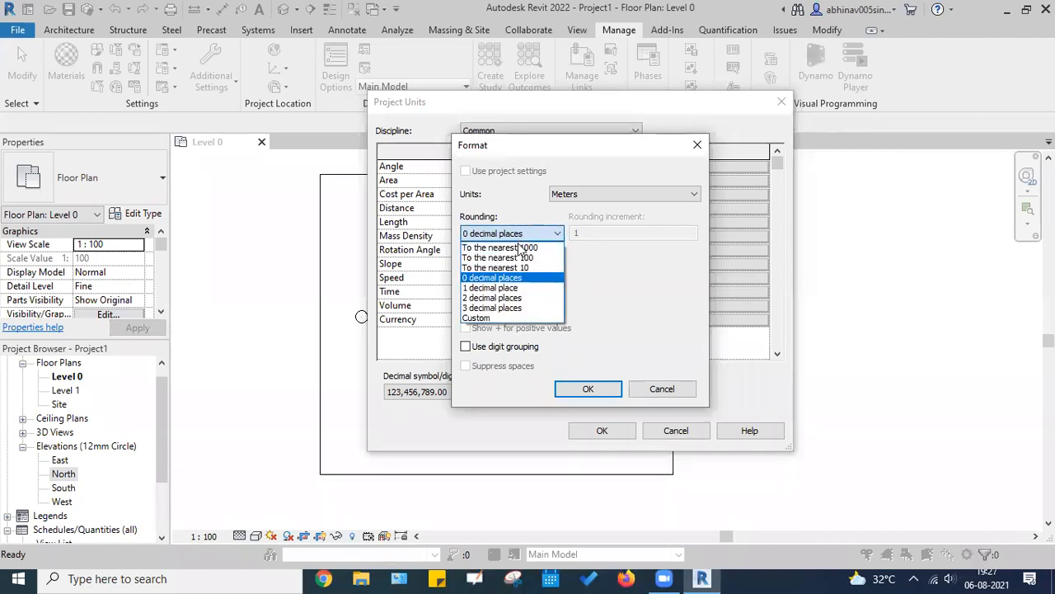
left_click(493, 308)
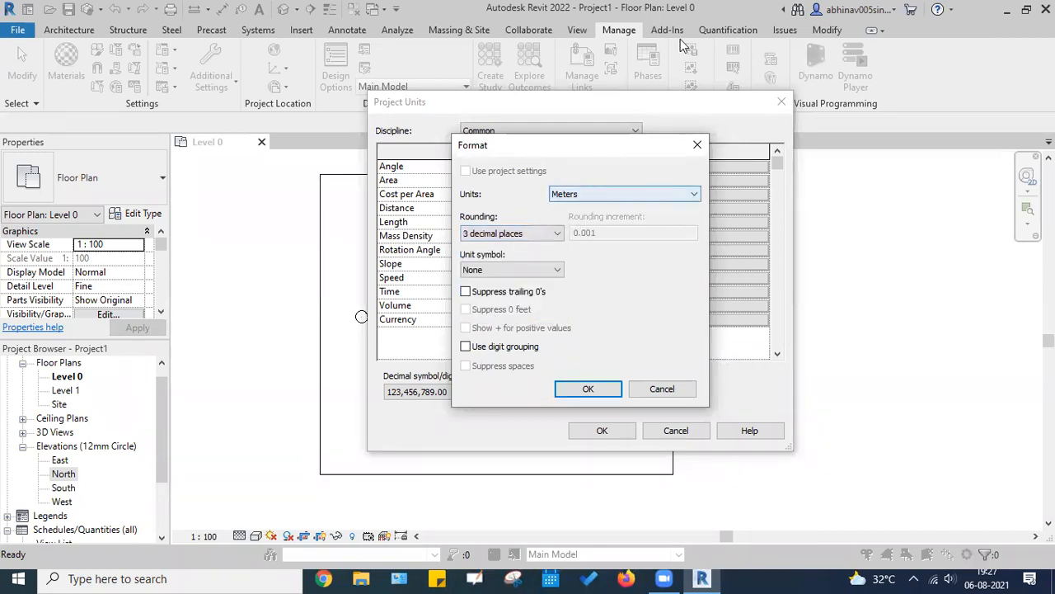
left_click(542, 271)
left_click(508, 296)
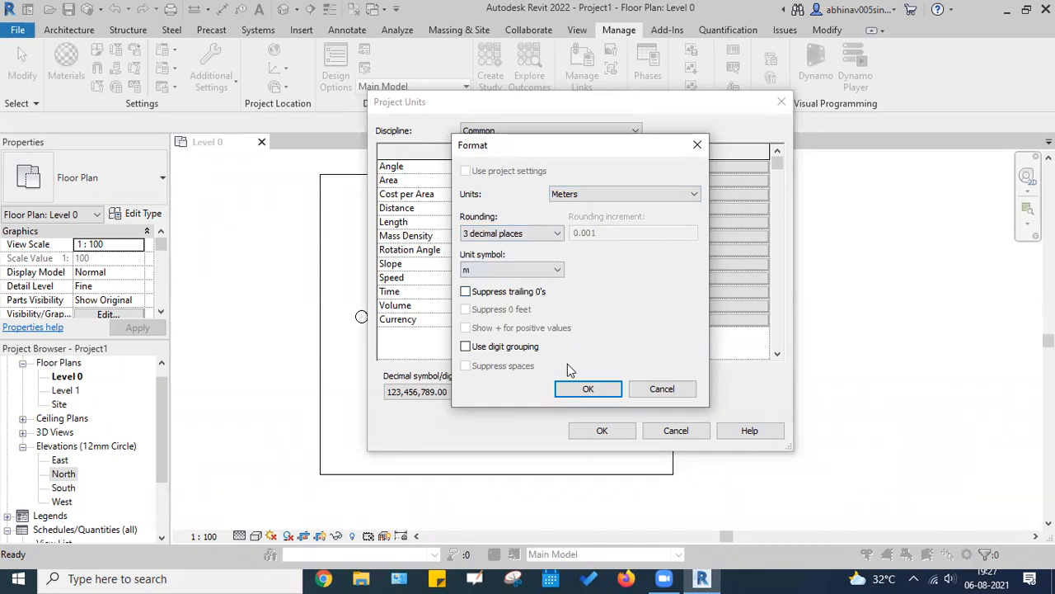
left_click(588, 389)
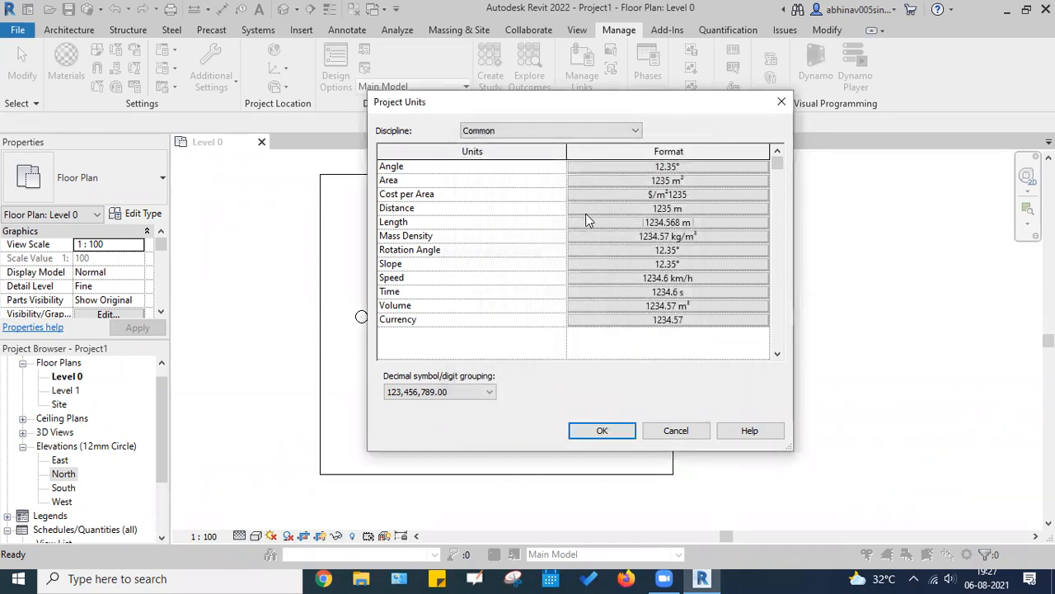
Step: Set the rounding of the Distance format to 3 decimal places
left_click(681, 208)
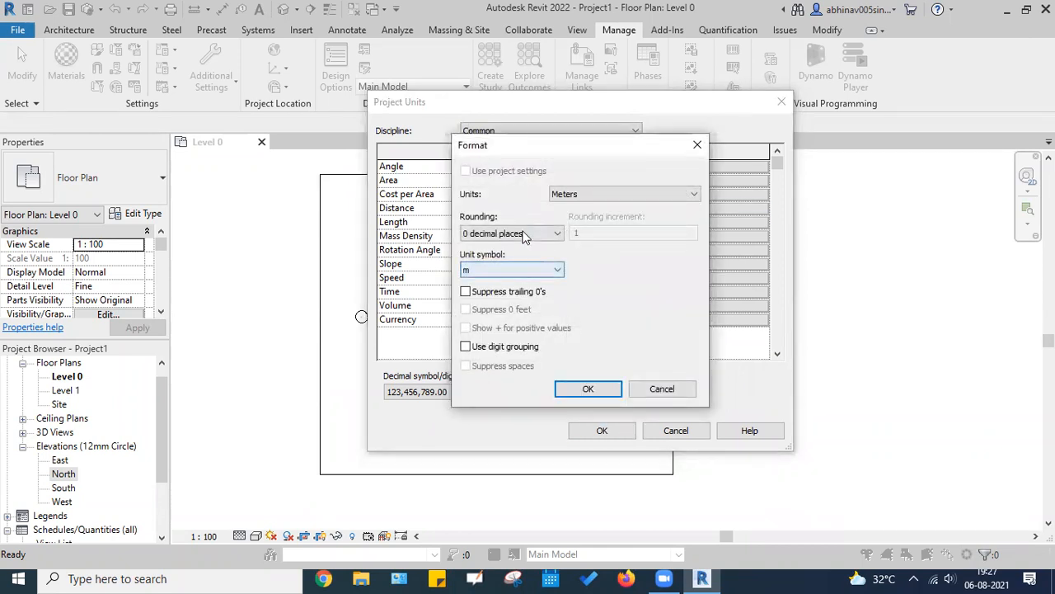
left_click(524, 235)
left_click(493, 307)
left_click(589, 388)
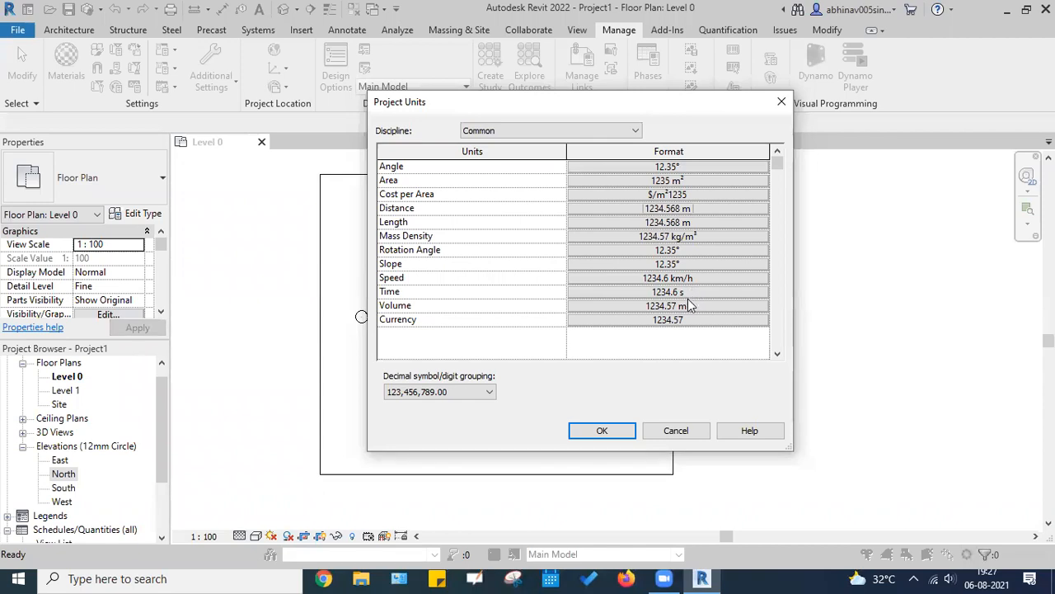
Step: Review the unit symbol choices for the Currency format and keep the symbol set to None
left_click(674, 321)
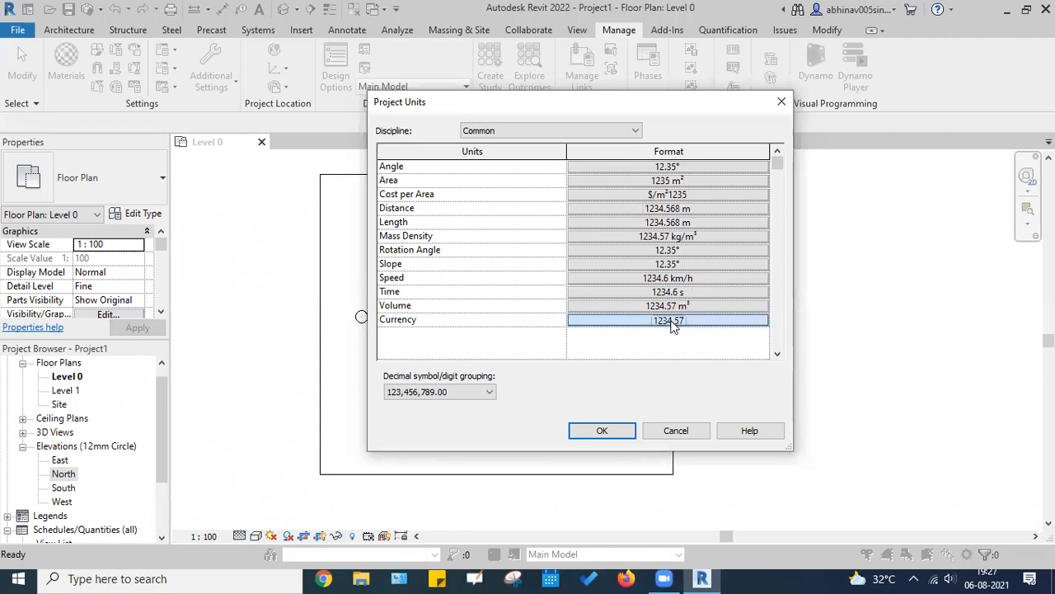
left_click(532, 270)
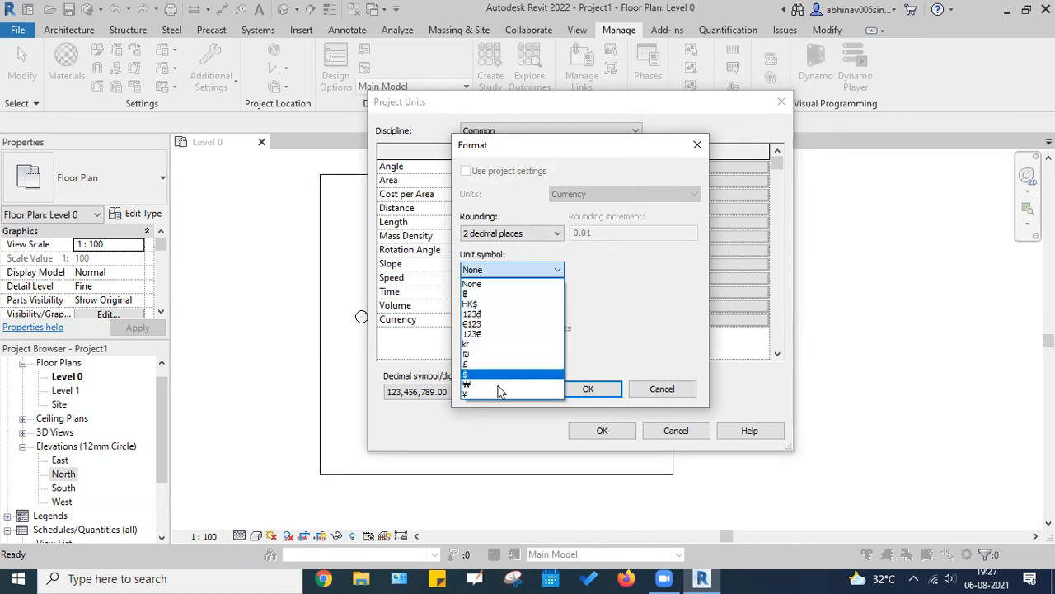
left_click(500, 284)
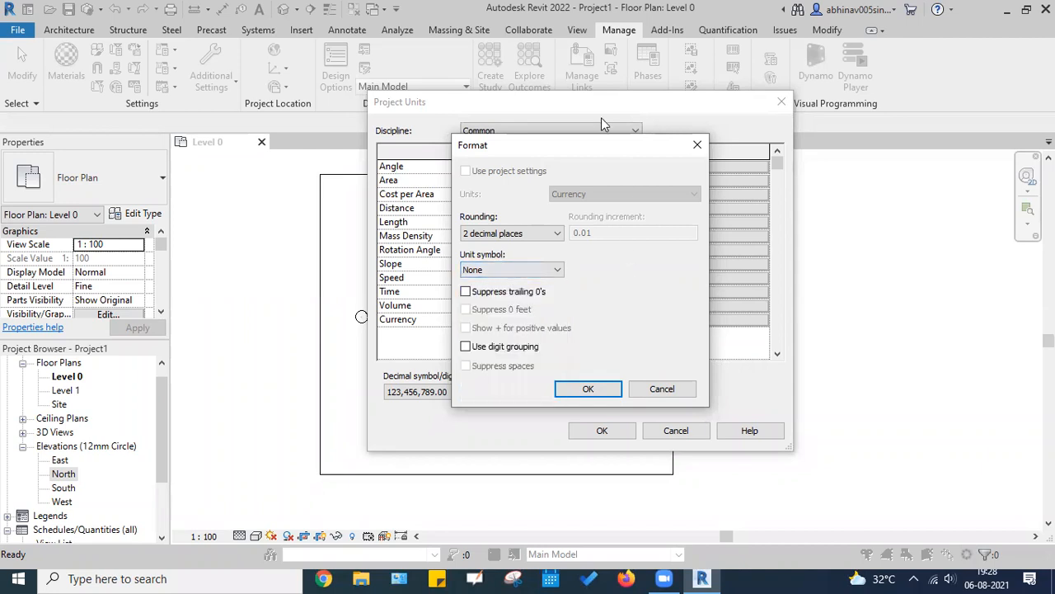
left_click(587, 389)
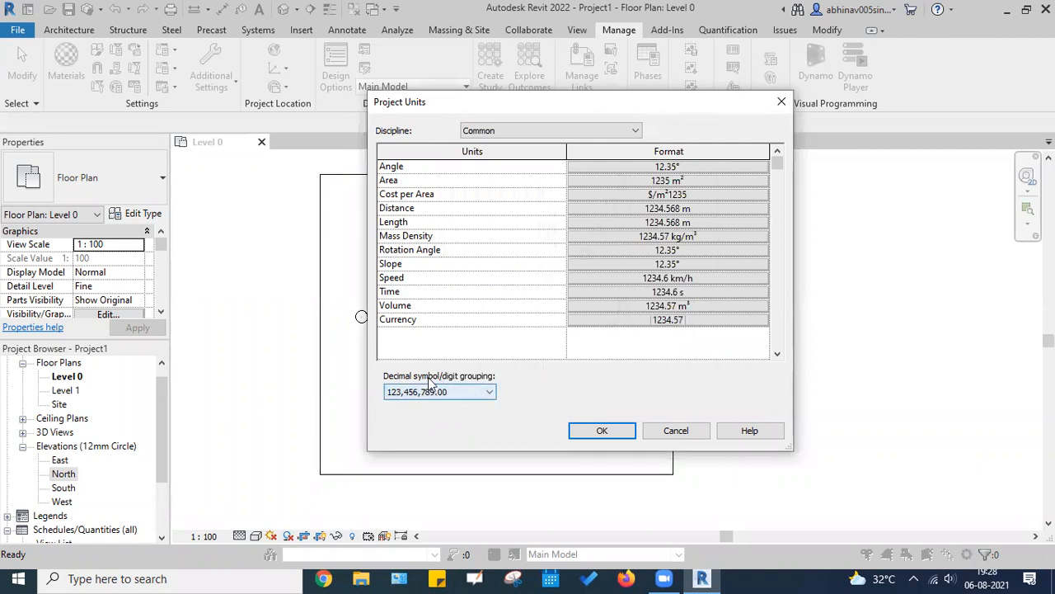
Step: Keep the decimal symbol and digit grouping at 123,456,789.00 and apply the project units
left_click(481, 390)
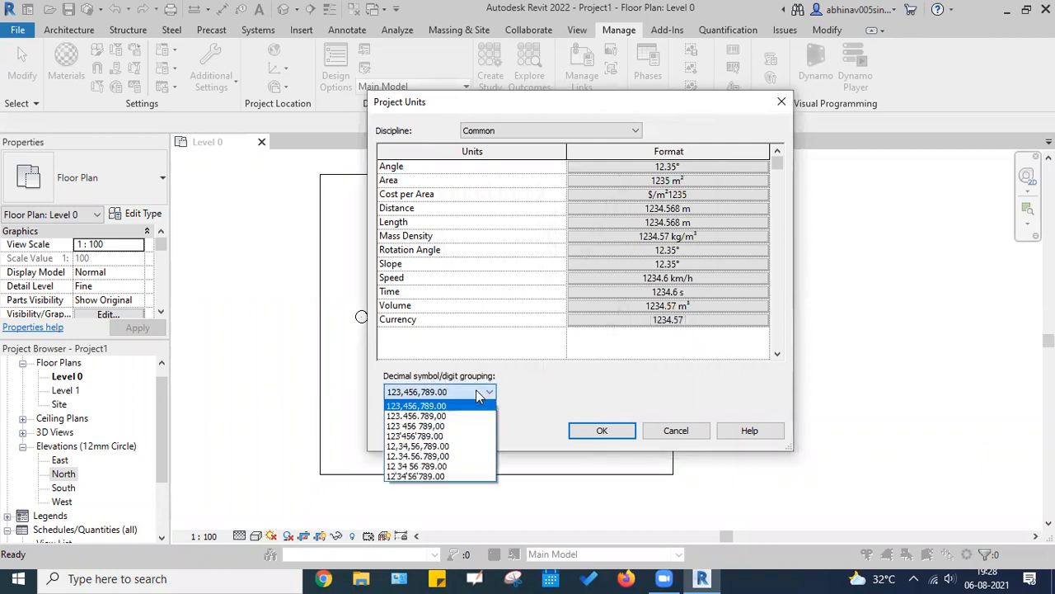
left_click(476, 391)
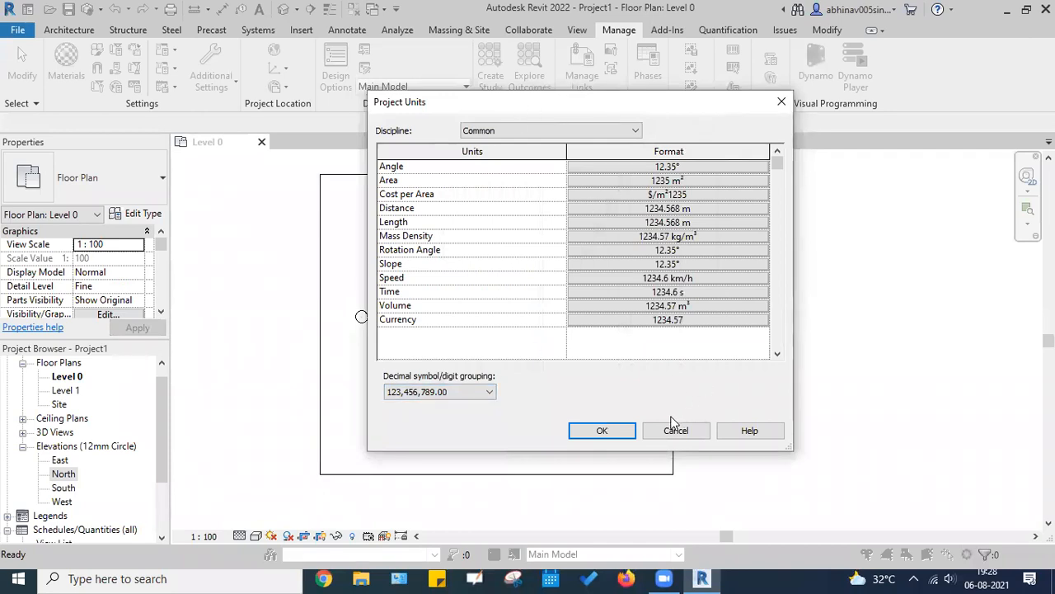
left_click(618, 431)
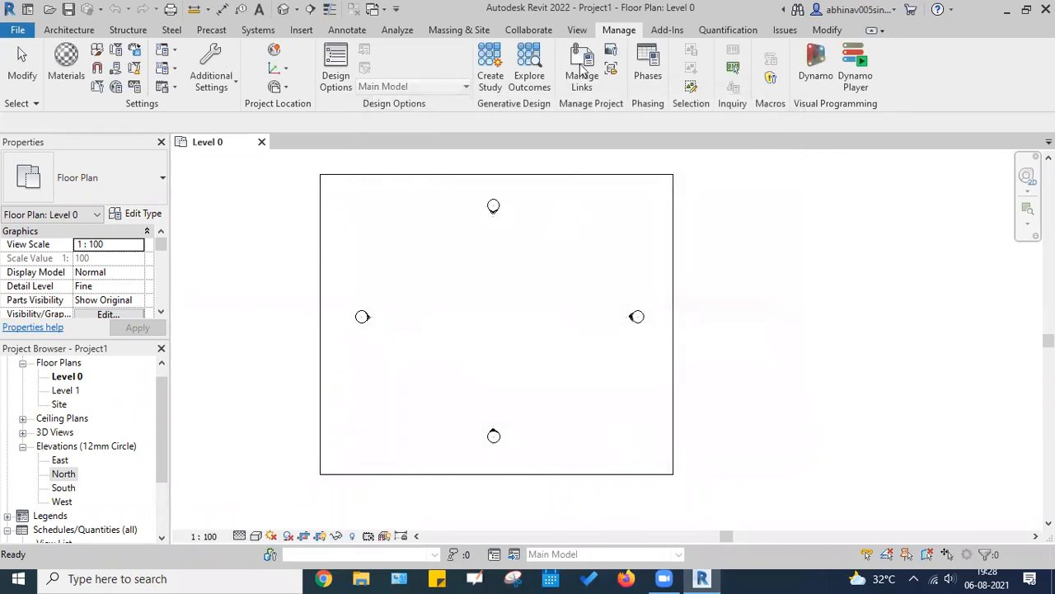
Step: Draw a 15 m horizontal architectural wall between the elevation markers in the Level 0 plan
scroll(414, 274, "up", 1)
scroll(414, 273, "up", 1)
scroll(412, 272, "down", 1)
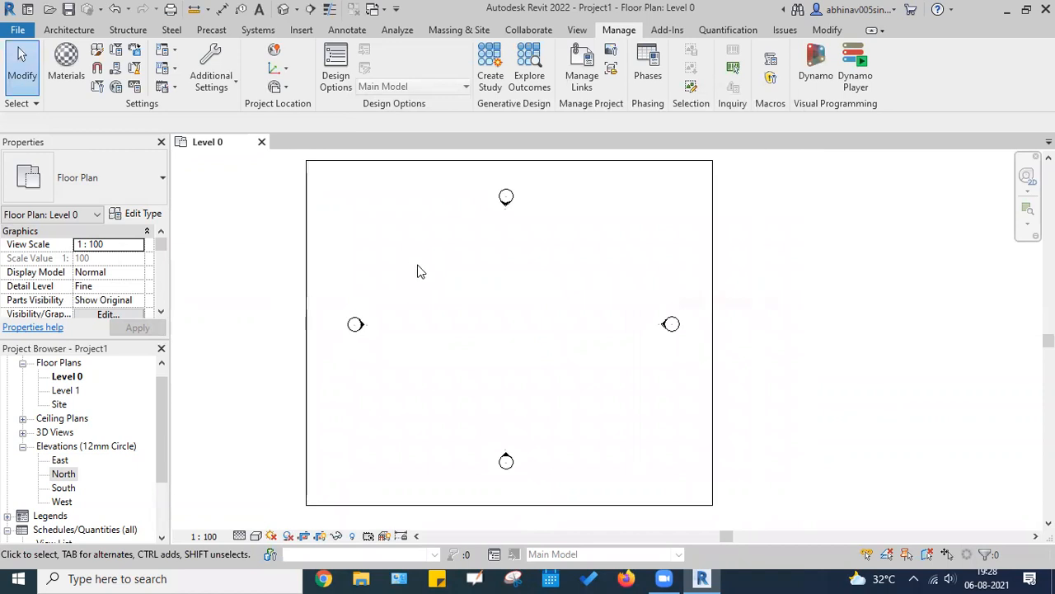
left_click(64, 30)
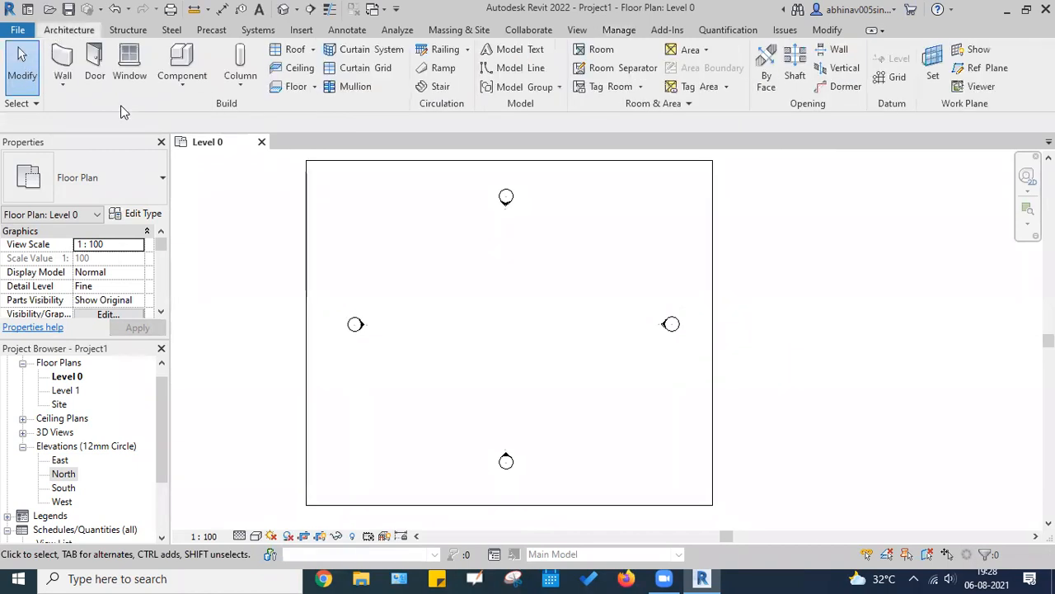
left_click(65, 82)
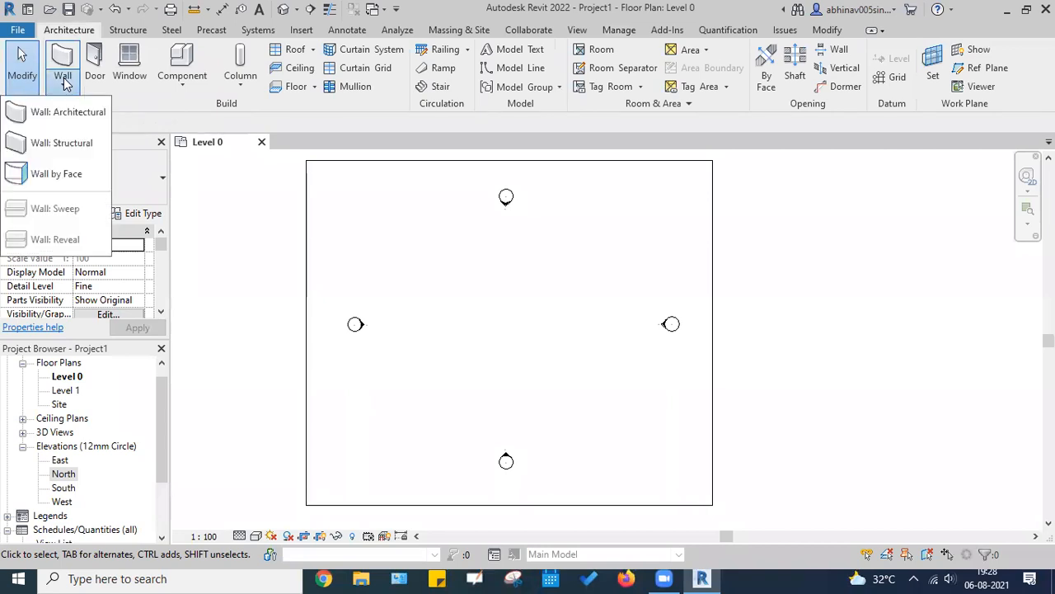
left_click(65, 81)
key("ctrl")
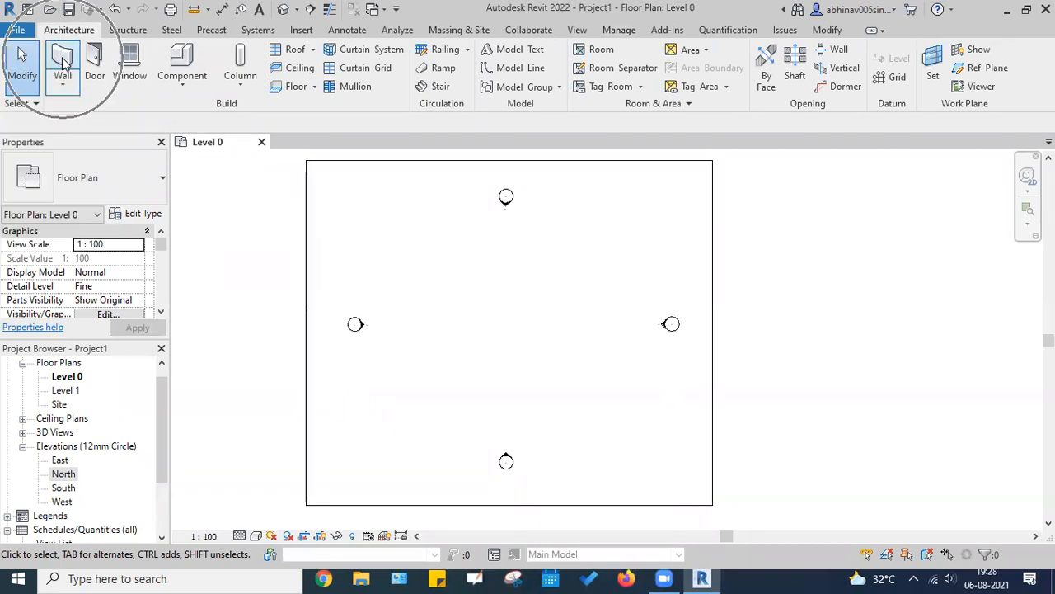
left_click(65, 65)
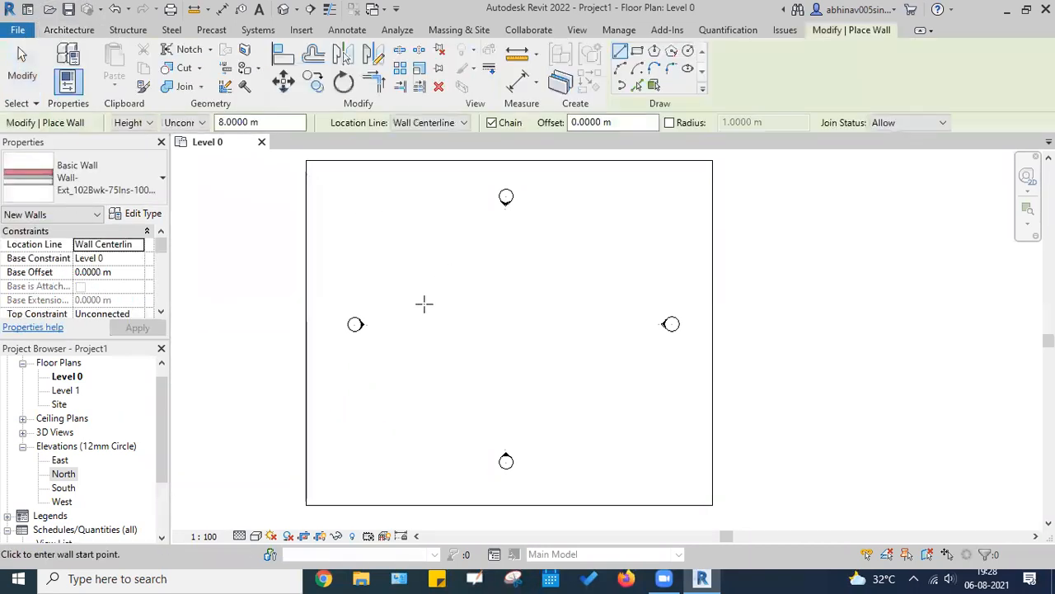
left_click(417, 268)
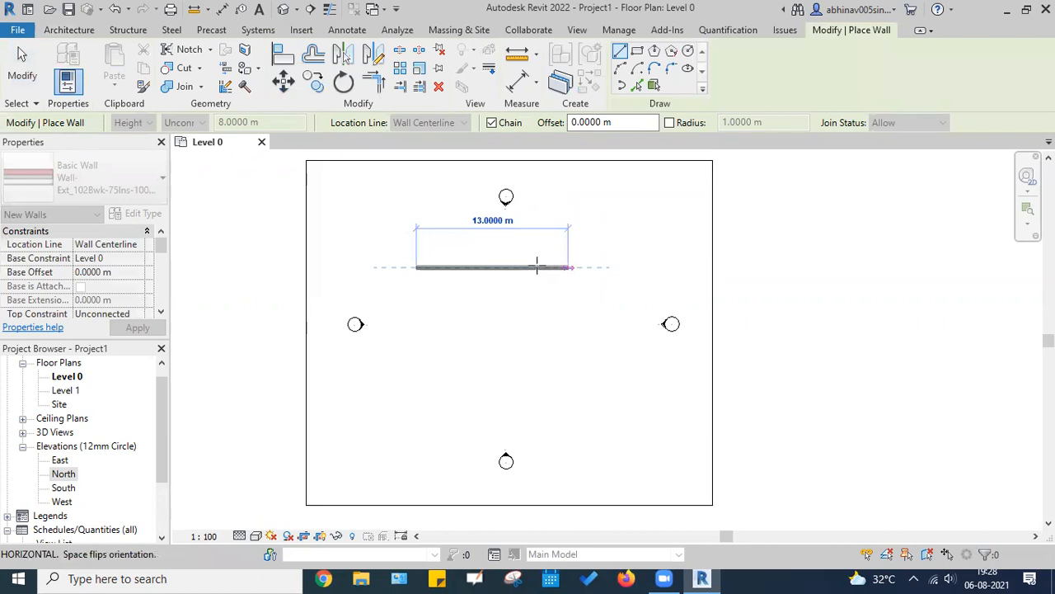
type("15")
key("Return")
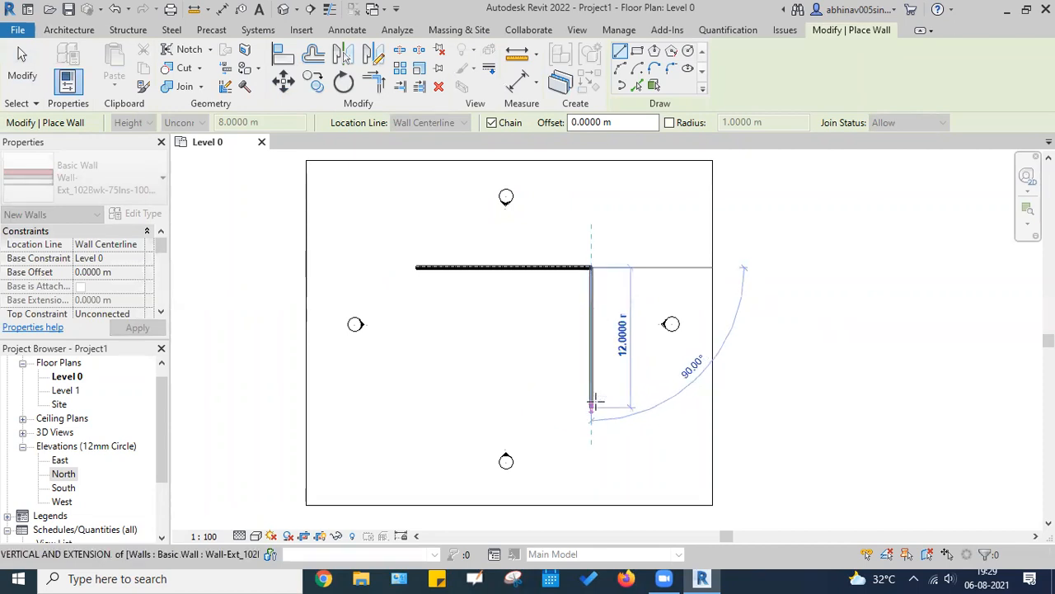
Step: Continue the wall chain 10 m downwards and close it into a 15 m by 10 m rectangle
type("10")
key("Return")
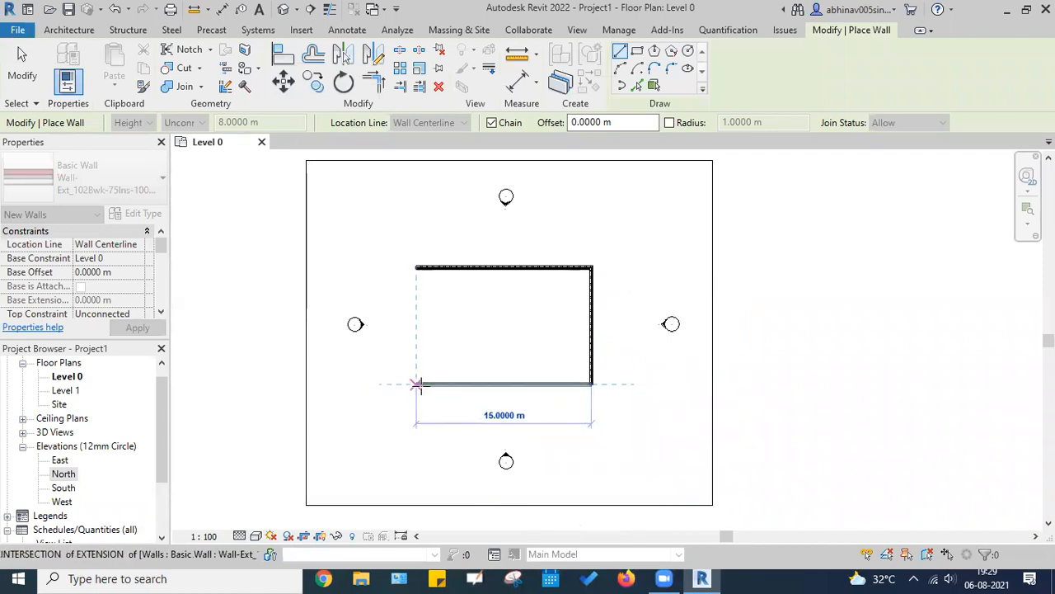
left_click(417, 383)
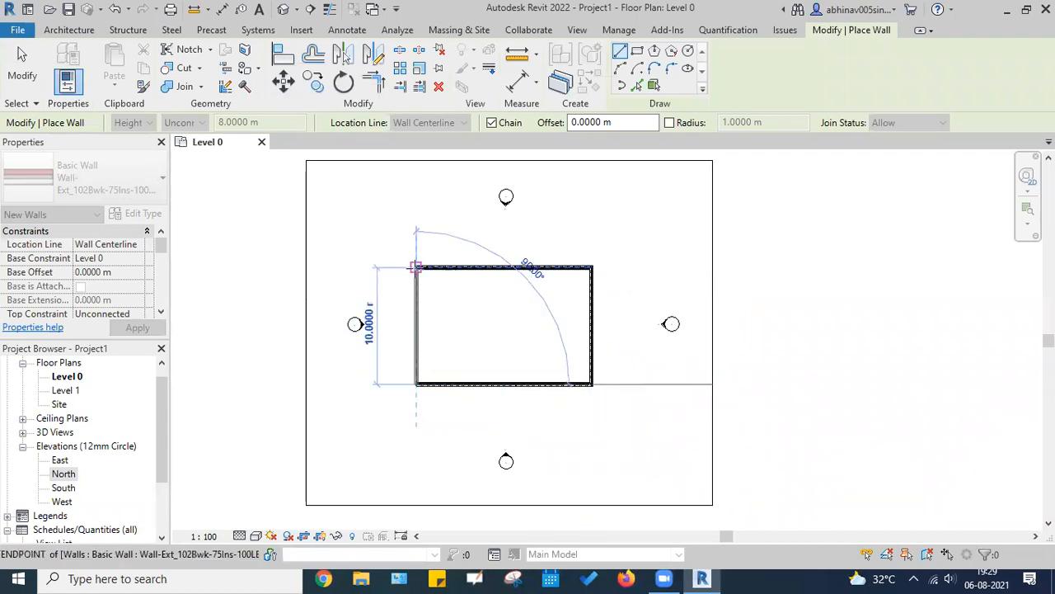
left_click(416, 267)
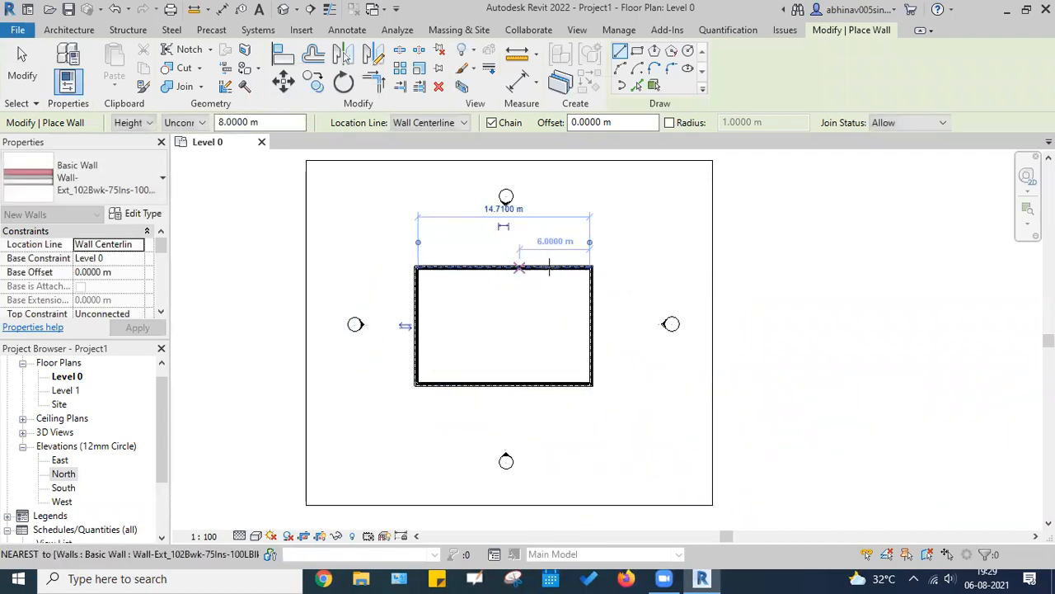
Step: Add a vertical dividing wall through the middle of the rectangle, from the upper wall to the lower wall
left_click(505, 266)
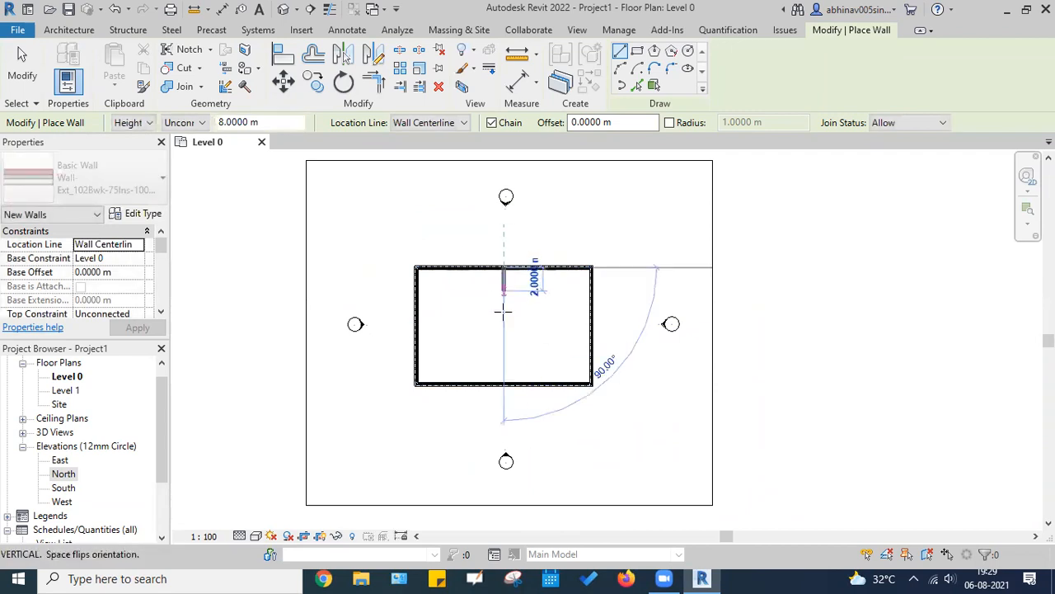
left_click(503, 384)
key("Escape")
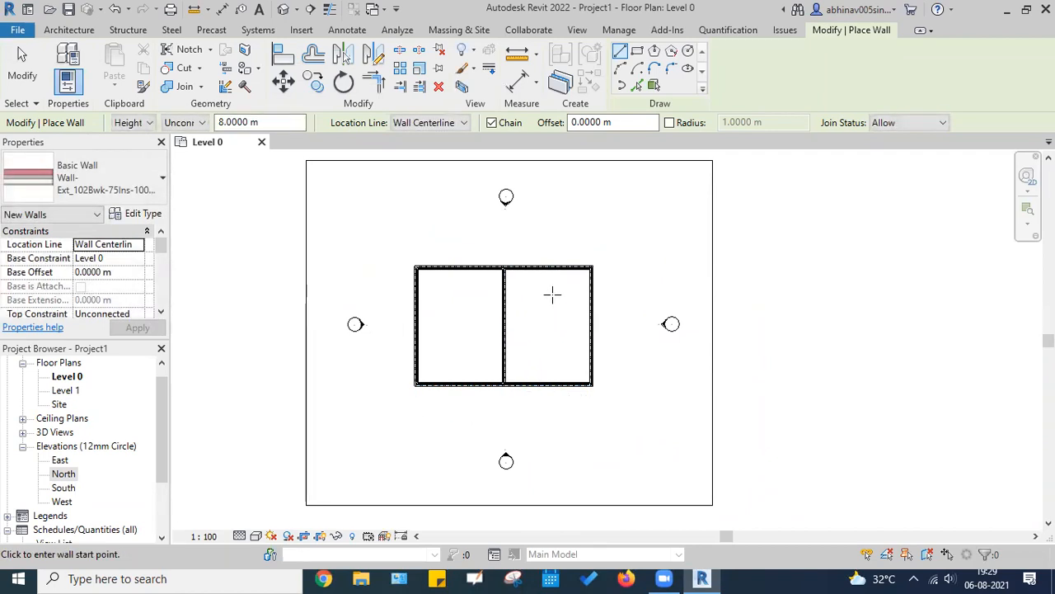
key("Escape")
Step: Delete all walls of the divided rectangle
left_click_drag(381, 230, 646, 418)
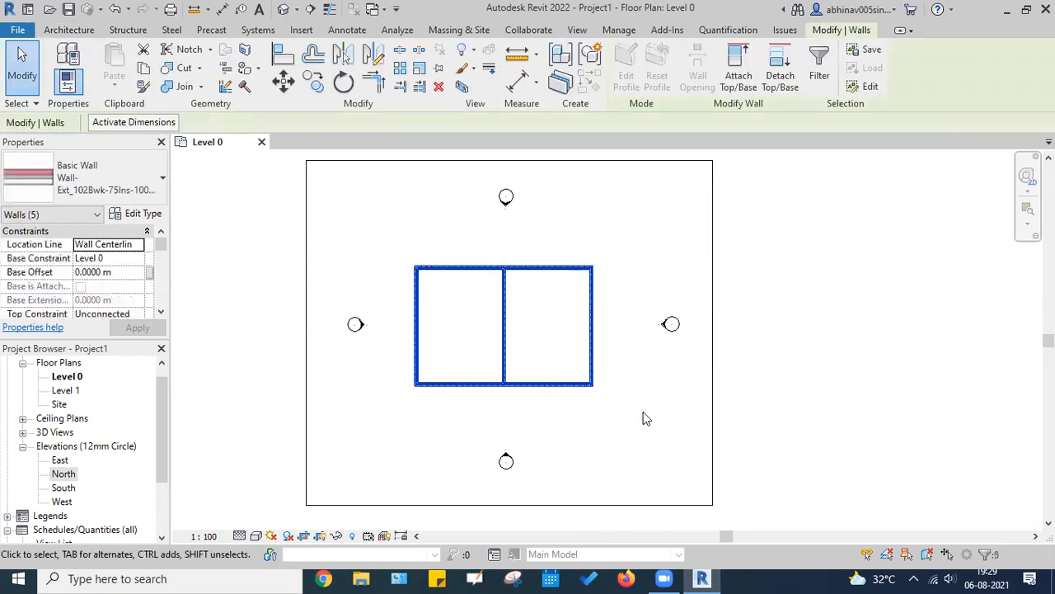
key("Delete")
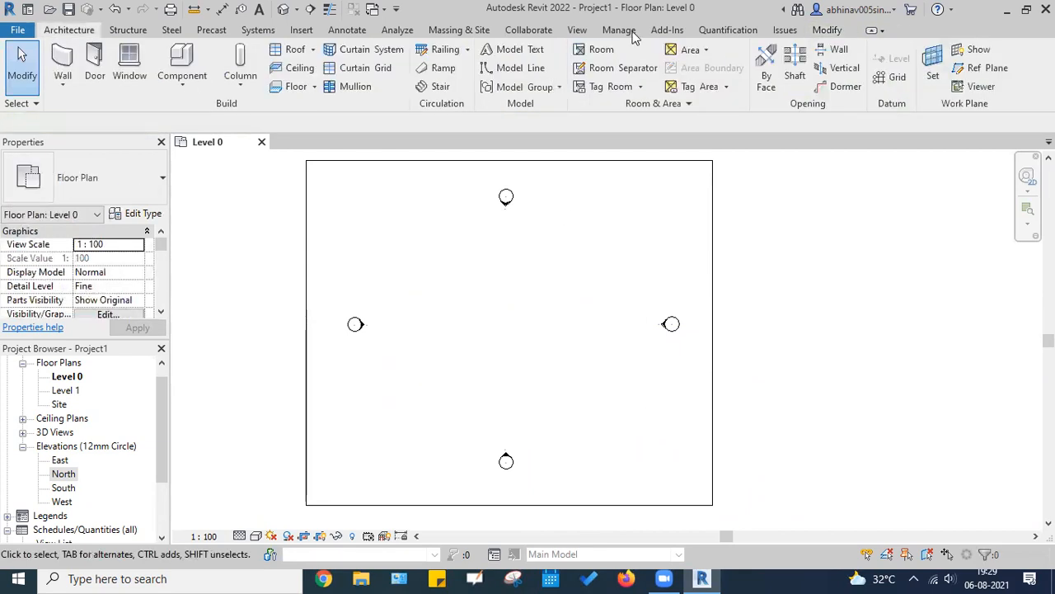
Step: Draw a single 10 m wall sloping up to the right at about 20° in the plan's upper left
left_click(63, 57)
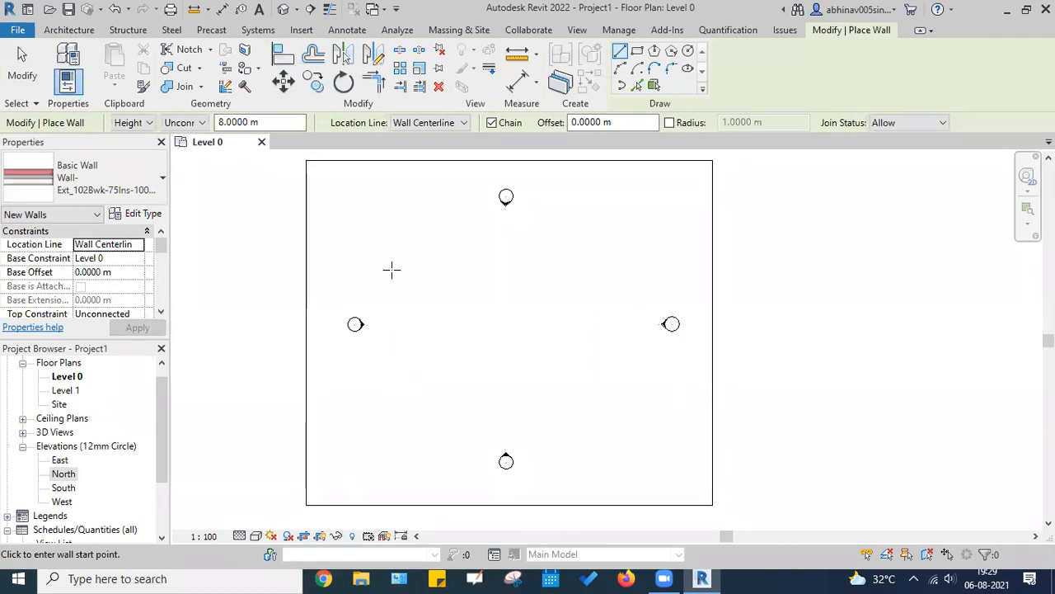
left_click(379, 245)
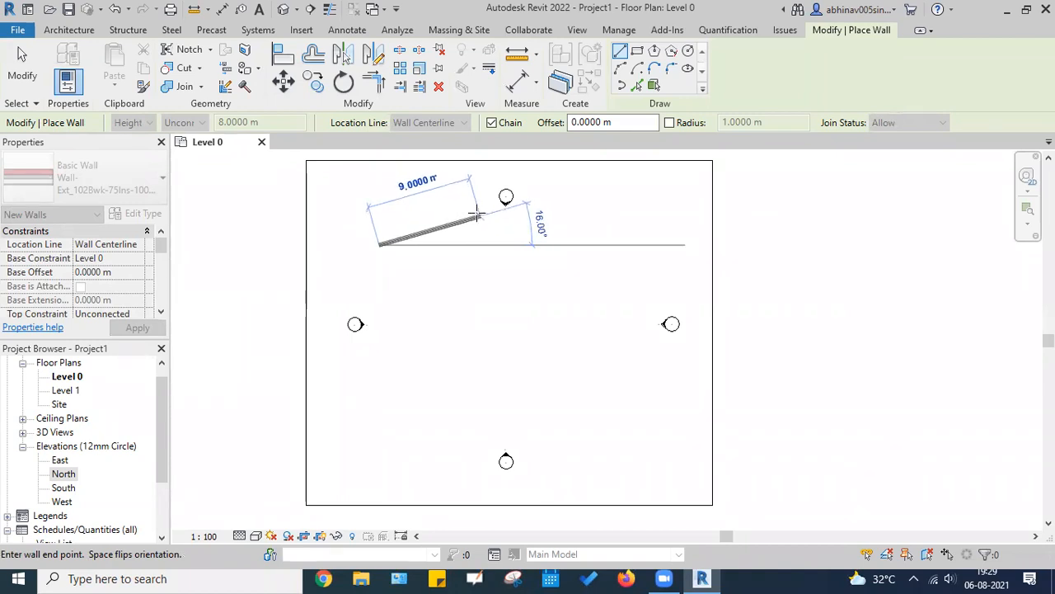
type("10")
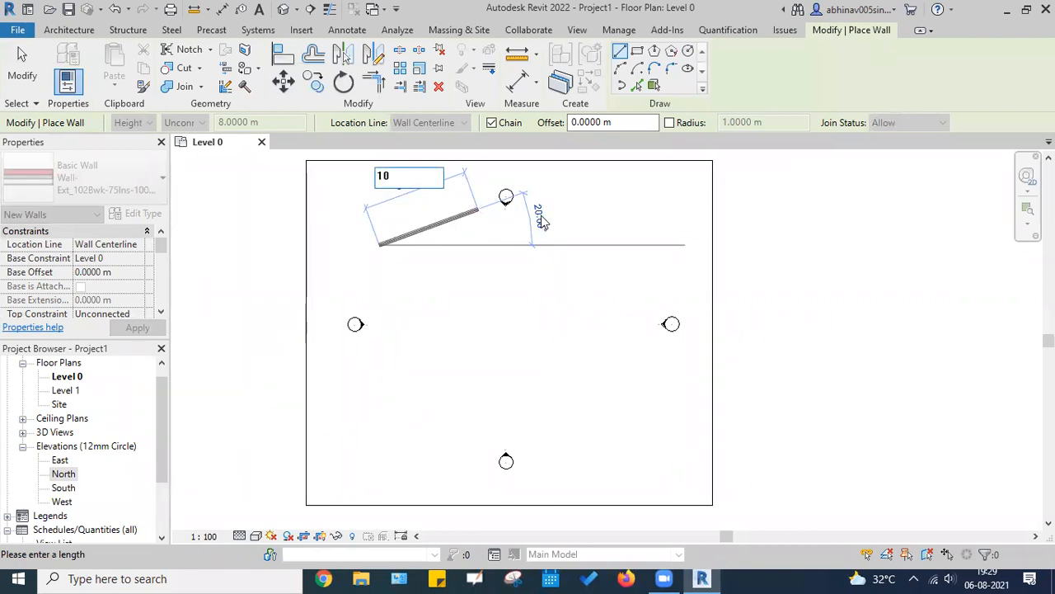
key("Return")
key("Escape")
left_click(521, 295)
key("Escape")
key("Escape")
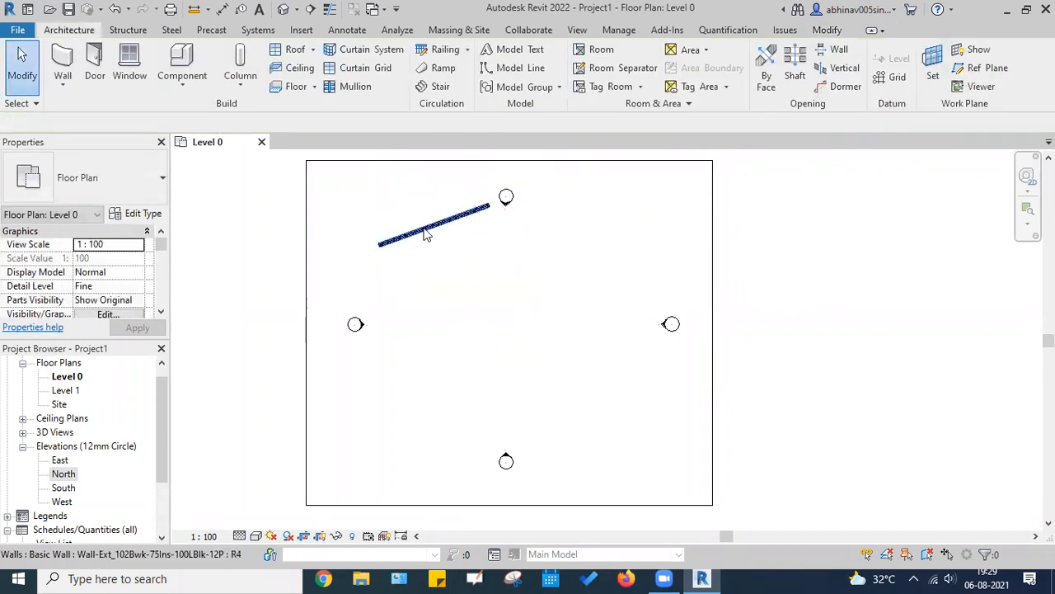
Step: Delete the sloping wall
left_click(424, 231)
key("Delete")
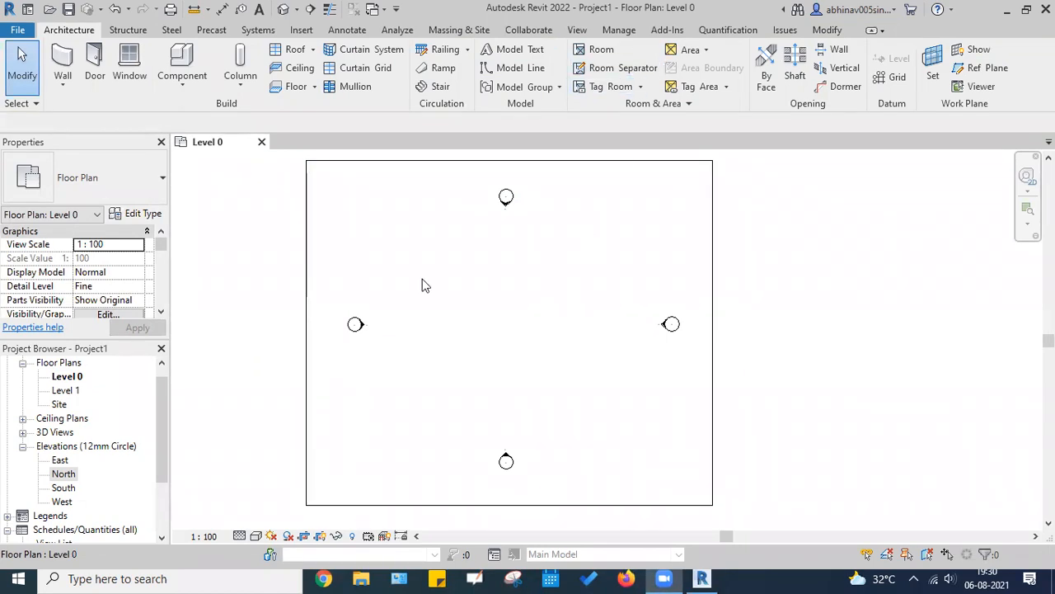
Step: Draw a zigzag chain of three walls: one sloping down, one about 10 m long rising at 45°, and one vertical
key("w")
key("a")
left_click(399, 244)
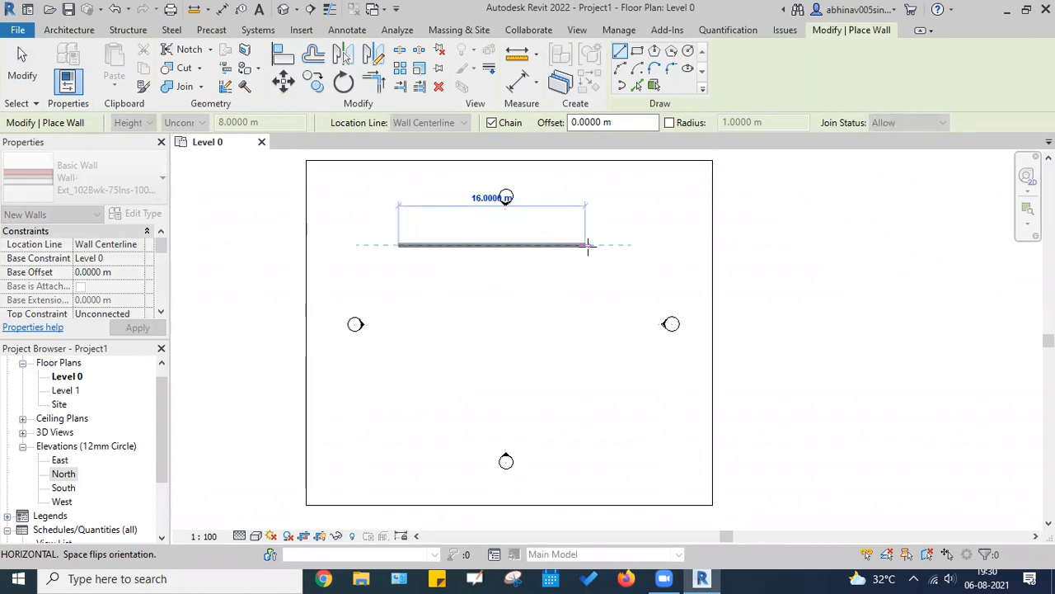
left_click(520, 314)
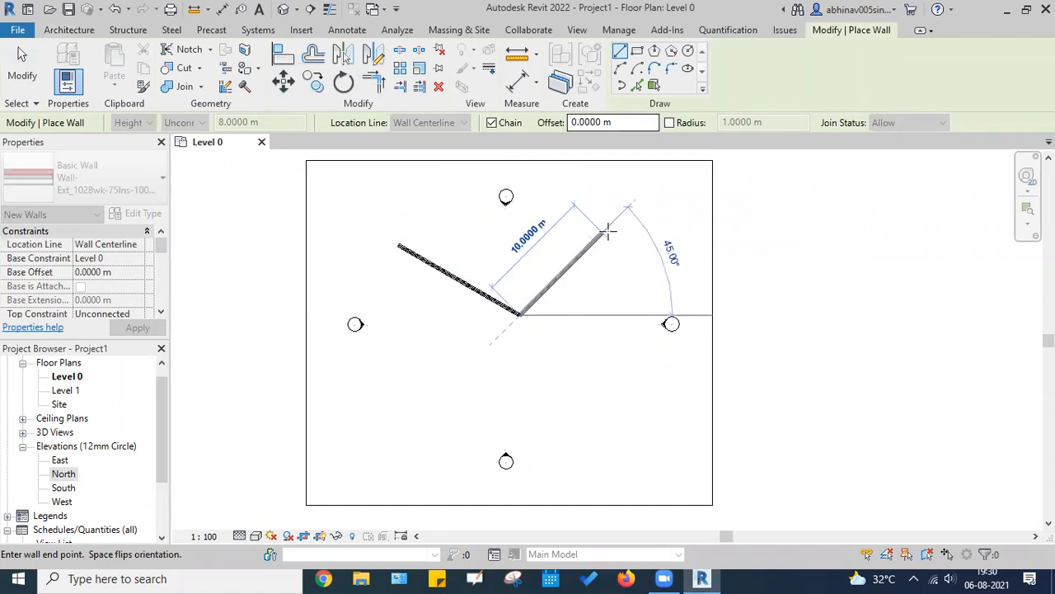
left_click(607, 234)
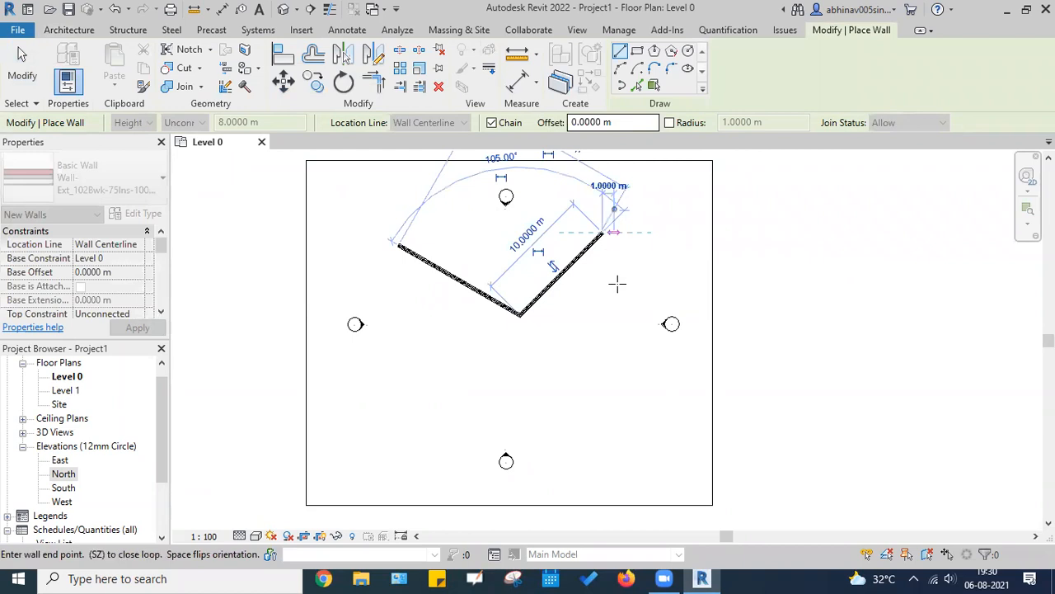
left_click(606, 394)
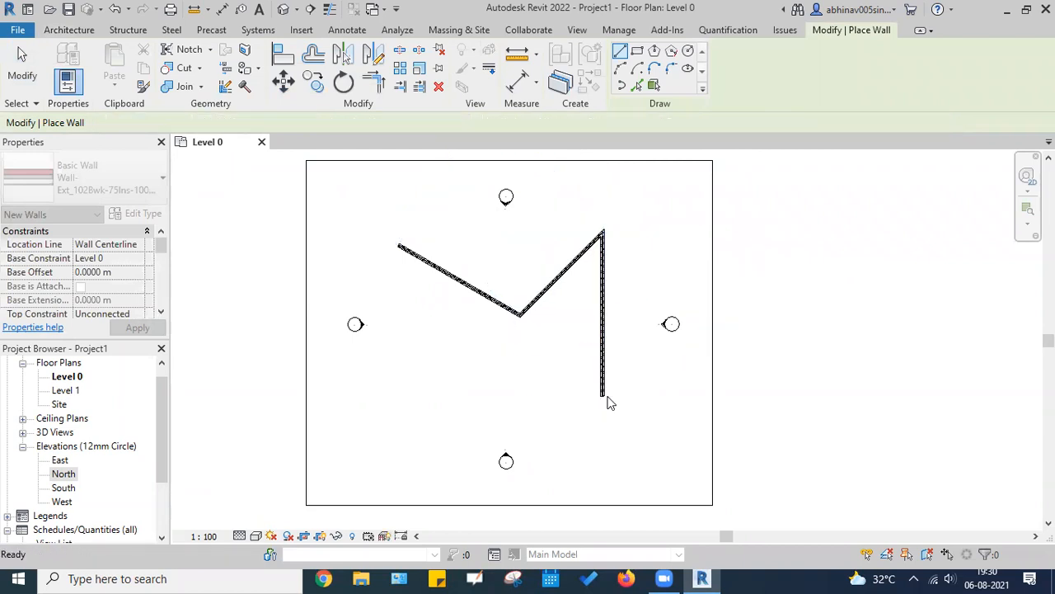
left_click(646, 417)
key("Escape")
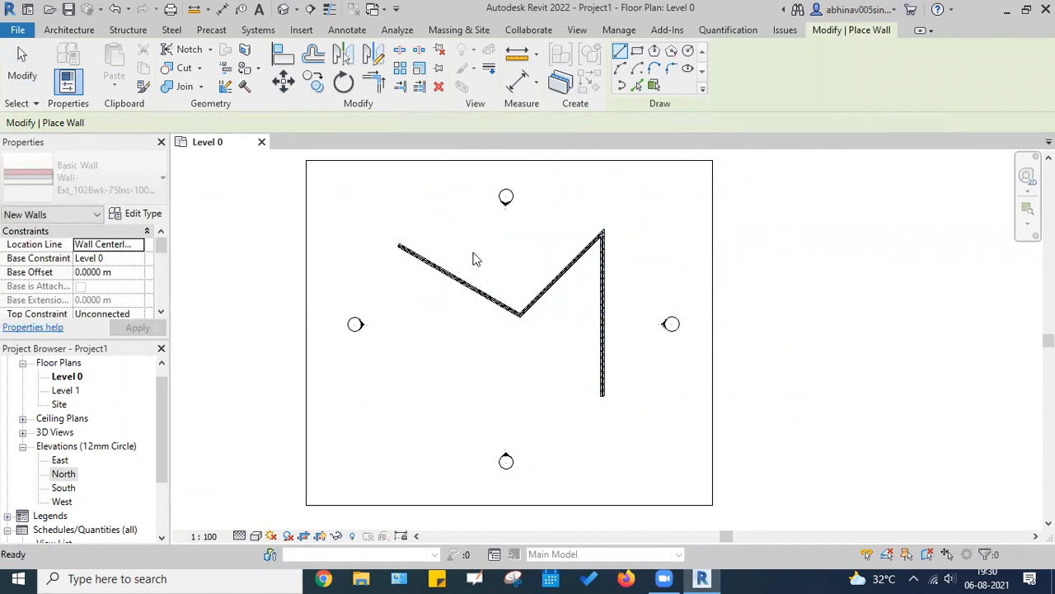
key("Escape")
Step: Try selecting the zigzag walls with selection windows drawn in both directions, and clear the selection
left_click_drag(392, 213, 632, 429)
key("Escape")
left_click_drag(383, 207, 574, 375)
left_click_drag(658, 410, 519, 288)
key("Escape")
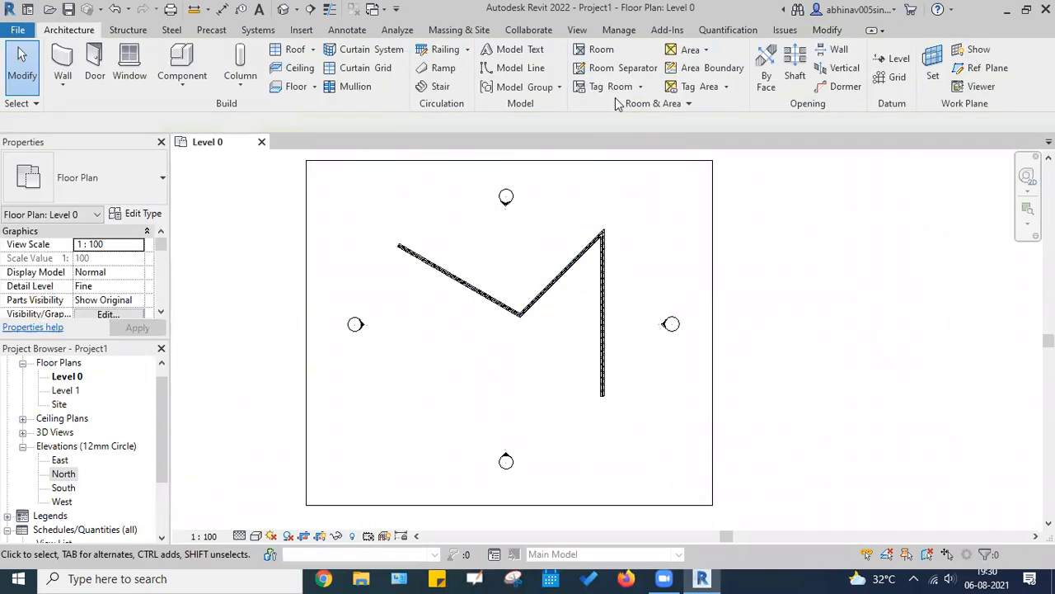
Step: Delete the three zigzag walls
left_click_drag(389, 221, 641, 423)
key("Delete")
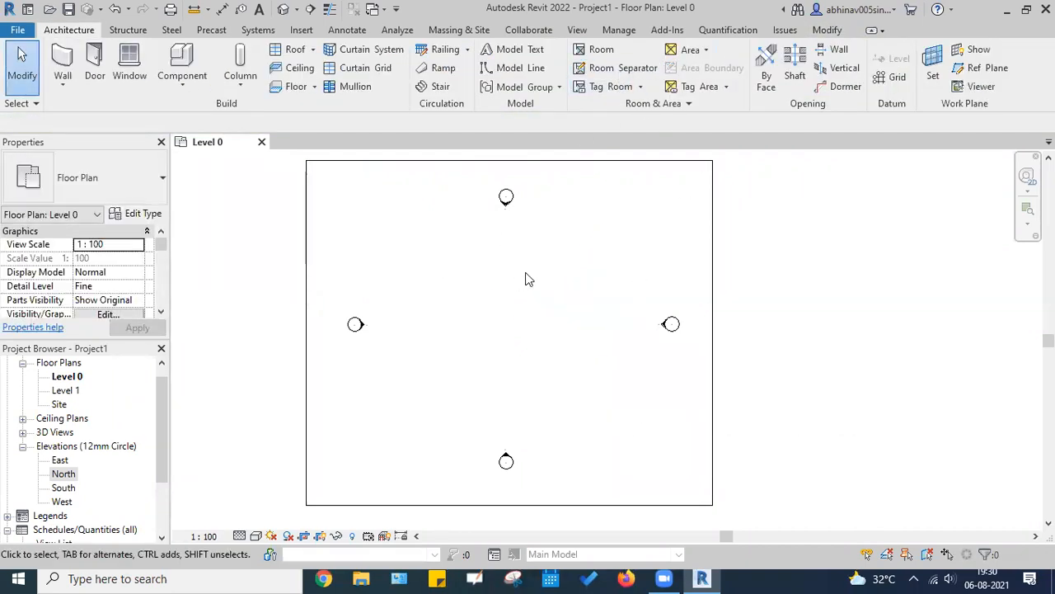
Step: Reopen the Project Units settings and move the dialog nearer the middle of the drawing area
key("u")
key("n")
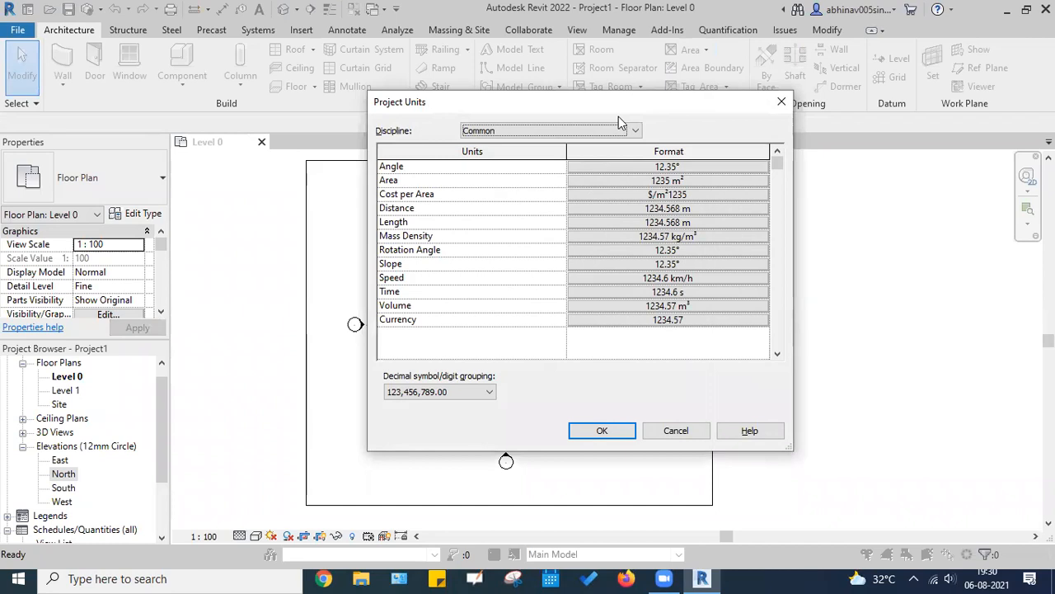
left_click_drag(619, 115, 532, 145)
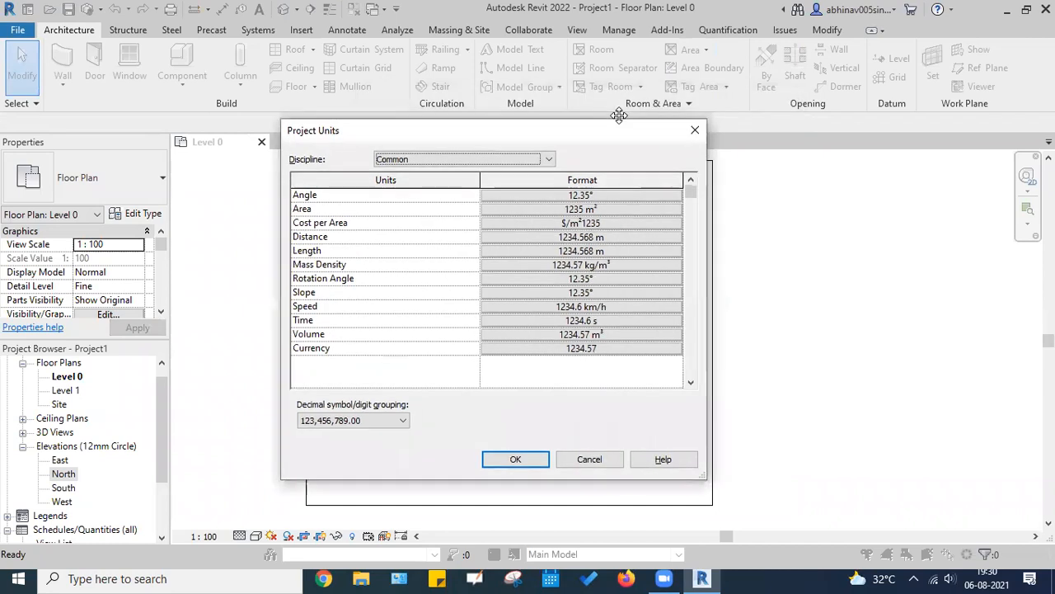
Step: Close the Project Units settings, reopen and close them once, and locate the Project Units command among the management settings
left_click(628, 56)
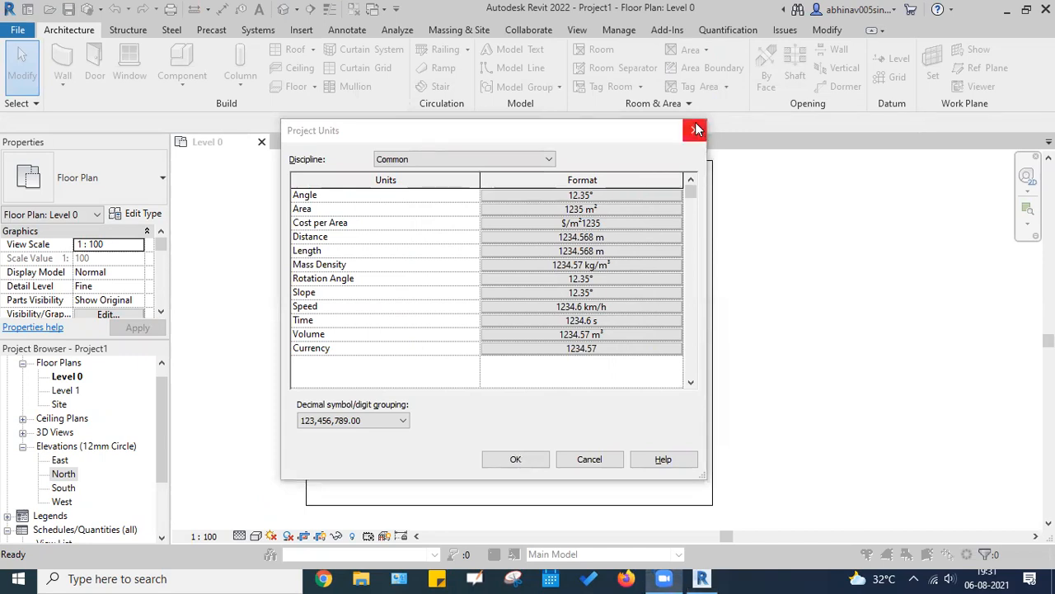
key("Escape")
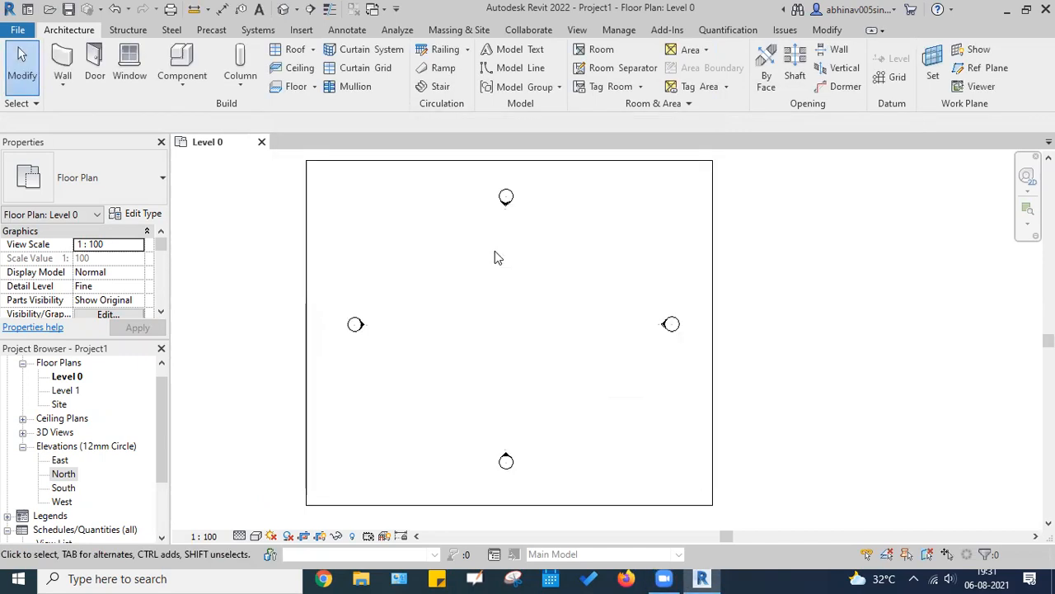
key("u")
key("n")
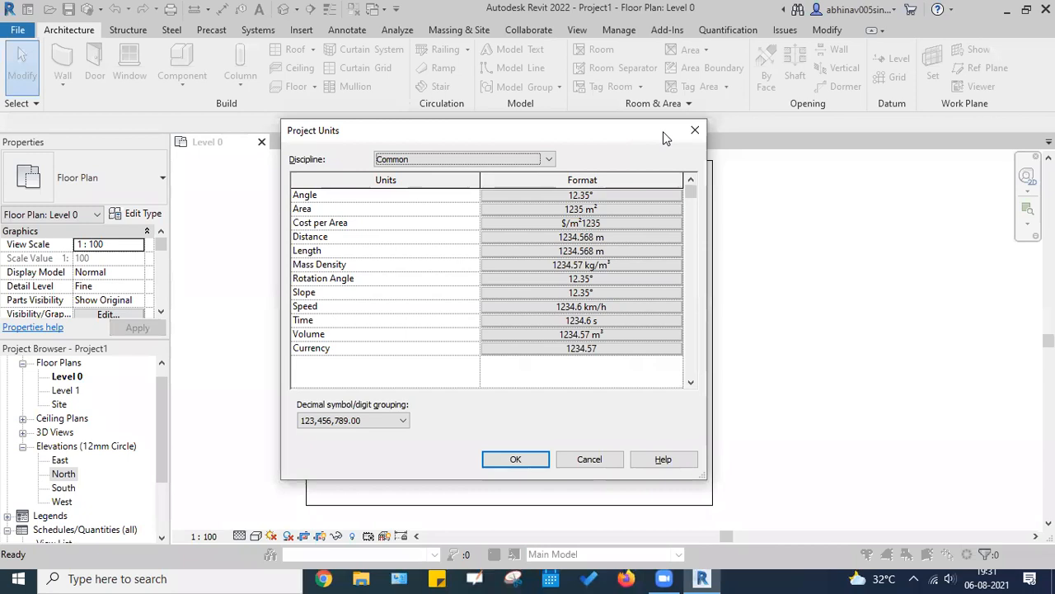
left_click(695, 130)
left_click(620, 30)
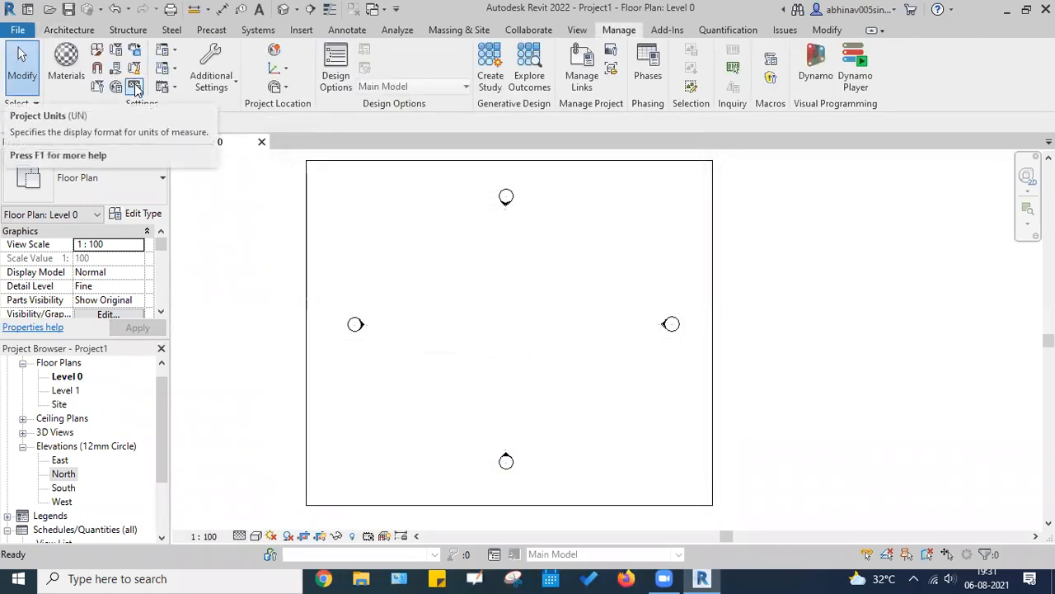
left_click(81, 31)
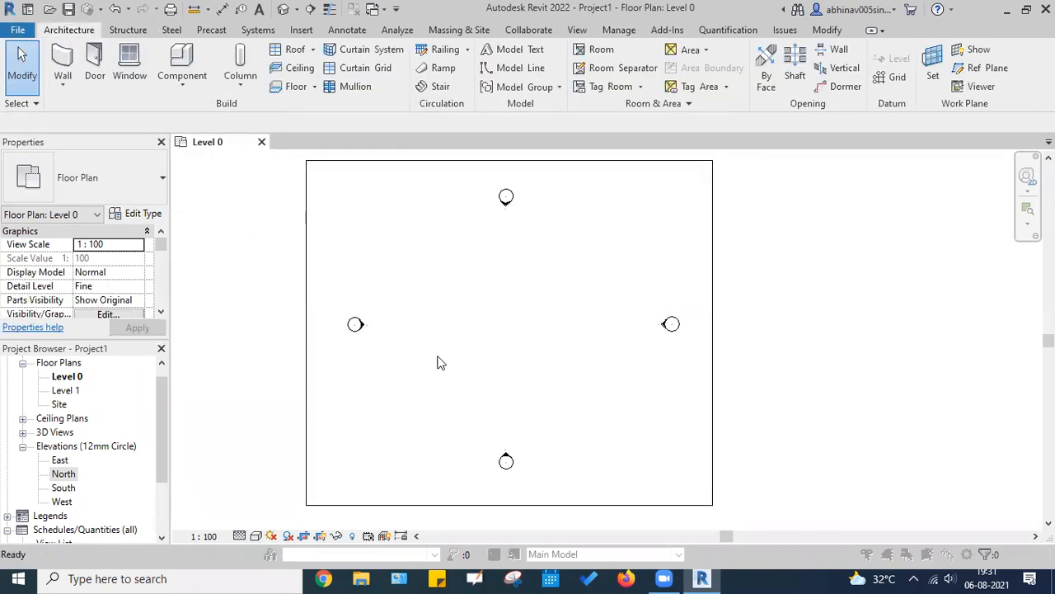
Step: Reopen Project Units and suppress trailing 0's in the Length format, keeping meters with 3 decimal places
key("u")
key("n")
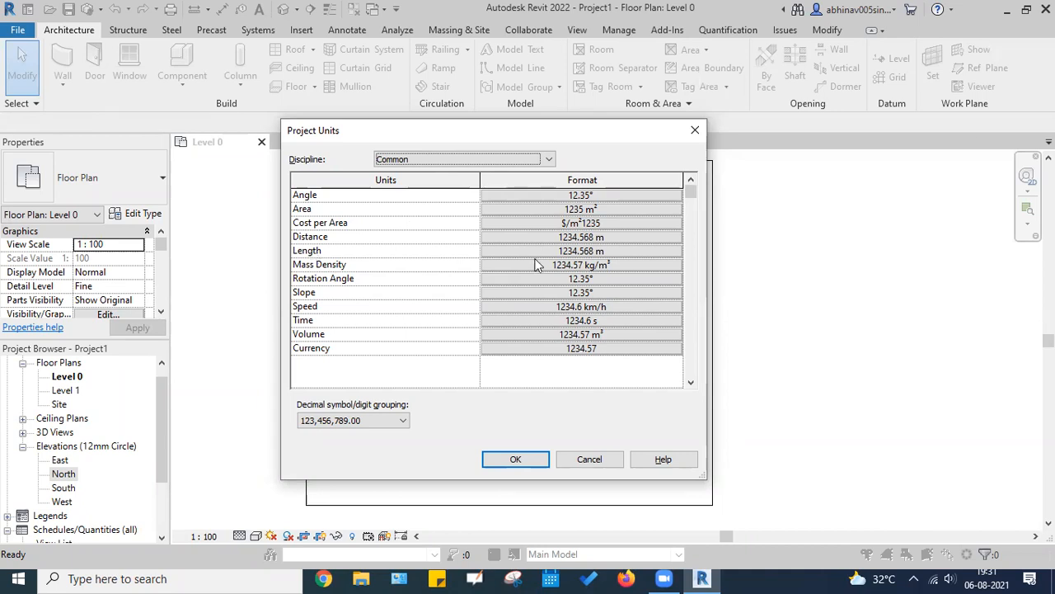
left_click(587, 251)
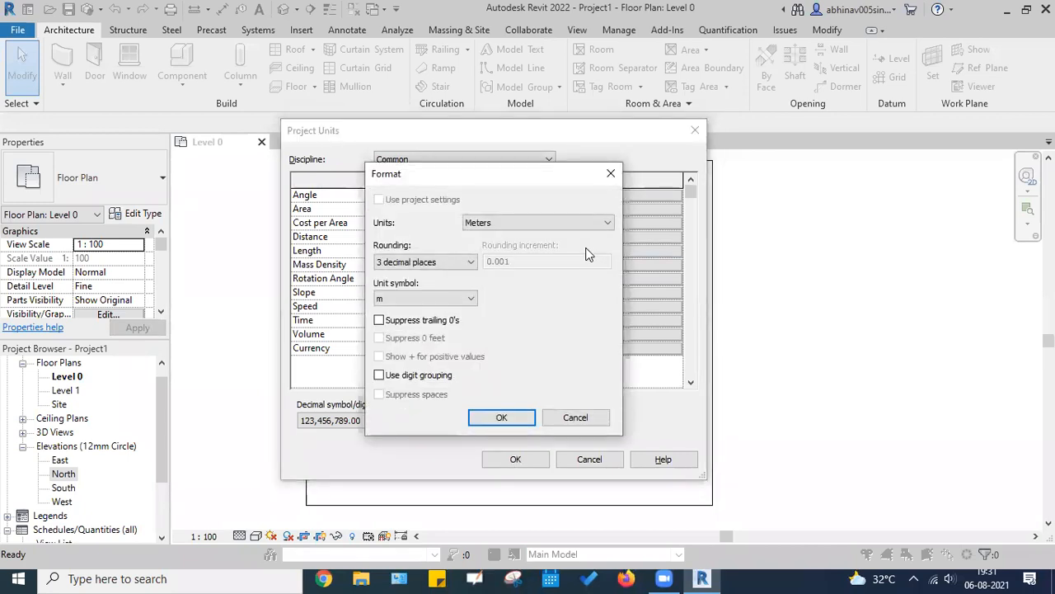
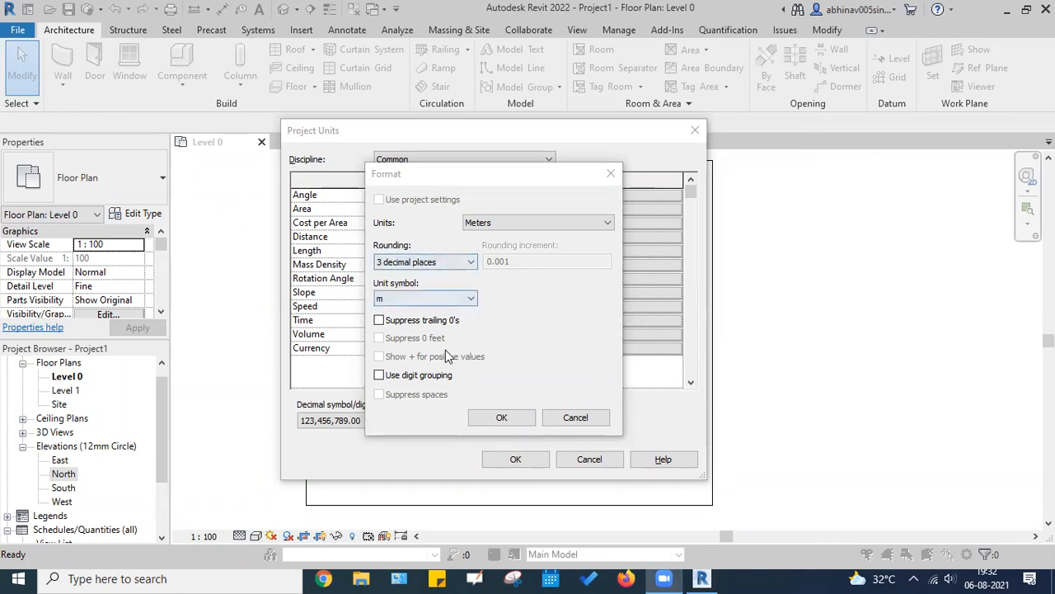
left_click(415, 321)
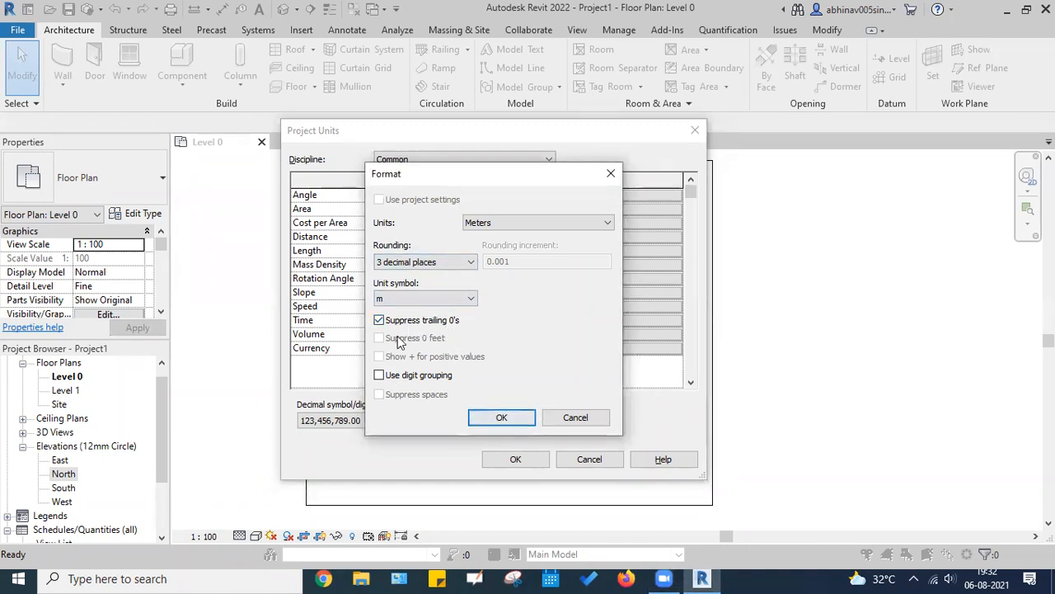
left_click(495, 419)
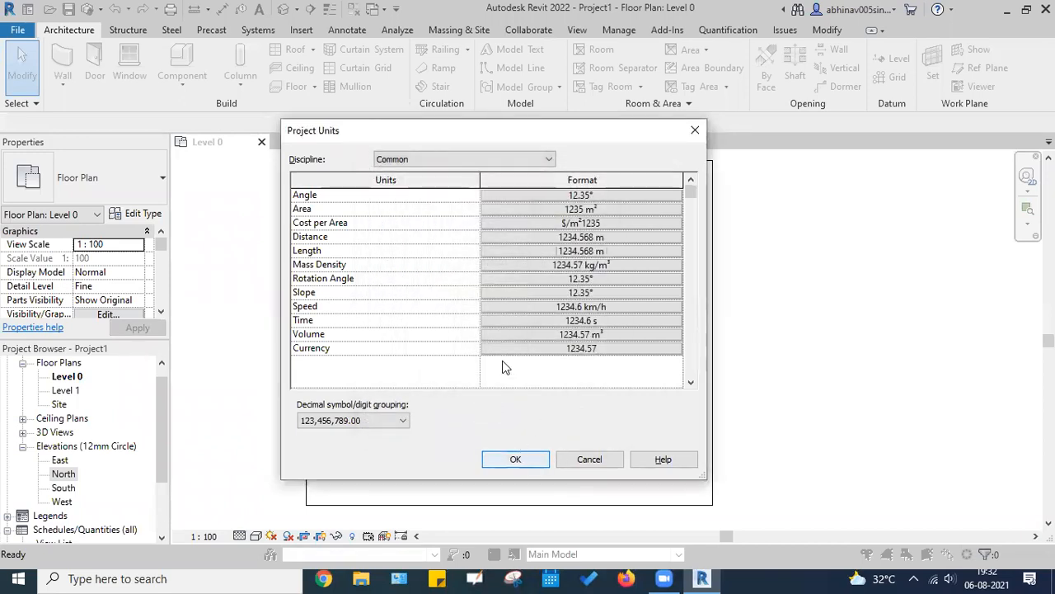
Step: Suppress trailing 0's in the Distance format, check the Rotation Angle format, and apply the project units
left_click(568, 237)
left_click(412, 321)
left_click(500, 419)
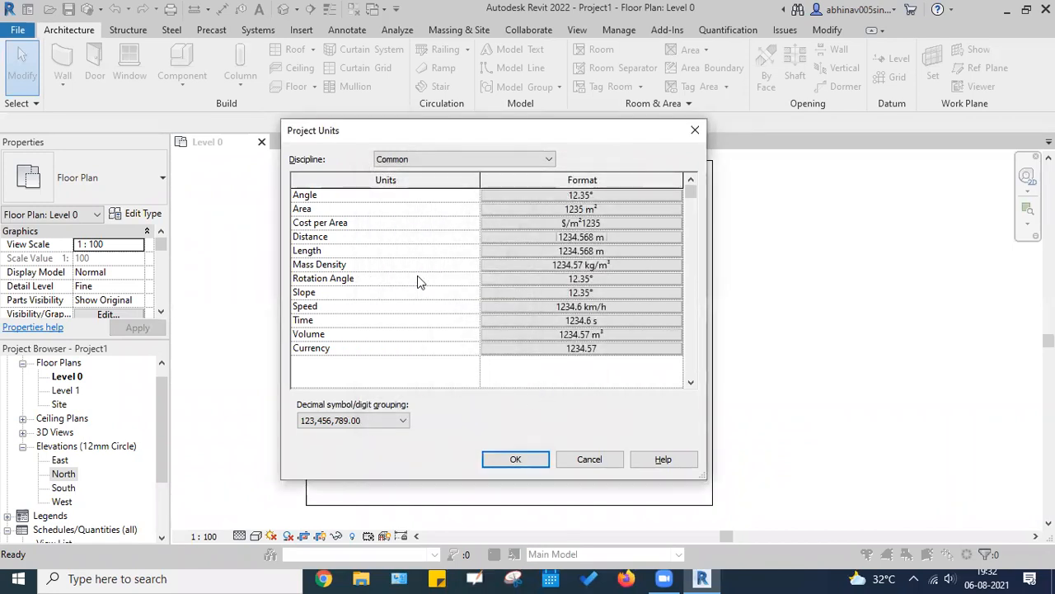
left_click(582, 278)
left_click(502, 419)
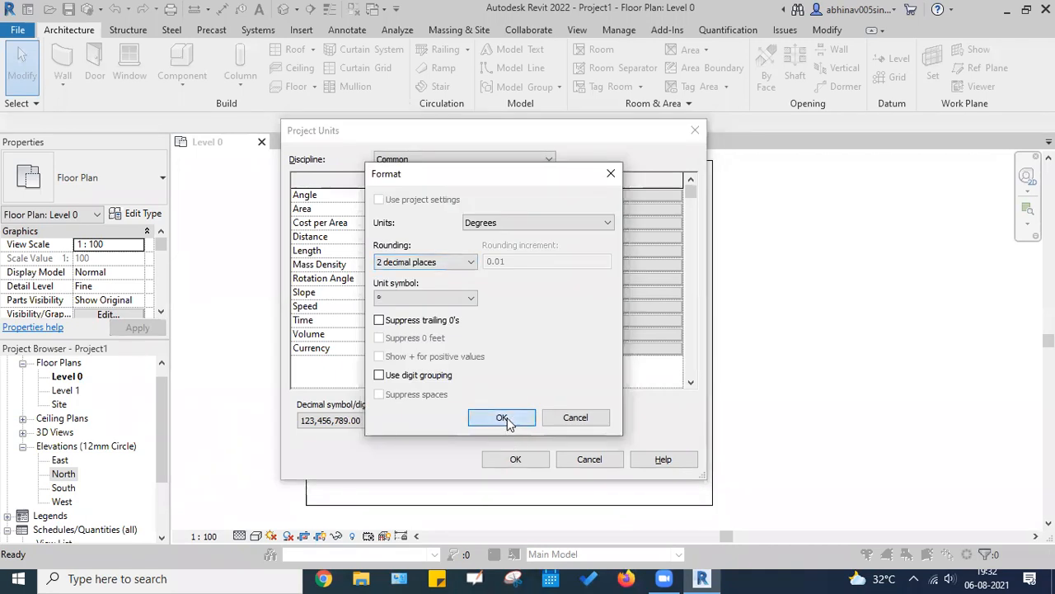
left_click(513, 459)
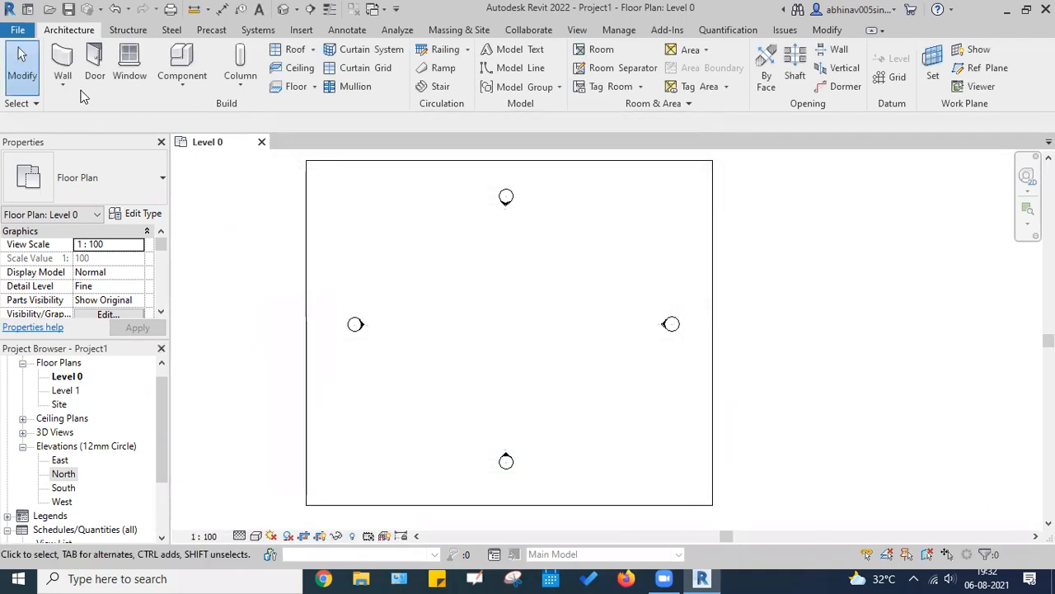
Step: Draw a closed rectangle of four chained walls, about 13 m by 11 m, between the elevation markers on Level 0
key("w")
key("a")
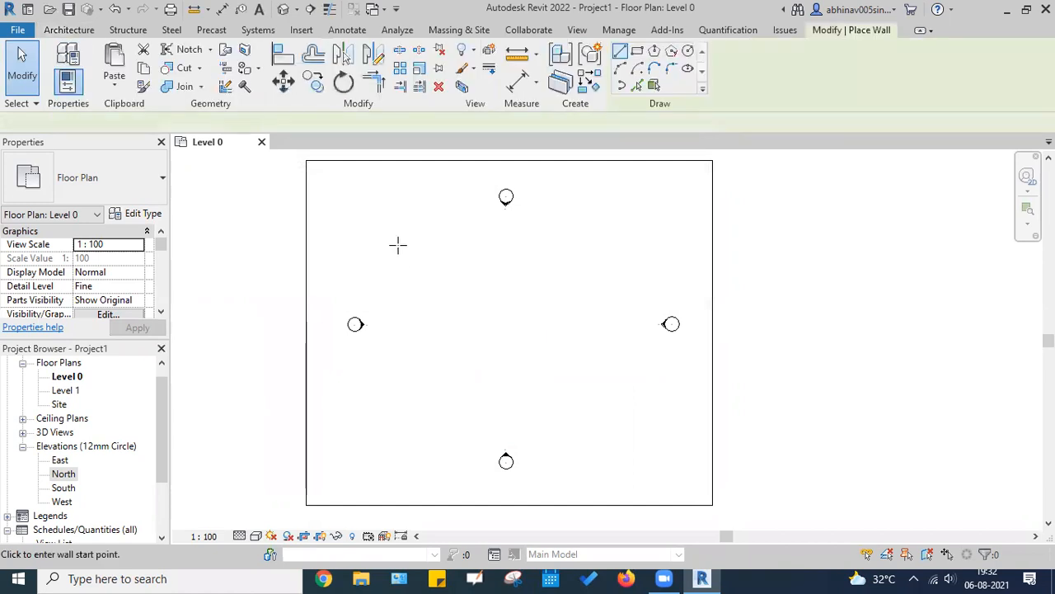
left_click(396, 241)
left_click(546, 241)
left_click(547, 369)
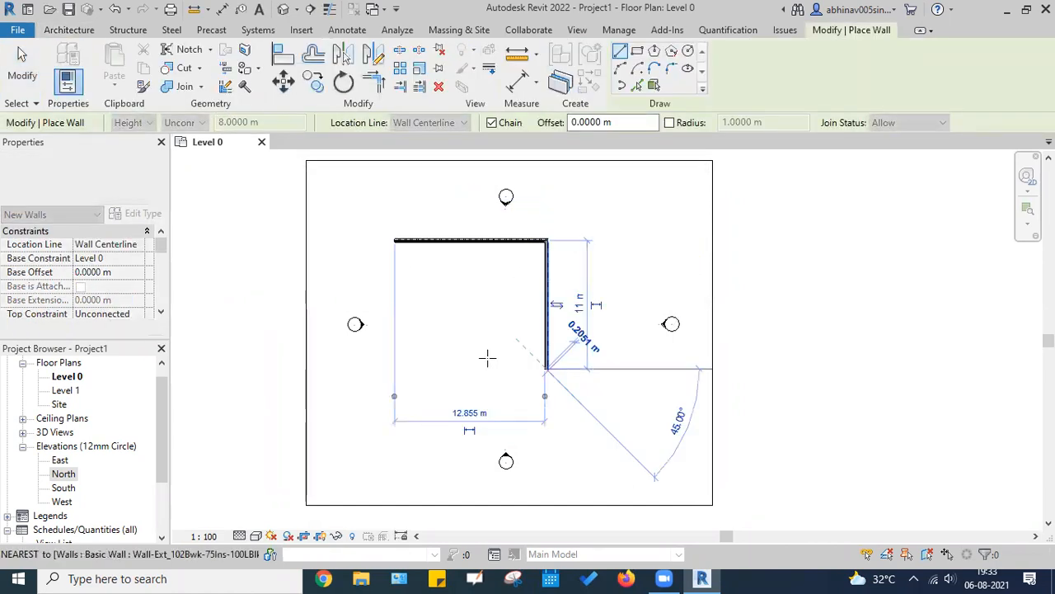
left_click(393, 369)
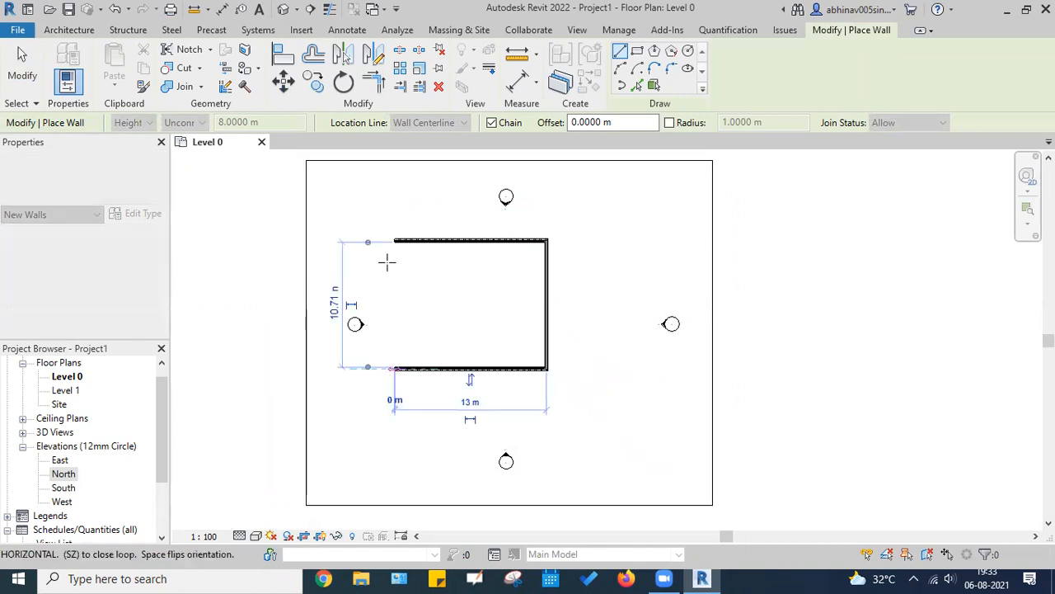
left_click(394, 240)
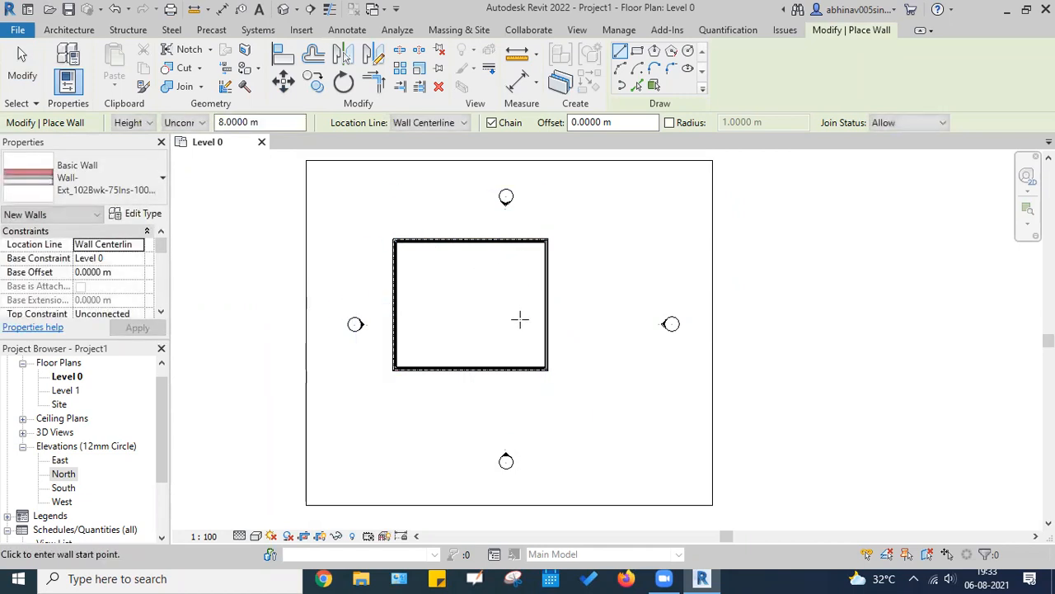
Step: Select all four walls of the rectangle with a selection window and delete them
key("Escape")
left_click_drag(588, 399, 383, 234)
key("Delete")
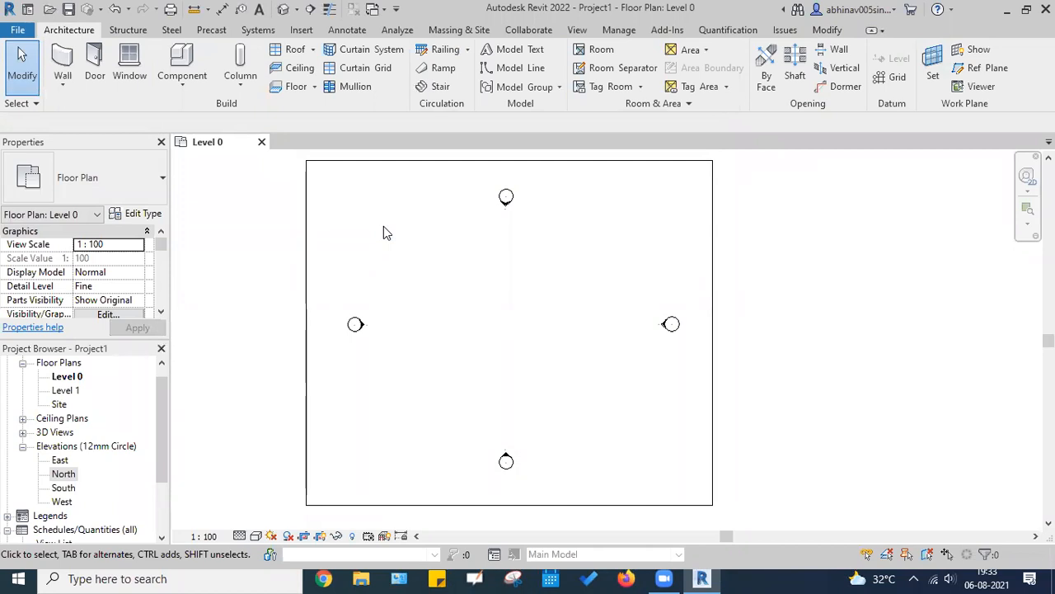
Step: Open the Snaps settings, review the dimension snap increments and object snaps, and close them without changes
left_click(622, 32)
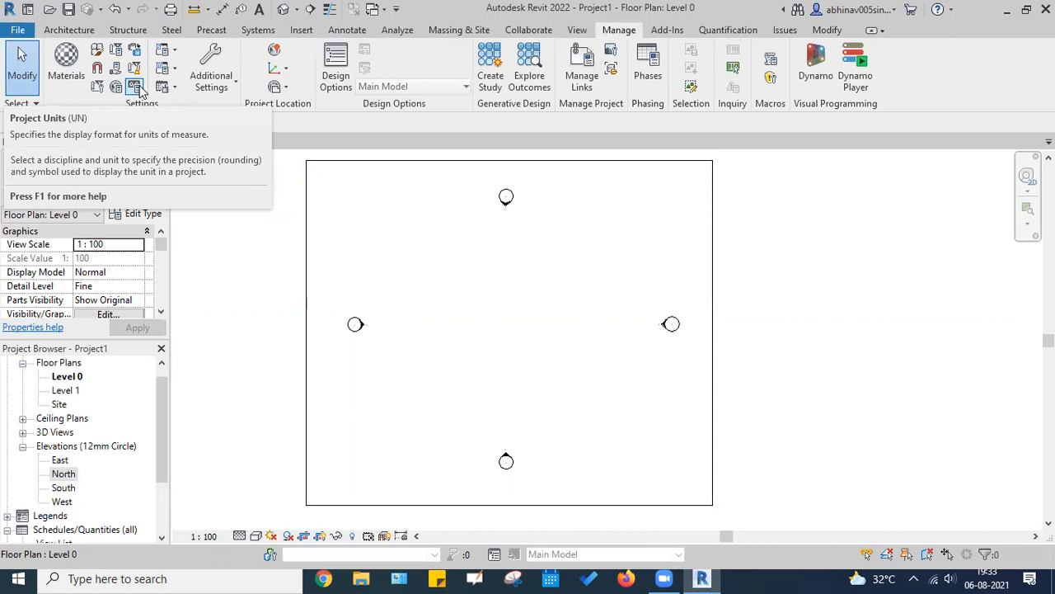
left_click(96, 69)
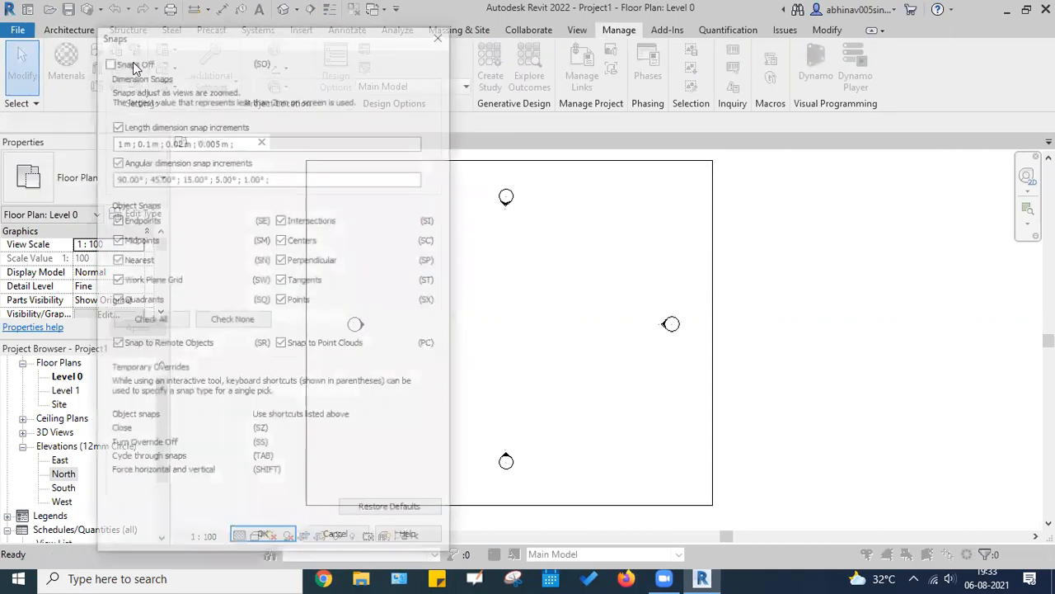
left_click_drag(278, 45, 407, 45)
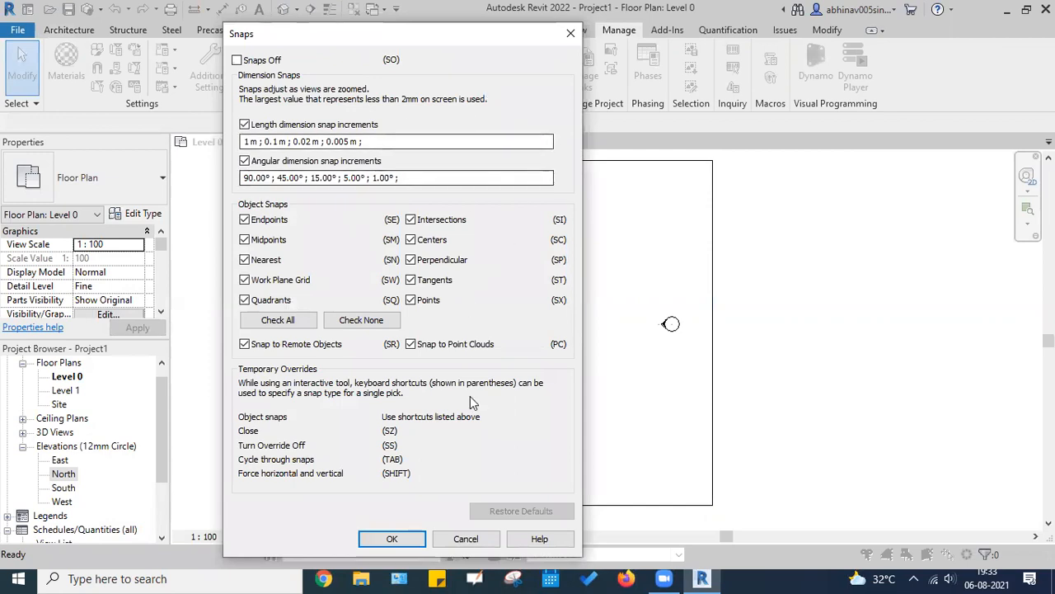
left_click(568, 35)
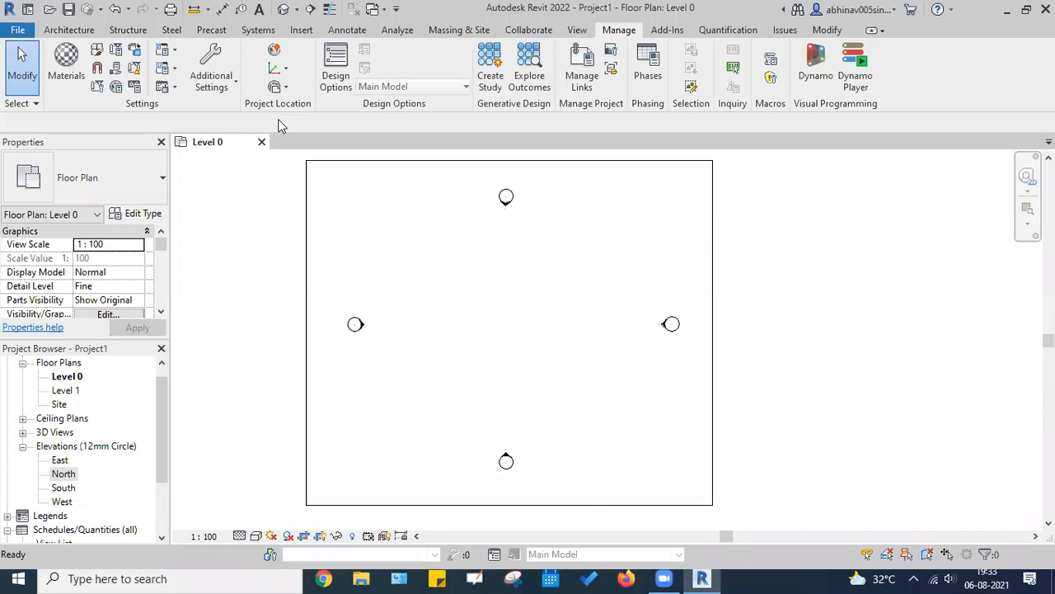
Step: Examine the architecture, structure and systems tool sets, including the electrical tools
left_click(76, 29)
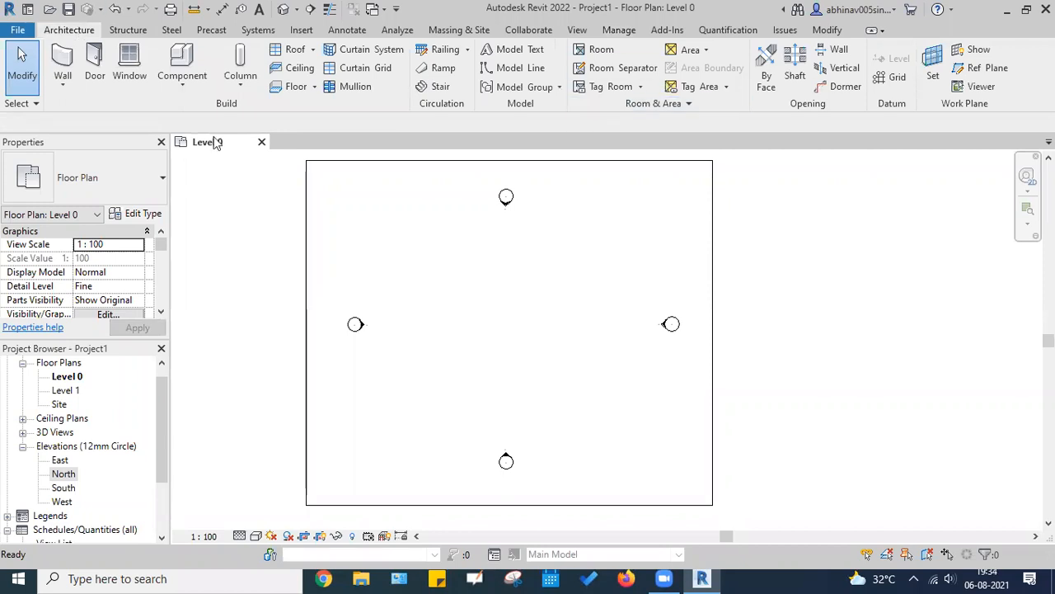
left_click(121, 30)
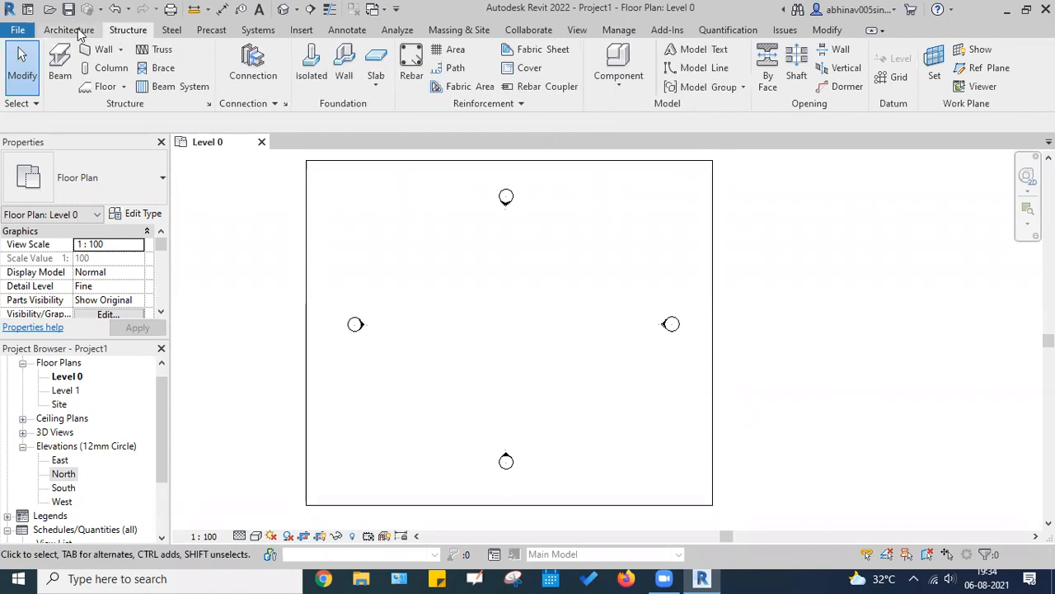
left_click(82, 31)
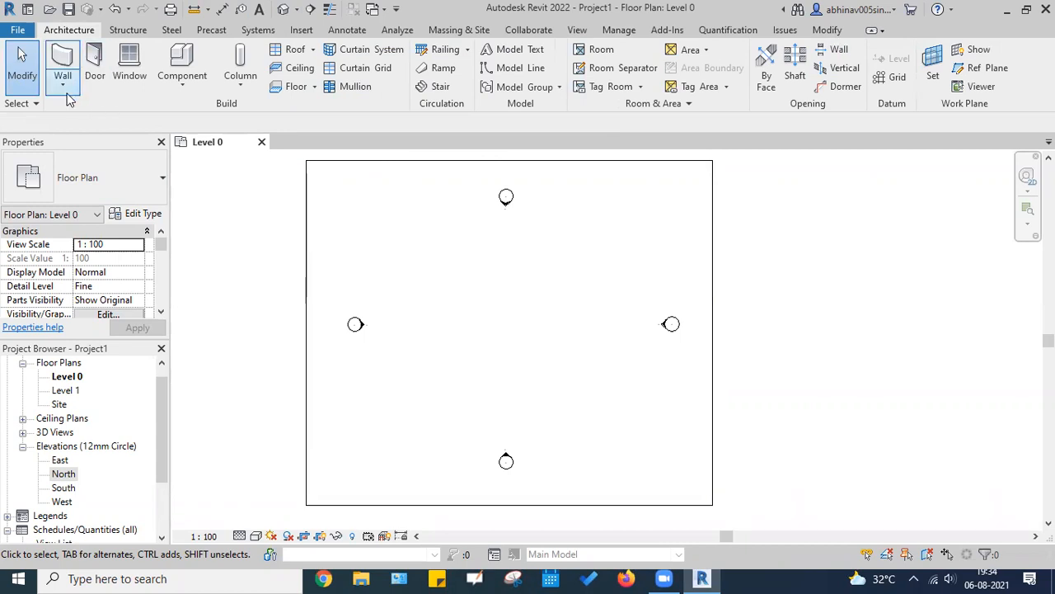
left_click(132, 32)
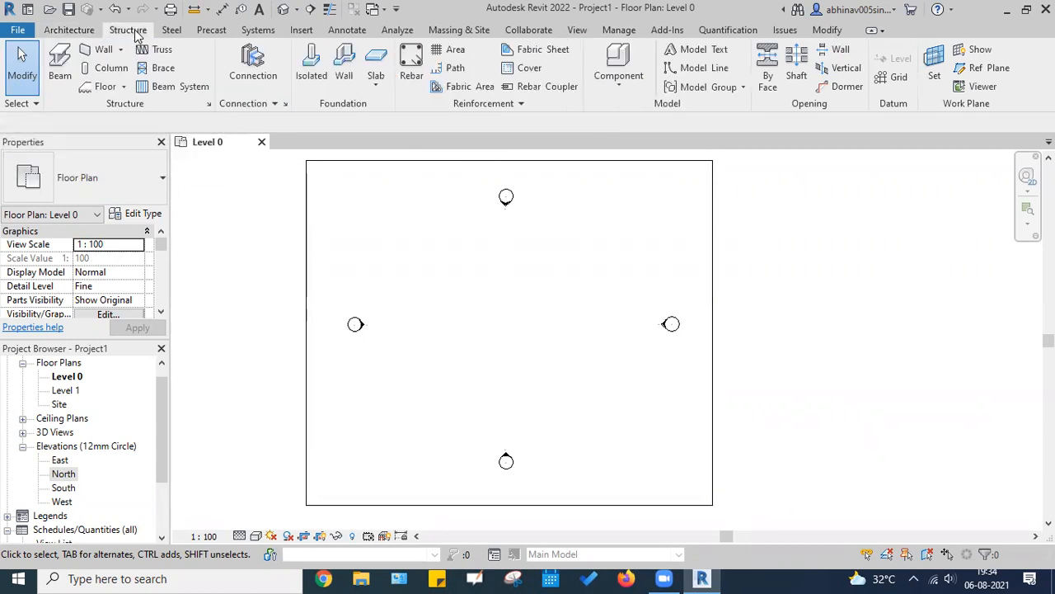
left_click(136, 35)
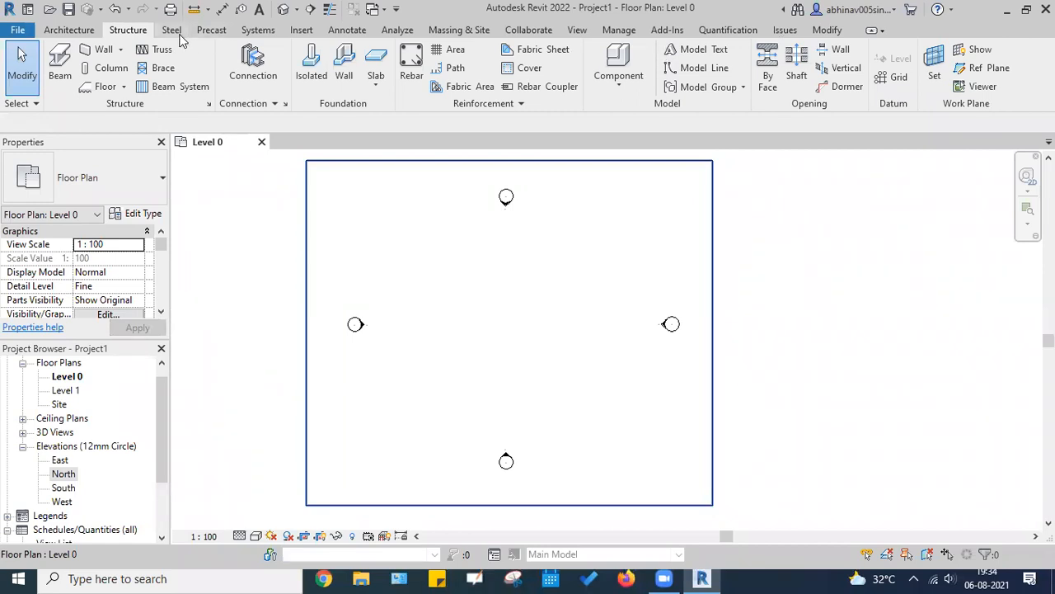
left_click(73, 31)
left_click(127, 29)
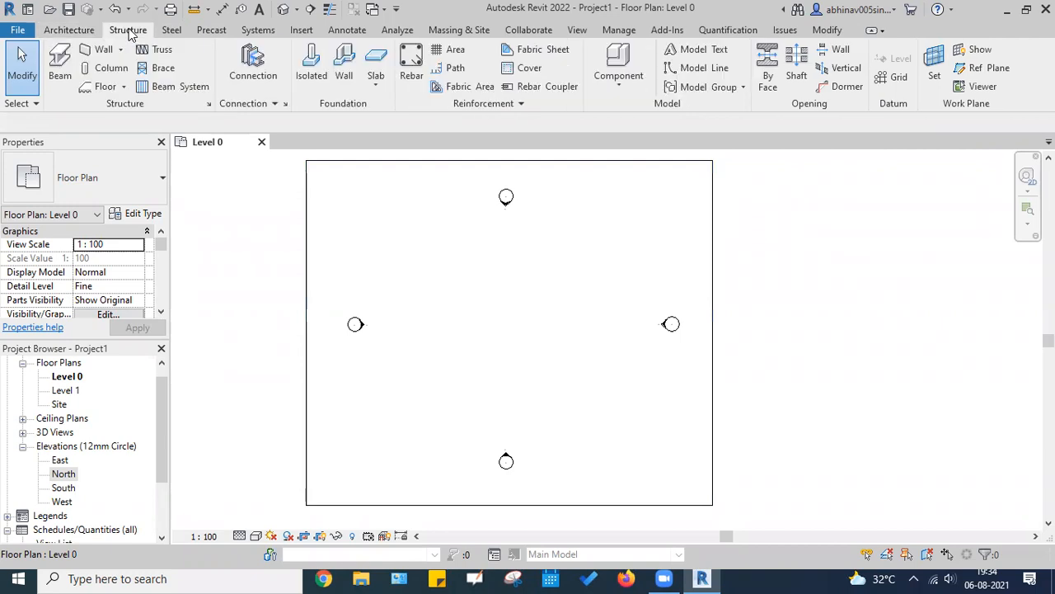
left_click(257, 31)
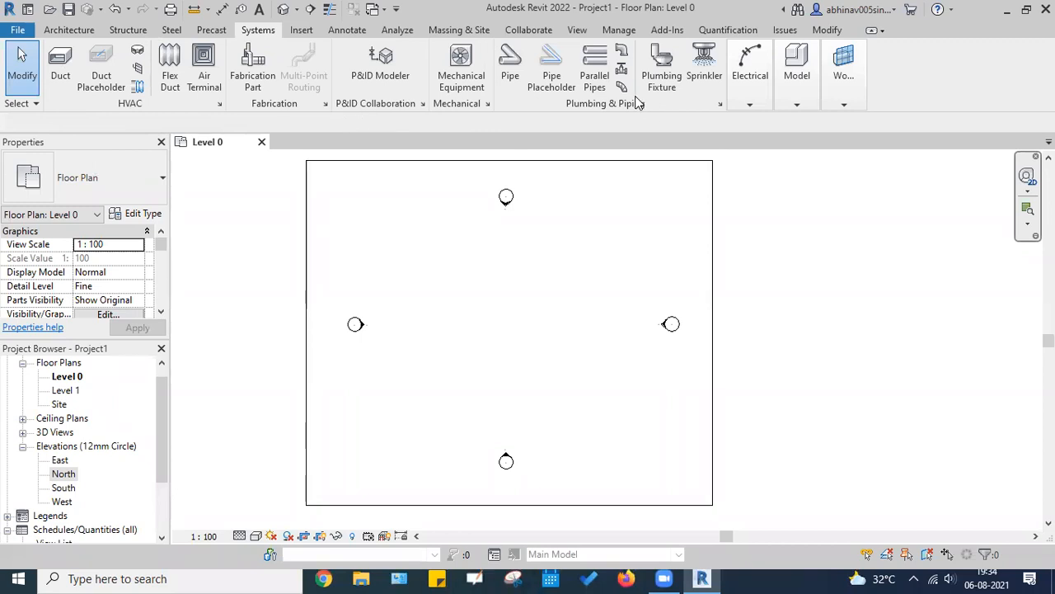
left_click(747, 102)
Step: Start a straight chained wall on Level 0, placing its start point in the northwest area between the elevation markers
left_click(54, 30)
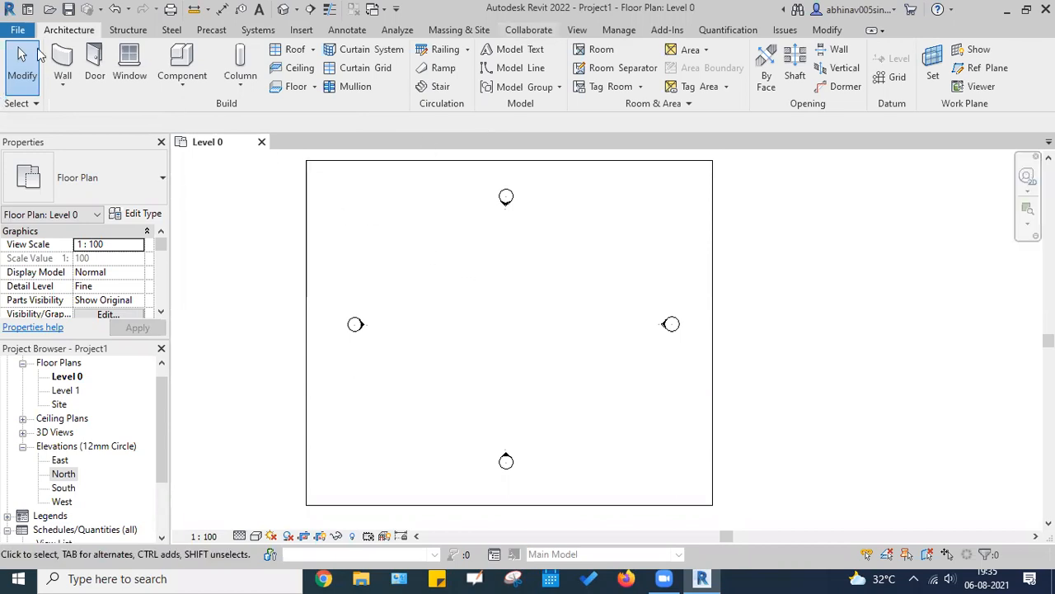
left_click(66, 58)
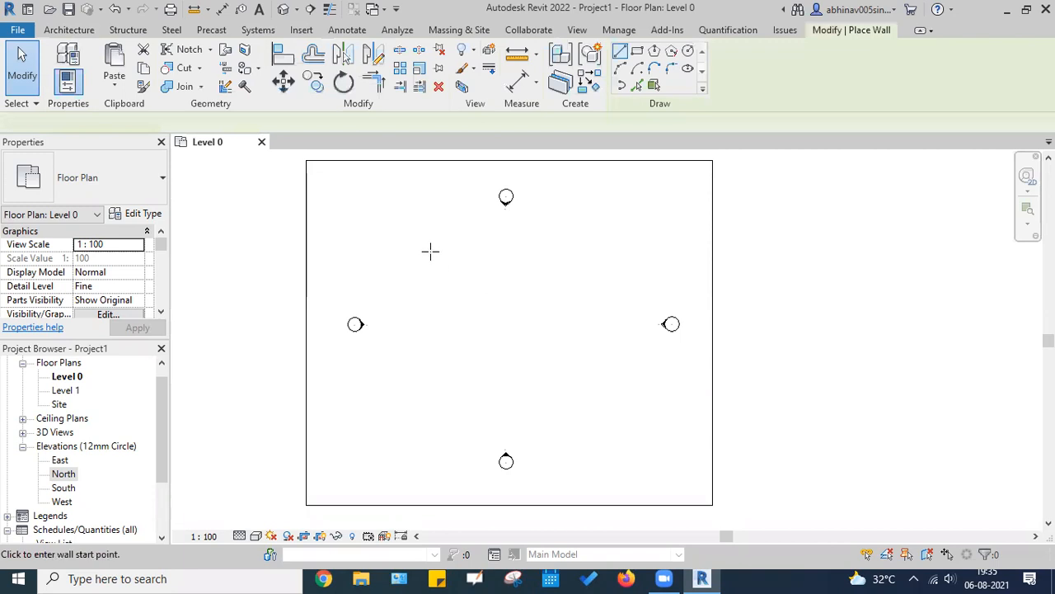
scroll(412, 243, "up", 1)
scroll(402, 242, "down", 1)
left_click(400, 253)
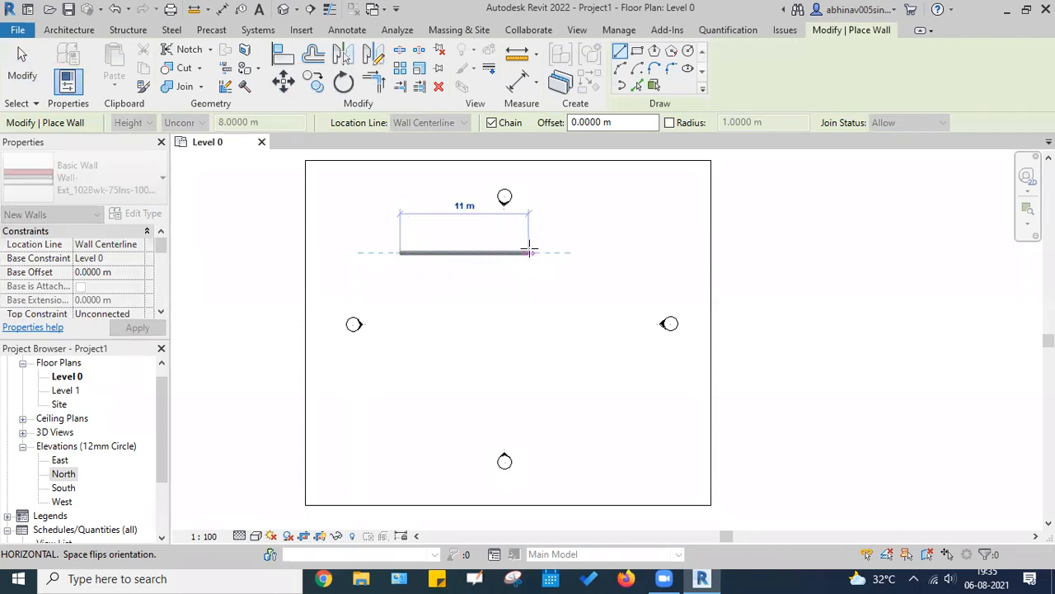
Step: Examine how the length snap increments of the wall being drawn change between close and very distant zoom levels
scroll(400, 249, "up", 3)
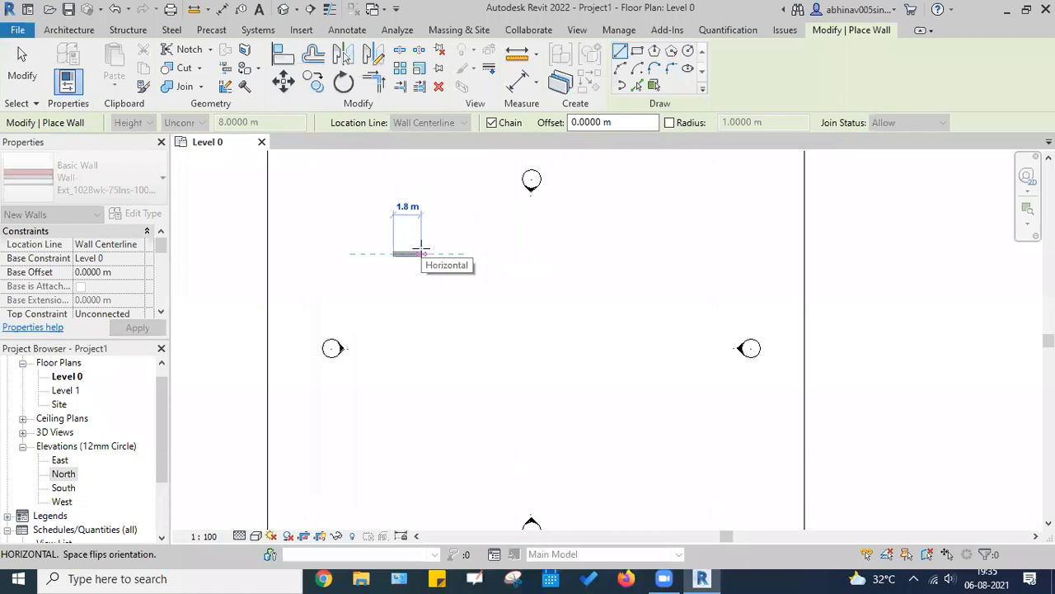
scroll(398, 253, "up", 4)
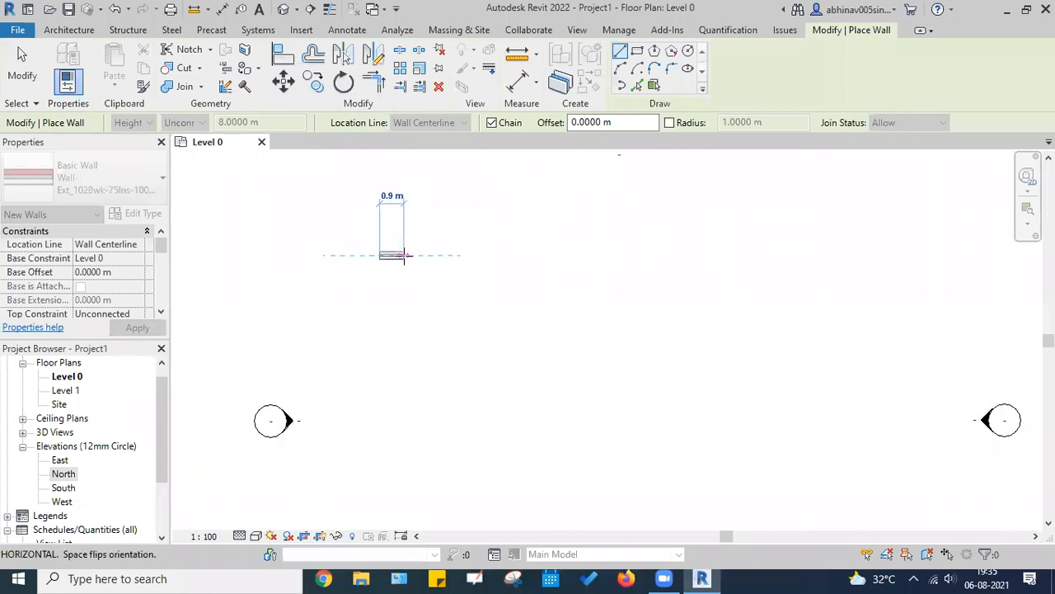
scroll(398, 254, "up", 1)
middle_click_drag(414, 269, 445, 292)
scroll(421, 270, "up", 3)
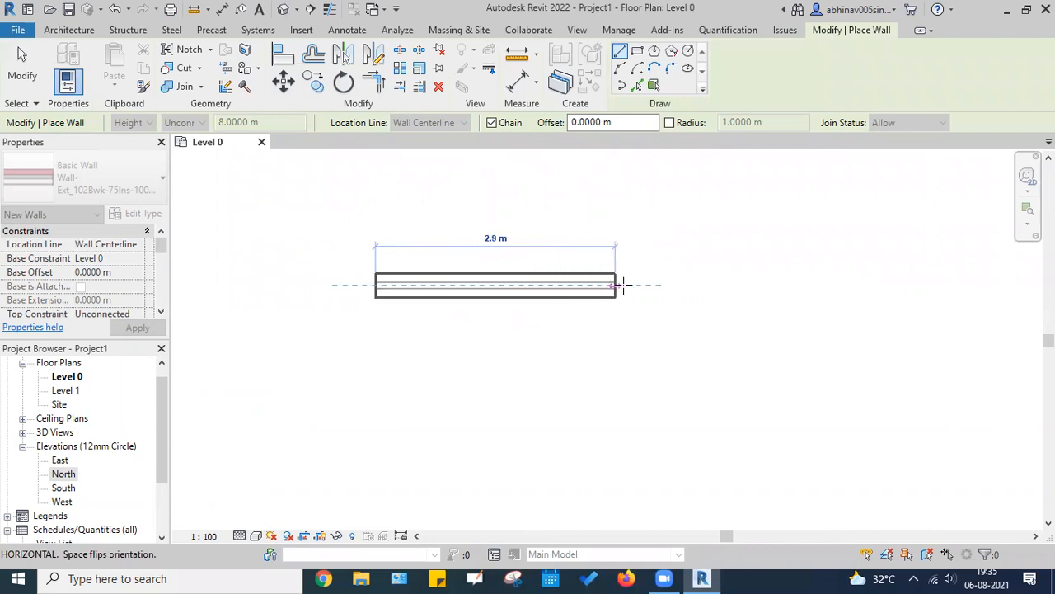
scroll(525, 286, "down", 3)
scroll(523, 285, "down", 3)
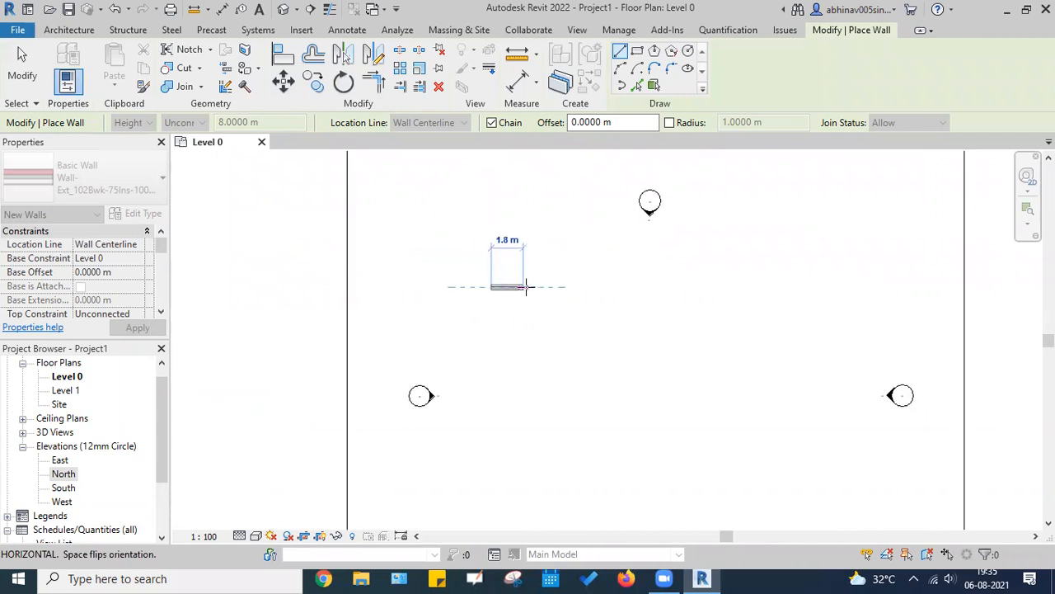
scroll(556, 287, "down", 2)
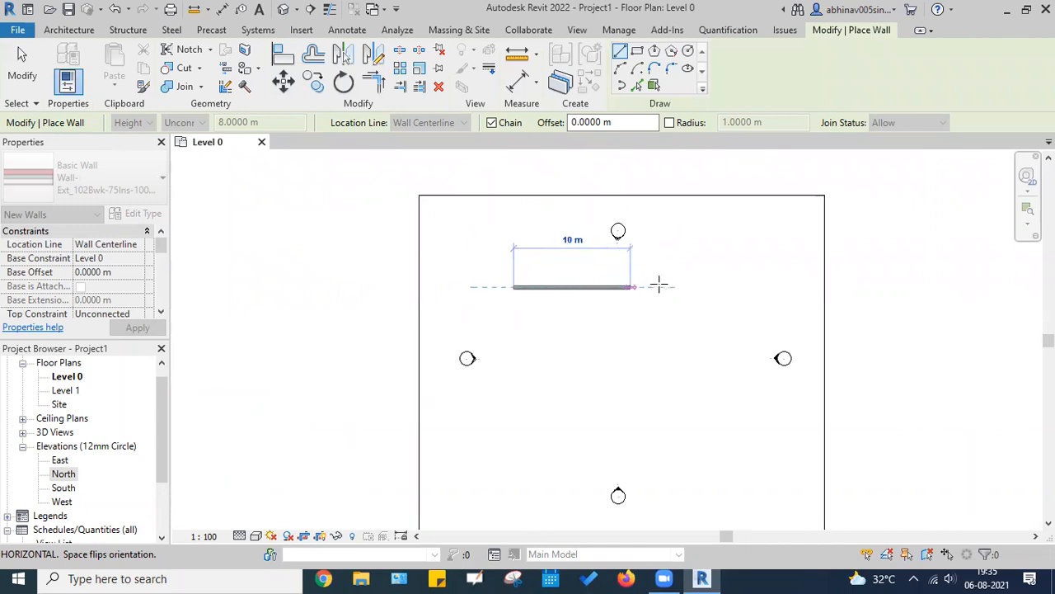
middle_click_drag(822, 279, 432, 302)
scroll(471, 306, "down", 4)
scroll(456, 308, "down", 4)
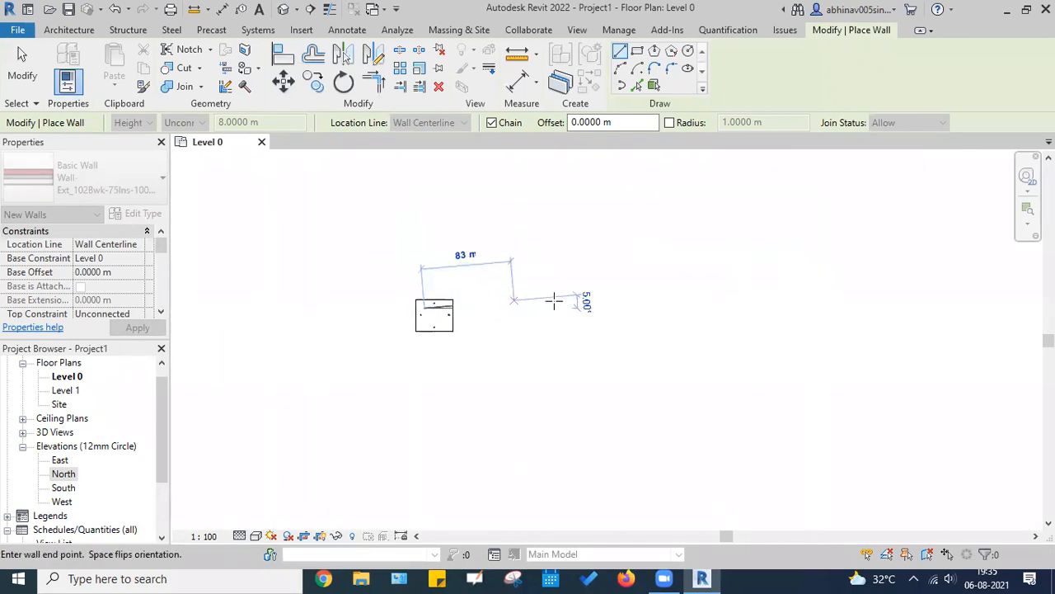
scroll(754, 310, "down", 4)
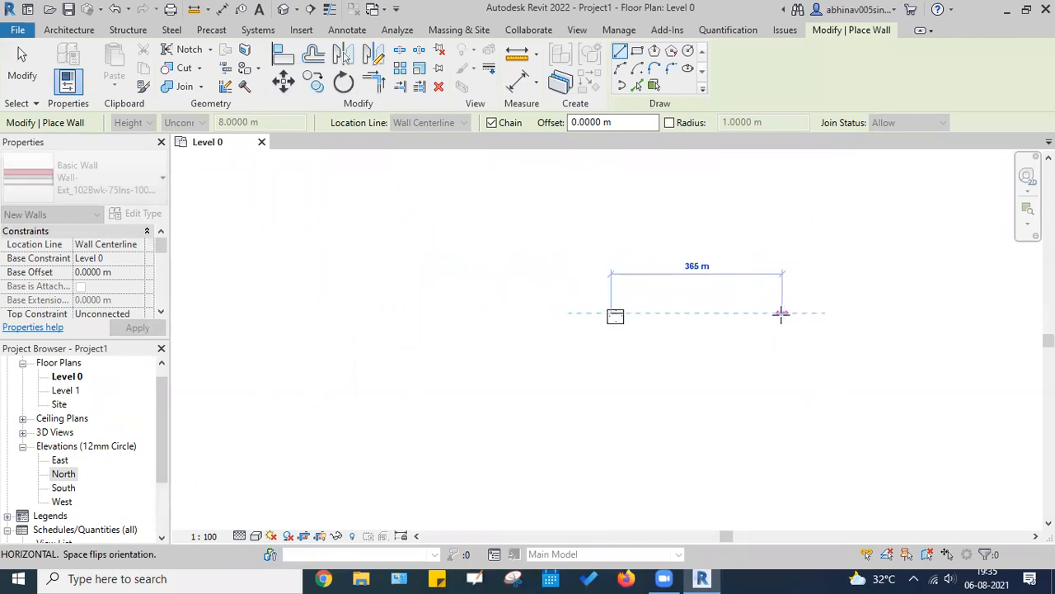
scroll(775, 314, "down", 4)
scroll(808, 313, "down", 5)
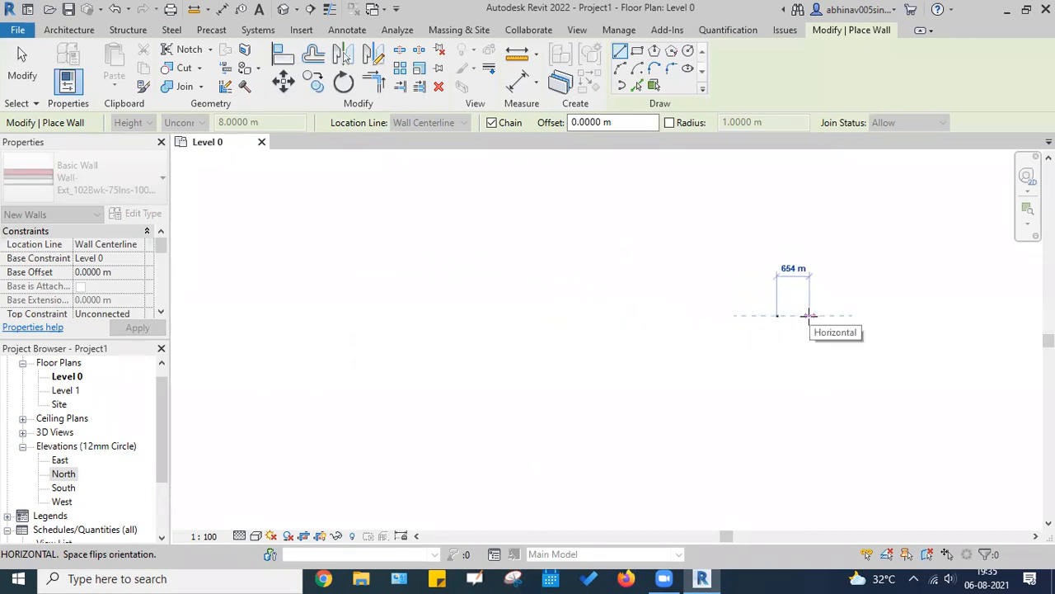
mouse_move(818, 327)
middle_mouse_down()
mouse_move(250, 325)
mouse_move(226, 305)
middle_mouse_up()
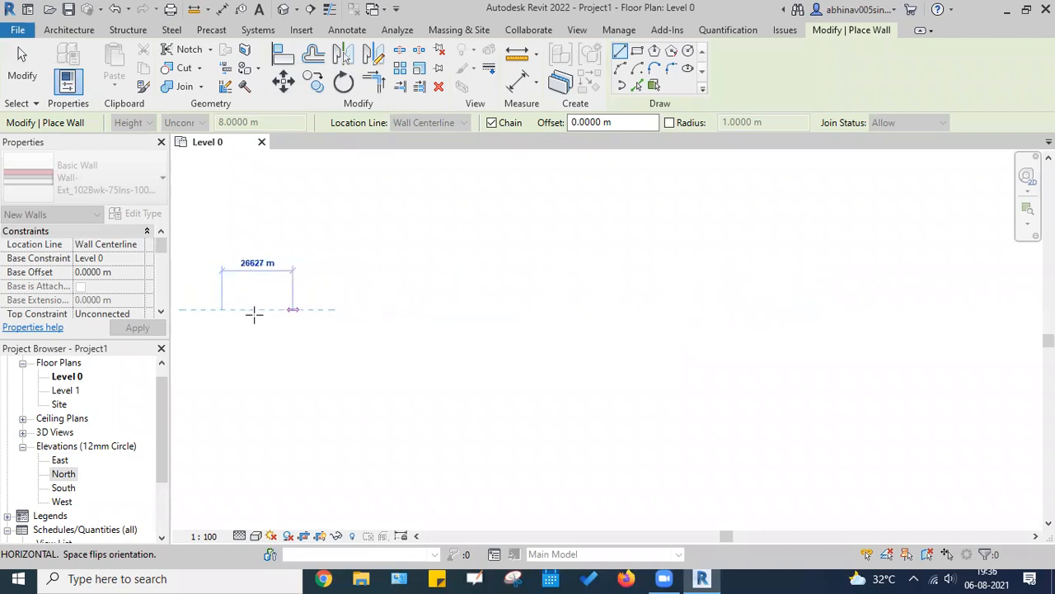
middle_click_drag(390, 307, 455, 286)
scroll(675, 221, "up", 5)
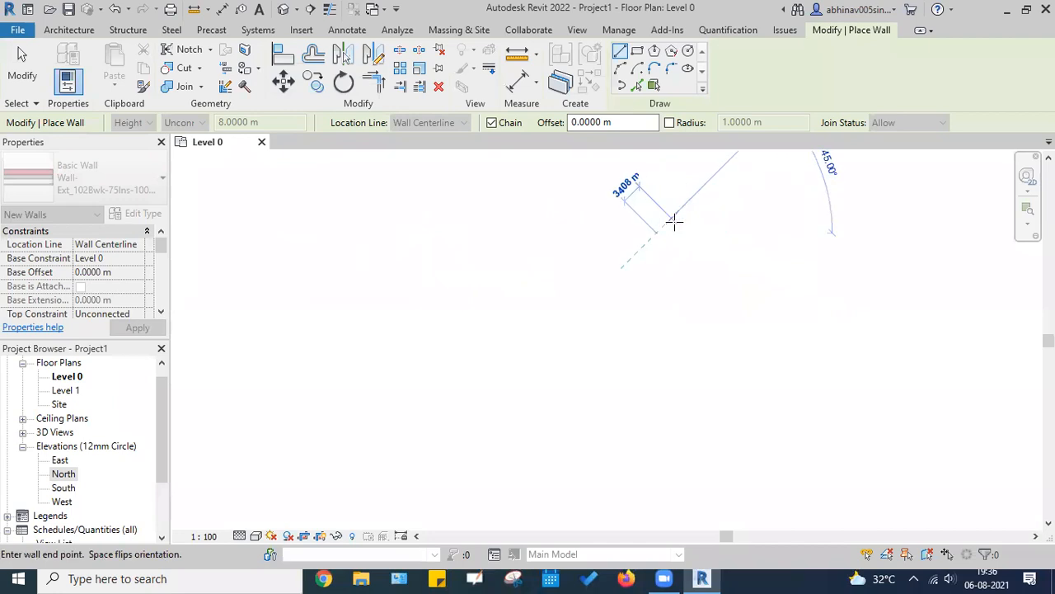
scroll(636, 245, "up", 8)
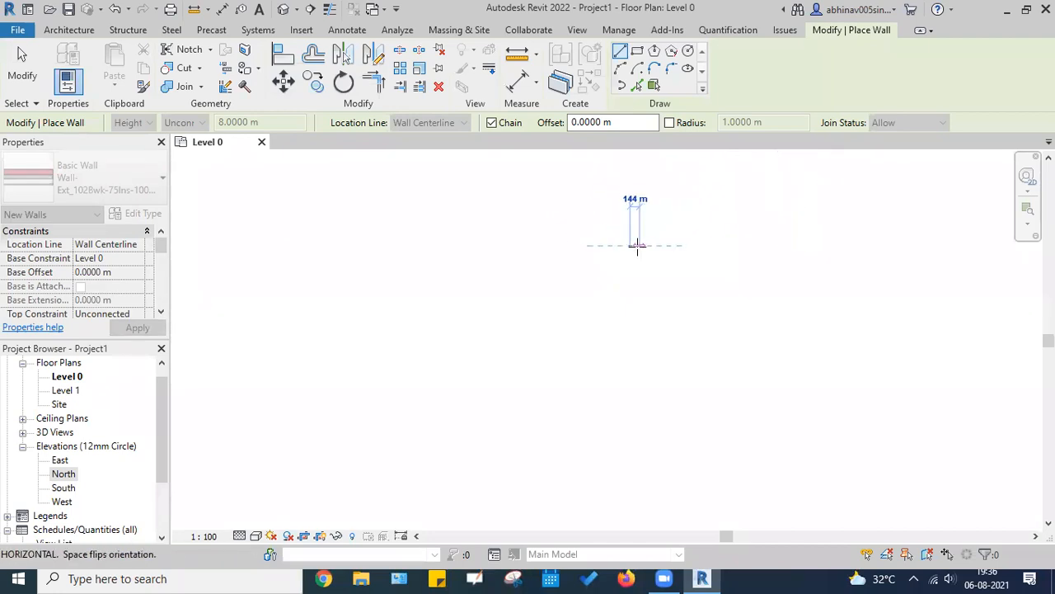
scroll(595, 255, "up", 8)
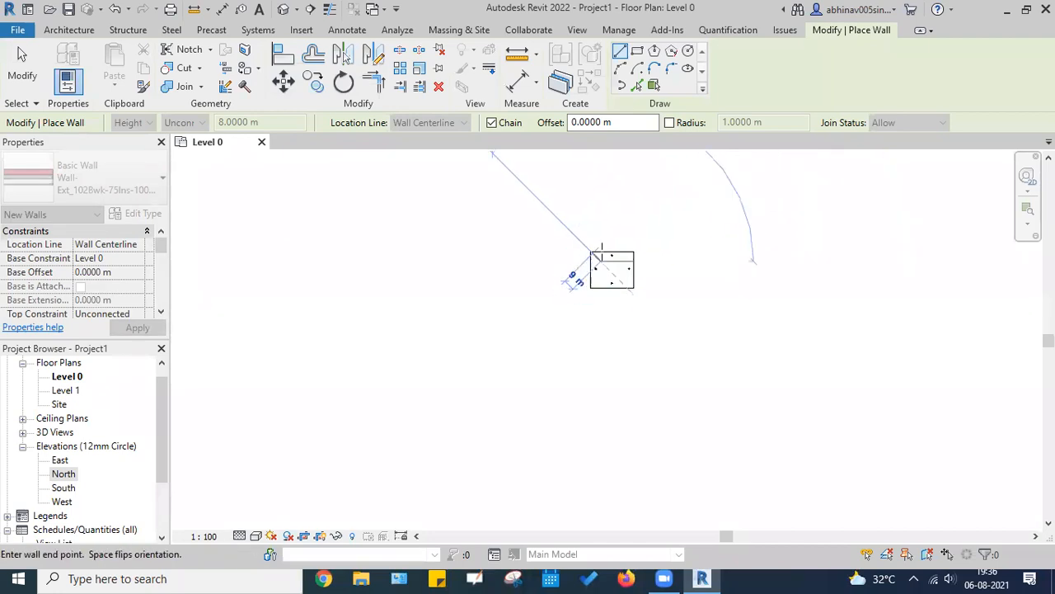
scroll(608, 278, "up", 8)
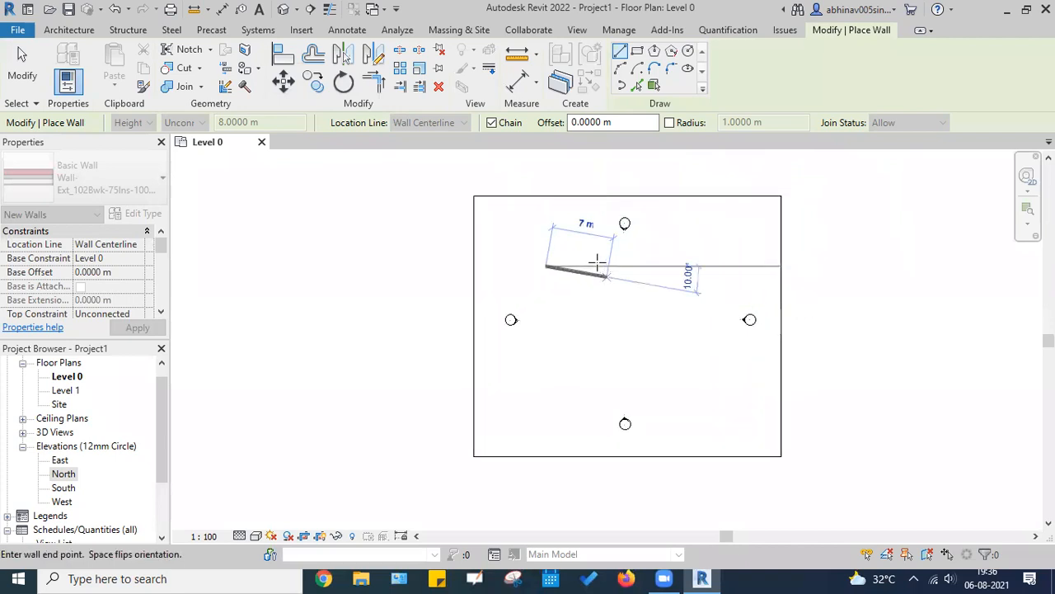
scroll(581, 268, "down", 3)
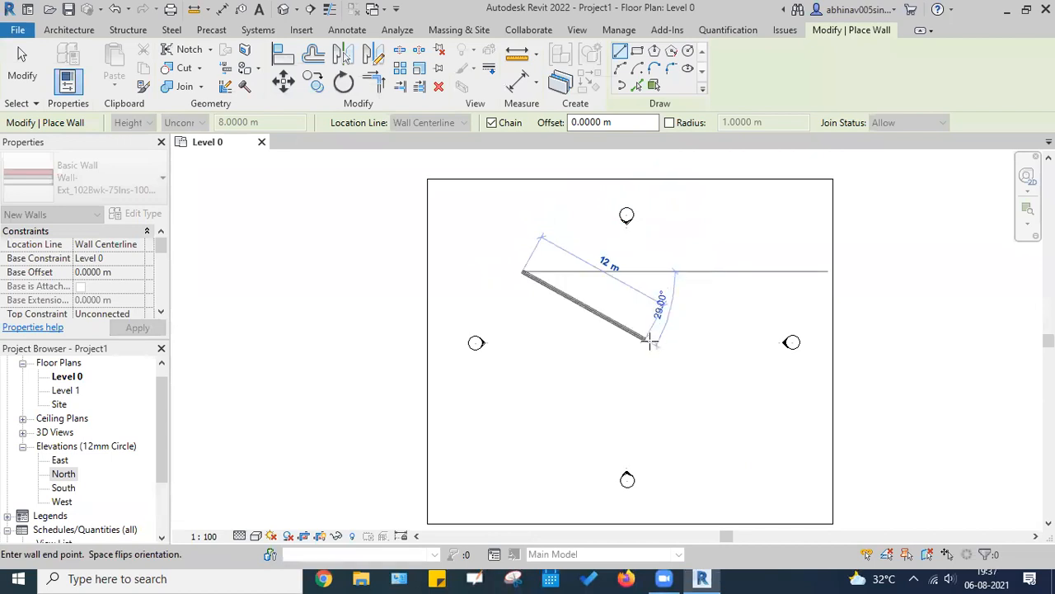
Step: Display the 2D navigation wheel, review its Zoom, Rewind and Pan options, and close it
key("shift+w")
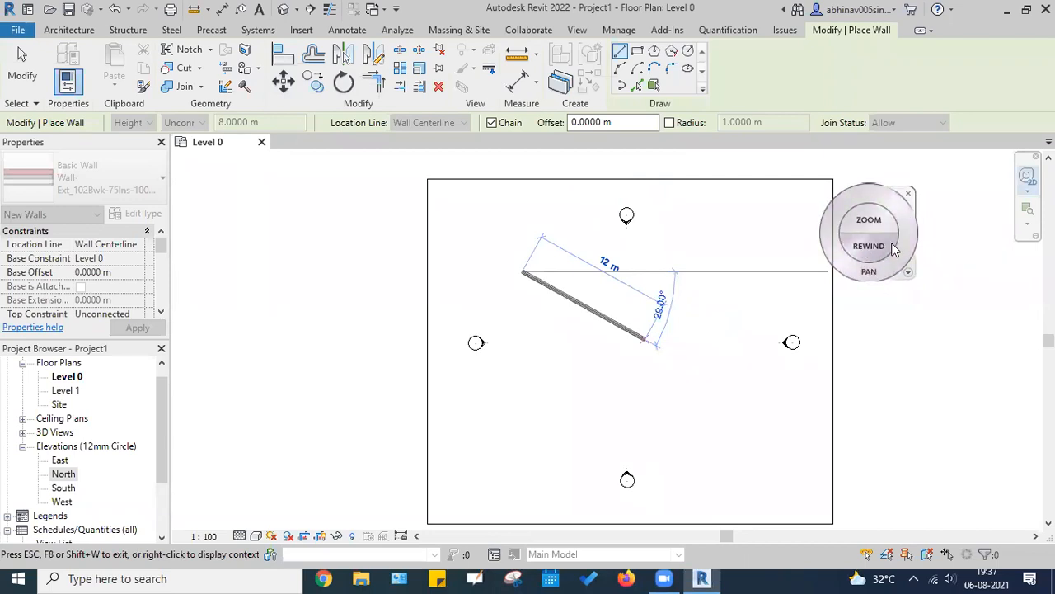
key("shift+w")
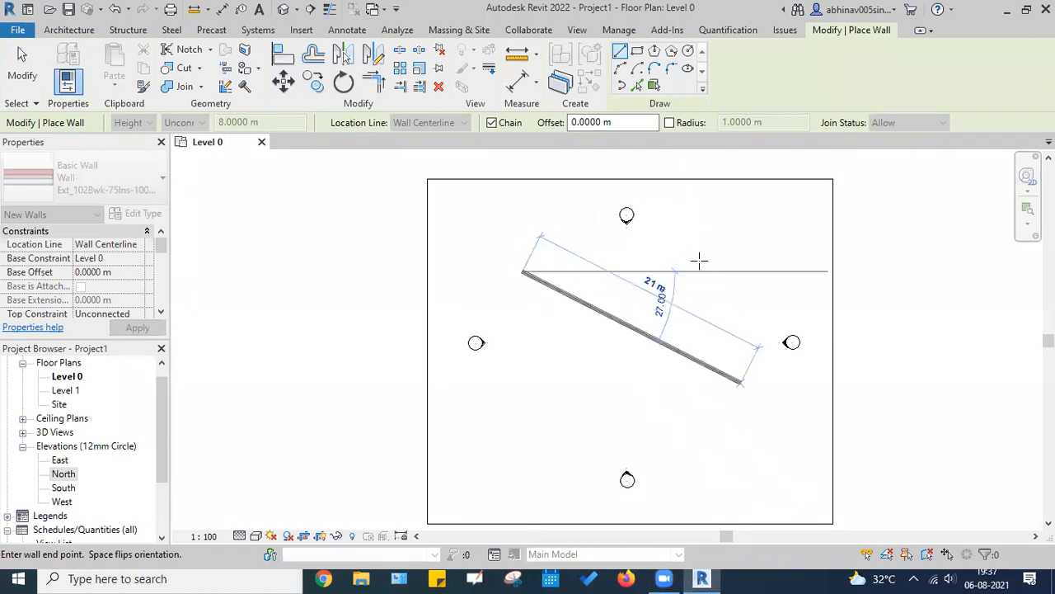
left_click(706, 223)
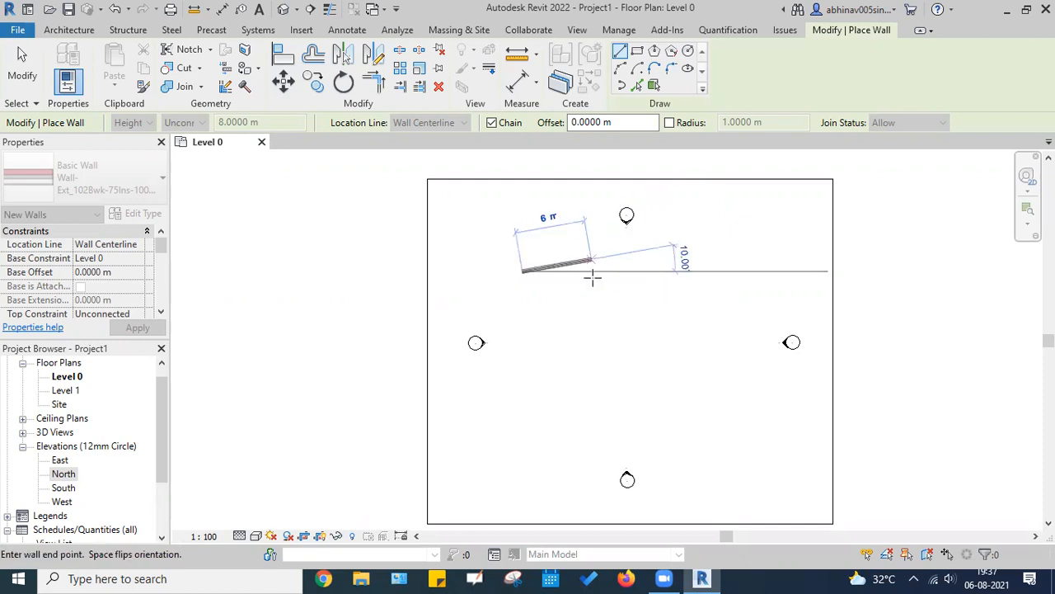
Step: Draw four chained walls from the started point to form a closed square of 10 m by 10 m
left_click(639, 272)
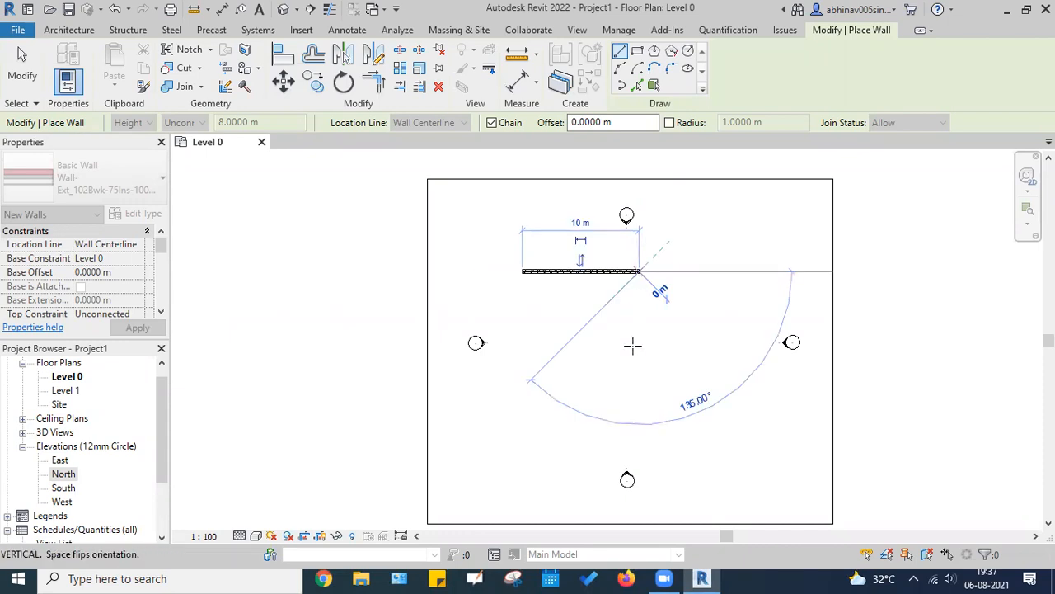
left_click(633, 389)
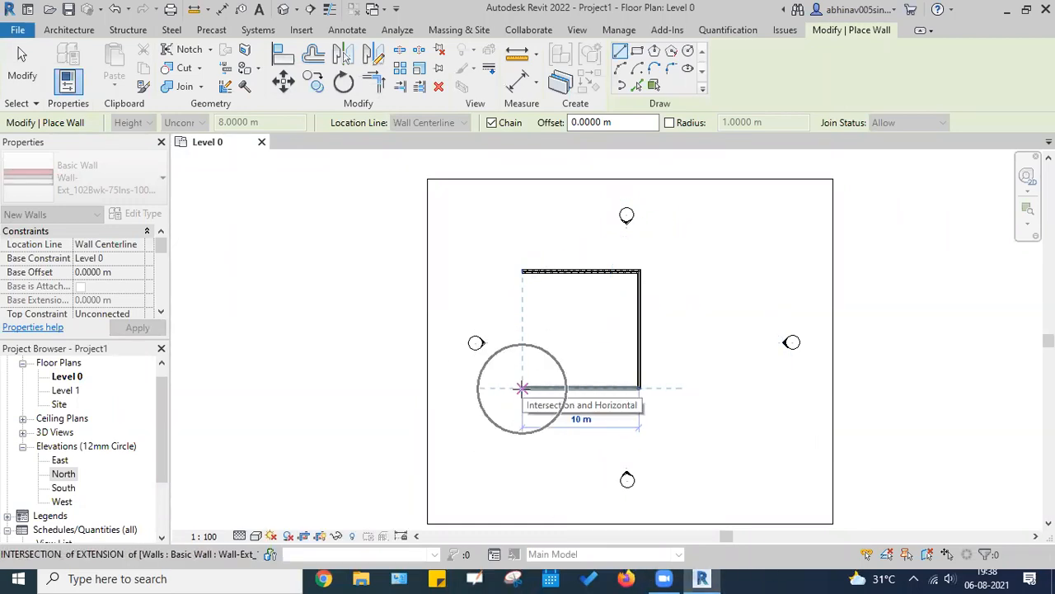
left_click(522, 387)
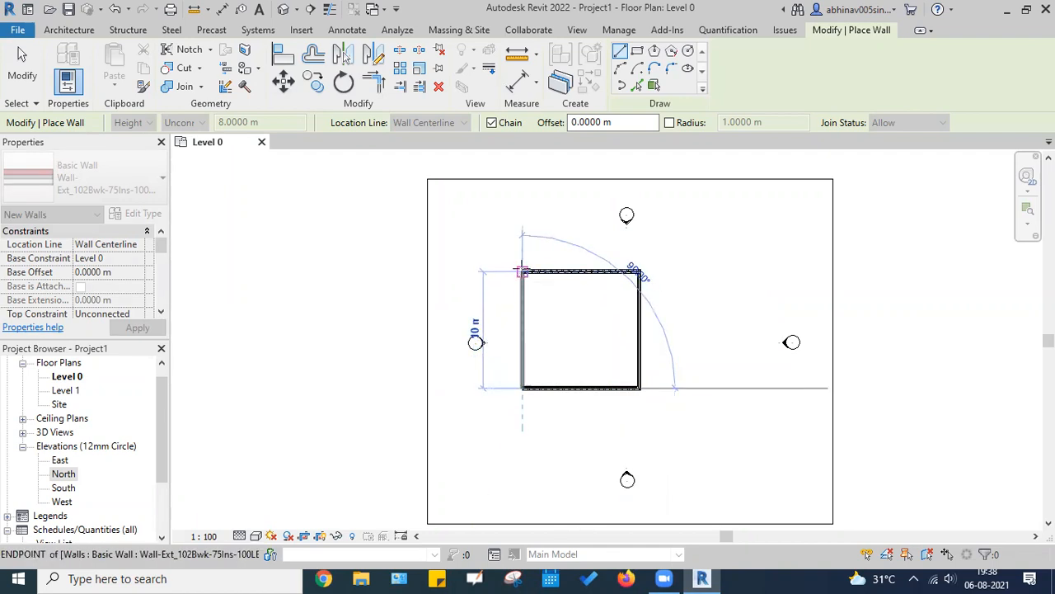
left_click(522, 272)
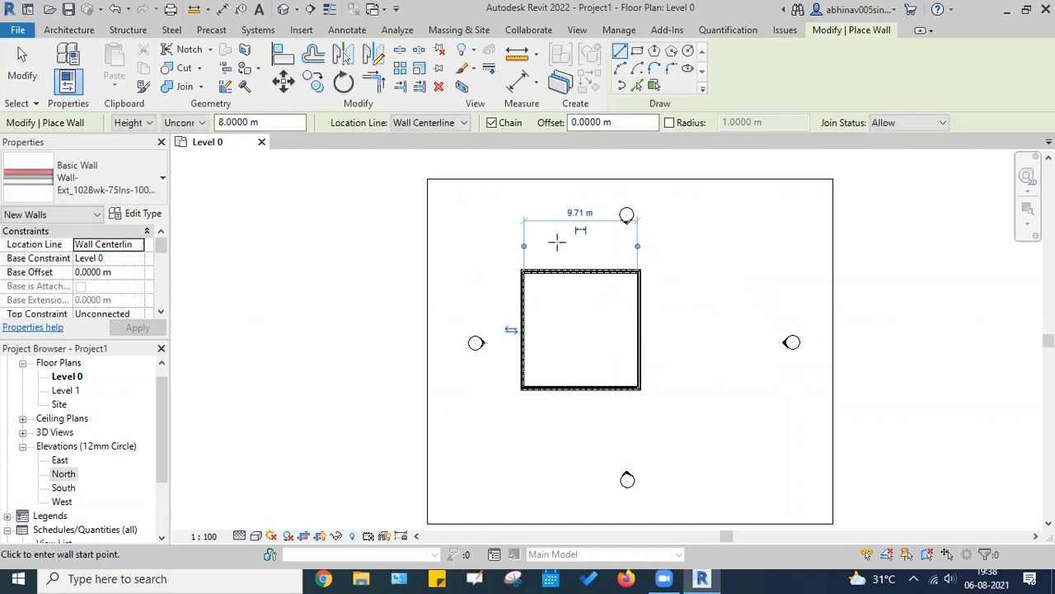
Step: Examine the temporary dimension across the square between its west and east walls, and end the wall command
scroll(586, 188, "up", 3)
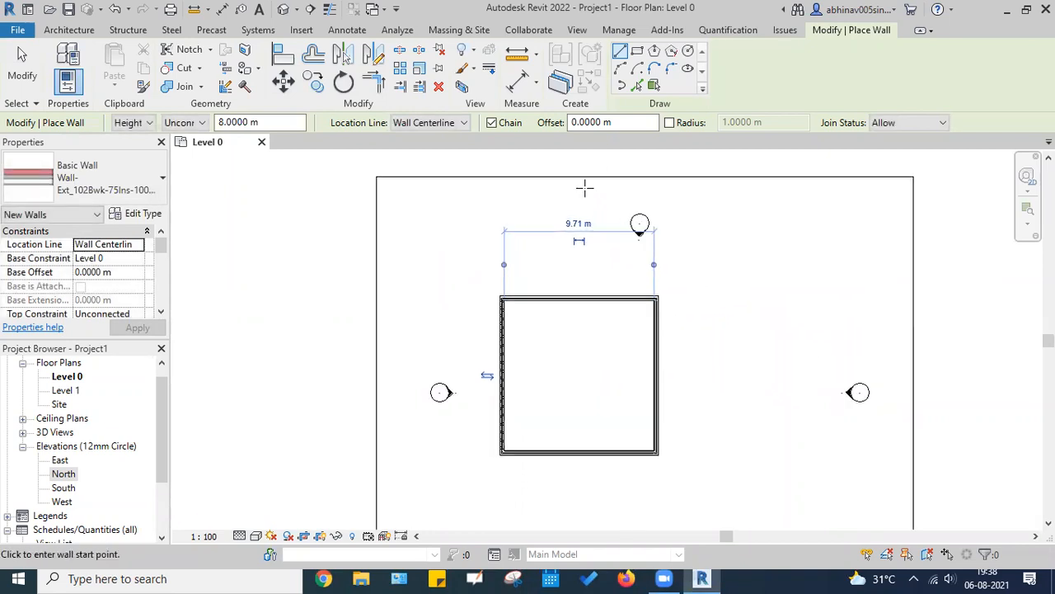
scroll(588, 206, "up", 1)
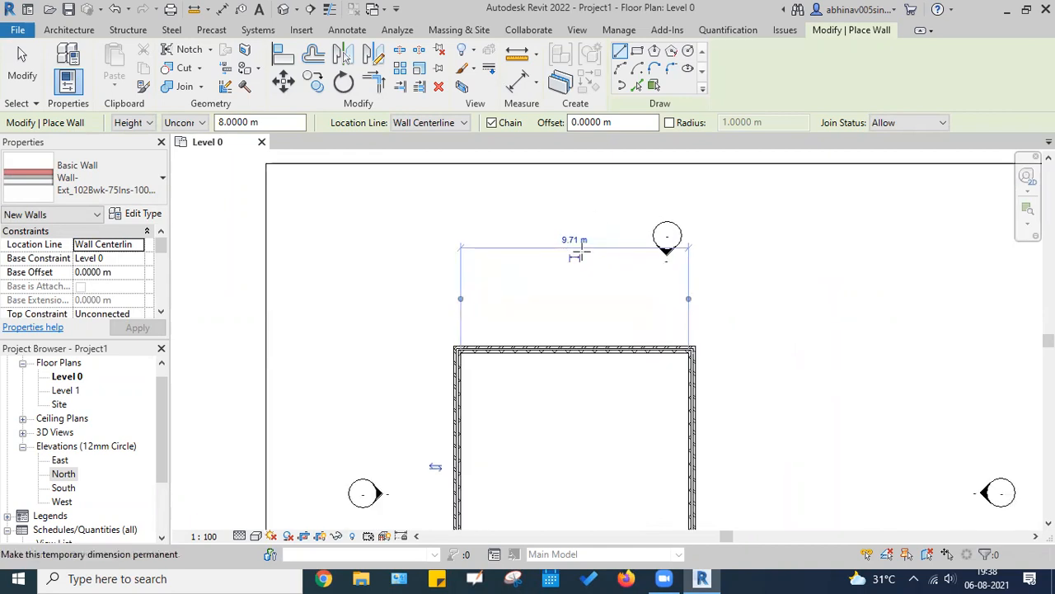
key("ctrl")
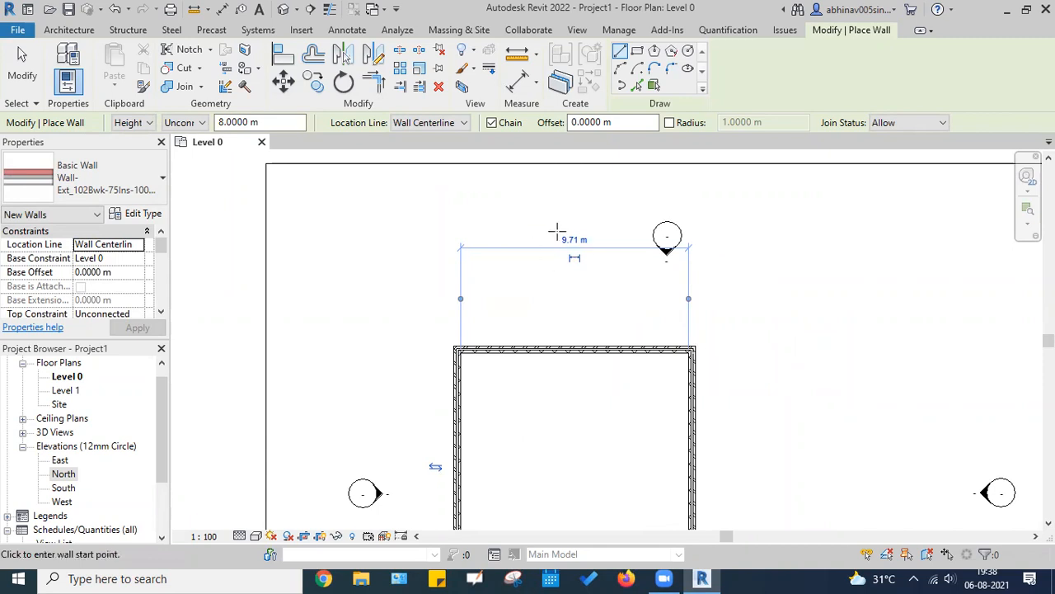
scroll(567, 262, "down", 1)
scroll(567, 262, "down", 1)
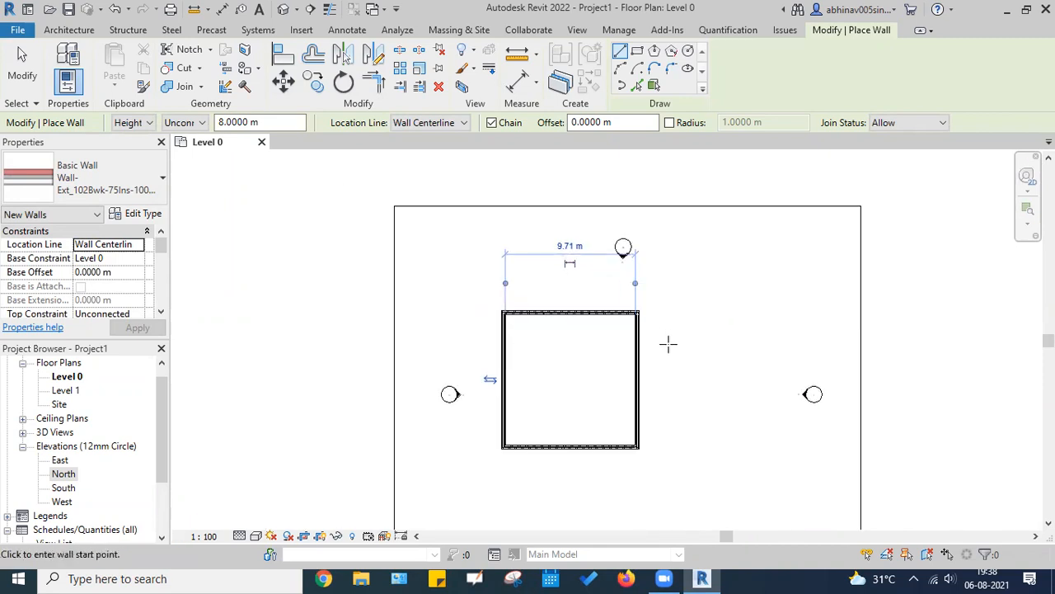
scroll(575, 237, "up", 1)
scroll(568, 262, "up", 2)
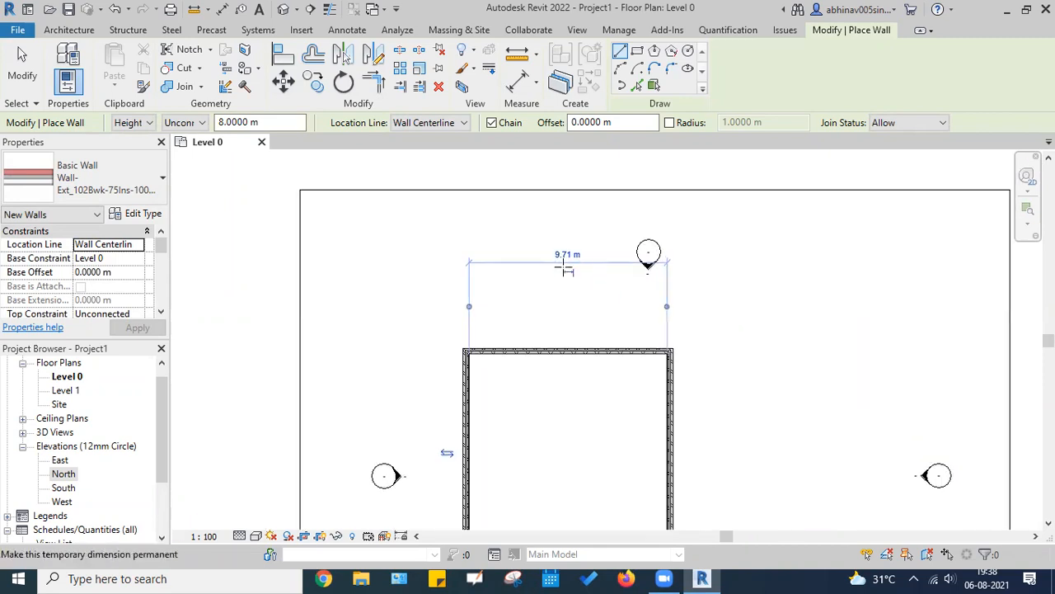
key("ctrl")
key("ctrl")
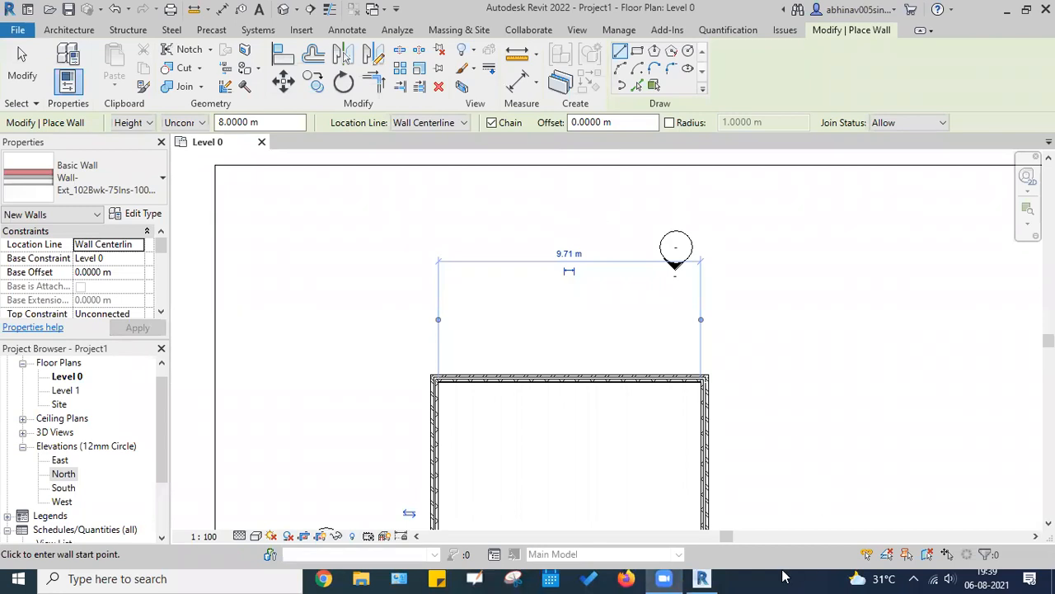
scroll(610, 326, "down", 2)
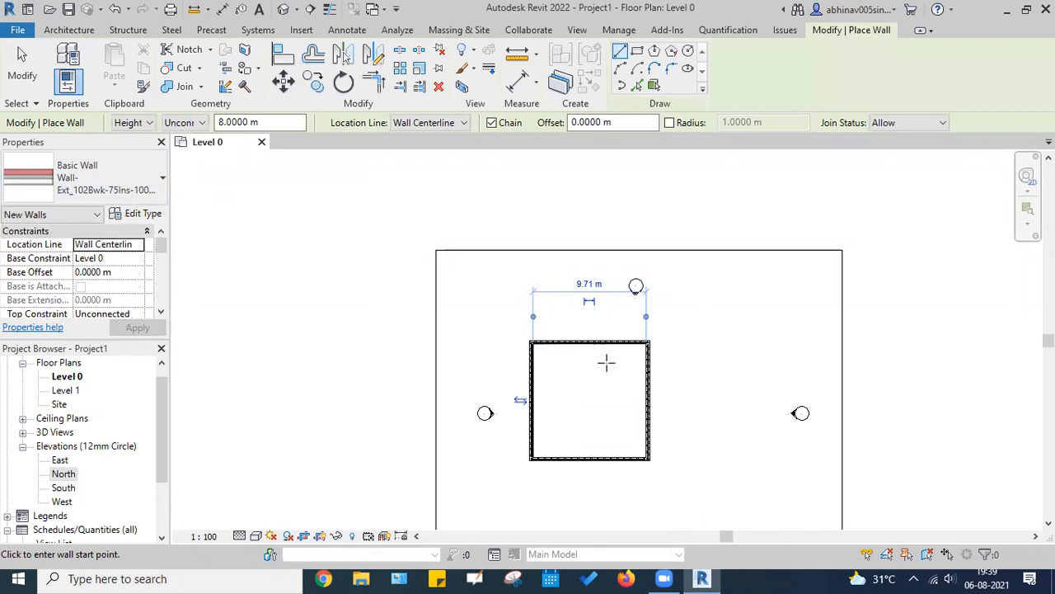
scroll(600, 354, "down", 2)
key("Escape")
key("Escape")
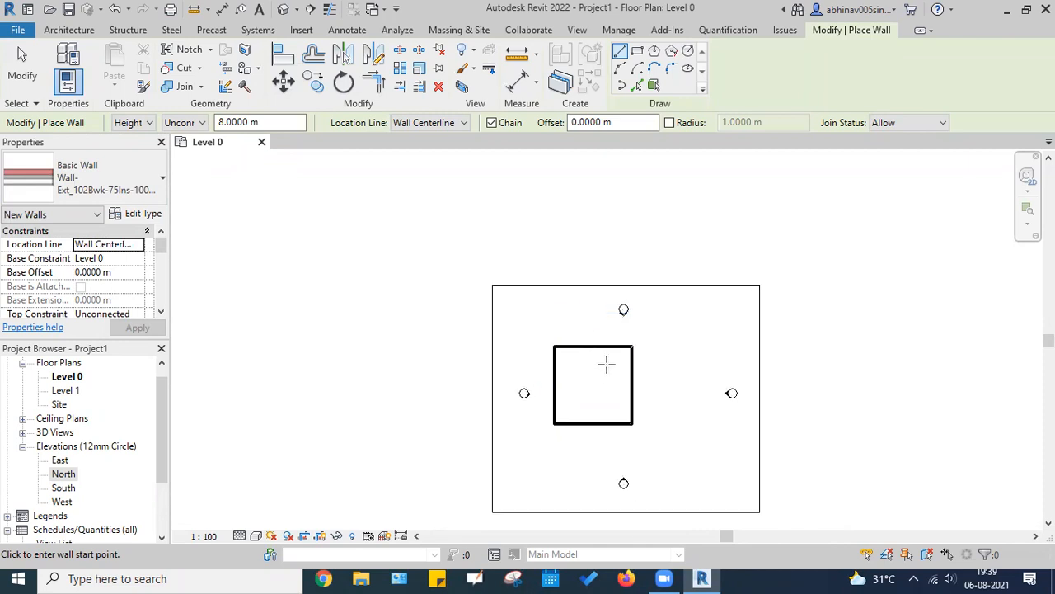
Step: Select all four walls of the square with a selection window and clear the selection
scroll(587, 419, "up", 3)
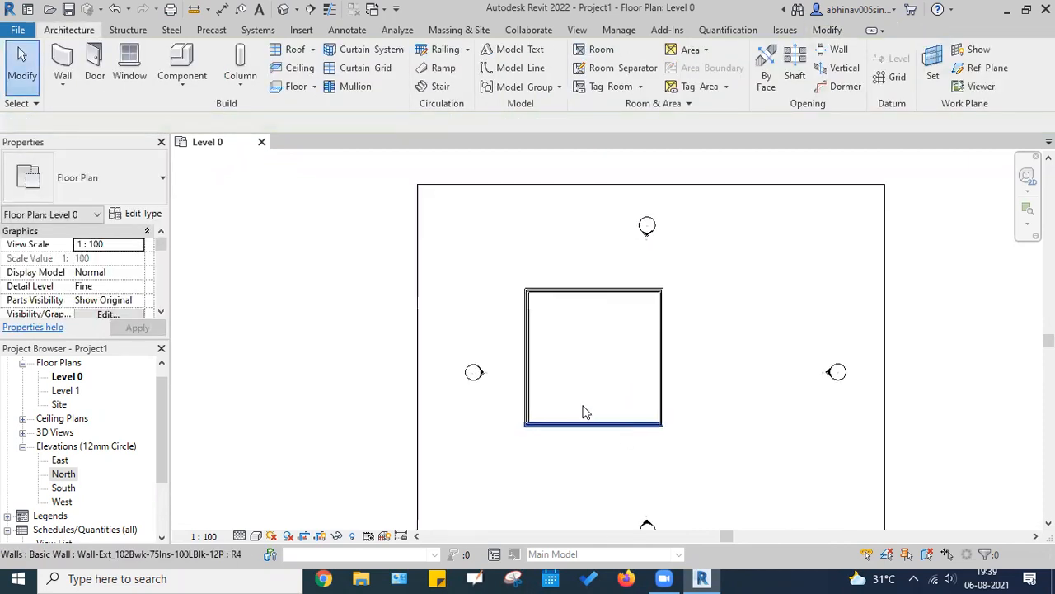
middle_click_drag(552, 344, 589, 347)
left_click_drag(751, 450, 549, 282)
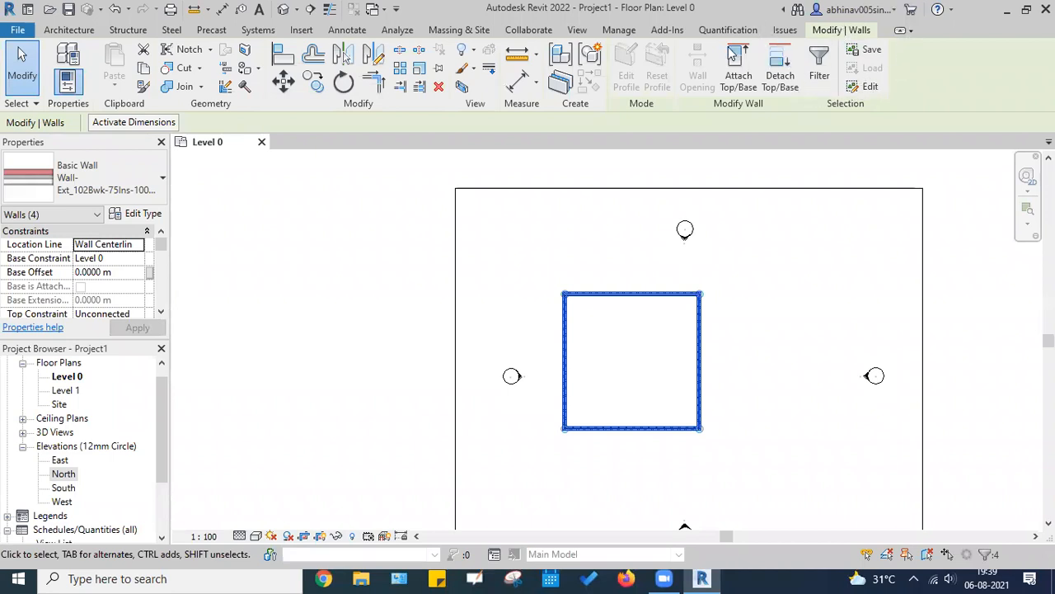
left_click(709, 302)
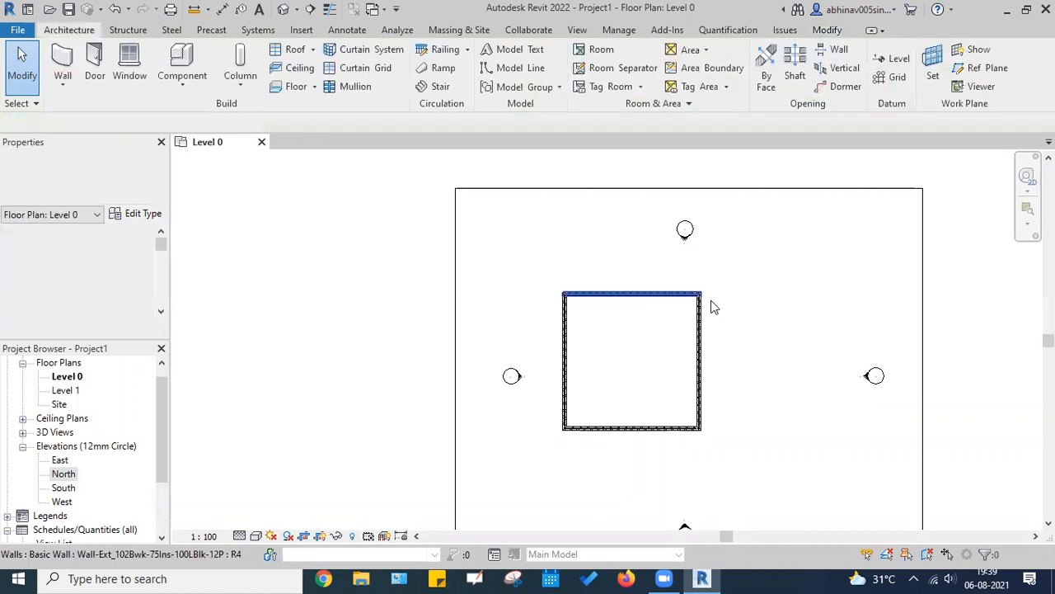
Step: Select the square's four walls and move them from the northwest corner about 5.4 m southeast, at 25° below horizontal
left_click_drag(777, 467, 553, 273)
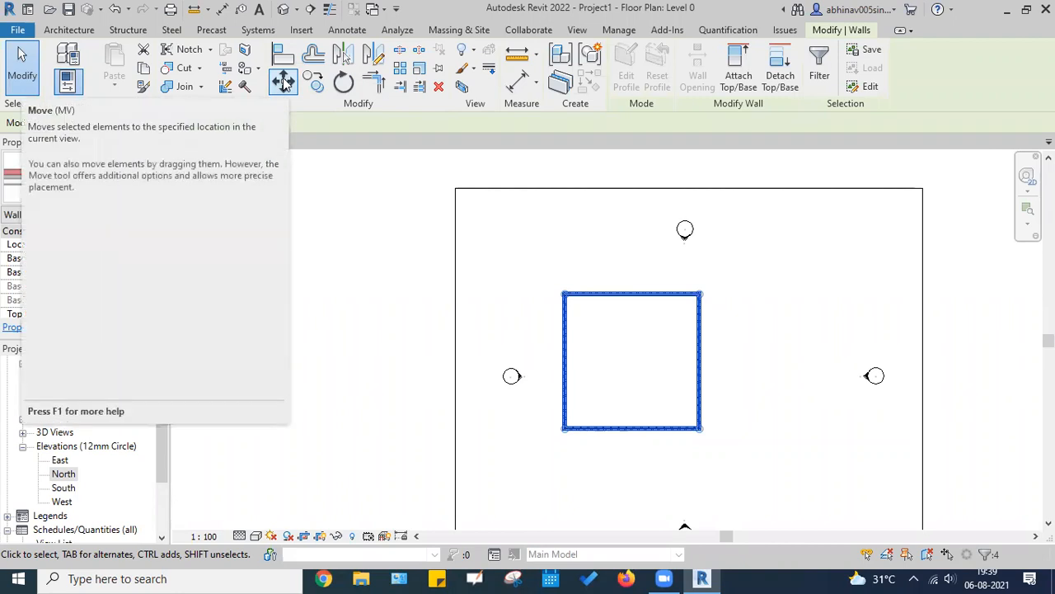
left_click(285, 82)
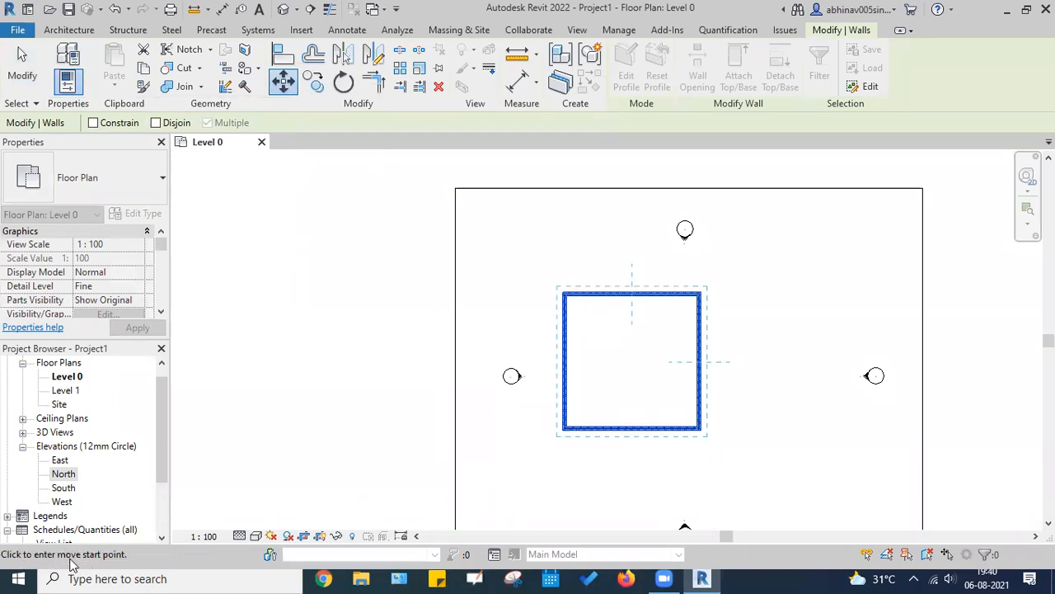
key("ctrl")
key("ctrl")
key("ctrl")
key("ctrl")
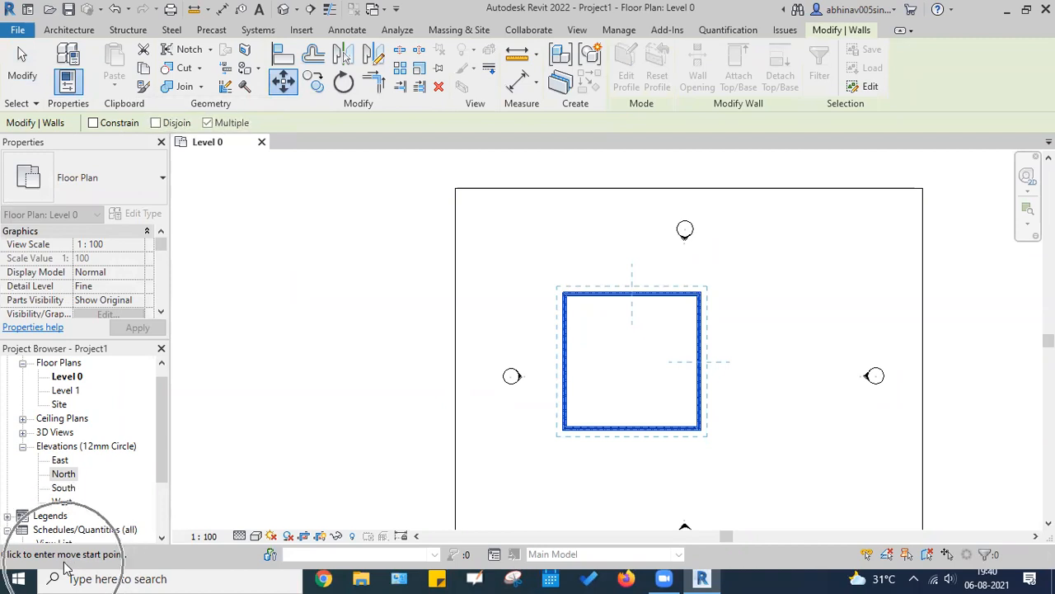
left_click(565, 295)
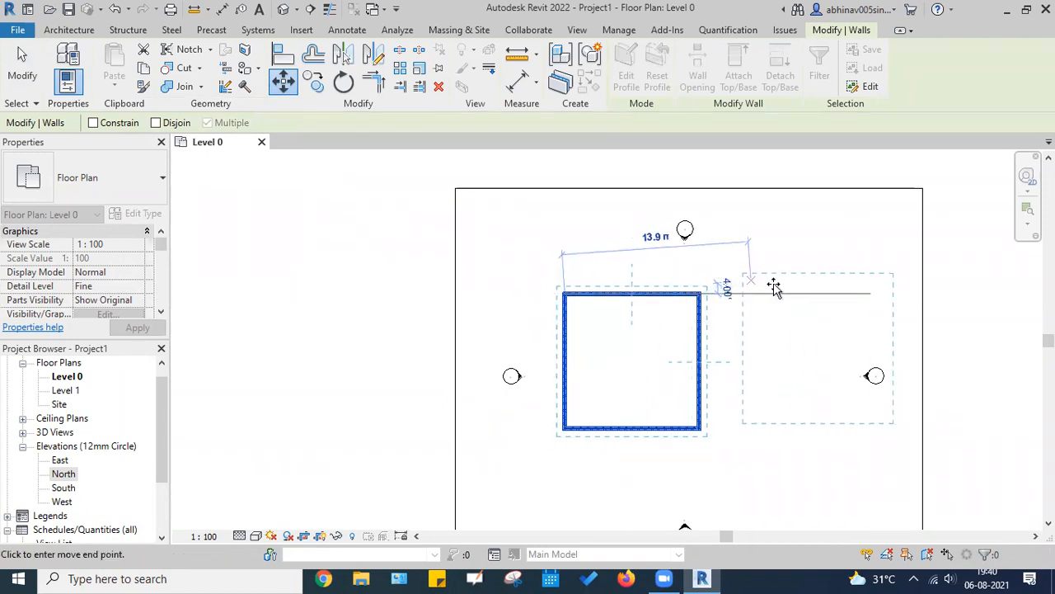
middle_click_drag(709, 401, 643, 313)
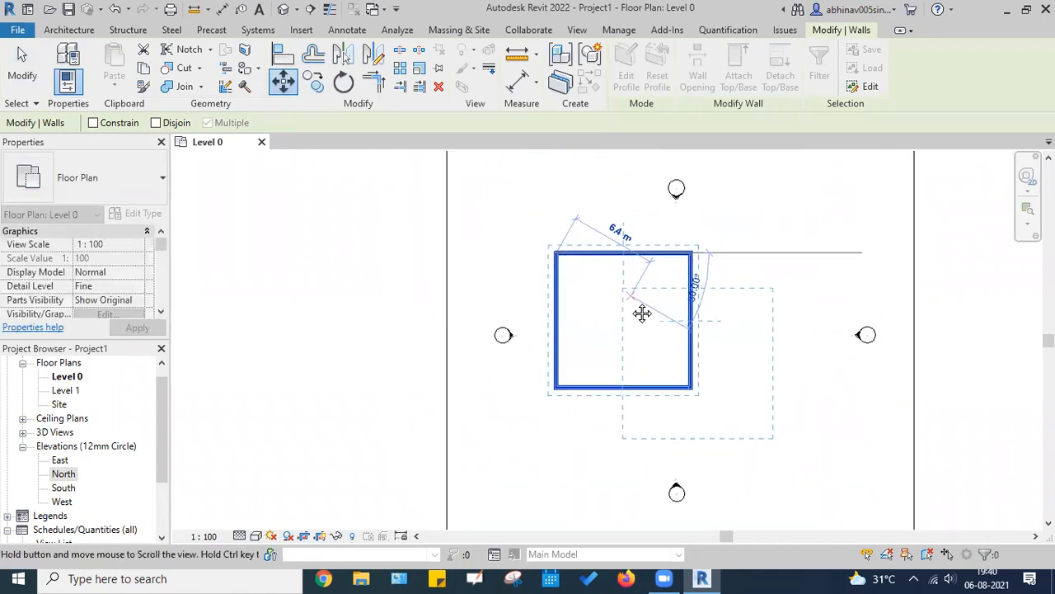
scroll(622, 289, "up", 1)
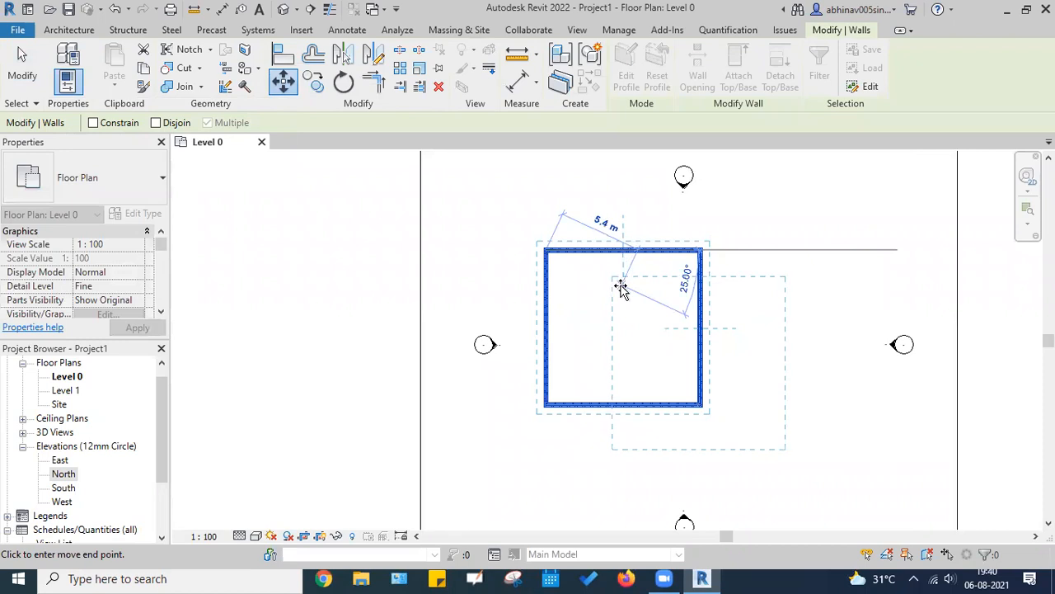
left_click(620, 287)
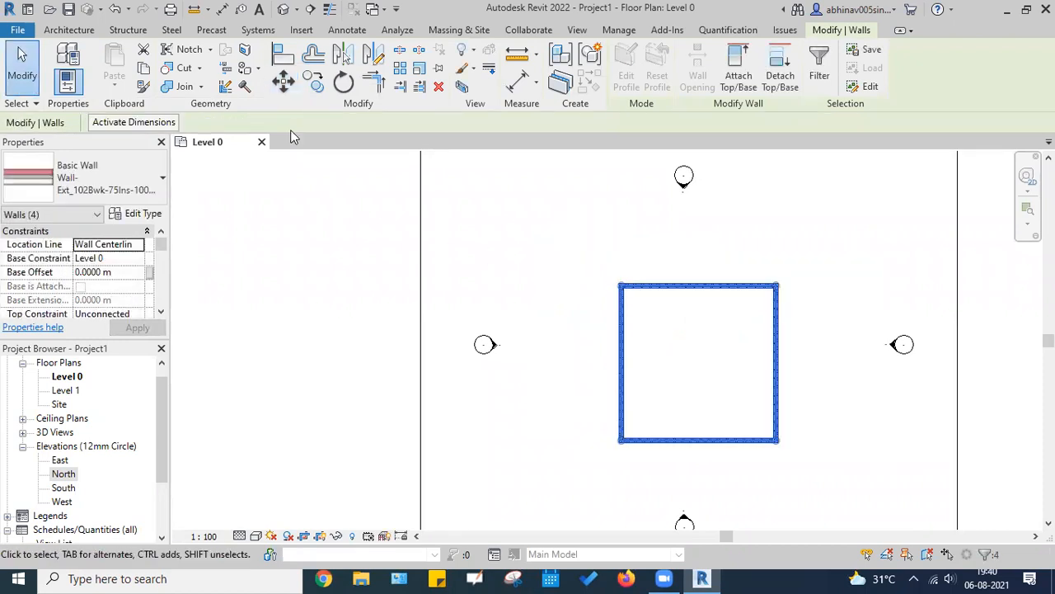
Step: Move the selected square about 36 m northwest, to the area outside the rectangular view boundary
left_click(282, 80)
left_click(703, 369)
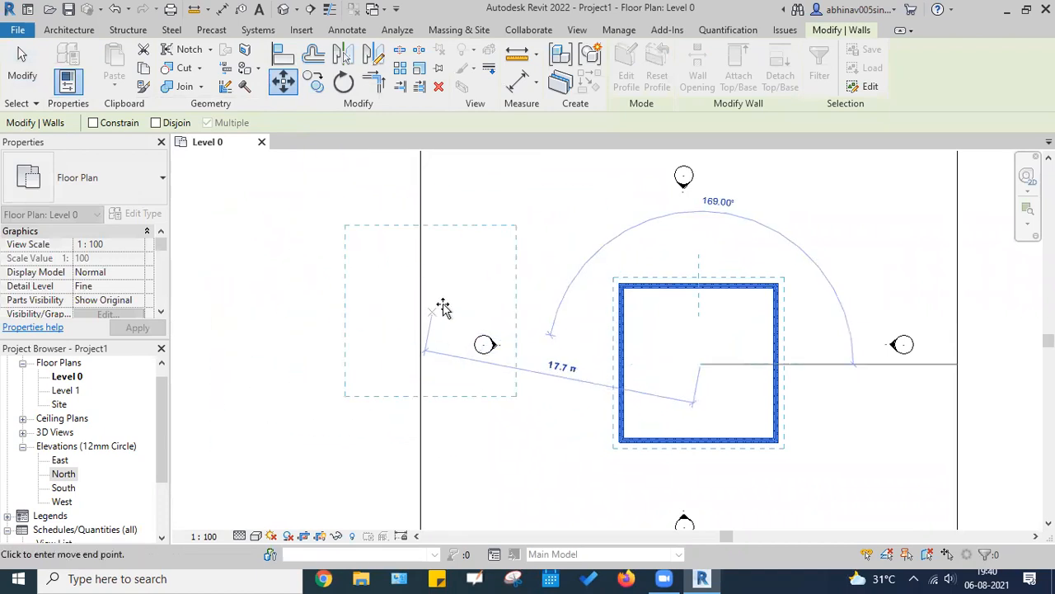
scroll(445, 307, "down", 3)
key("Escape")
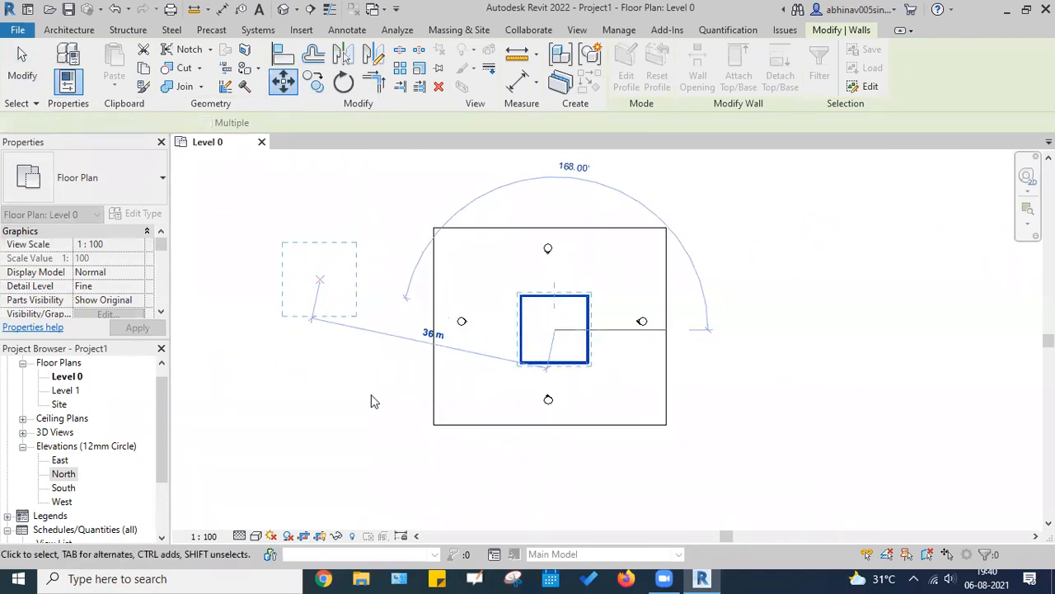
left_click(371, 400)
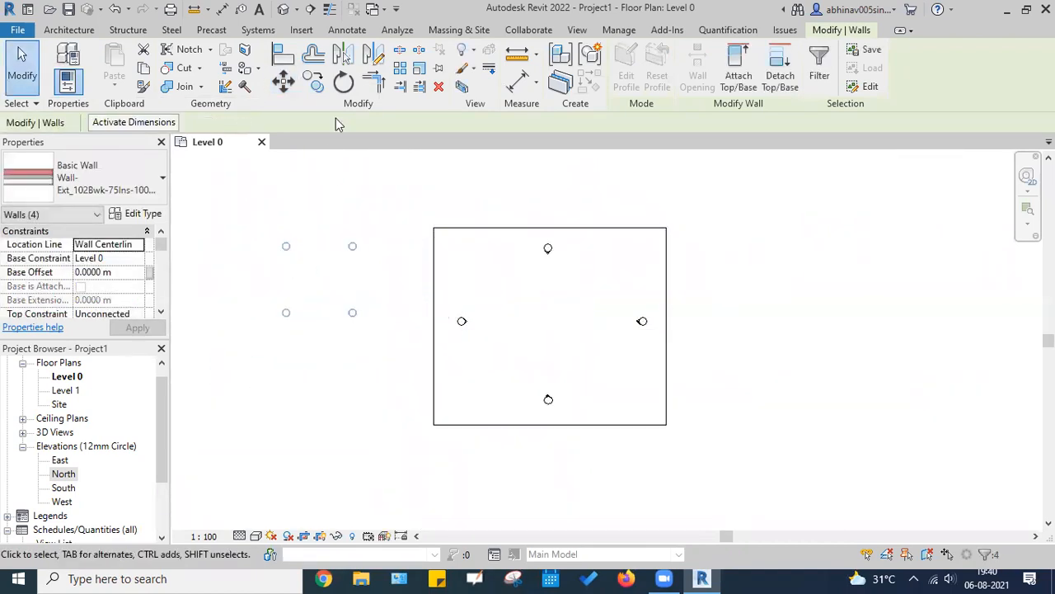
Step: Move the selected walls from outside the boundary back into the area between the four elevation markers
left_click(282, 80)
left_click(319, 280)
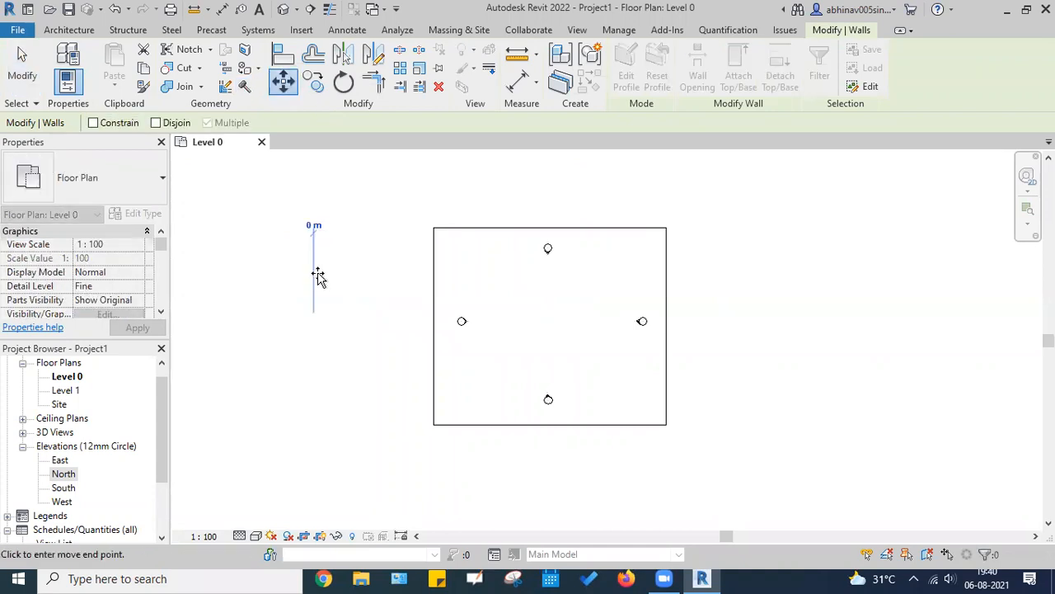
left_click(538, 304)
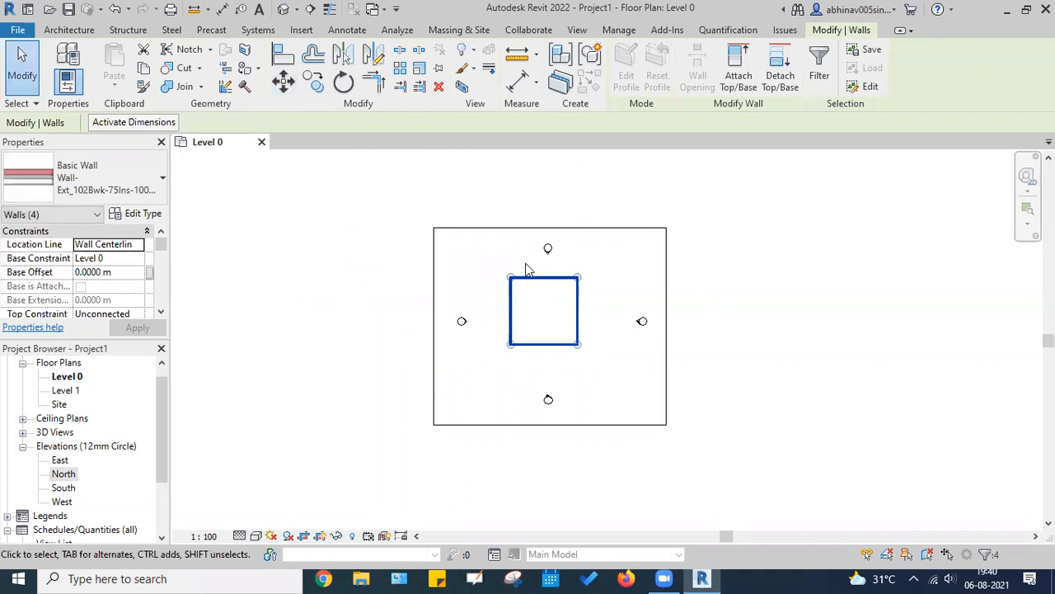
scroll(527, 270, "up", 2)
scroll(494, 267, "down", 1)
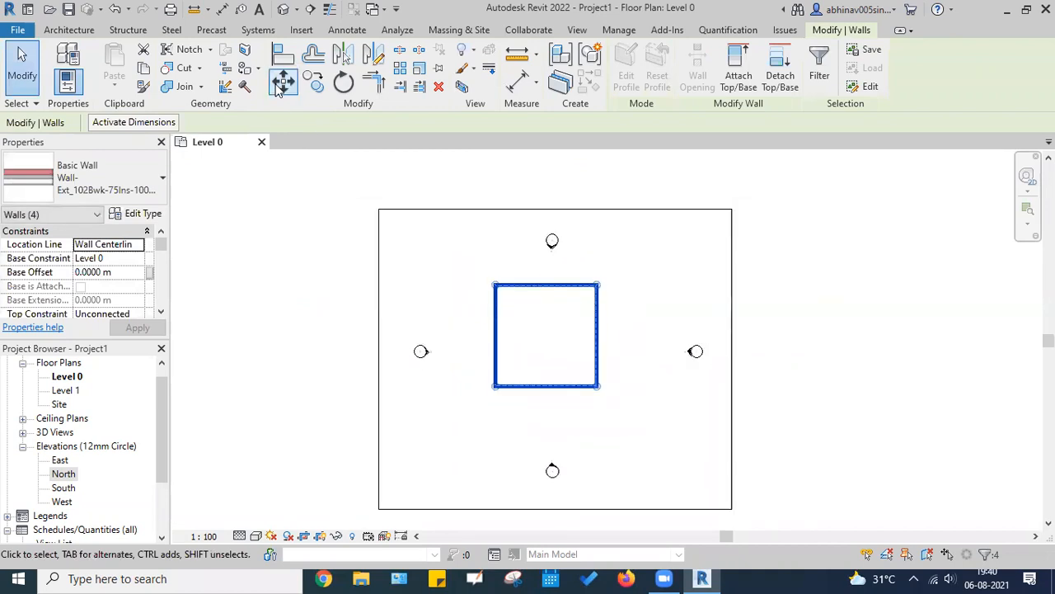
Step: Move the square from a point on its west wall about 3 m southeast at 45°
left_click(281, 86)
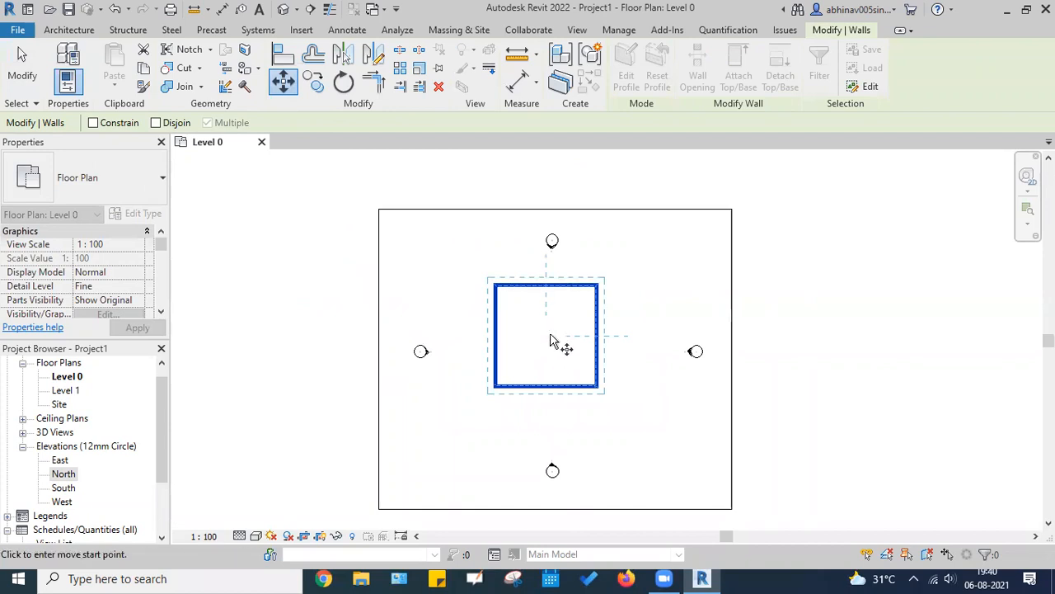
left_click(497, 338)
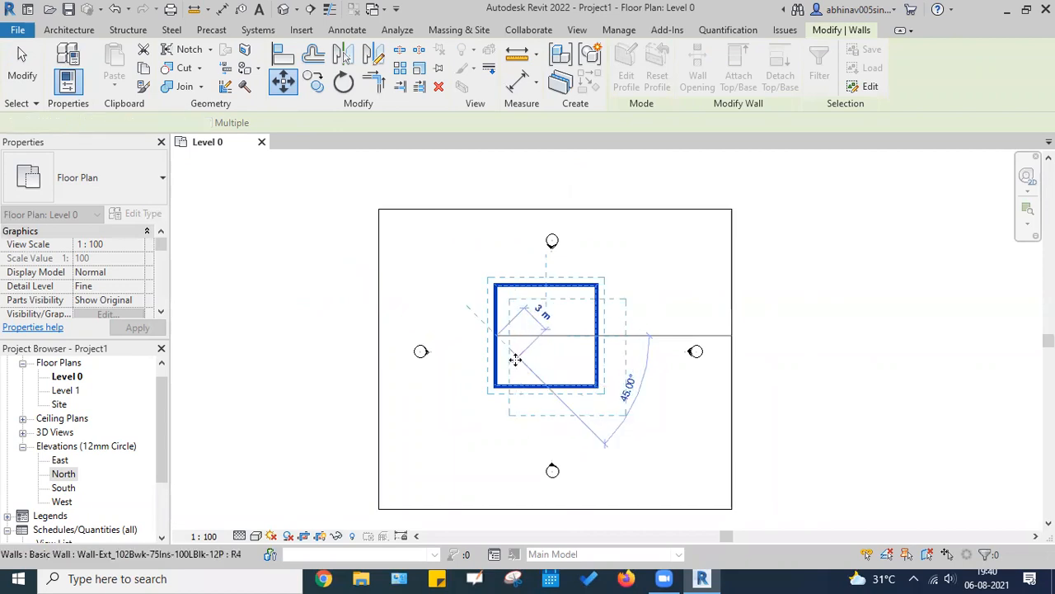
left_click(520, 360)
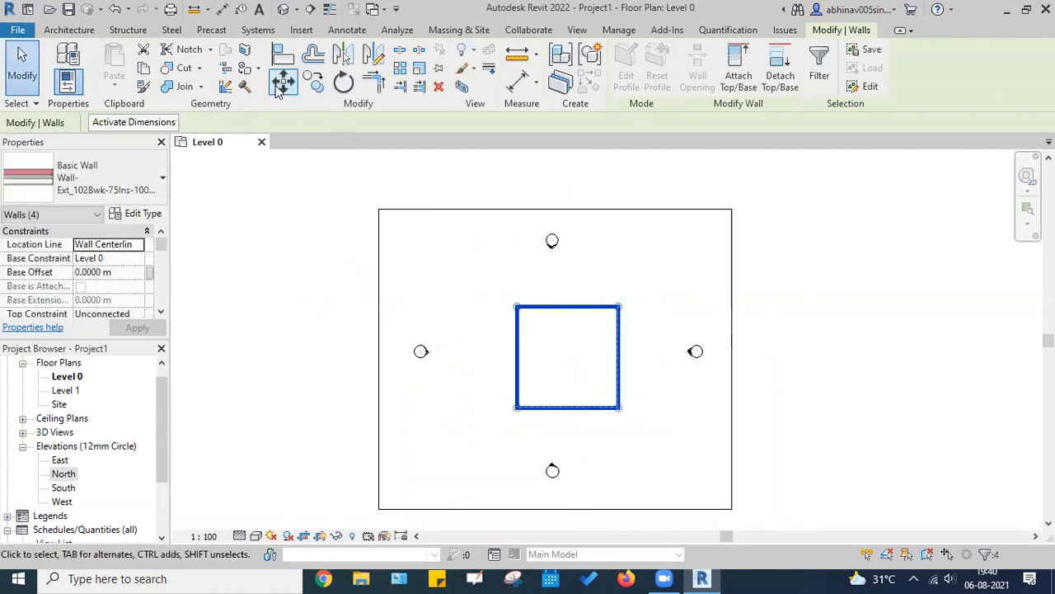
Step: Move the square by its northwest corner about 0.41 m diagonally to the northwest at 135°
key("m")
key("v")
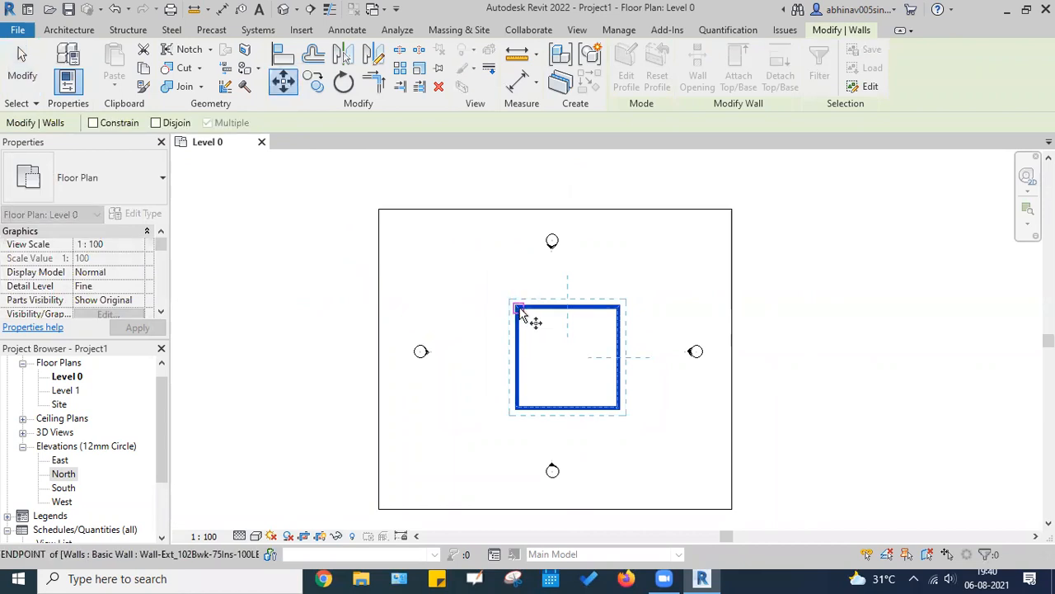
left_click(519, 310)
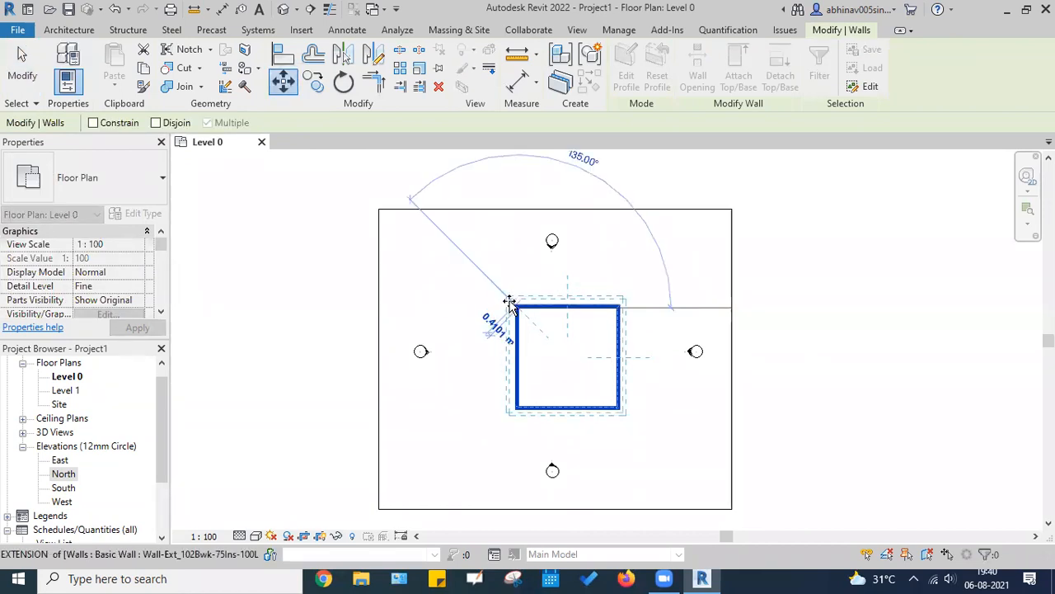
left_click(509, 305)
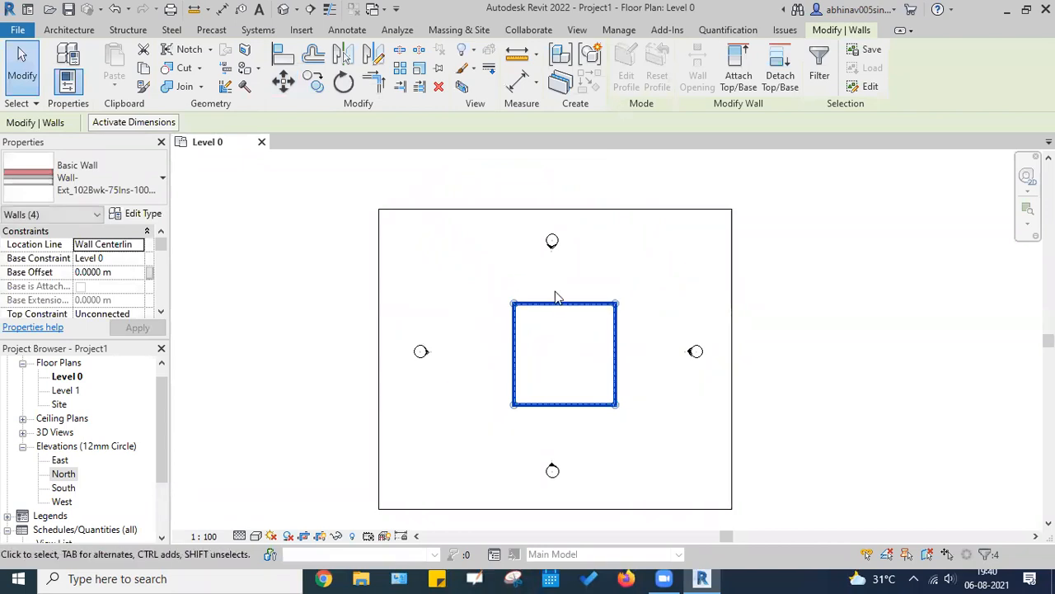
Step: Move the square by its northwest corner a little further northwest and clear the selection
key("m")
key("v")
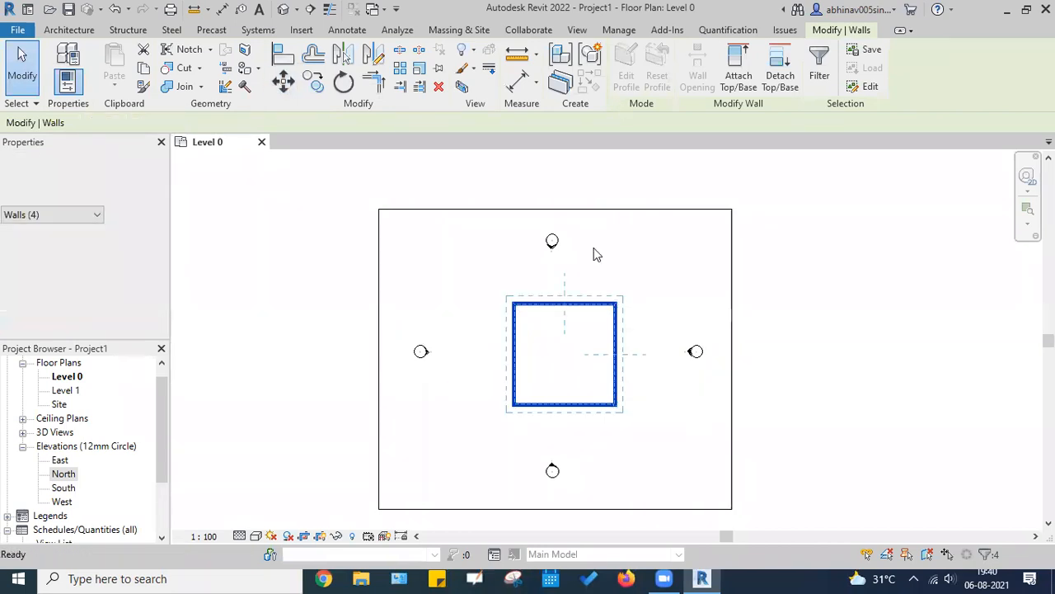
left_click(513, 305)
left_click(508, 298)
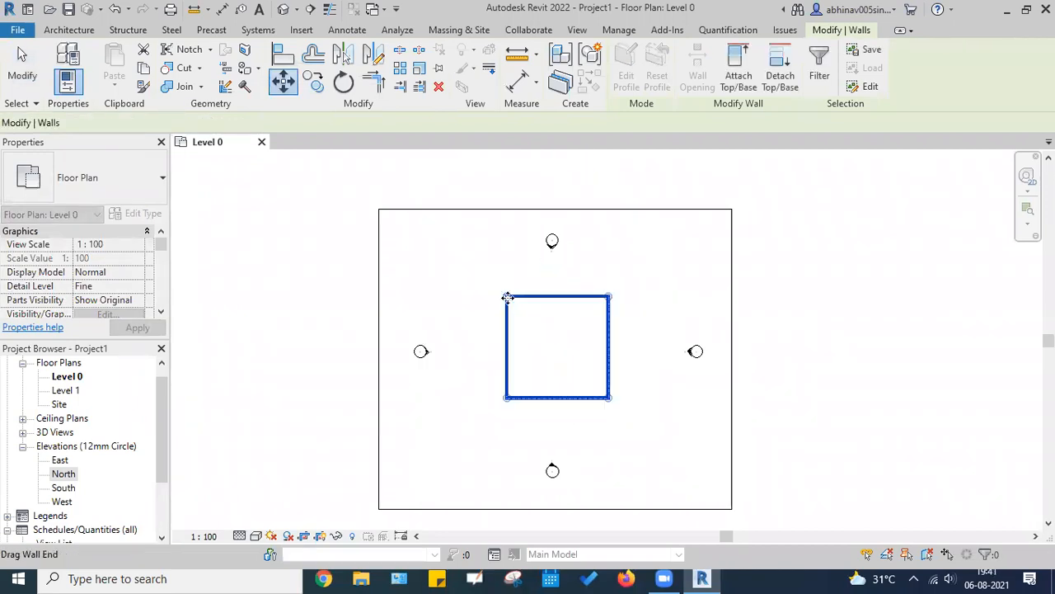
left_click(642, 261)
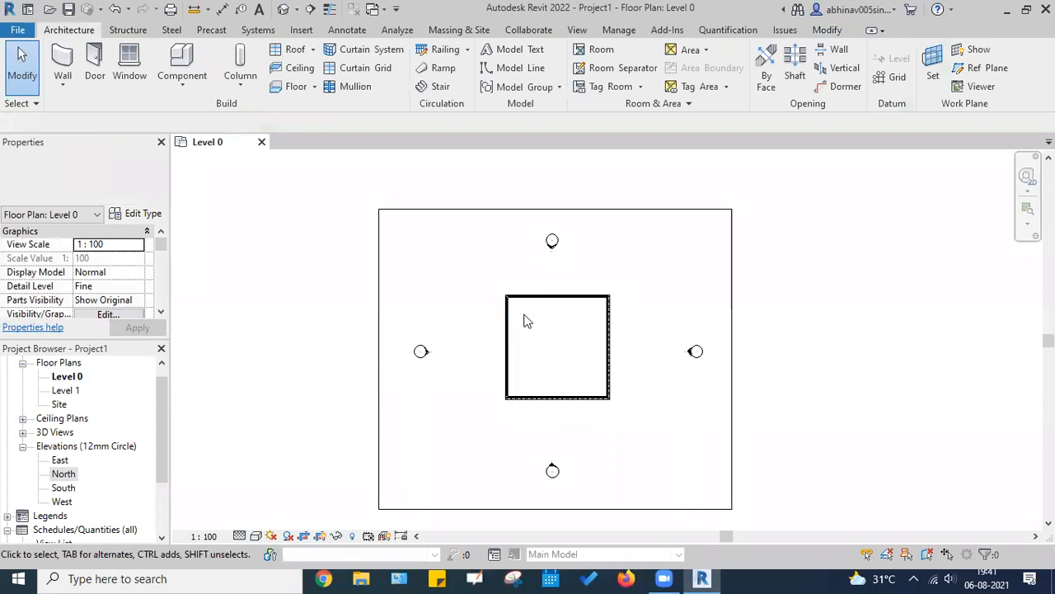
Step: Select the four walls and review the available basic, curtain and stacked wall types without changing the type
left_click_drag(627, 424, 485, 281)
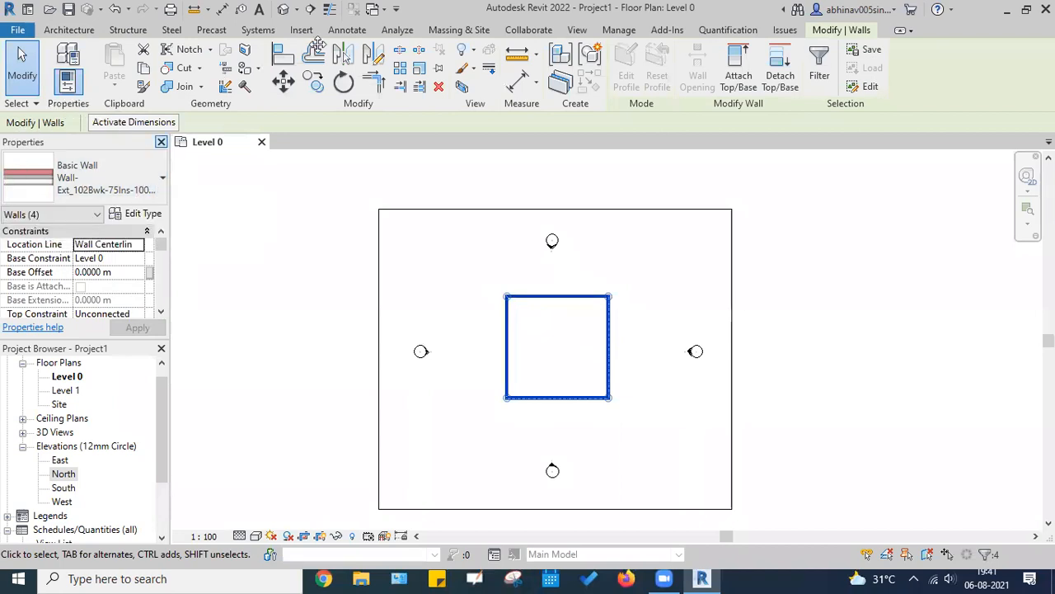
left_click(101, 185)
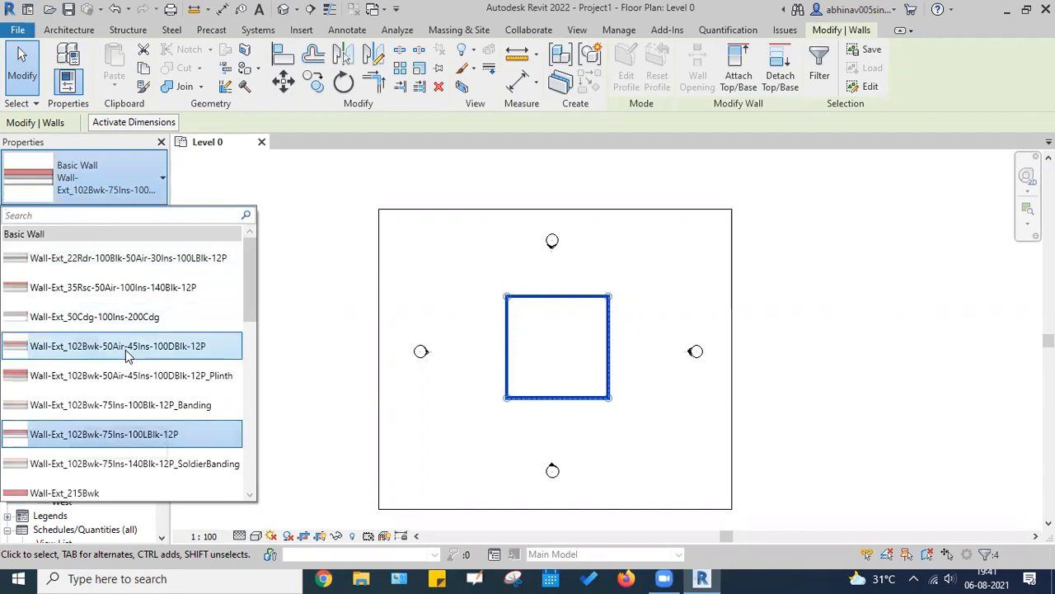
scroll(123, 358, "down", 4)
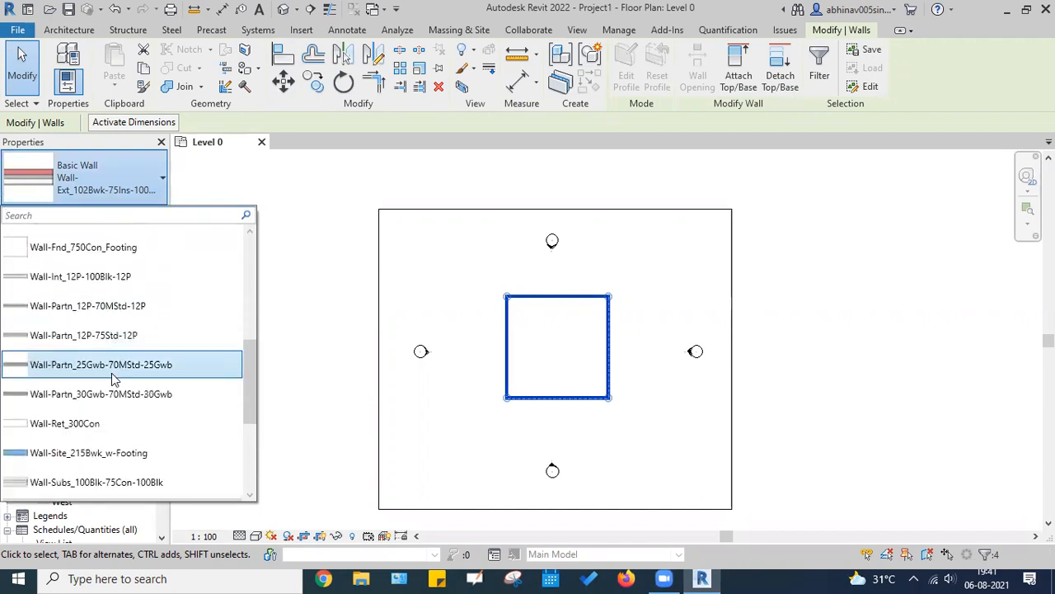
scroll(114, 377, "down", 3)
scroll(118, 412, "down", 2)
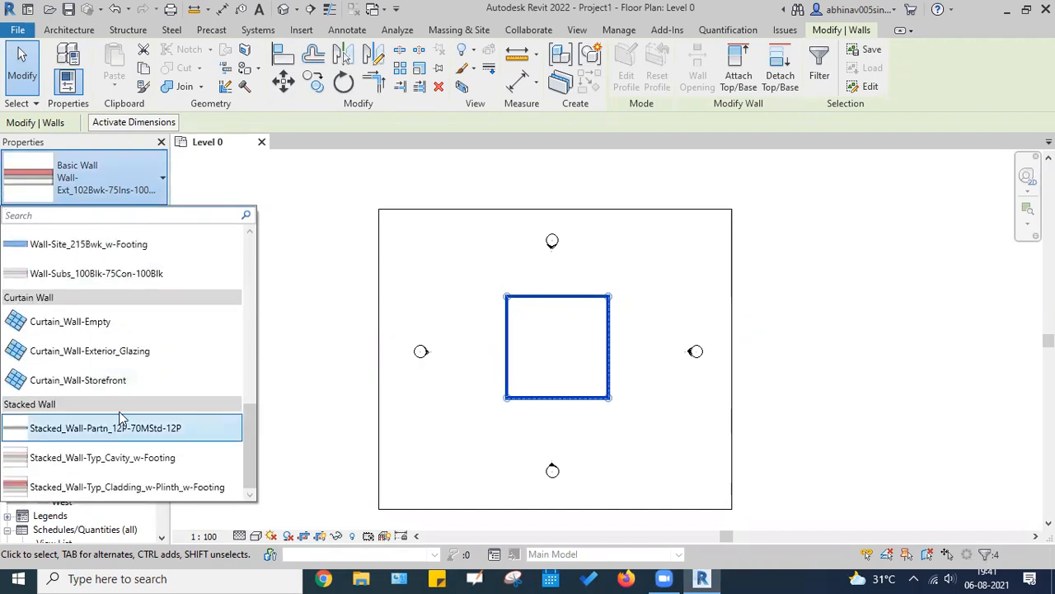
scroll(118, 396, "up", 10)
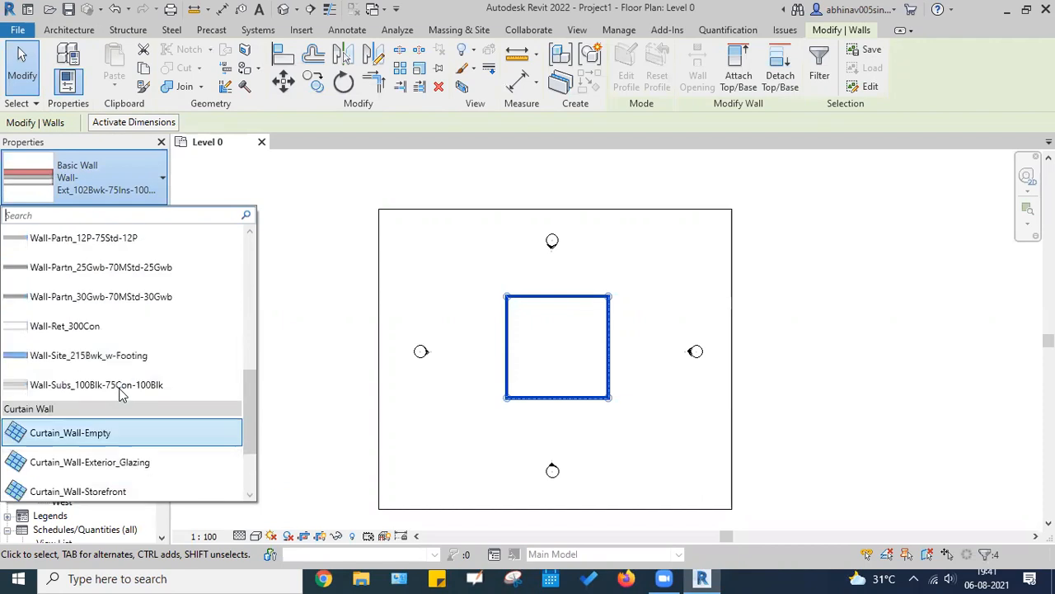
left_click(144, 173)
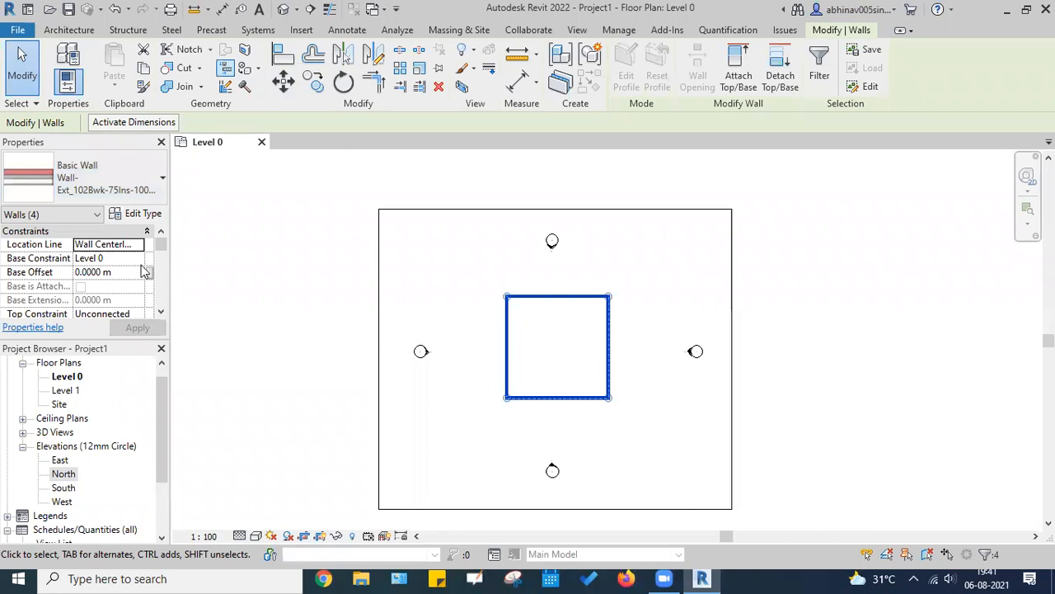
Step: Enlarge the wall properties area, review the selected walls' constraints, and restore its original width
left_click_drag(125, 341, 125, 392)
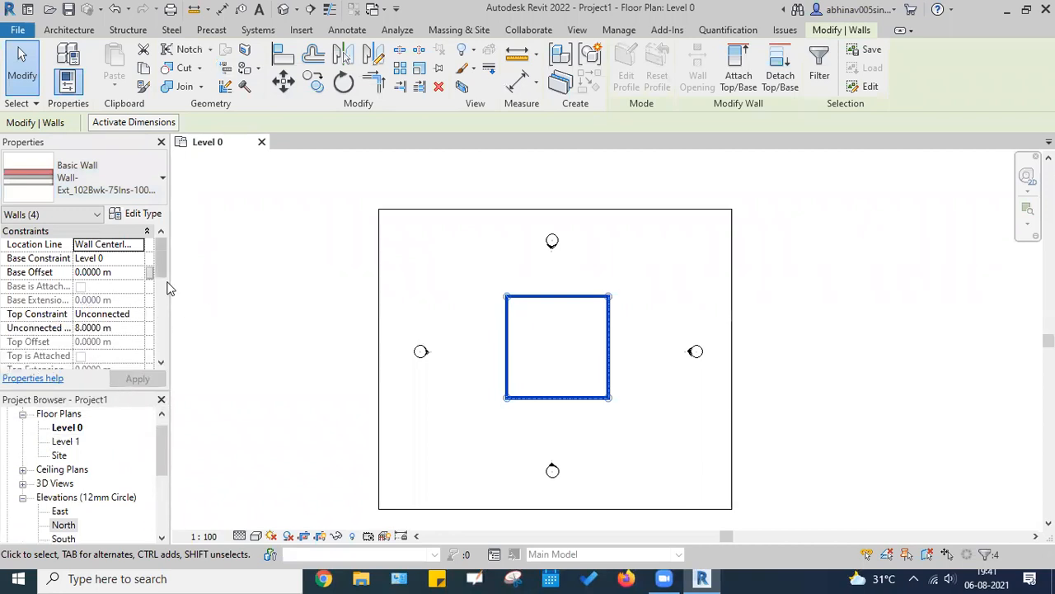
left_click_drag(169, 281, 240, 286)
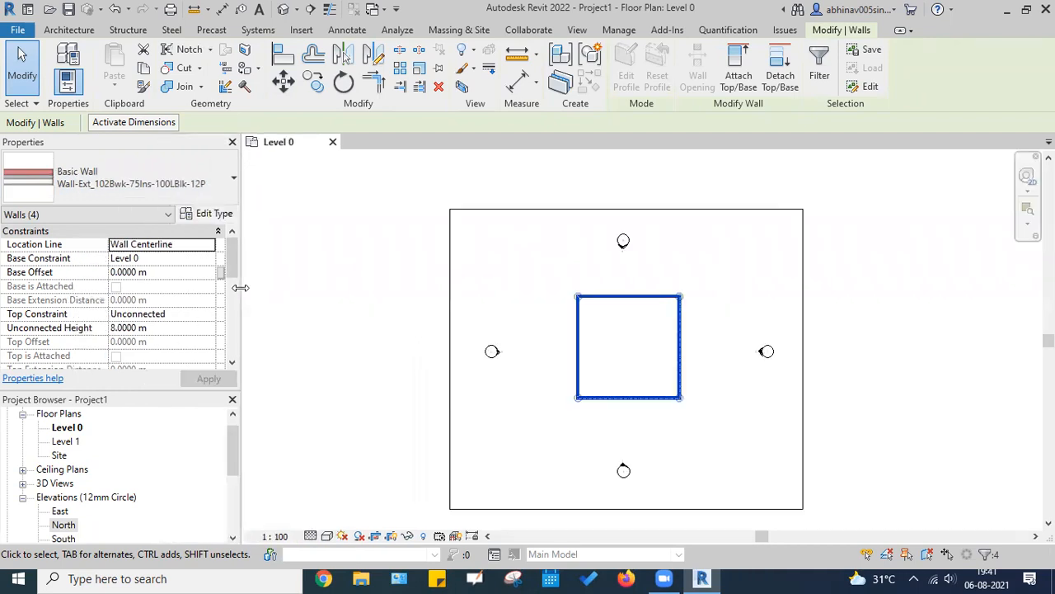
scroll(173, 307, "down", 8)
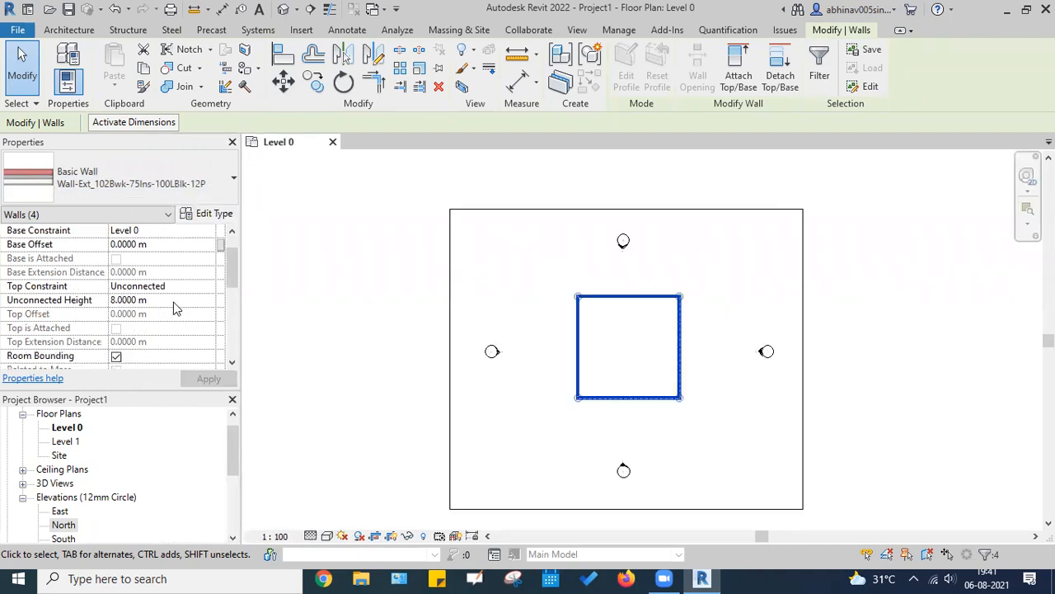
scroll(172, 300, "up", 8)
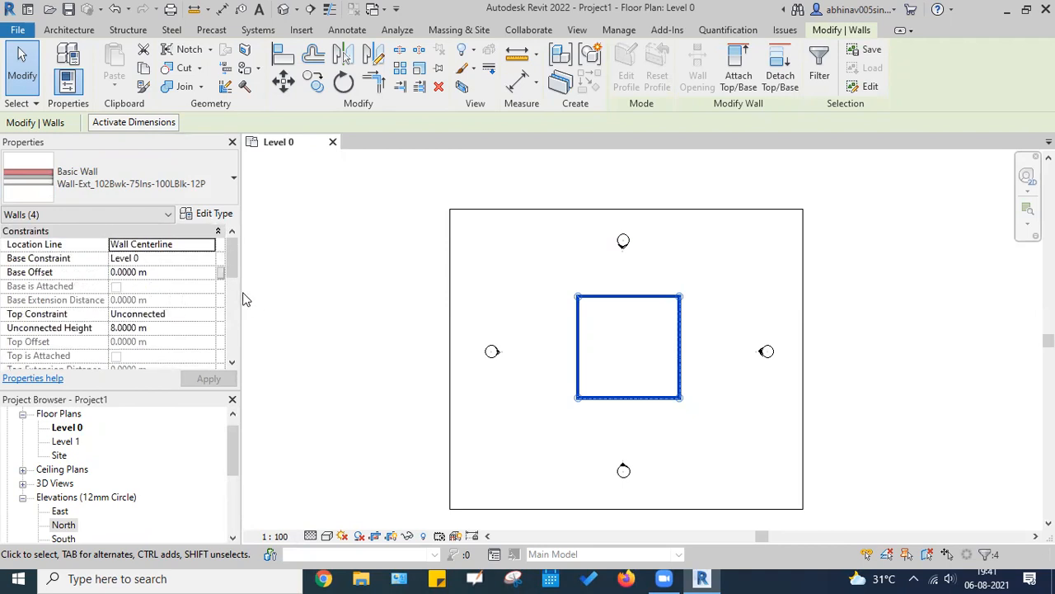
left_click_drag(240, 292, 169, 293)
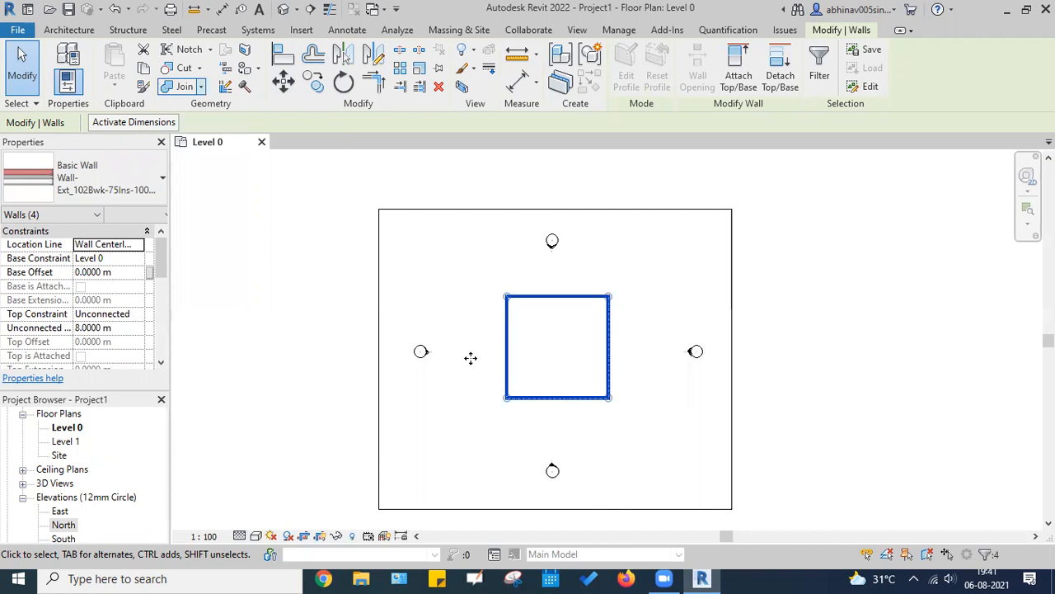
Step: Clear the wall selection and examine the material layers of the walls at the square's northwest corner
left_click(568, 330)
scroll(535, 353, "up", 5)
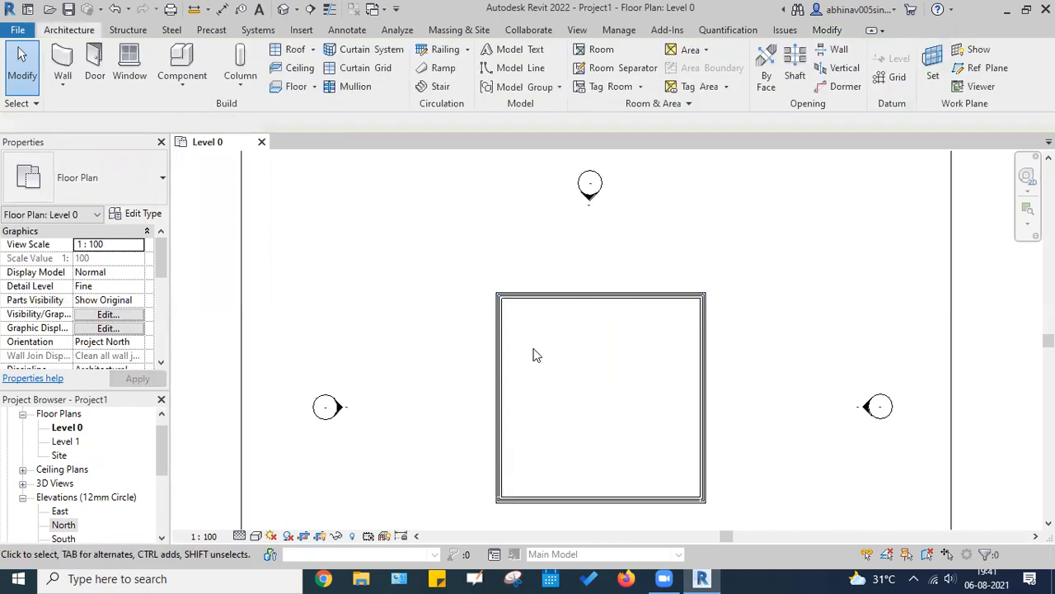
scroll(581, 312, "up", 5)
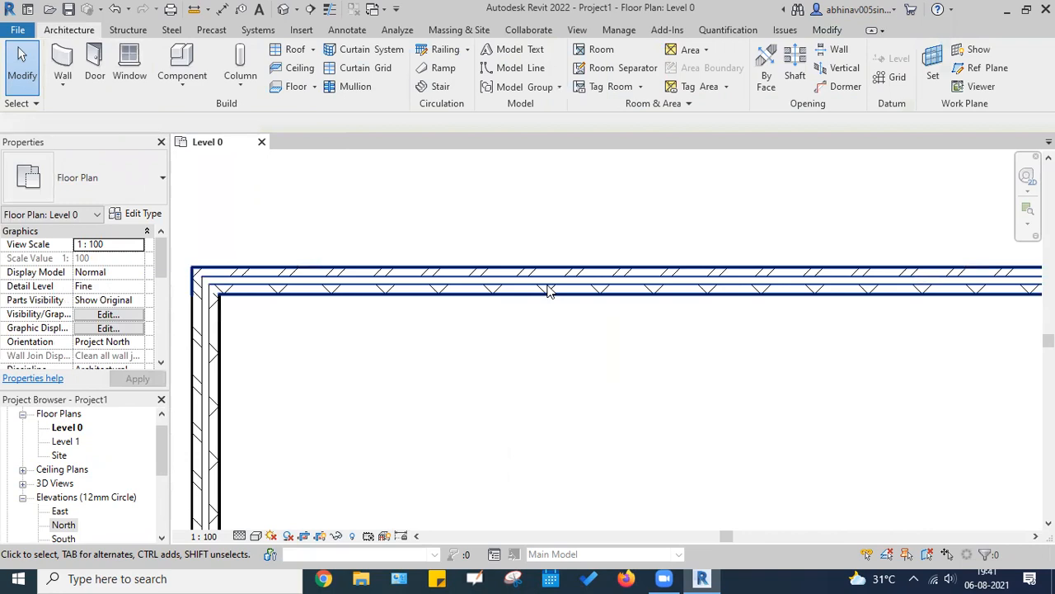
Step: Show the full Level 0 plan and review the East, North and West elevation views listed for the project
scroll(516, 272, "down", 5)
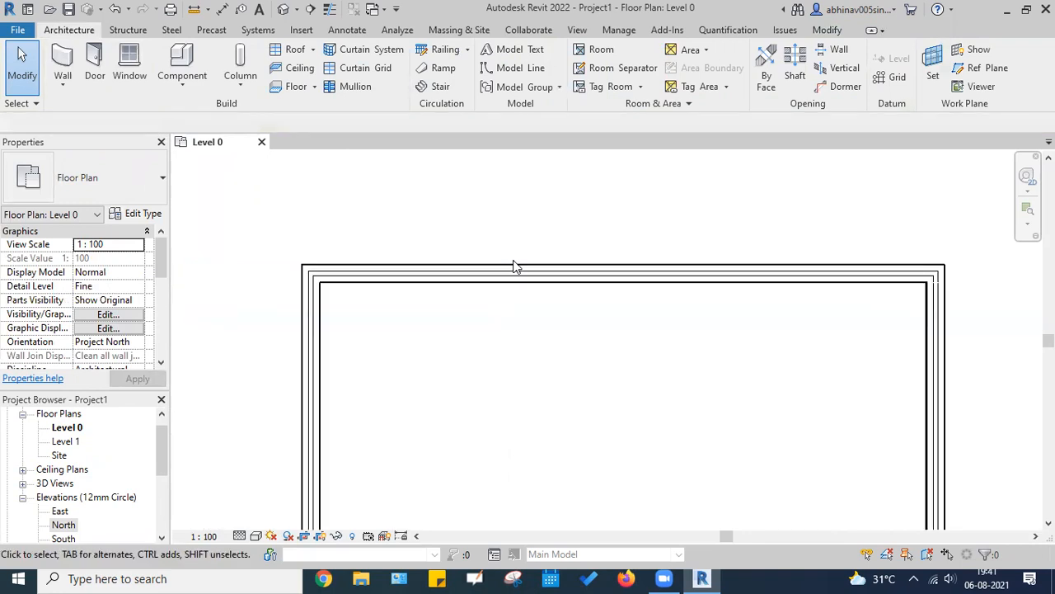
scroll(513, 266, "down", 2)
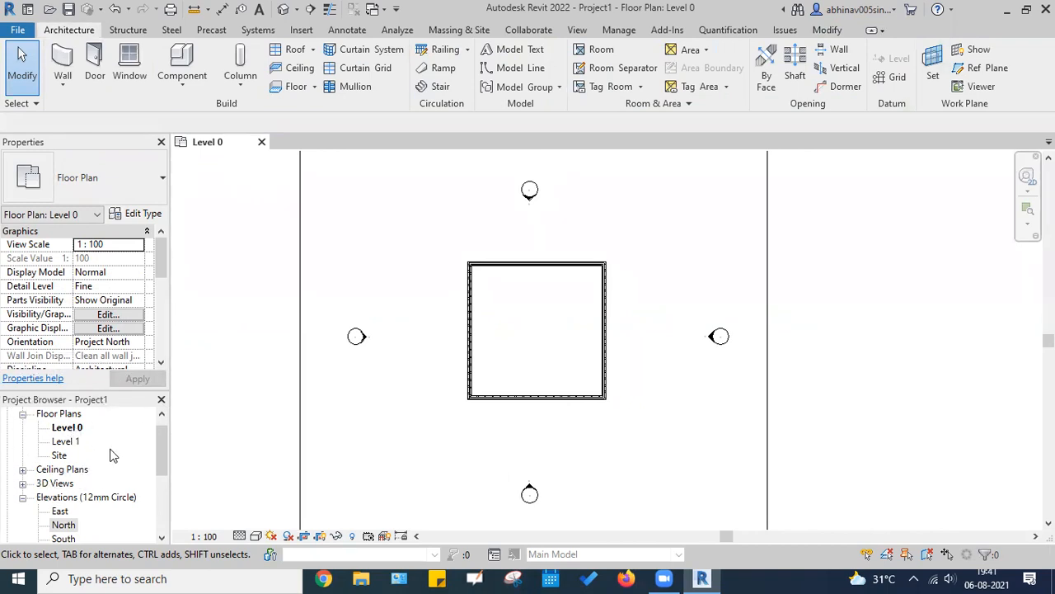
scroll(111, 457, "down", 5)
scroll(111, 462, "up", 6)
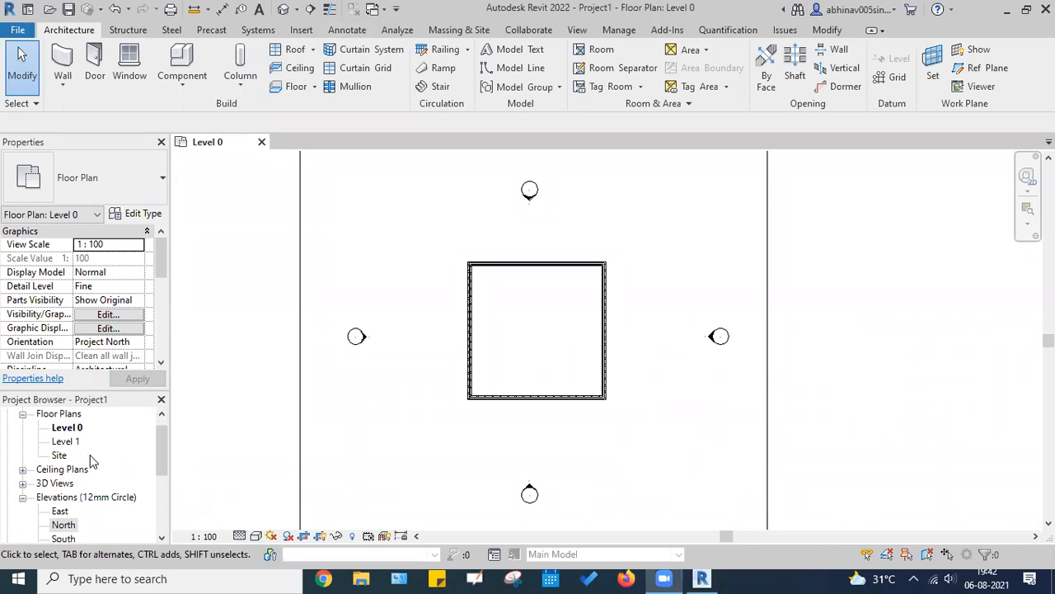
scroll(73, 466, "down", 2)
left_click(75, 429)
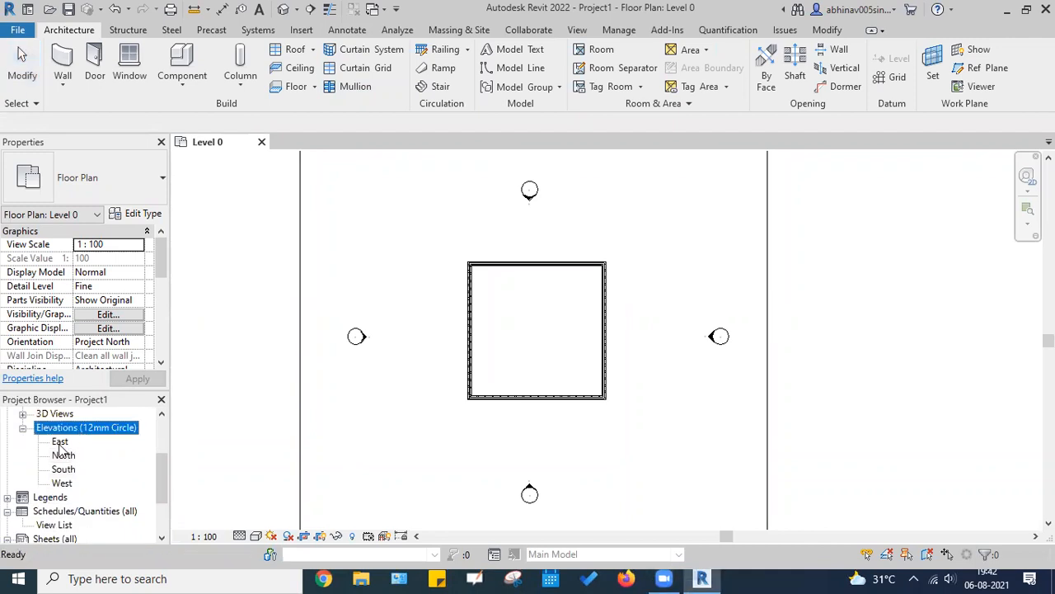
left_click(60, 444)
left_click(65, 456)
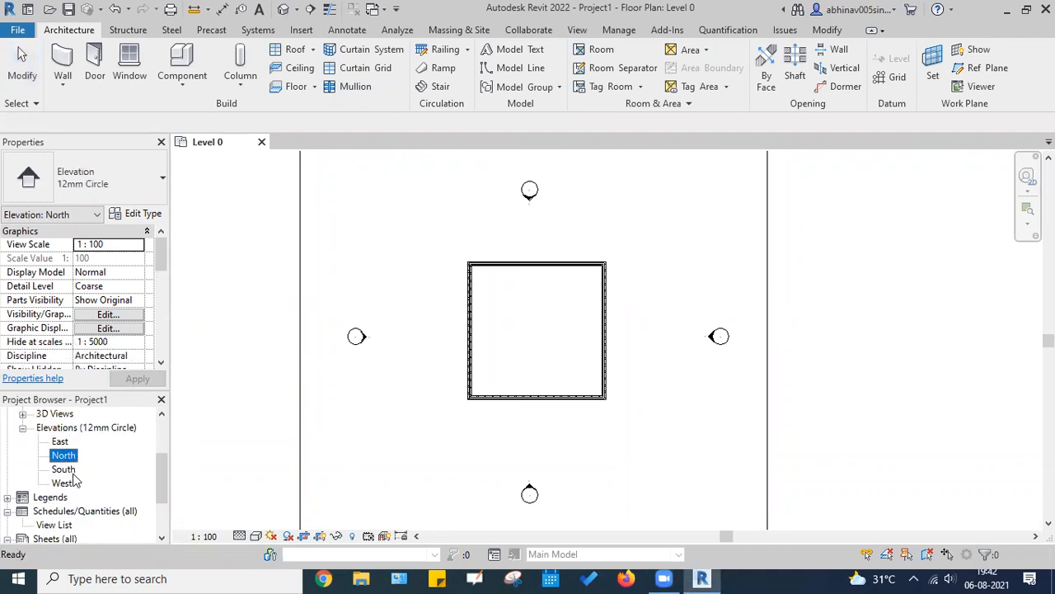
left_click(62, 484)
key("ctrl")
key("ctrl")
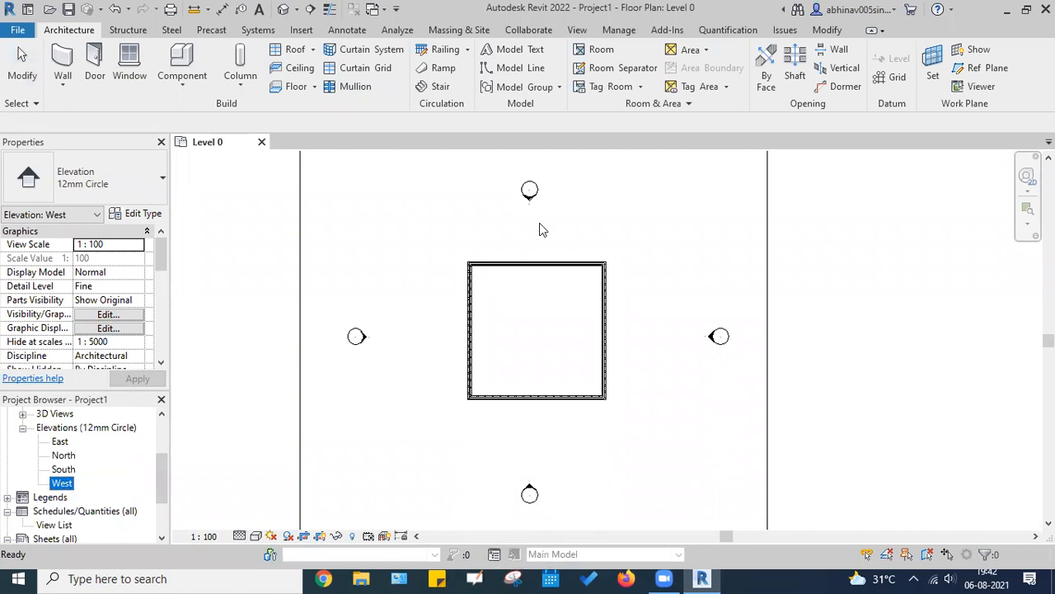
key("ctrl")
key("ctrl")
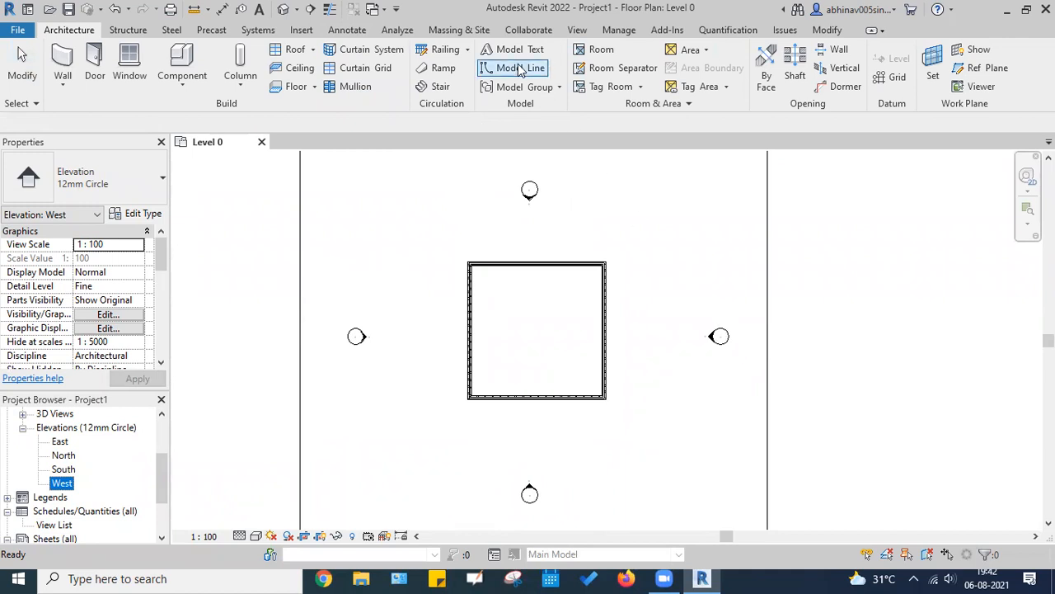
key("ctrl")
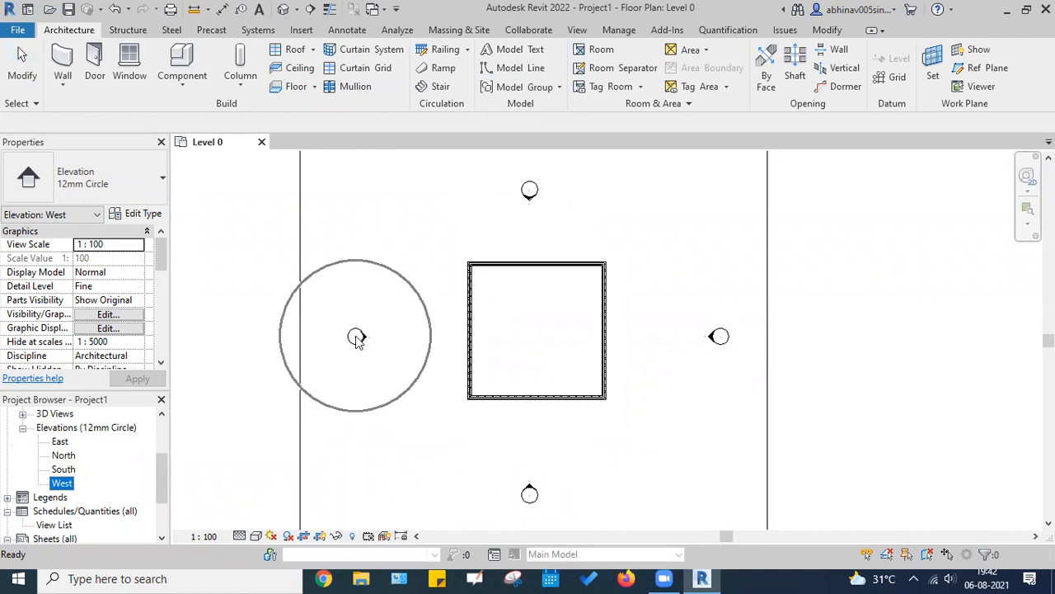
key("ctrl")
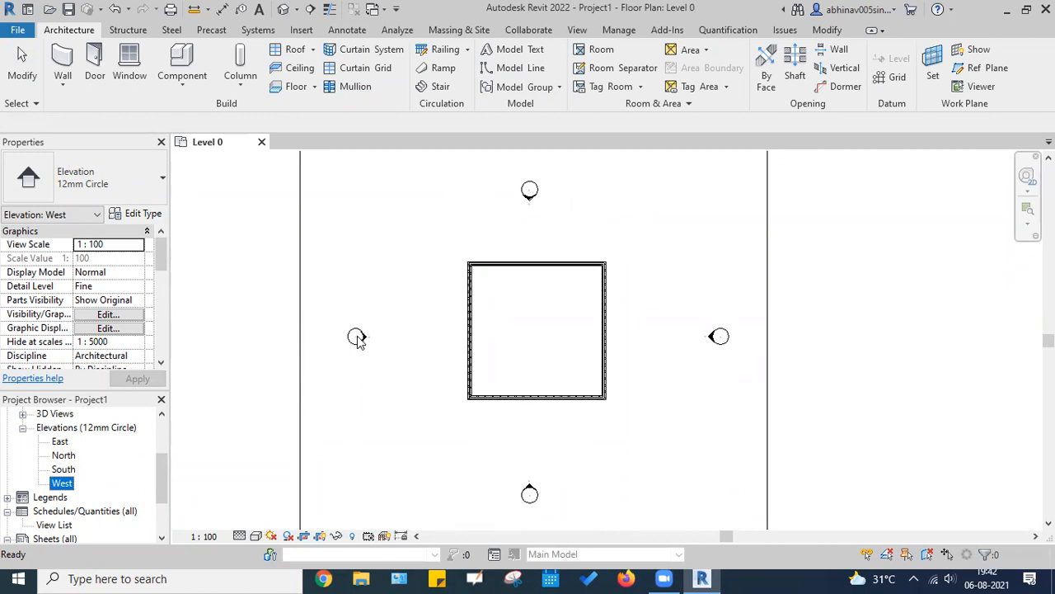
key("ctrl")
Step: Open the West elevation, inspect the wall's height against Level 0 and Level 1, and close the view
left_click(64, 469)
left_click(64, 483)
key("ctrl")
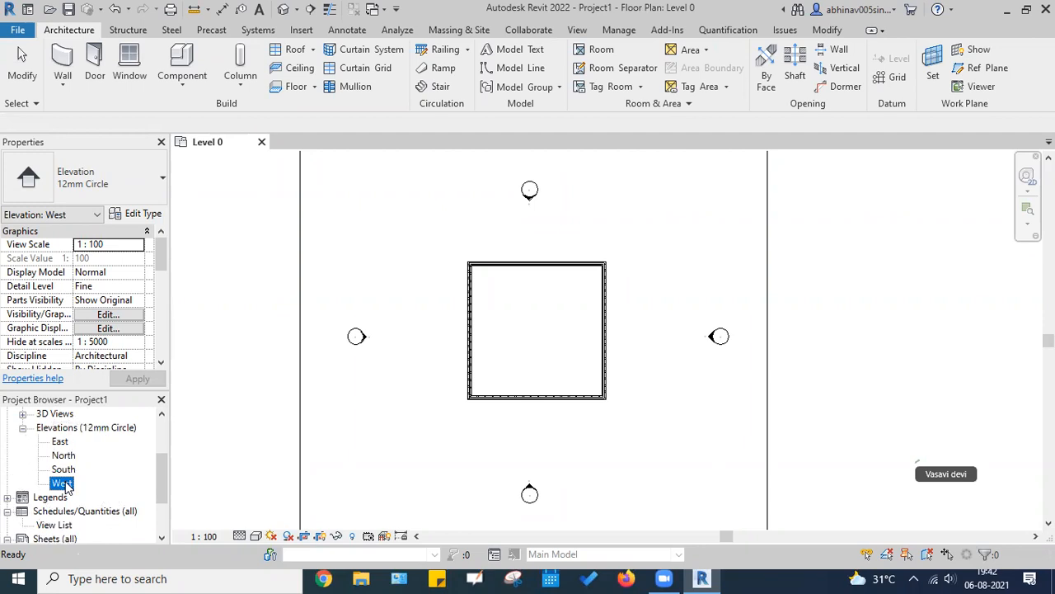
double_click(63, 483)
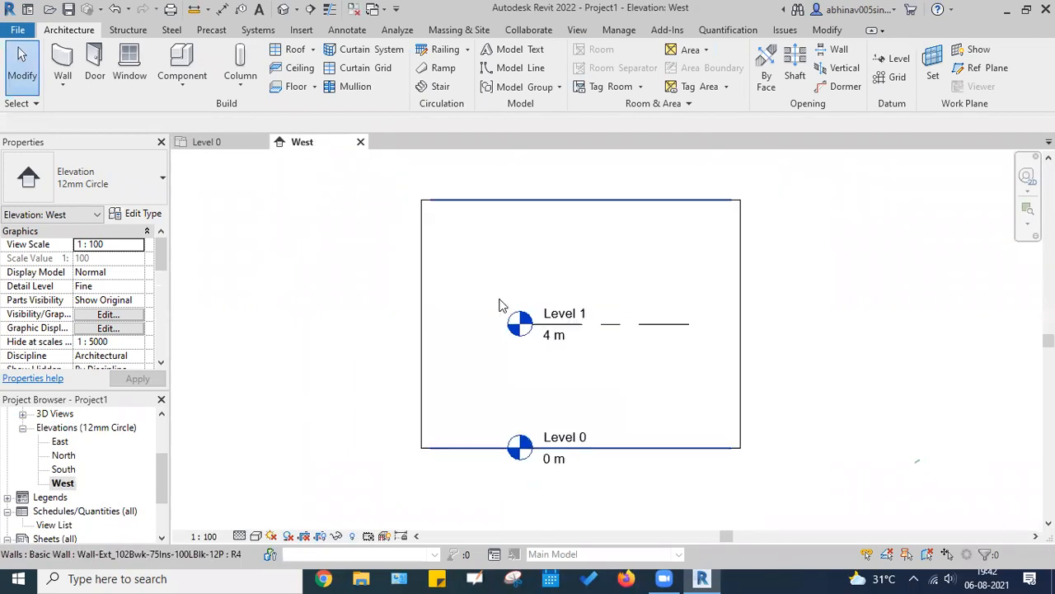
scroll(546, 254, "down", 2)
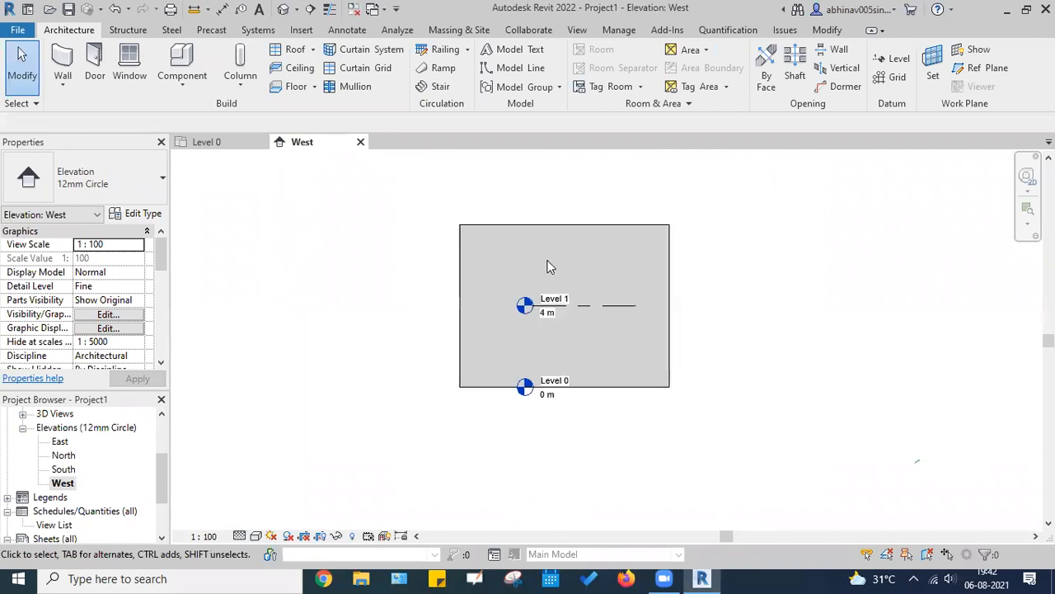
scroll(577, 227, "up", 2)
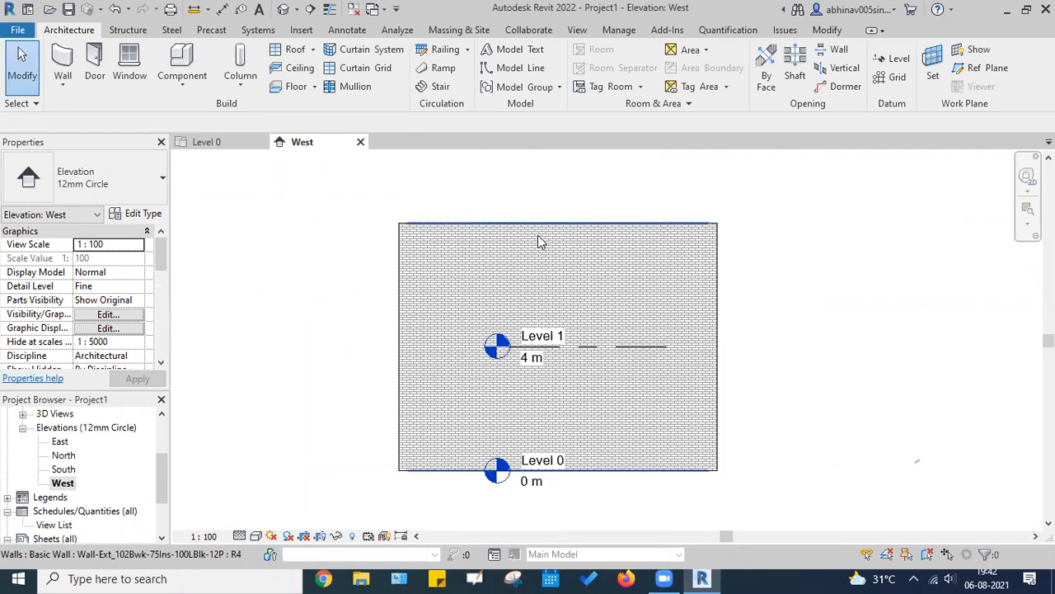
scroll(543, 225, "up", 2)
scroll(581, 280, "up", 3)
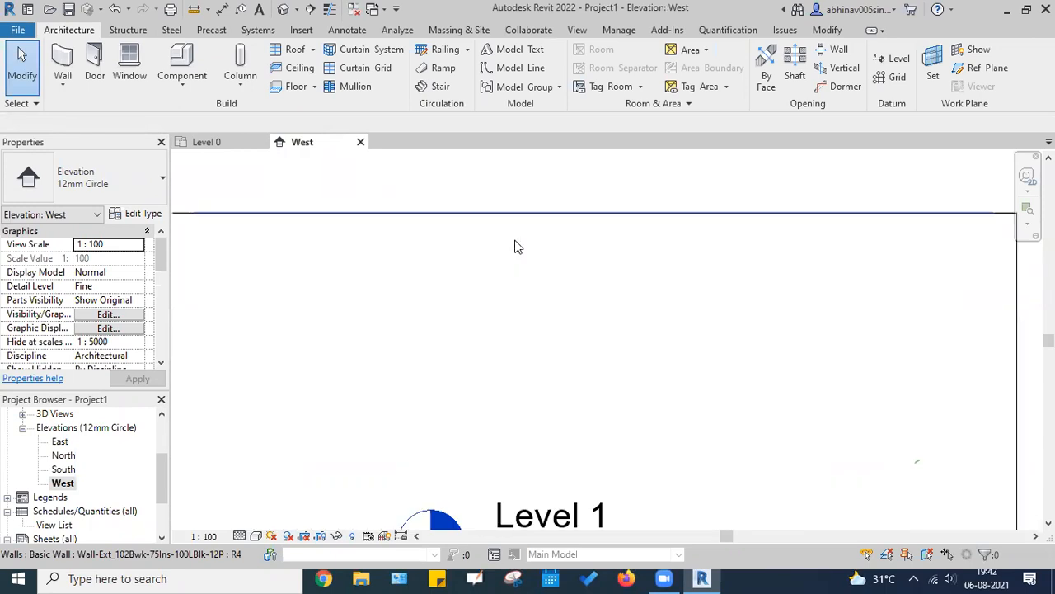
scroll(530, 262, "down", 3)
scroll(530, 262, "down", 2)
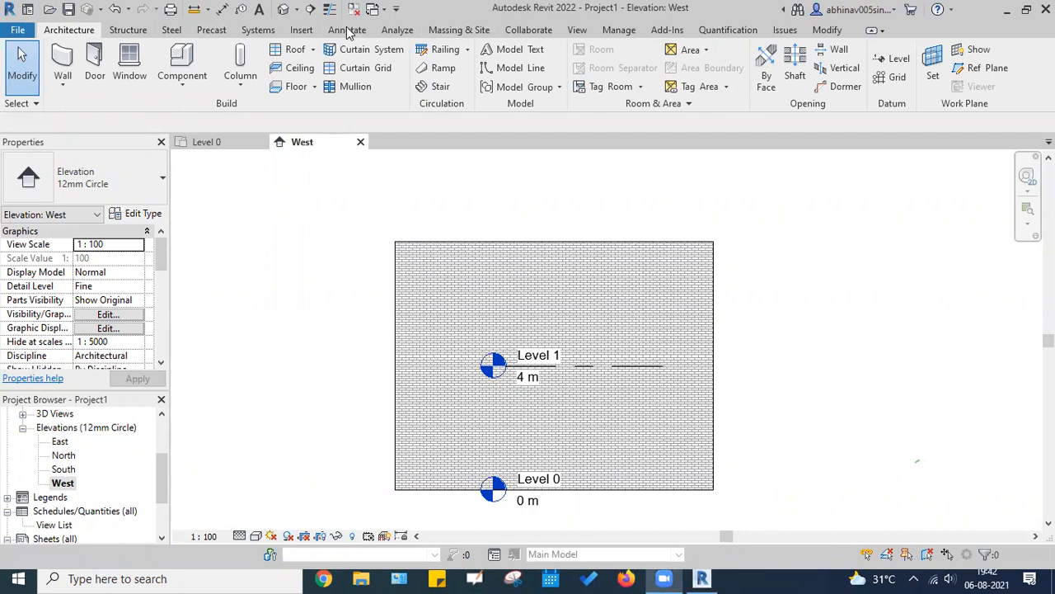
scroll(344, 273, "down", 3)
scroll(345, 270, "up", 2)
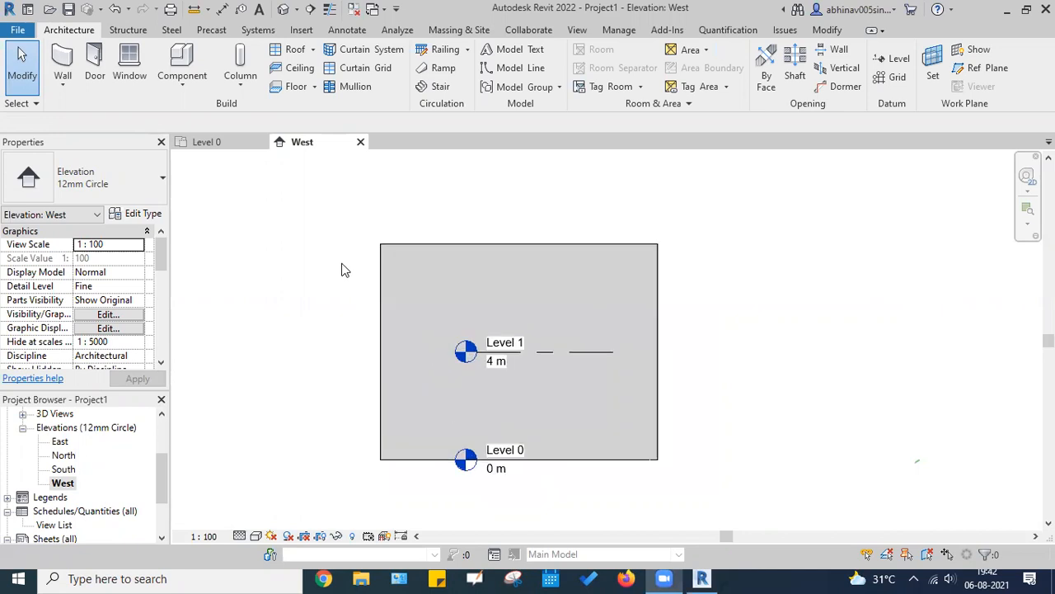
left_click(360, 142)
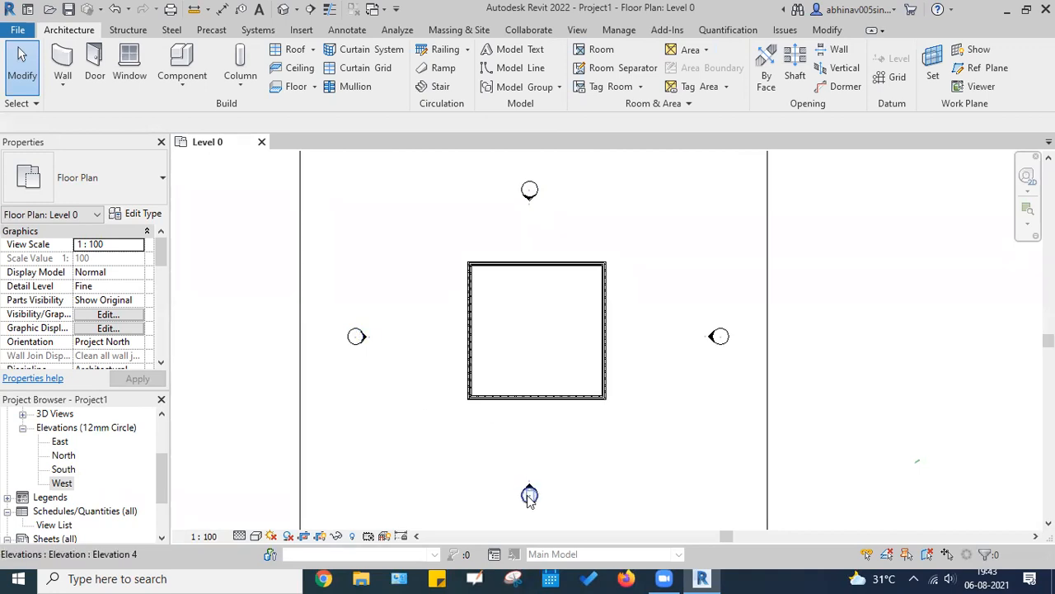
Step: Clear the selection of the west elevation marker, open the West elevation from the marker's arrow, and close it
left_click(355, 337)
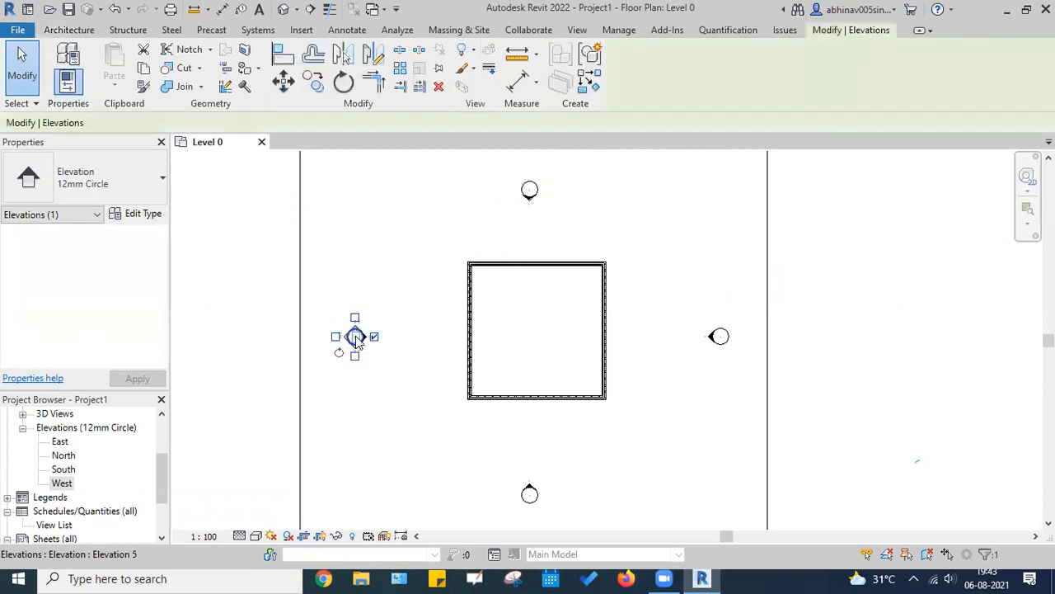
key("Escape")
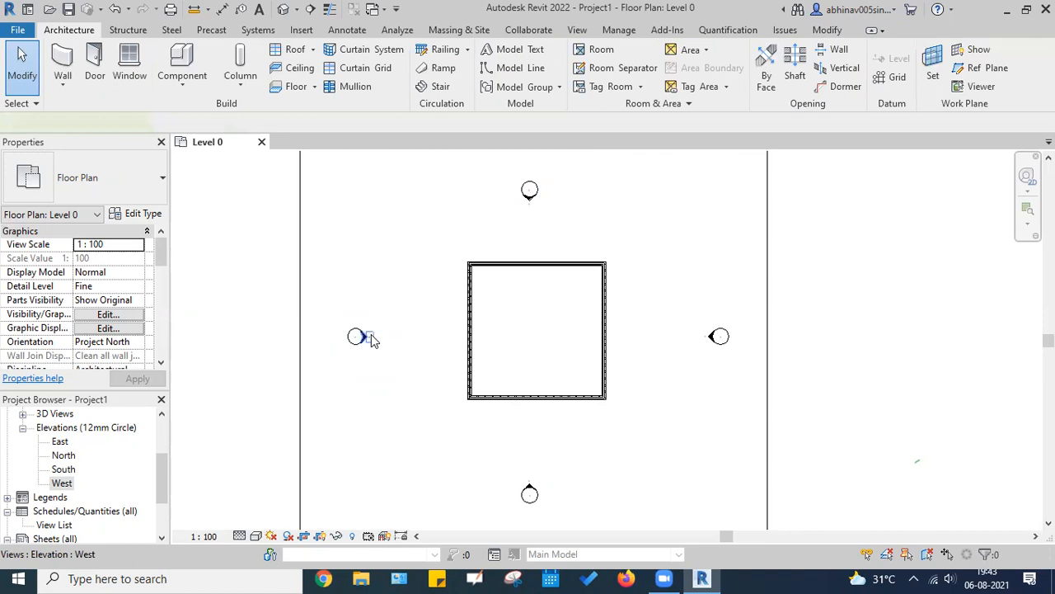
double_click(371, 334)
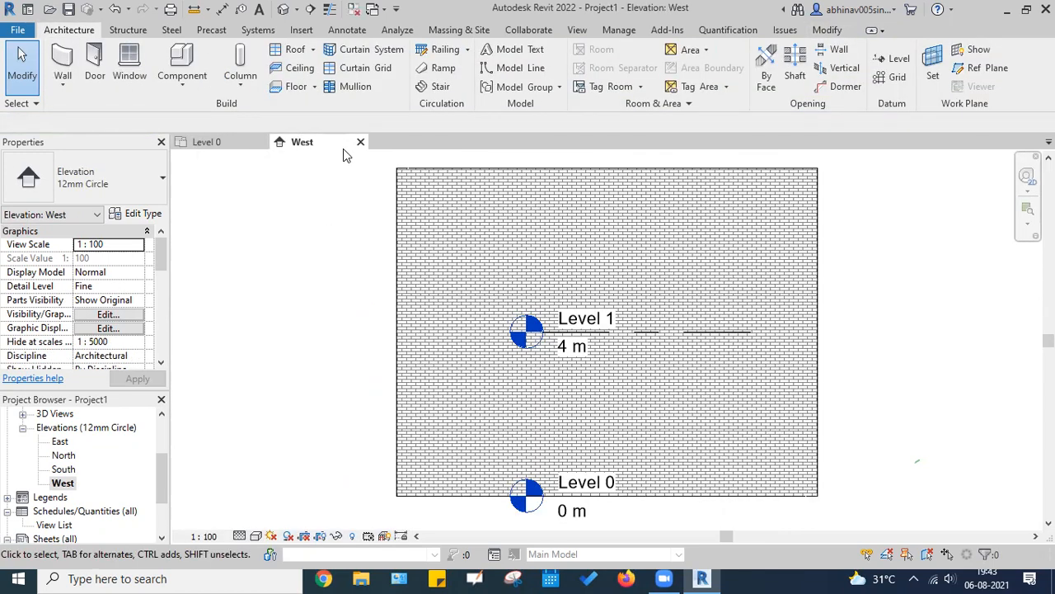
left_click(360, 142)
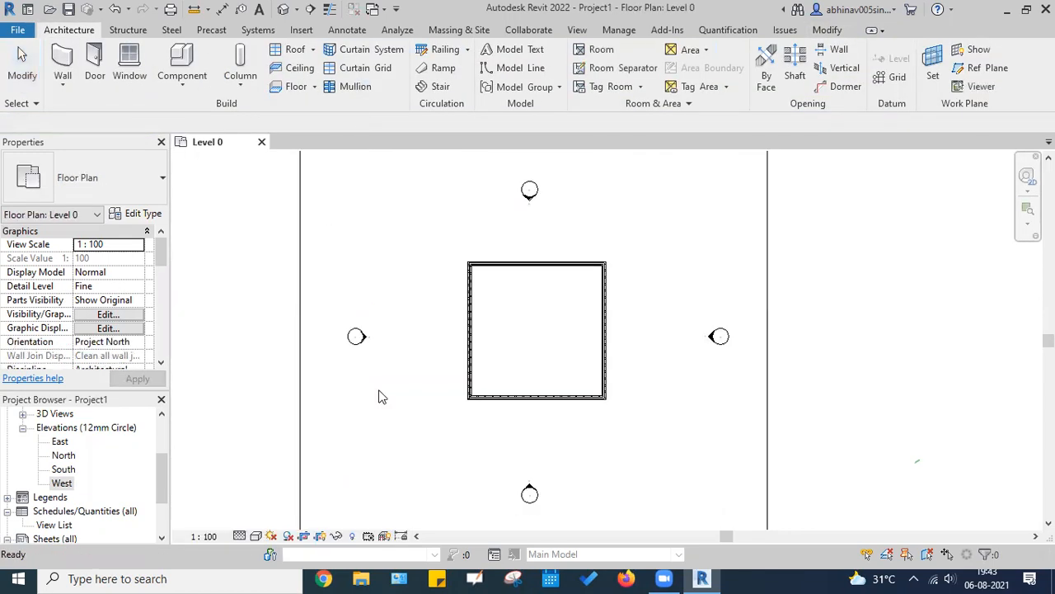
Step: Reopen the West elevation from its marker on the plan, examine the brick wall surface, and close the view
left_click(370, 335)
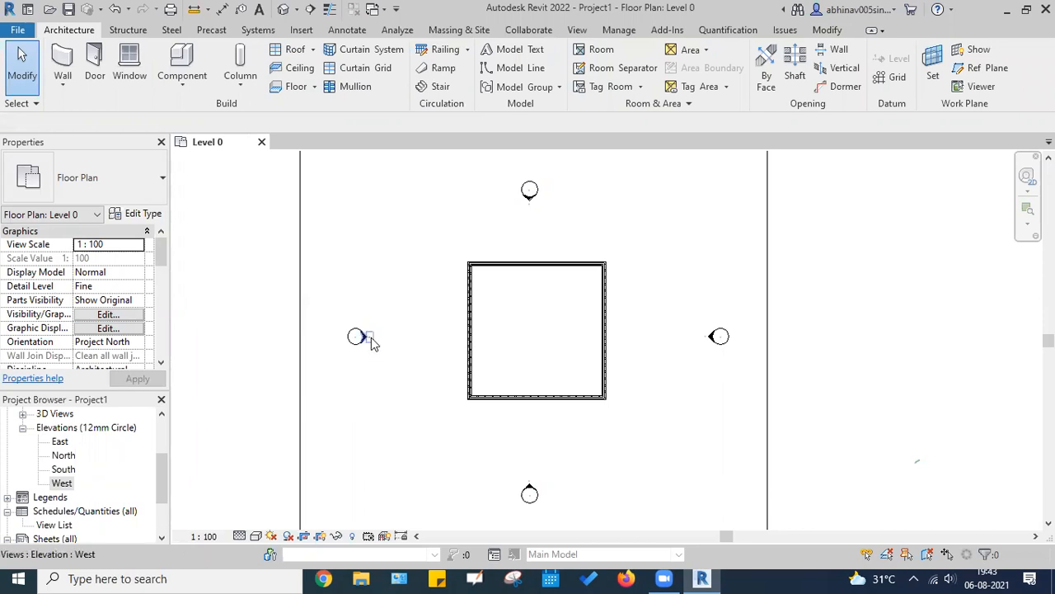
double_click(371, 337)
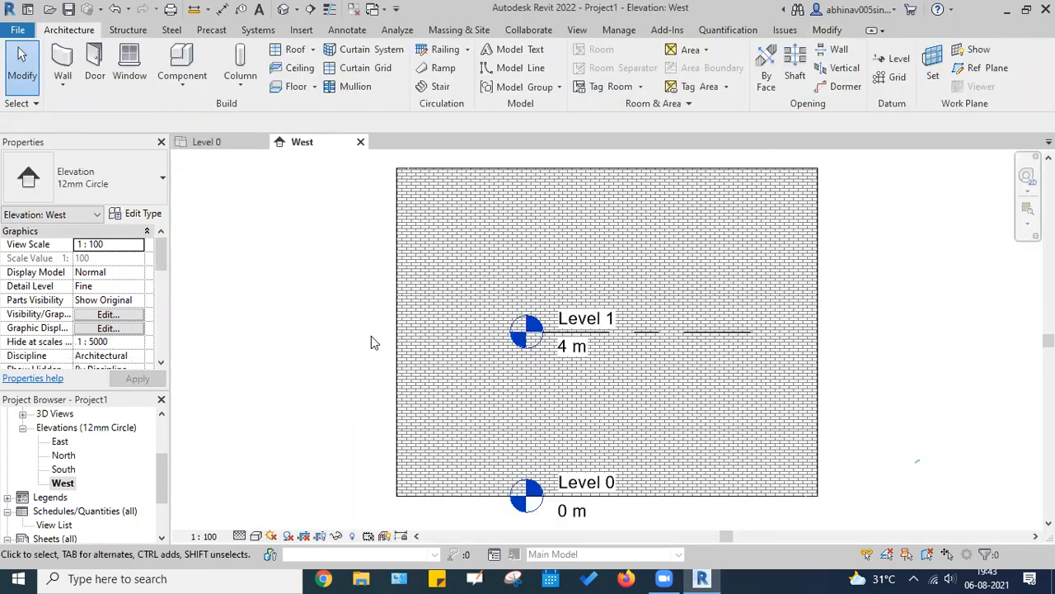
scroll(542, 294, "down", 3)
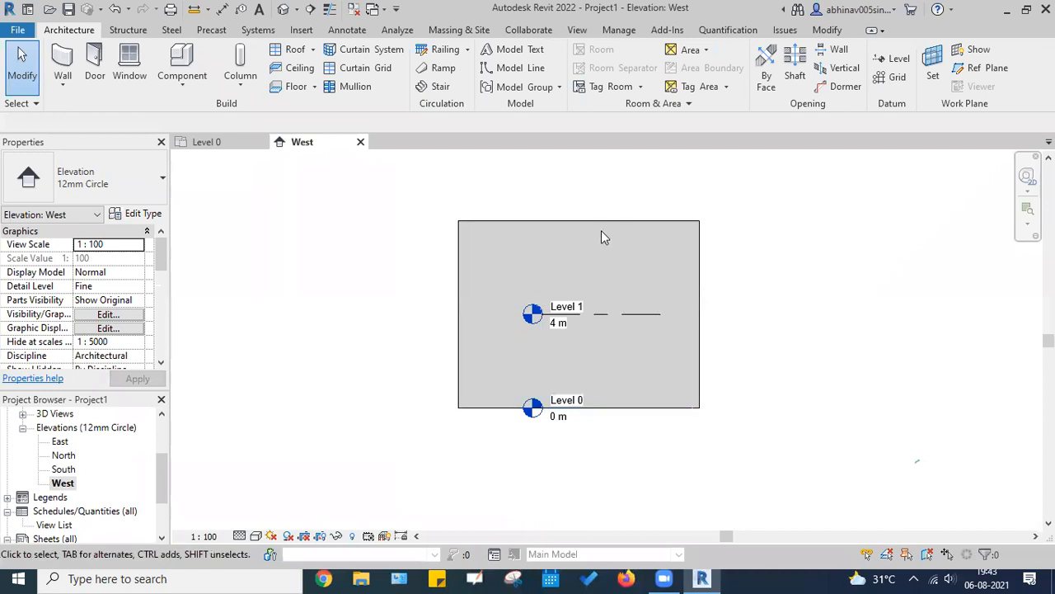
scroll(601, 231, "up", 2)
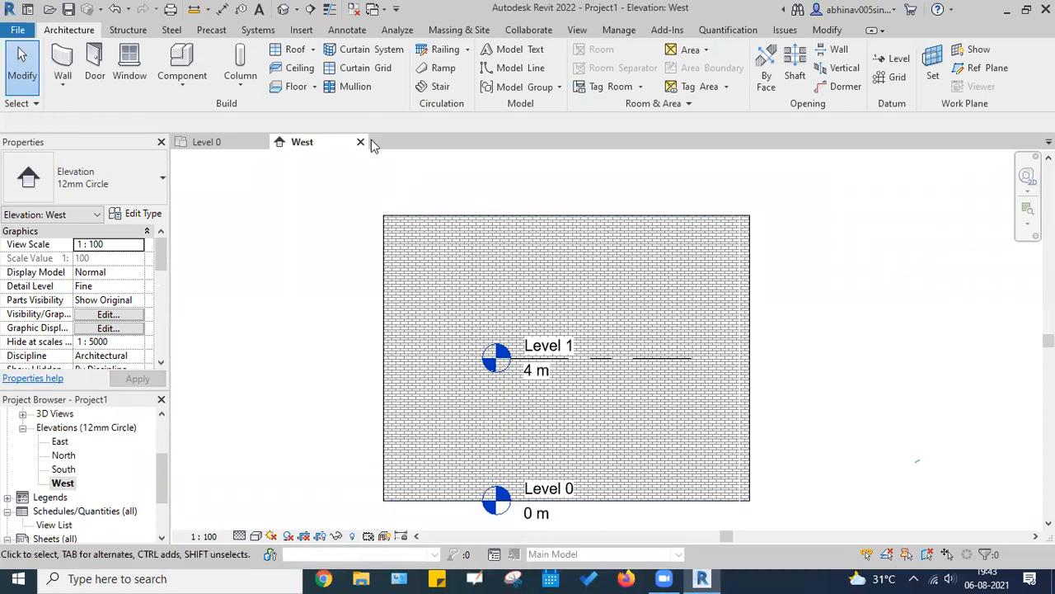
left_click(361, 141)
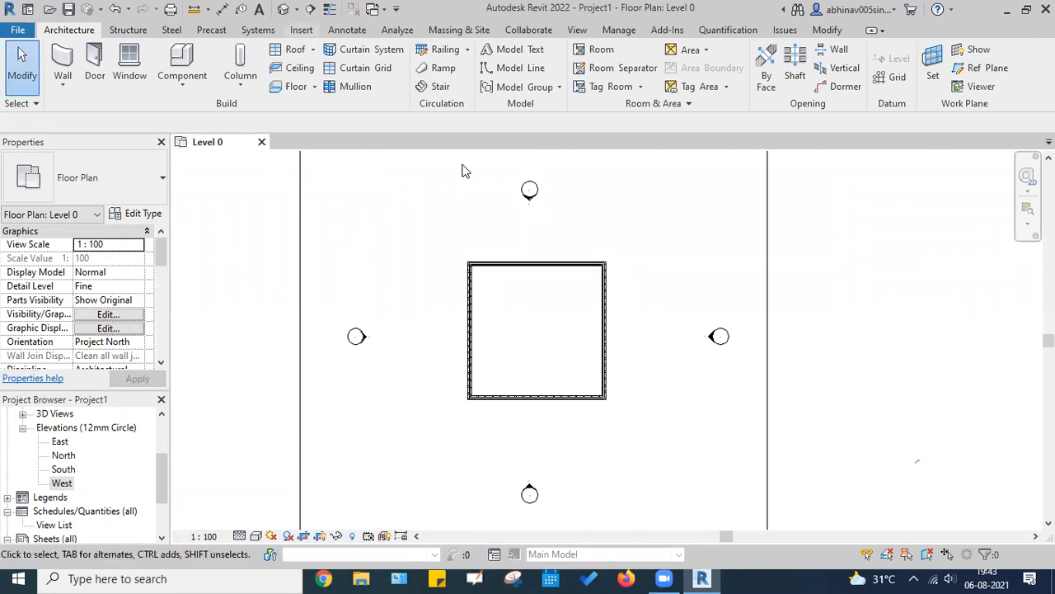
Step: Open the West elevation from its plan marker and the default {3D} view from the project's view list
left_click_drag(668, 430, 639, 394)
double_click(368, 336)
scroll(66, 455, "down", 5)
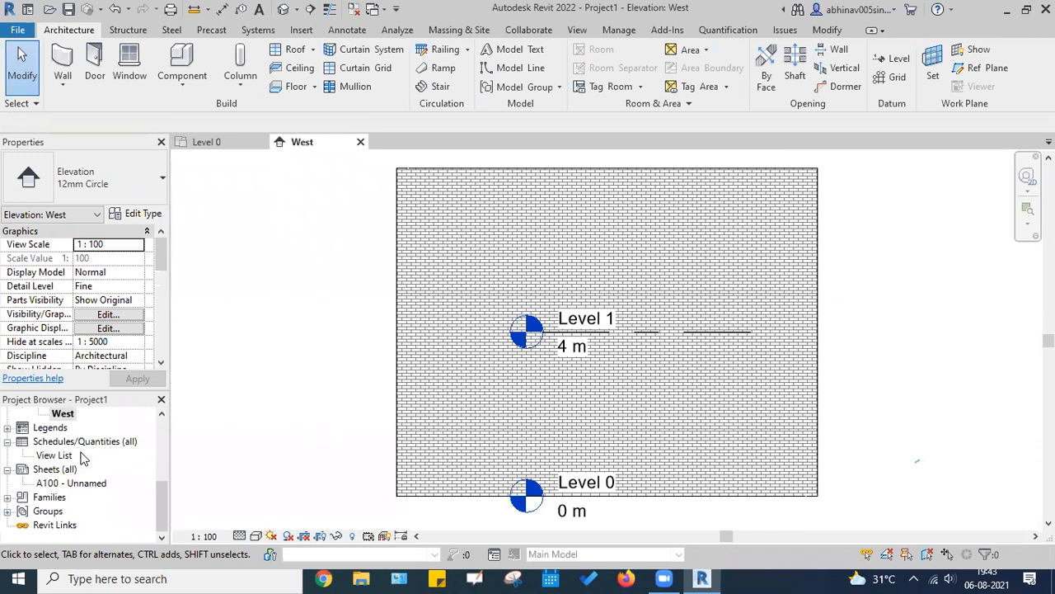
scroll(82, 459, "up", 5)
scroll(83, 458, "down", 1)
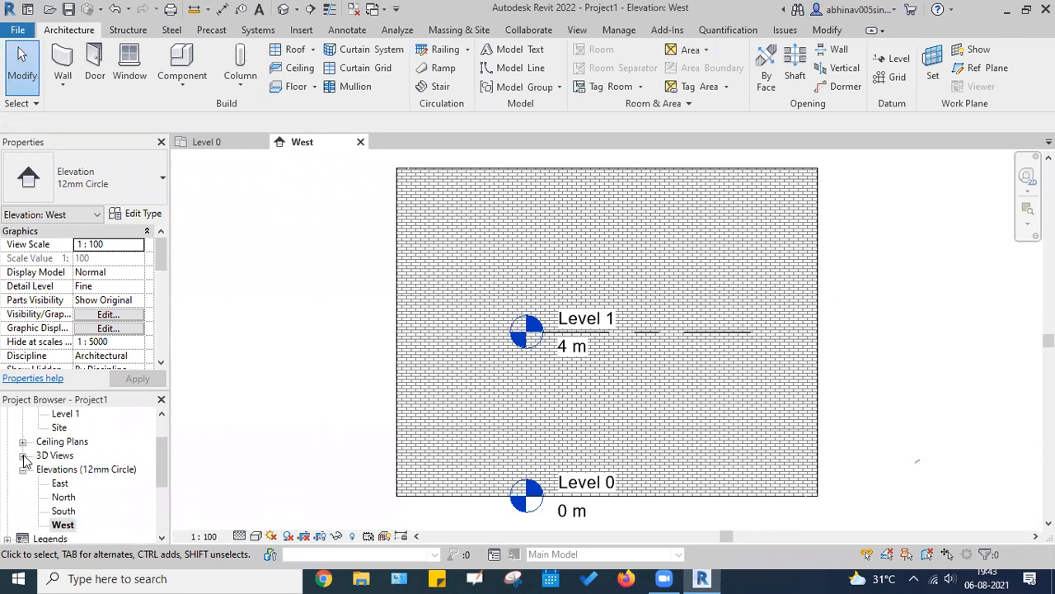
left_click(23, 455)
left_click(61, 469)
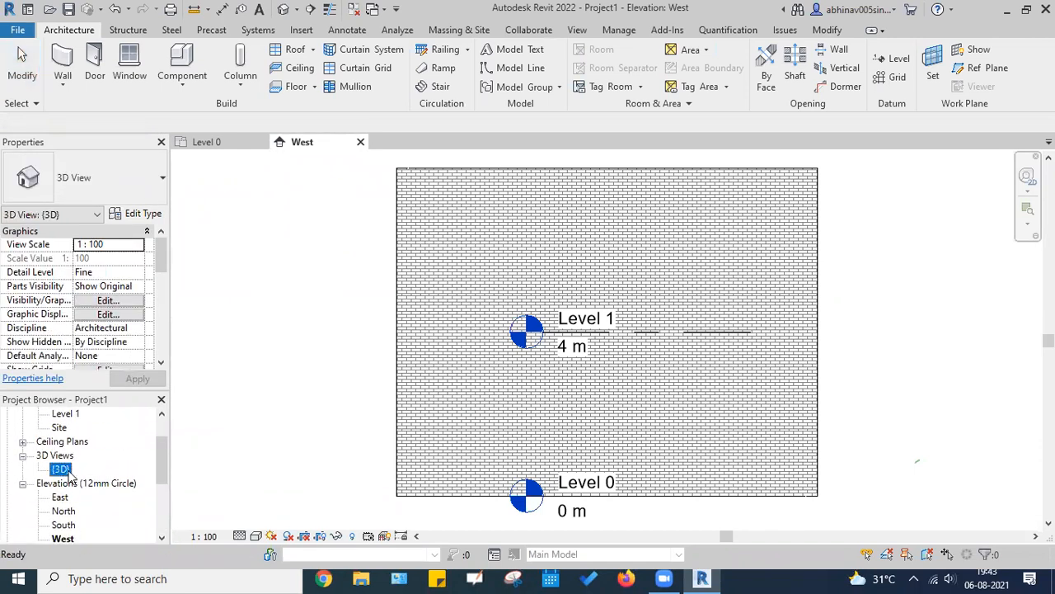
double_click(62, 469)
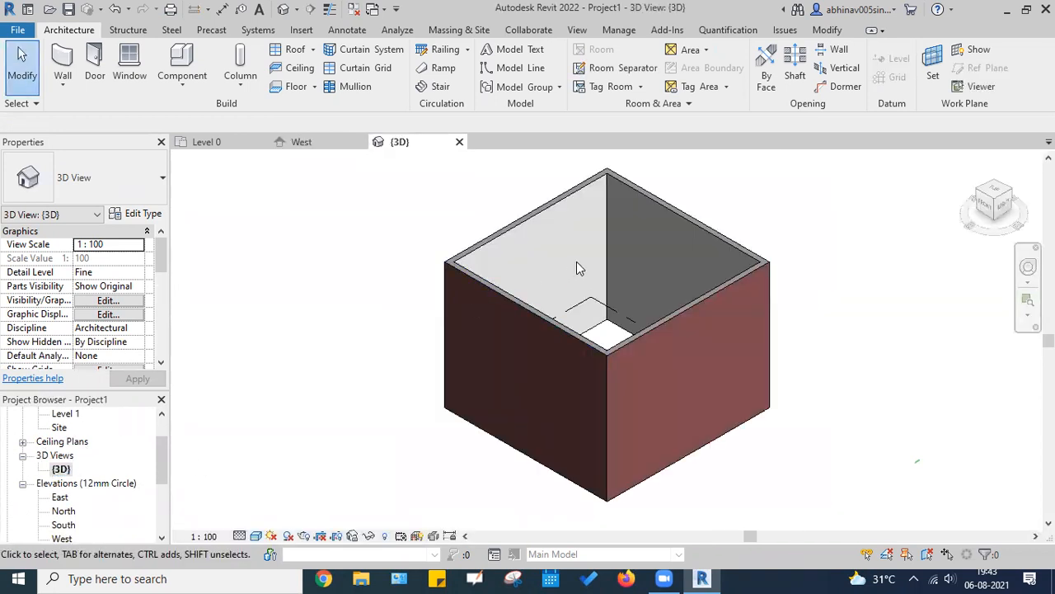
Step: Examine the four joined walls from outside and inside in the {3D} view
scroll(577, 268, "down", 2)
scroll(585, 276, "up", 2)
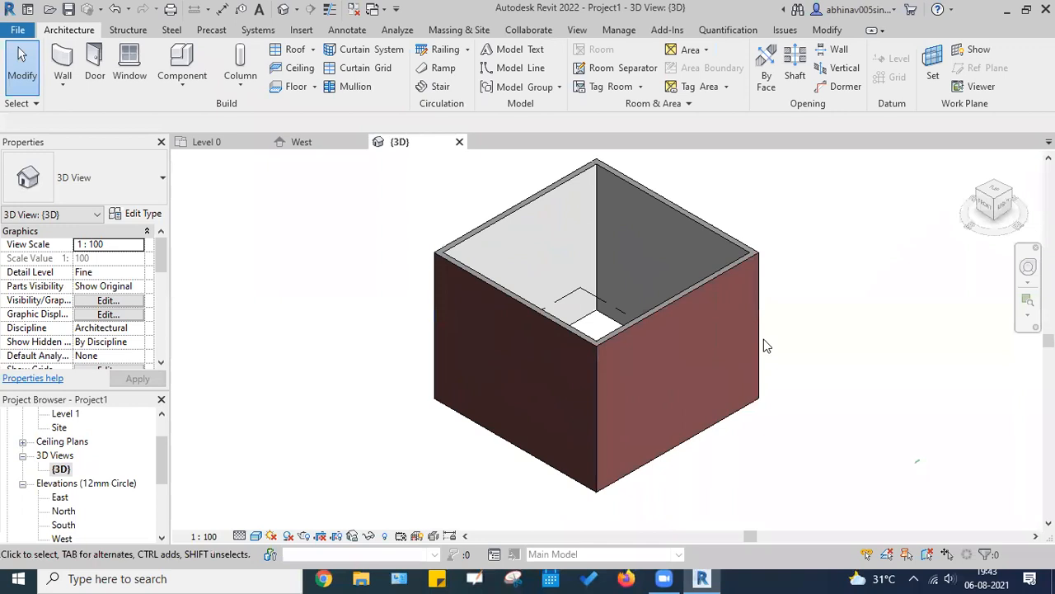
left_click(435, 86)
scroll(589, 230, "down", 4)
scroll(613, 262, "up", 5)
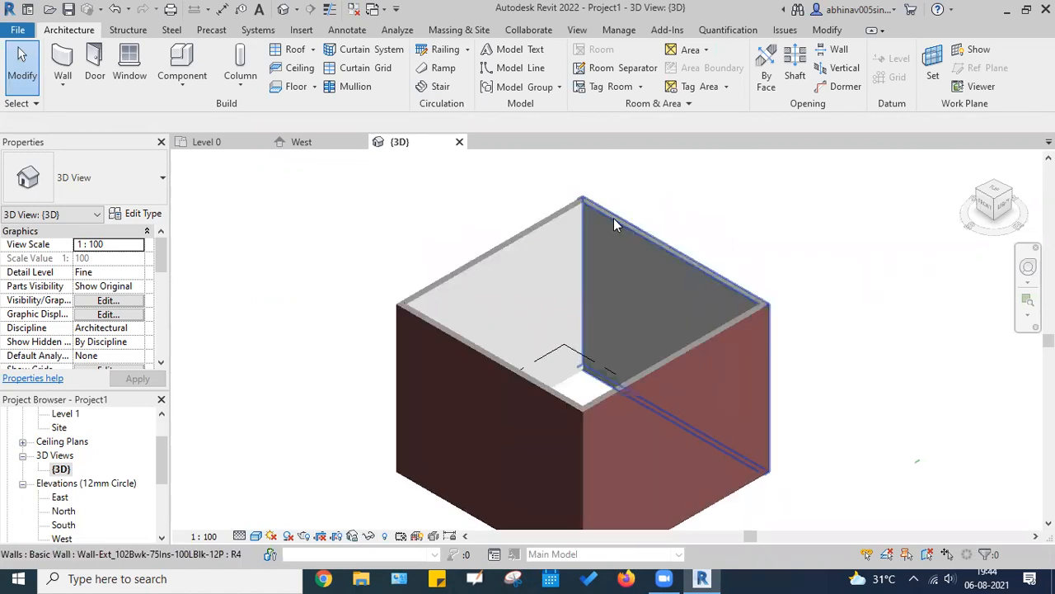
scroll(613, 218, "up", 2)
scroll(530, 308, "down", 5)
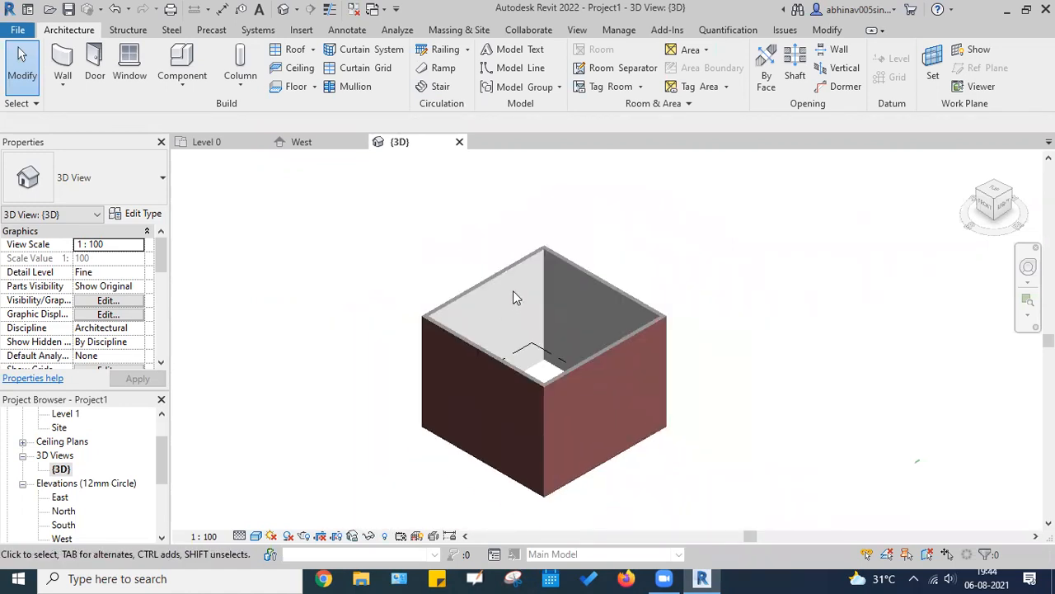
Step: Compare the walls across the open West, Level 0 and {3D} views, and return to the Level 0 plan
left_click(301, 142)
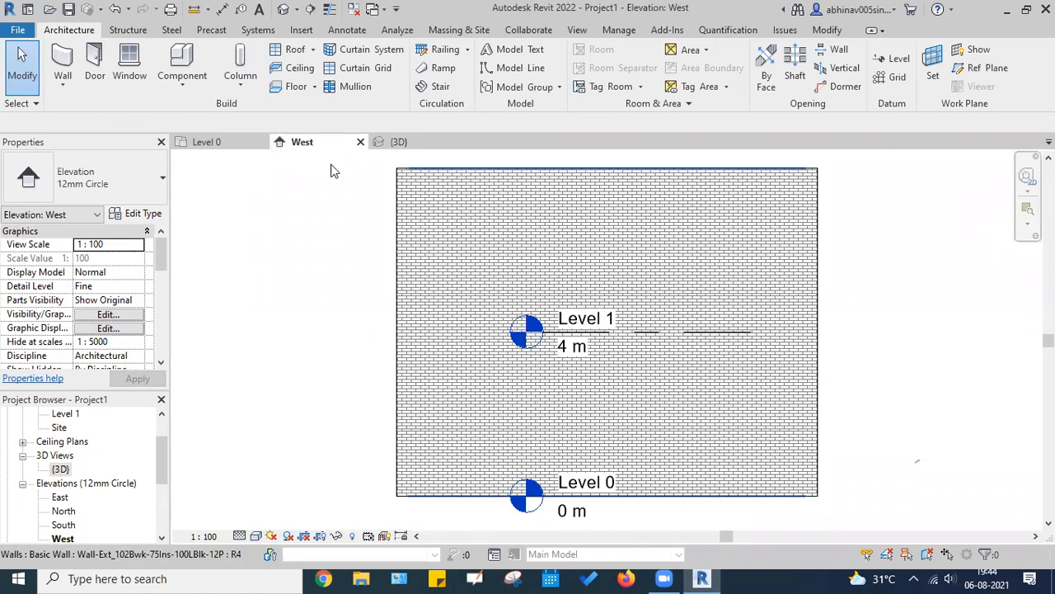
left_click(222, 144)
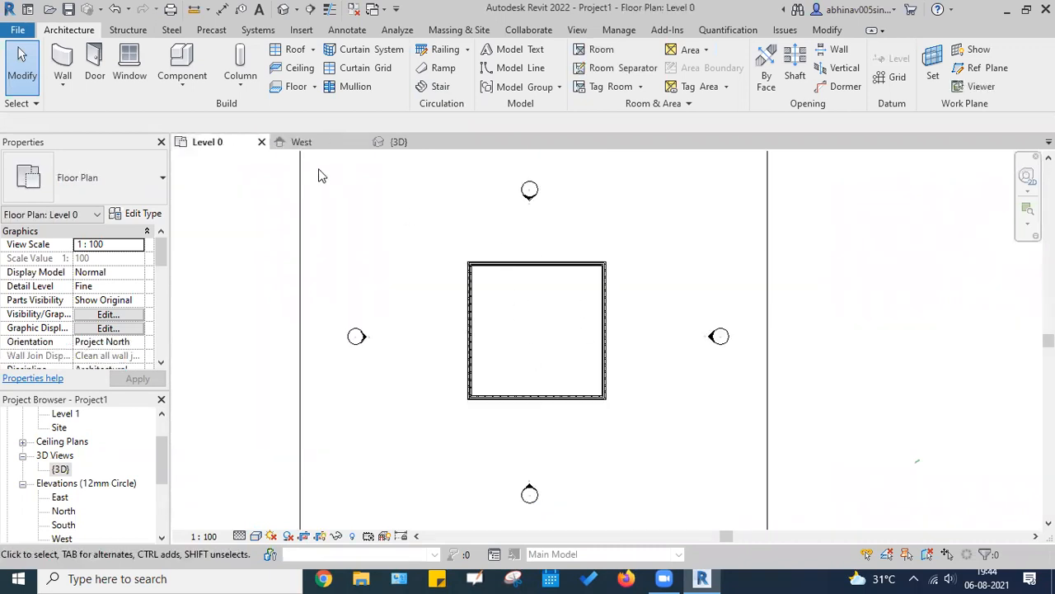
left_click(307, 143)
left_click(405, 142)
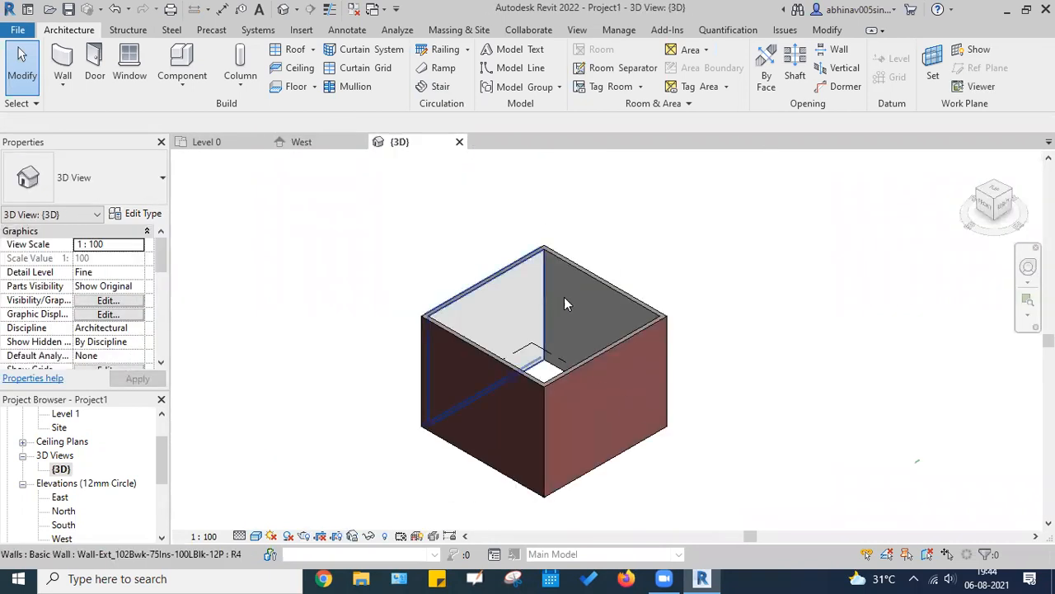
left_click(242, 144)
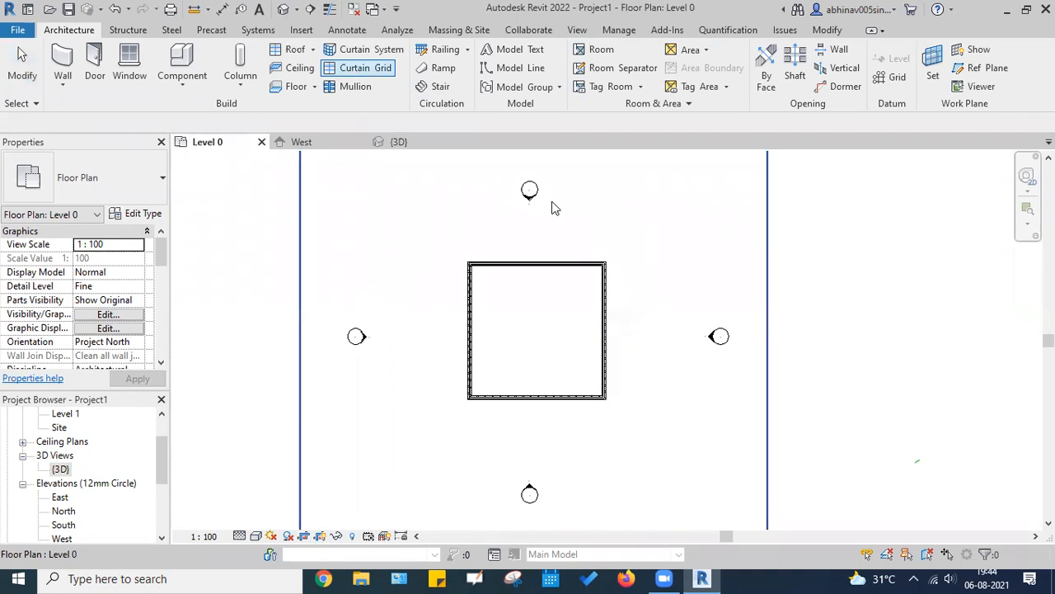
Step: Select all four walls of the square on the Level 0 plan
key("Escape")
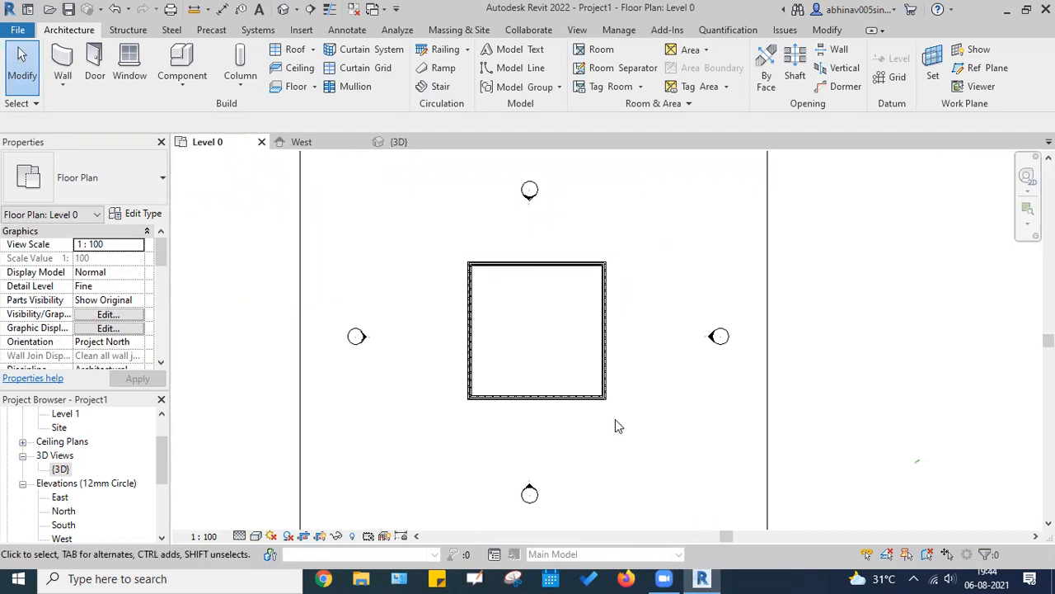
left_click_drag(636, 417, 417, 246)
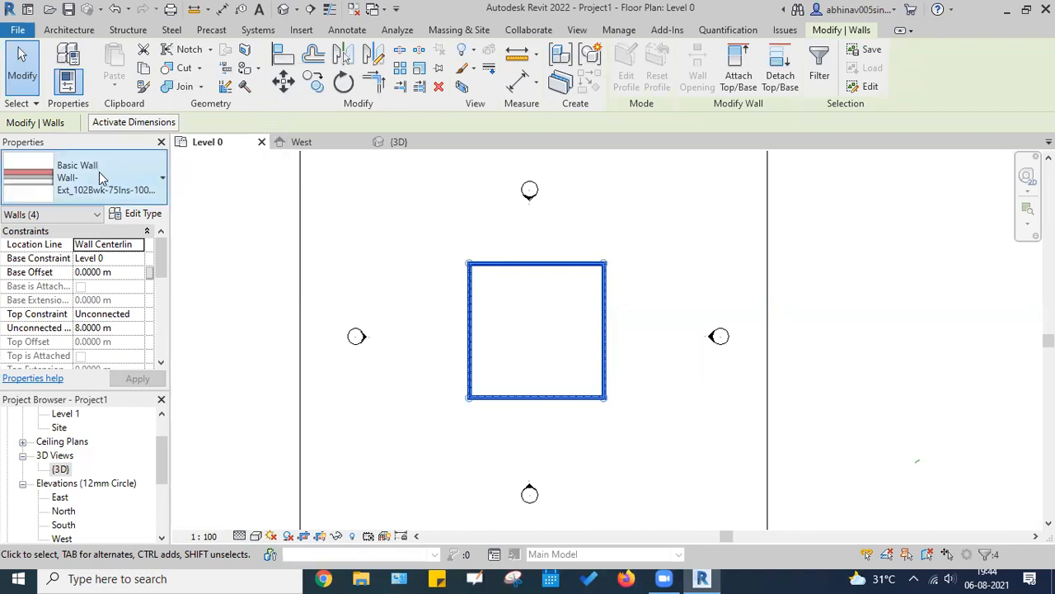
Step: Examine the instance properties of the four selected walls, from the constraints down to the identity data
key("ctrl")
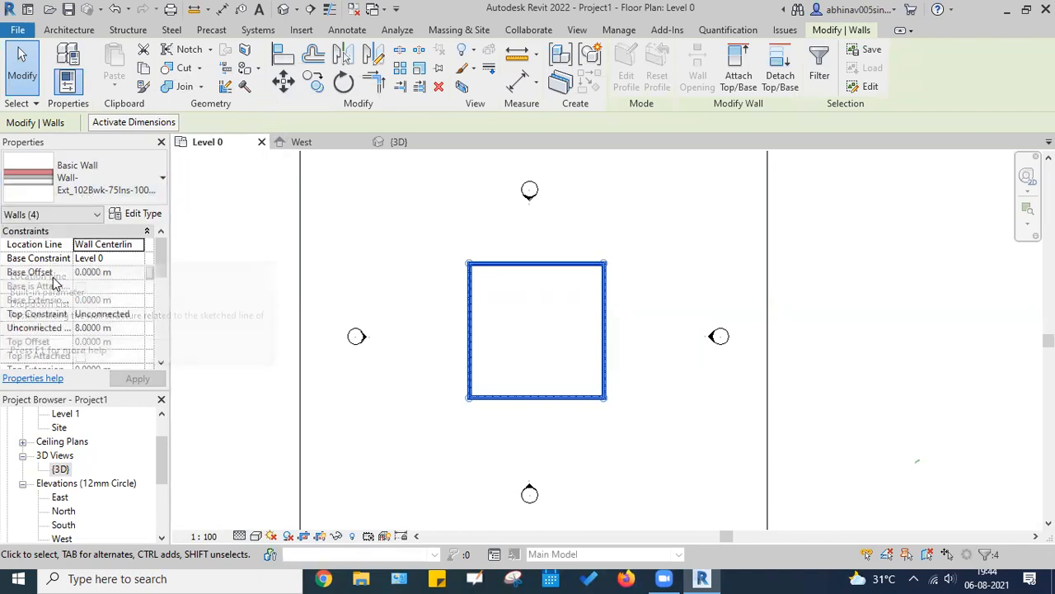
left_click(53, 276)
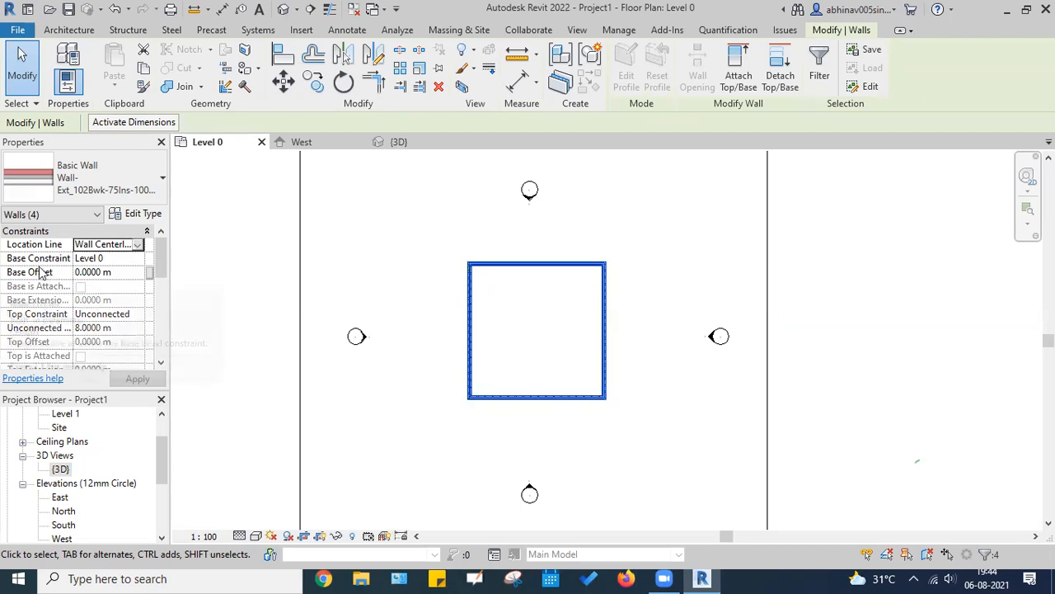
scroll(49, 280, "down", 3)
scroll(47, 285, "down", 4)
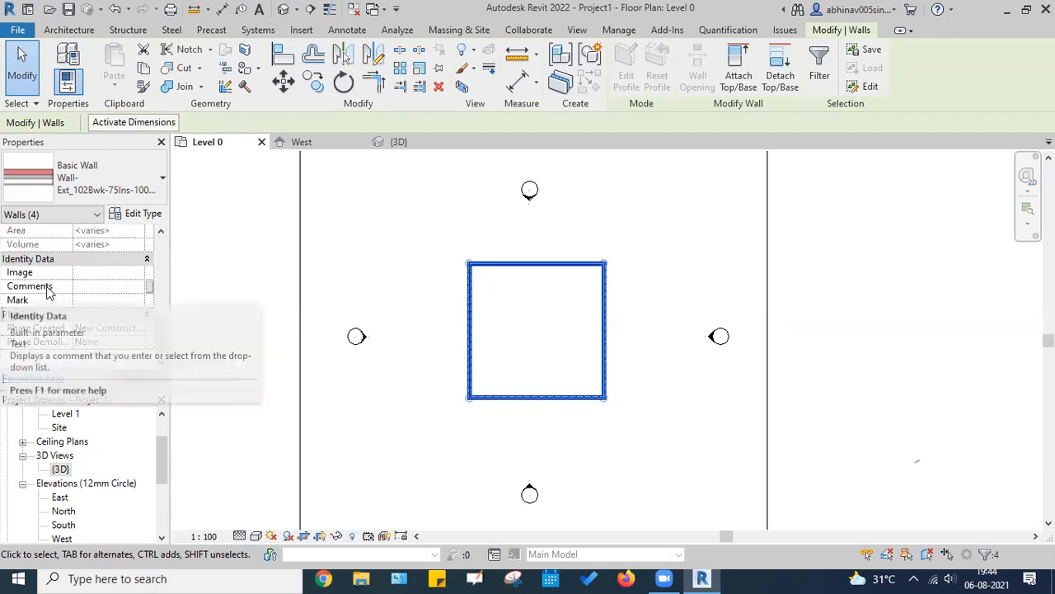
scroll(47, 288, "up", 7)
key("ctrl")
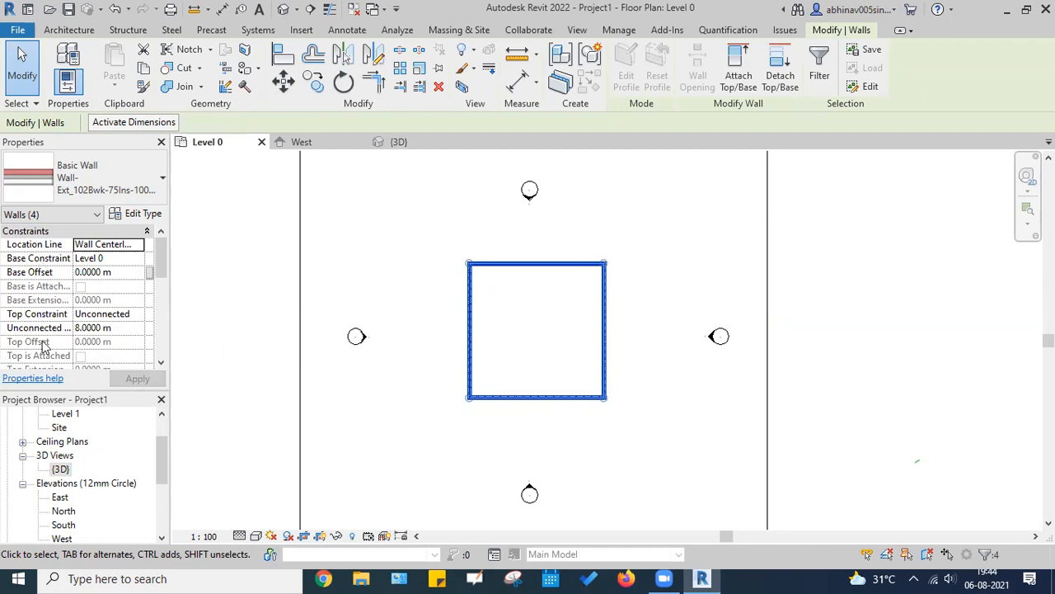
scroll(43, 326, "down", 3)
scroll(42, 323, "up", 2)
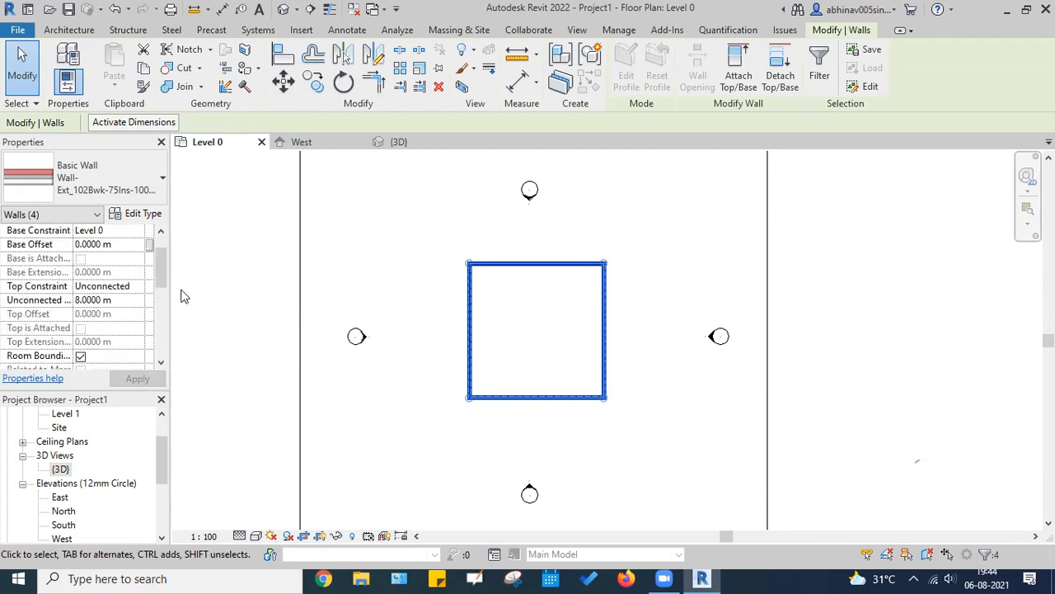
Step: Widen the Properties palette and its parameter-name column so the wall constraint names are readable in full
left_click_drag(168, 287, 262, 288)
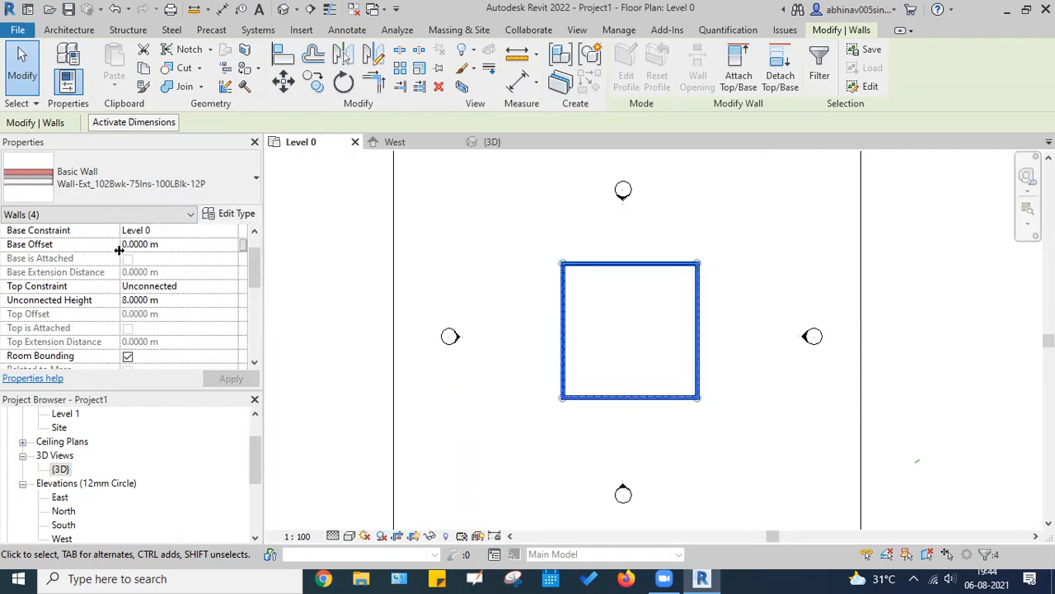
left_click_drag(123, 227, 147, 228)
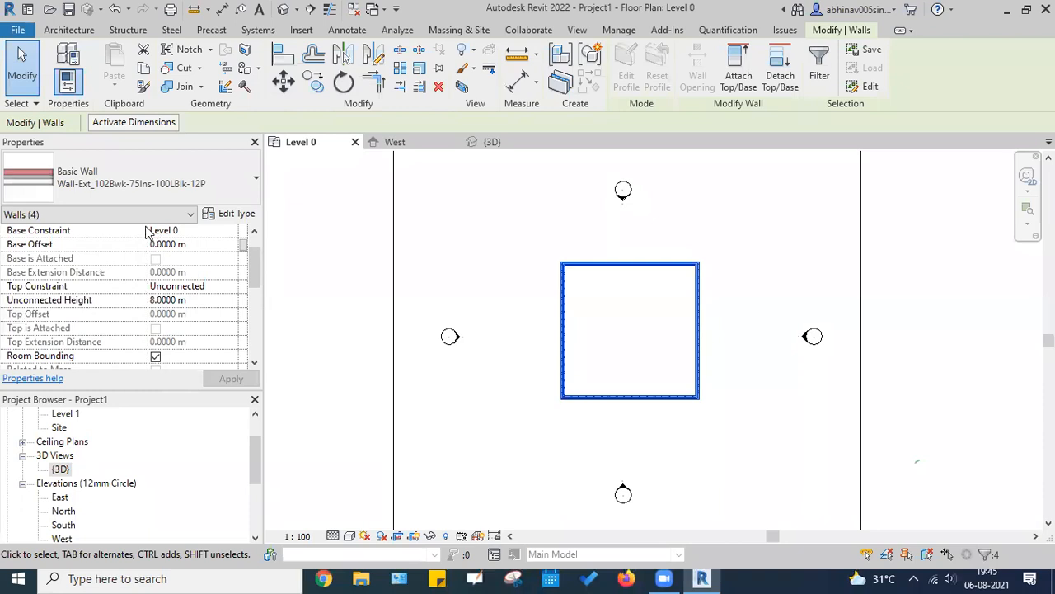
left_click_drag(147, 229, 114, 226)
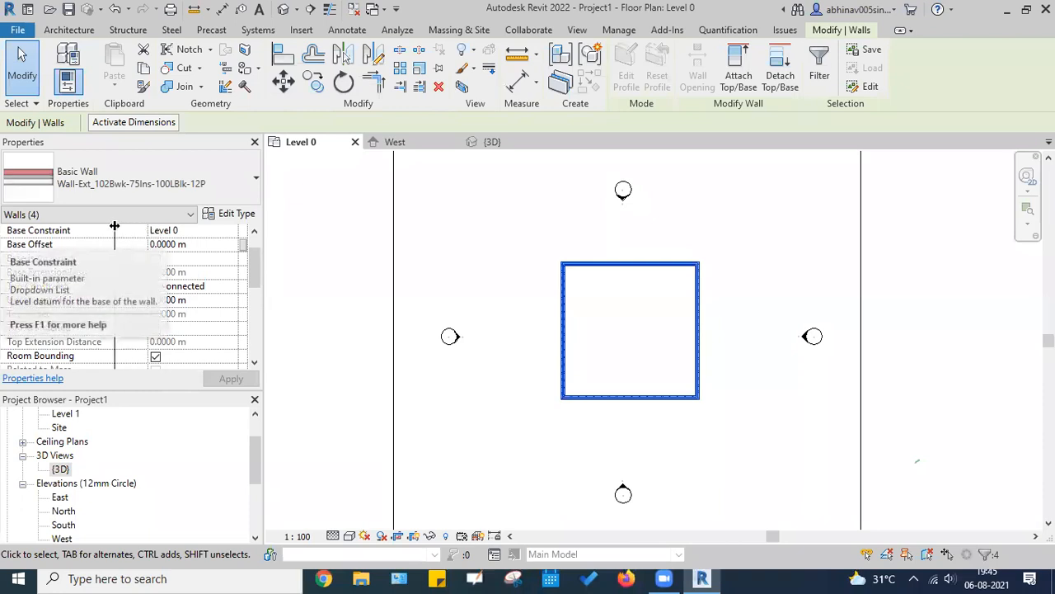
left_click_drag(264, 288, 183, 285)
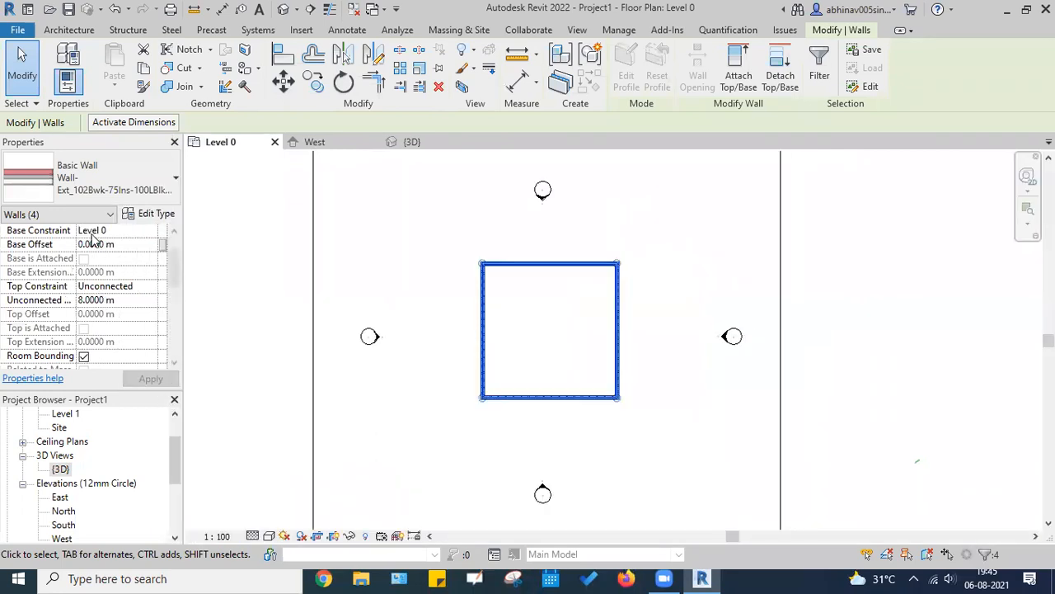
left_click_drag(76, 230, 105, 230)
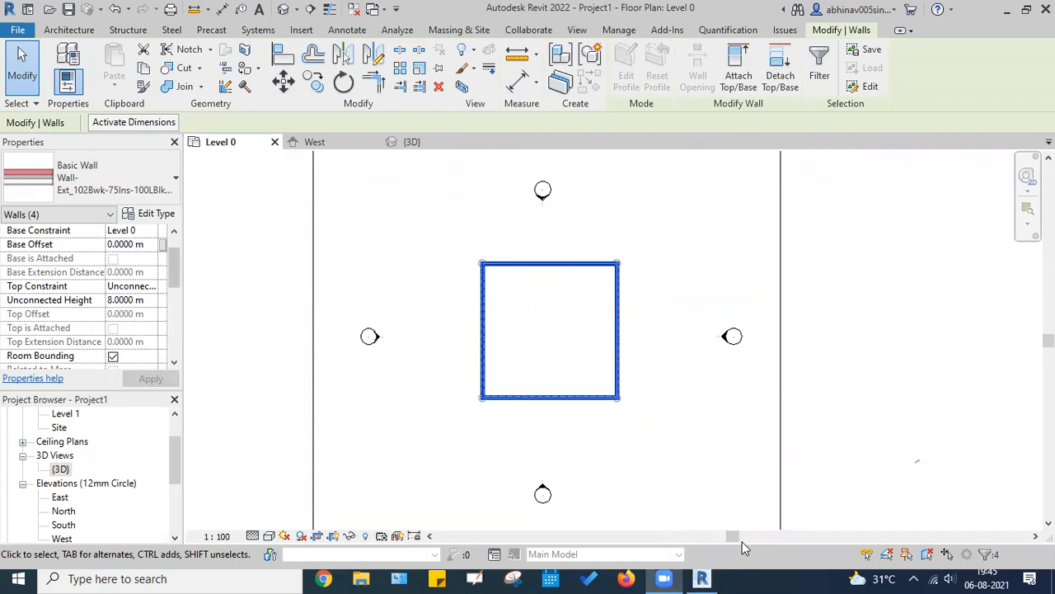
Step: Examine the type properties of the Wall-Ext_102Bwk-75Ins-100LBlk-12P wall, from Construction to Identity Data, and close the dialog
left_click(148, 214)
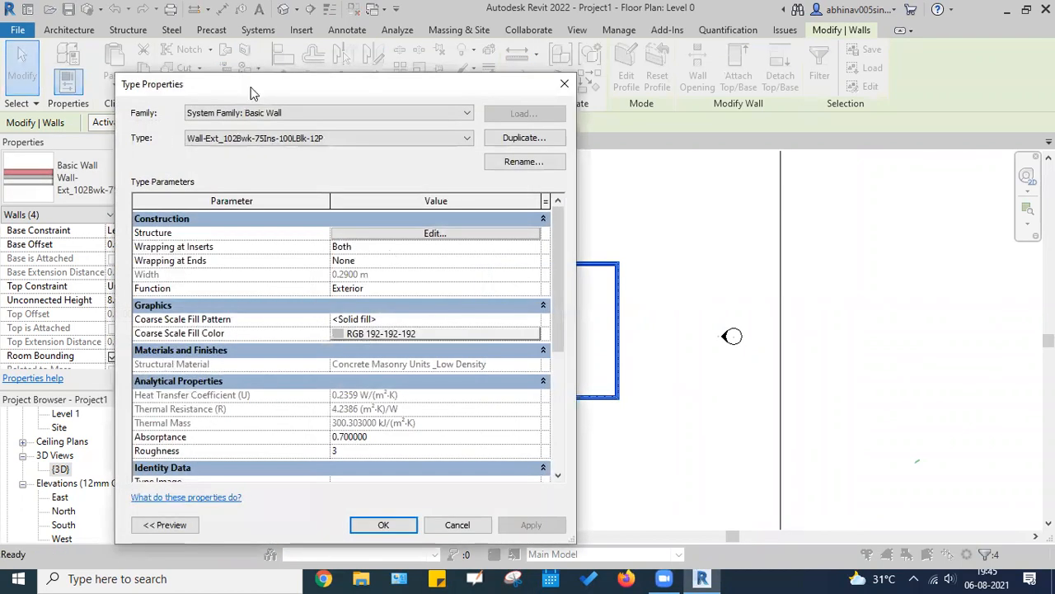
left_click_drag(253, 93, 486, 63)
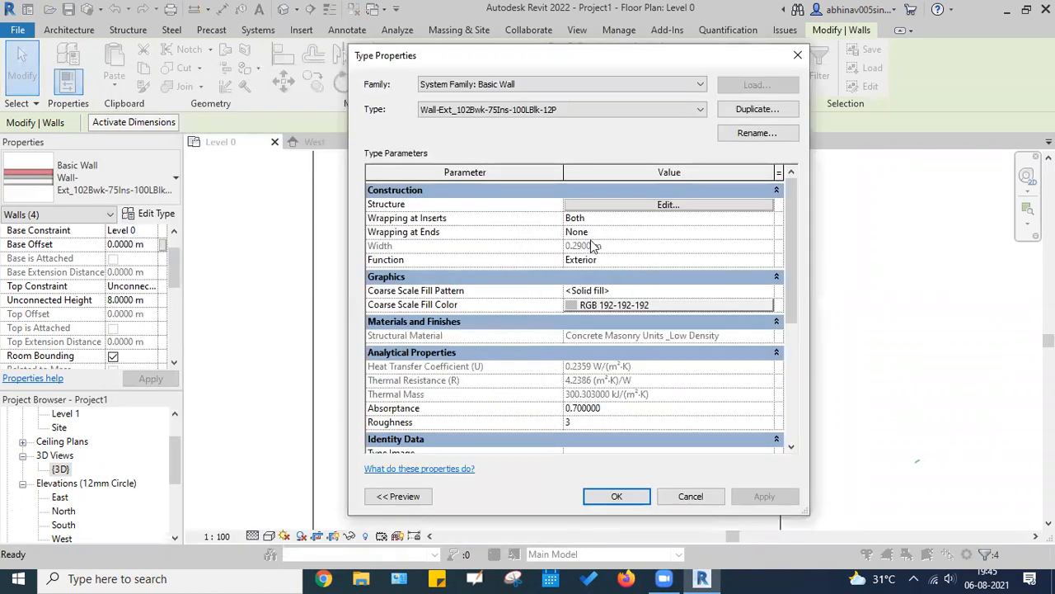
scroll(600, 258, "down", 5)
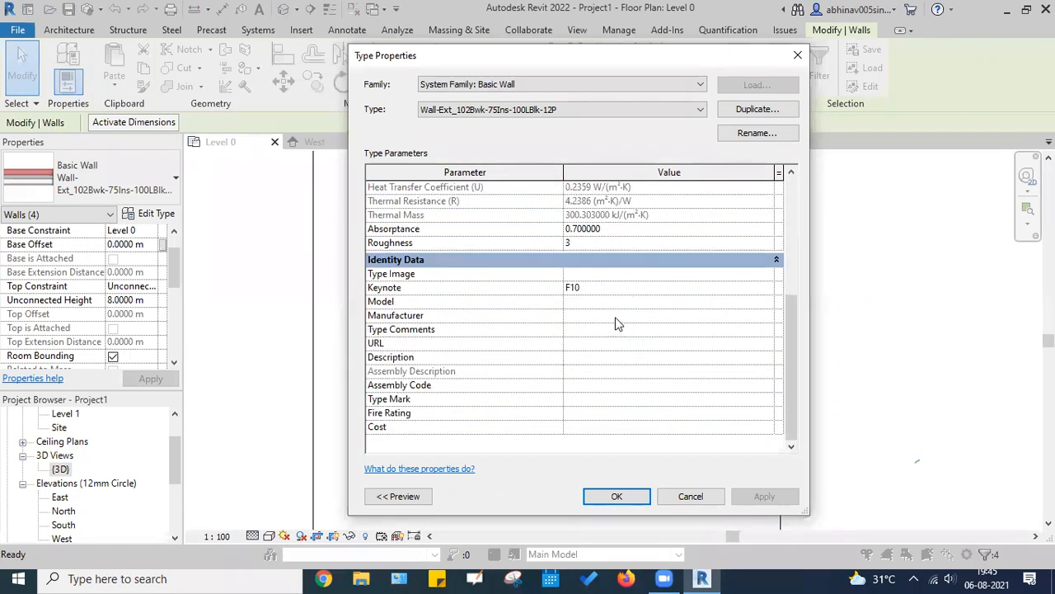
scroll(618, 323, "up", 5)
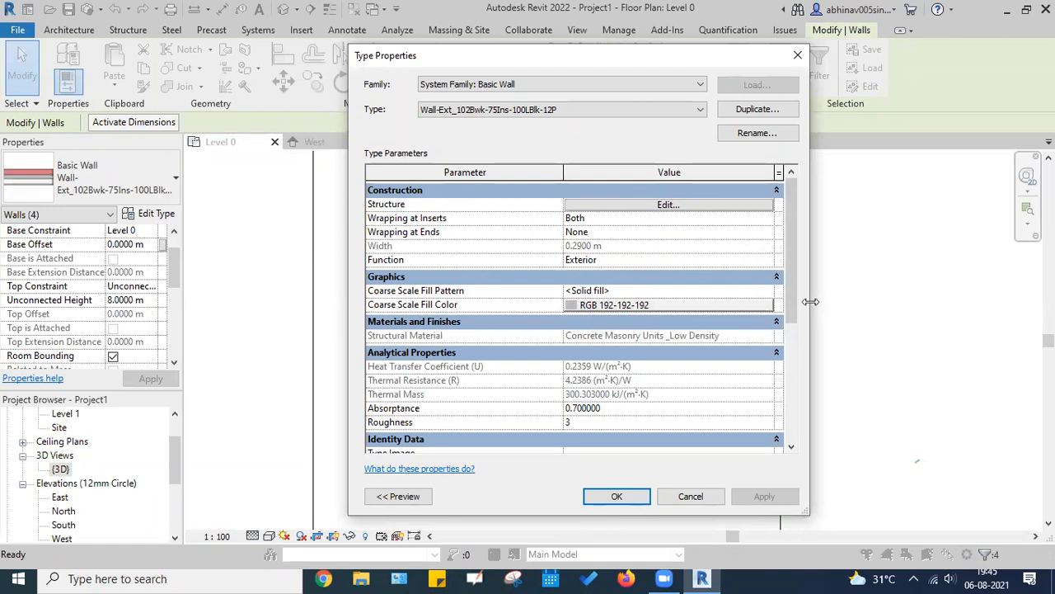
left_click_drag(810, 302, 915, 303)
scroll(741, 314, "down", 2)
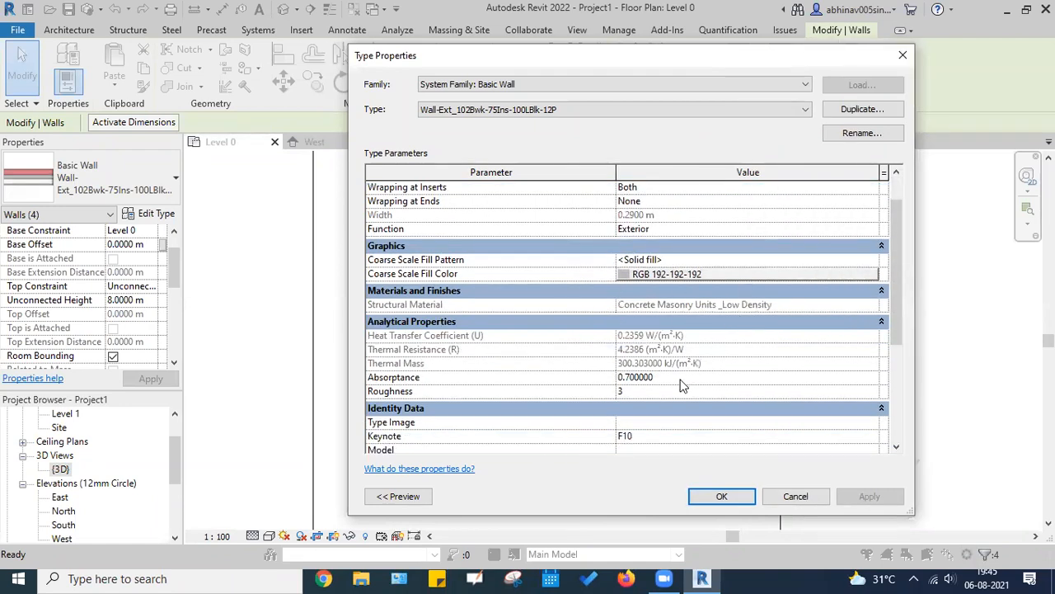
scroll(691, 388, "down", 3)
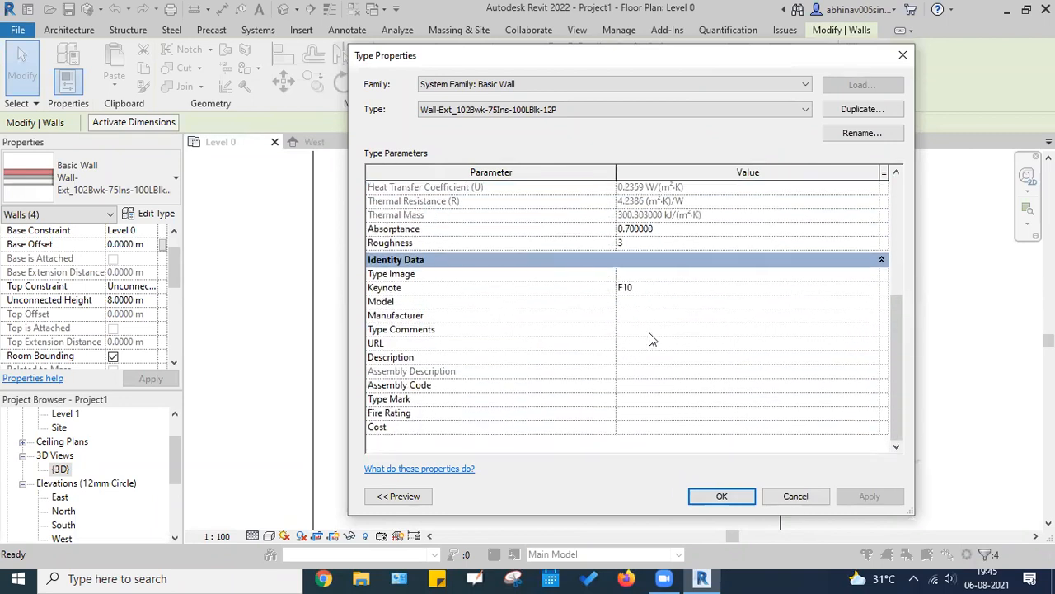
left_click(676, 414)
left_click(678, 428)
left_click(674, 343)
left_click(676, 317)
scroll(689, 295, "up", 5)
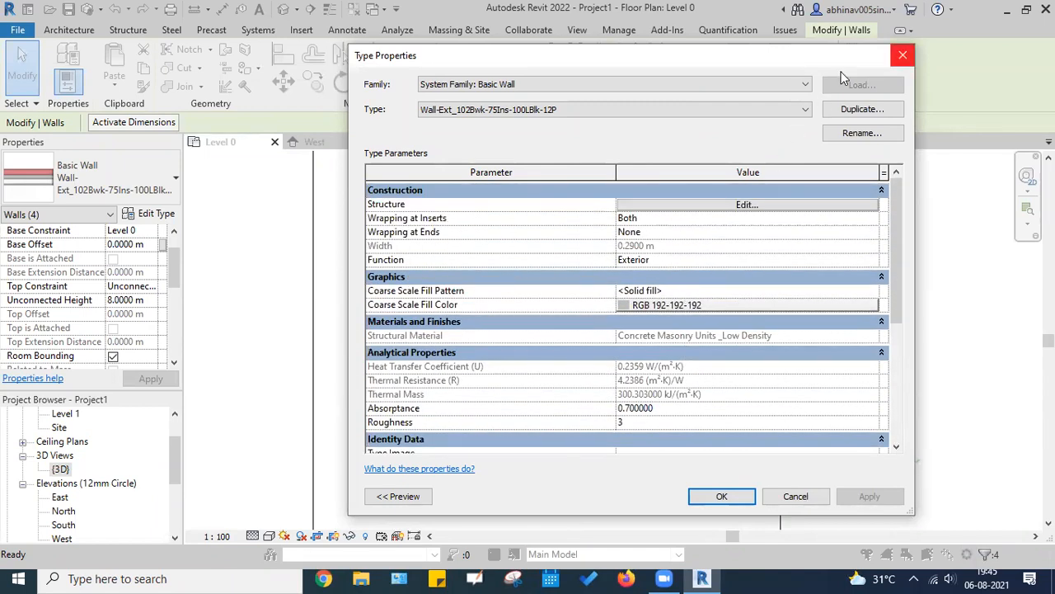
left_click(903, 55)
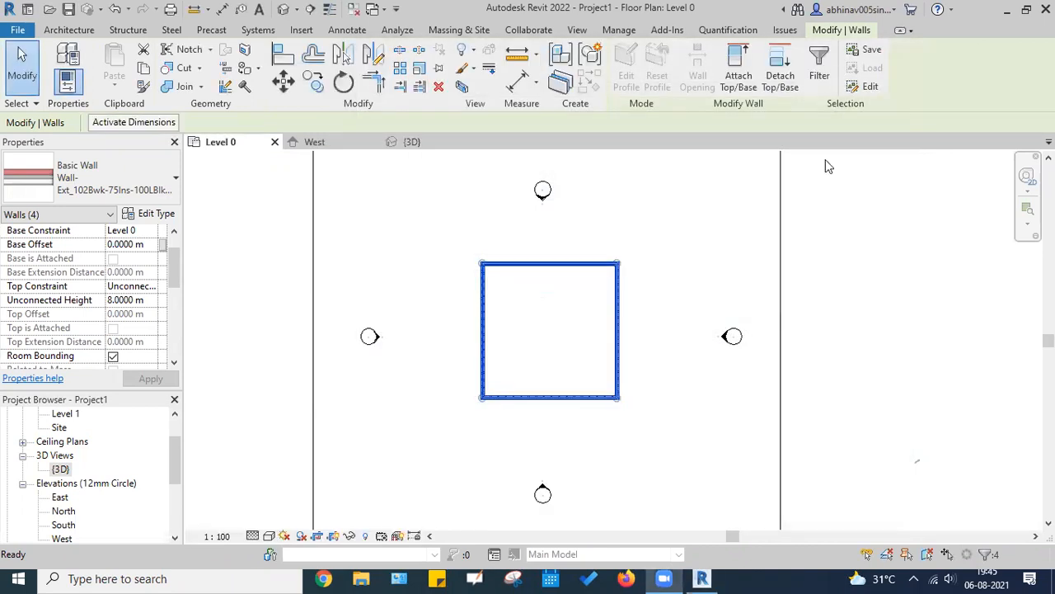
Step: Review the walls' instance constraints and compare the wall height with Level 0 and Level 1 in the West elevation
scroll(64, 303, "up", 1)
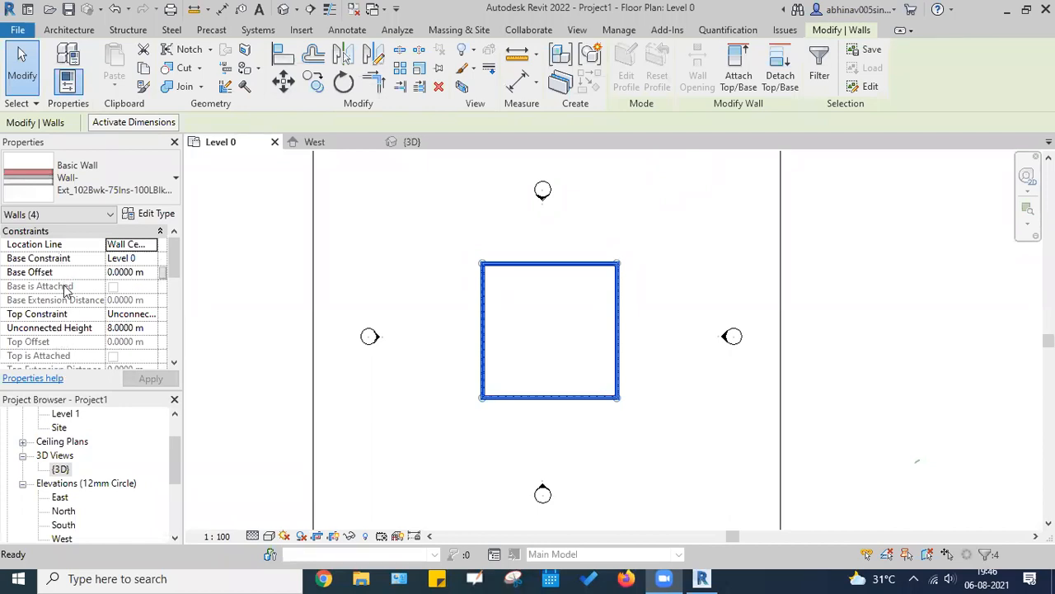
scroll(64, 290, "down", 3)
scroll(64, 317, "up", 3)
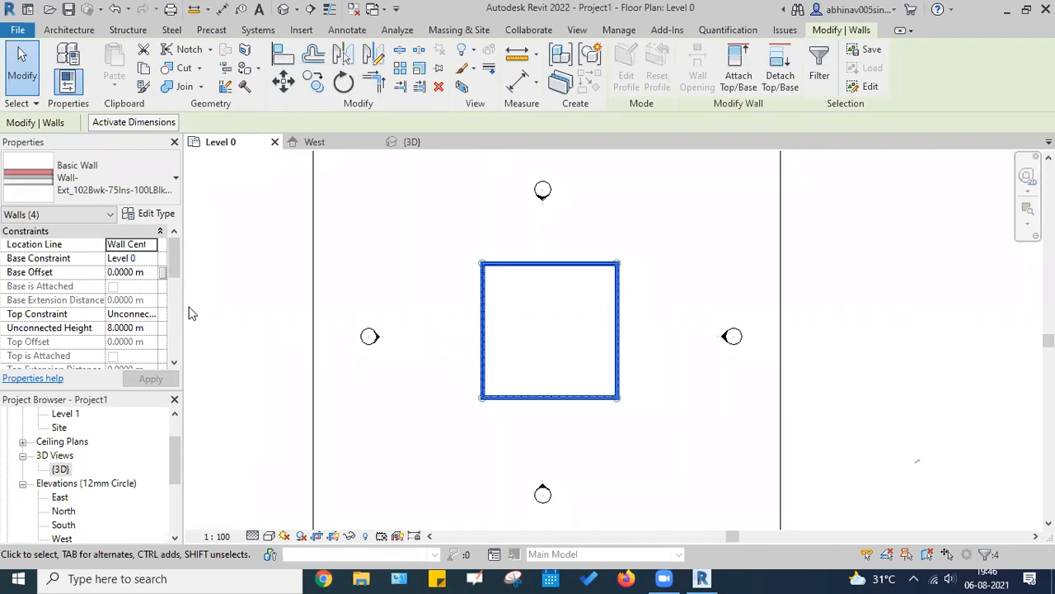
left_click(309, 138)
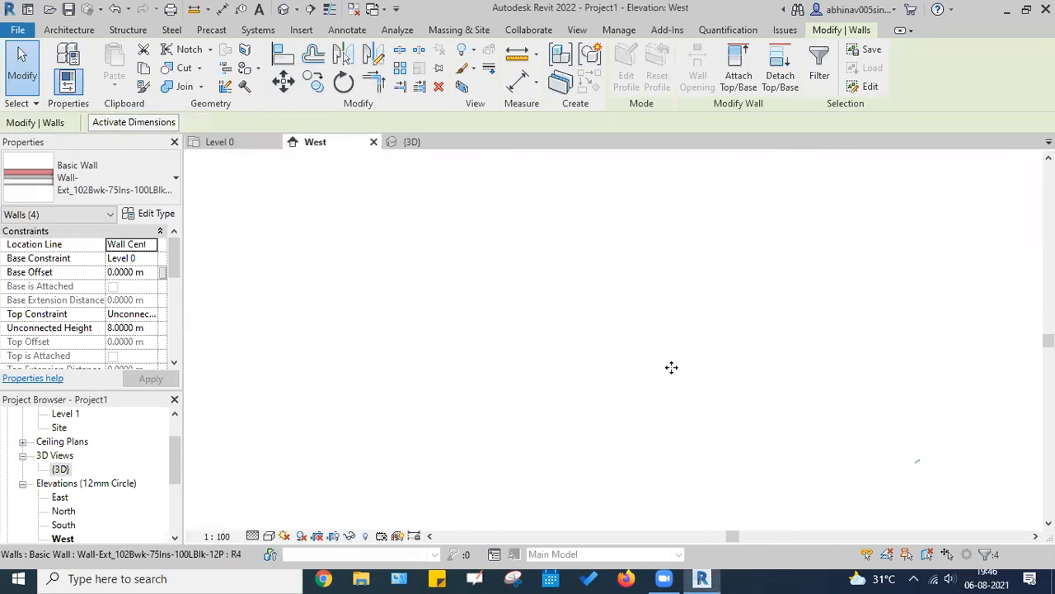
key("Escape")
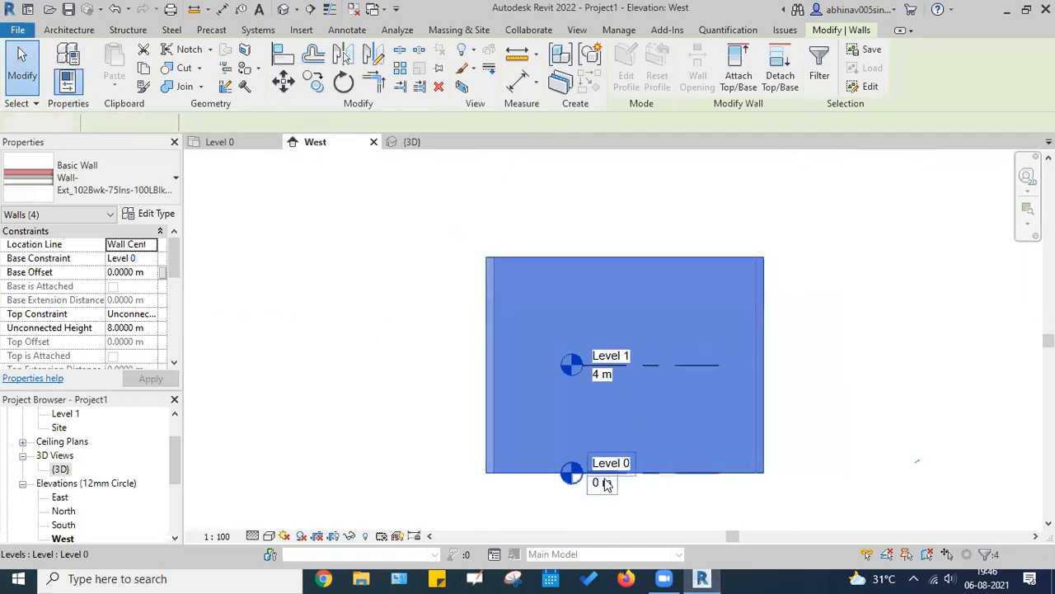
key("ctrl")
key("ctrl")
key("ctrl")
key("ctrl")
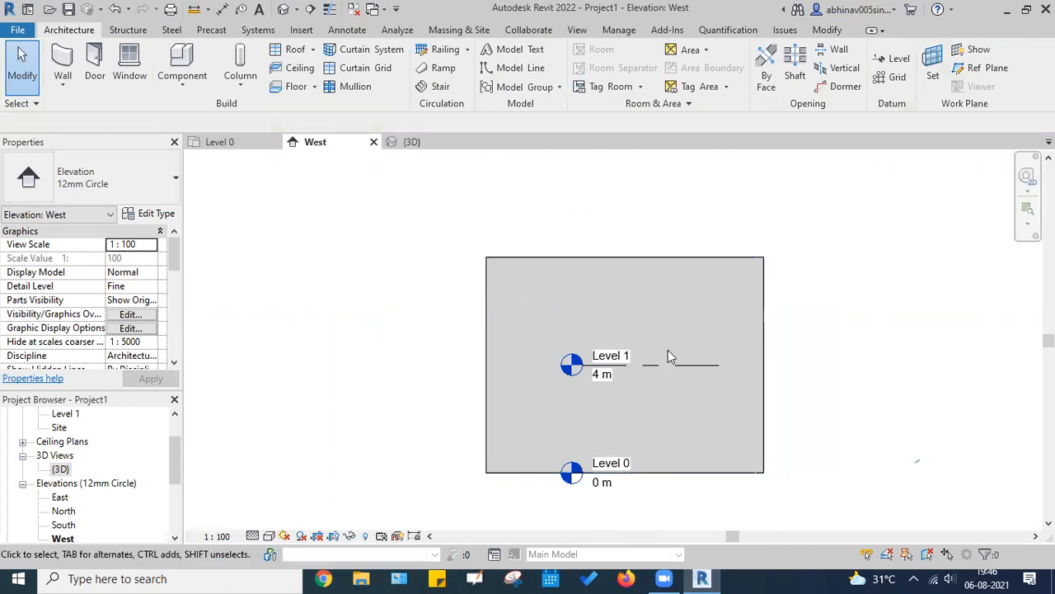
key("ctrl")
key("ctrl")
Step: In the Level 0 floor plan, widen the Properties palette and select all four walls
left_click(216, 142)
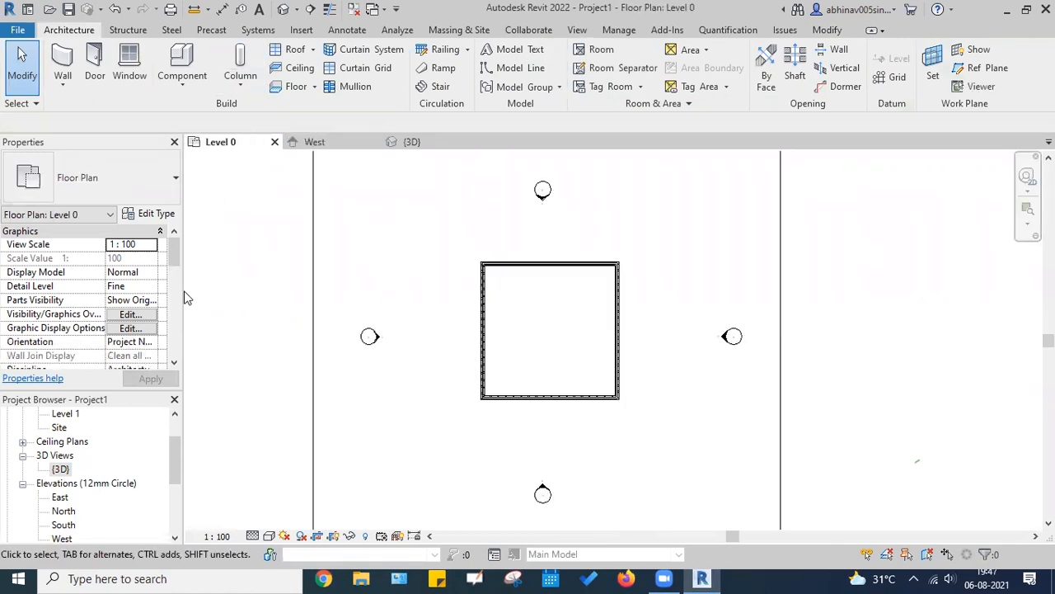
left_click_drag(184, 295, 248, 295)
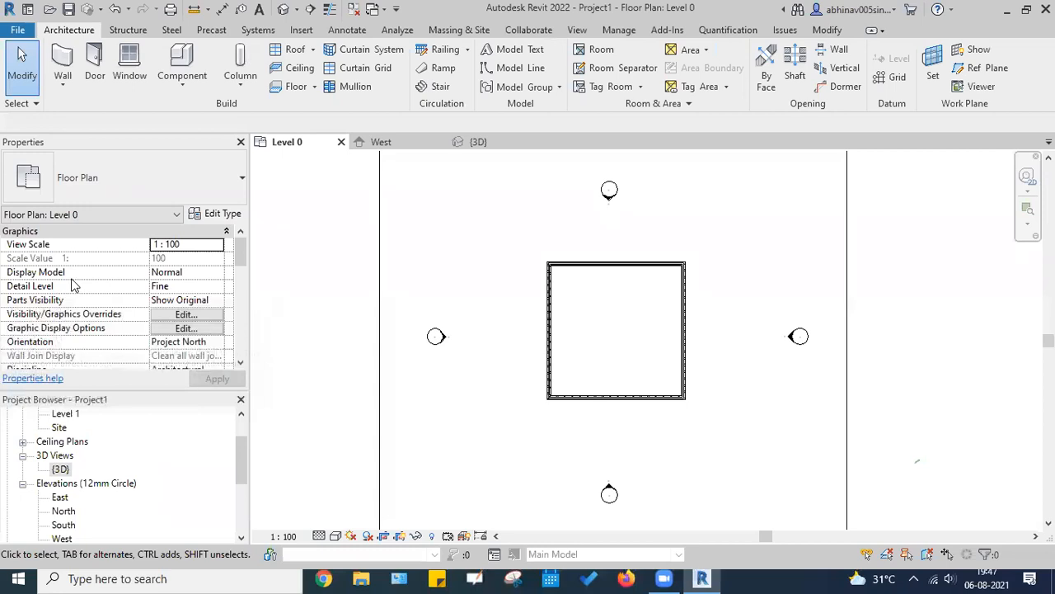
left_click_drag(731, 423, 498, 235)
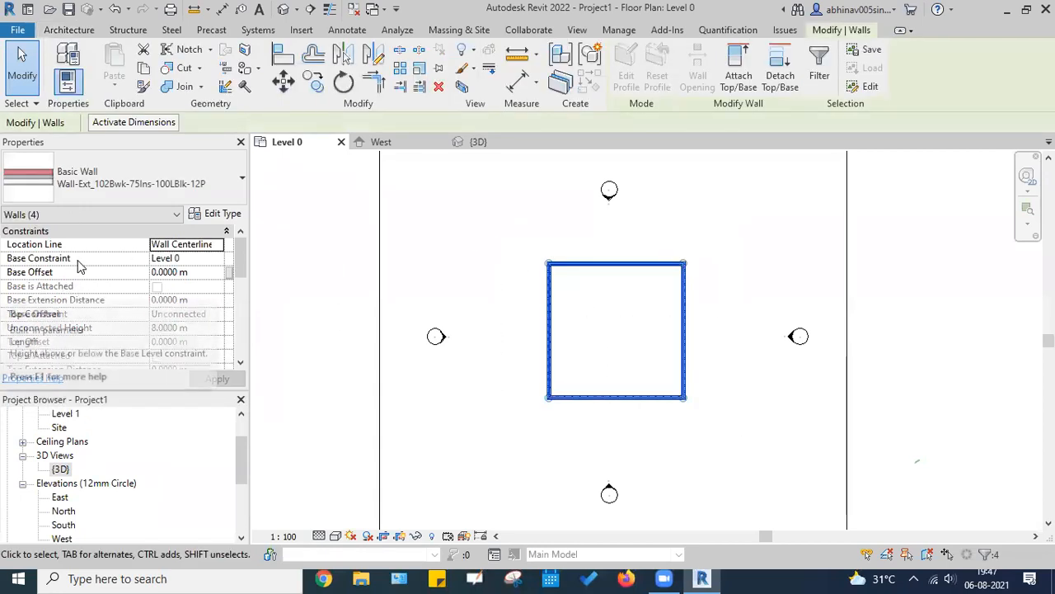
Step: Check the walls' base constraint against Level 0 in the West elevation and return to the Level 0 plan
left_click(189, 260)
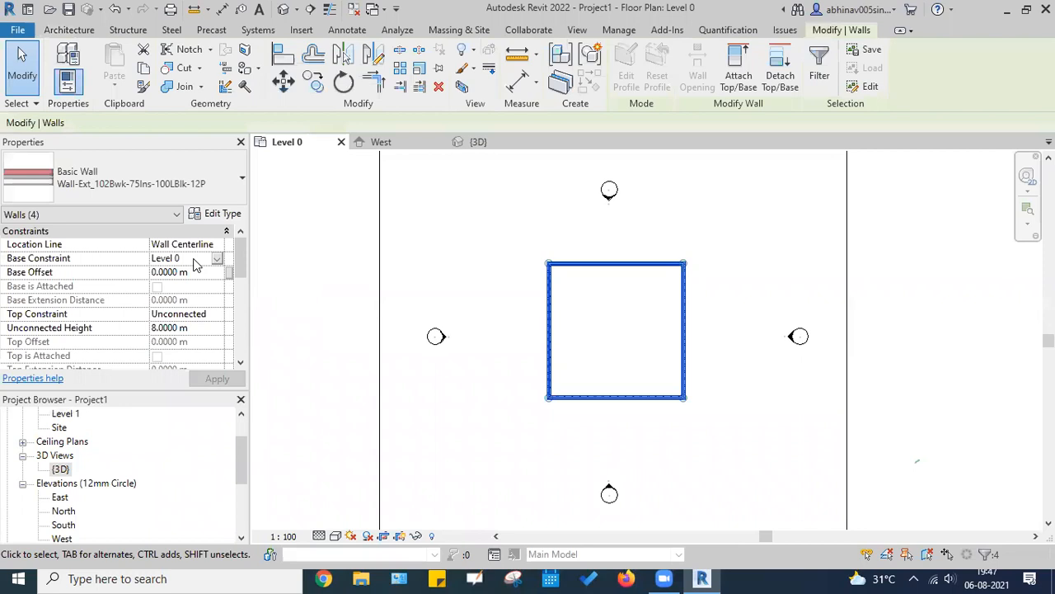
left_click(401, 141)
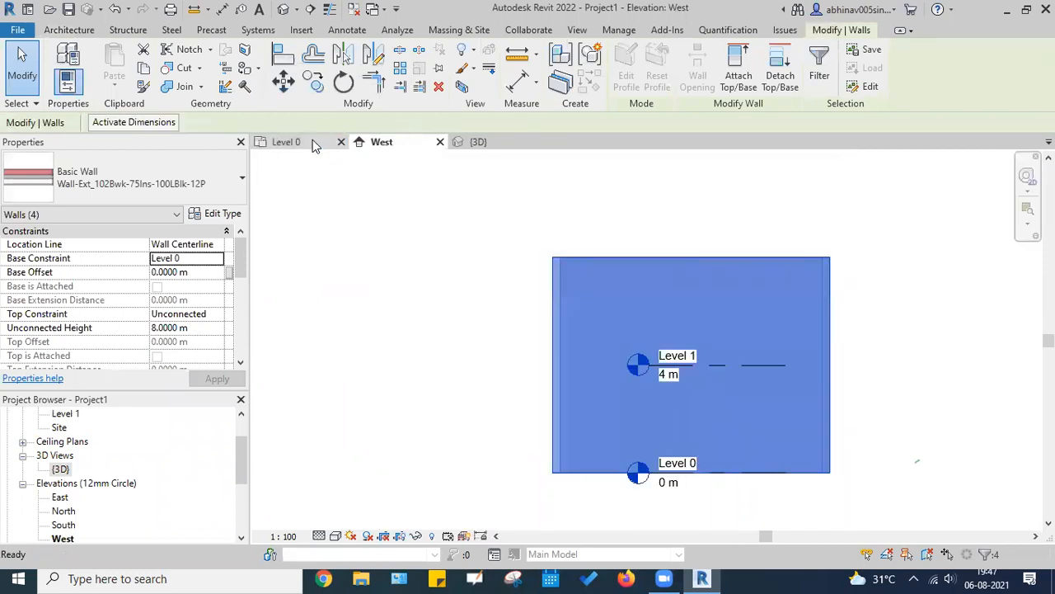
left_click(313, 143)
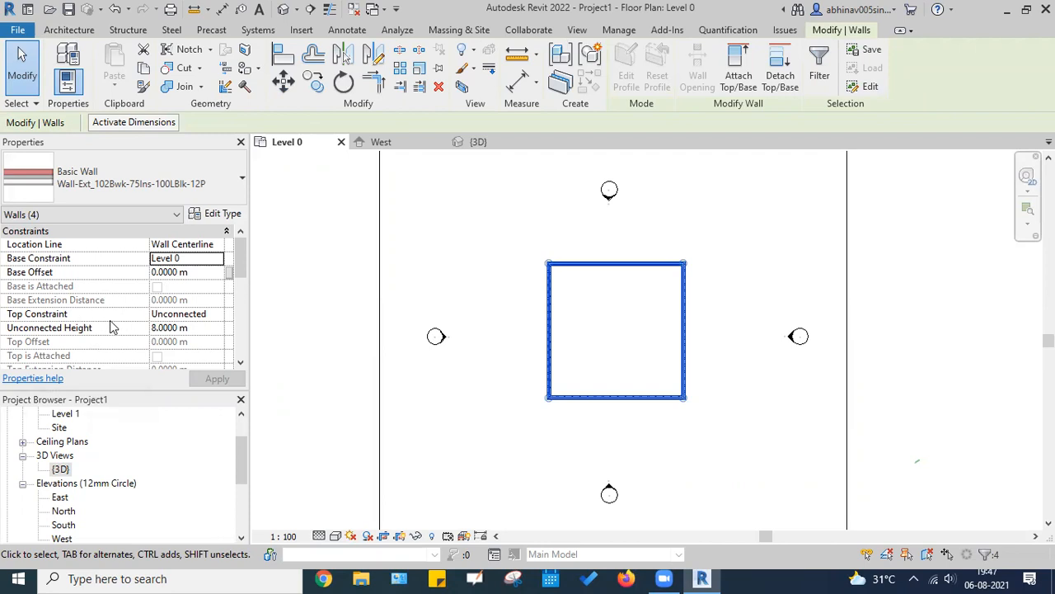
Step: Set the top constraint of the four selected walls to Up to level: Level 1
left_click(202, 314)
left_click(216, 314)
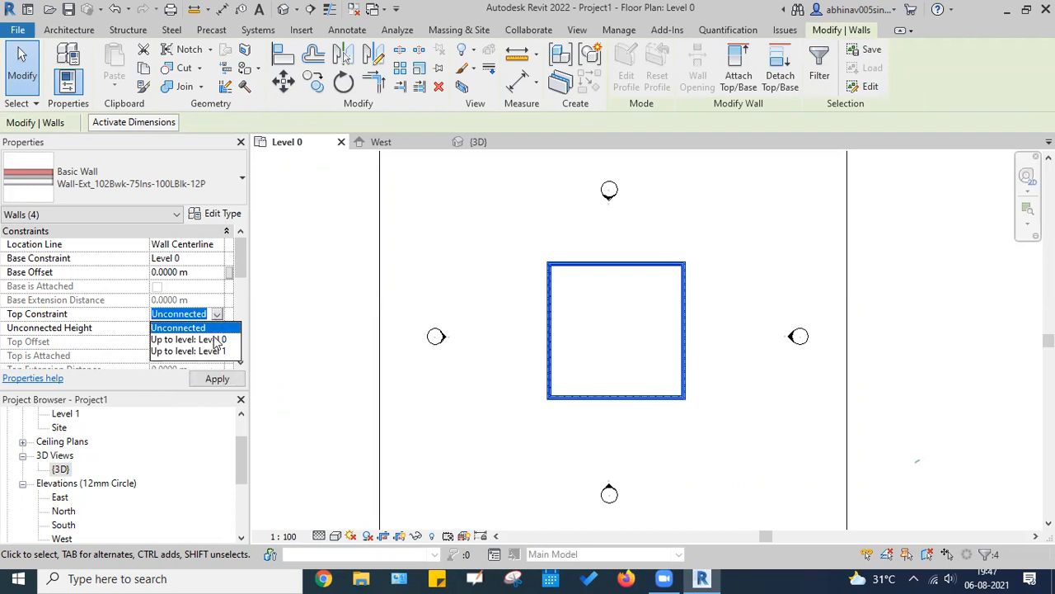
left_click(215, 351)
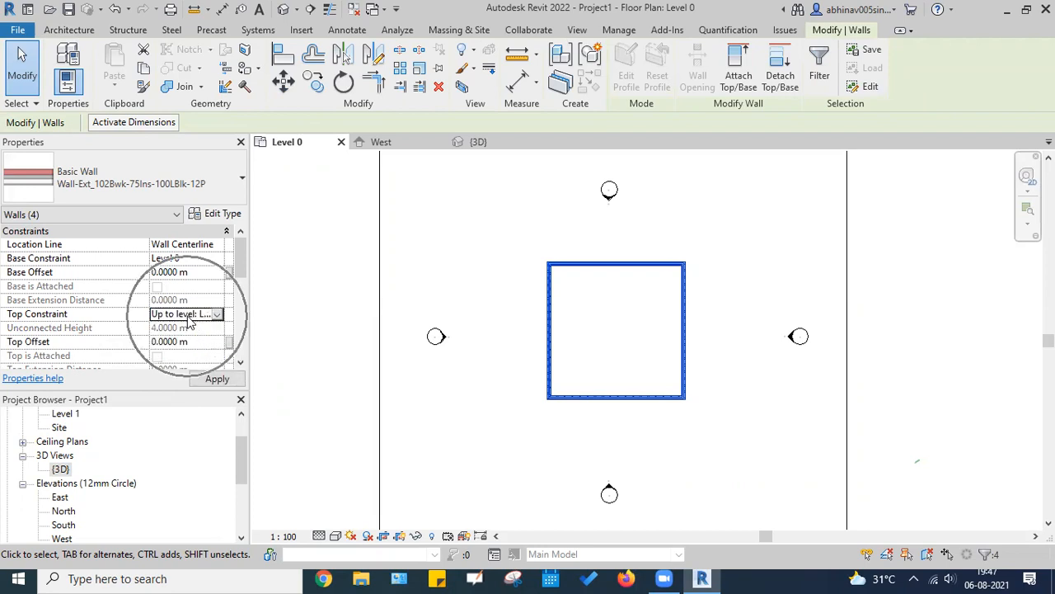
left_click(185, 320)
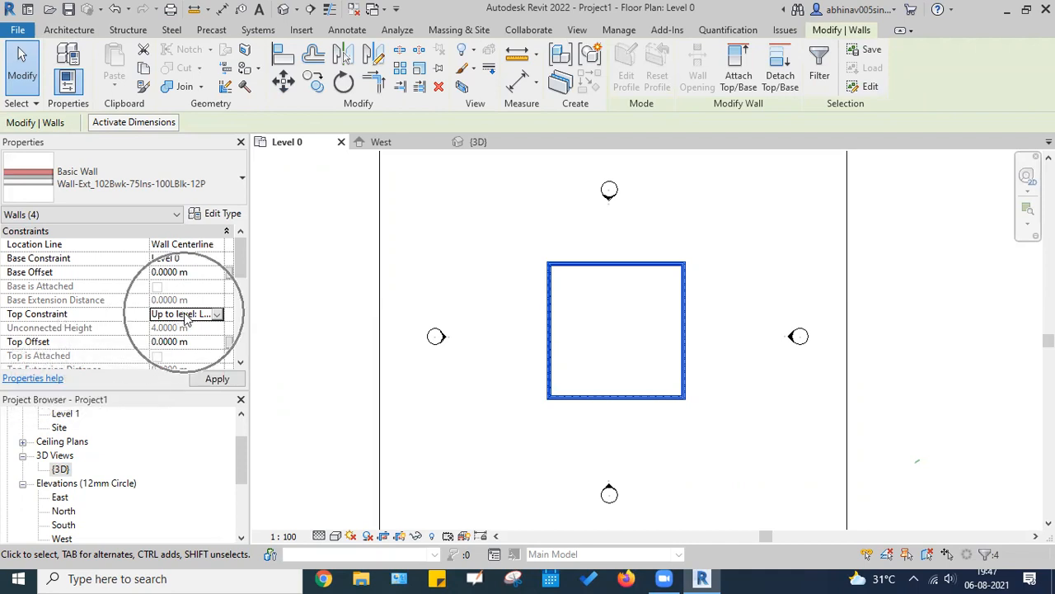
Step: Check the top of the walls against Level 1 in the West elevation
left_click(379, 141)
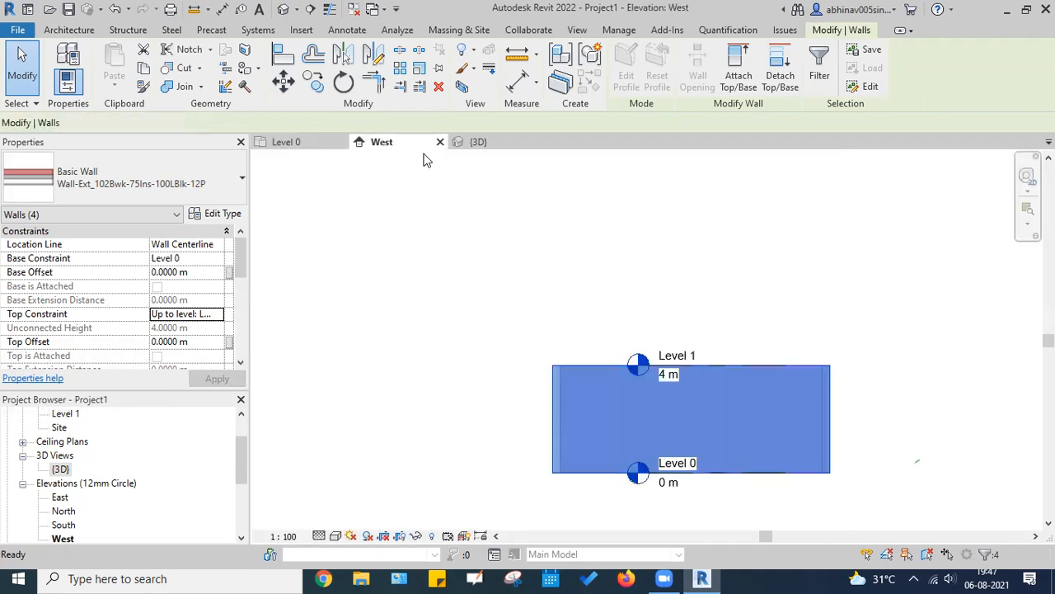
left_click(691, 383)
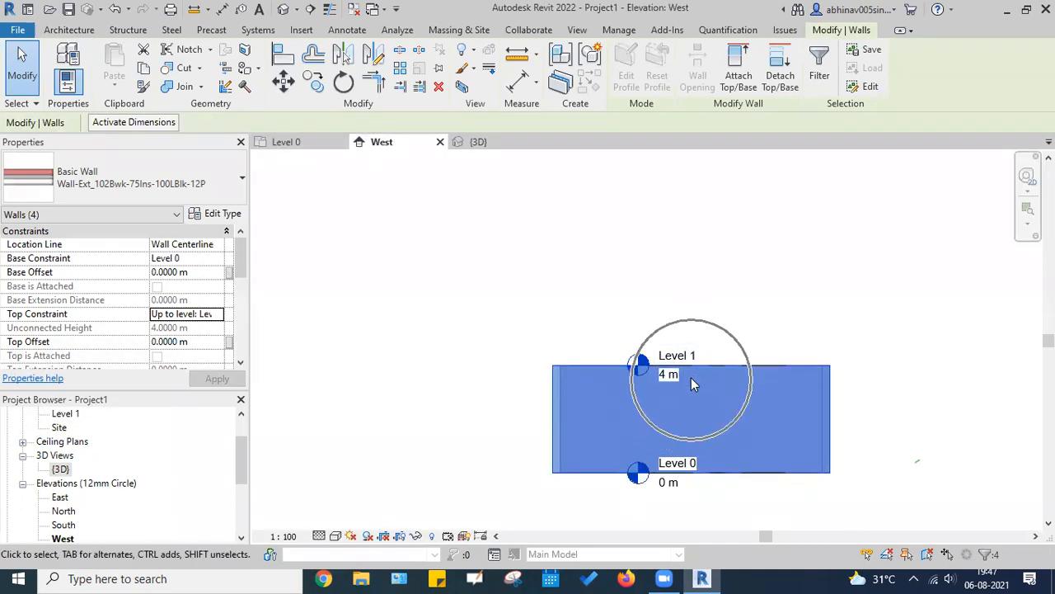
left_click(686, 372)
left_click(686, 371)
key("ctrl")
key("ctrl")
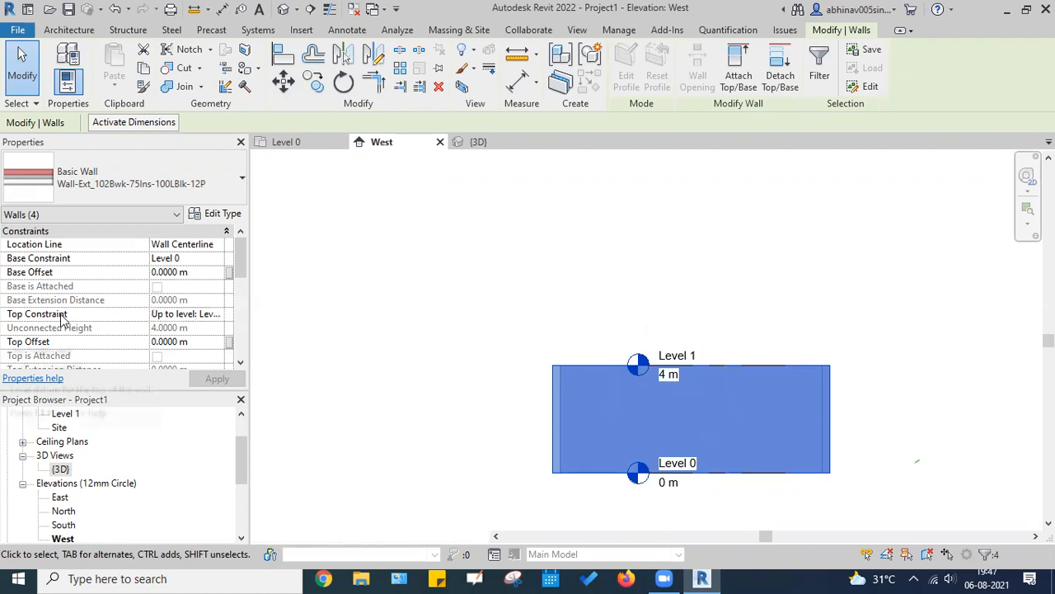
Step: Set the top constraint of the four selected walls to Unconnected and clear the selection
left_click(215, 314)
left_click(194, 329)
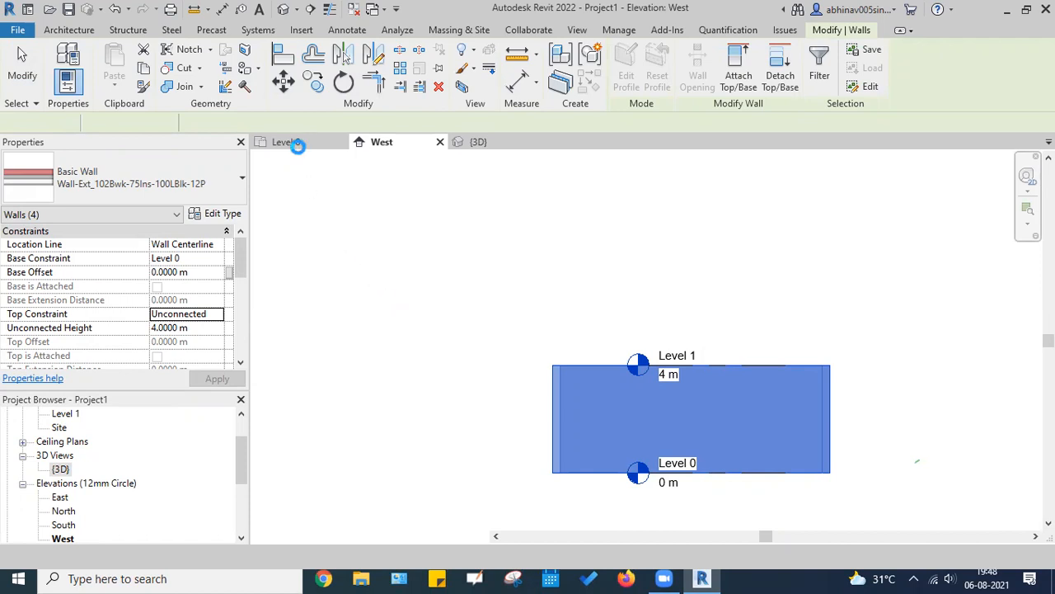
key("Escape")
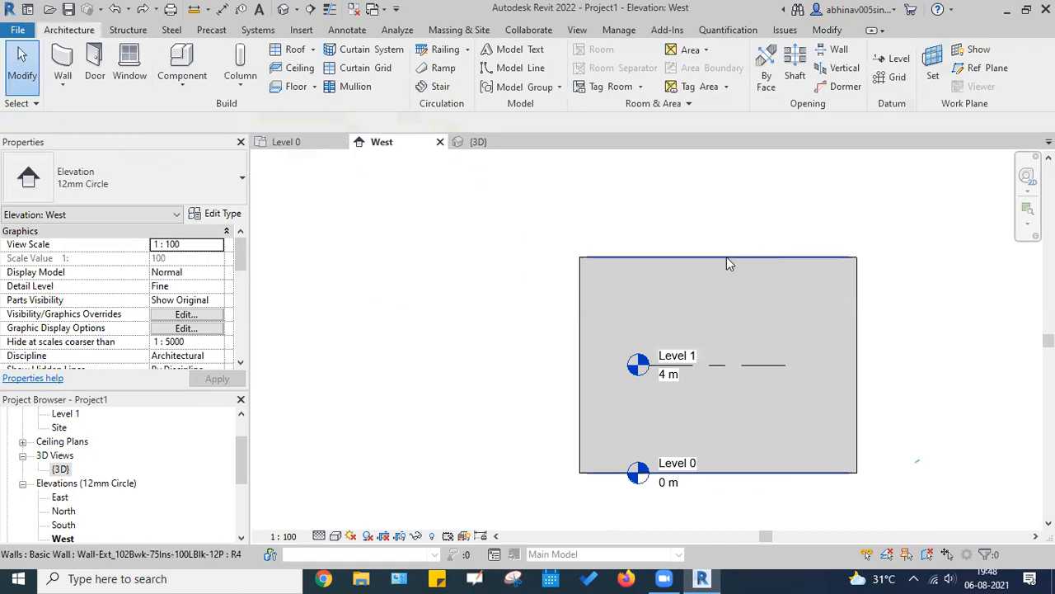
Step: Select all four walls in the Level 0 floor plan and set their Unconnected Height to 3 m
left_click(289, 142)
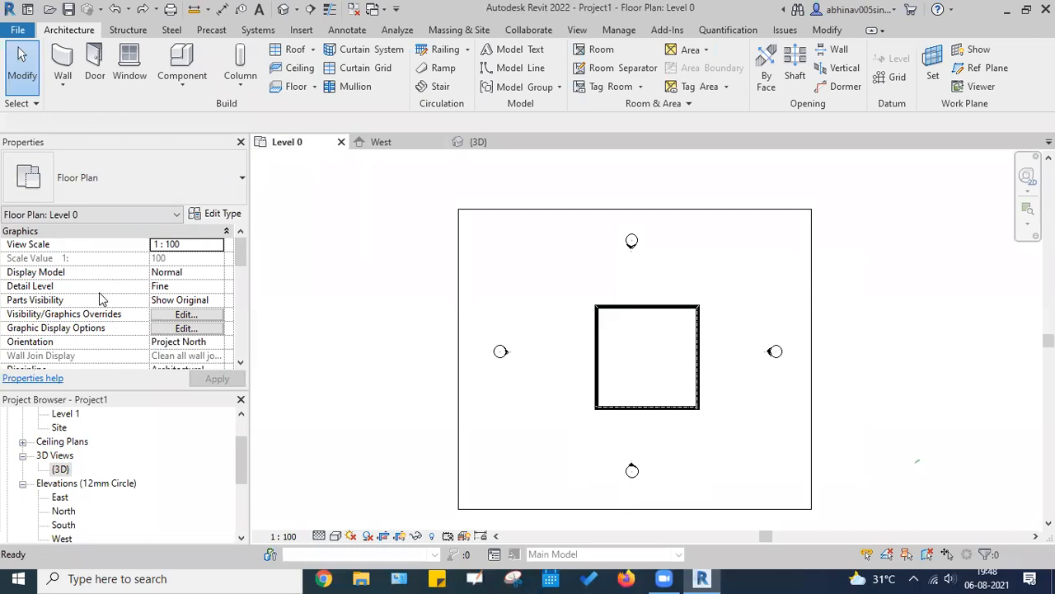
left_click_drag(725, 422, 574, 286)
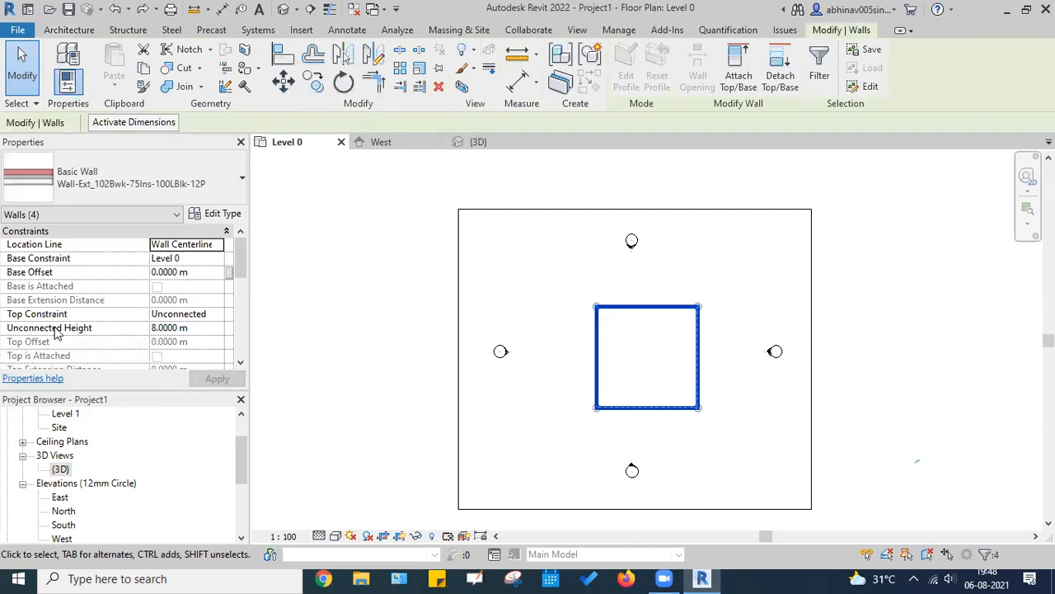
key("ctrl")
key("ctrl")
key("ctrl")
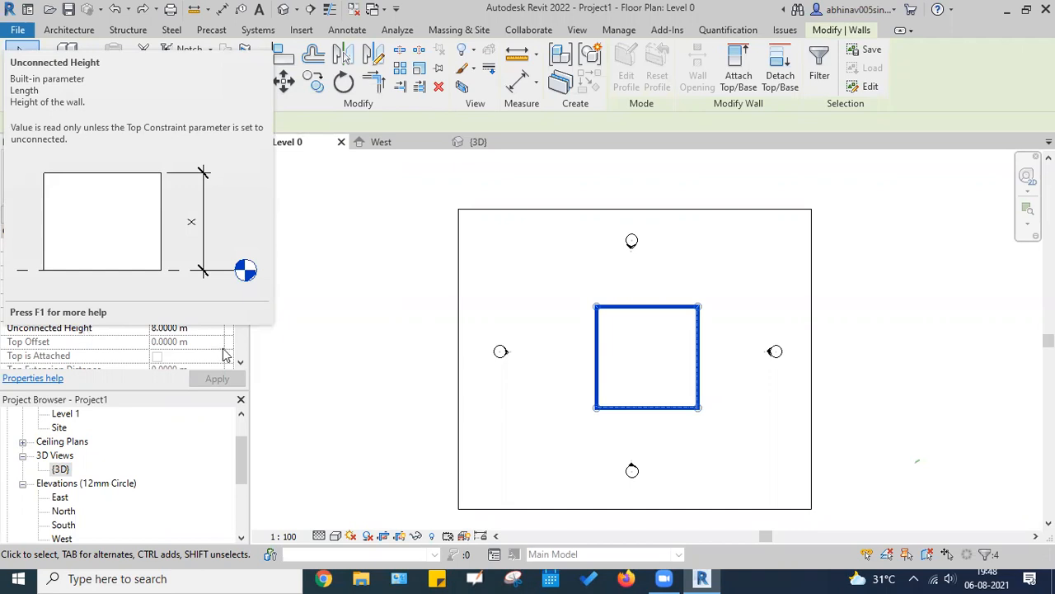
left_click(173, 318)
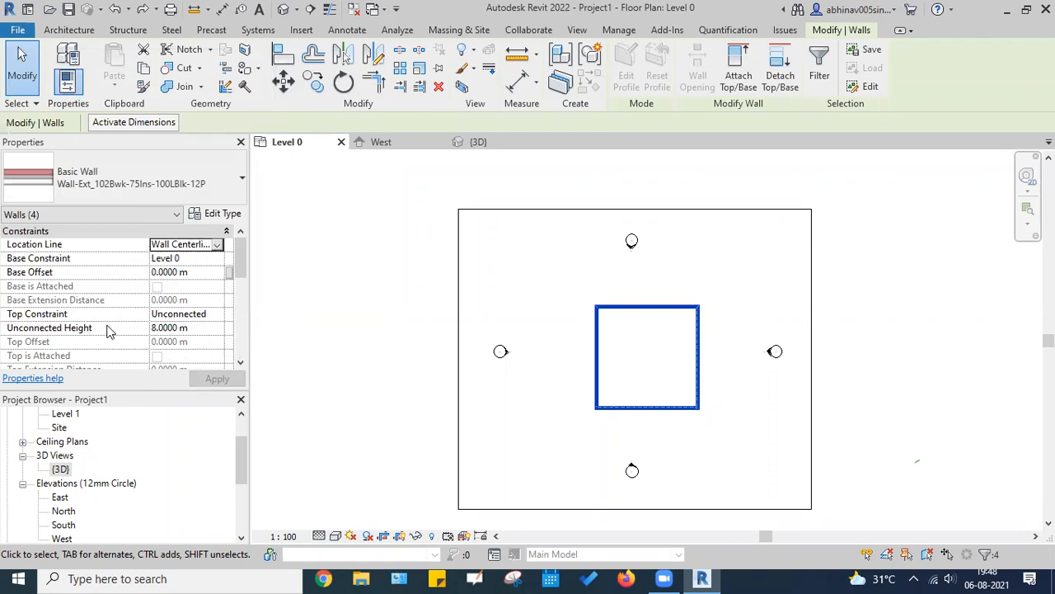
left_click(198, 328)
left_click_drag(198, 328, 103, 330)
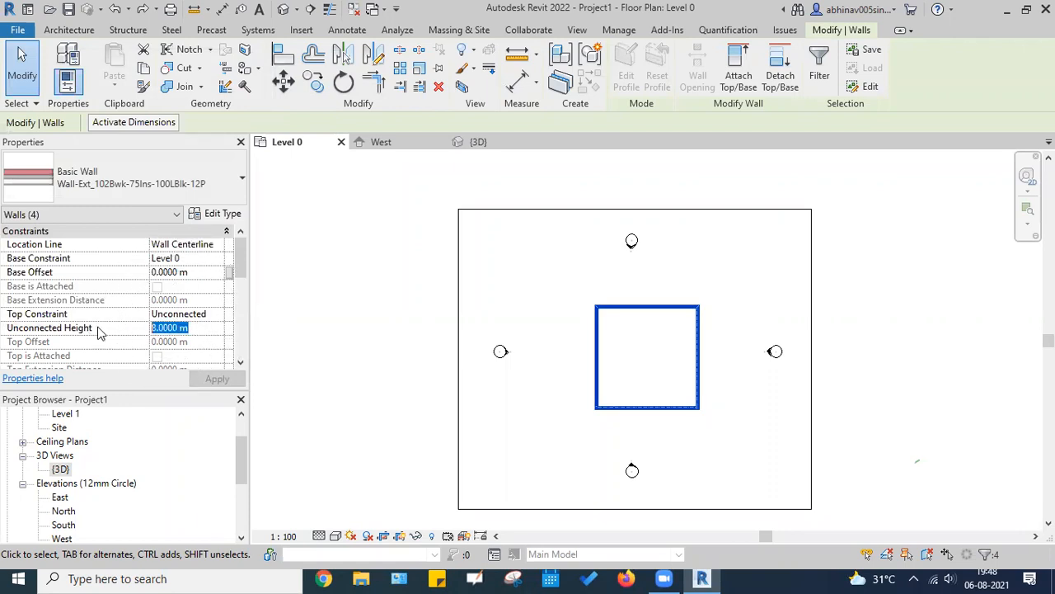
type("8")
key("Return")
type("3")
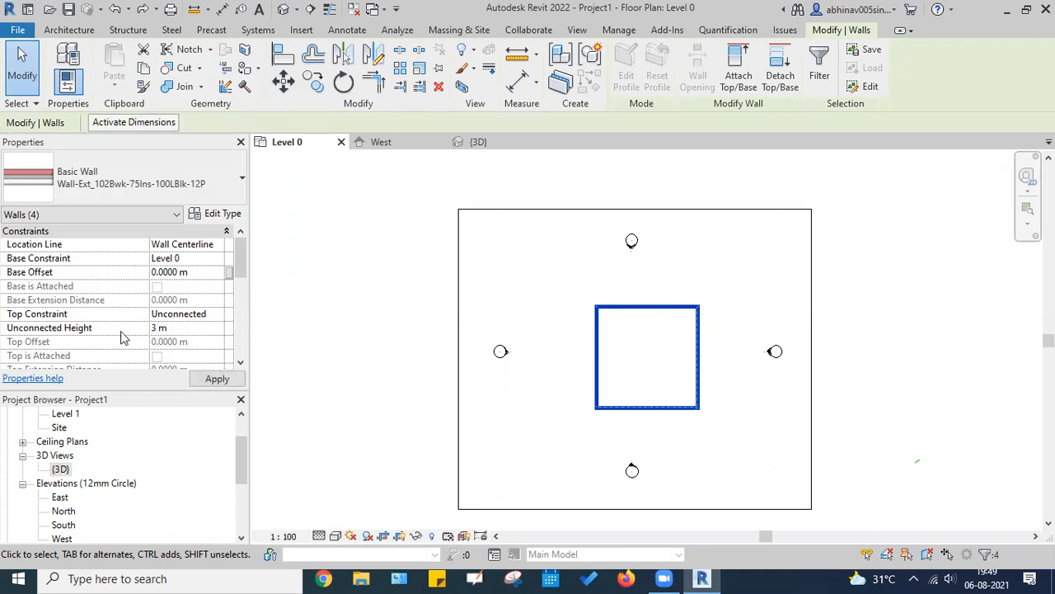
left_click(218, 379)
key("m")
key("v")
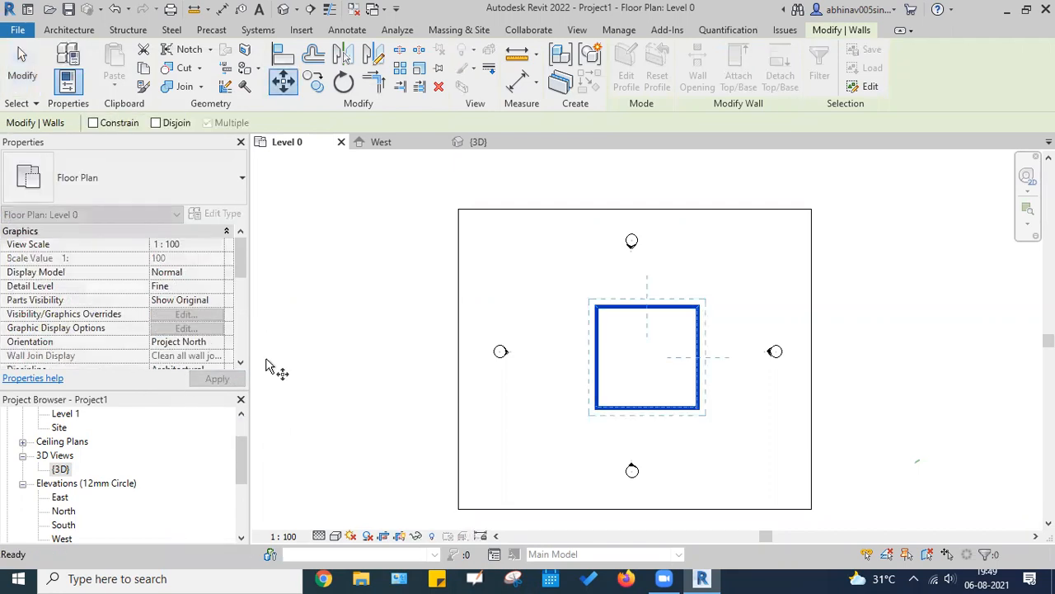
key("Escape")
key("Escape")
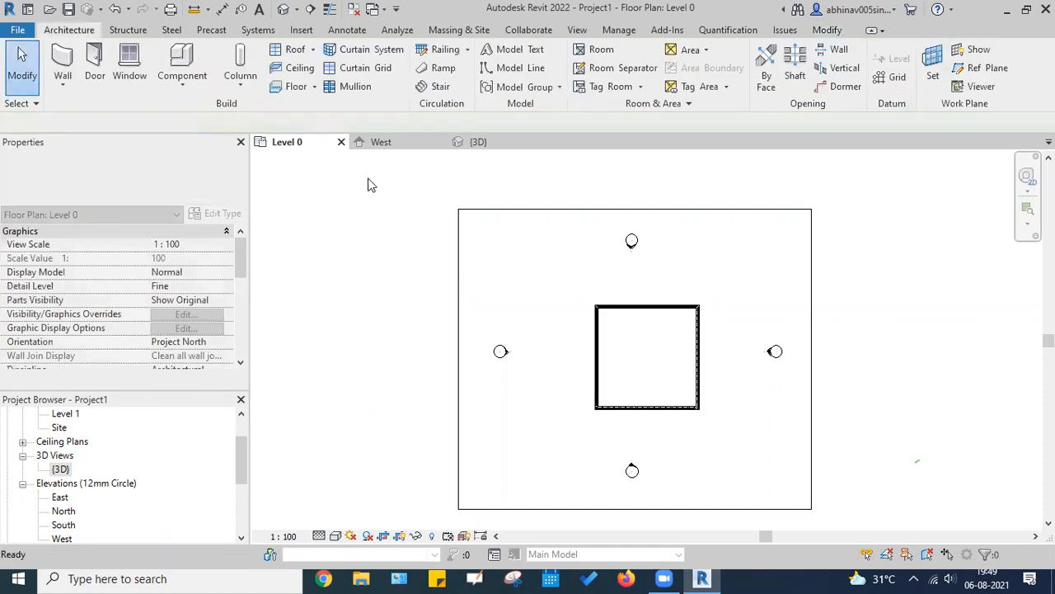
Step: Compare the top of the walls with Level 1 in the West elevation
left_click(386, 146)
middle_click_drag(730, 418, 519, 375)
scroll(519, 375, "up", 2)
scroll(517, 375, "up", 1)
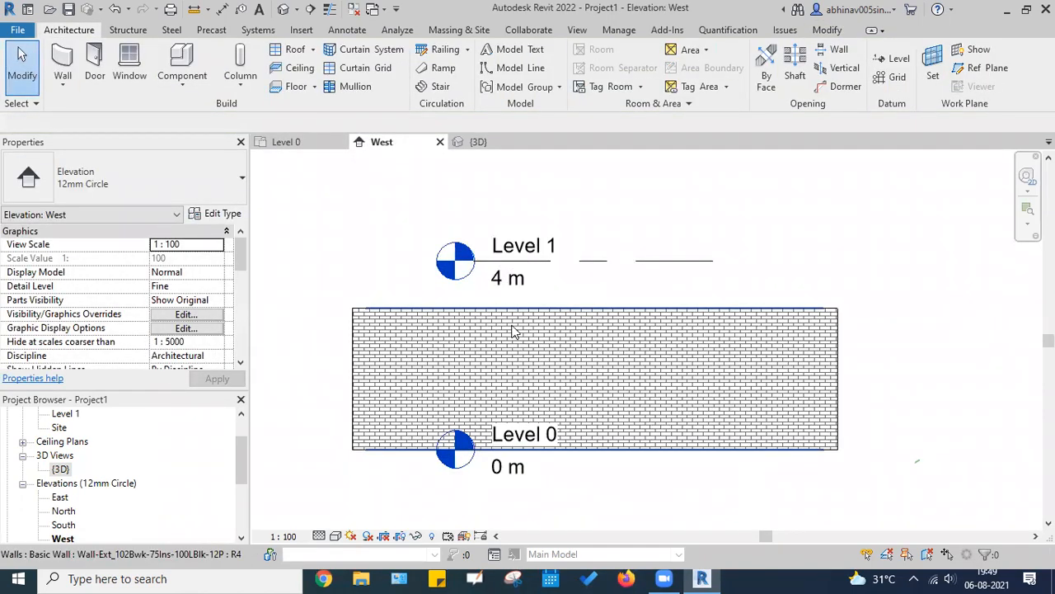
scroll(599, 389, "up", 1)
scroll(541, 371, "down", 3)
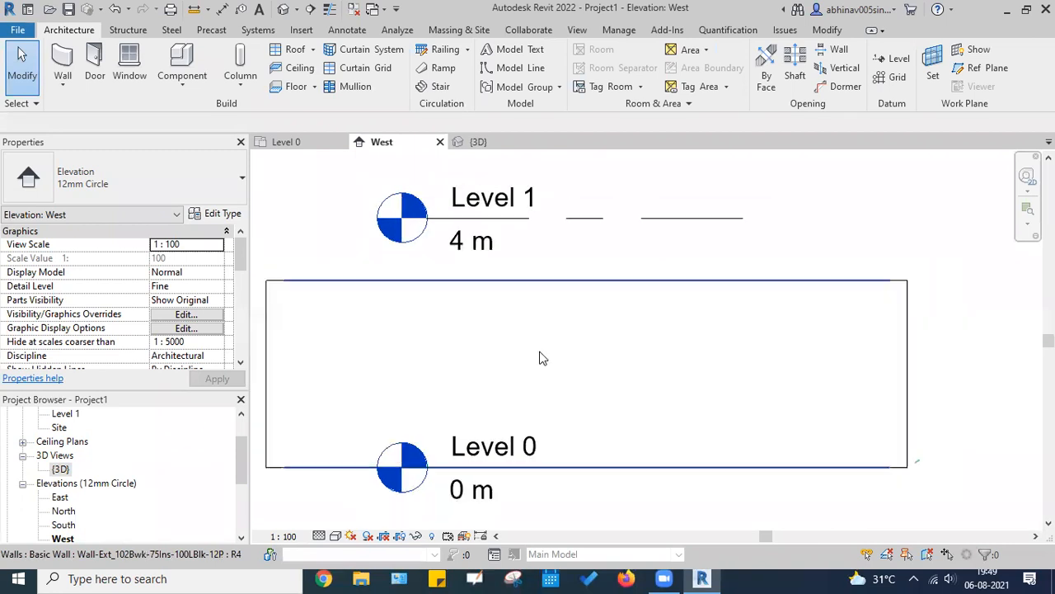
middle_click_drag(786, 319, 765, 295)
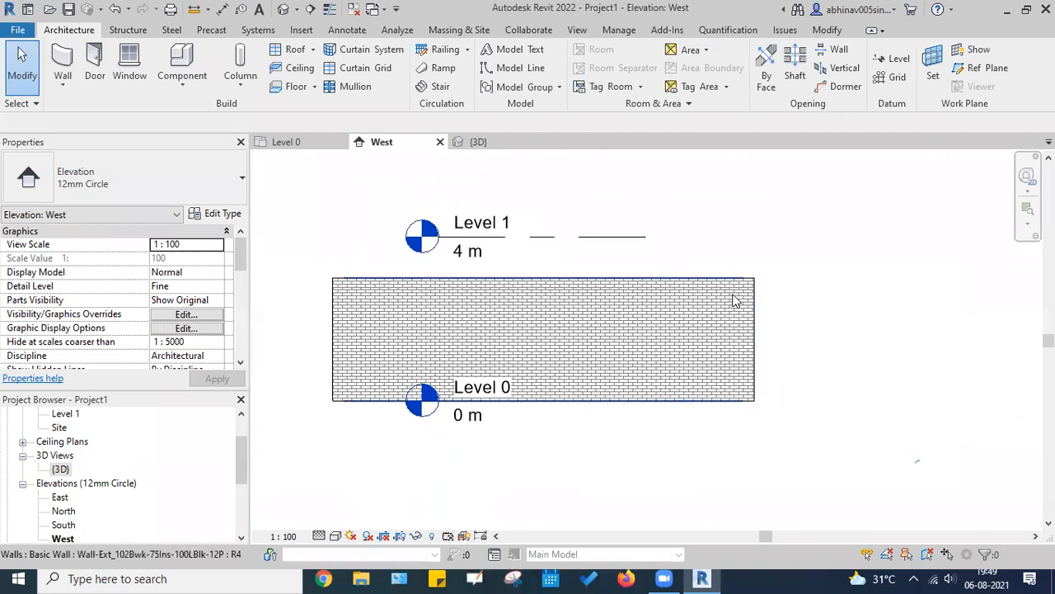
Step: Measure the wall's height along its right edge, from the bottom corner to the top corner
left_click(207, 10)
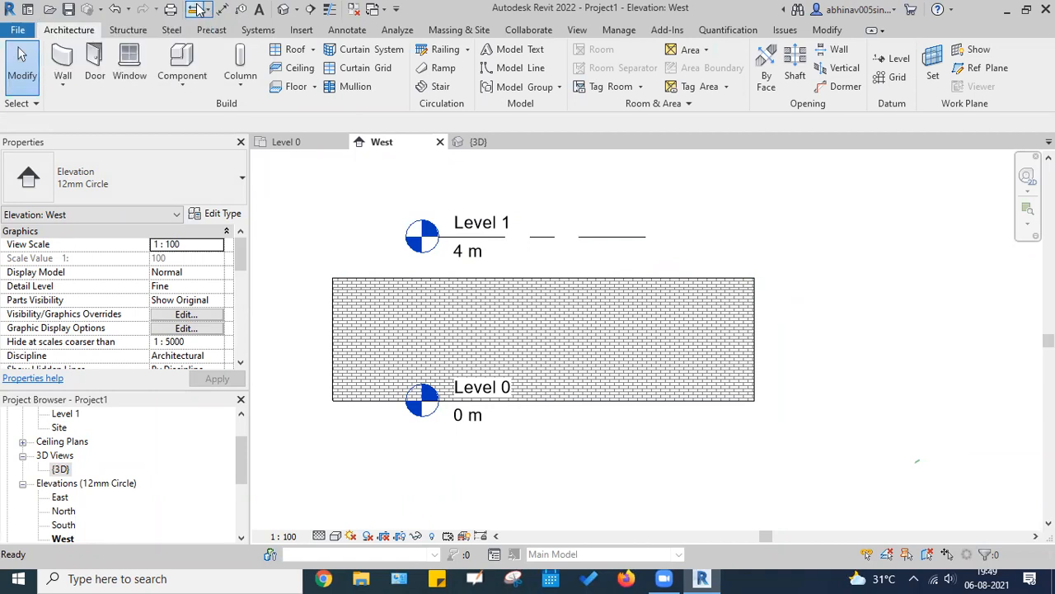
left_click(198, 9)
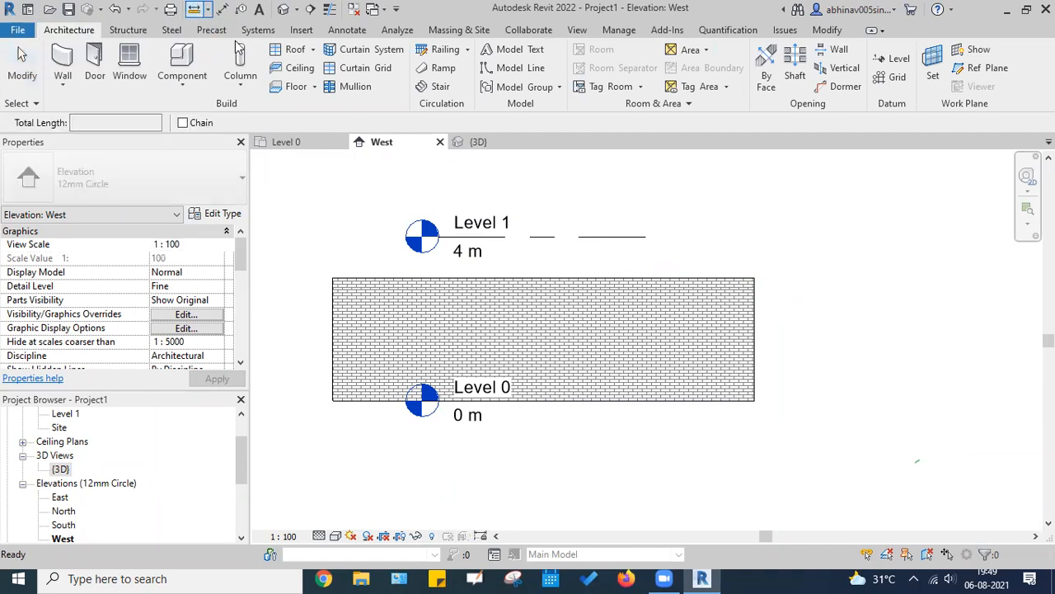
left_click(754, 401)
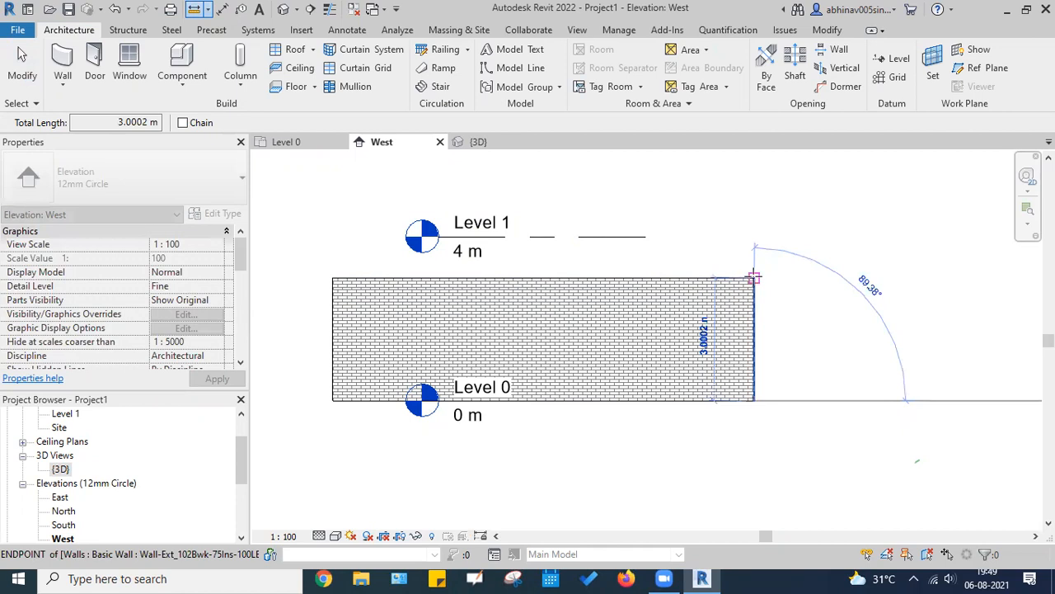
left_click(754, 278)
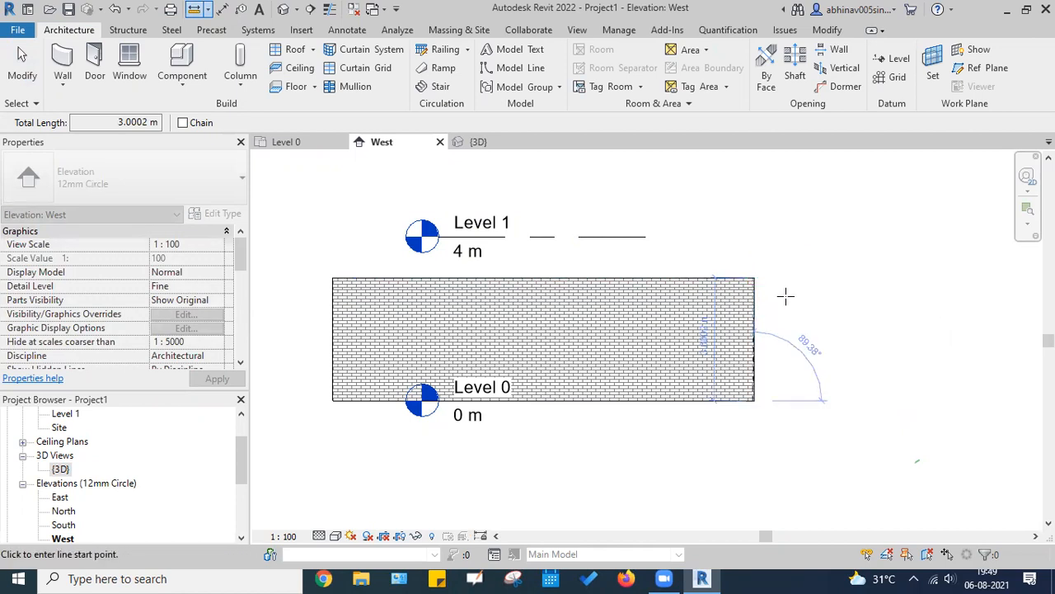
key("Escape")
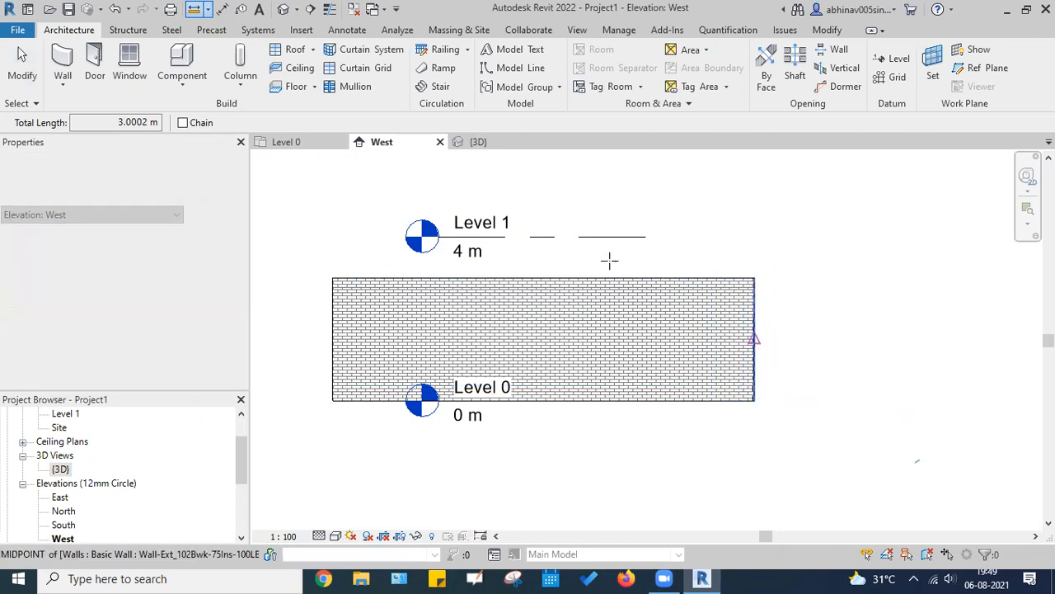
middle_click_drag(383, 237, 433, 248)
key("Escape")
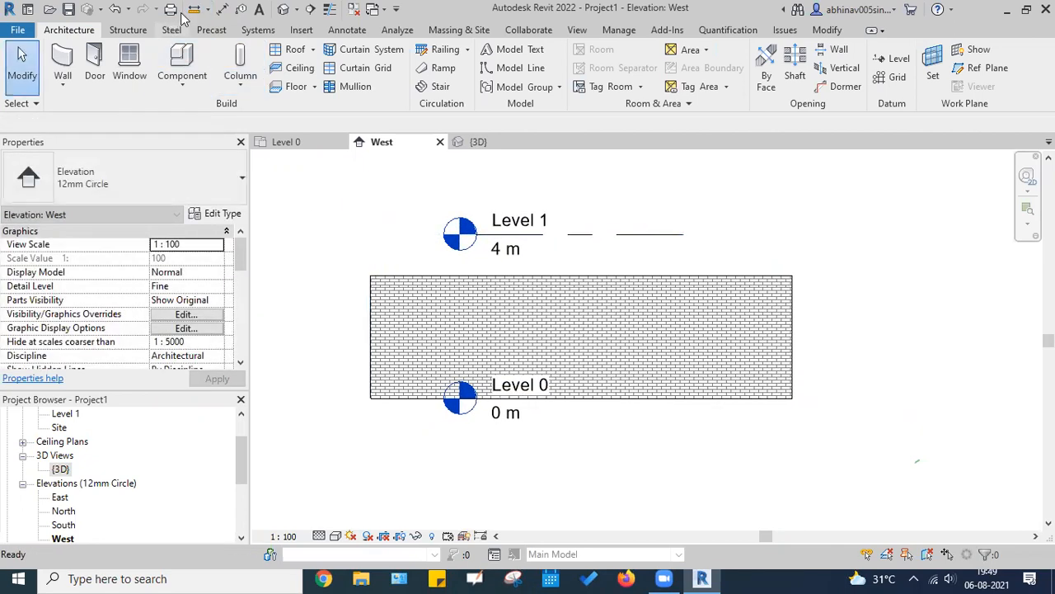
Step: Measure the wall's height along its left edge between the bottom and top corners
key("m")
key("e")
left_click(370, 398)
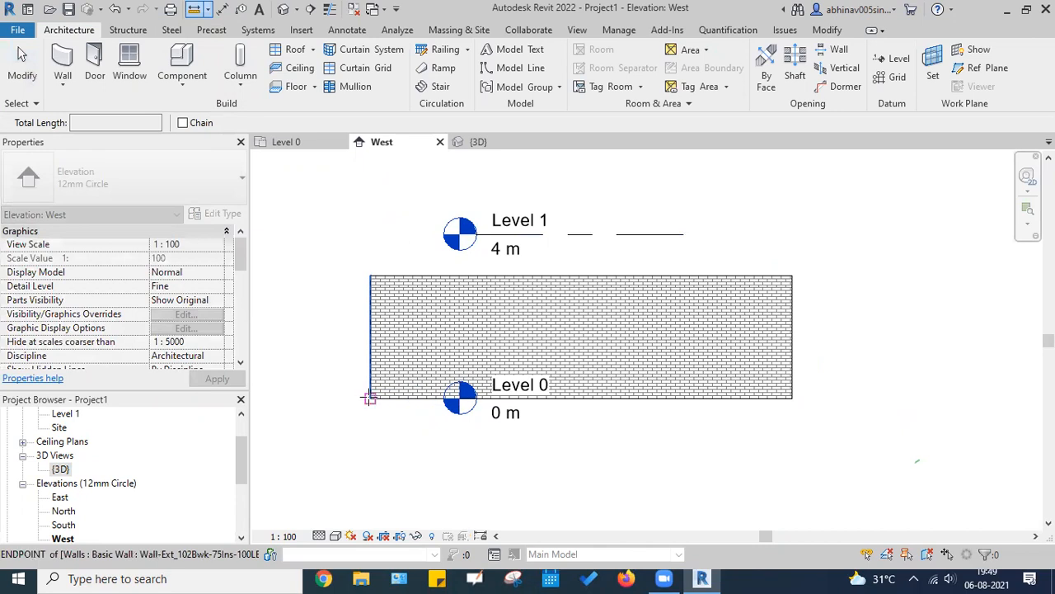
left_click(370, 275)
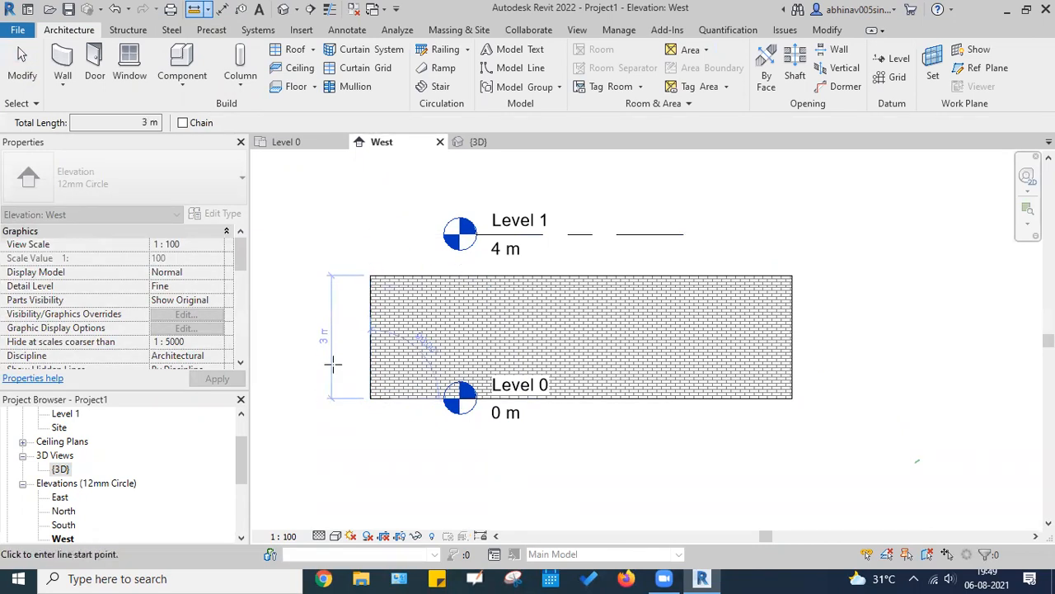
scroll(323, 356, "up", 2)
scroll(330, 353, "up", 5)
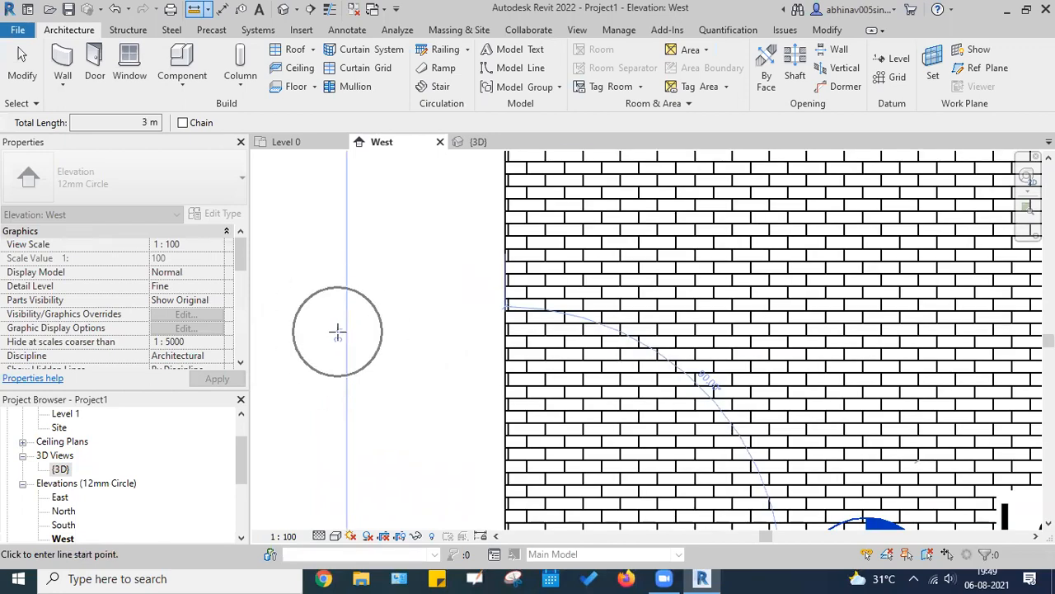
scroll(337, 330, "down", 5)
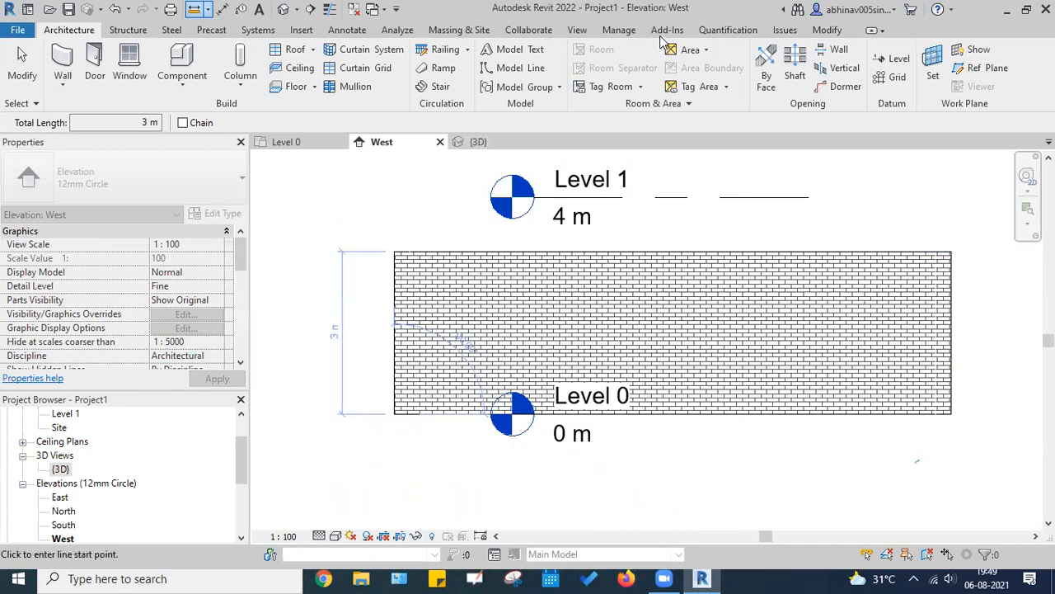
key("Escape")
key("Escape")
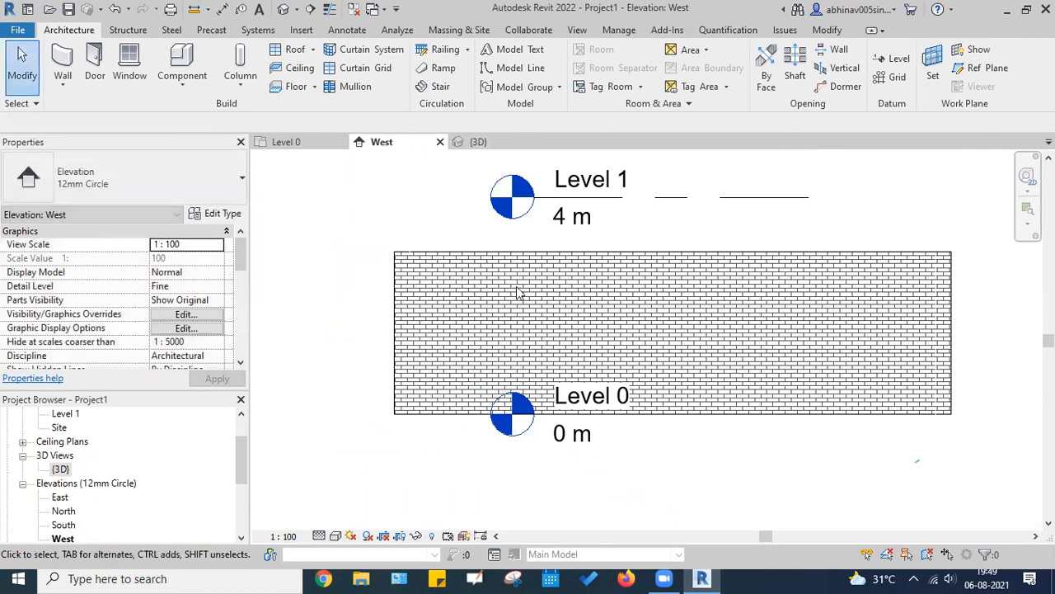
Step: Select the wall in the West elevation to check its Unconnected Height, and clear the selection
scroll(514, 294, "down", 1)
left_click(596, 278)
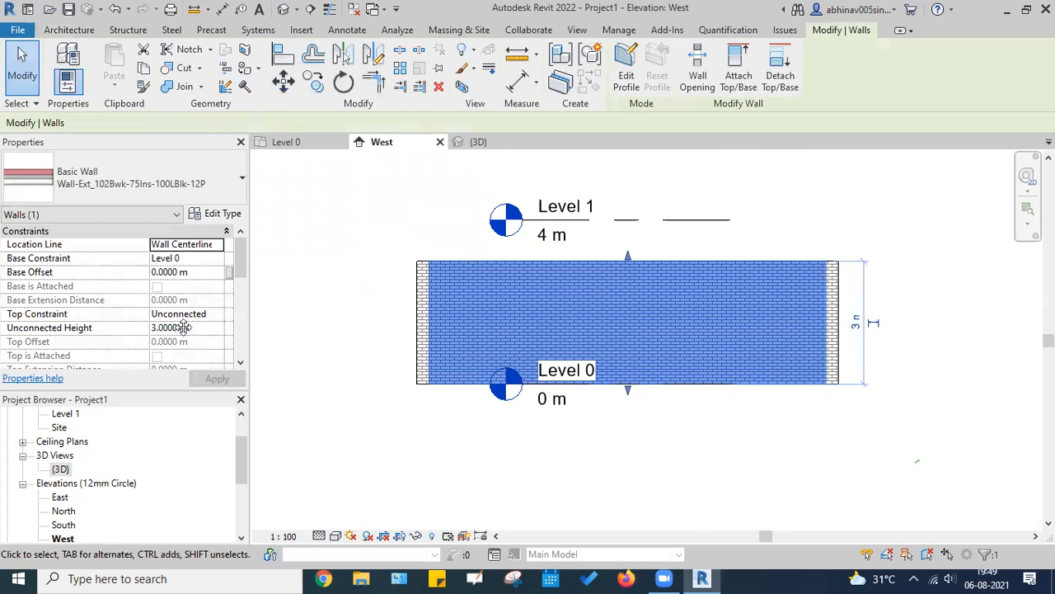
left_click(301, 155)
Step: Switch to the Level 0 floor plan and select all four walls to review their height constraints
left_click(280, 141)
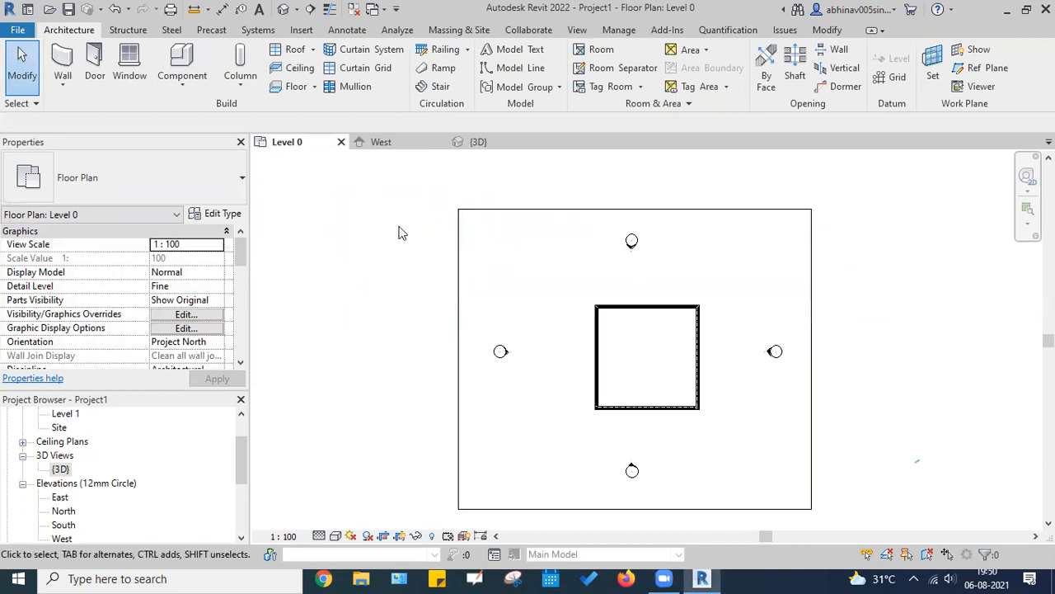
middle_click_drag(702, 296, 584, 279)
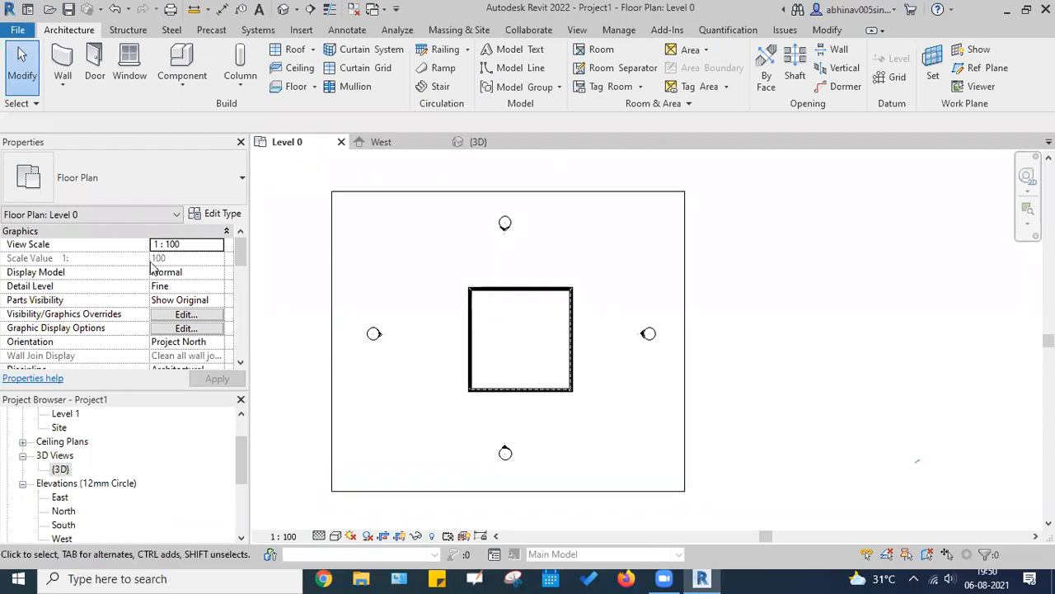
left_click_drag(597, 460, 442, 261)
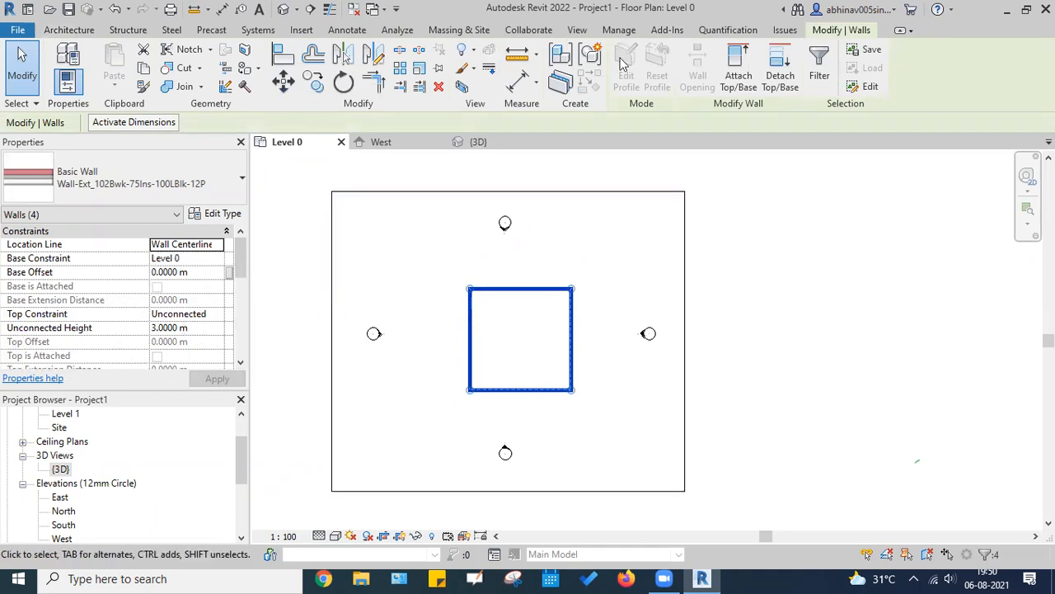
Step: Examine the walls against Level 0 and Level 1 in the 3D view
left_click(507, 146)
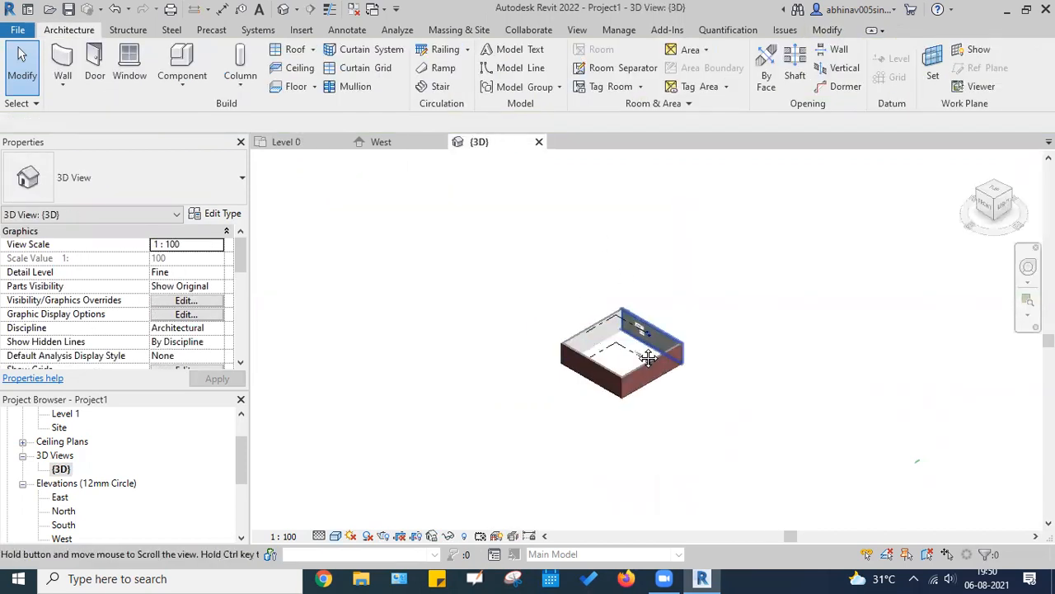
middle_click_drag(647, 351, 536, 318)
scroll(536, 316, "up", 5)
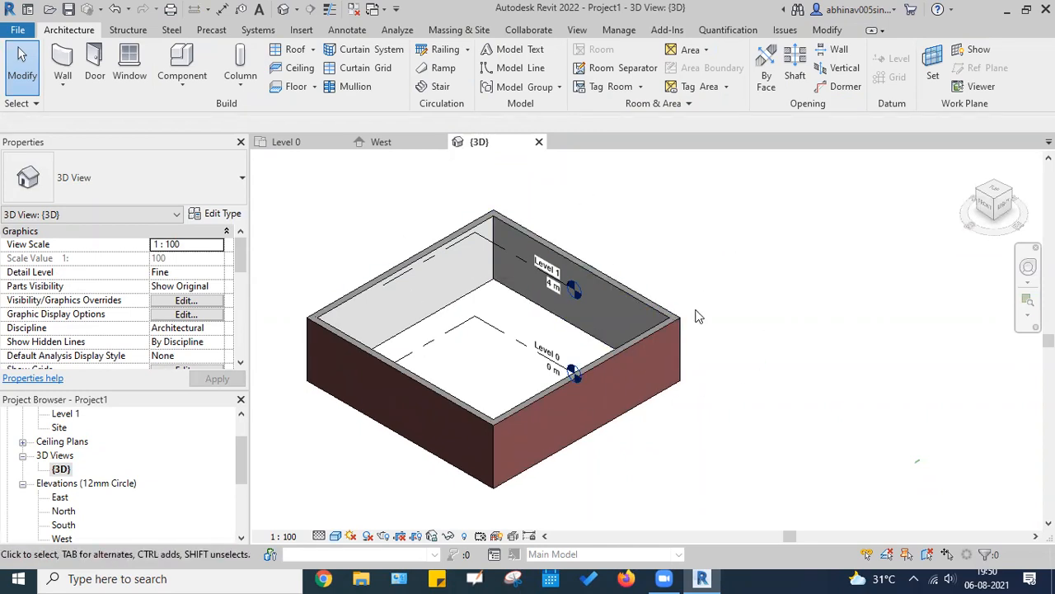
scroll(545, 271, "up", 4)
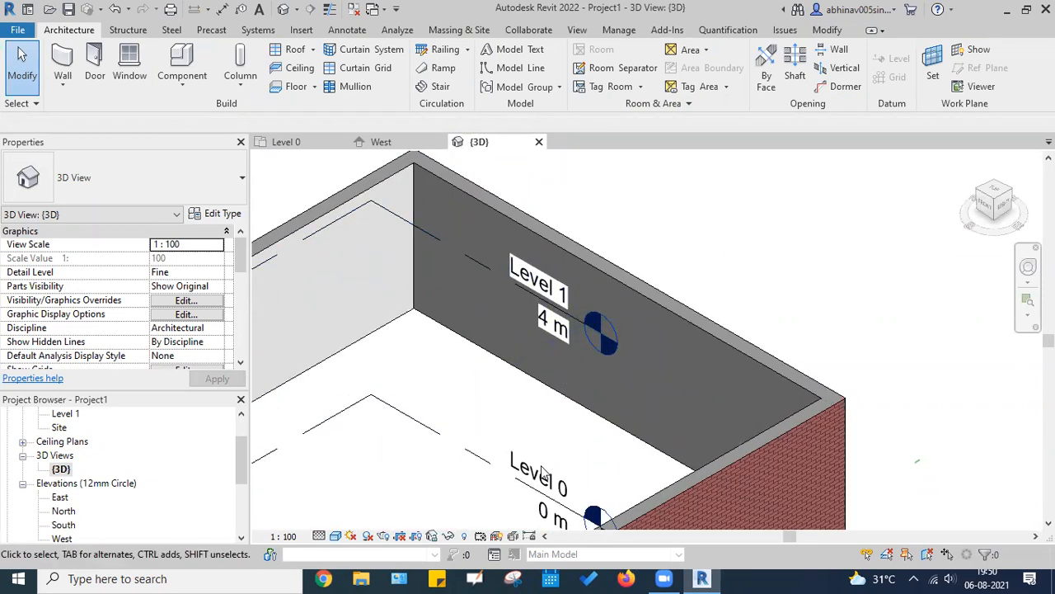
scroll(558, 425, "down", 5)
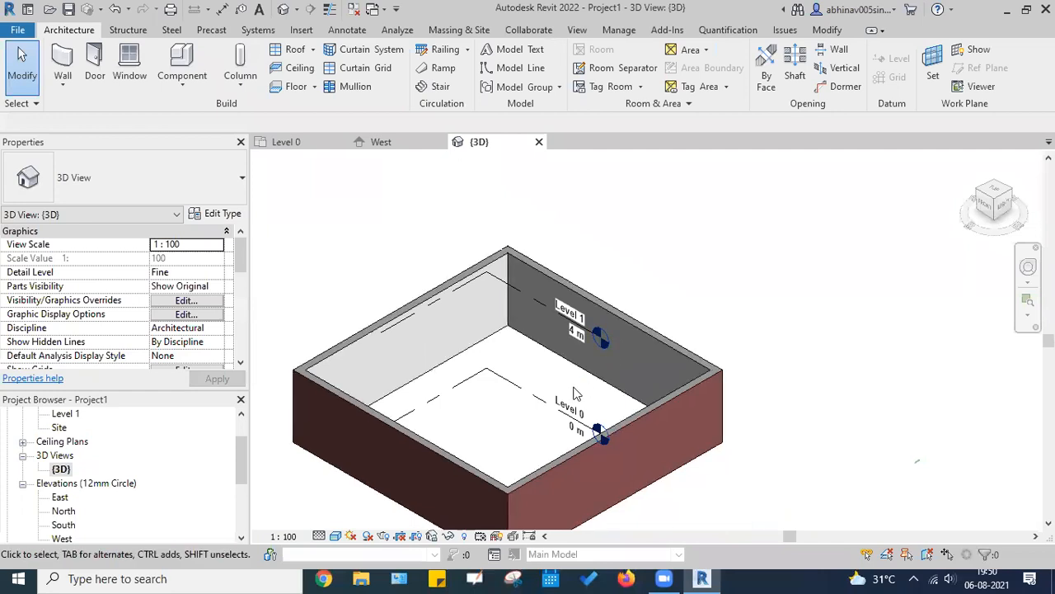
middle_click_drag(558, 419, 587, 334)
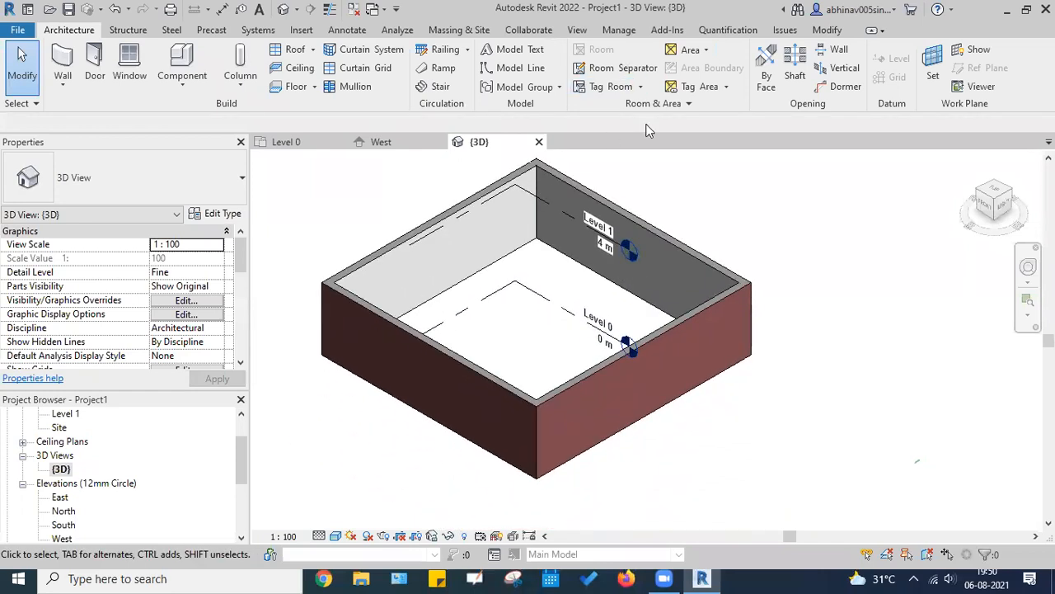
middle_click_drag(623, 235, 618, 262)
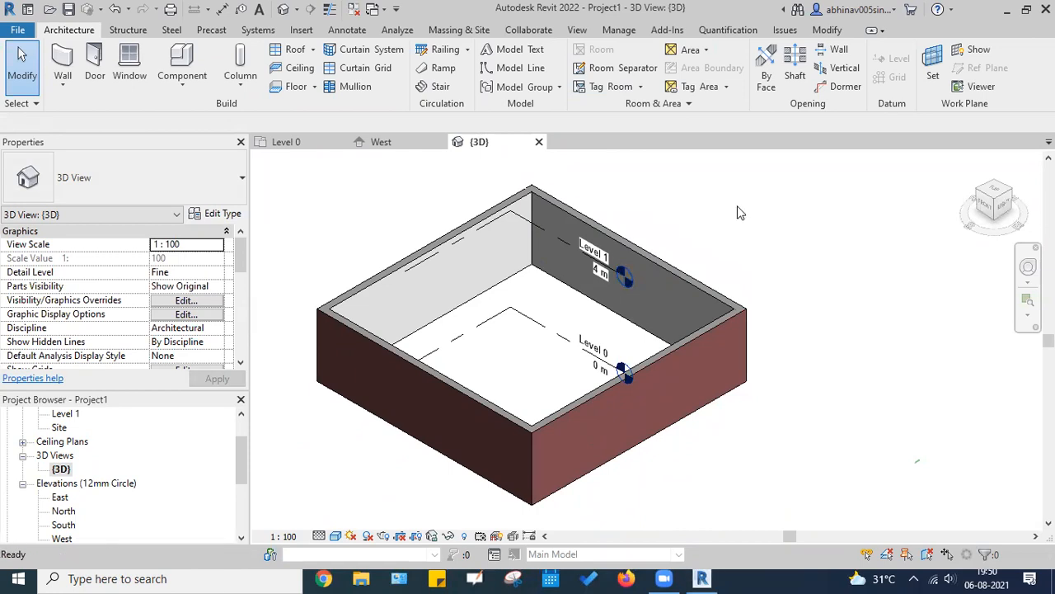
Step: Switch to the Level 0 floor plan and delete all four existing walls
left_click(318, 142)
left_click_drag(597, 470, 428, 267)
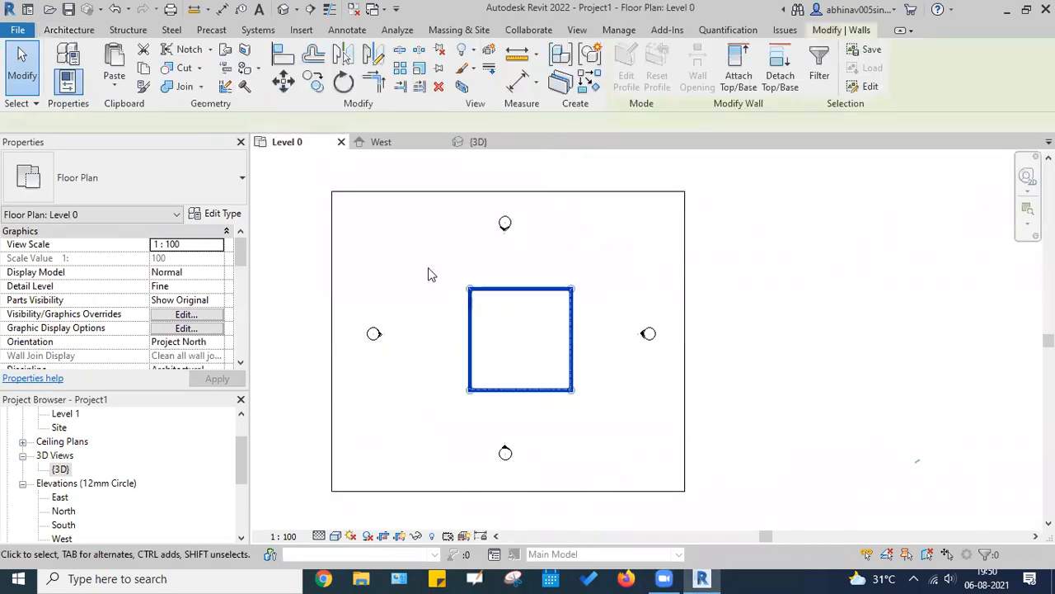
key("Delete")
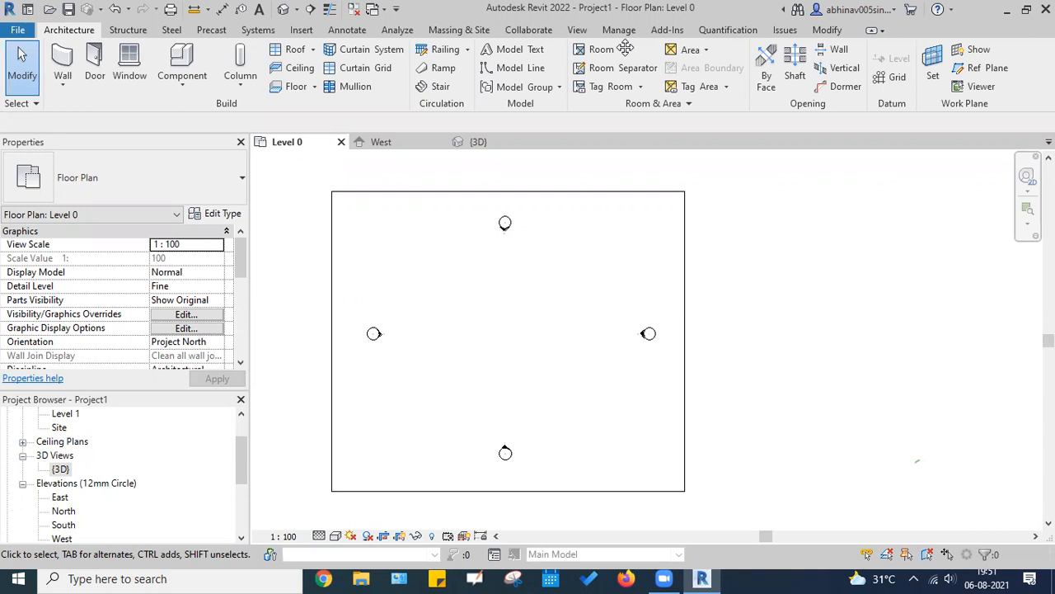
left_click(59, 56)
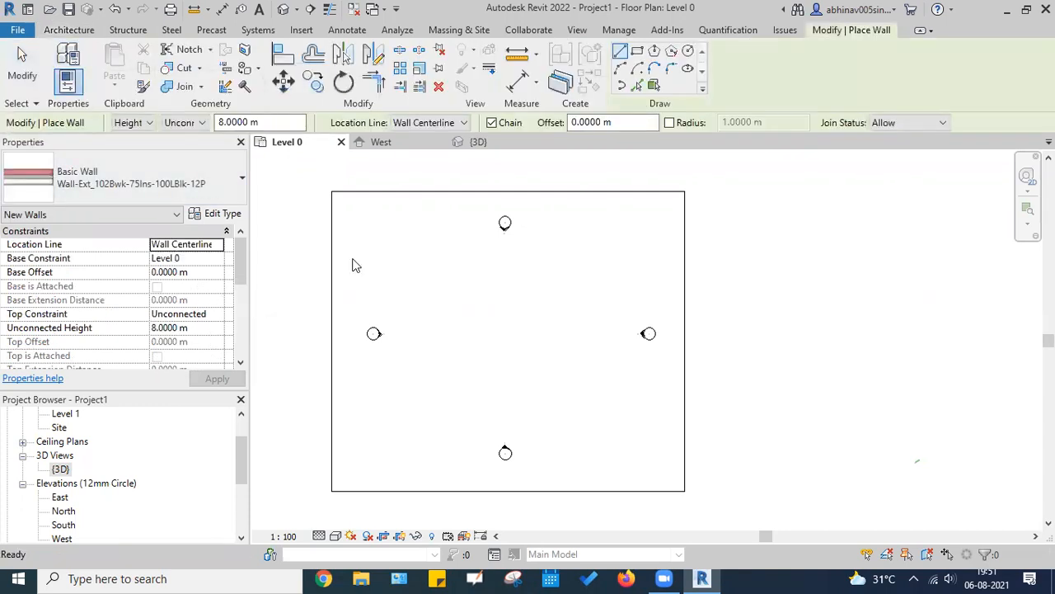
left_click(619, 47)
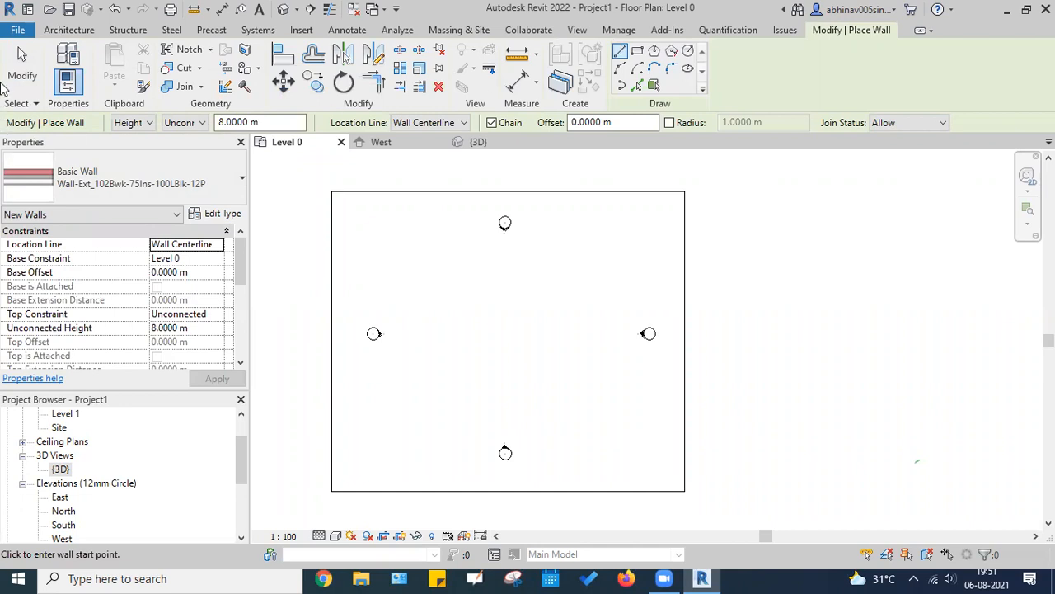
left_click(67, 33)
left_click(63, 62)
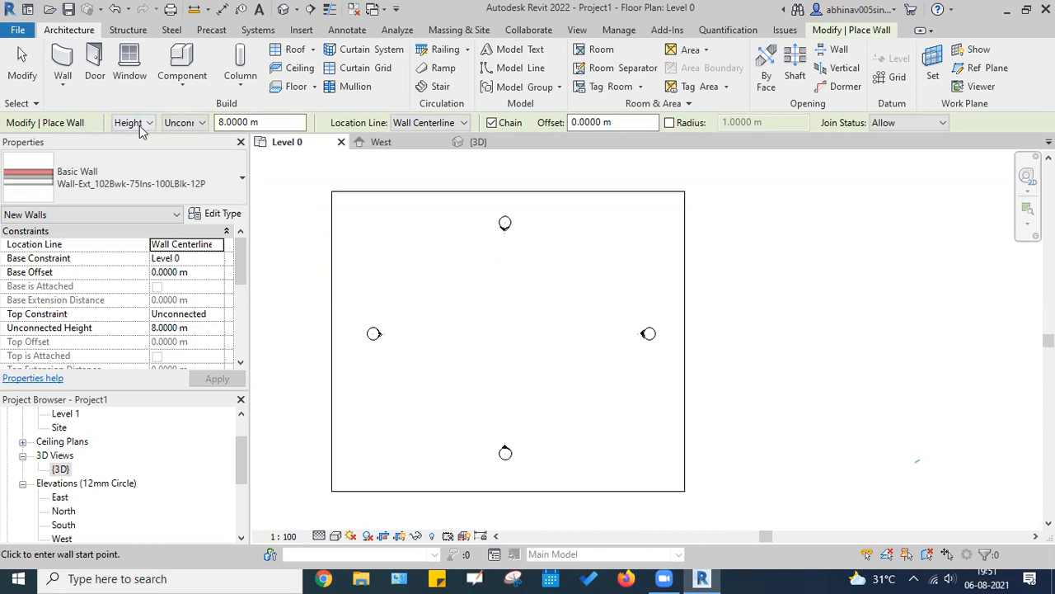
left_click(274, 122)
double_click(278, 123)
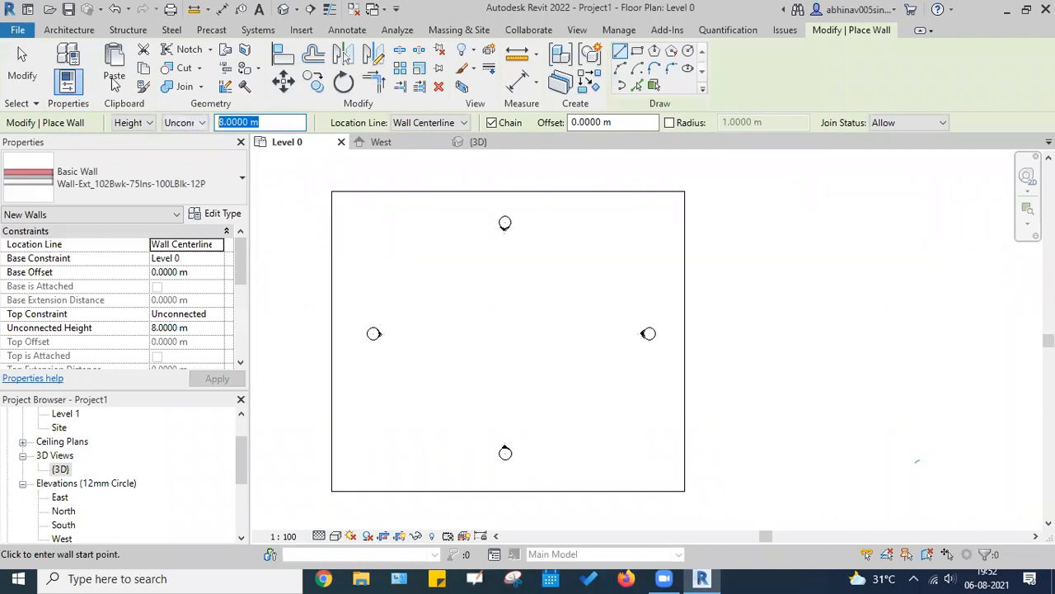
left_click(70, 30)
key("Escape")
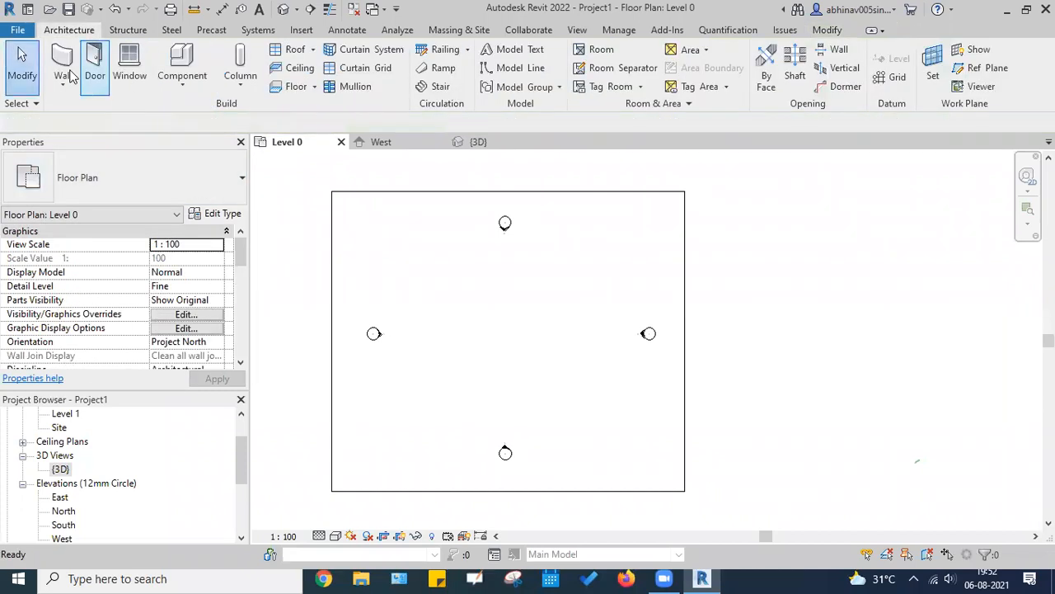
Step: Start the Wall tool with straight segments and set the unconnected height to 3.5 m
left_click(61, 57)
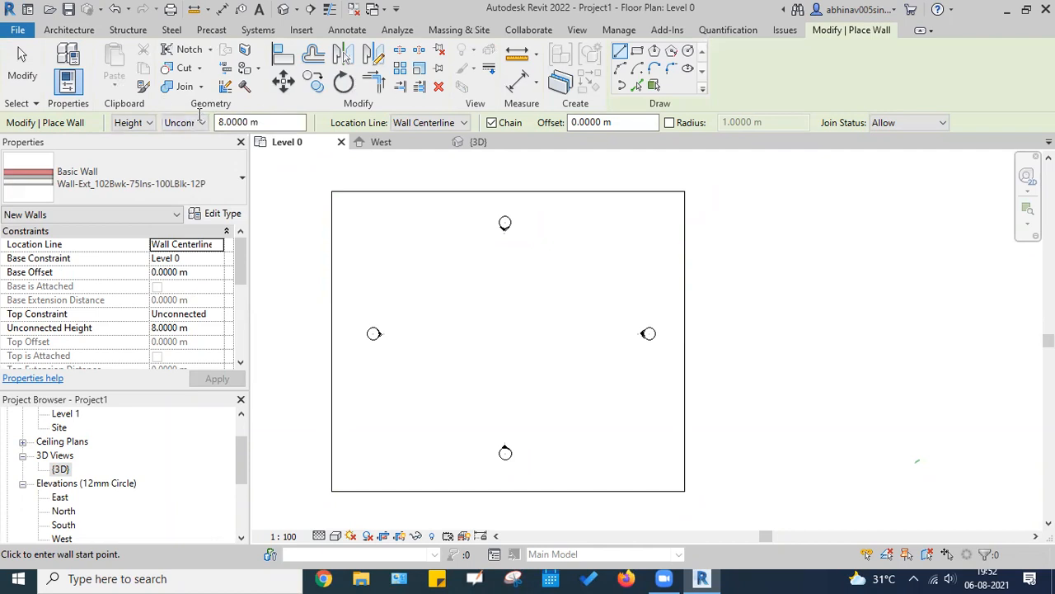
double_click(247, 122)
type("3.5")
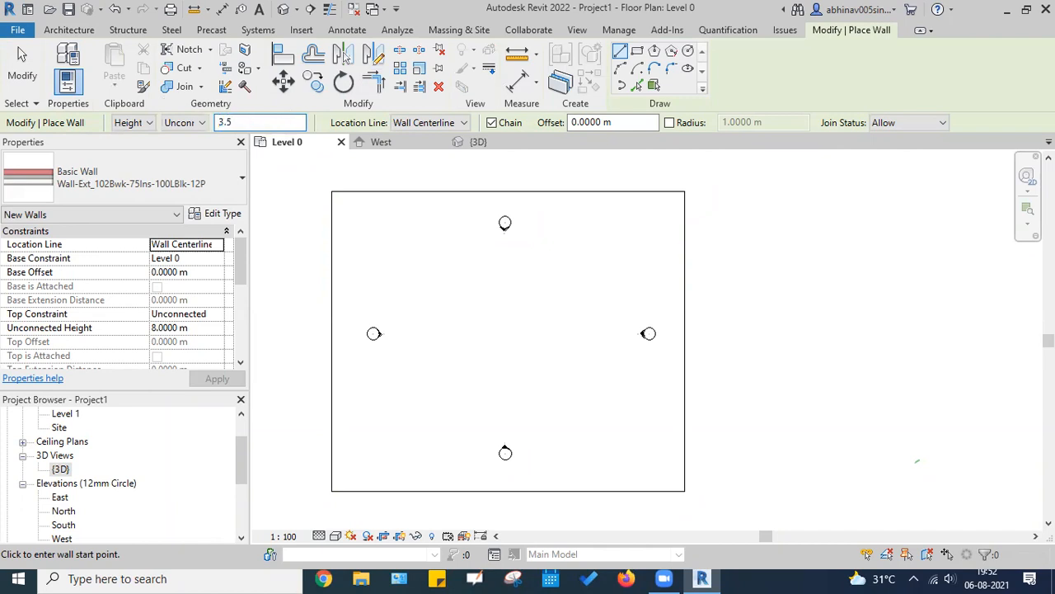
key("Return")
left_click(426, 262)
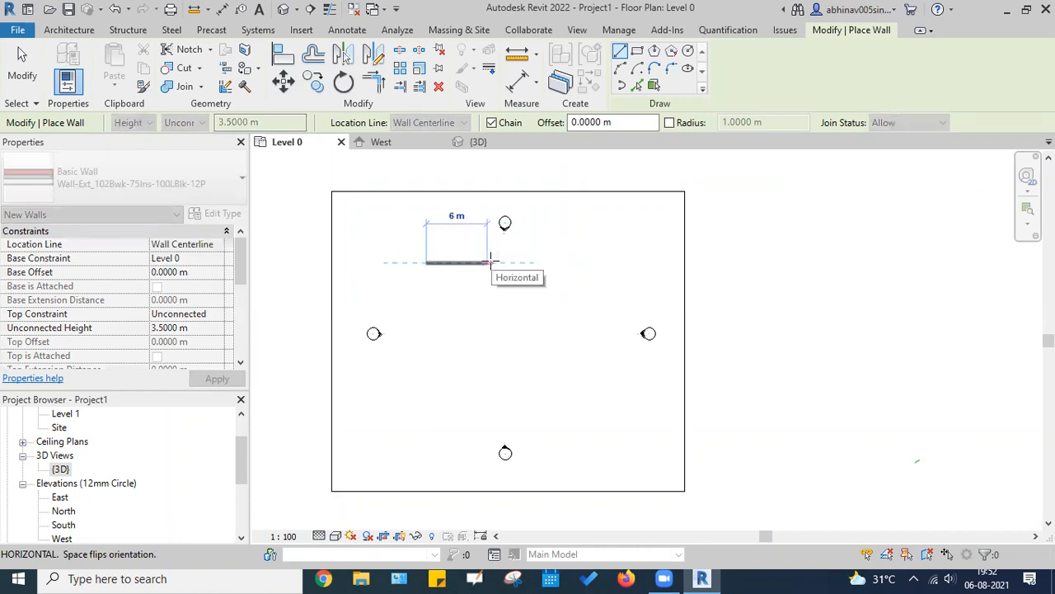
key("Escape")
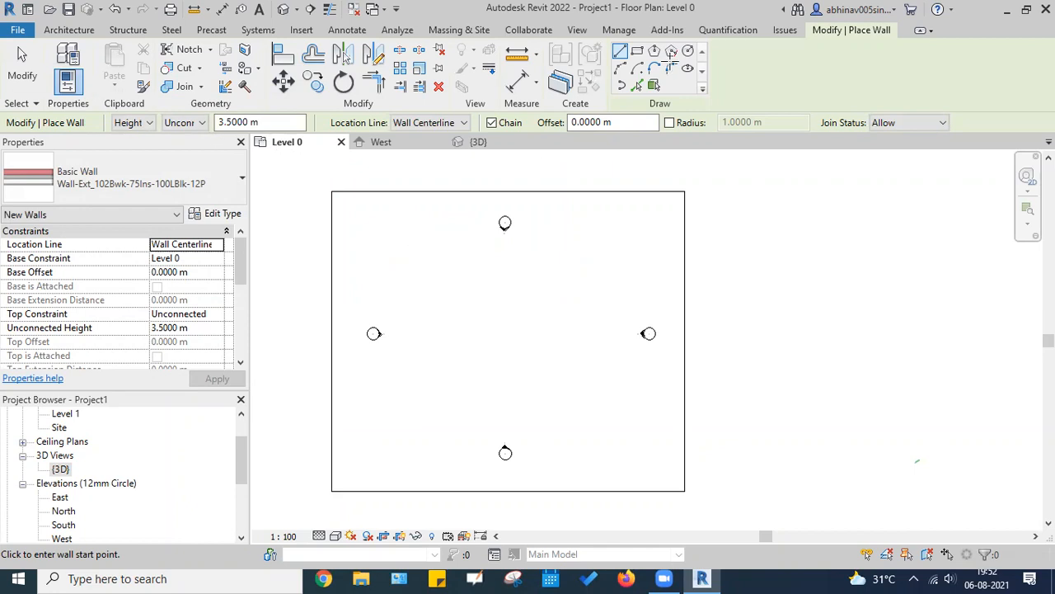
Step: Draw a 5 m horizontal wall between the elevation markers and a 4 m wall perpendicular down from its east end
left_click(464, 268)
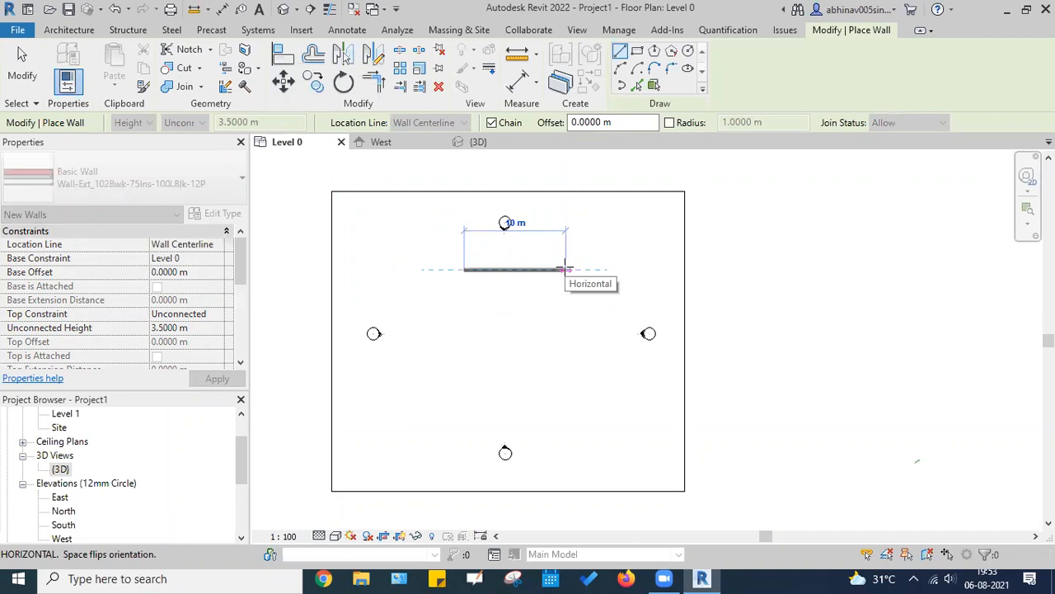
type("5")
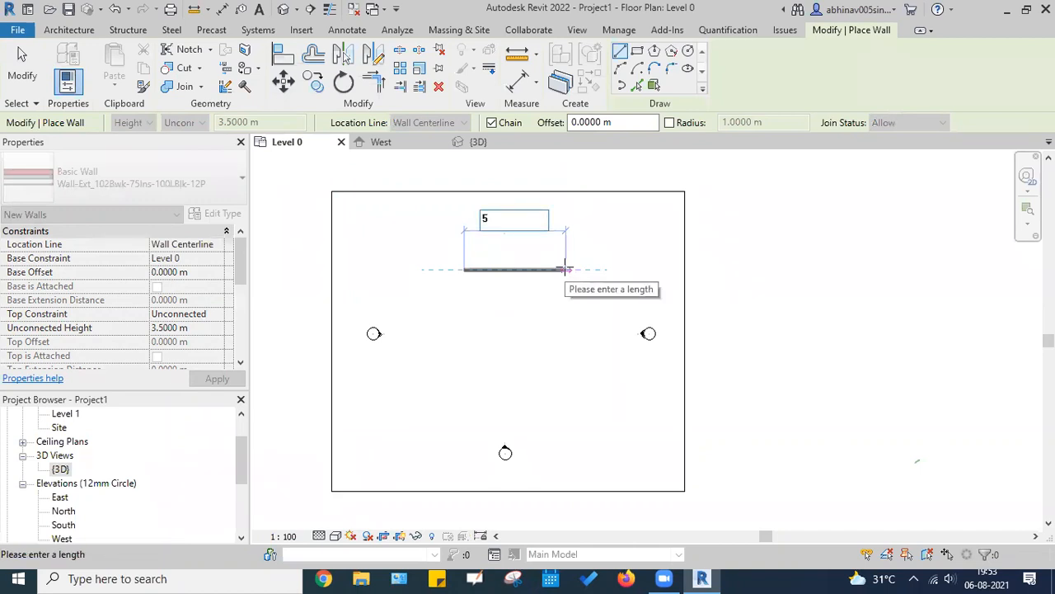
key("Return")
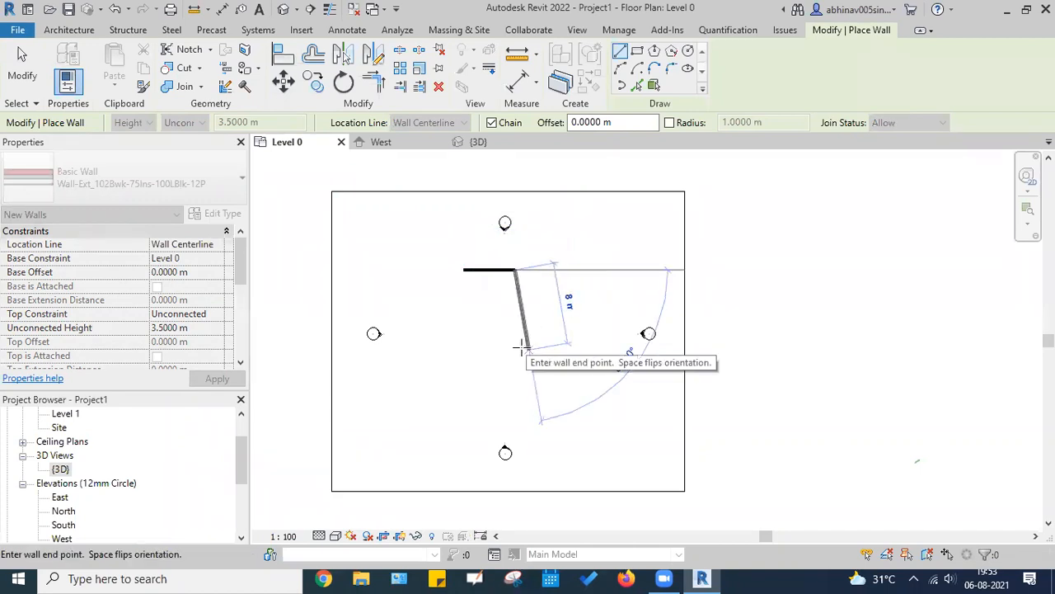
type("4")
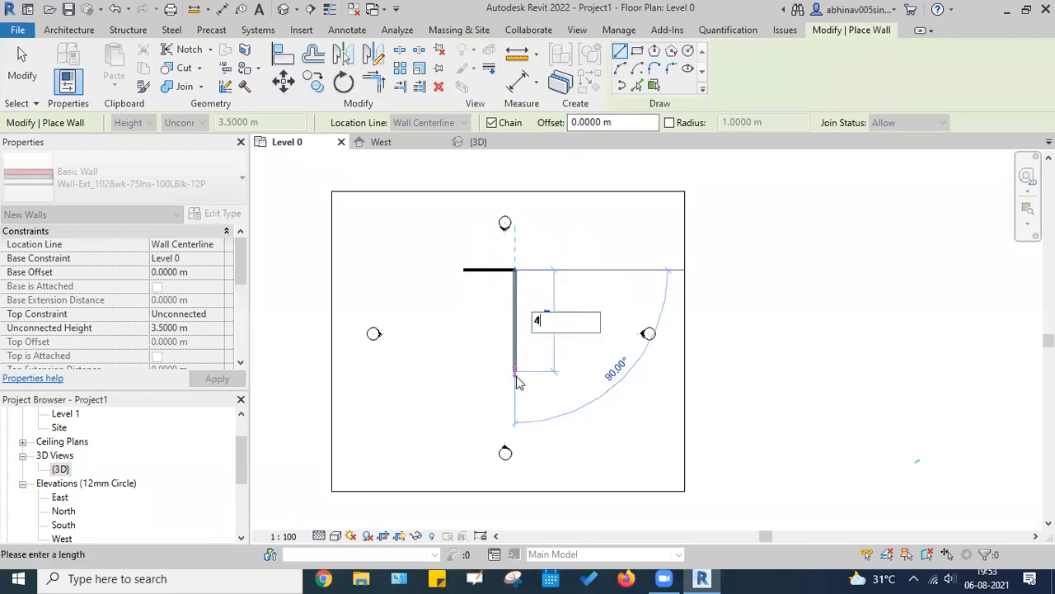
key("Return")
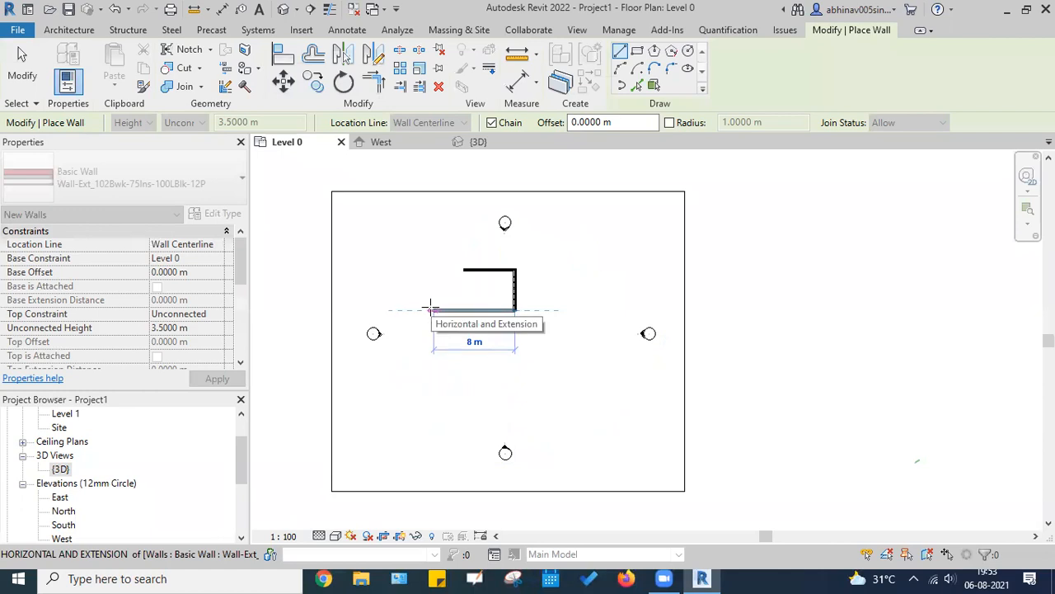
Step: Complete the rectangular room with a 5 m wall heading west and a closing wall up to the first wall's start point
type("5")
key("Return")
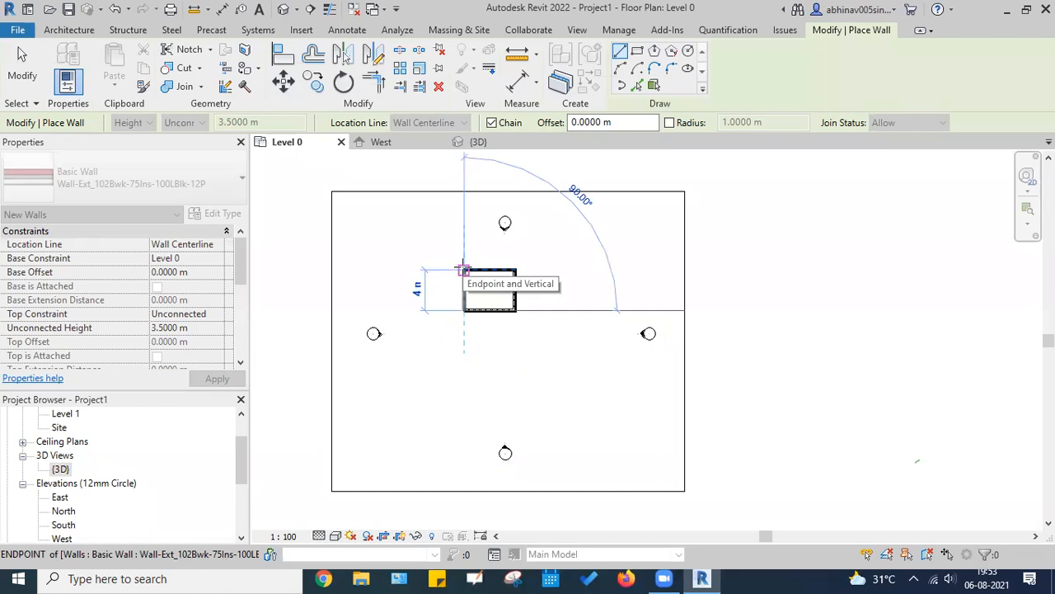
left_click(464, 269)
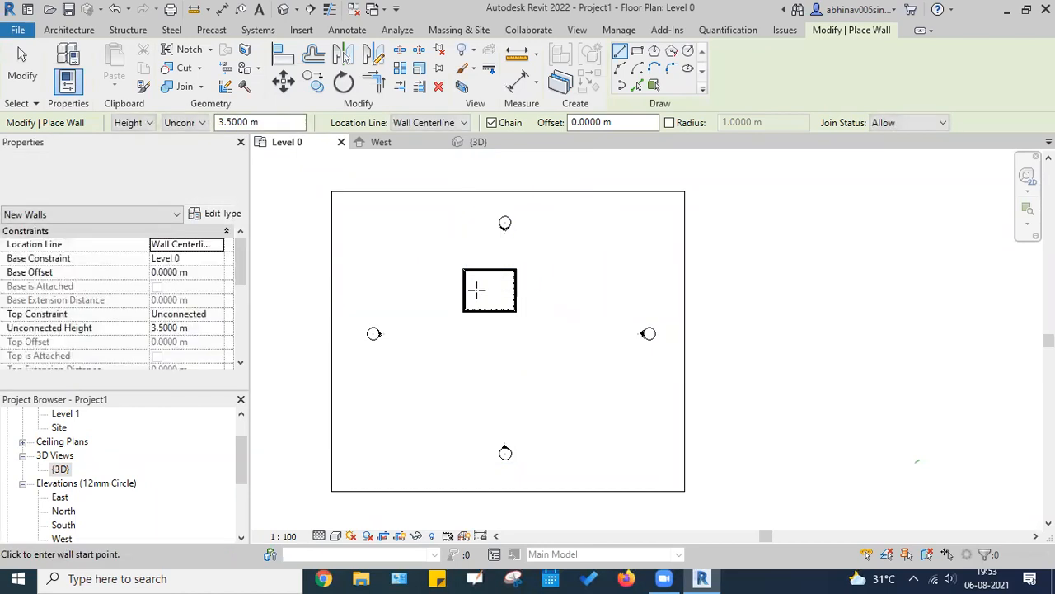
scroll(477, 287, "up", 3)
scroll(458, 271, "up", 3)
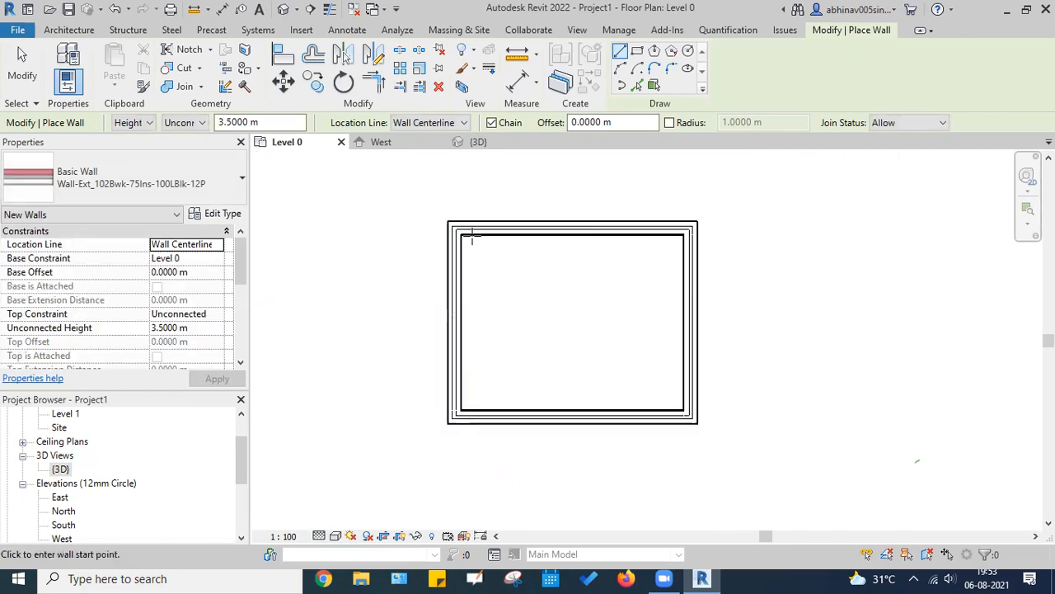
middle_click_drag(583, 193, 627, 223)
key("Escape")
key("Escape")
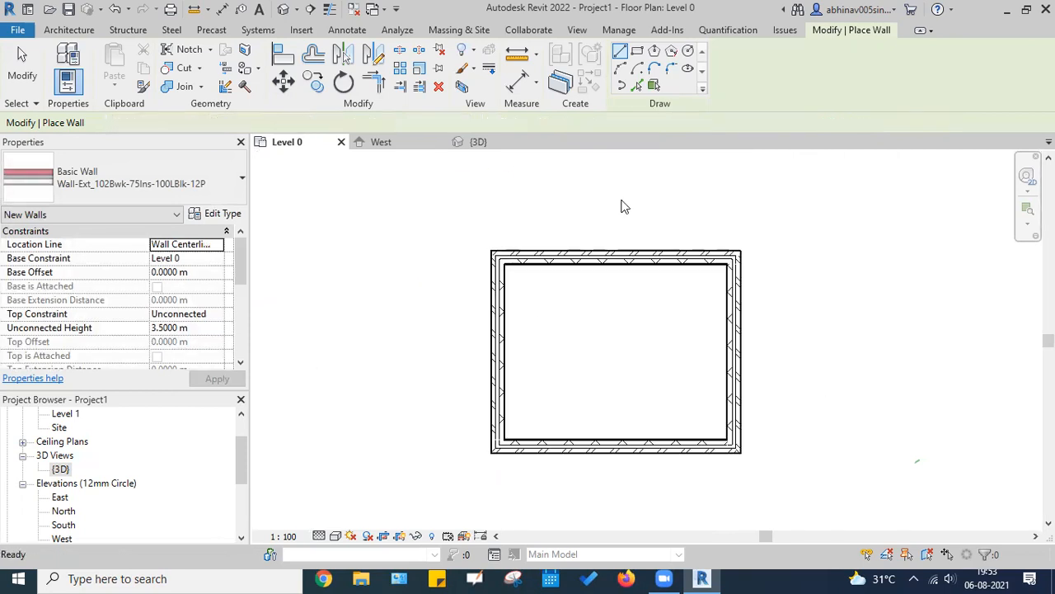
Step: Measure the lengths of the north and east walls between their corner endpoints
left_click(831, 31)
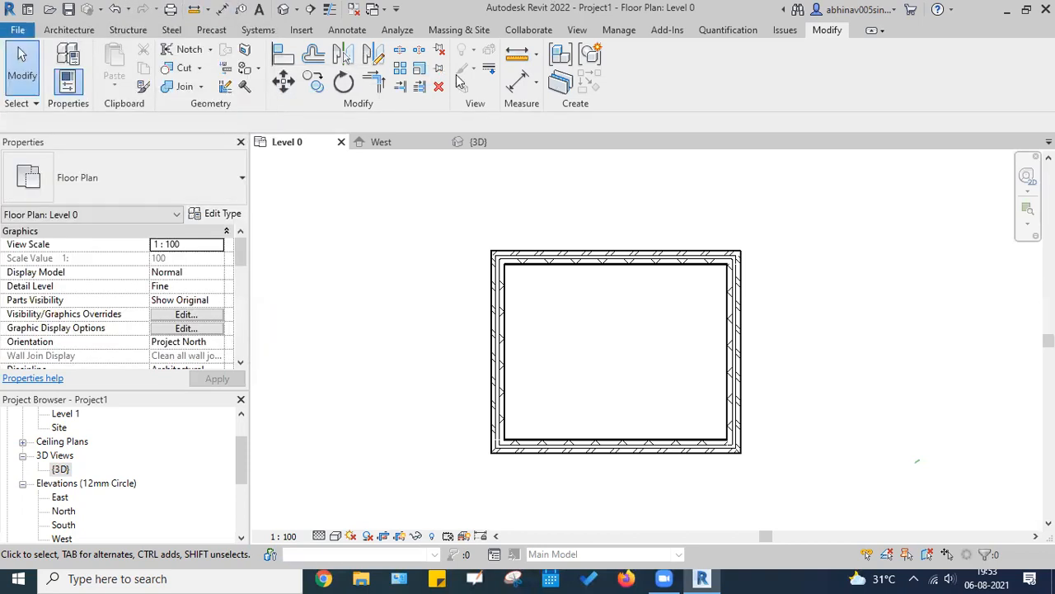
left_click(517, 54)
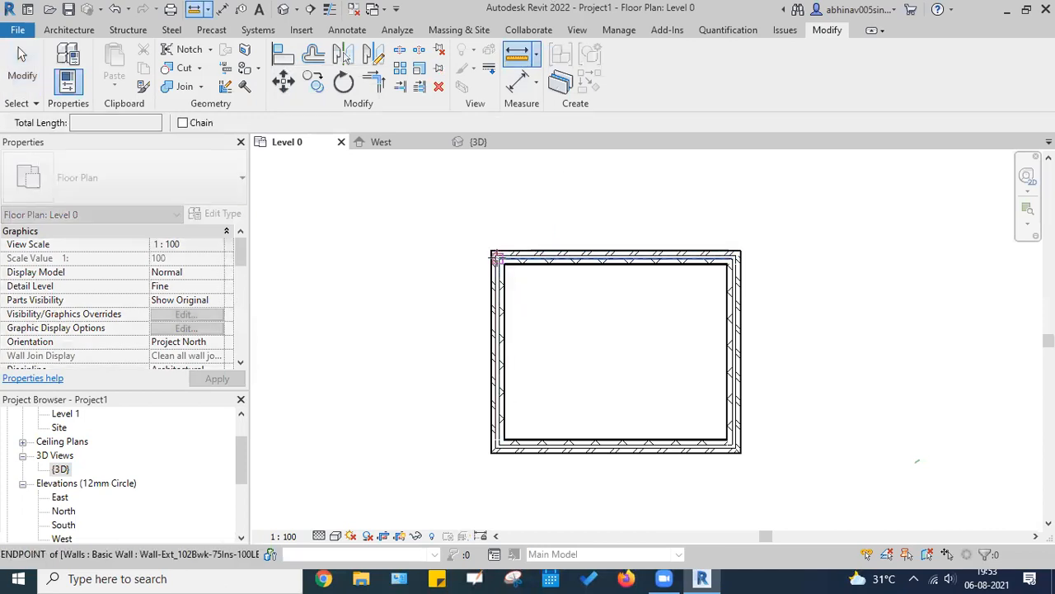
left_click(496, 255)
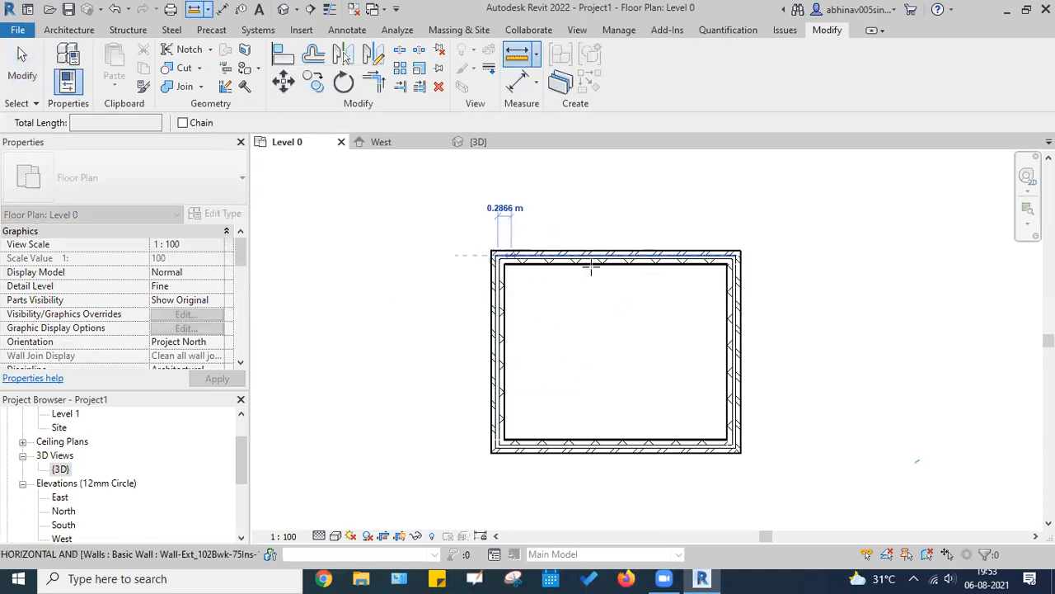
left_click(733, 255)
left_click(735, 255)
left_click(734, 444)
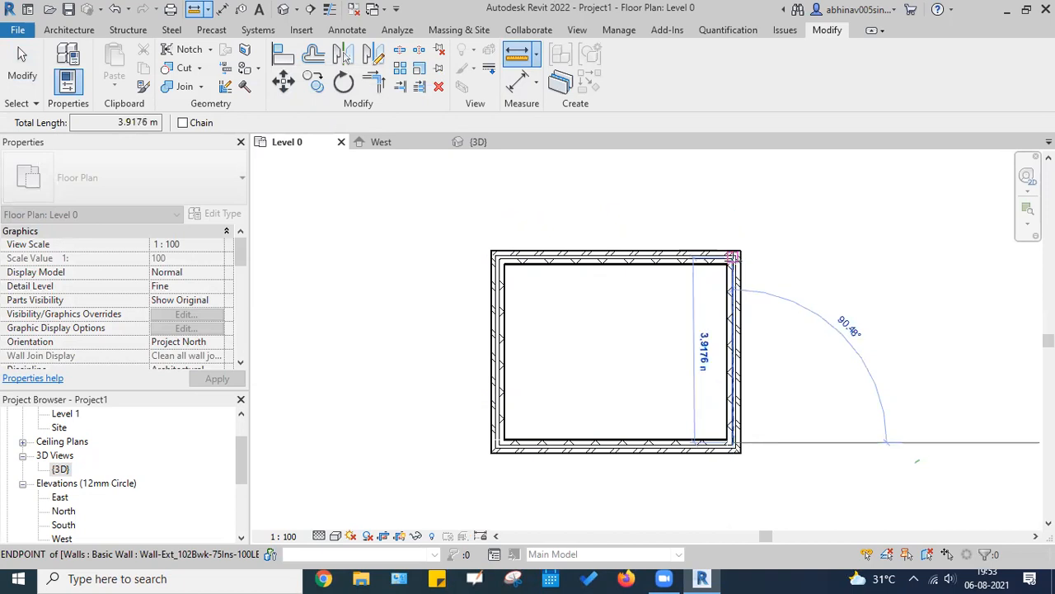
key("Escape")
key("Escape")
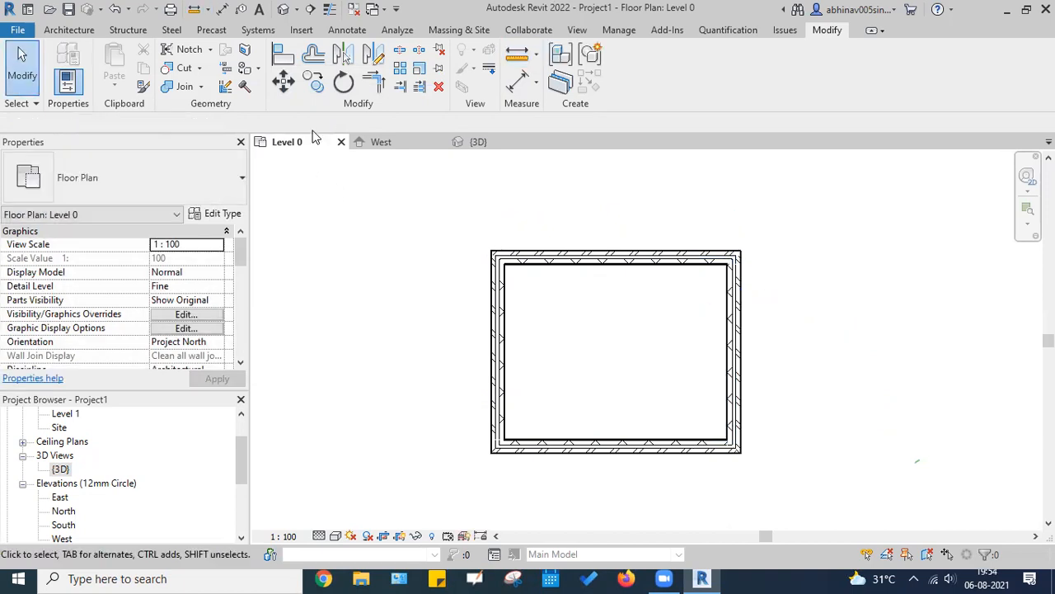
Step: Measure the west wall's length from its south corner to its north corner
left_click(517, 54)
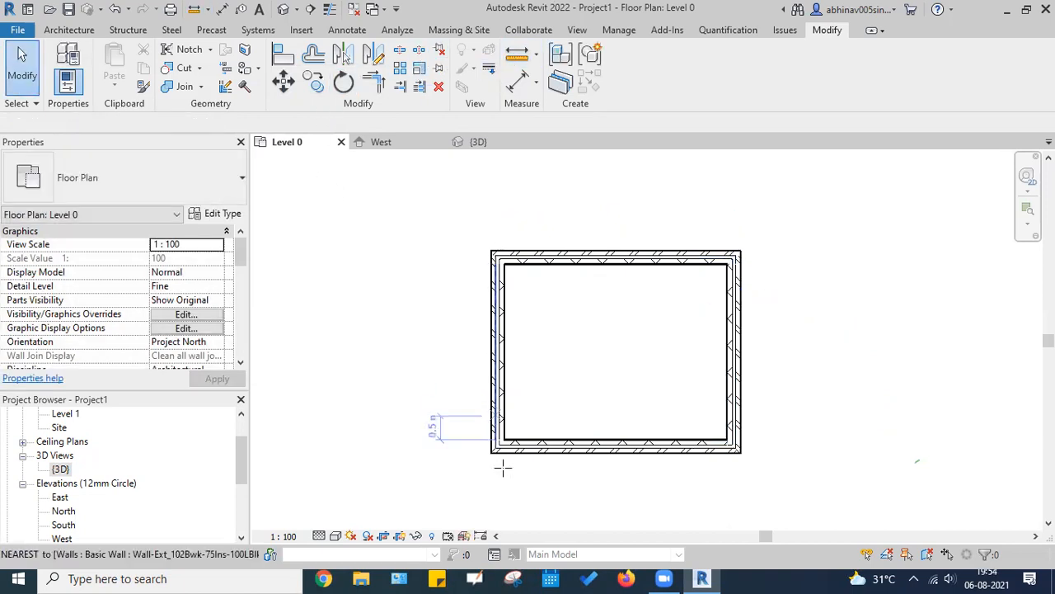
left_click(495, 442)
left_click(495, 257)
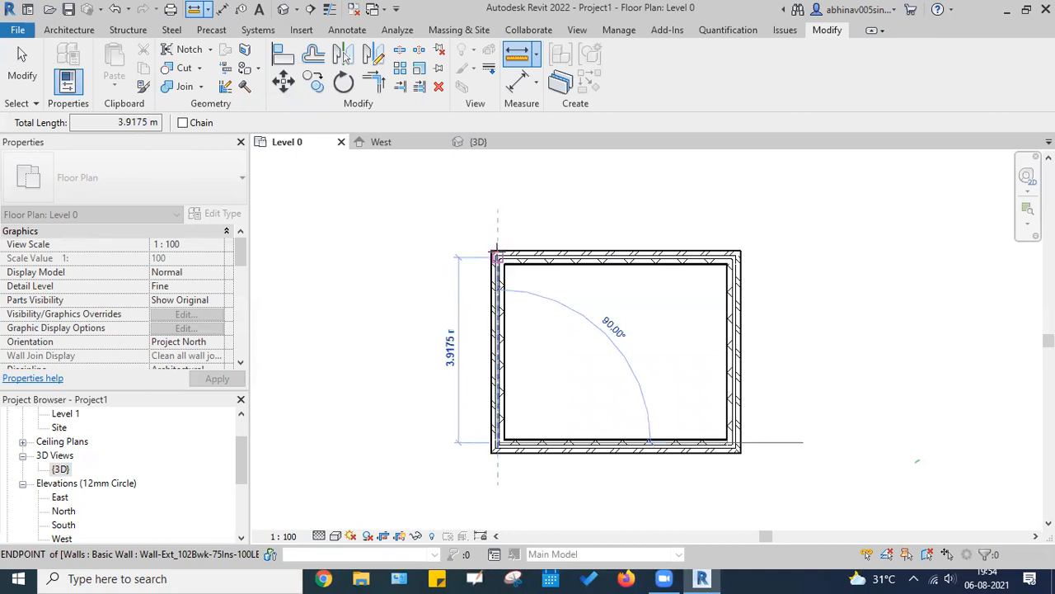
left_click(495, 257)
key("Escape")
key("Escape")
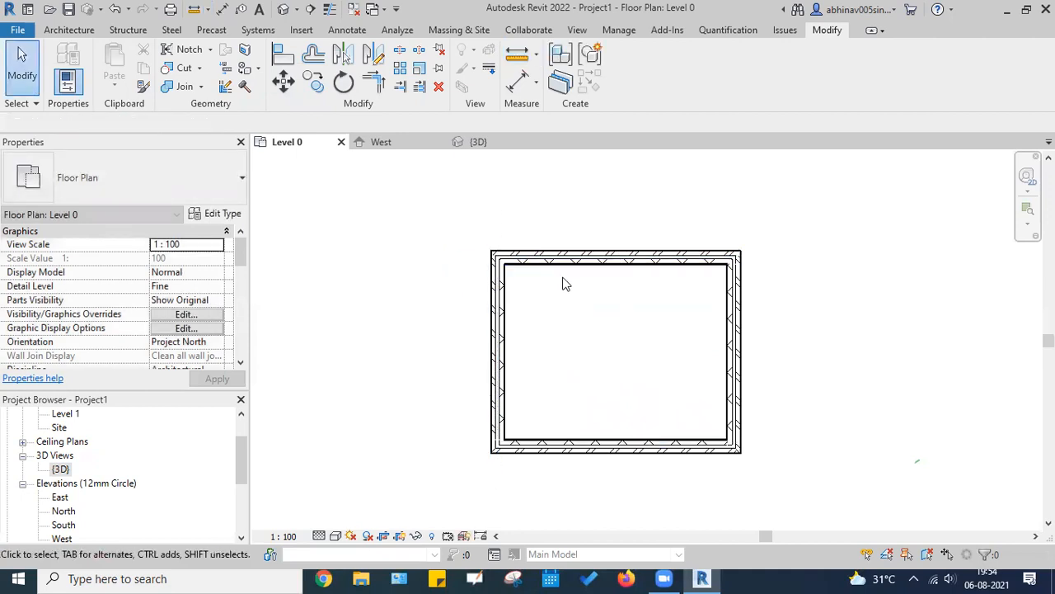
Step: Try to place a linear dimension across the north wall between its west and east corners
scroll(602, 267, "down", 1)
middle_click_drag(603, 267, 569, 181)
middle_click_drag(563, 280, 553, 346)
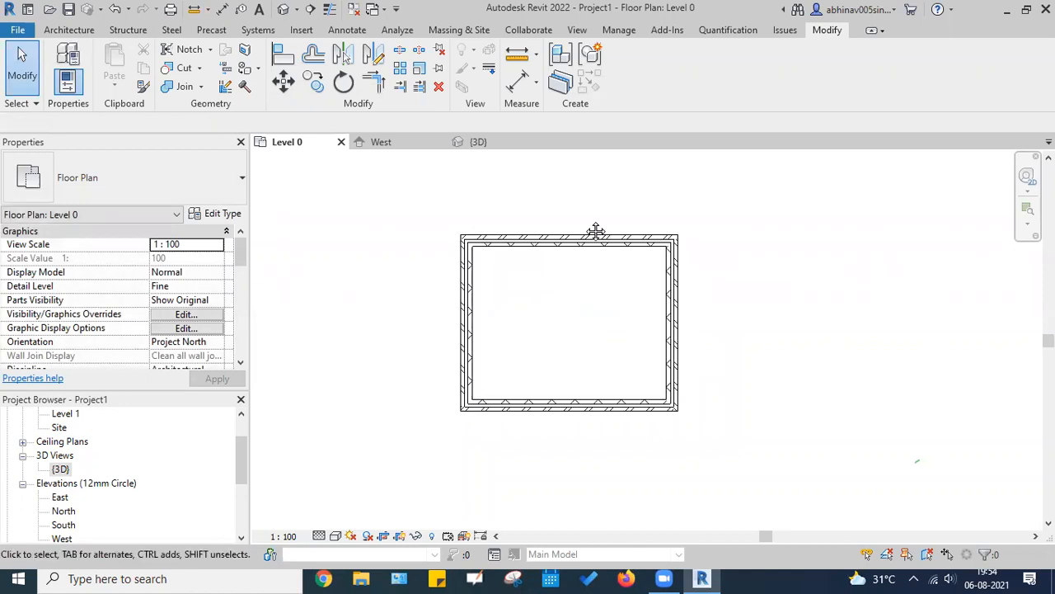
left_click(537, 83)
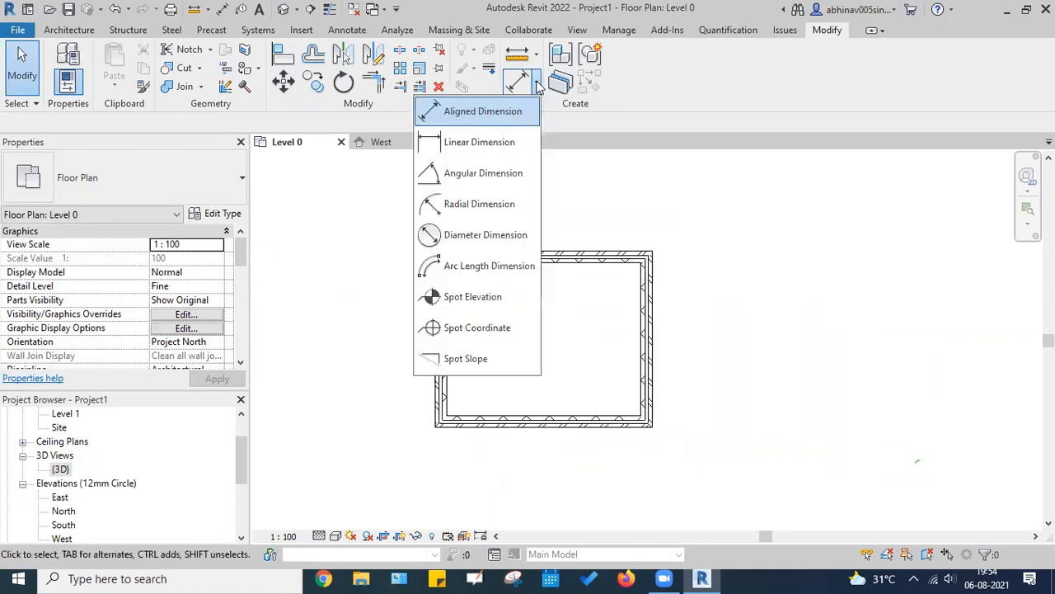
left_click(477, 142)
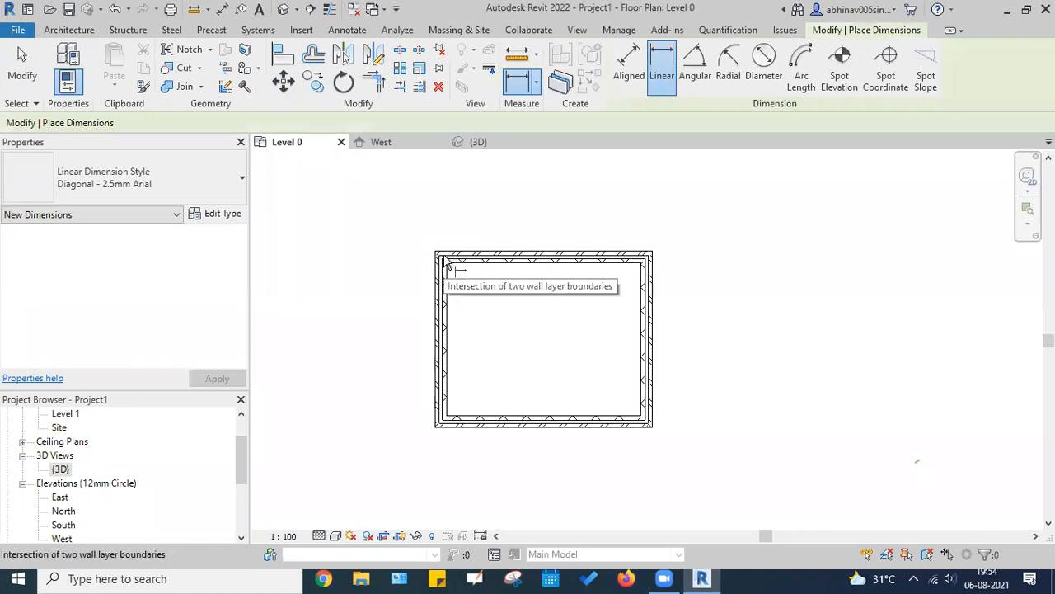
left_click(441, 262)
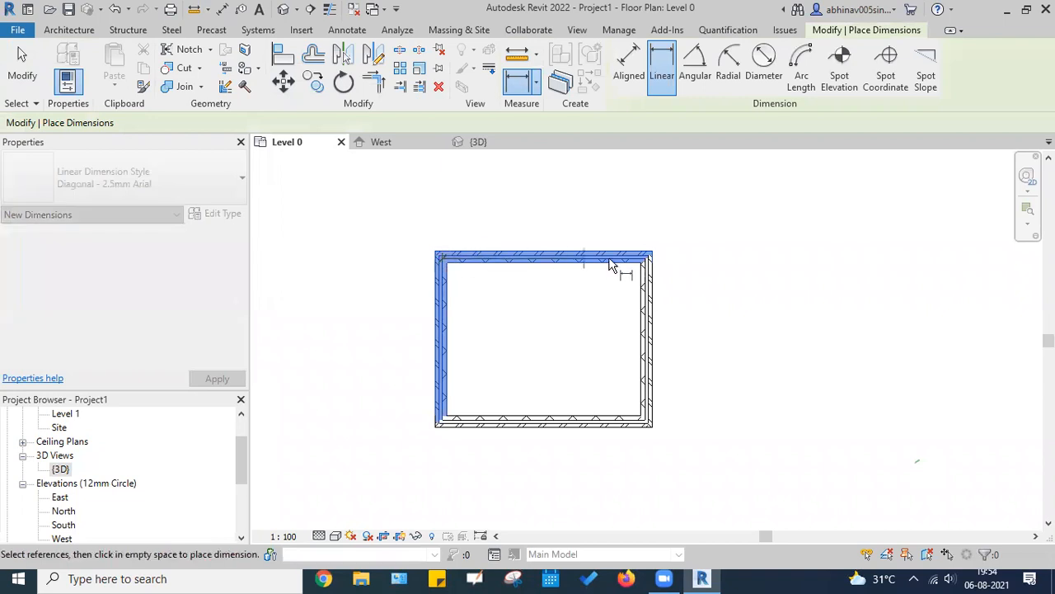
left_click(648, 254)
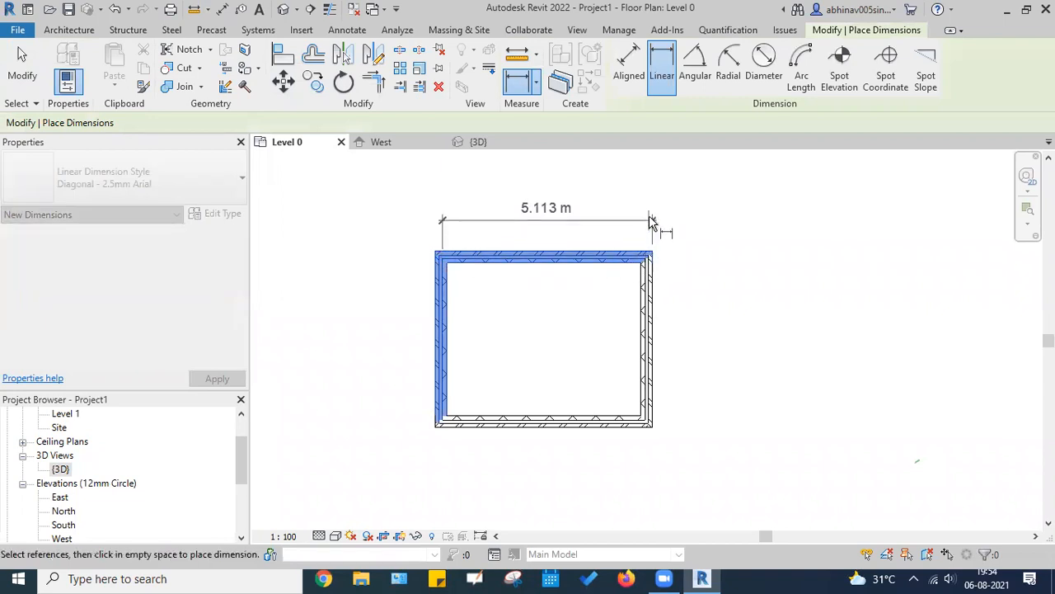
key("Escape")
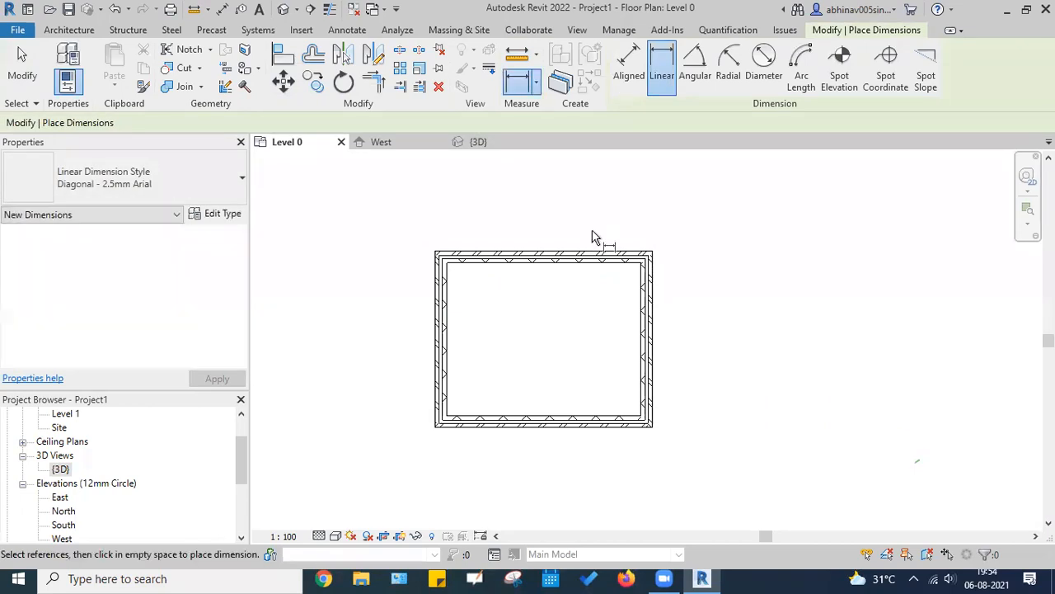
Step: Examine the finished room in the 3D, West elevation and Level 0 plan views
scroll(594, 239, "down", 3)
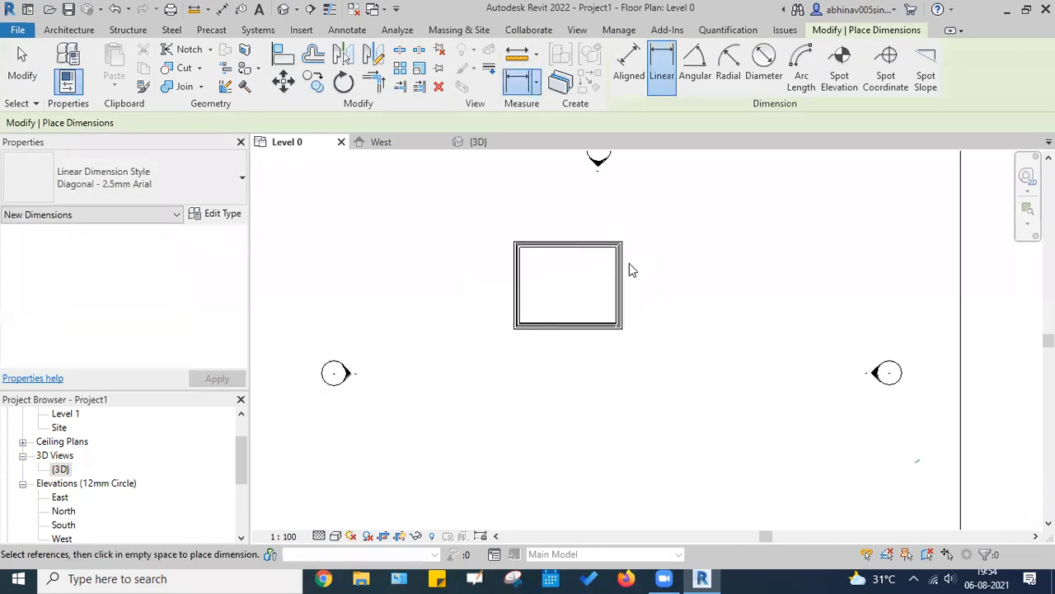
key("ctrl+Tab")
middle_click_drag(627, 306, 611, 318)
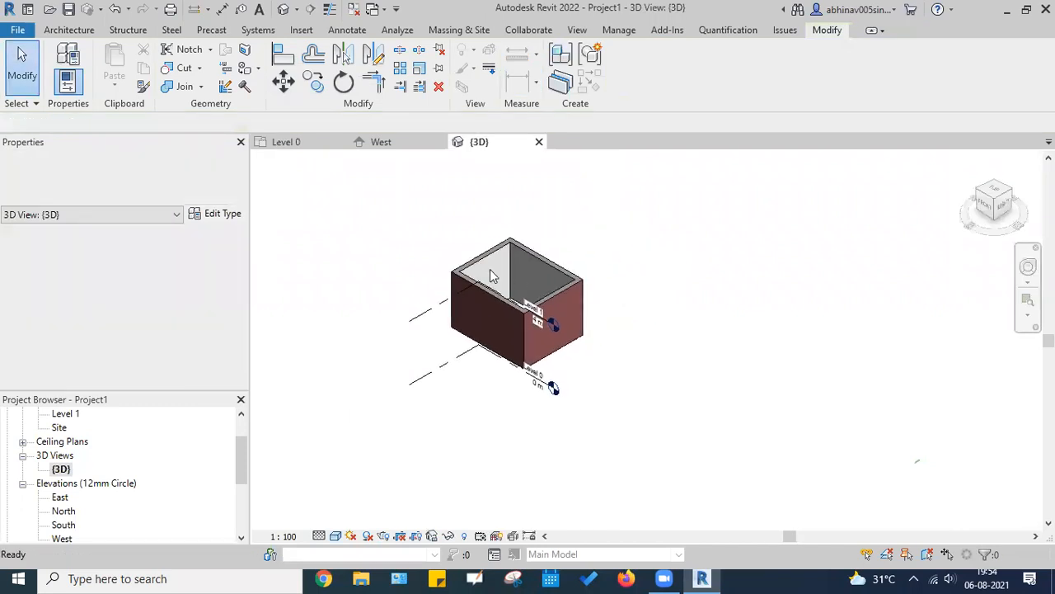
left_click(382, 142)
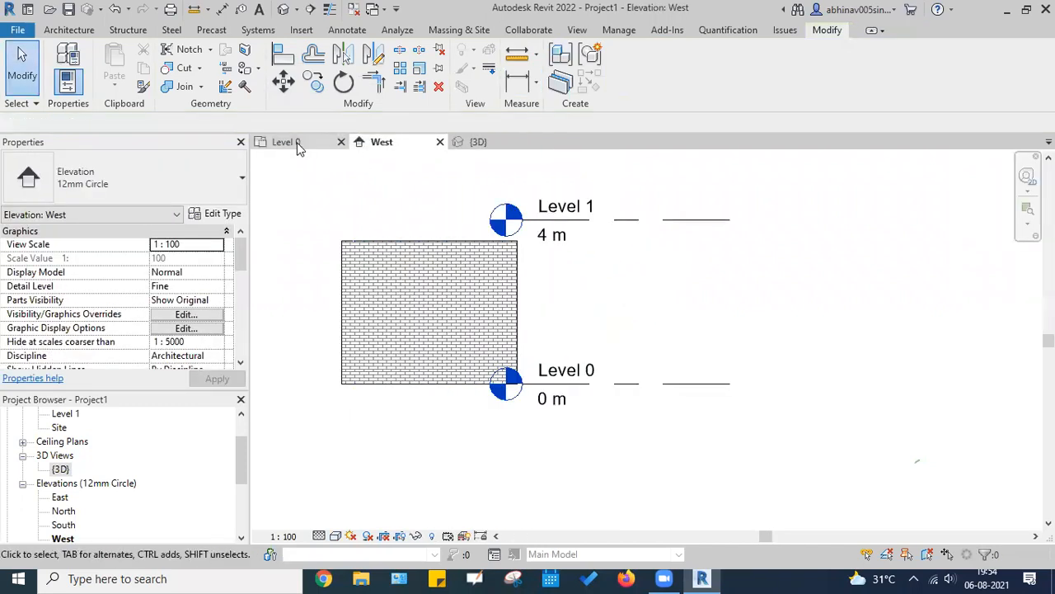
left_click(298, 147)
left_click(382, 145)
left_click(494, 146)
left_click(284, 144)
scroll(583, 260, "up", 4)
middle_click_drag(552, 212, 554, 257)
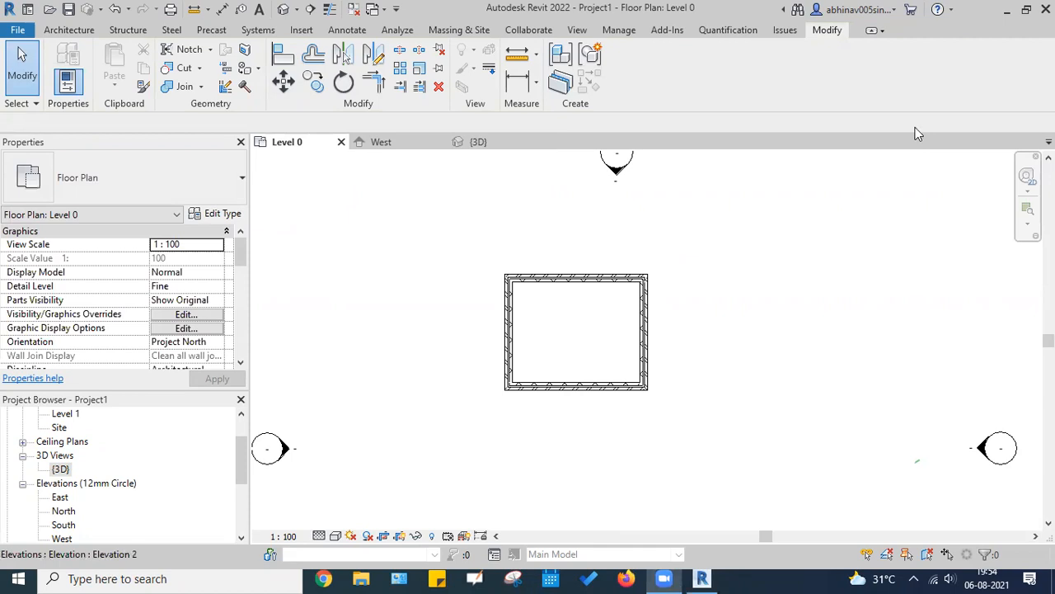
Step: Measure the wall's height in the West elevation from its base corner to its top corner
left_click(404, 143)
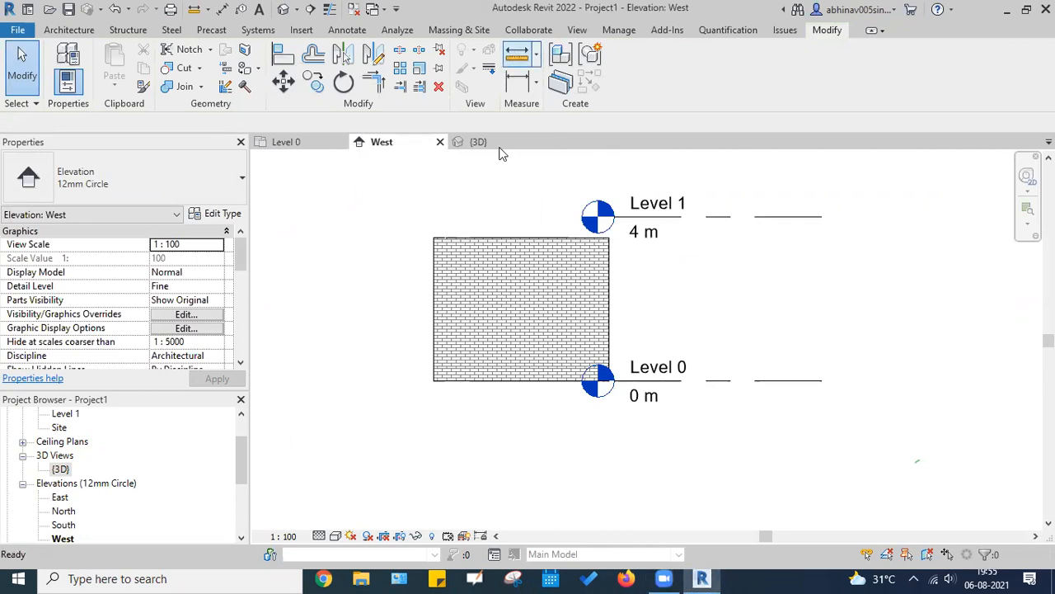
left_click(516, 53)
left_click(432, 379)
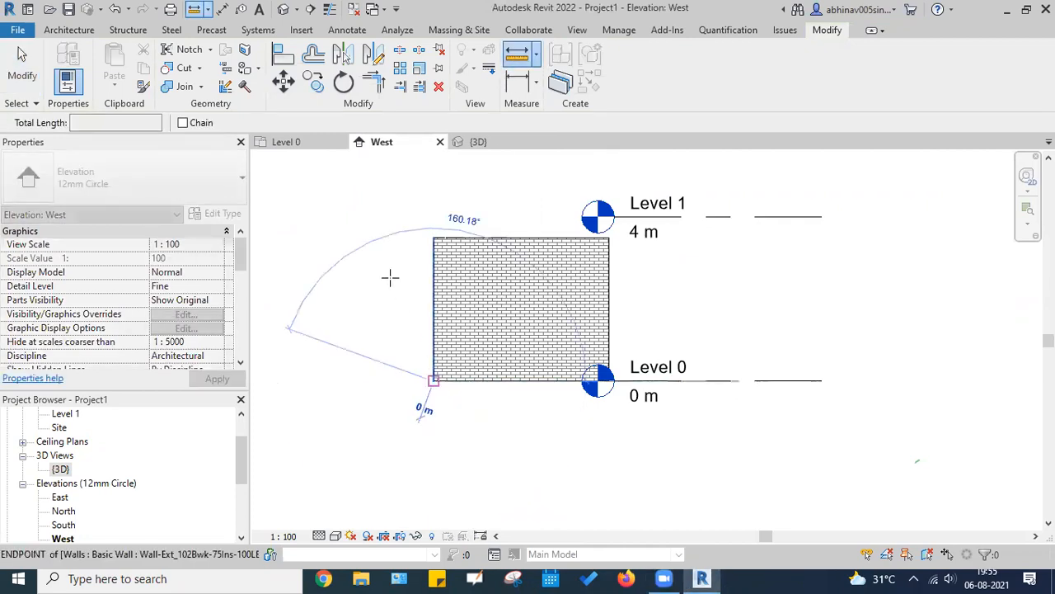
left_click(436, 237)
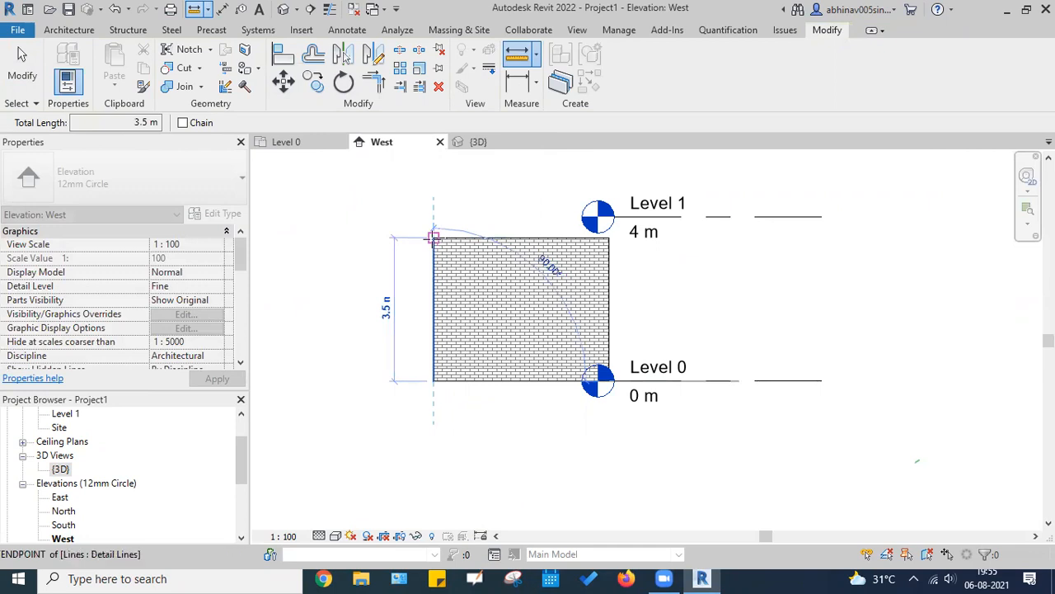
scroll(387, 304, "up", 3)
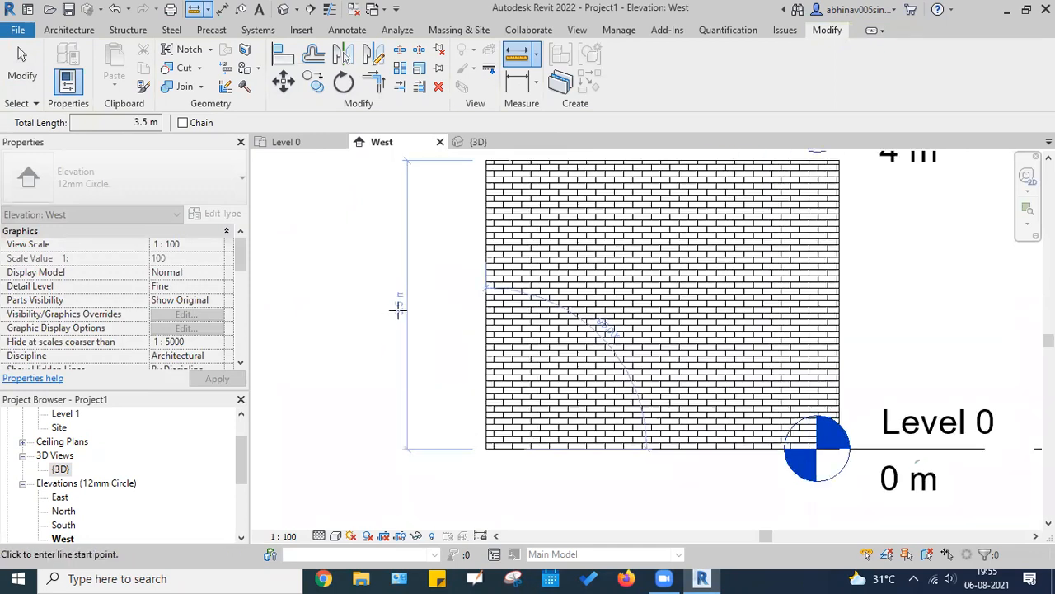
scroll(397, 308, "down", 3)
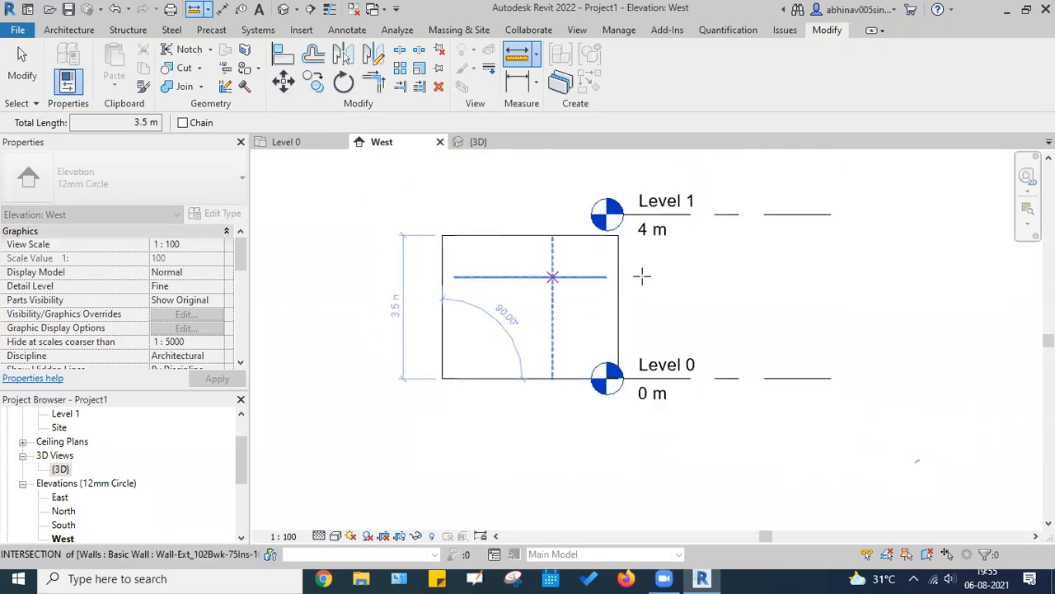
key("Escape")
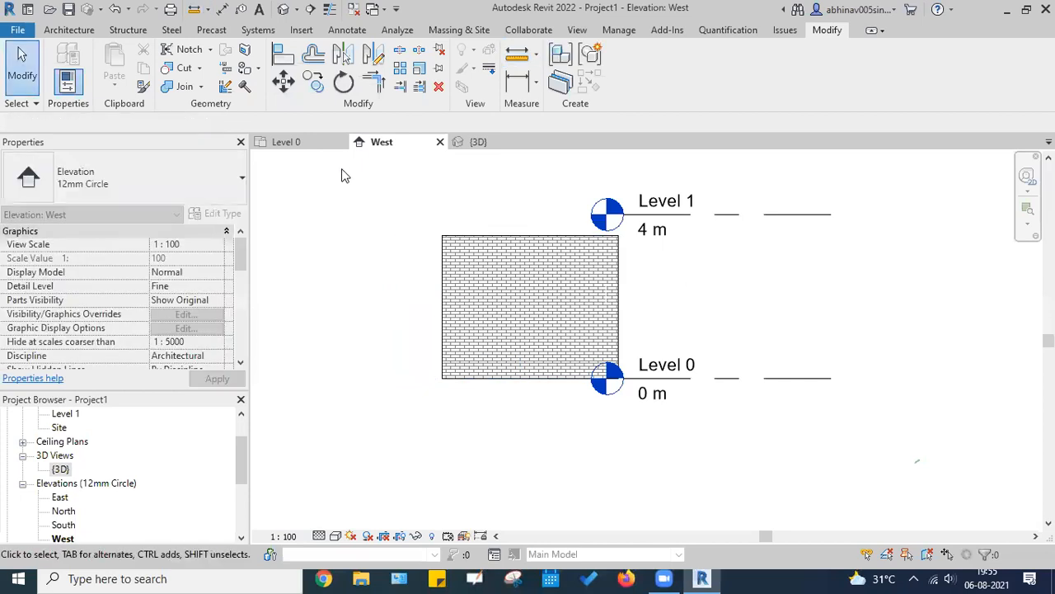
Step: Delete all four room walls from the Level 0 floor plan
left_click(297, 142)
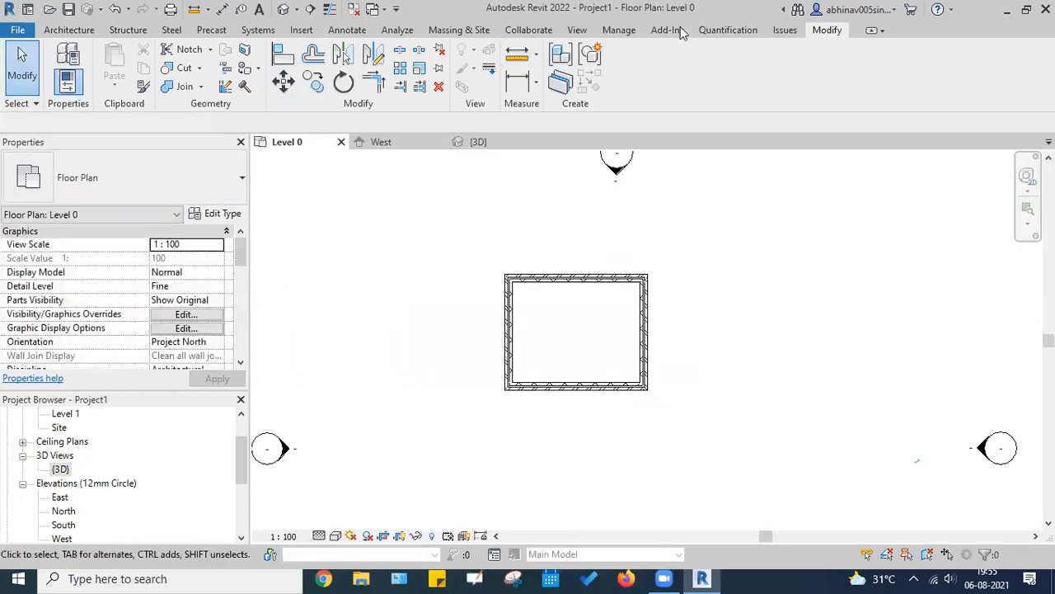
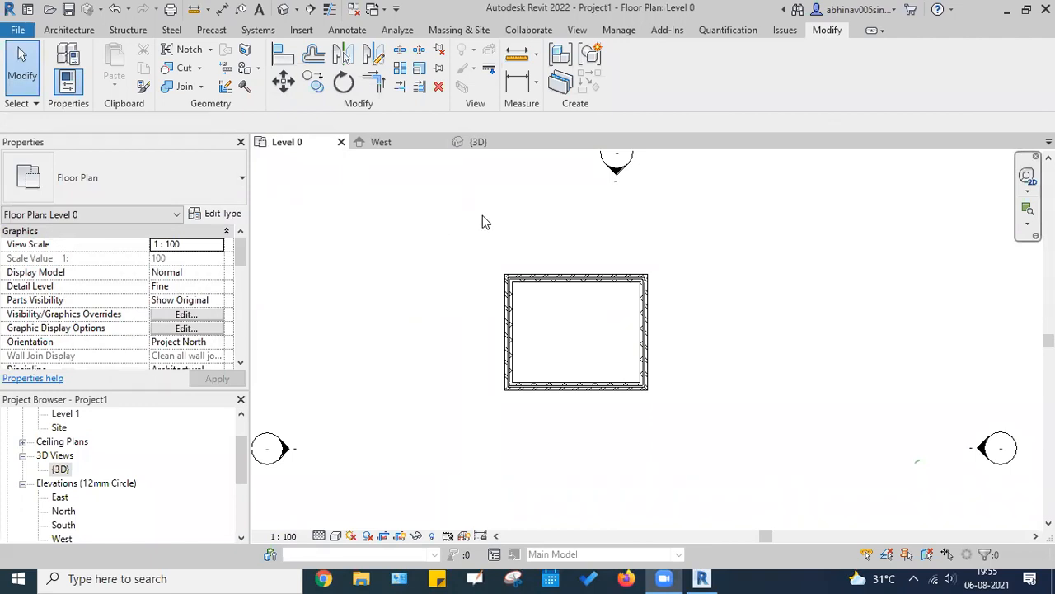
left_click_drag(686, 417, 460, 229)
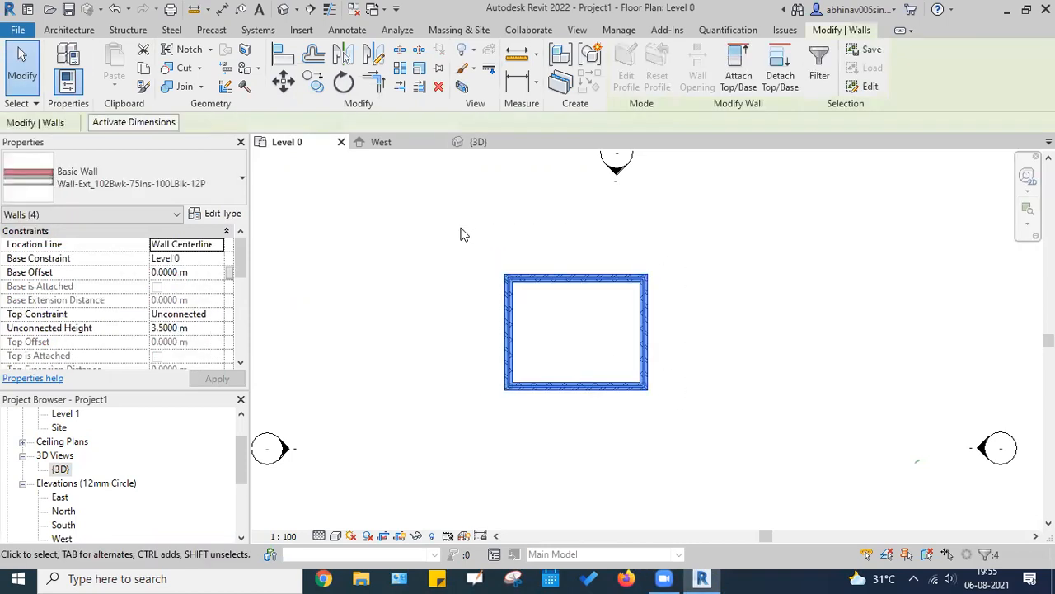
key("Delete")
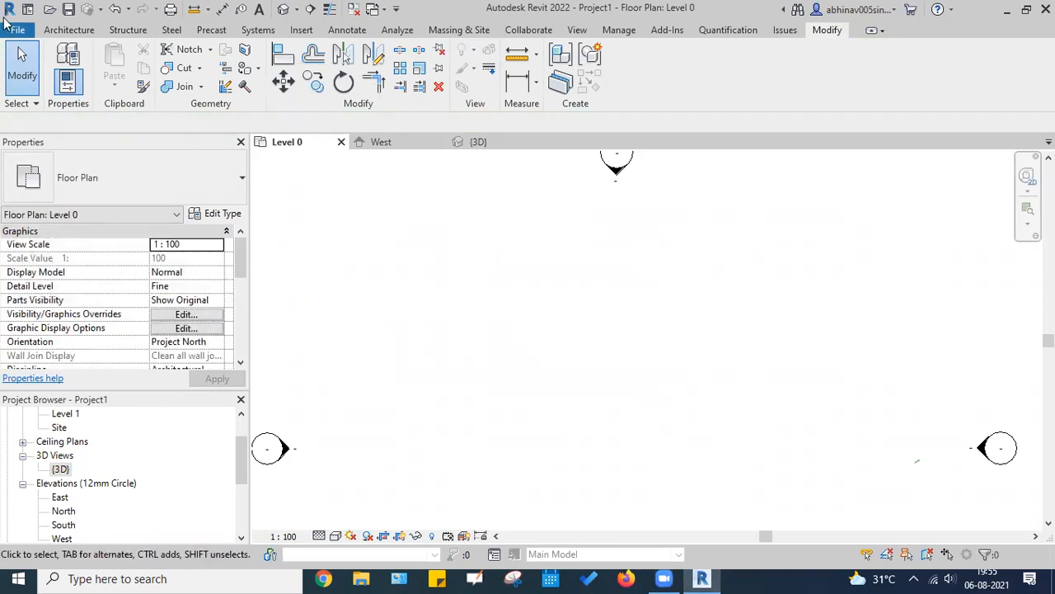
Step: Set up vertical UC305x305x97 structural columns for placement by Height, unconnected, with a value of 5 m
left_click(71, 32)
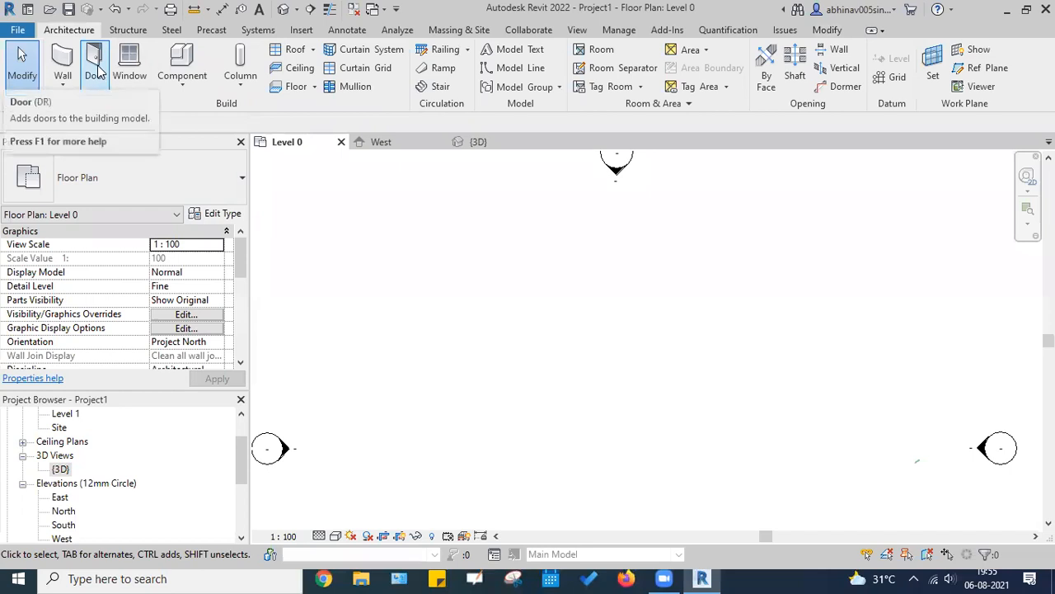
left_click(239, 54)
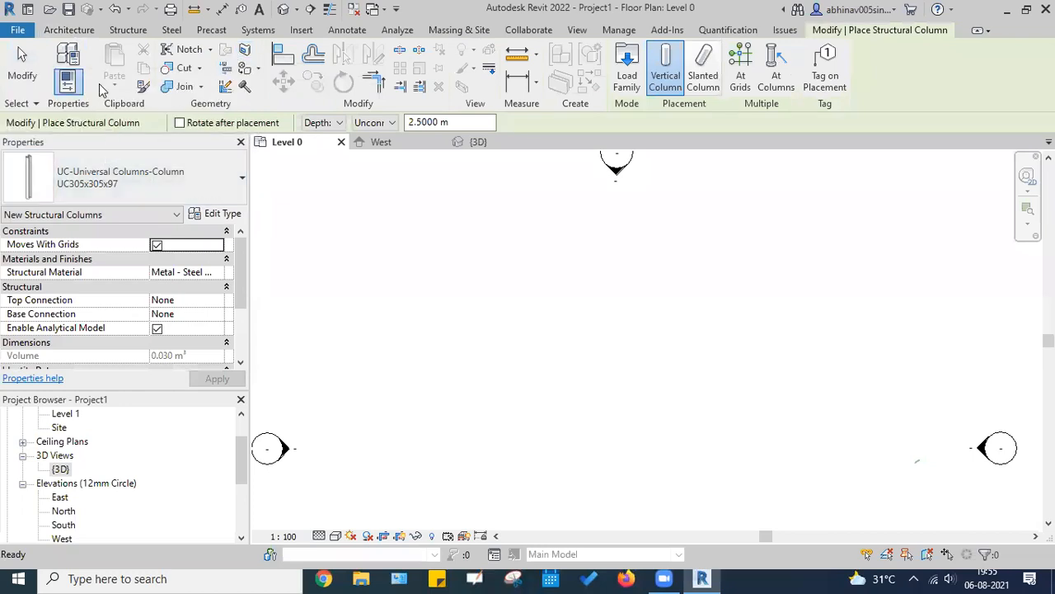
left_click(69, 32)
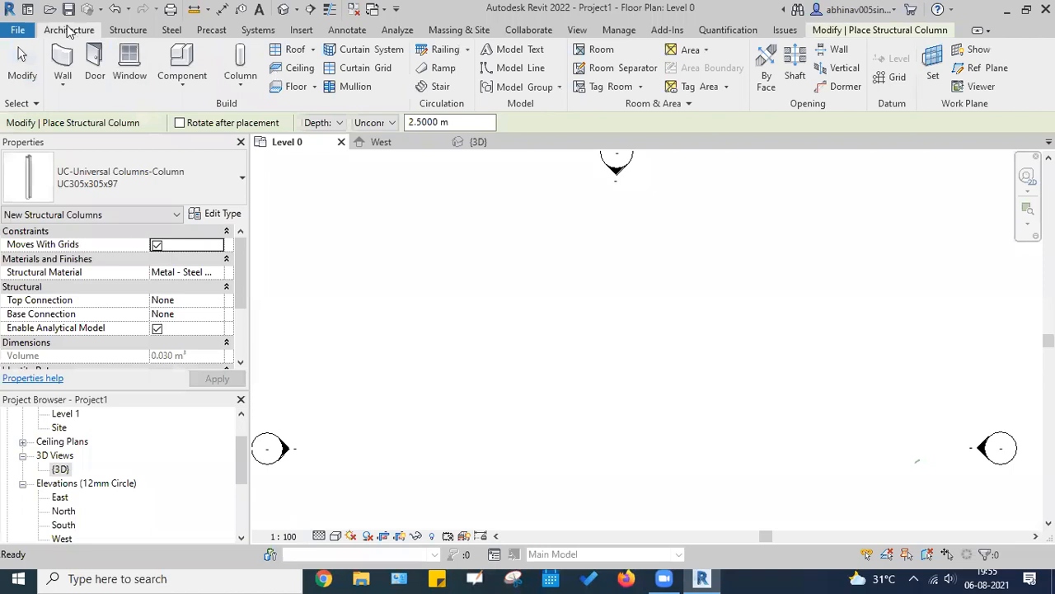
left_click(243, 81)
left_click(243, 80)
left_click(239, 55)
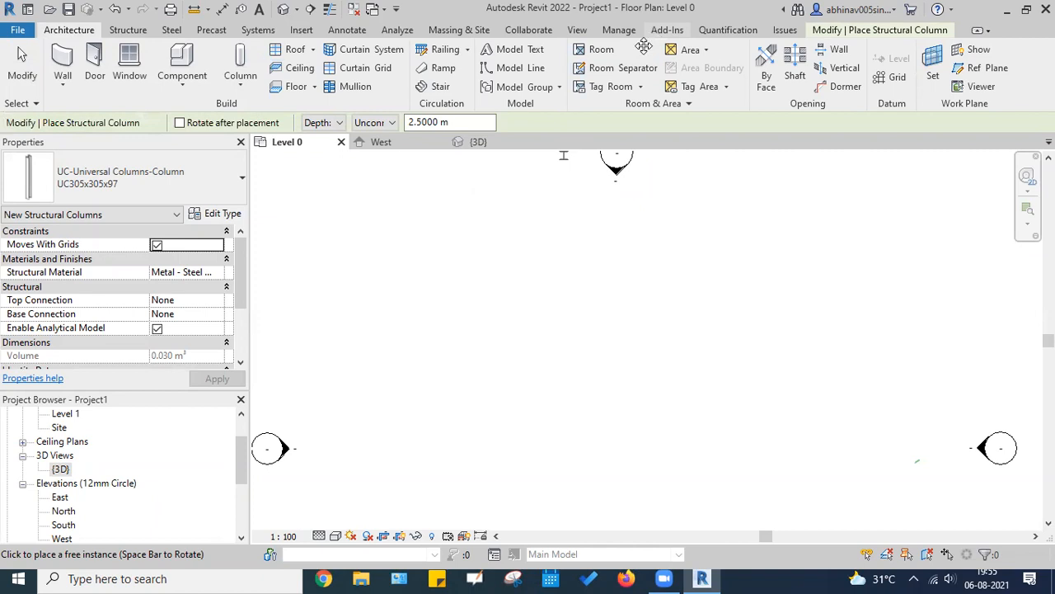
left_click(322, 122)
left_click(336, 124)
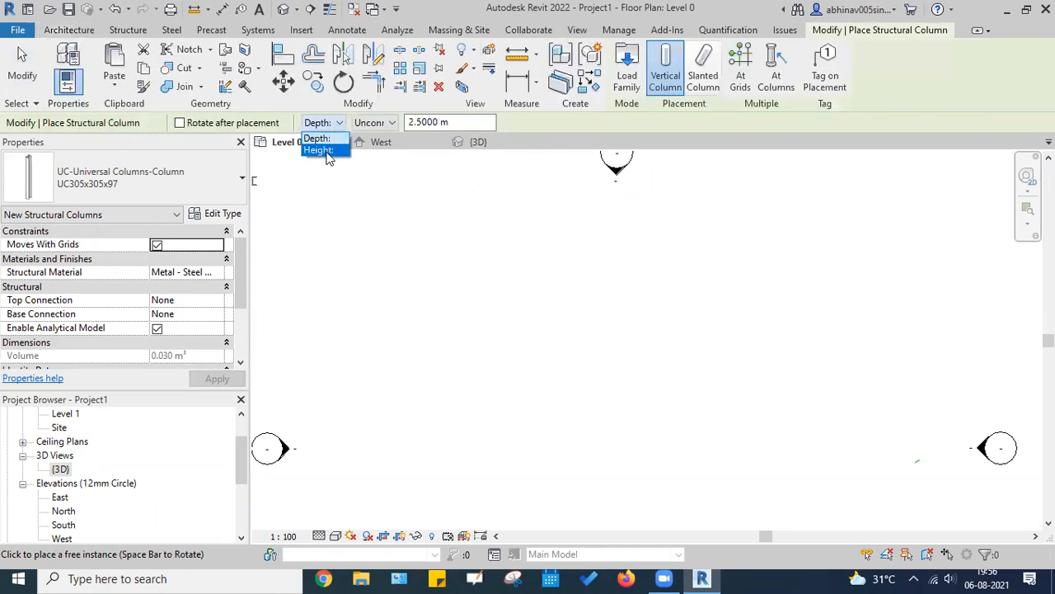
left_click(327, 150)
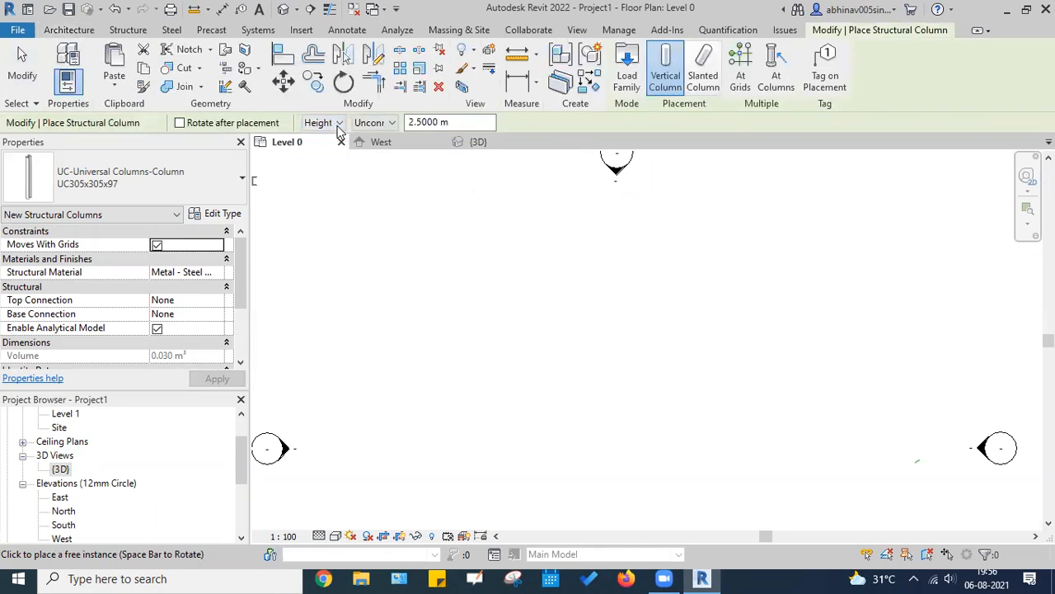
left_click(338, 125)
left_click(326, 151)
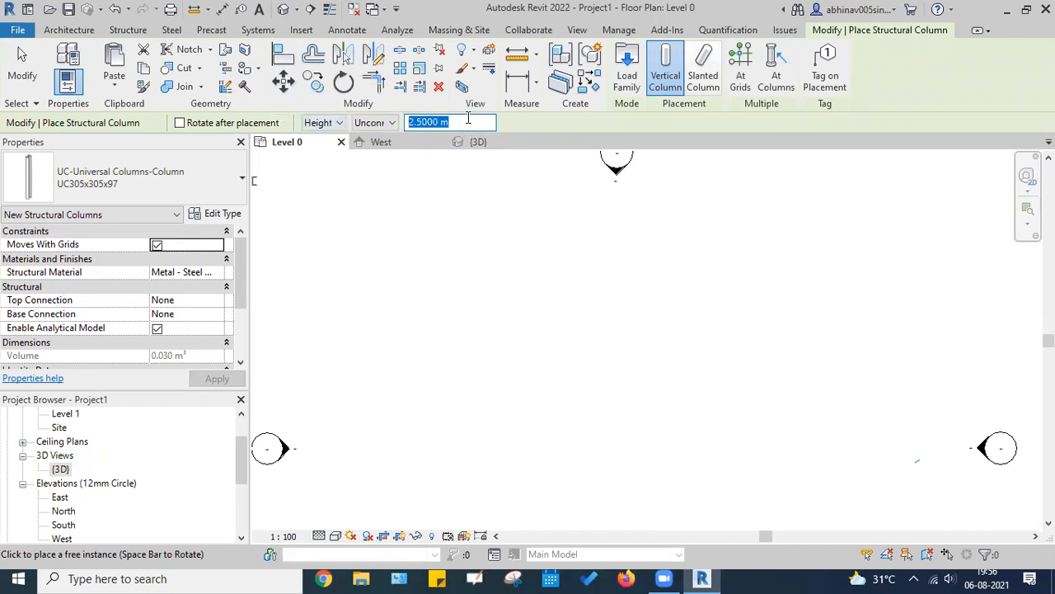
type("5")
key("Return")
Step: Place twelve structural columns on Level 0 in an aligned grid of three rows by four columns between the elevation markers
left_click(430, 257)
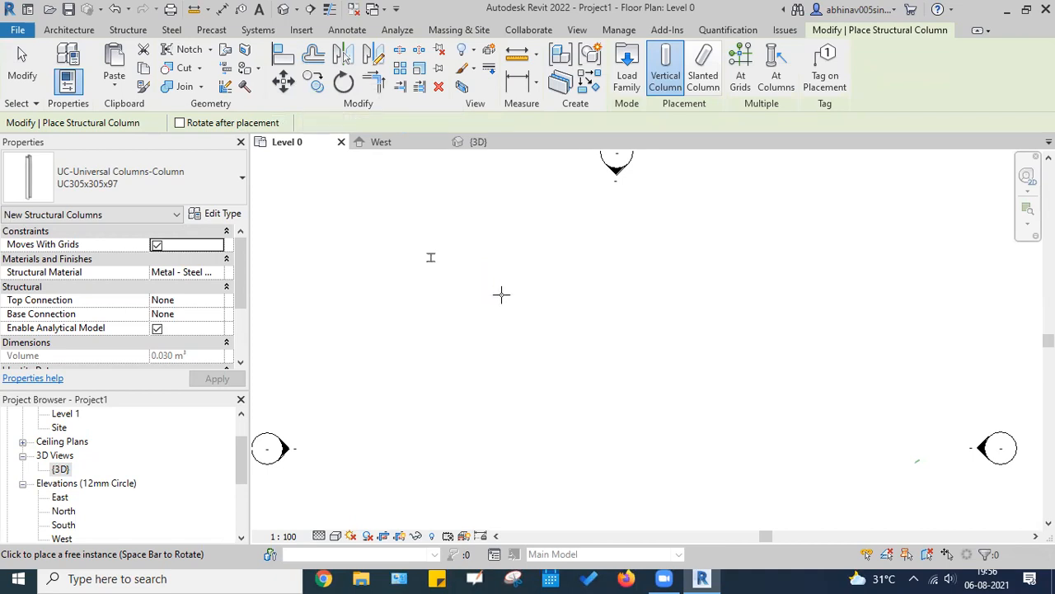
left_click(539, 257)
left_click(651, 256)
left_click(762, 258)
left_click(762, 360)
left_click(650, 361)
left_click(538, 360)
left_click(430, 360)
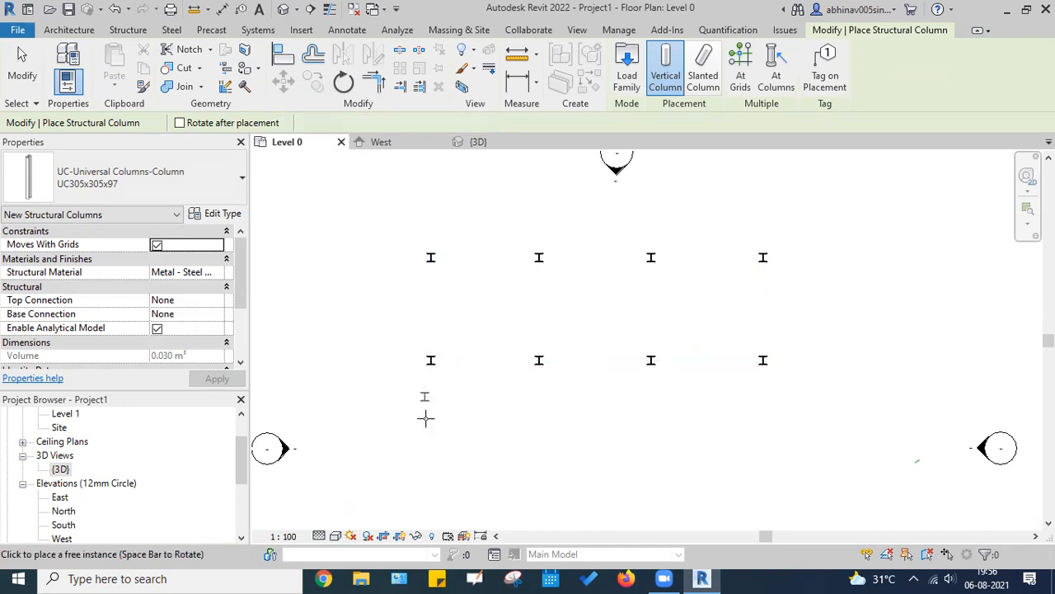
left_click(429, 478)
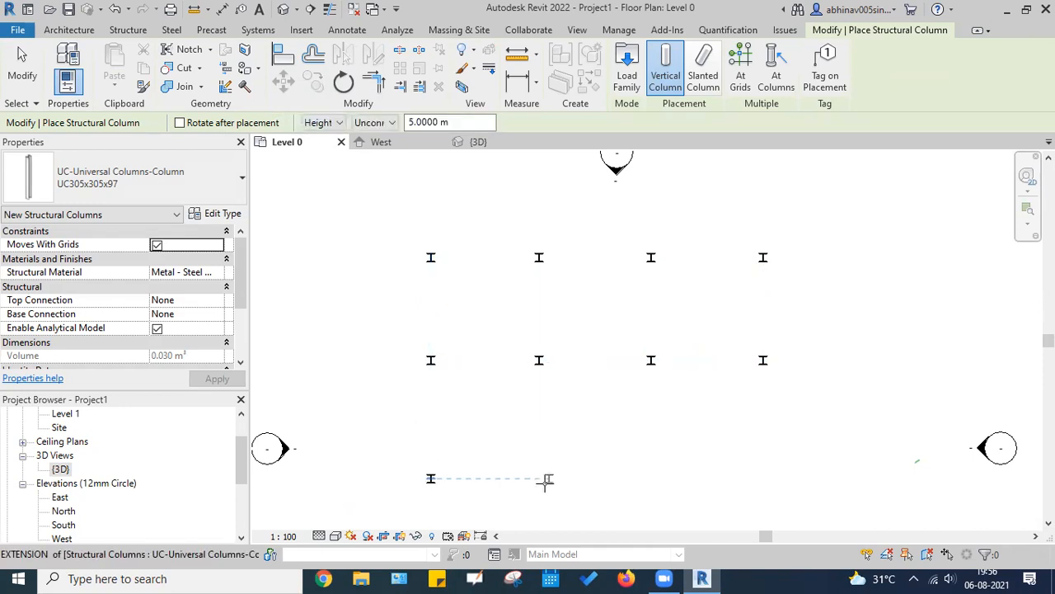
left_click(540, 478)
left_click(651, 478)
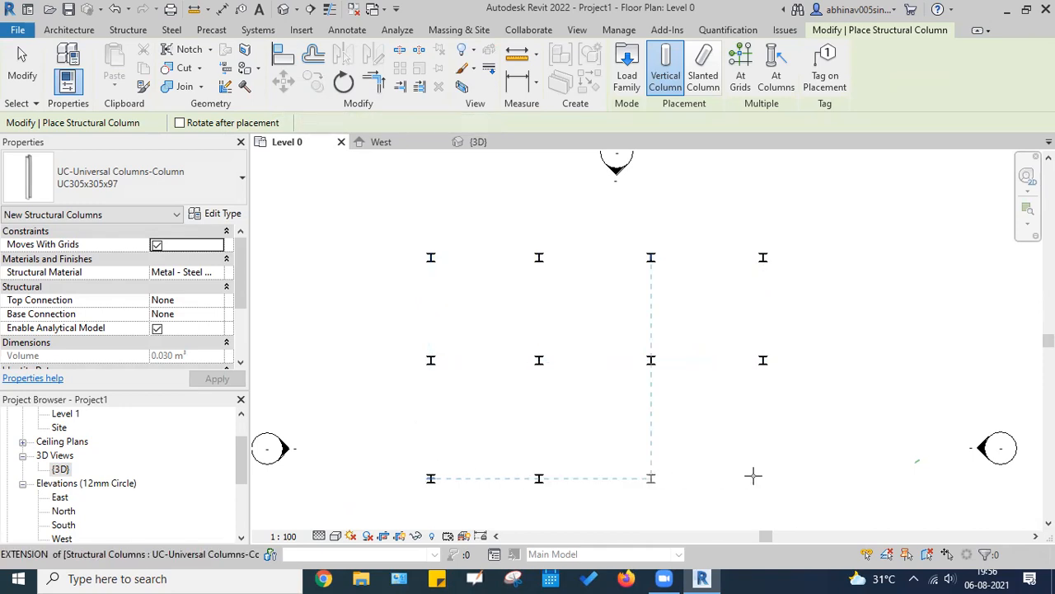
left_click(764, 478)
scroll(710, 285, "down", 2)
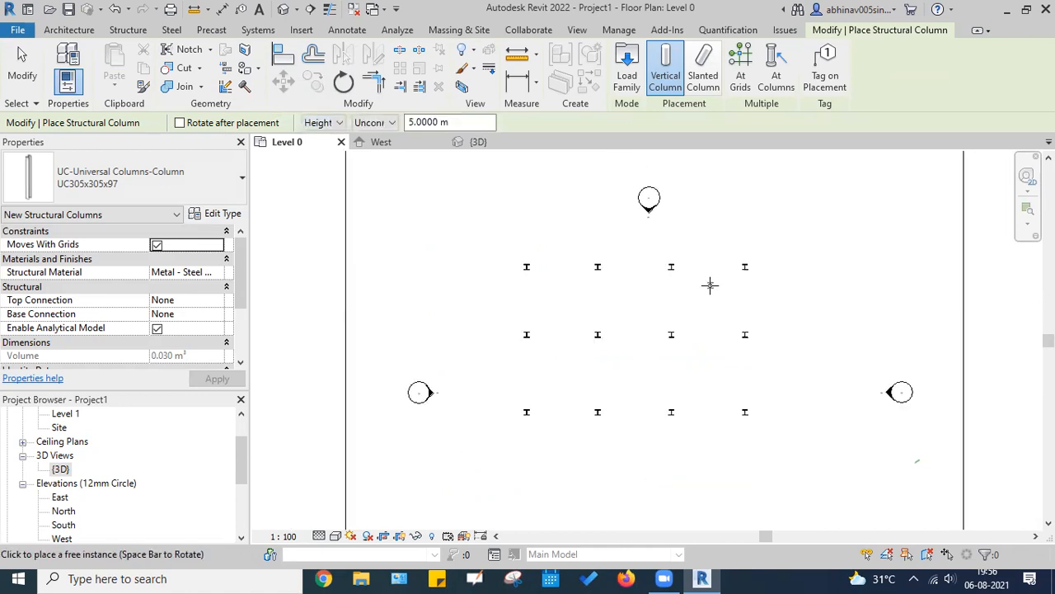
middle_click_drag(791, 294, 683, 266)
key("Escape")
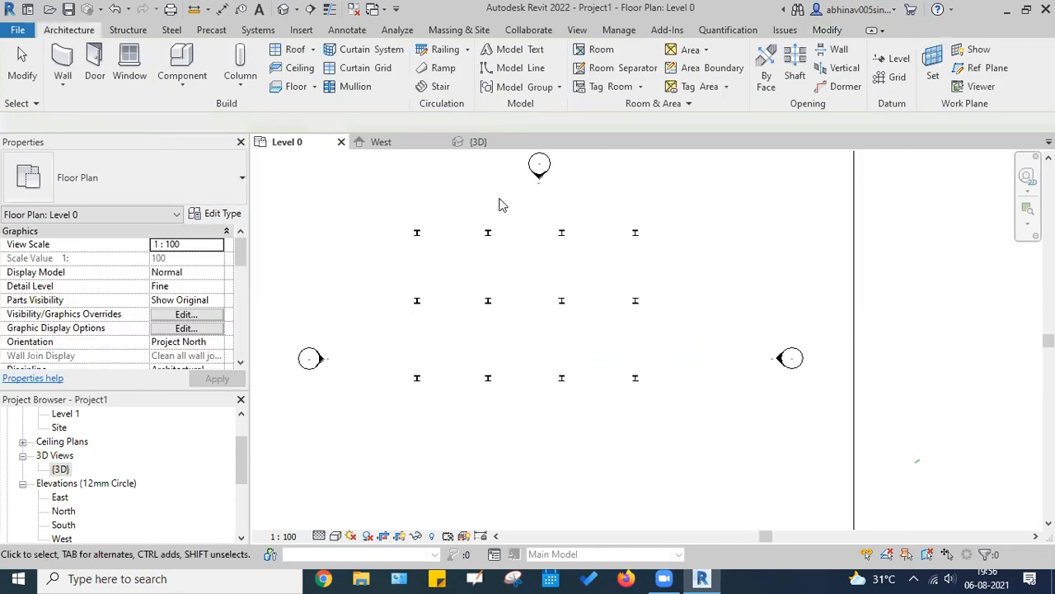
Step: Examine the placed columns in the West elevation and the 3D view
left_click(405, 143)
scroll(513, 305, "down", 3)
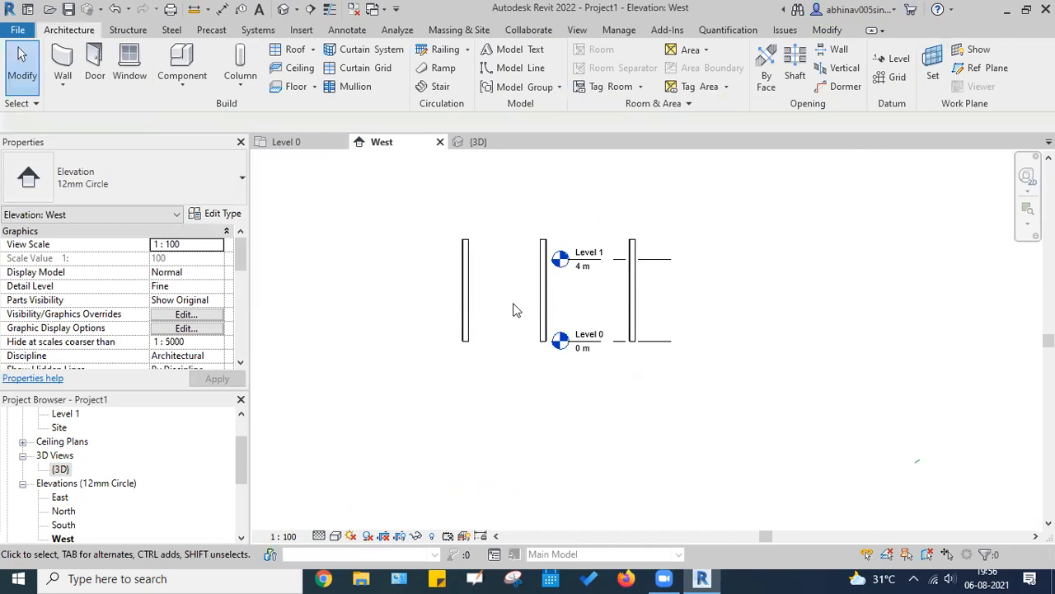
left_click(478, 142)
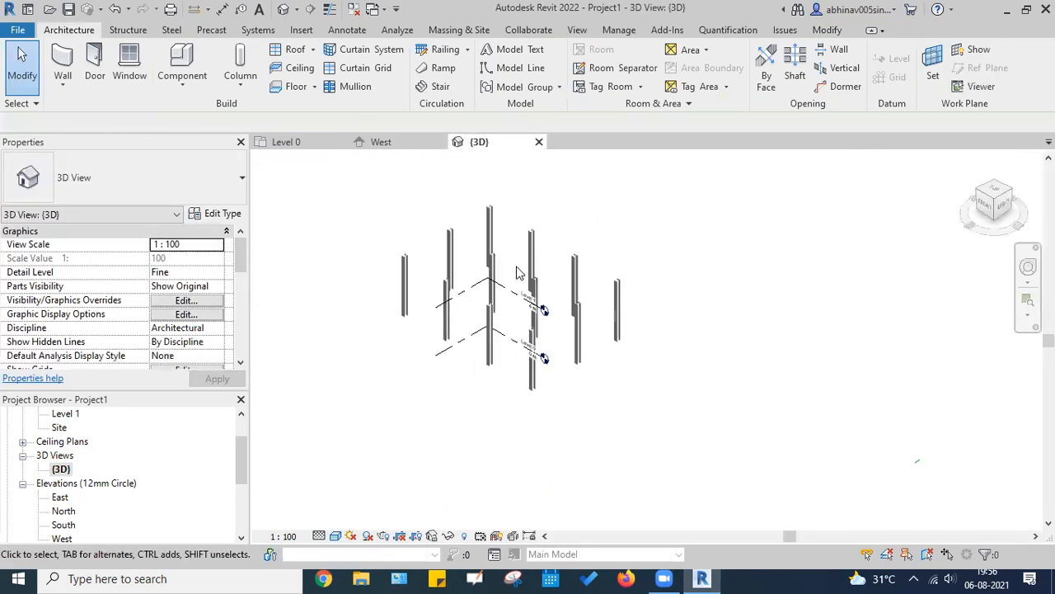
Step: Inspect the outermost structural column and its constraints in the 3D view, then return to the Level 0 floor plan
scroll(436, 256, "up", 6)
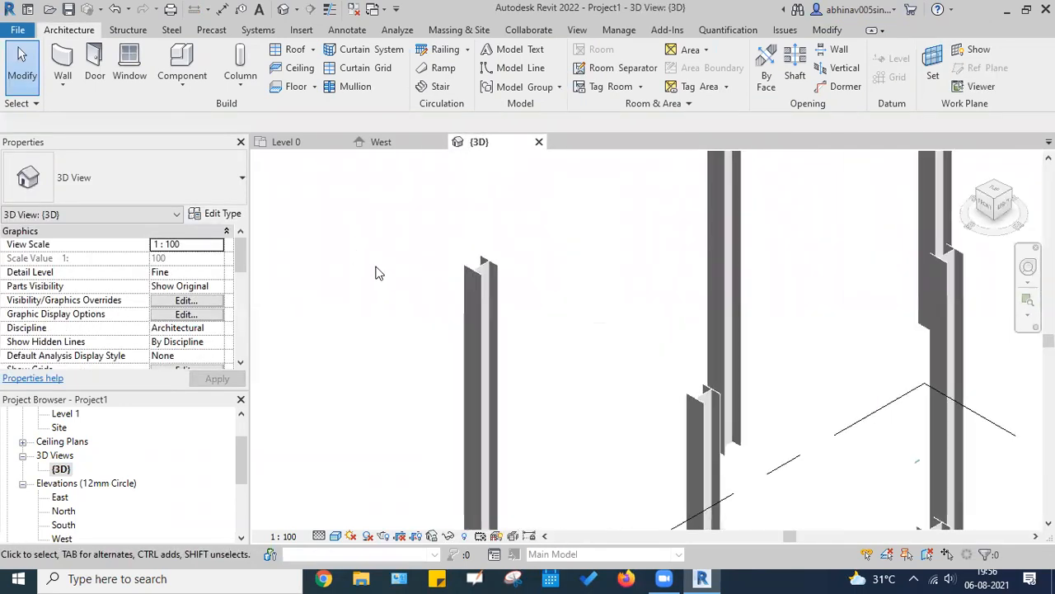
left_click(488, 284)
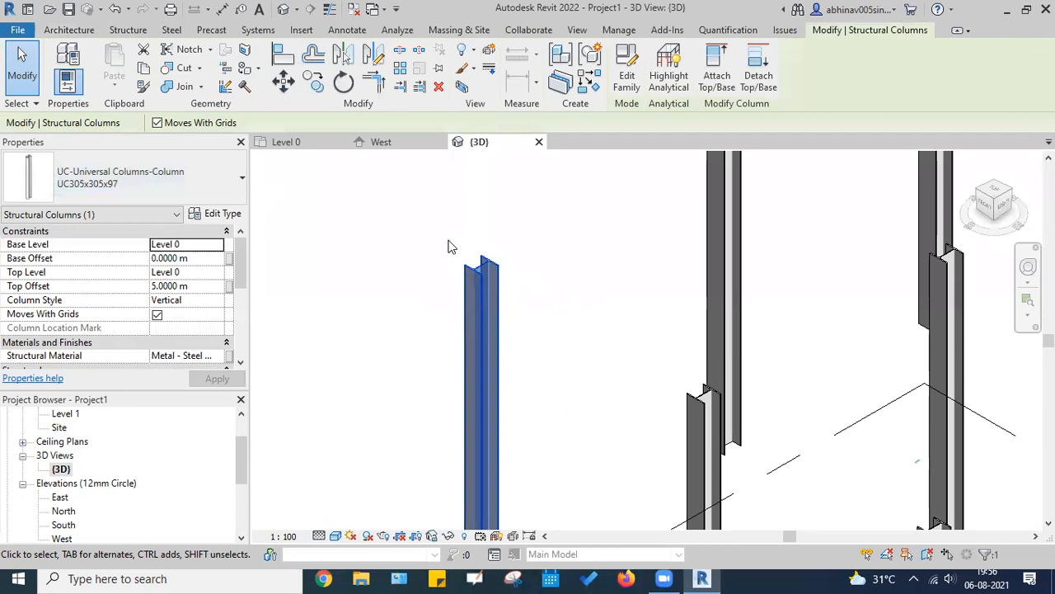
scroll(448, 247, "down", 5)
left_click(567, 235)
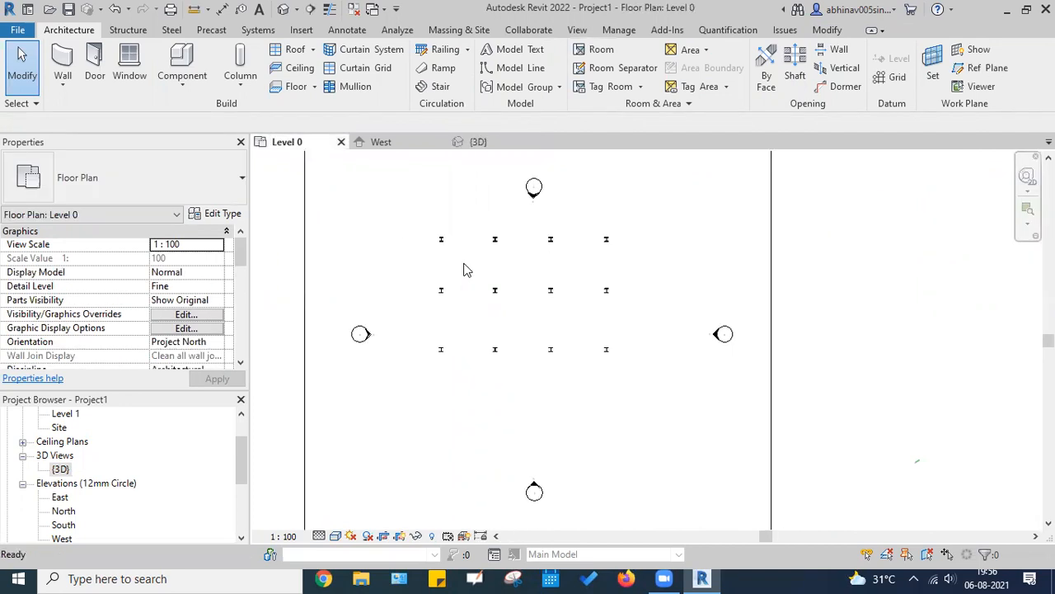
Step: Delete all twelve structural columns from the Level 0 floor plan
left_click_drag(650, 378, 396, 214)
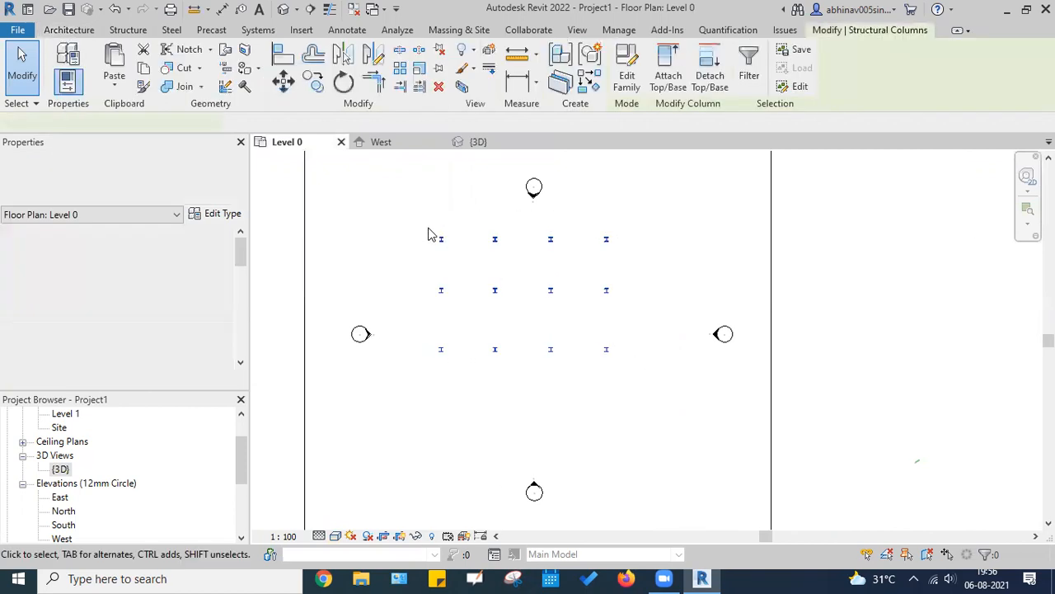
scroll(438, 235, "up", 5)
scroll(438, 236, "down", 4)
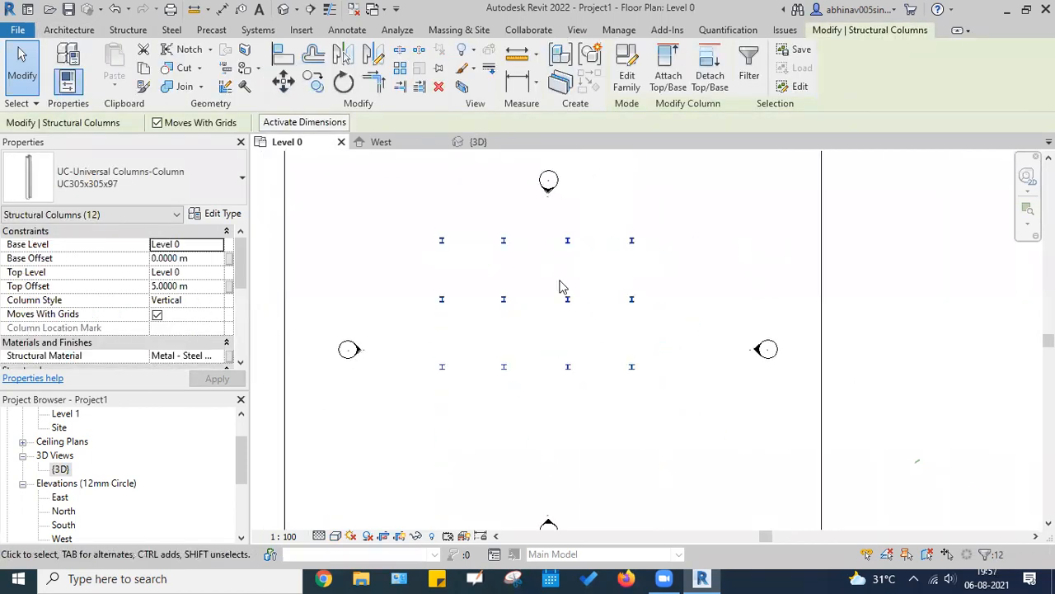
key("Delete")
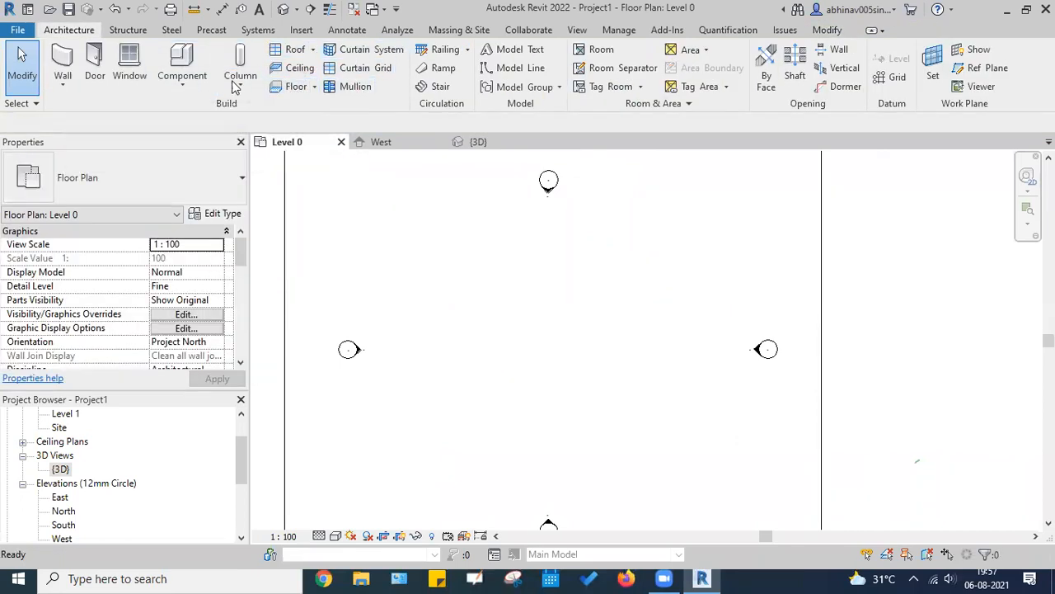
left_click(183, 91)
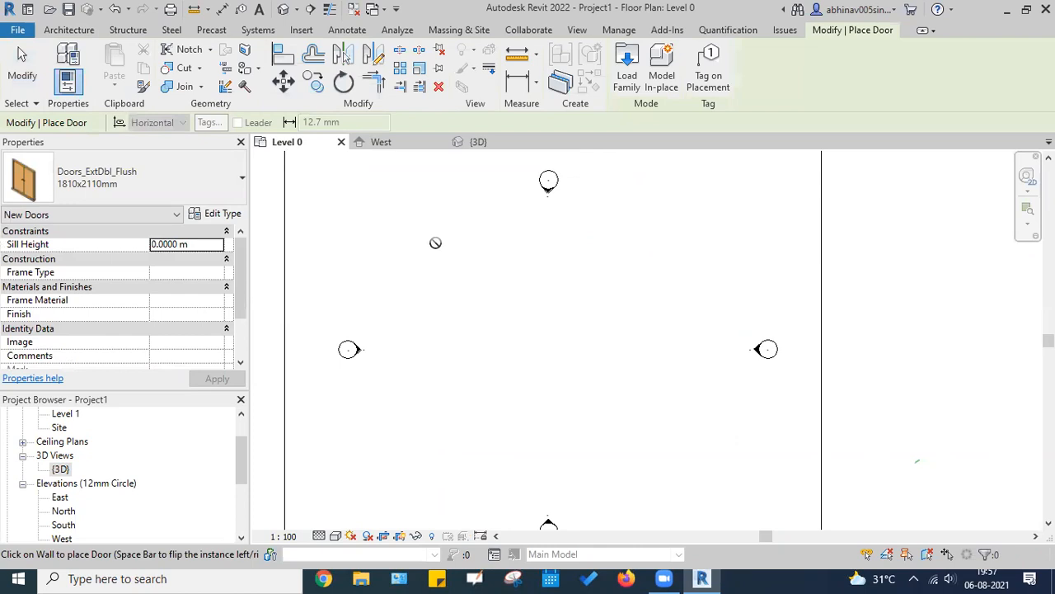
key("Escape")
key("Escape")
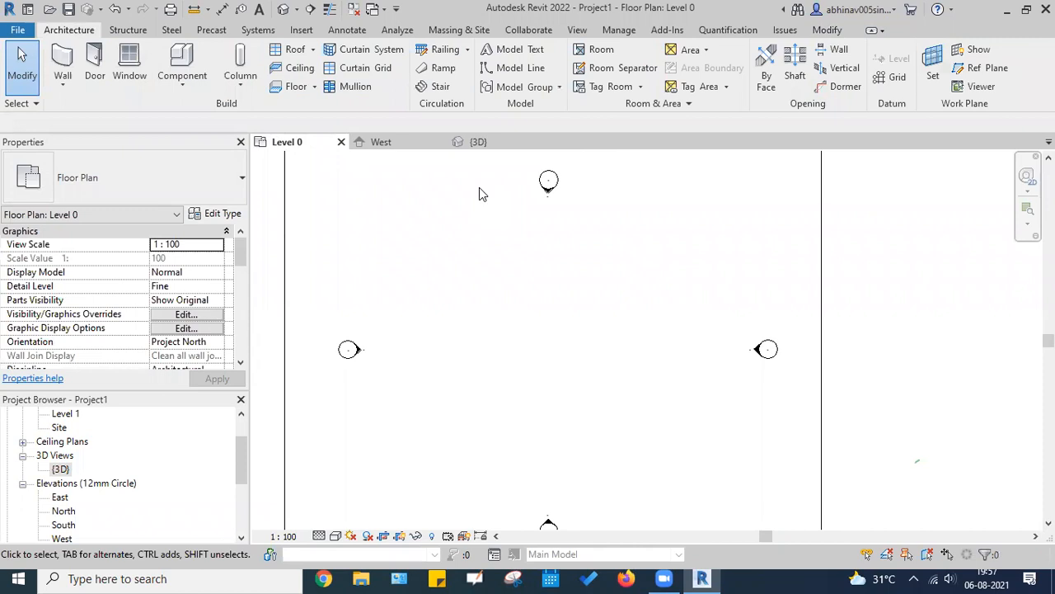
Step: Place nine vertical UC305x305x97 structural columns, 5 m high, on Level 0 in an aligned grid of three rows by three columns
left_click(240, 61)
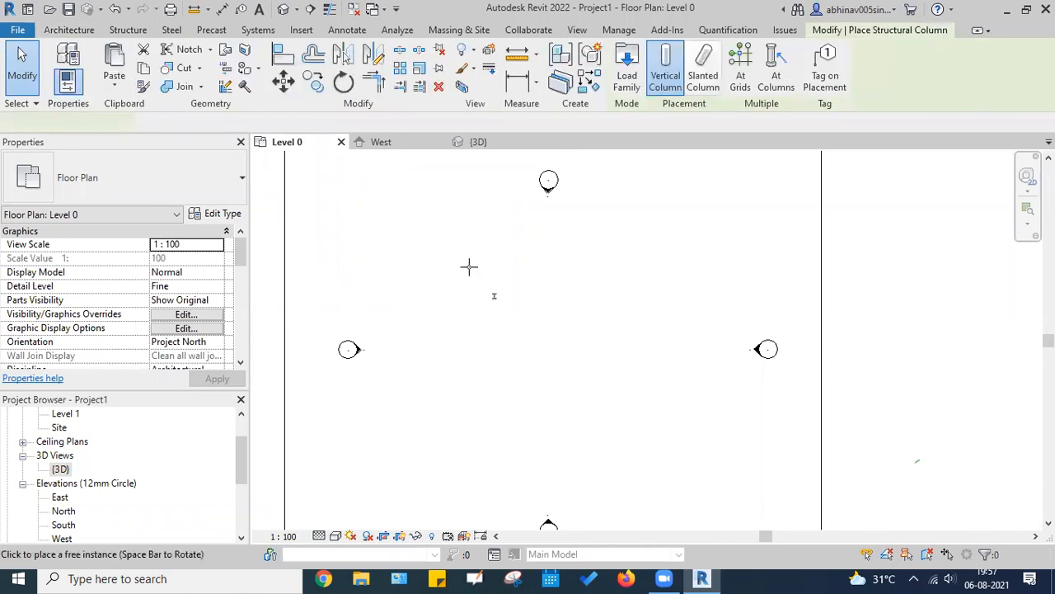
scroll(423, 253, "up", 4)
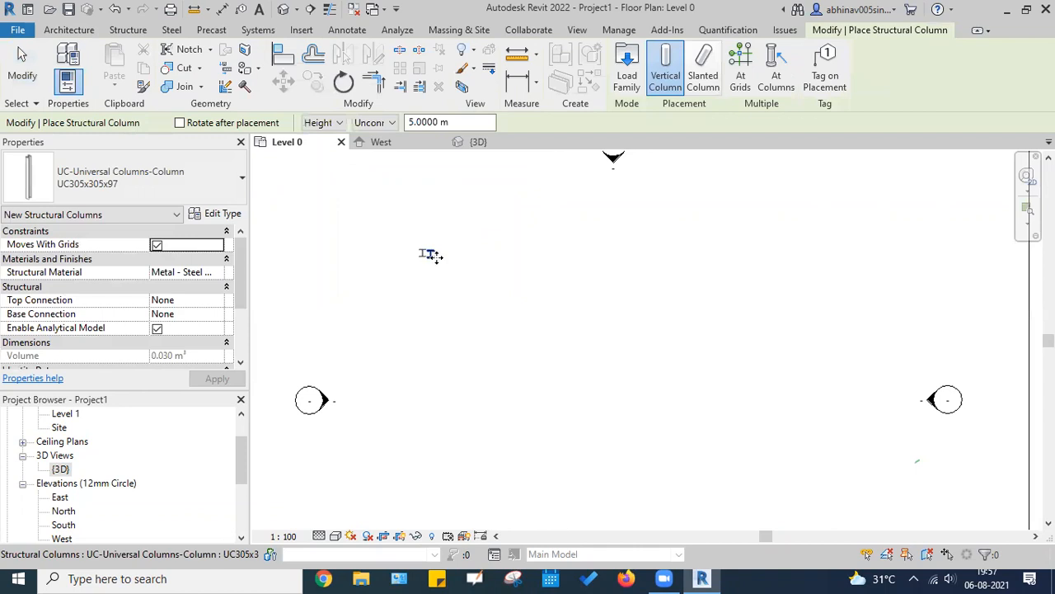
left_click(426, 253)
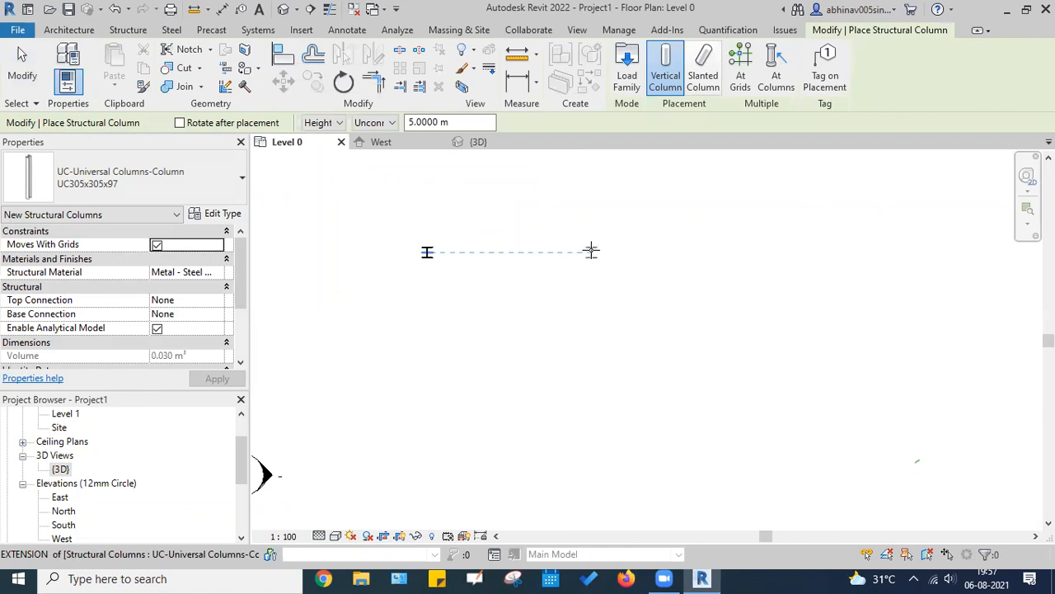
left_click(584, 251)
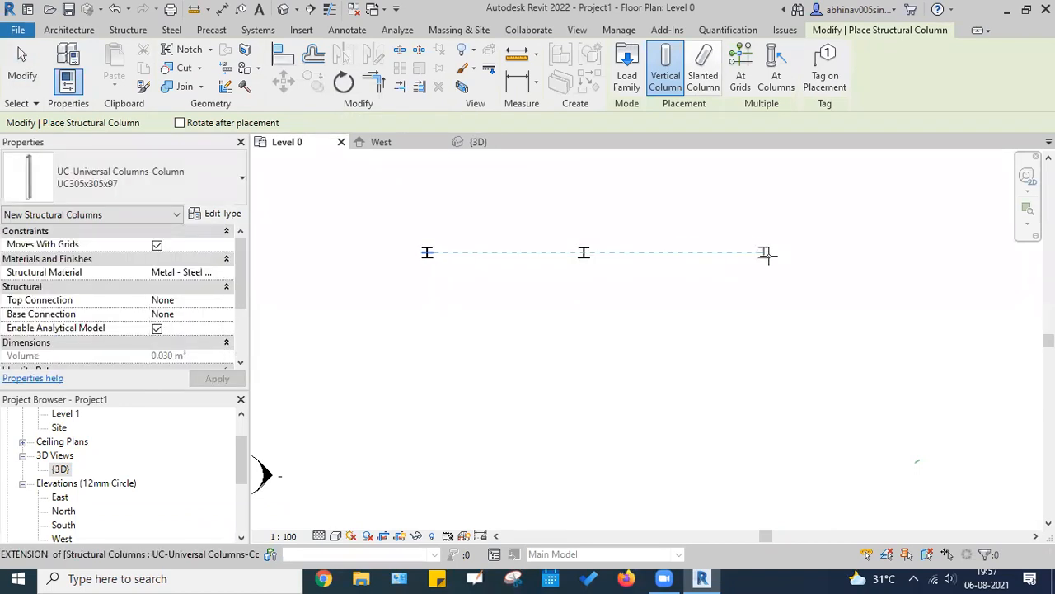
left_click(743, 251)
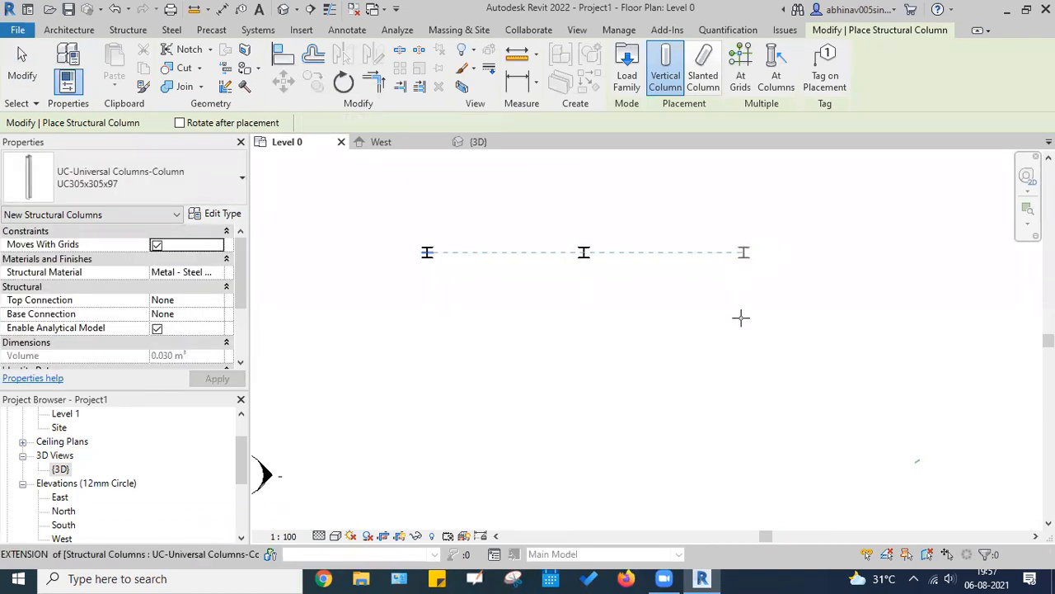
left_click(743, 376)
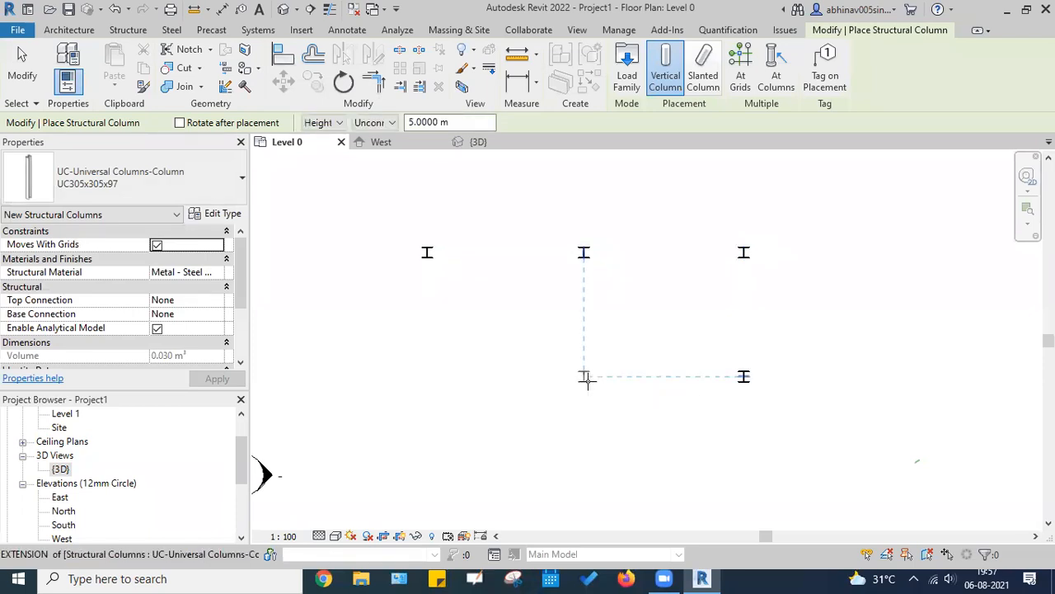
left_click(583, 377)
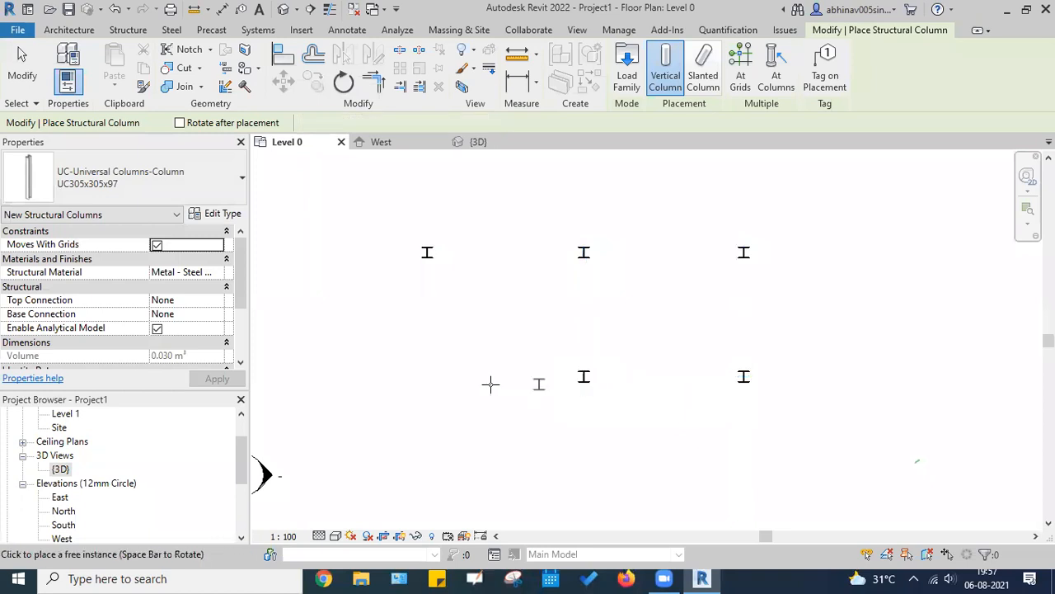
left_click(427, 379)
left_click(427, 499)
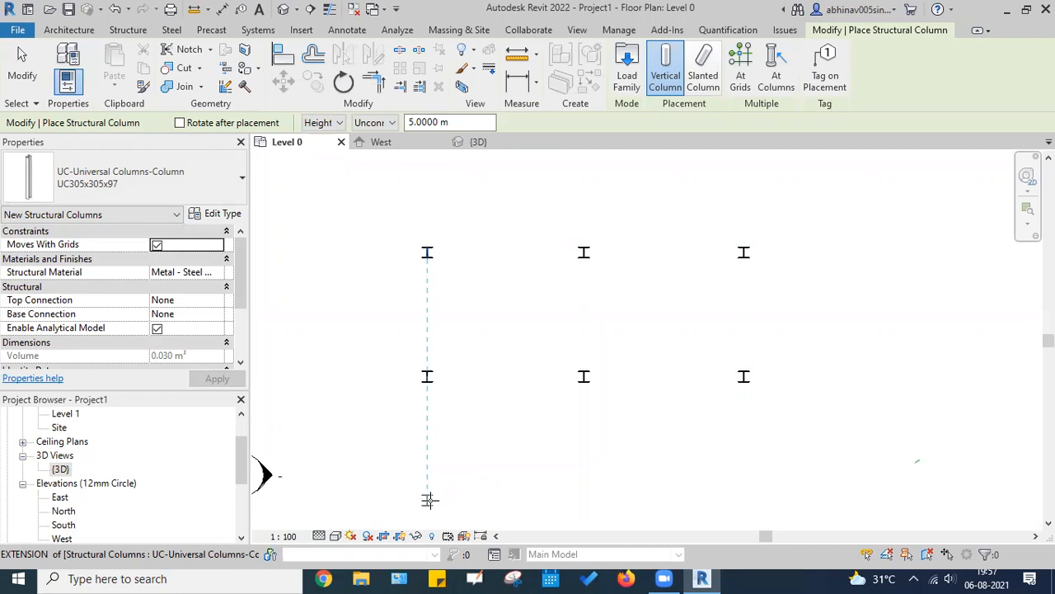
left_click(585, 499)
left_click(744, 500)
Step: Extend each of the three rows with a fourth structural column on the east side, aligned with the existing ones
middle_click_drag(652, 438, 664, 353)
scroll(664, 353, "down", 2)
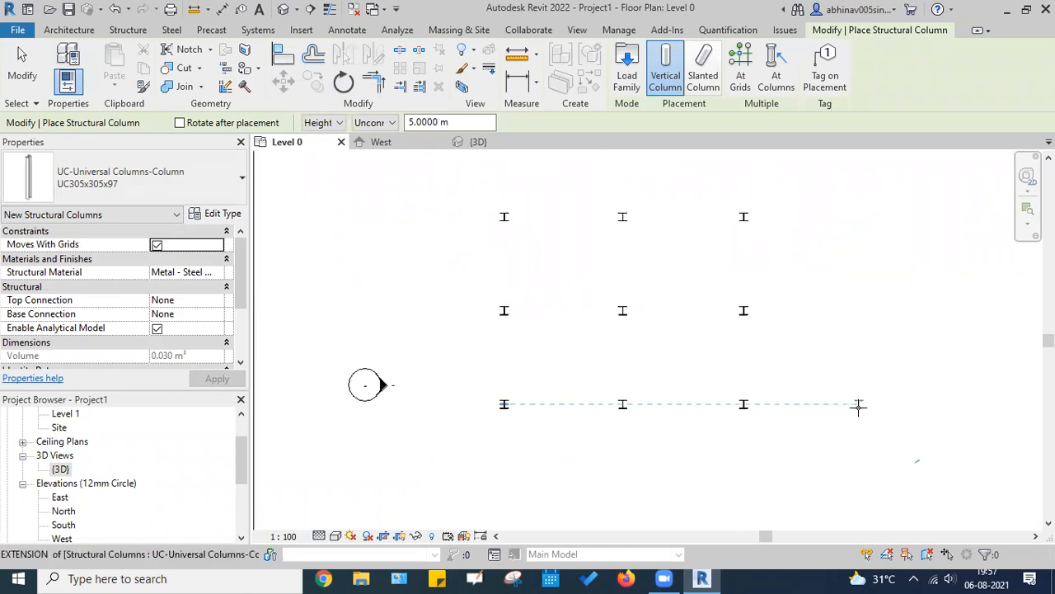
left_click(858, 404)
left_click(858, 309)
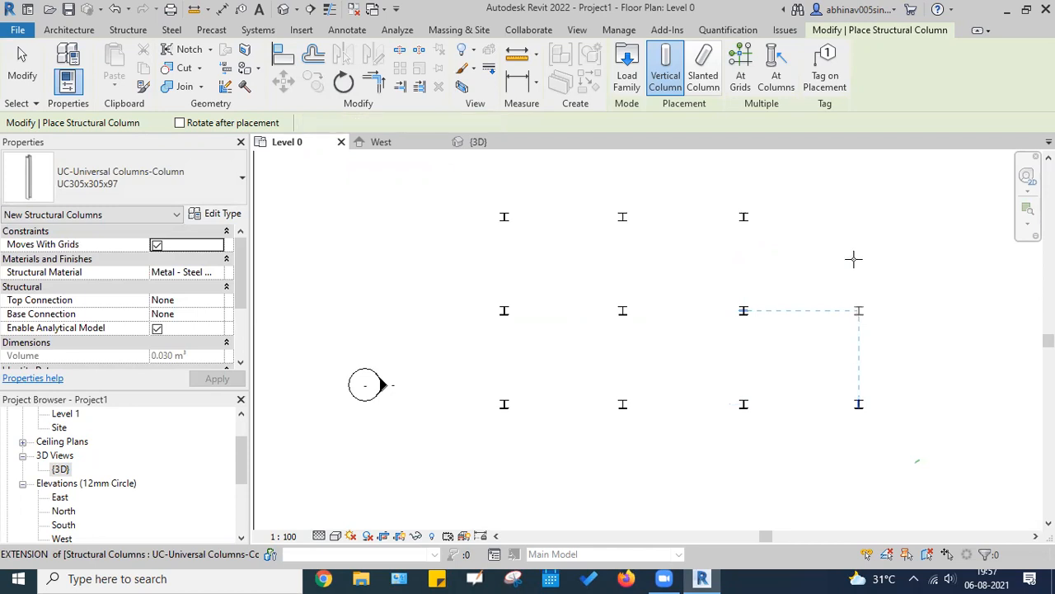
left_click(857, 216)
Step: Add a fourth row of four 5 m high structural columns below the three existing rows
middle_click_drag(527, 478, 508, 439)
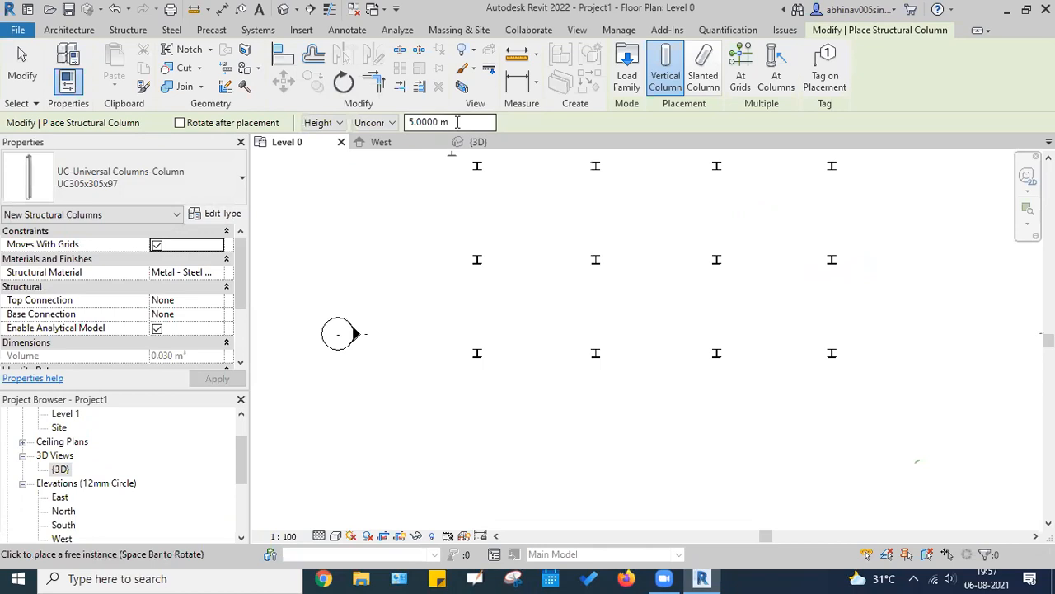
left_click_drag(462, 122, 387, 128)
key("ctrl")
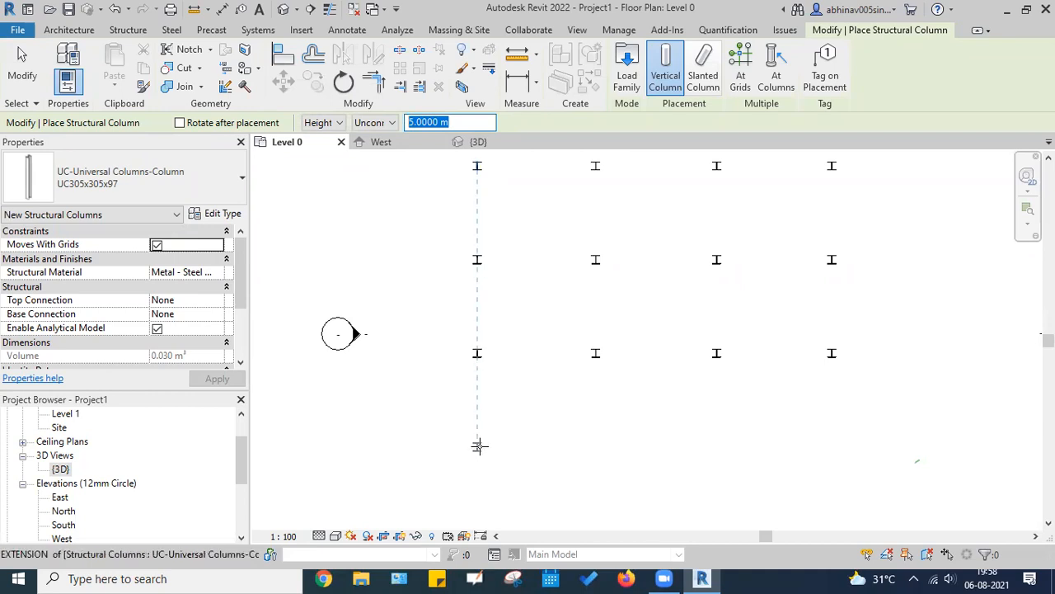
left_click(606, 443)
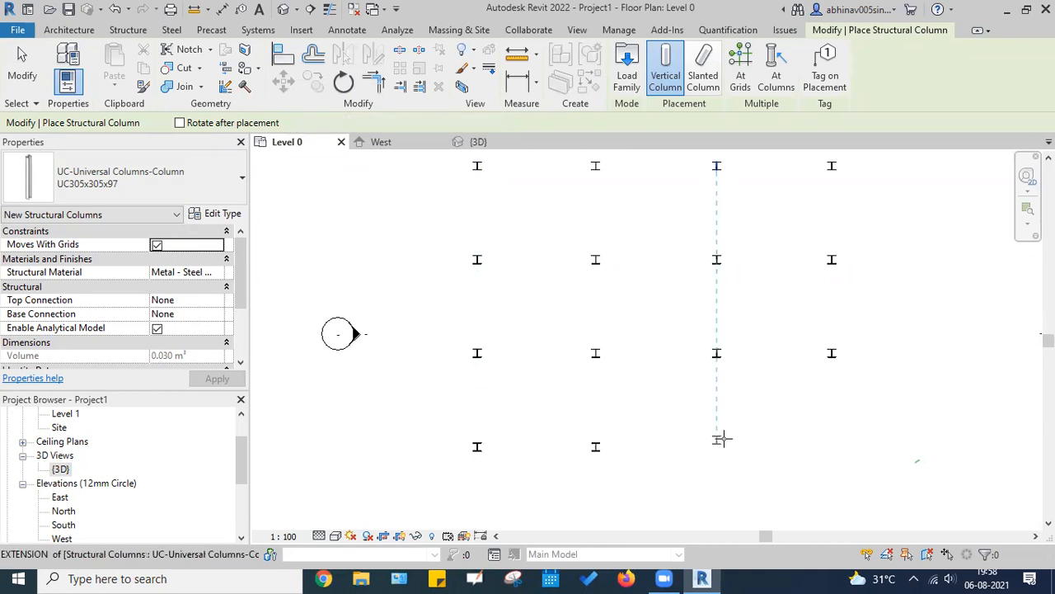
left_click(715, 438)
left_click(828, 438)
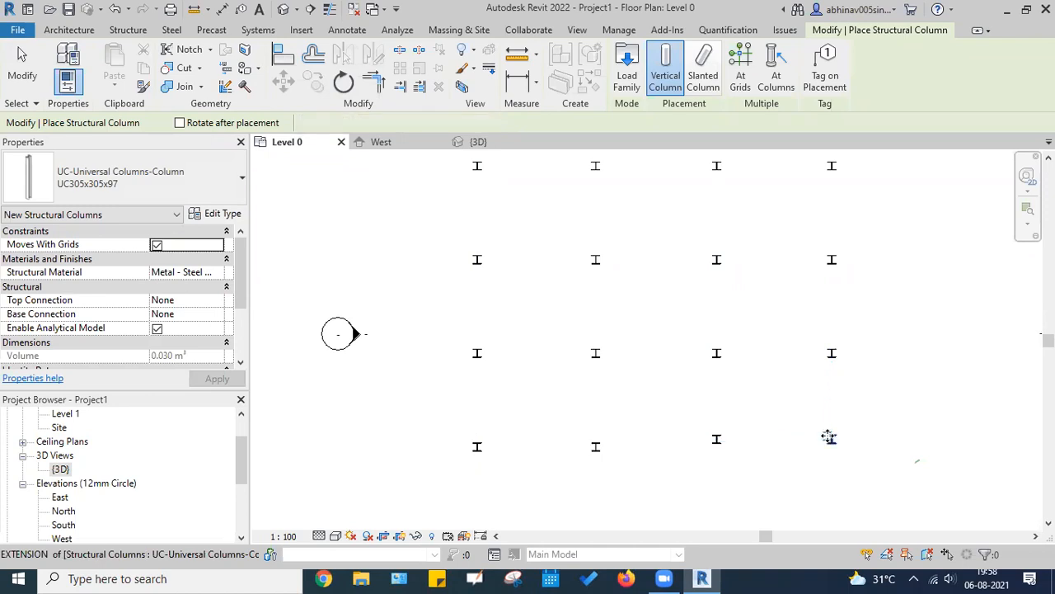
Step: Place two intermediate structural columns between the second and third rows, on the second and third column lines
left_click(716, 306)
left_click(595, 306)
scroll(618, 302, "down", 2)
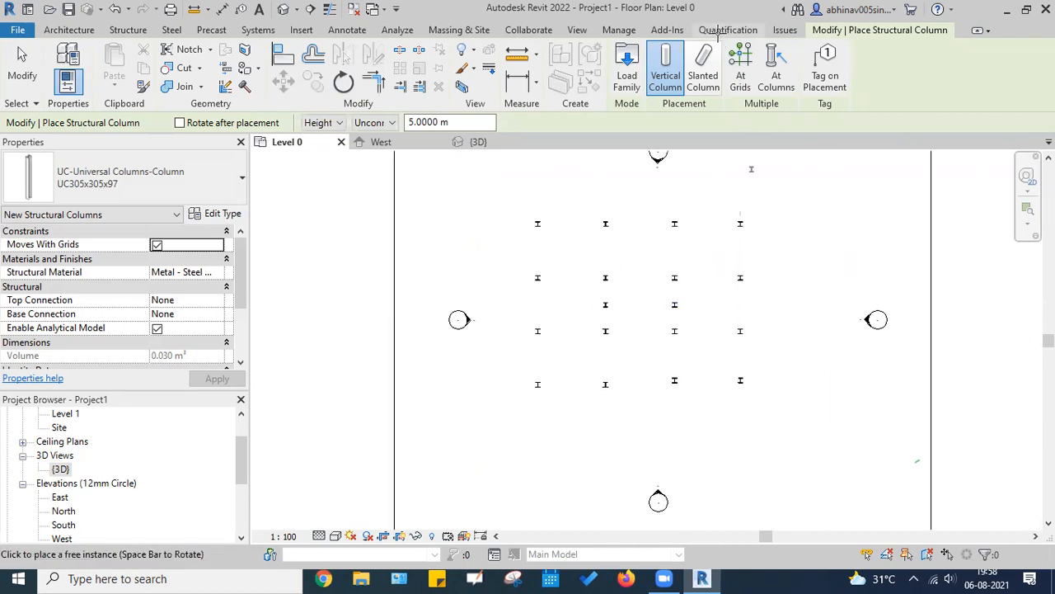
Step: Place five structural columns in a line east of the grid, beside the four rows and the intermediate row
middle_click_drag(788, 170, 758, 187)
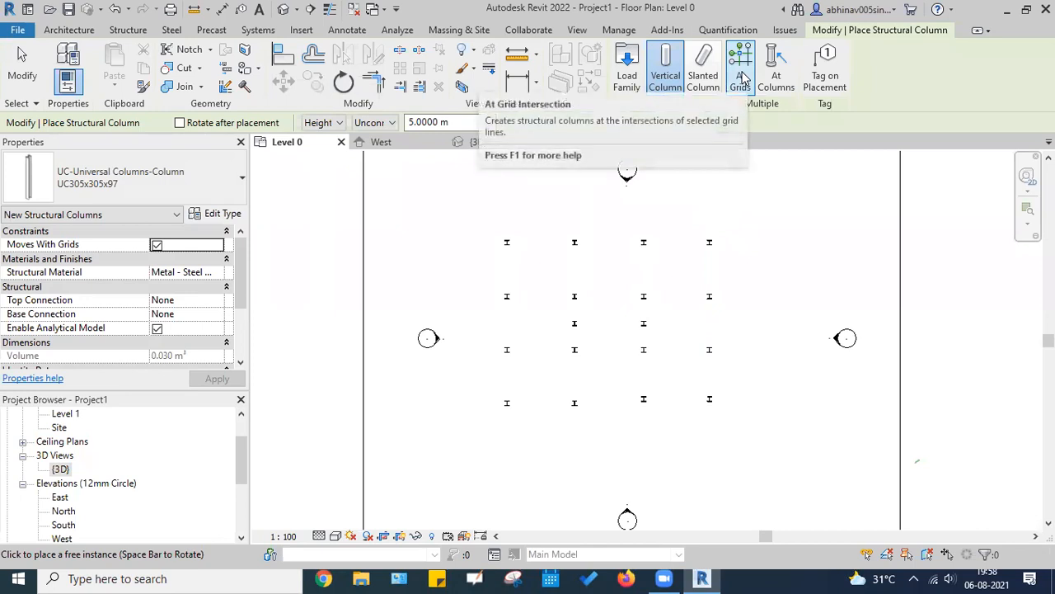
left_click(753, 242)
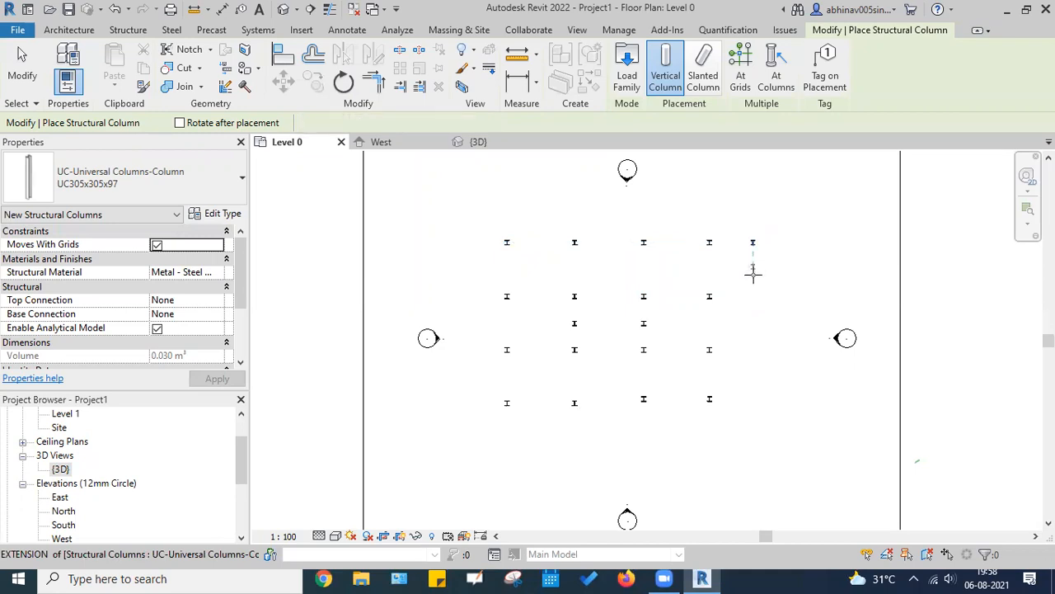
left_click(752, 324)
left_click(753, 350)
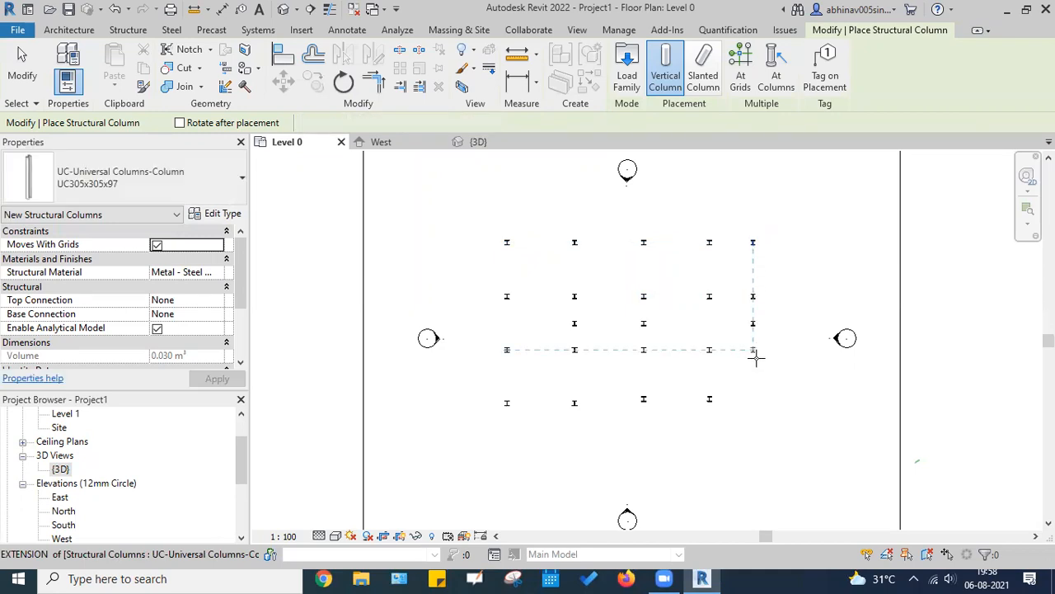
left_click(760, 403)
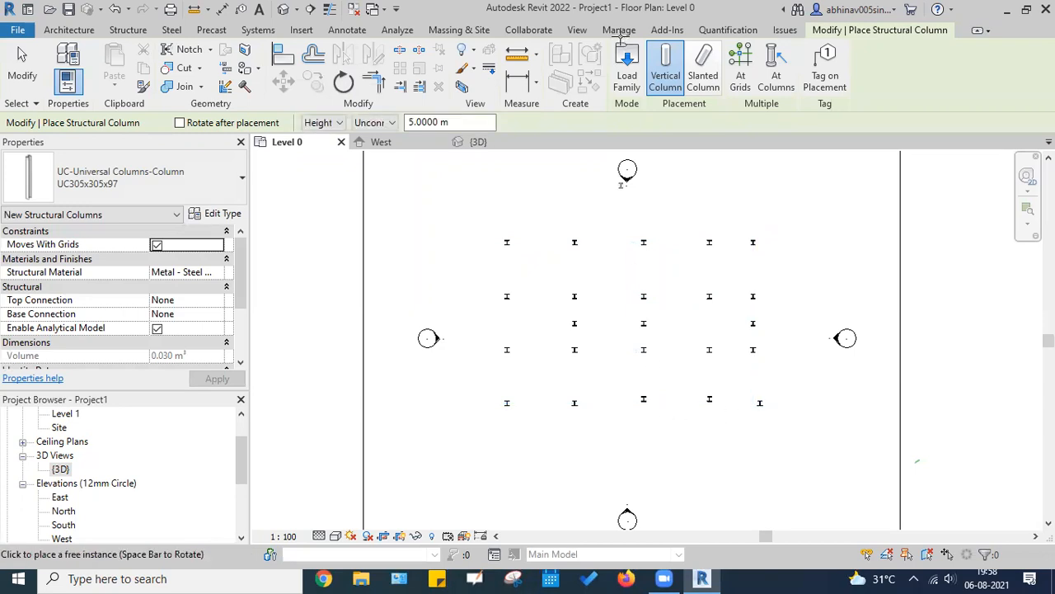
Step: Place two structural columns midway between the second and third column lines, in the first and second rows, and end placement
scroll(600, 248, "up", 3)
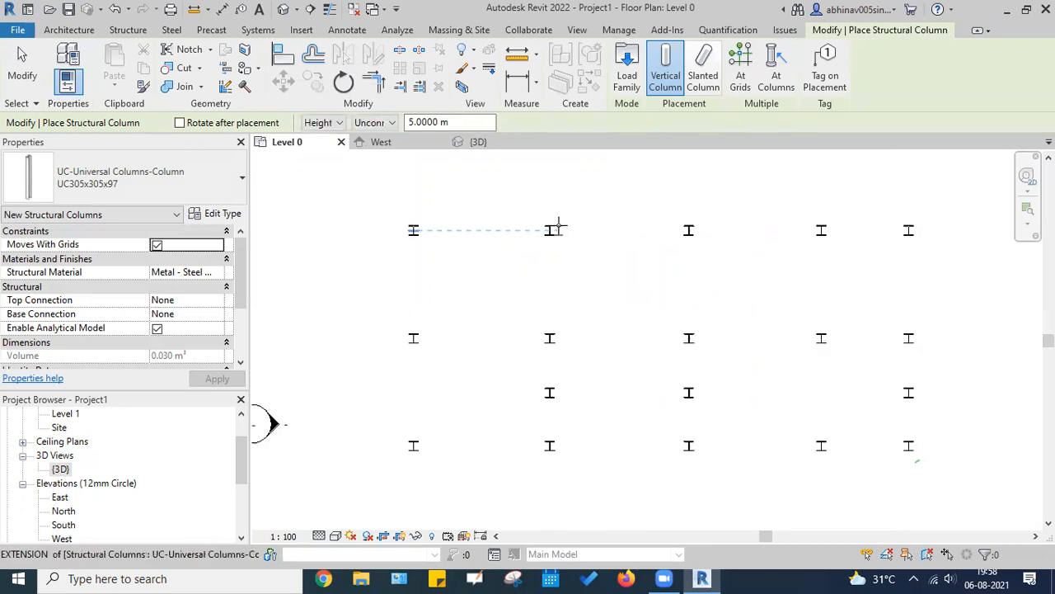
left_click(609, 227)
left_click(619, 228)
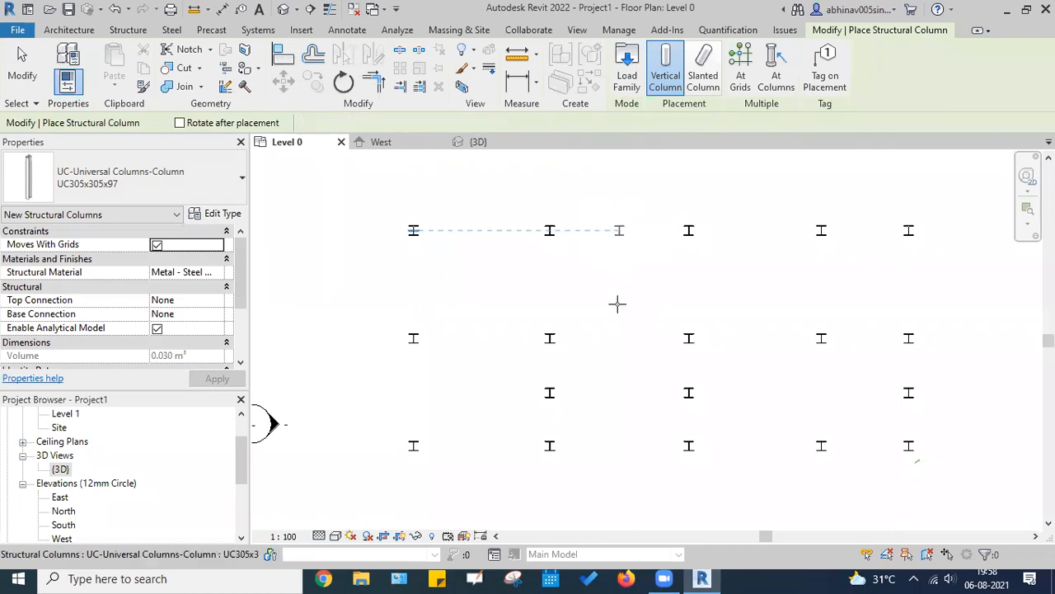
left_click(620, 338)
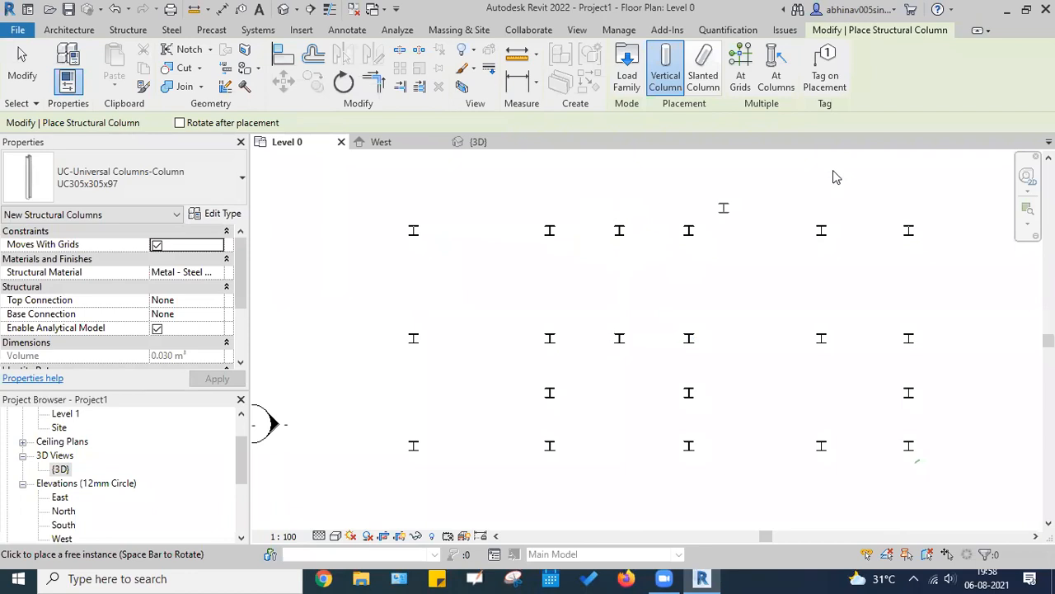
scroll(619, 237, "down", 4)
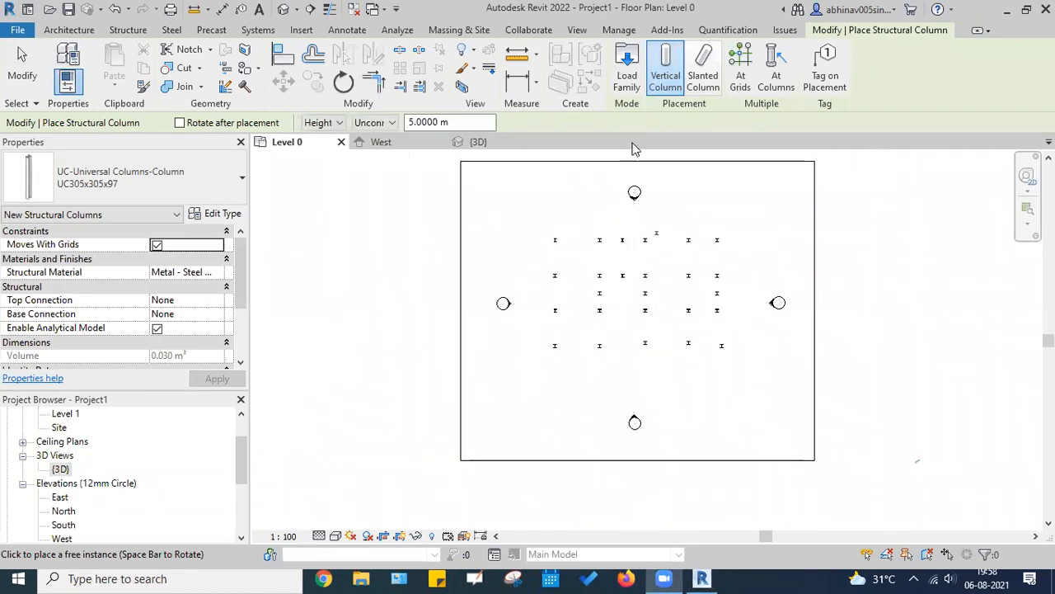
middle_click_drag(669, 272, 603, 271)
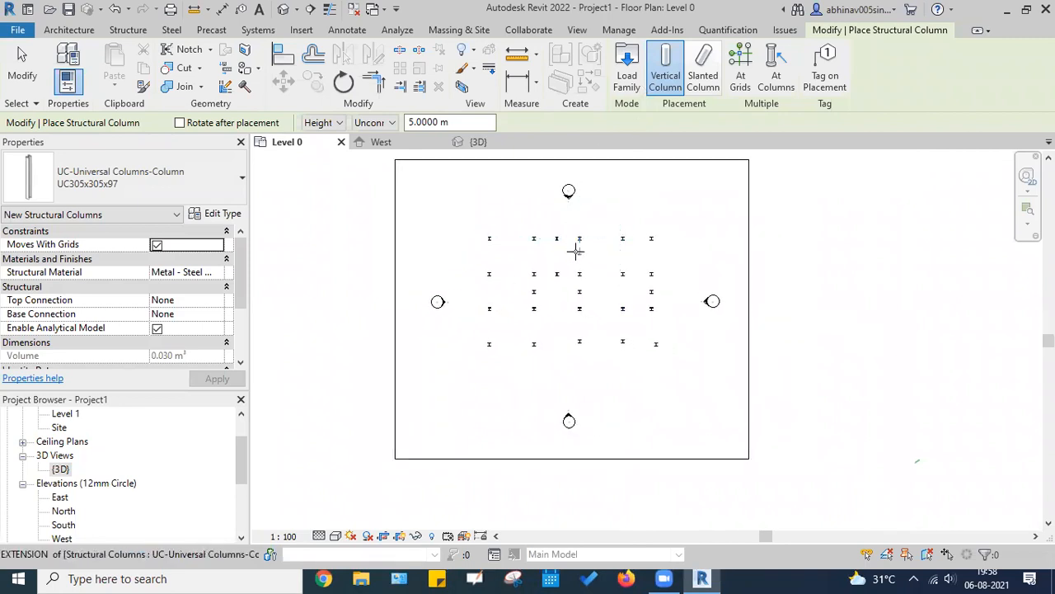
scroll(495, 239, "up", 3)
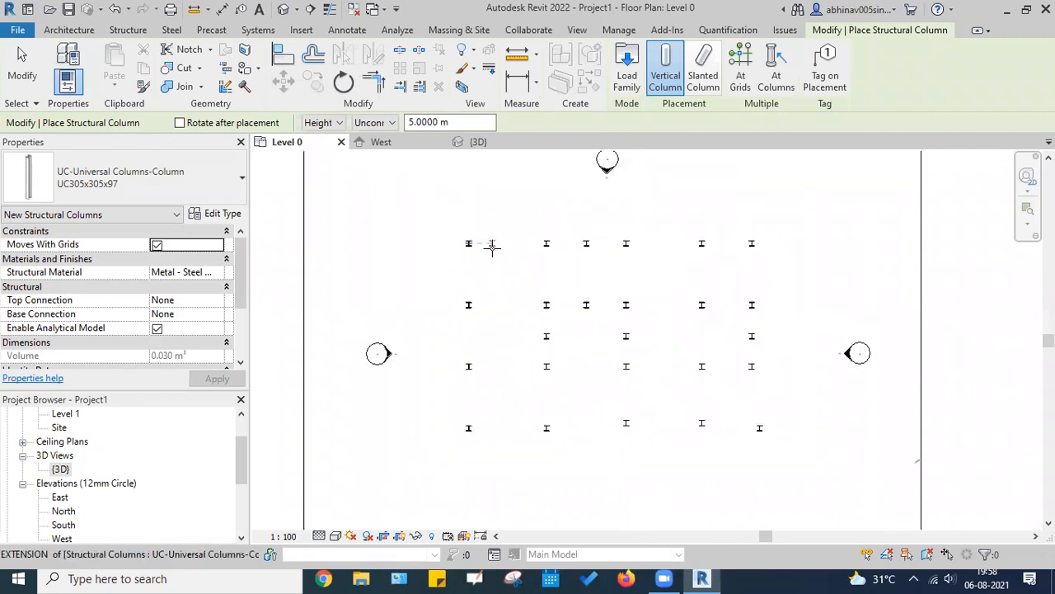
scroll(492, 240, "down", 1)
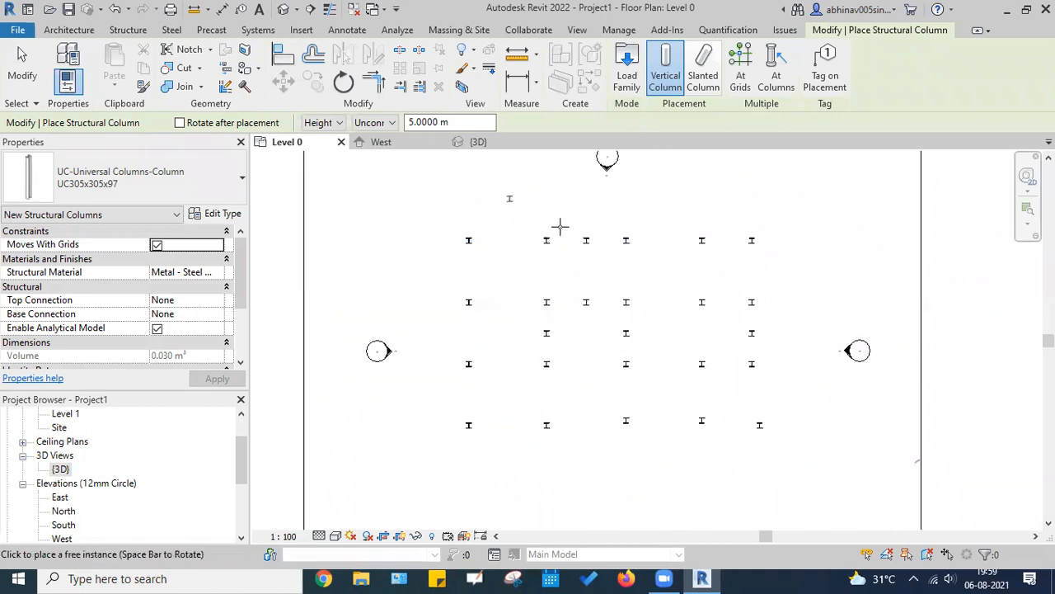
key("Escape")
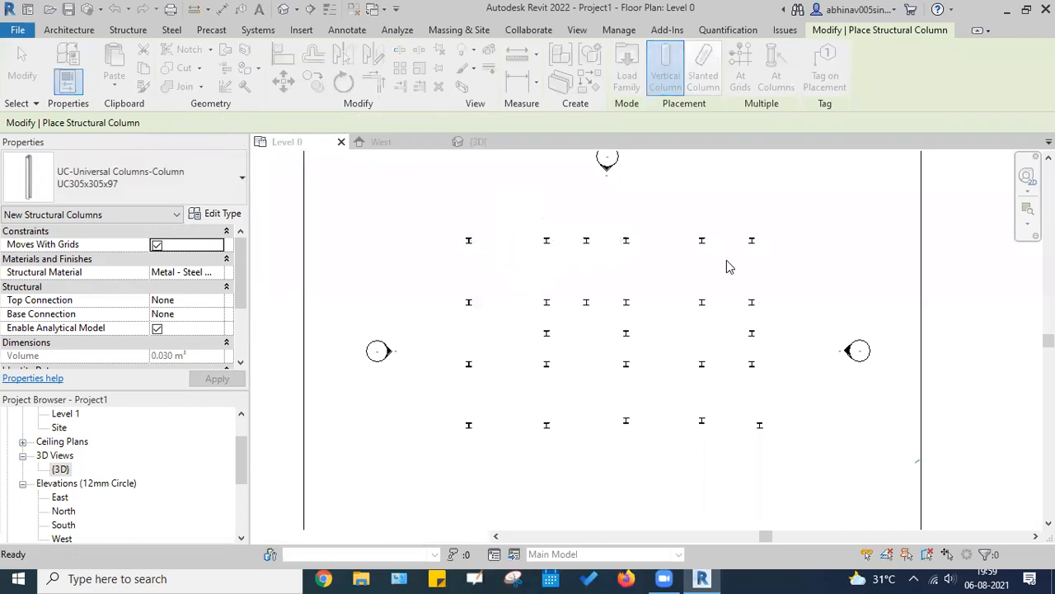
Step: Check the column layout in 3D and delete all the structural columns from the Level 0 plan
left_click(497, 141)
scroll(690, 334, "down", 3)
scroll(596, 289, "up", 4)
key("ctrl+Tab")
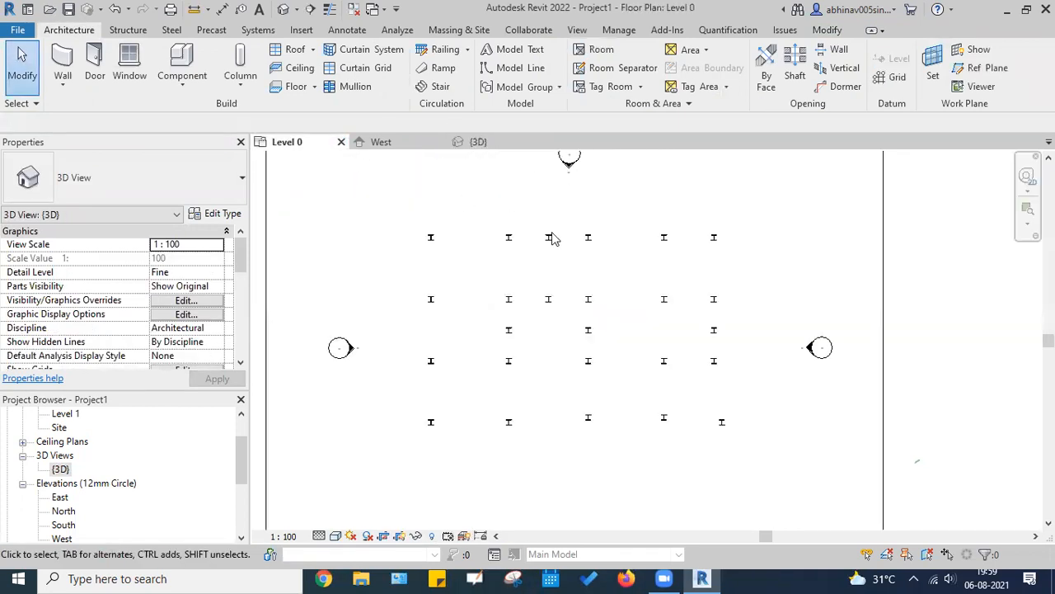
scroll(707, 360, "down", 2)
left_click_drag(712, 393, 437, 226)
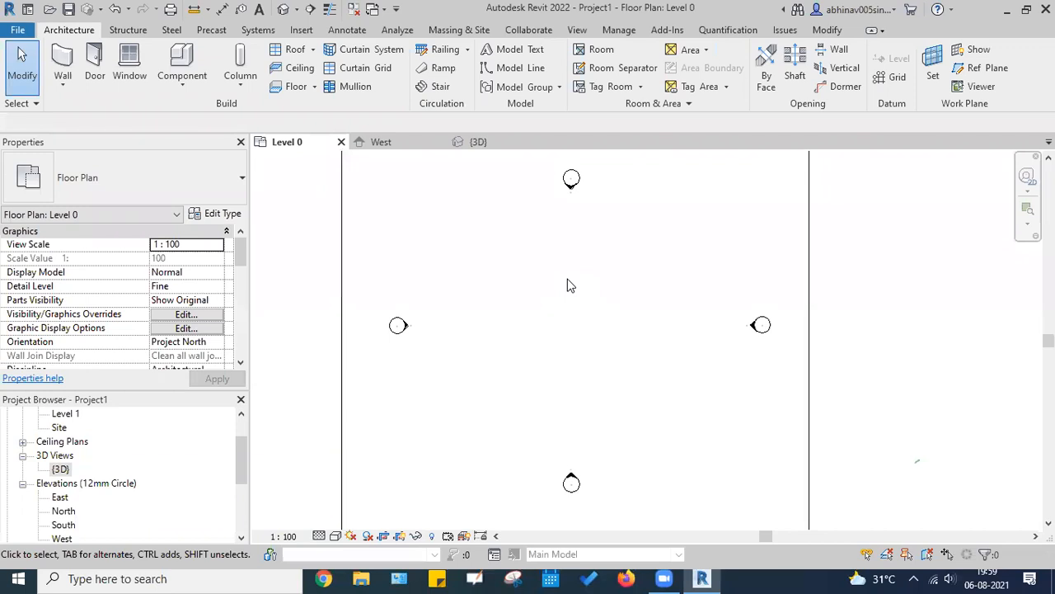
Step: Draw two chained walls in the Level 0 plan, about 10.5 m horizontally and about 9.1 m downwards
left_click(63, 66)
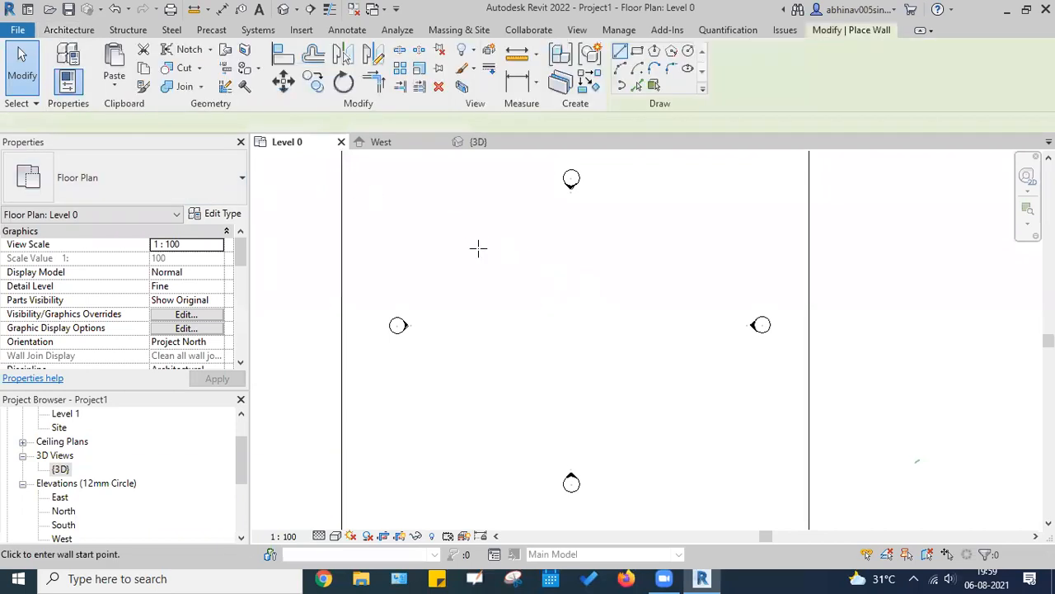
left_click(425, 226)
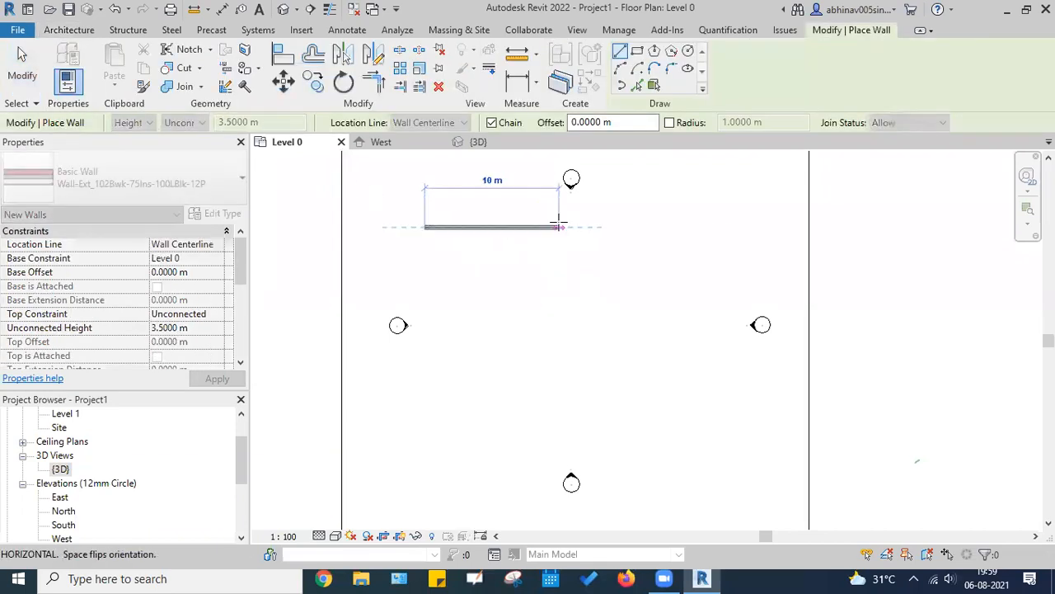
left_click(565, 227)
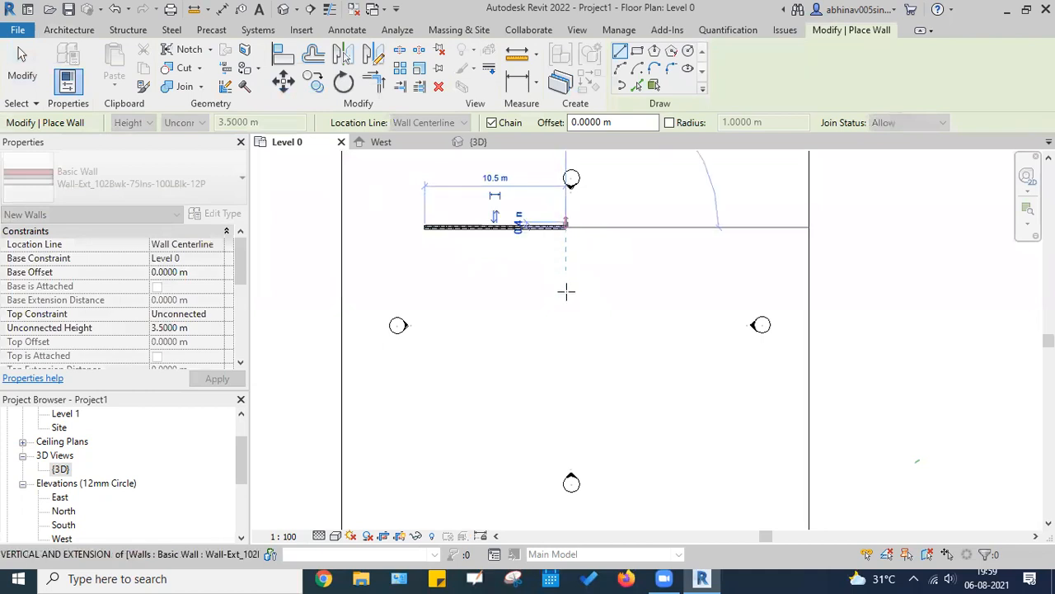
left_click(570, 348)
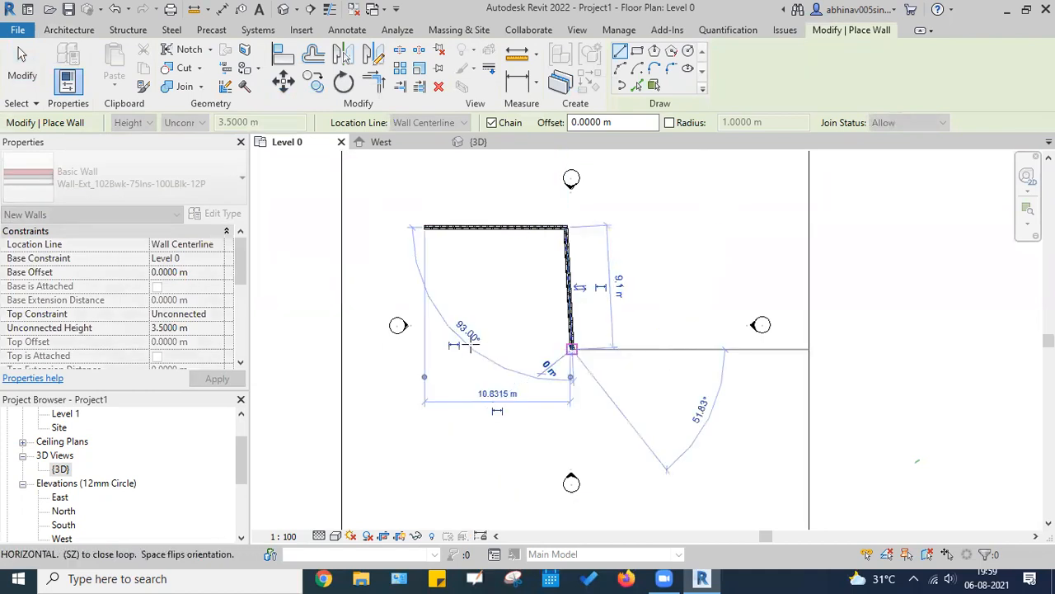
key("Escape")
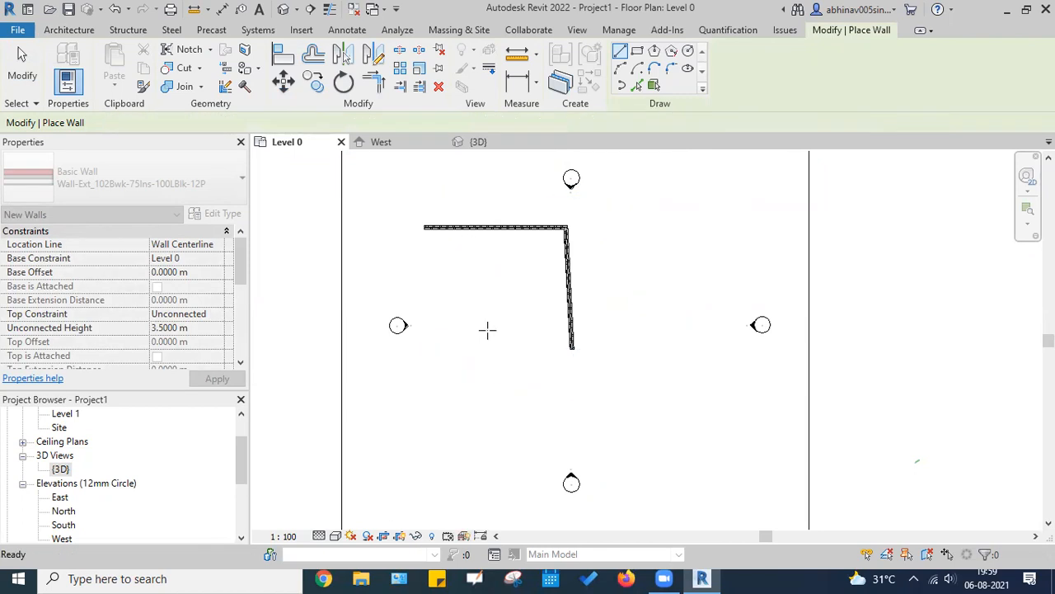
Step: Draw a separate slanted wall below the other two, and delete all three walls
left_click(610, 384)
left_click(482, 354)
key("Escape")
key("Escape")
left_click_drag(647, 414, 419, 213)
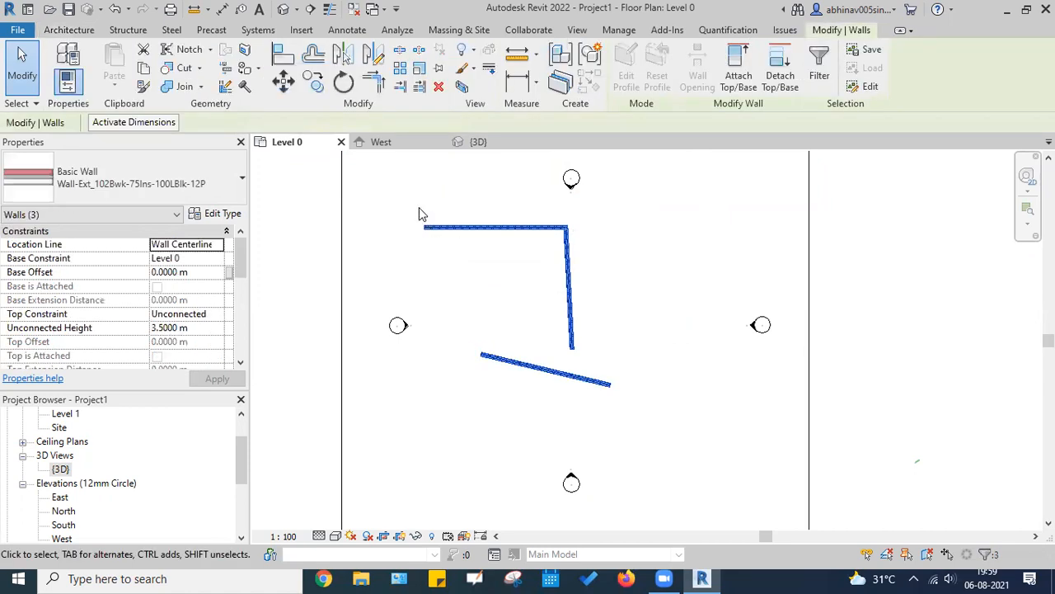
key("Delete")
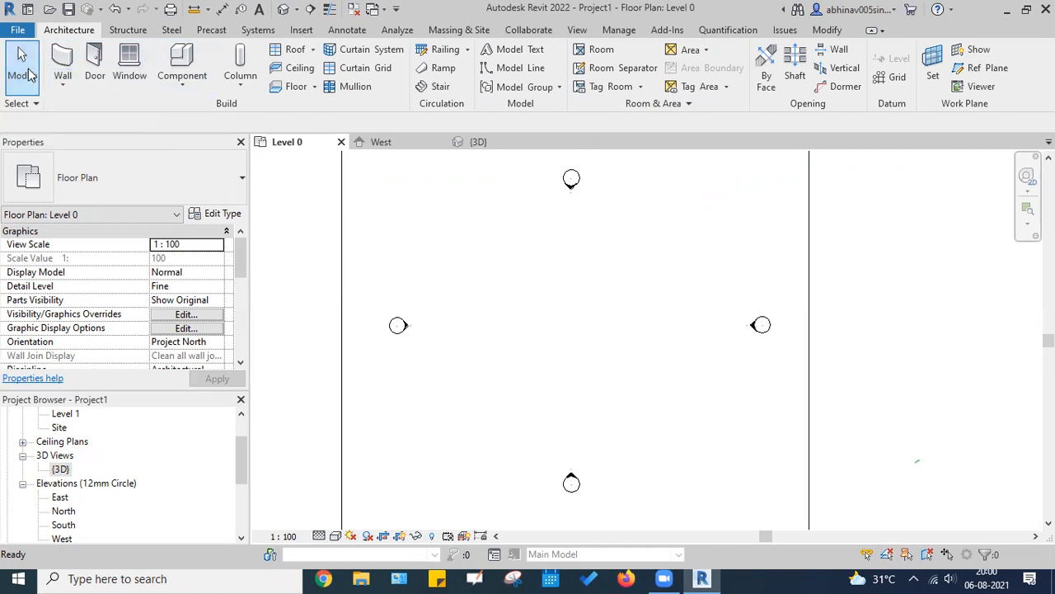
Step: Draw a horizontal wall 5 m long and 3.5 m high in the Level 0 plan, between the elevation markers
left_click(66, 62)
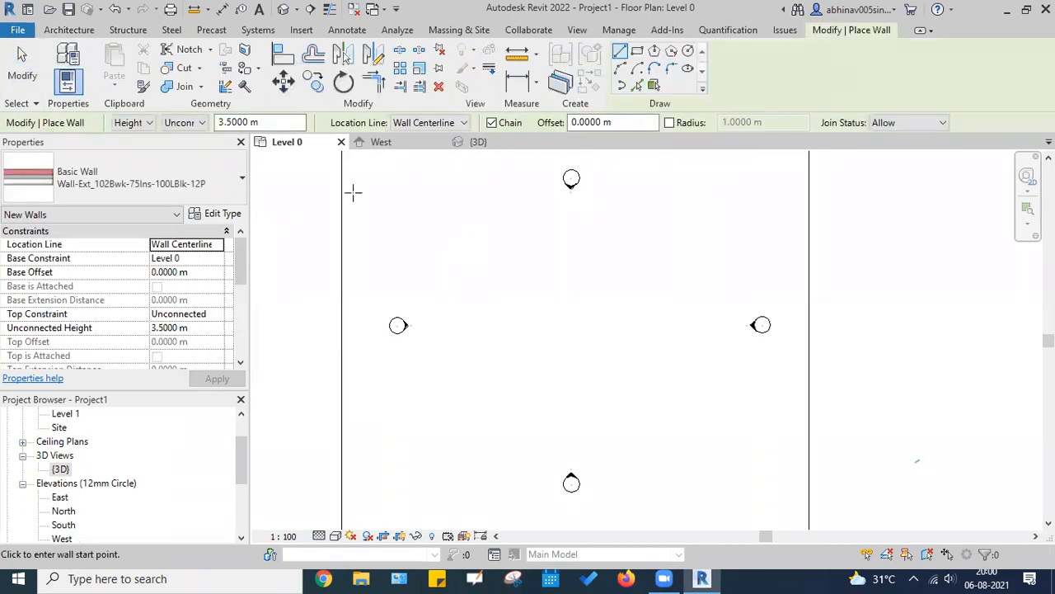
double_click(261, 121)
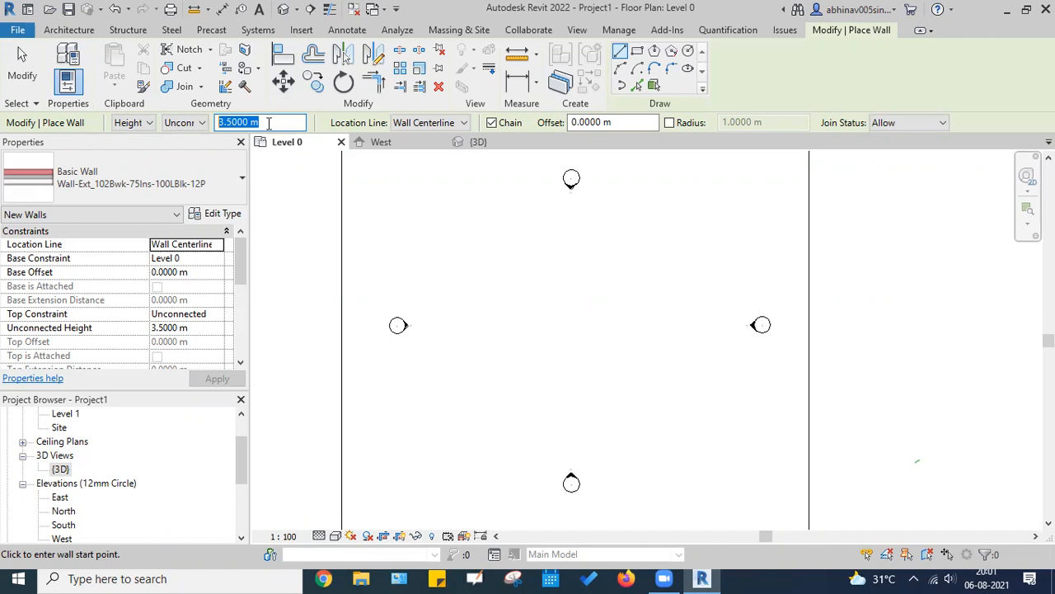
left_click(446, 233)
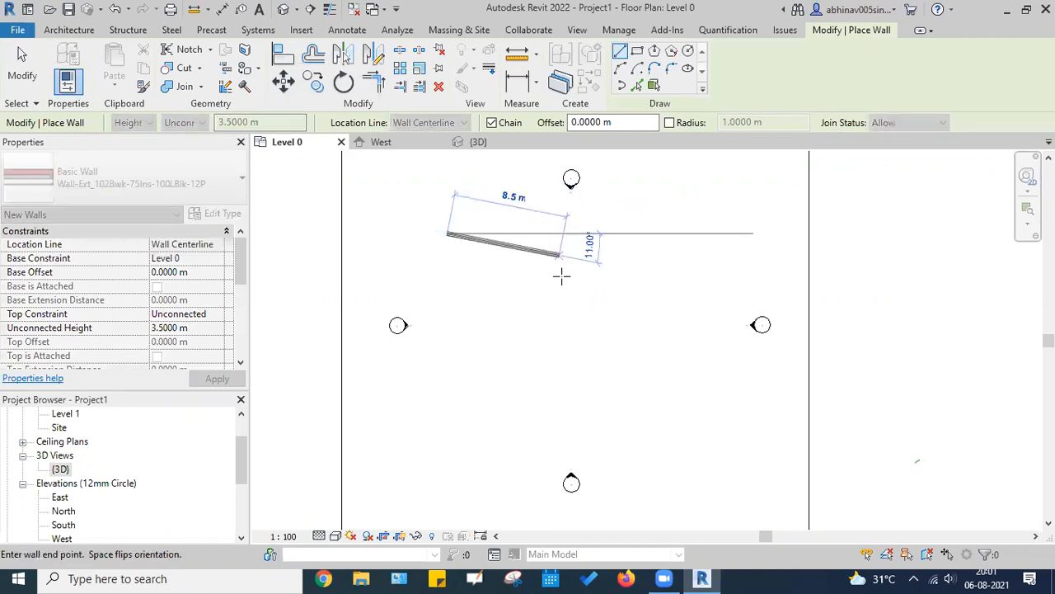
key("Escape")
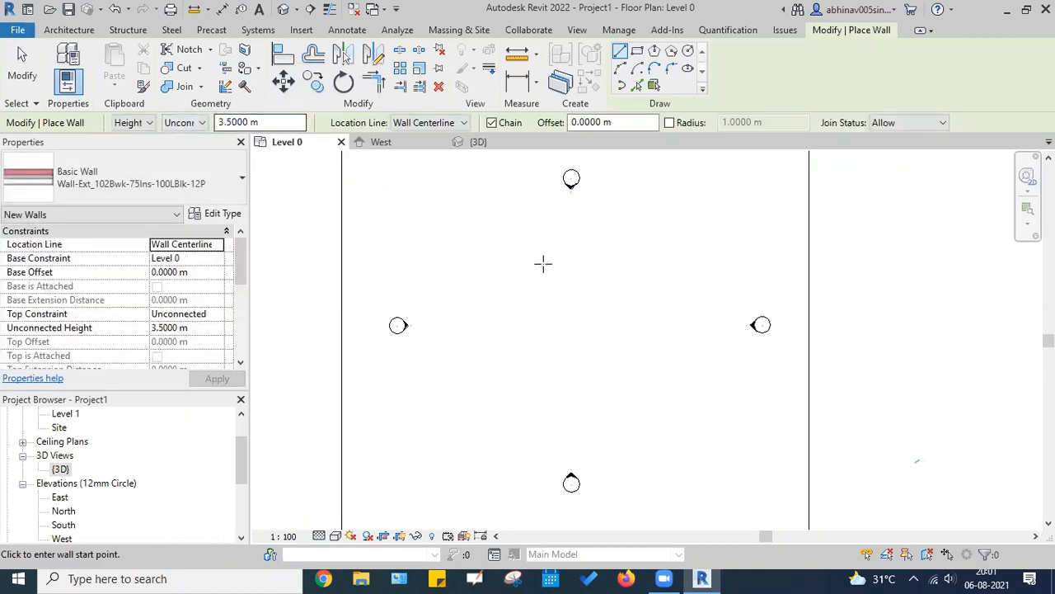
left_click(507, 238)
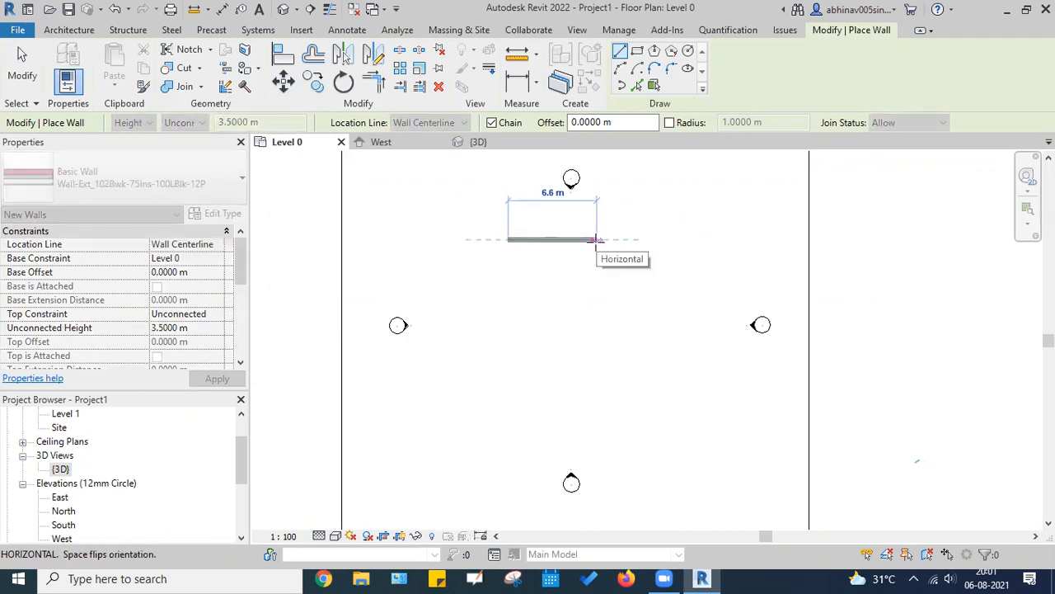
key("Escape")
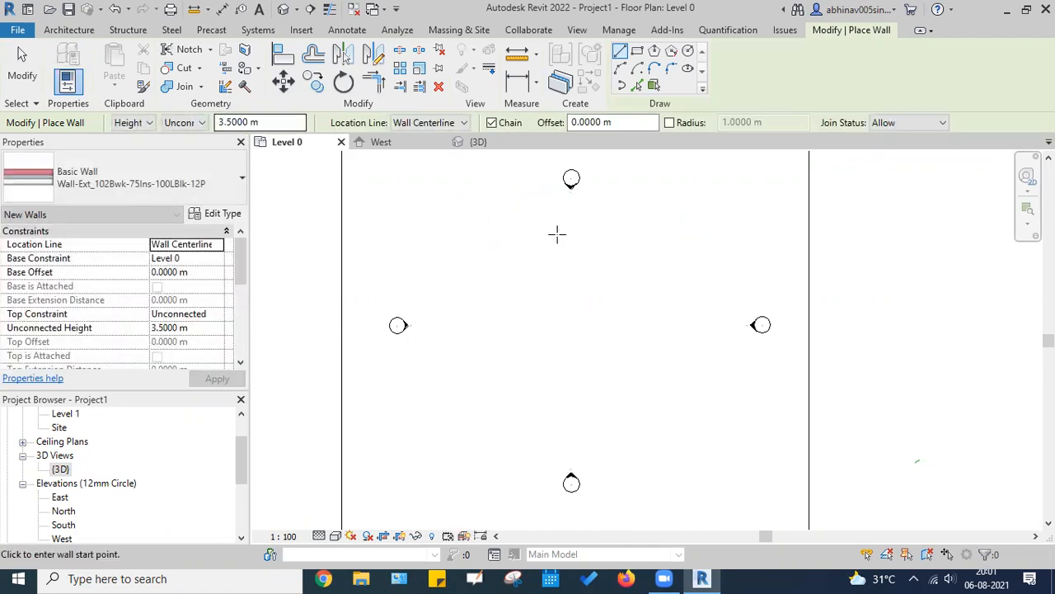
left_click(523, 235)
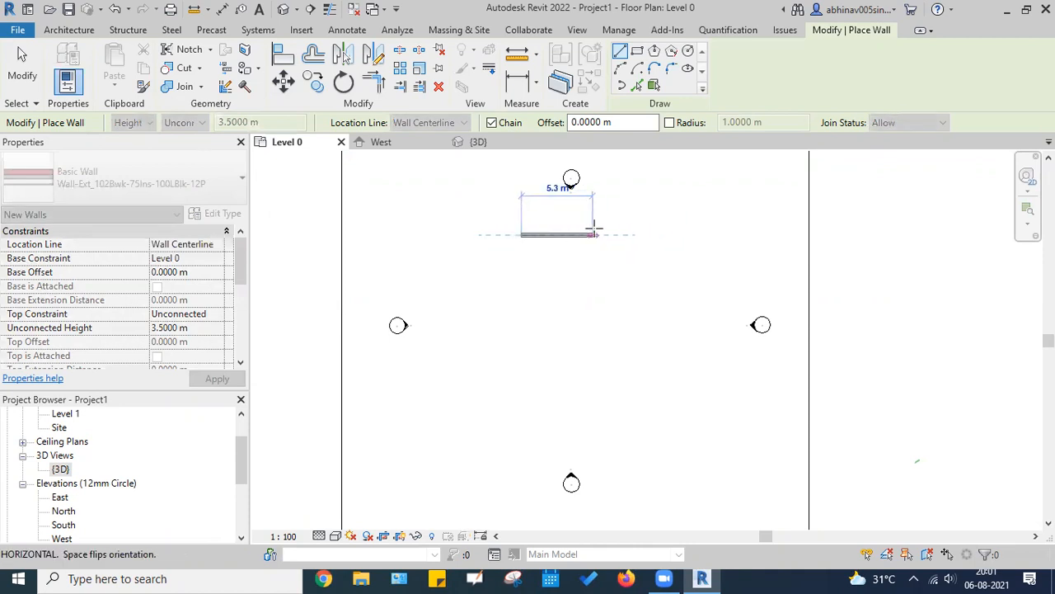
type("5")
key("Return")
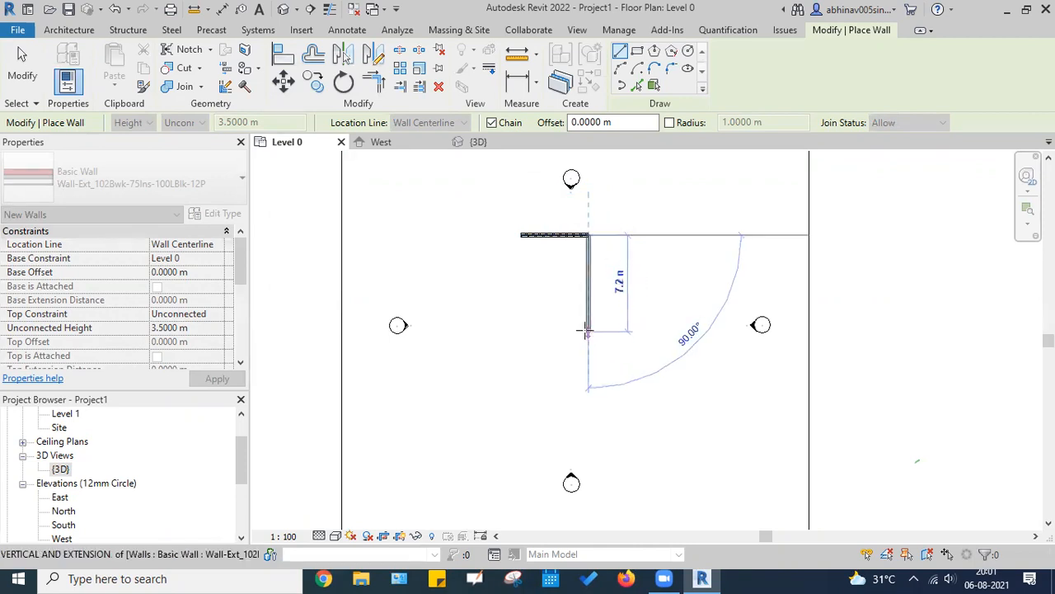
Step: Add three more chained 5 m walls to close the square room, and end the wall command
type("5")
key("Return")
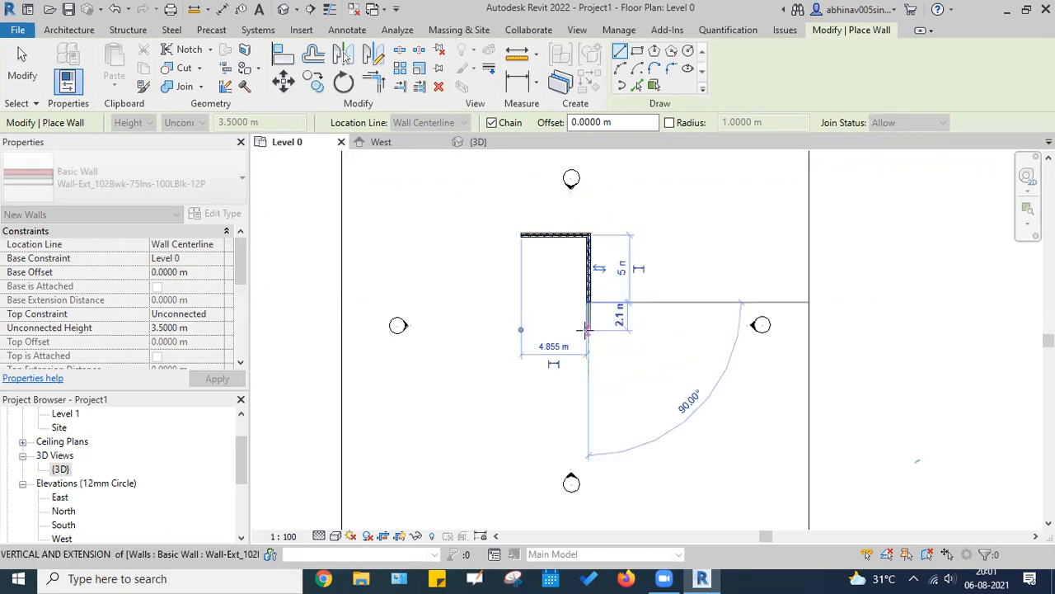
type("5")
key("Return")
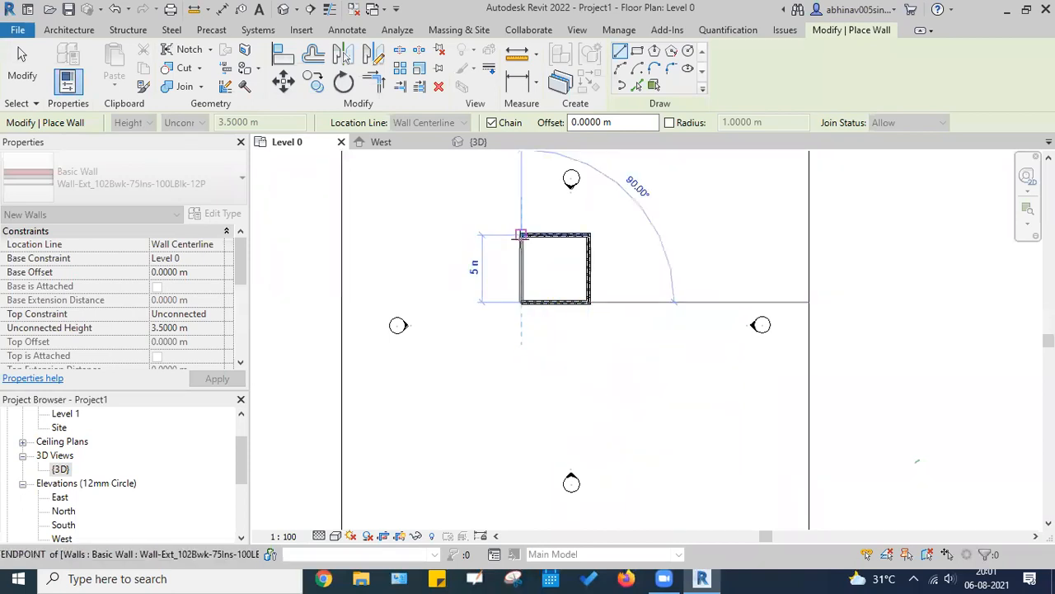
left_click(522, 236)
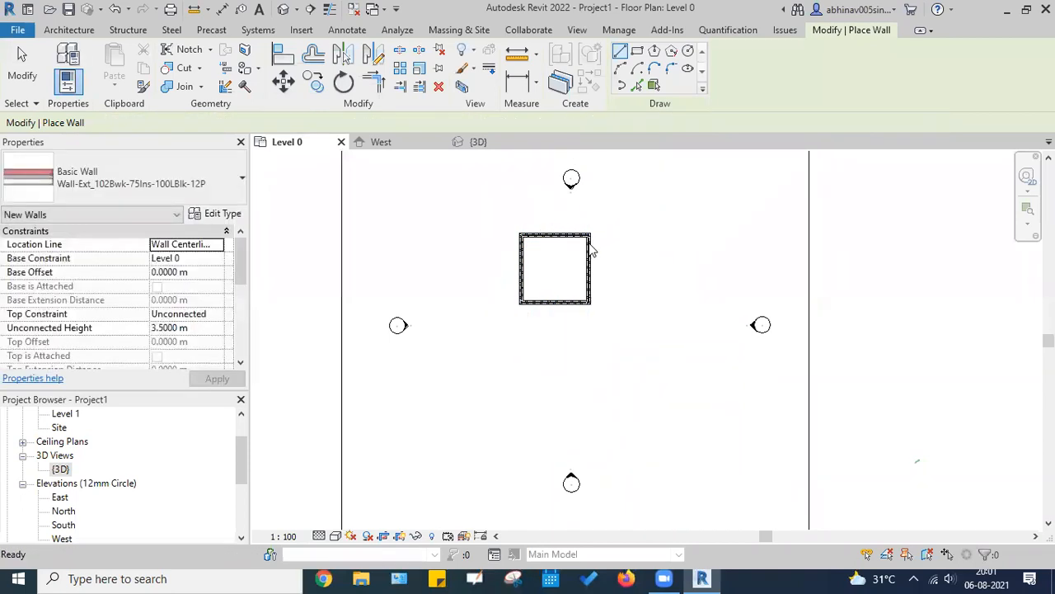
key("Escape")
key("Escape")
Step: Examine the square room's walls in plan and in 3D from different angles
scroll(528, 229, "up", 2)
mouse_move(538, 270)
middle_mouse_down()
mouse_move(481, 271)
mouse_move(547, 271)
middle_mouse_up()
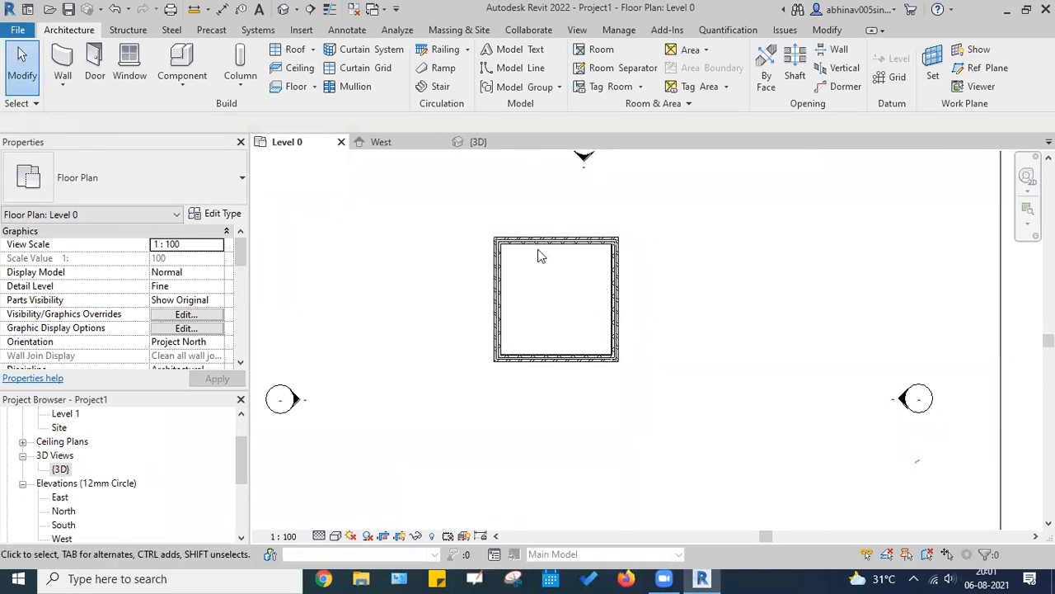
left_click(478, 142)
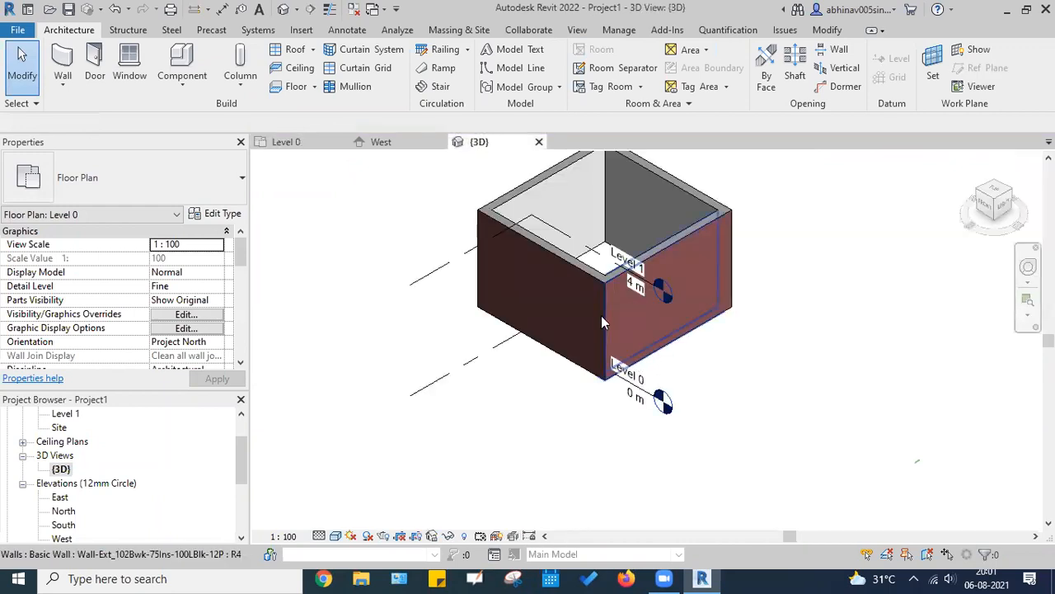
scroll(659, 240, "down", 2)
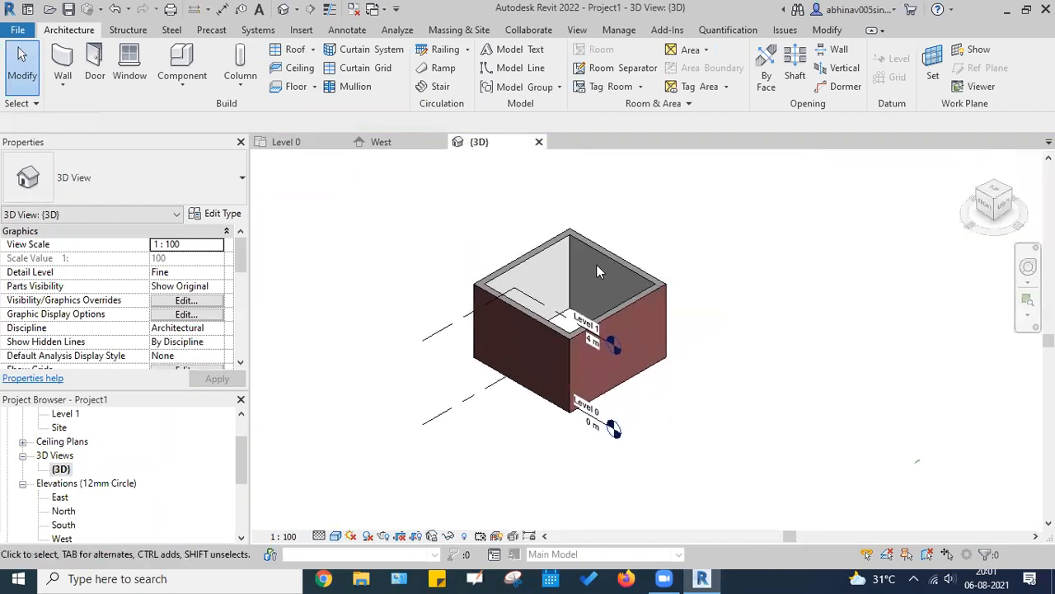
scroll(603, 277, "up", 4)
scroll(596, 263, "down", 4)
middle_click_drag(596, 262, 737, 337, "shift")
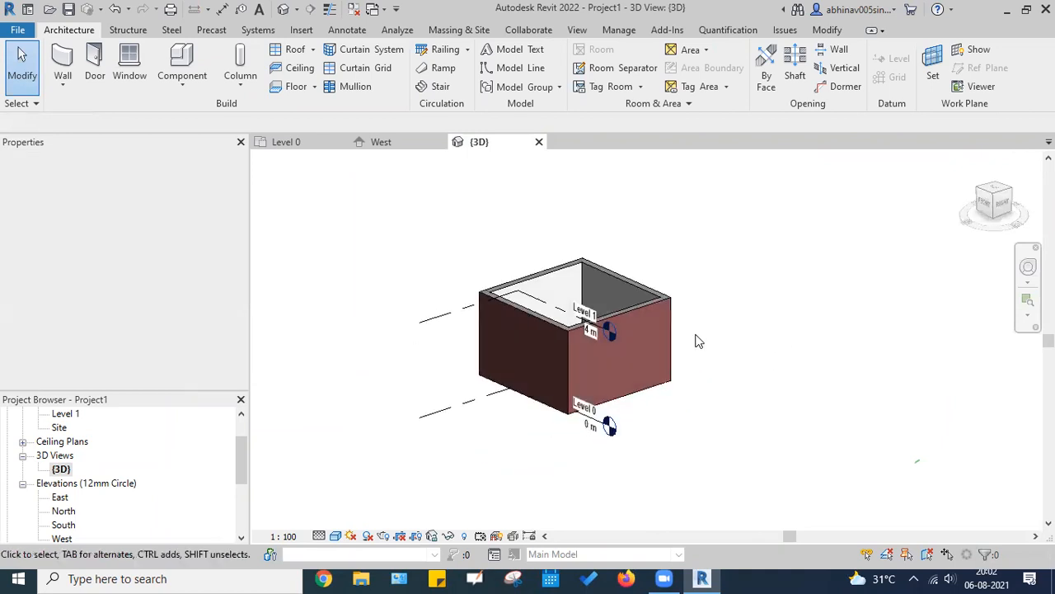
Step: Place a Doors_ExtDbl_Flush 1810x2110mm door centred in the room's east wall on Level 0, 1.45 m from each inner corner
left_click(287, 142)
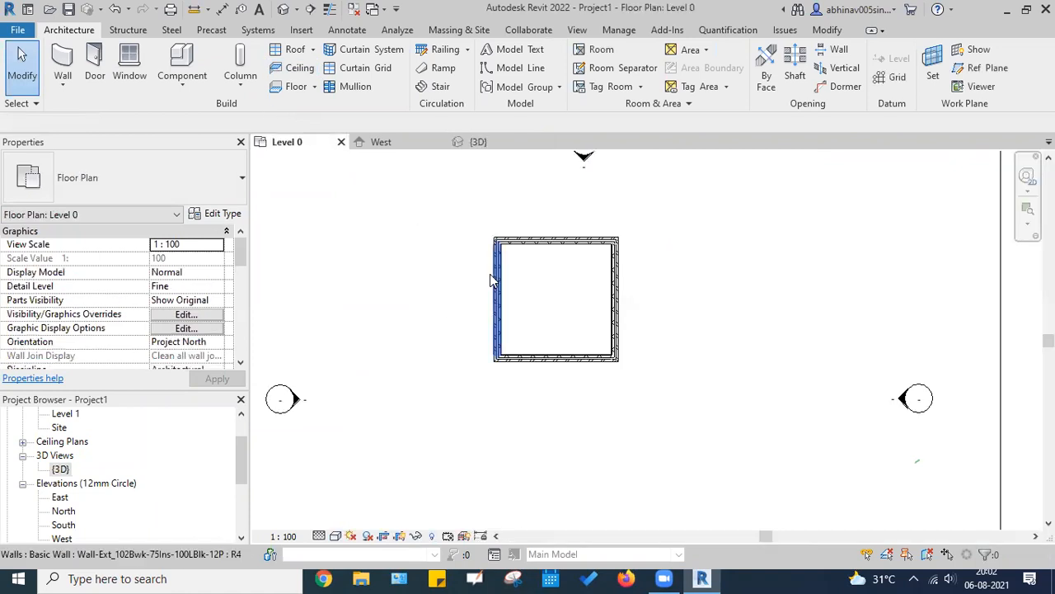
left_click(95, 69)
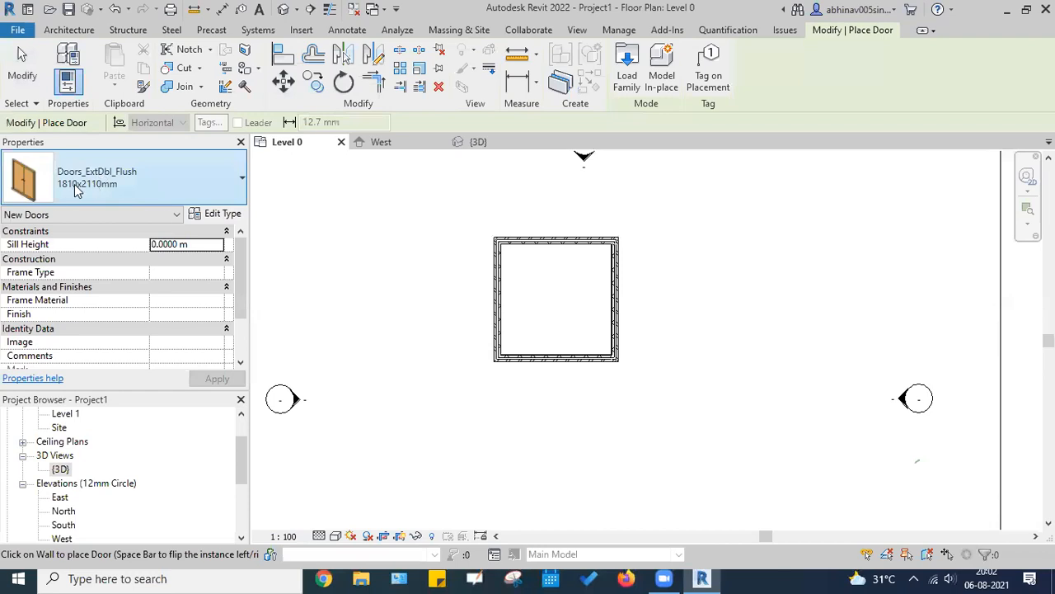
left_click(108, 181)
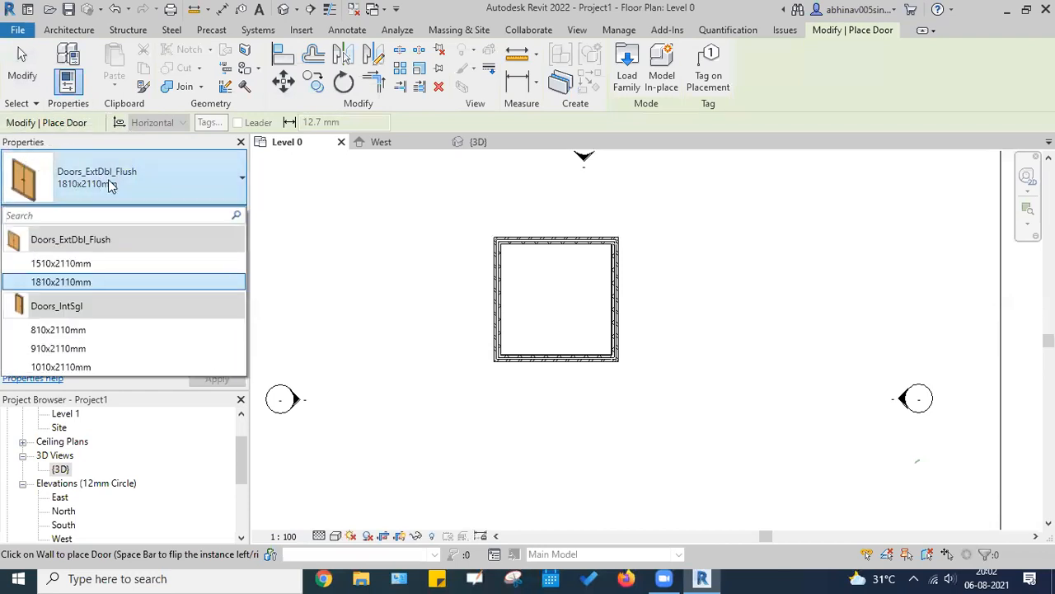
left_click(108, 179)
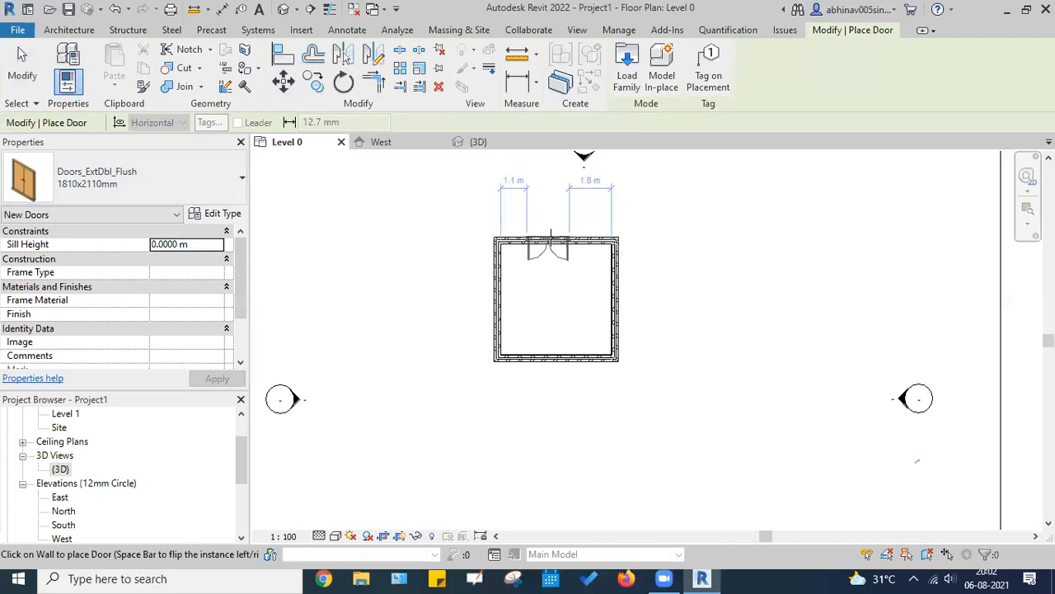
scroll(554, 238, "up", 2)
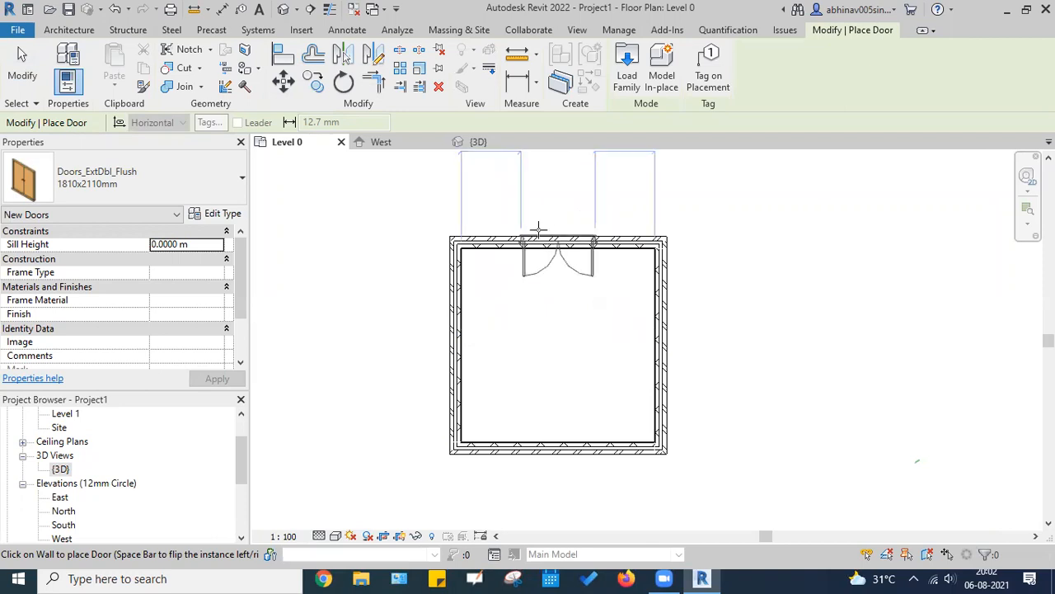
scroll(556, 231, "up", 1)
scroll(555, 231, "up", 1)
scroll(556, 231, "up", 1)
scroll(555, 231, "down", 2)
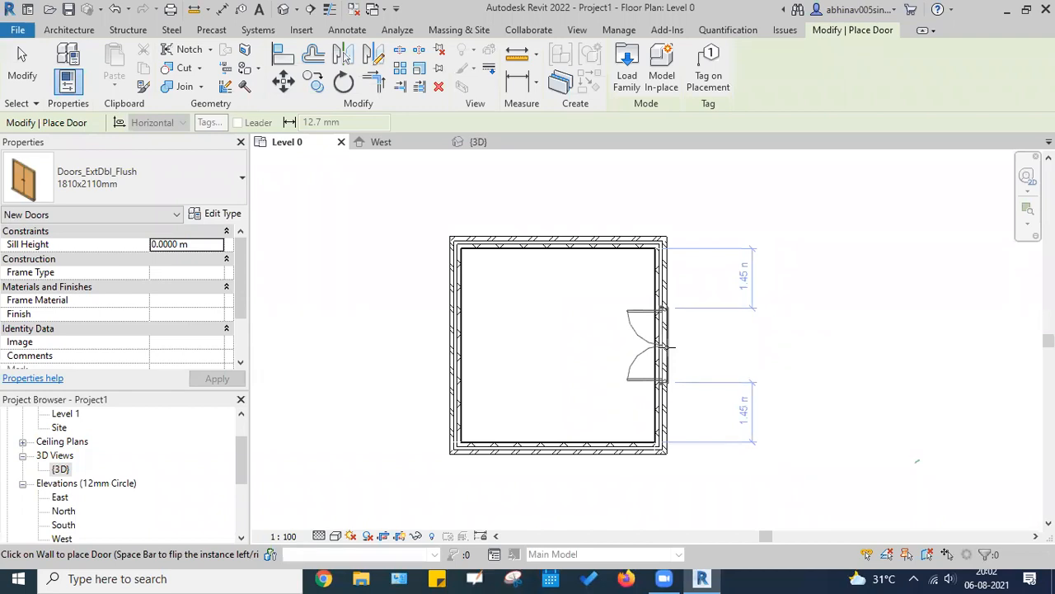
left_click(669, 347)
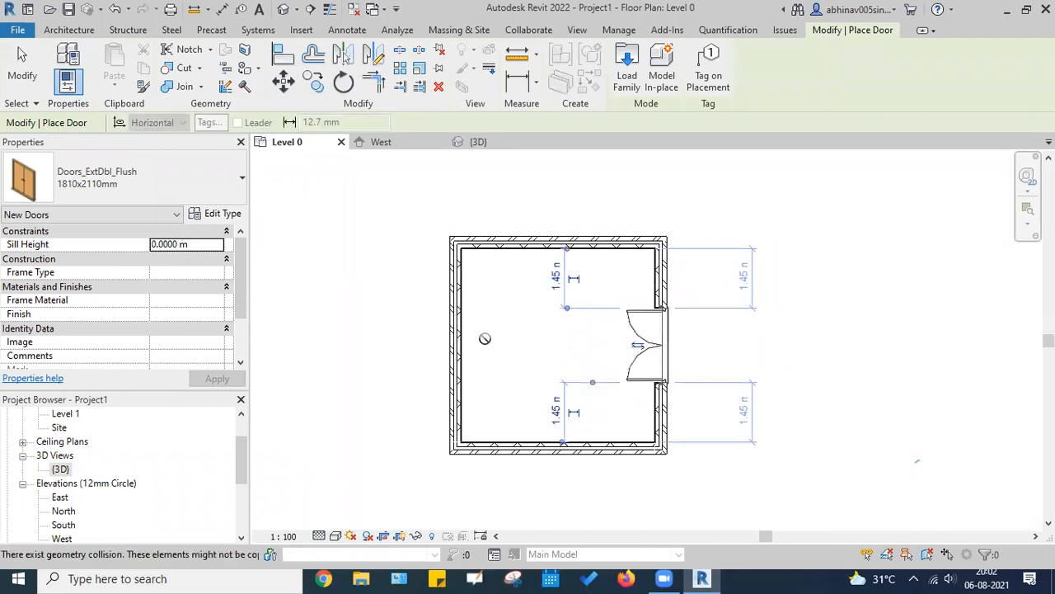
Step: Inspect the double door in the east wall up close in the 3D view
middle_click_drag(539, 297, 498, 264)
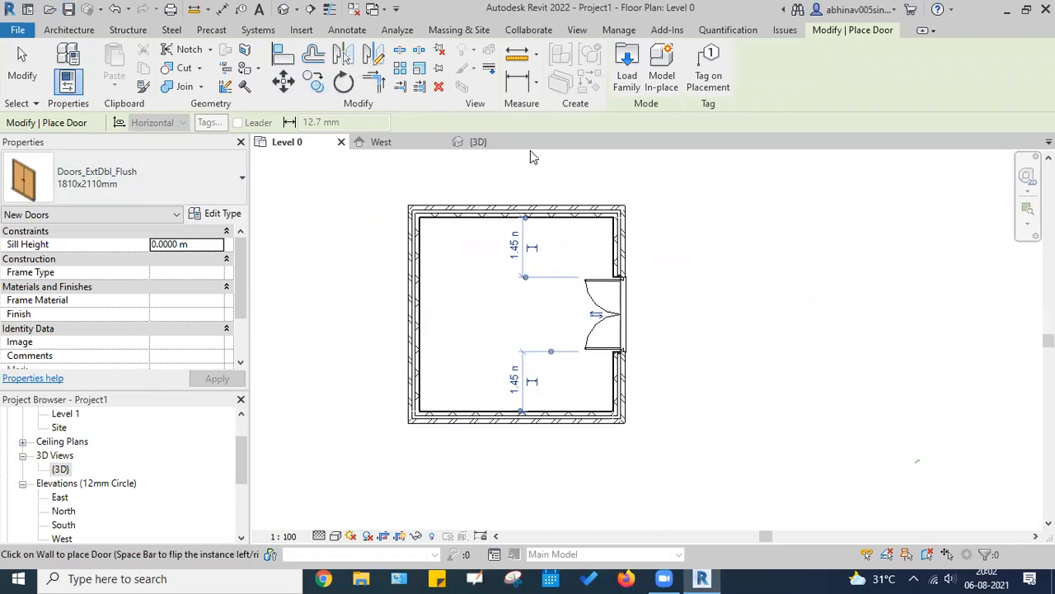
left_click(498, 146)
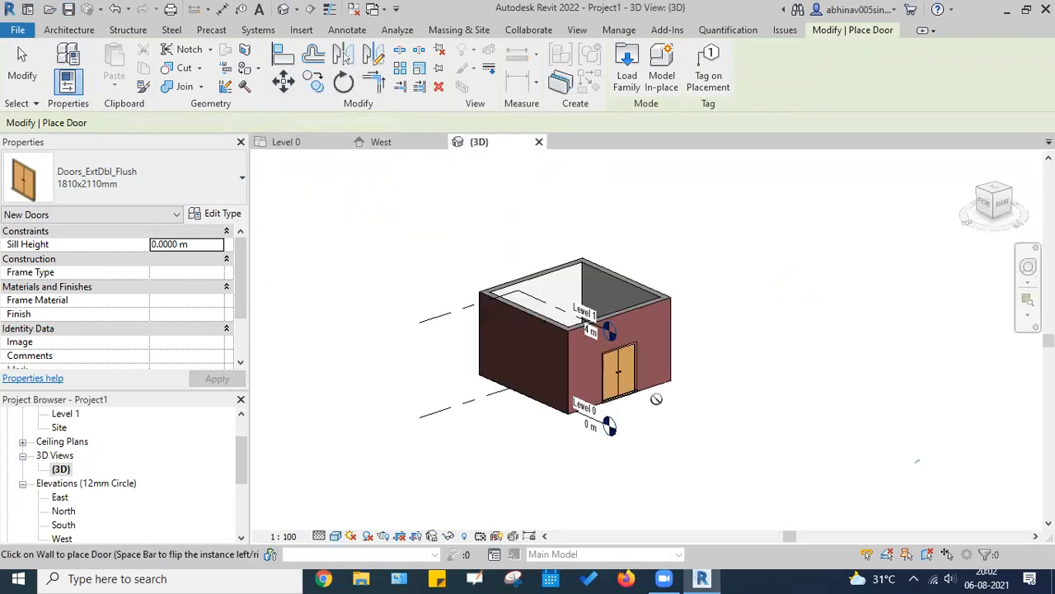
scroll(600, 375, "up", 3)
scroll(600, 375, "up", 2)
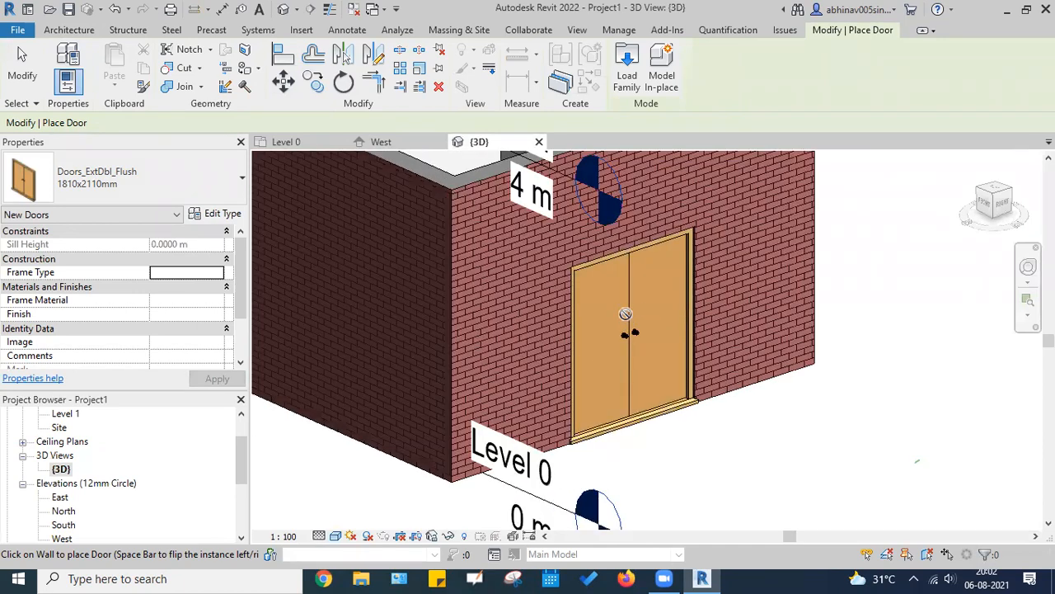
scroll(622, 326, "up", 2)
scroll(601, 315, "down", 5)
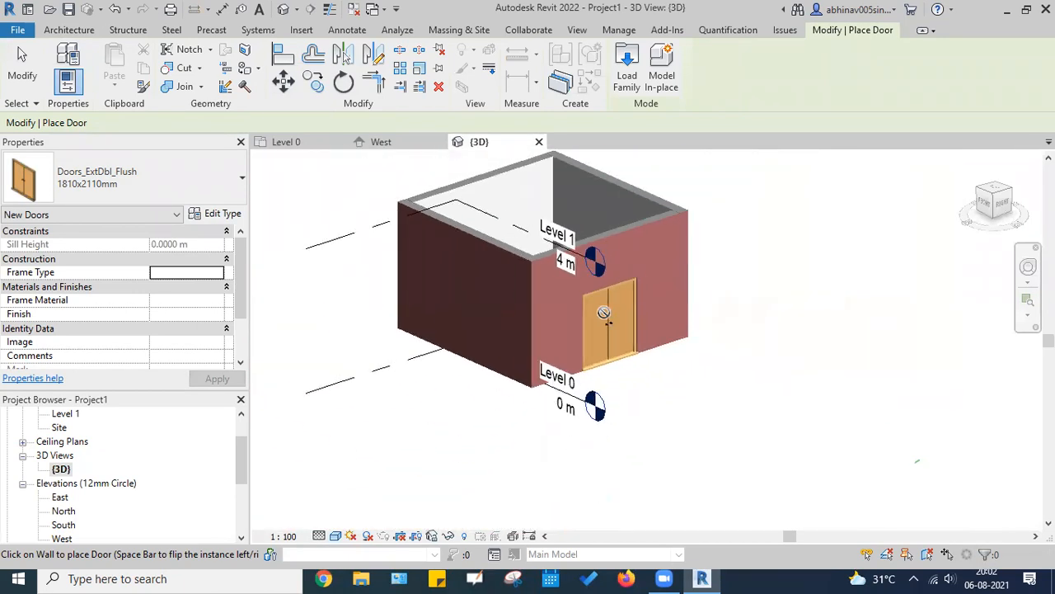
Step: Return to the Level 0 floor plan, end door placement, and delete the double door from the east wall
left_click(287, 142)
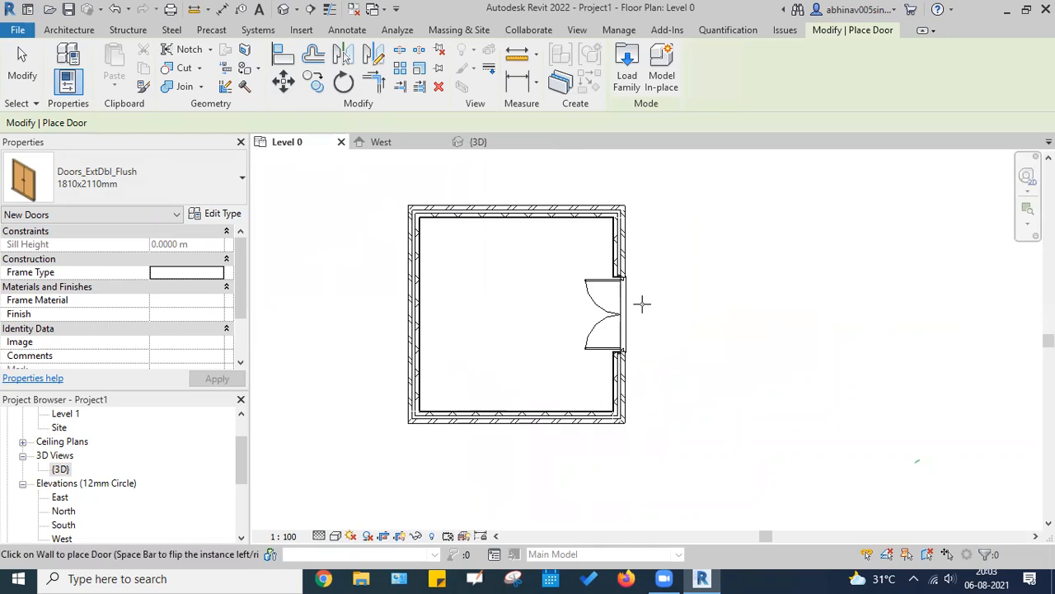
left_click(626, 303)
key("Escape")
key("Escape")
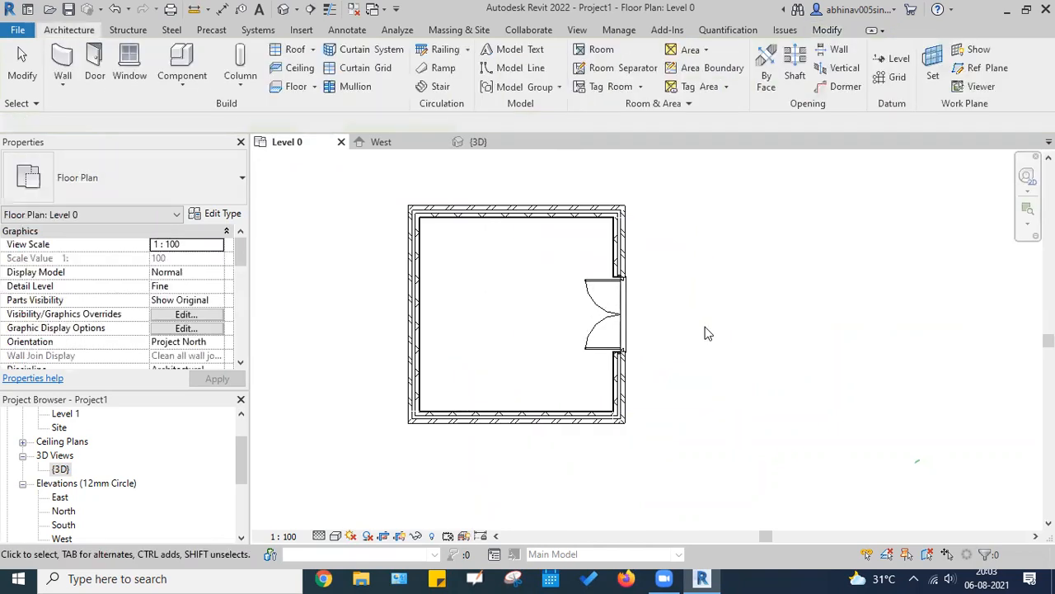
left_click(637, 310)
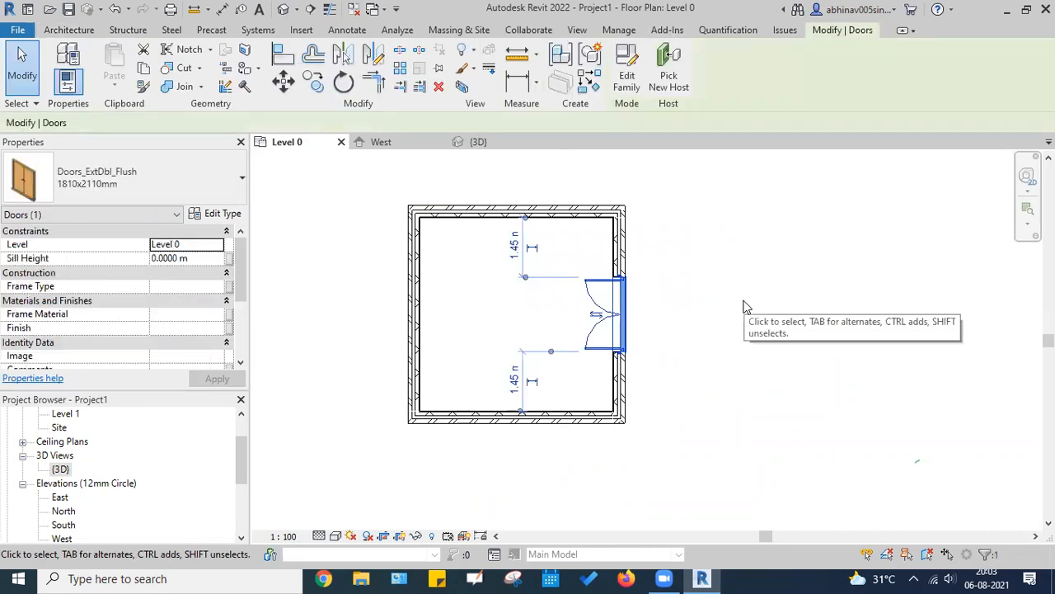
key("Delete")
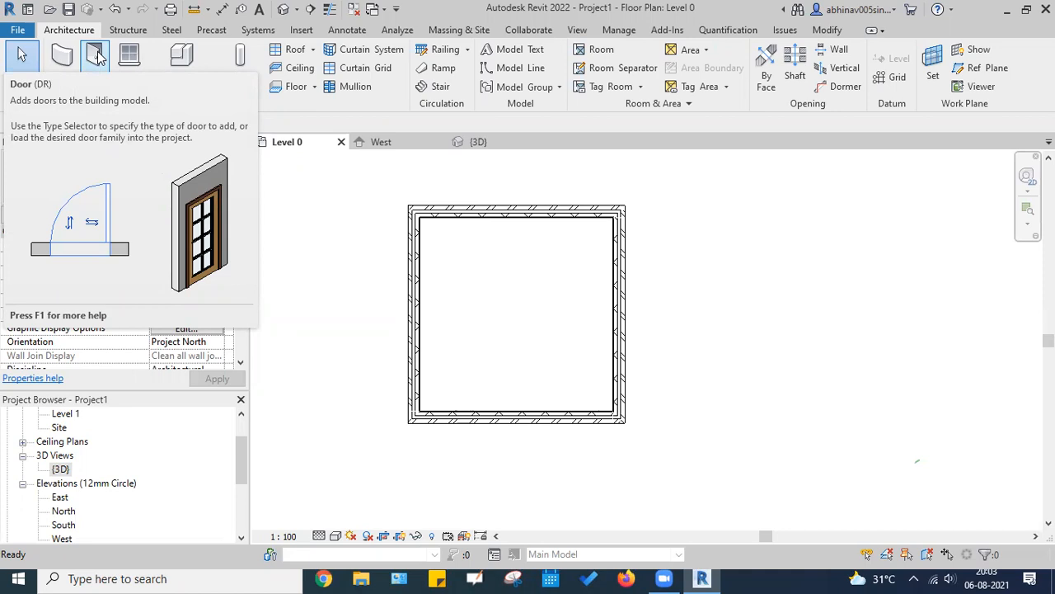
Step: Place a Doors_ExtDbl_Flush 1810x2110mm door centred in the east wall, 1.45 m from each inner corner, and end the command
left_click(97, 56)
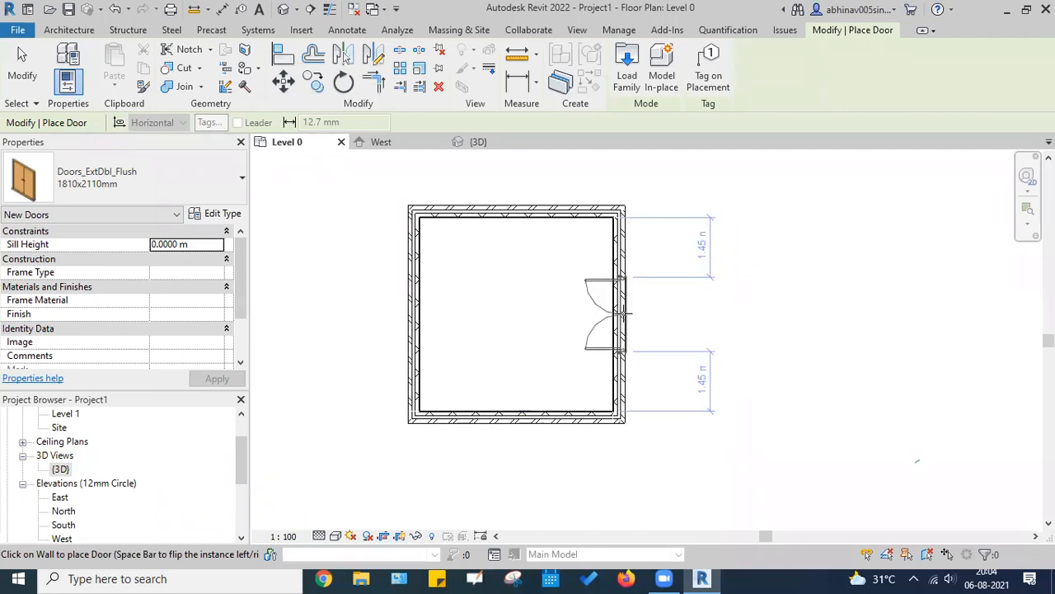
left_click(626, 313)
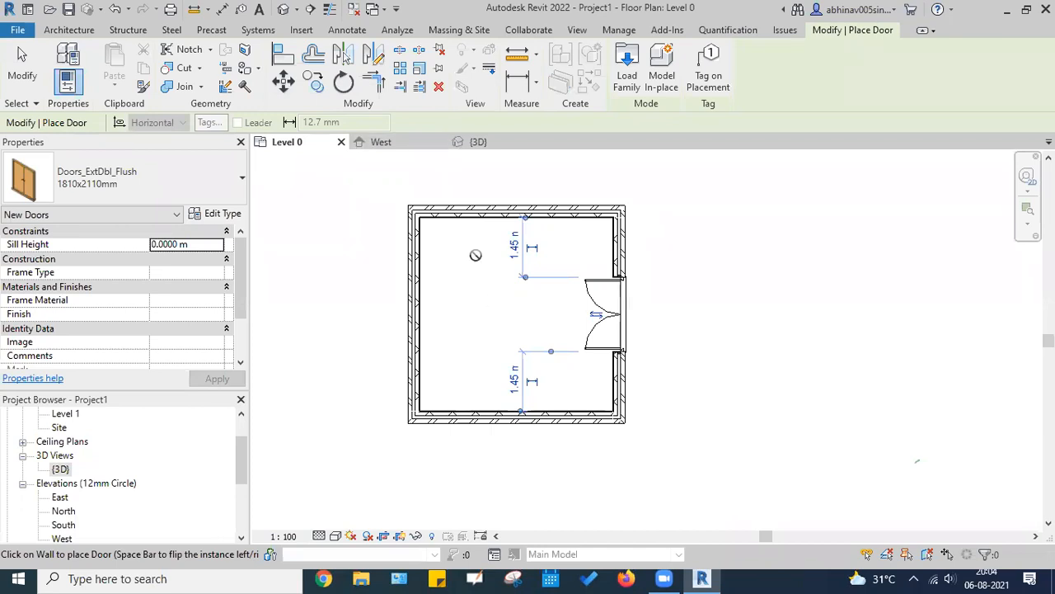
key("Escape")
key("Escape")
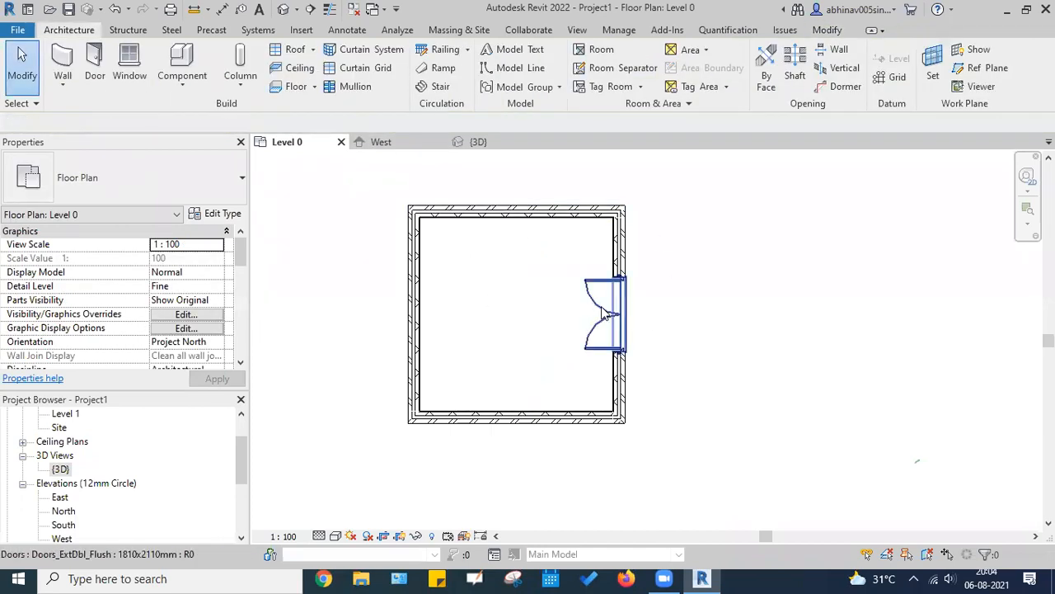
Step: Inspect the new double door up close in the 3D view and review its instance properties, including sill and head height
left_click(477, 143)
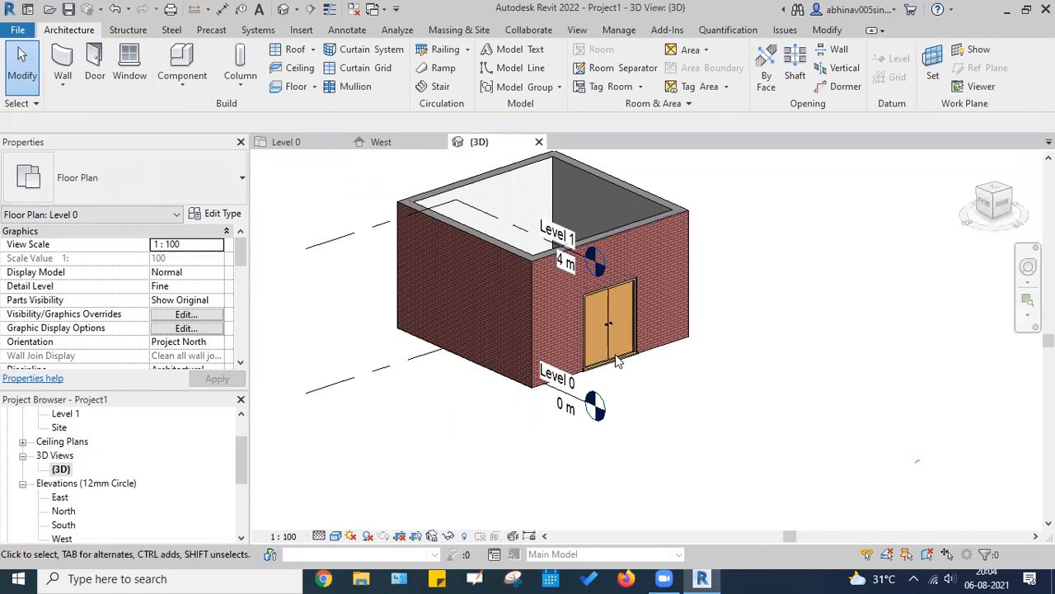
scroll(602, 285, "up", 5)
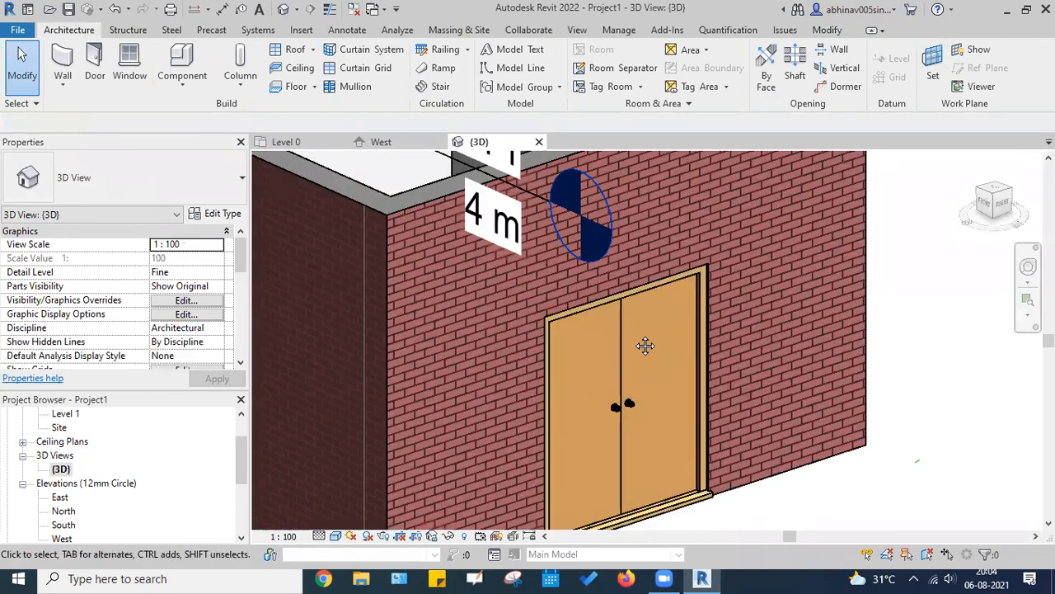
scroll(618, 346, "down", 6)
scroll(569, 375, "up", 3)
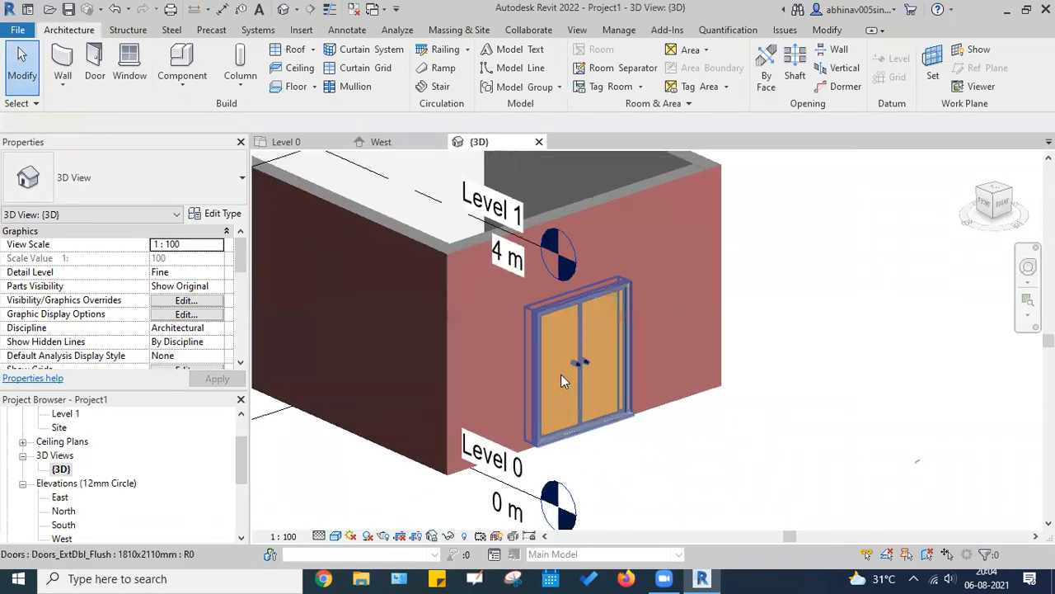
scroll(564, 378, "up", 5)
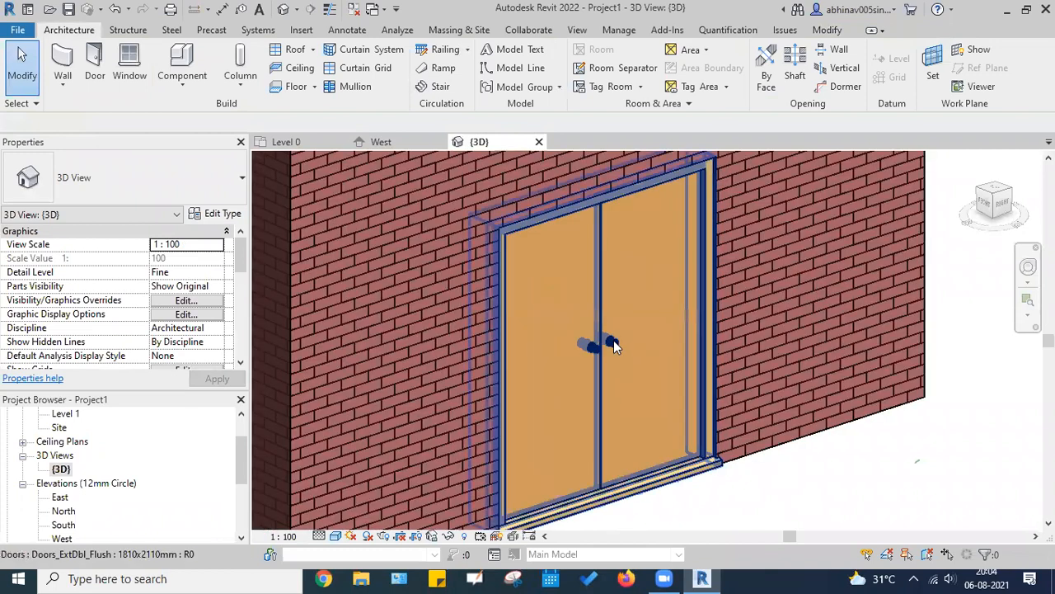
left_click(614, 346)
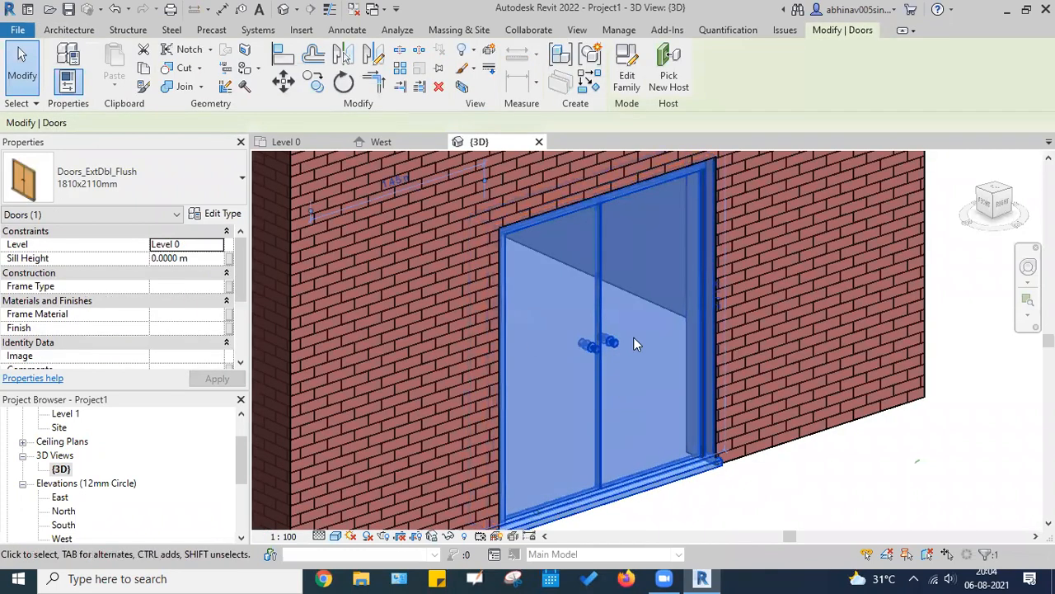
scroll(95, 311, "down", 3)
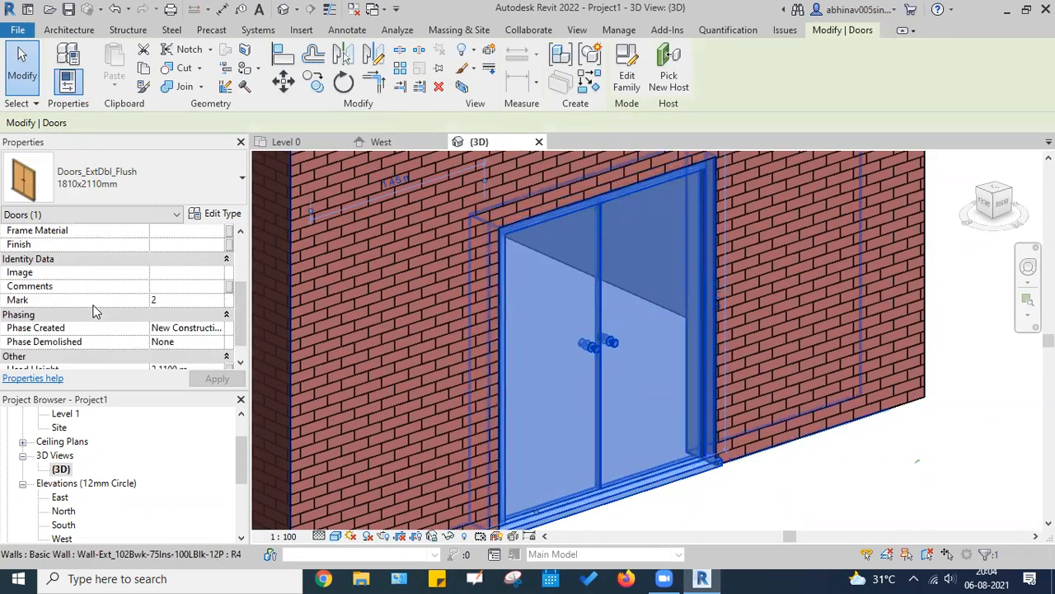
scroll(94, 311, "down", 1)
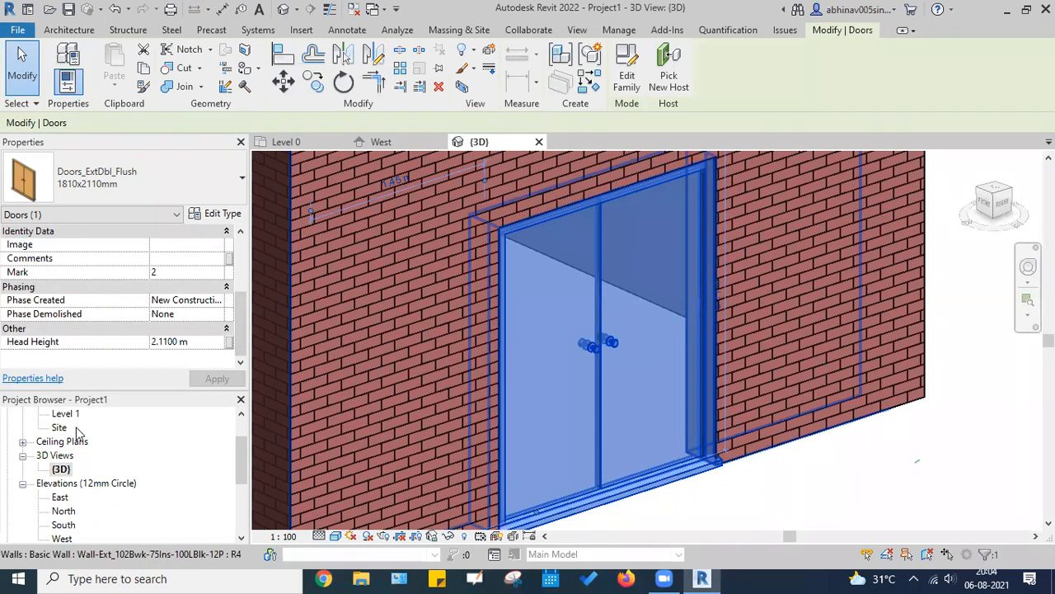
scroll(102, 313, "up", 4)
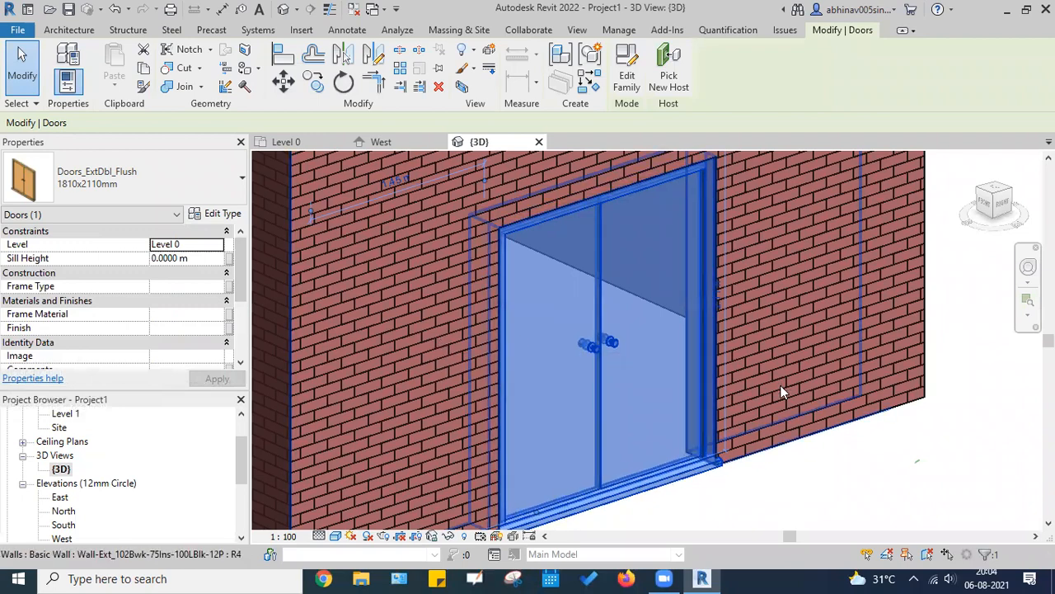
key("Escape")
scroll(658, 338, "down", 5)
middle_click_drag(688, 302, 786, 312)
scroll(821, 350, "up", 4)
scroll(817, 368, "down", 5)
scroll(726, 428, "up", 8)
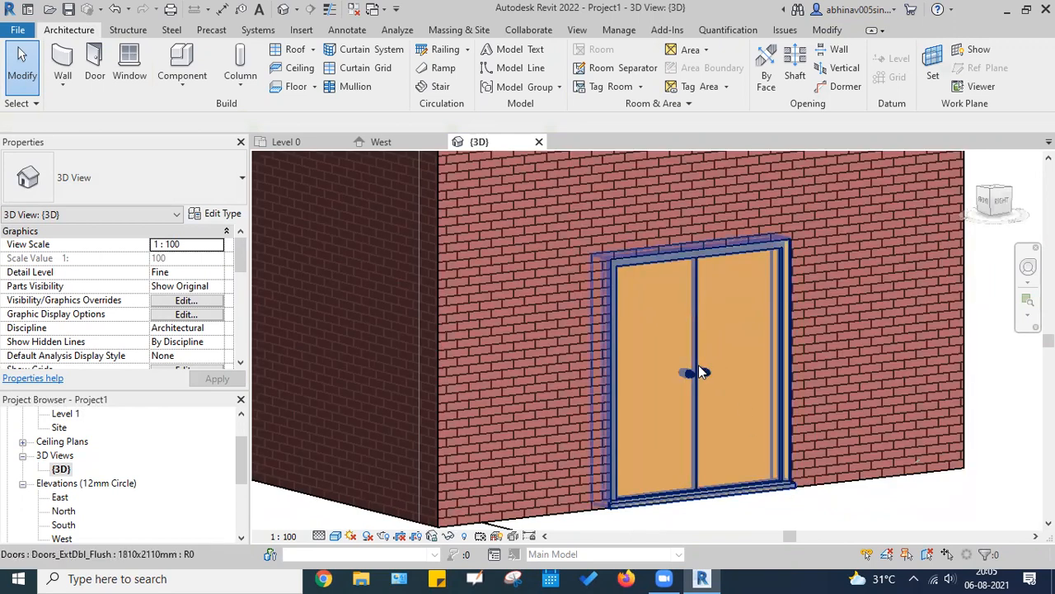
Step: Set the east wall double door's sill height to 0.1 m
left_click(743, 412)
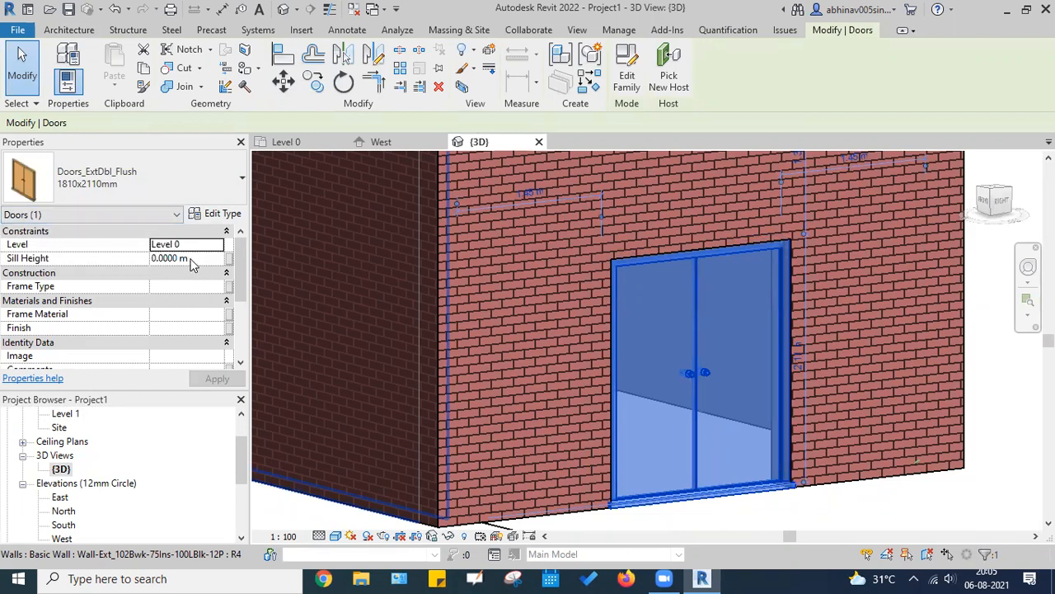
middle_click_drag(735, 390, 716, 359)
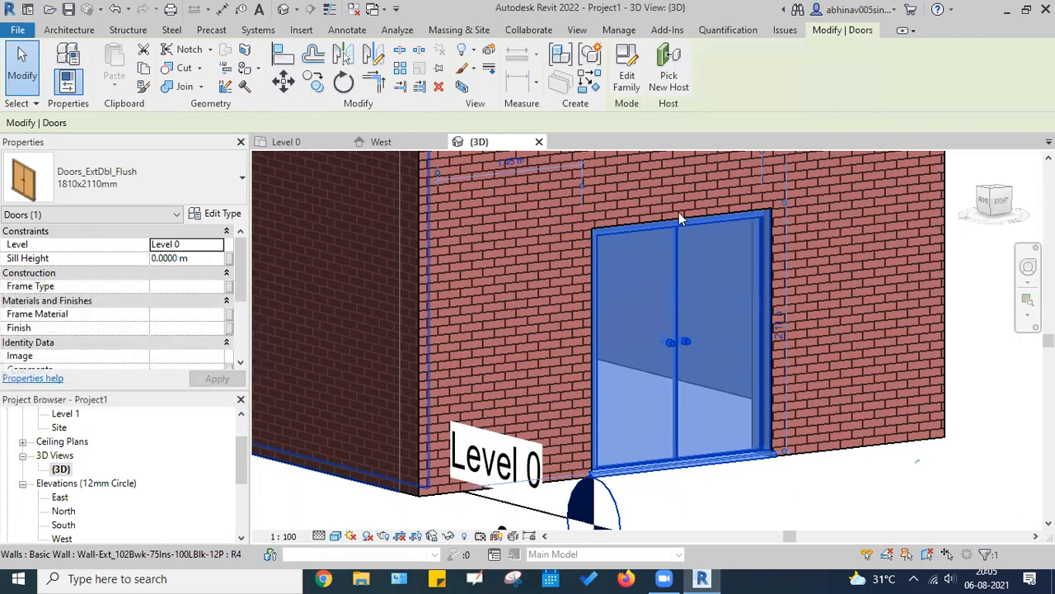
middle_click_drag(678, 212, 751, 305, "shift")
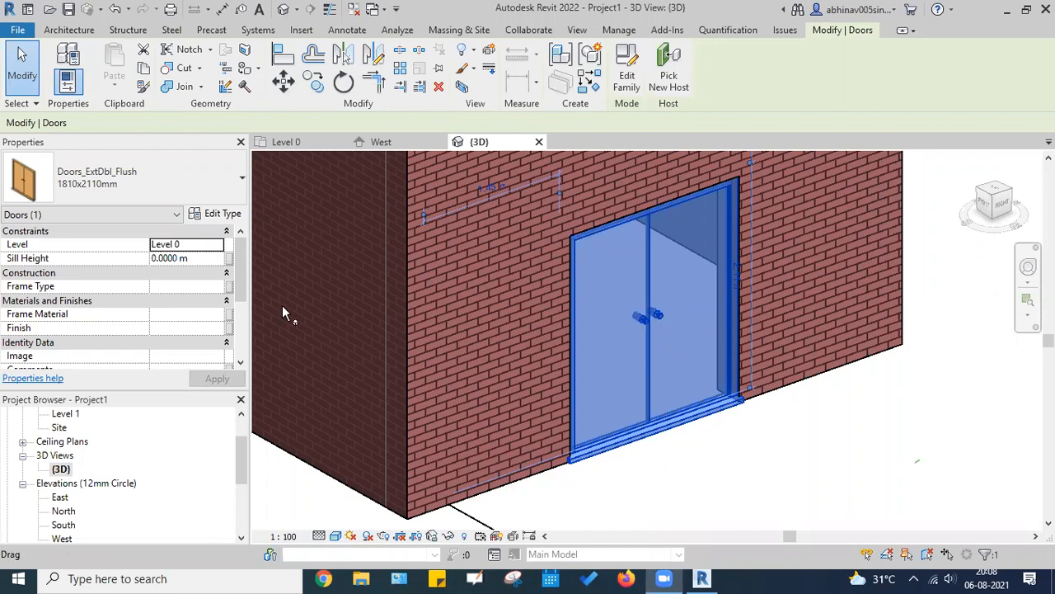
left_click(185, 258)
left_click_drag(198, 258, 140, 252)
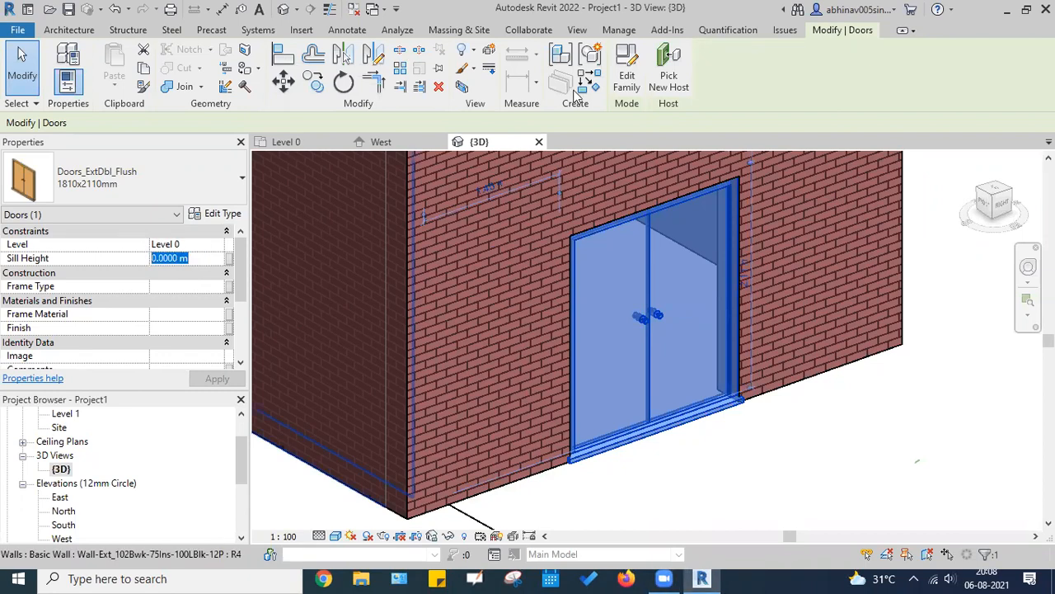
left_click(196, 258)
left_click_drag(195, 259, 102, 249)
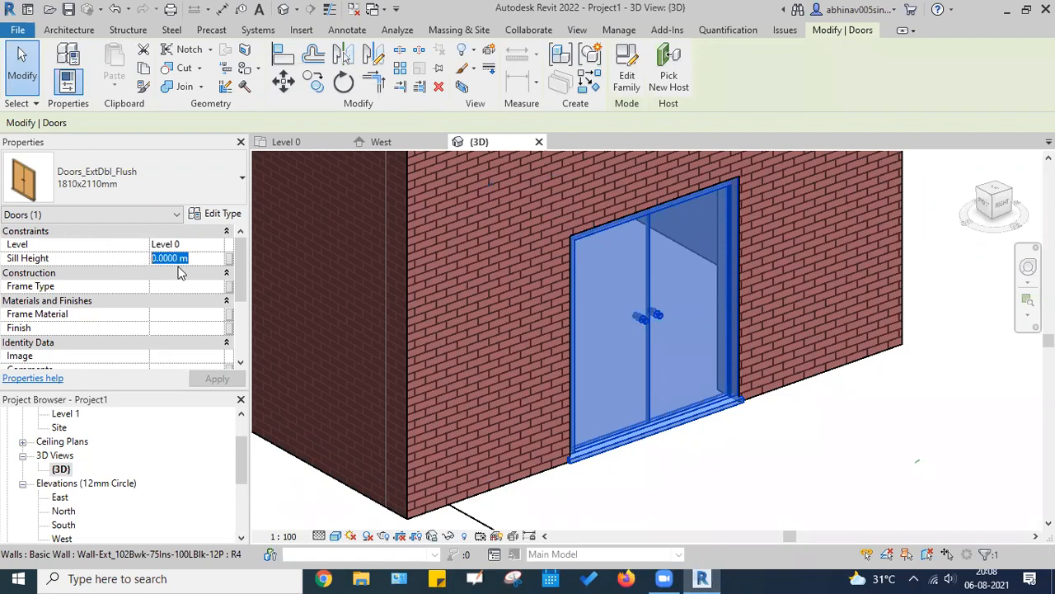
left_click(177, 260)
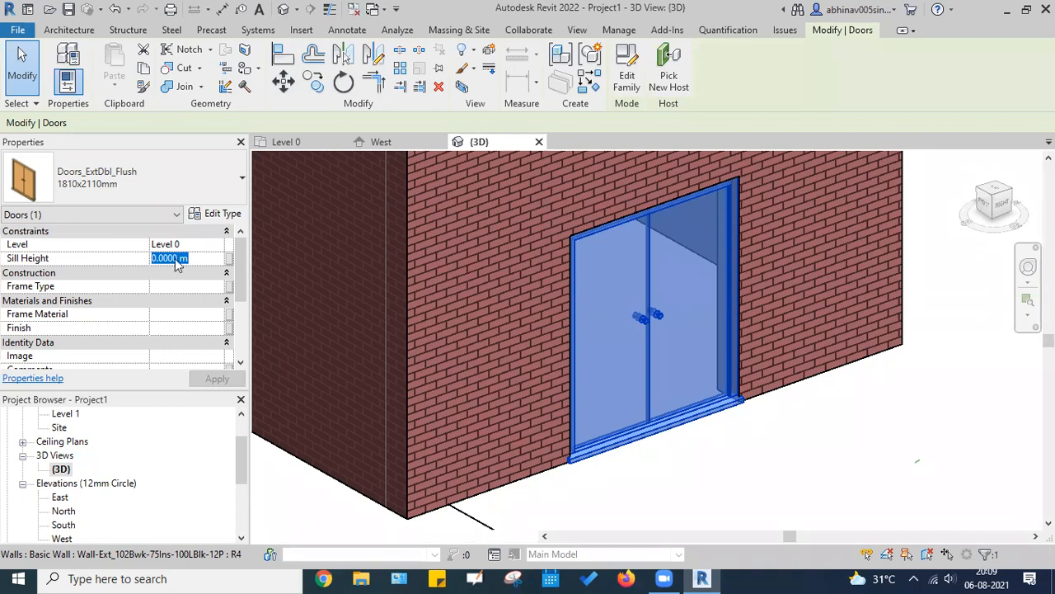
type("0.1")
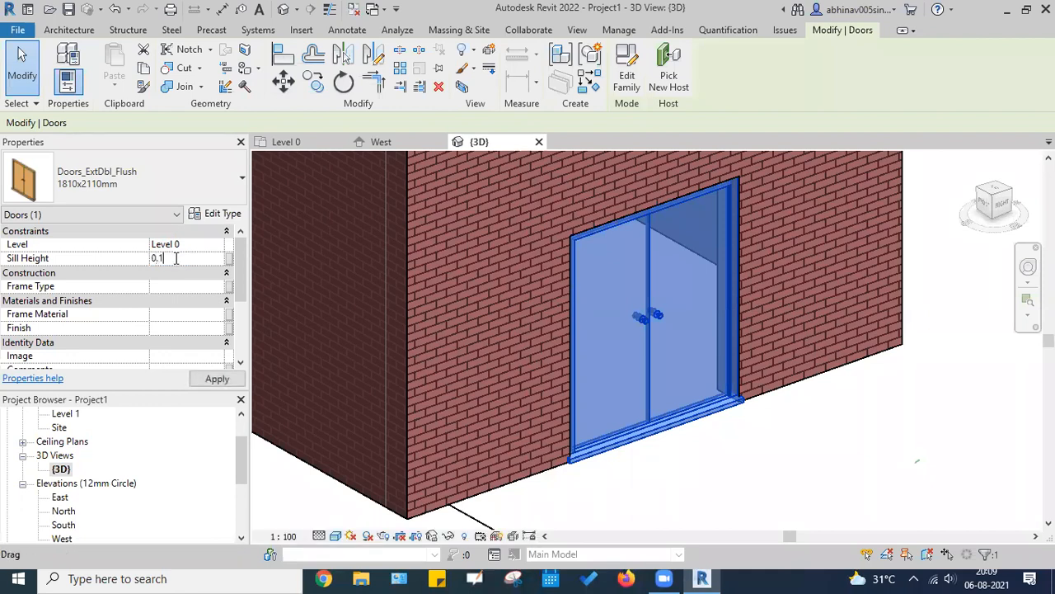
key("Return")
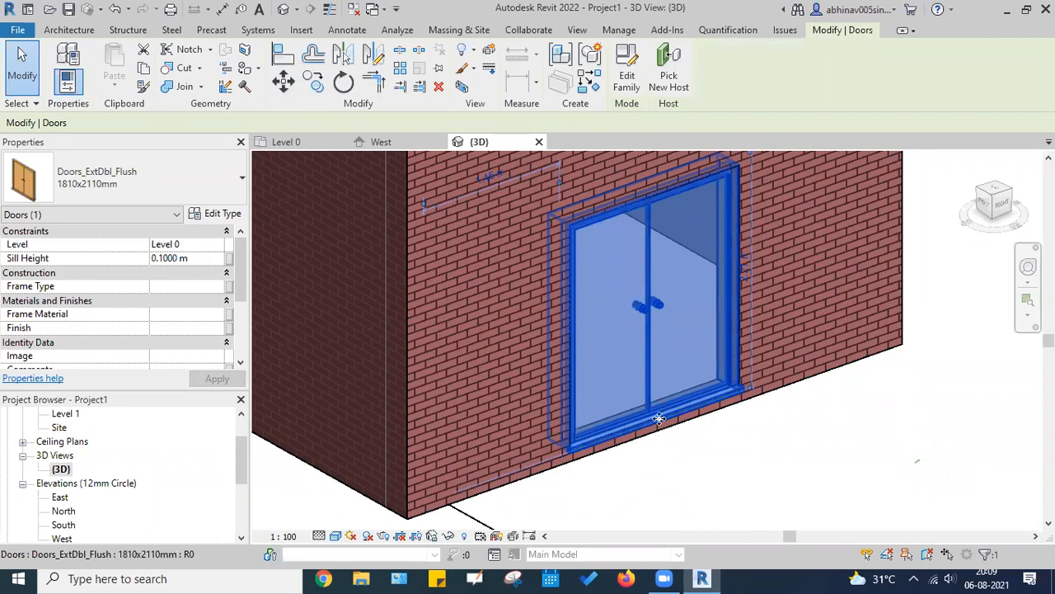
Step: Deselect the door and examine the wall strip beneath its threshold up close and from farther away in 3D
left_click(678, 438)
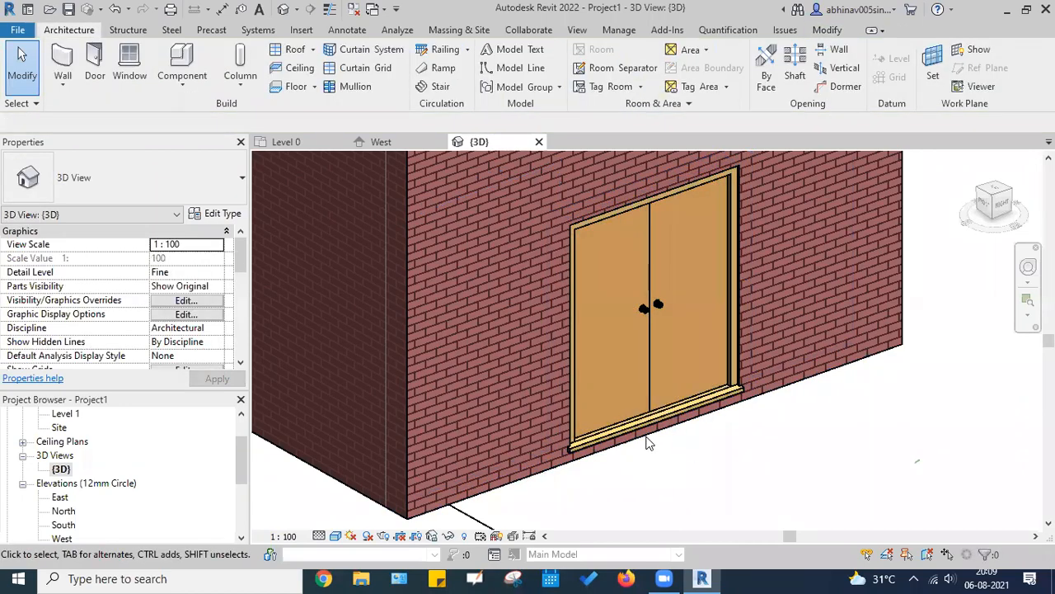
scroll(648, 441, "up", 3)
scroll(649, 441, "up", 3)
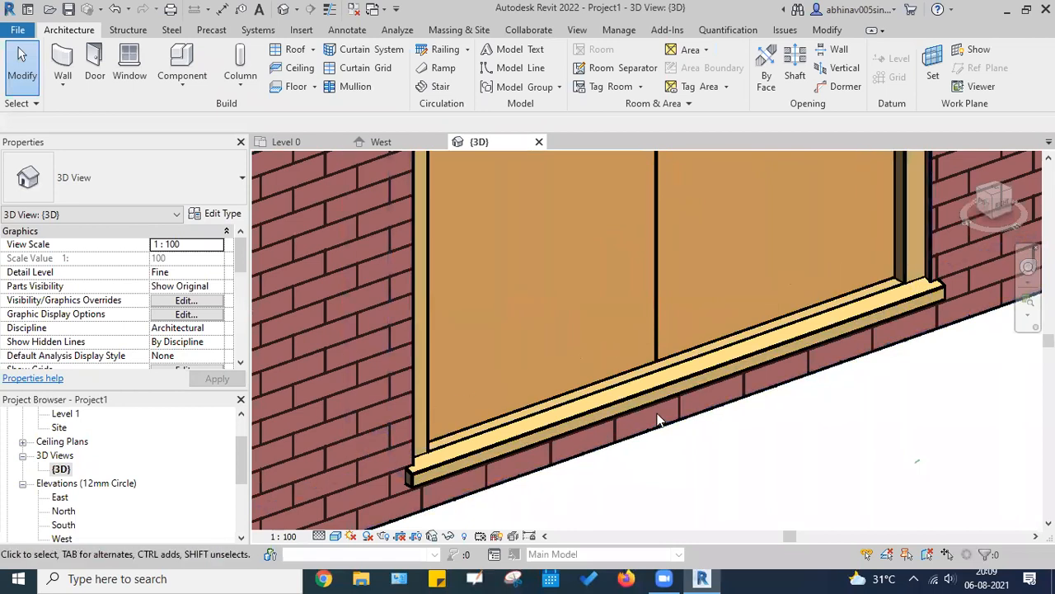
key("ctrl")
key("ctrl")
key("ctrl")
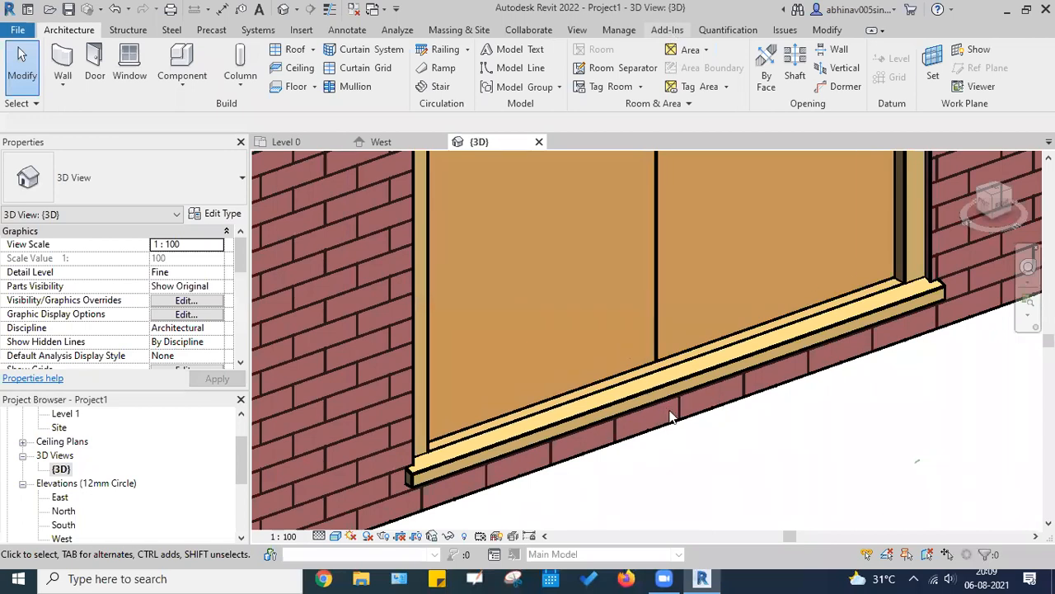
scroll(669, 417, "down", 6)
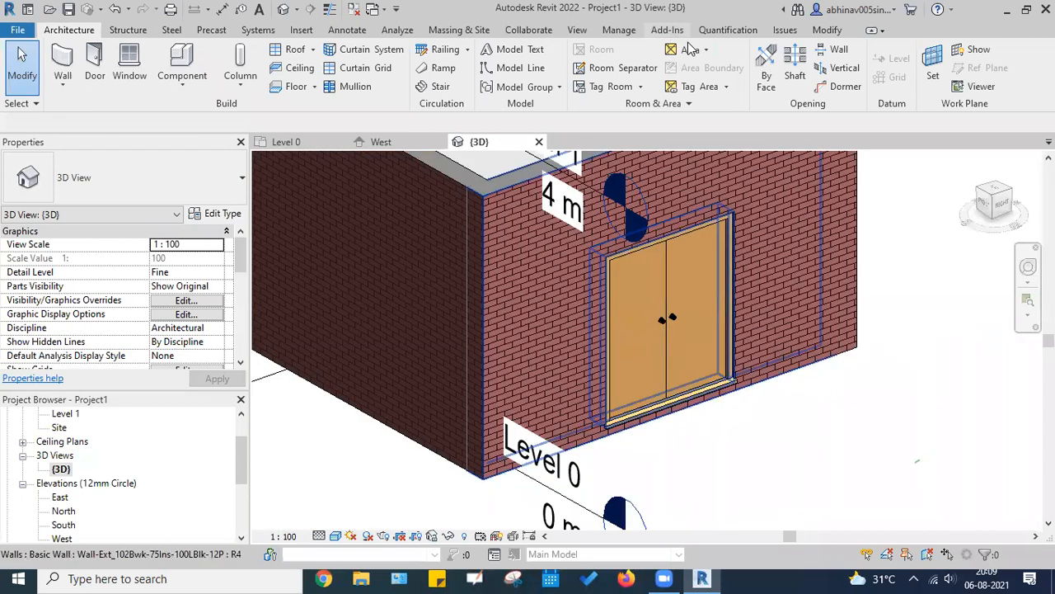
scroll(666, 424, "up", 5)
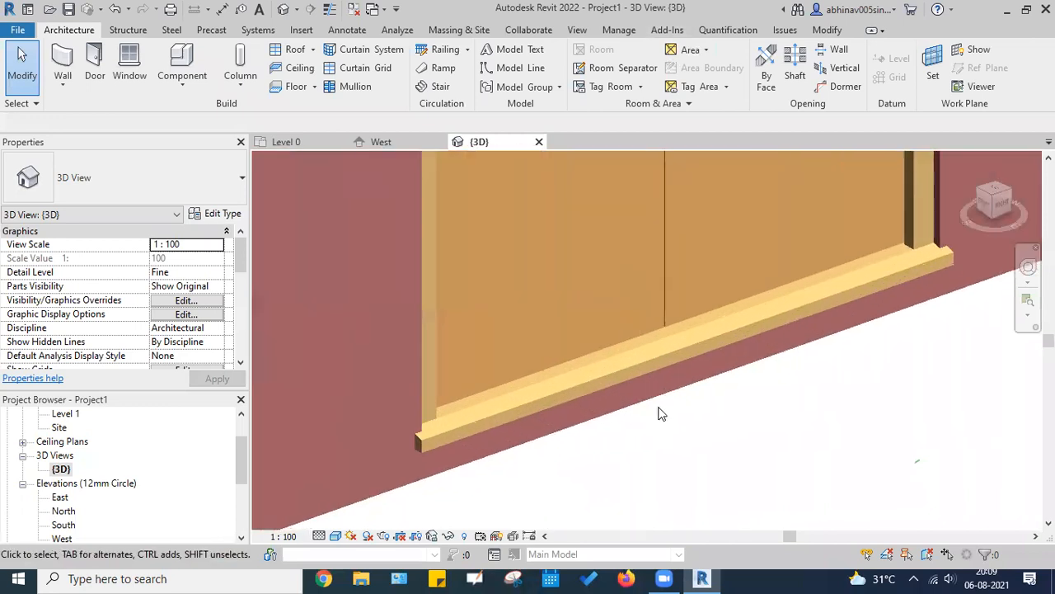
scroll(669, 379, "down", 6)
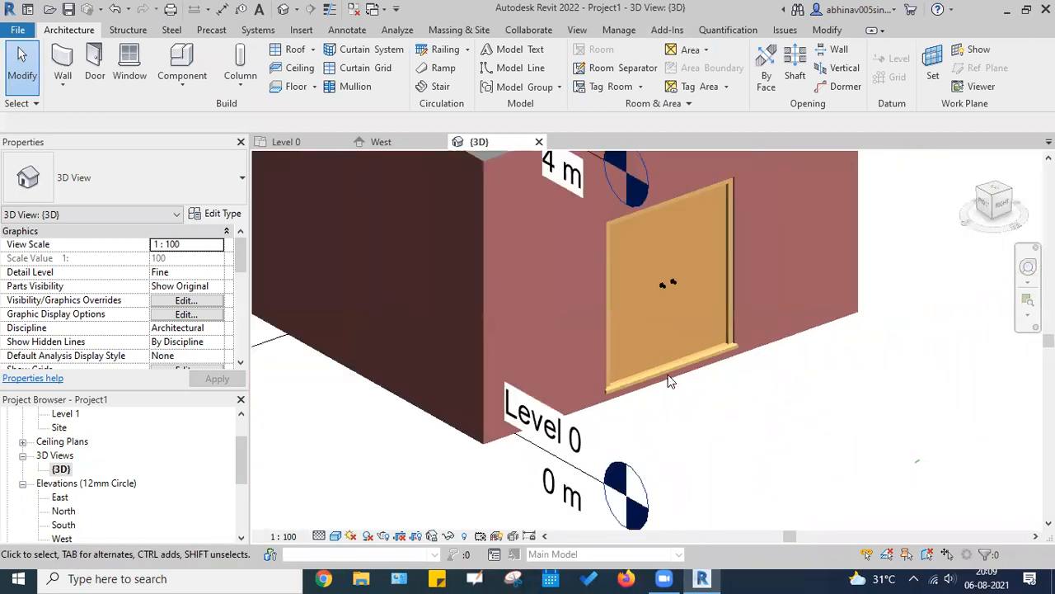
scroll(682, 381, "up", 1)
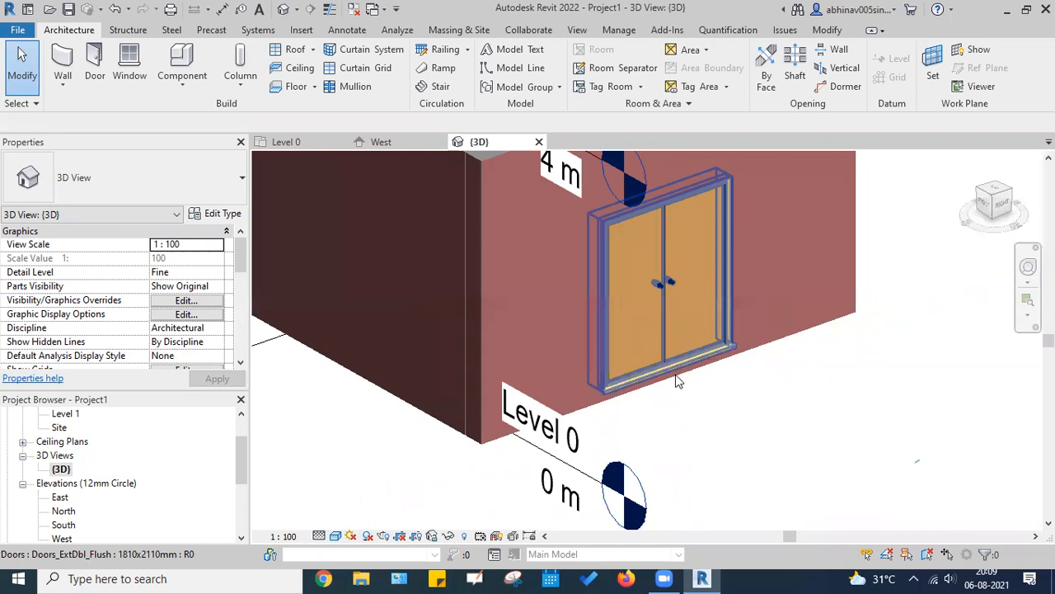
scroll(666, 377, "up", 4)
scroll(666, 377, "down", 5)
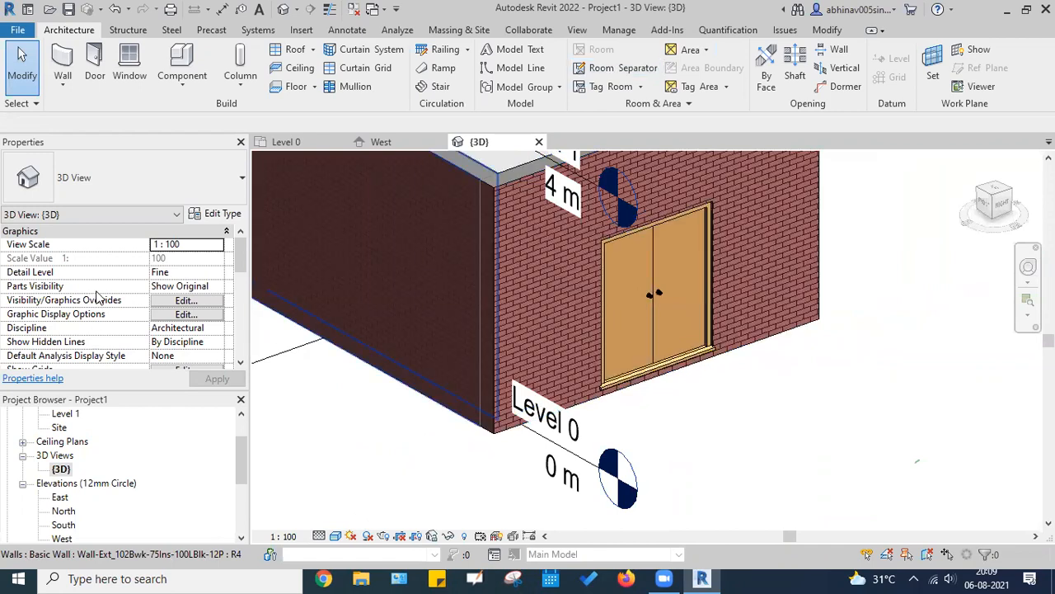
Step: Select the double door again and review its instance properties from frame type down to head height
left_click(662, 292)
scroll(157, 283, "down", 1)
scroll(157, 283, "up", 1)
left_click(186, 298)
left_click(187, 288)
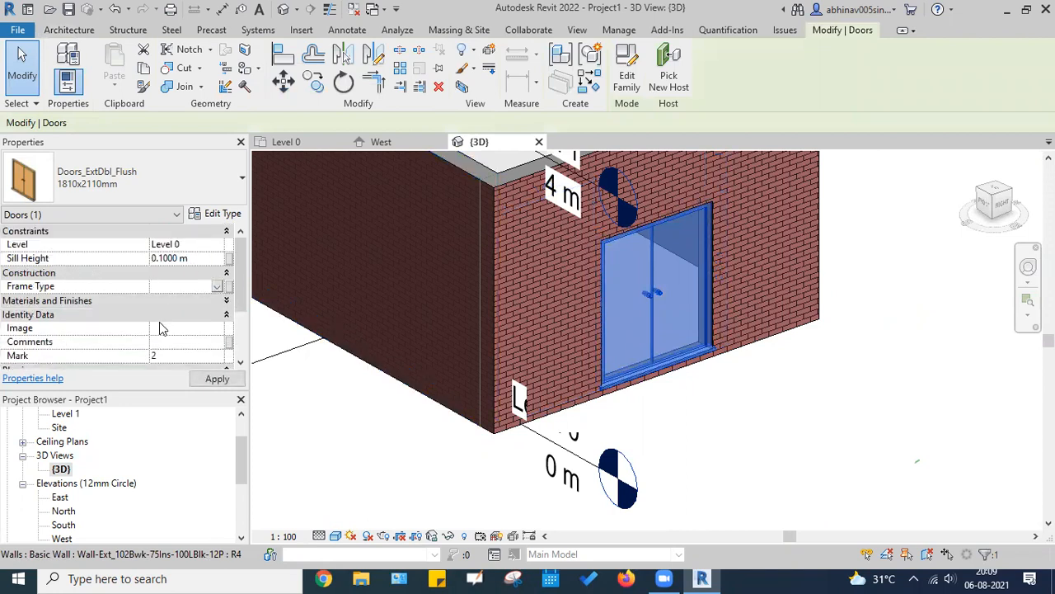
scroll(156, 325, "down", 1)
scroll(173, 331, "down", 1)
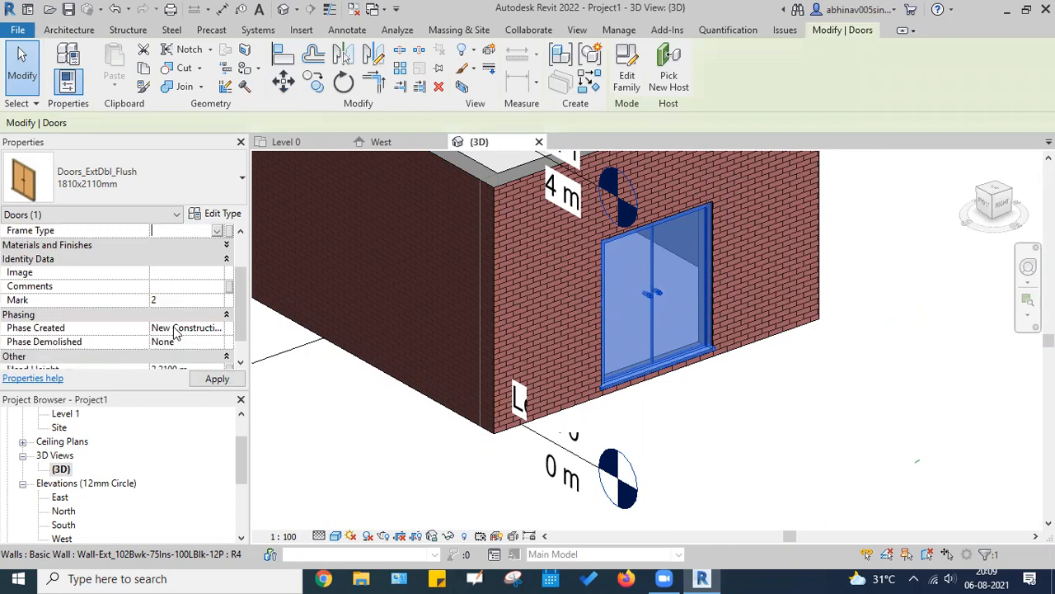
scroll(169, 343, "down", 1)
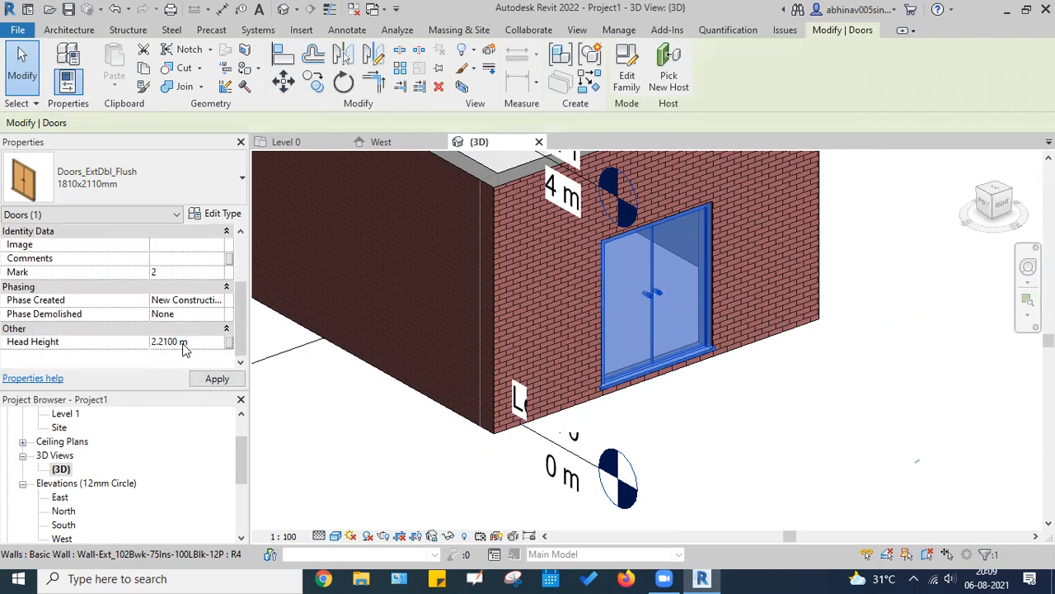
Step: Open the double door's type properties and review the options available for Wall Closure
scroll(177, 344, "up", 3)
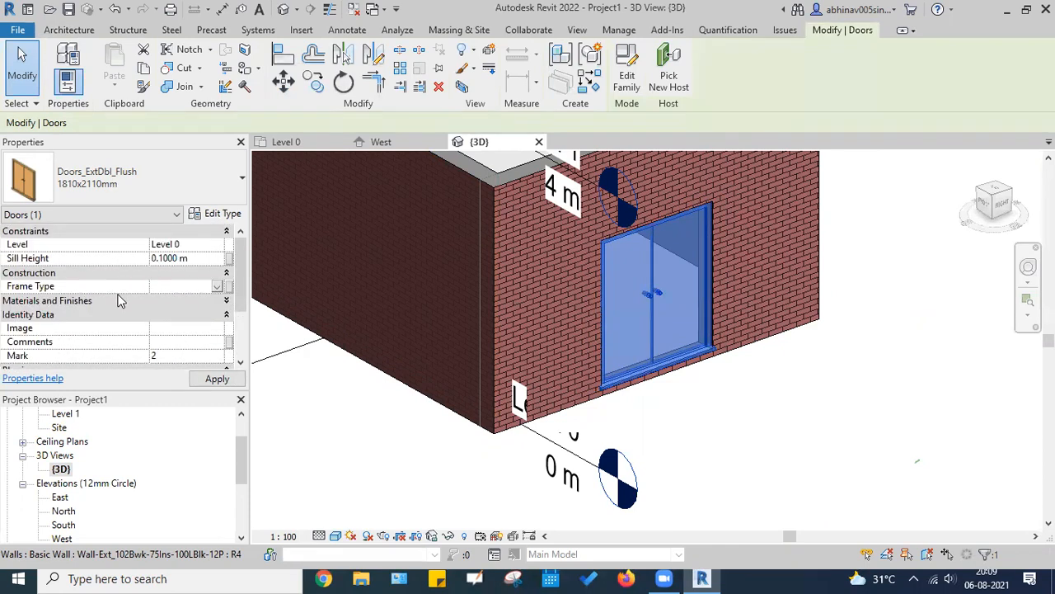
left_click(213, 215)
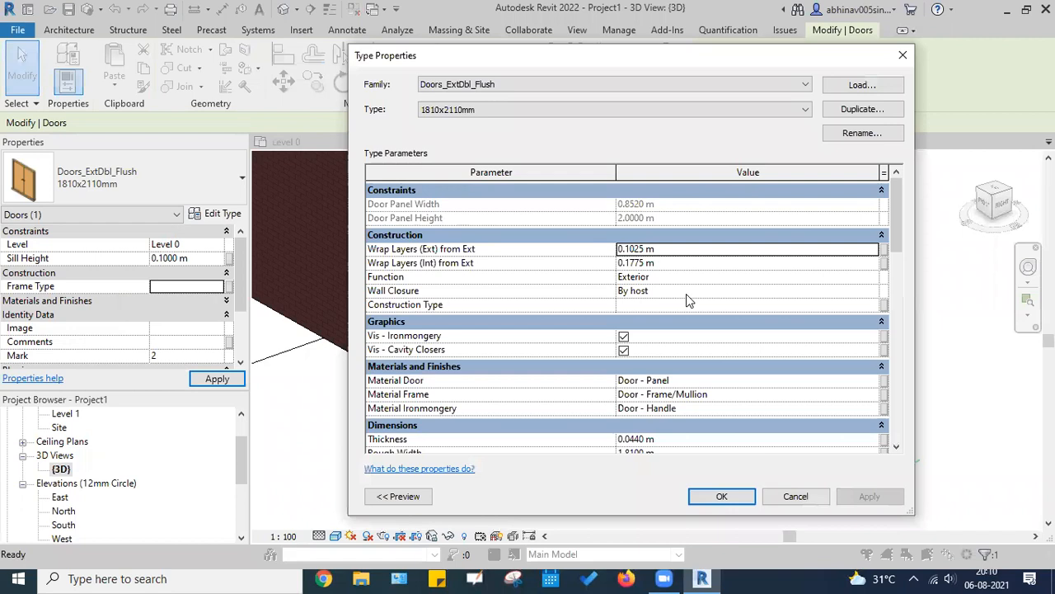
left_click(686, 293)
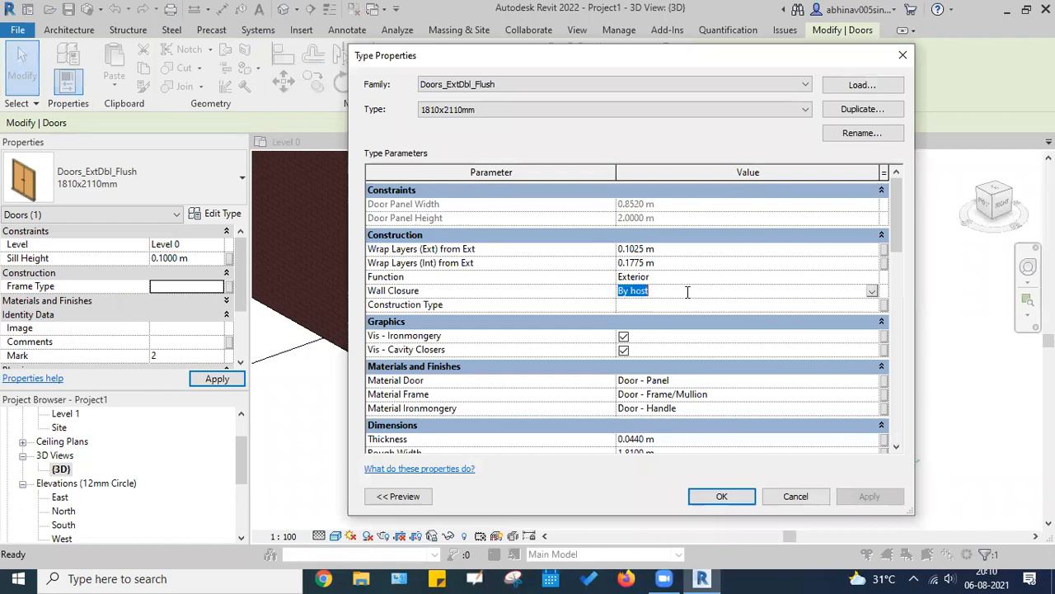
left_click(872, 292)
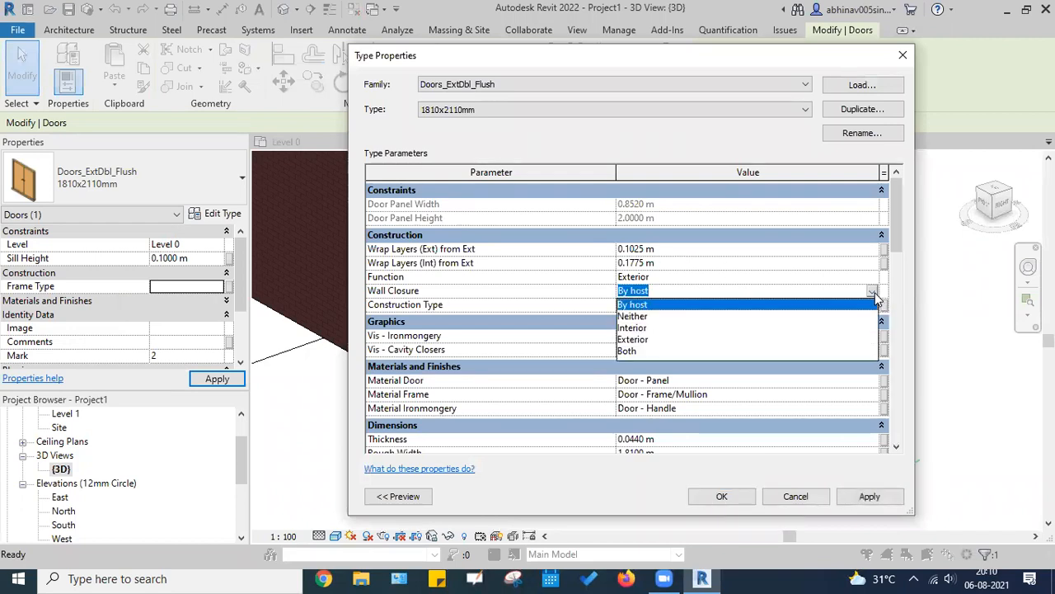
left_click(874, 294)
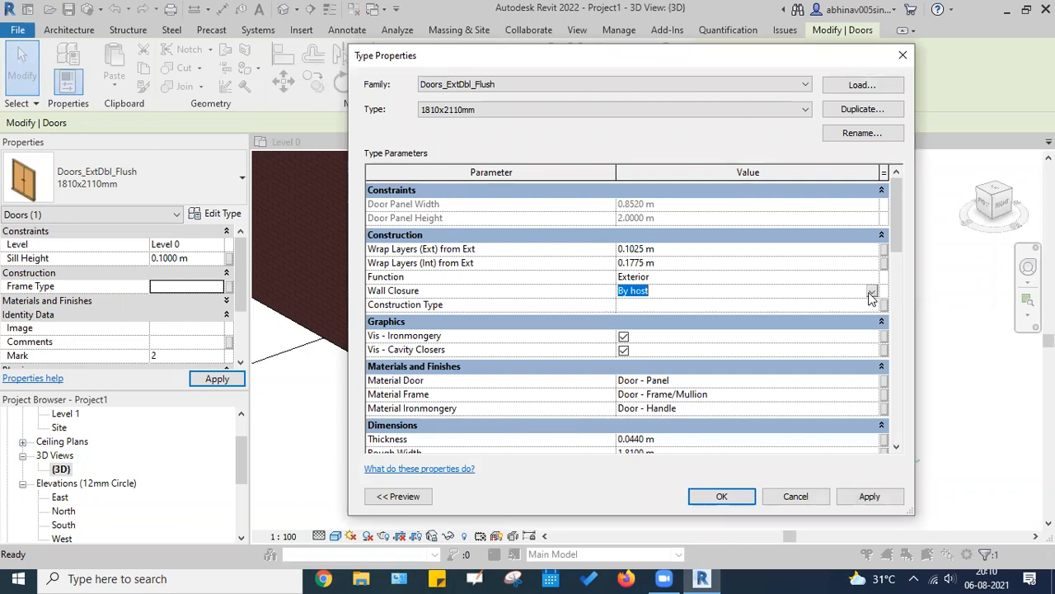
left_click(788, 367)
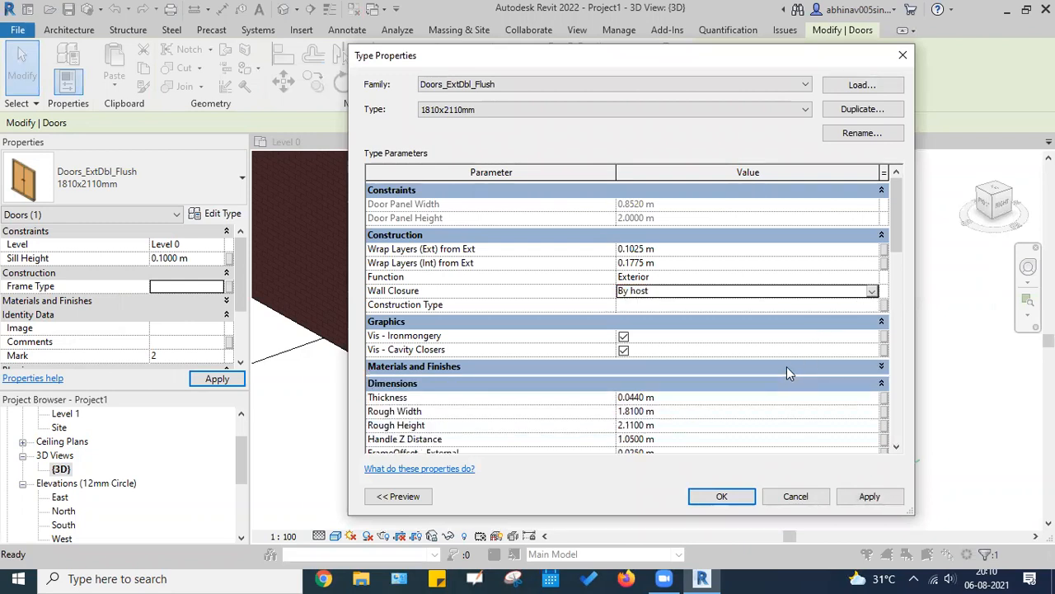
Step: Examine the door type's parameters from dimensions down to frame depth, including the choices for the IFC Operation parameter
scroll(787, 366, "down", 1)
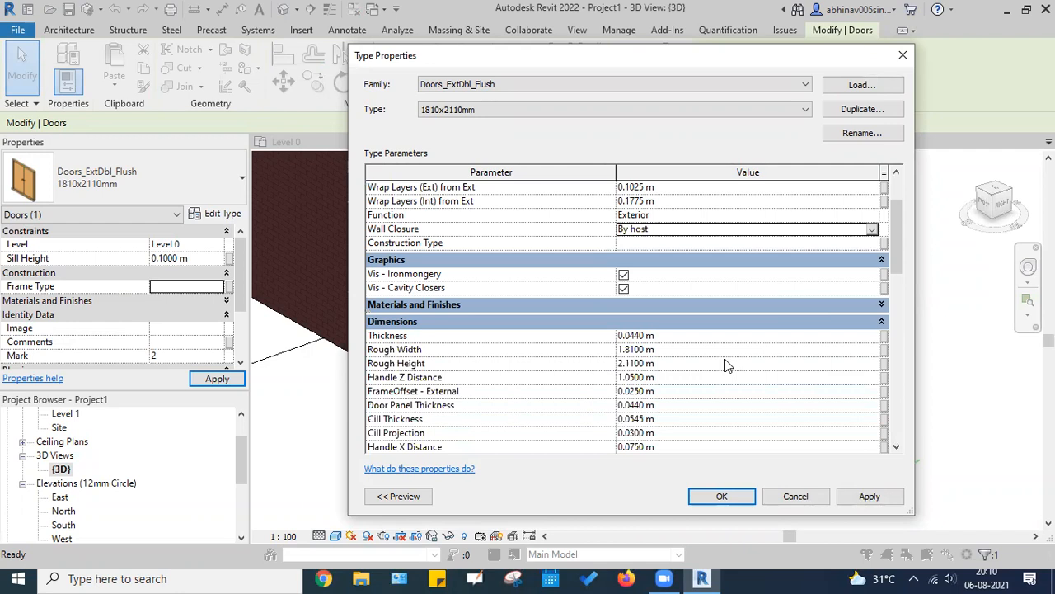
scroll(719, 363, "down", 2)
scroll(719, 363, "down", 3)
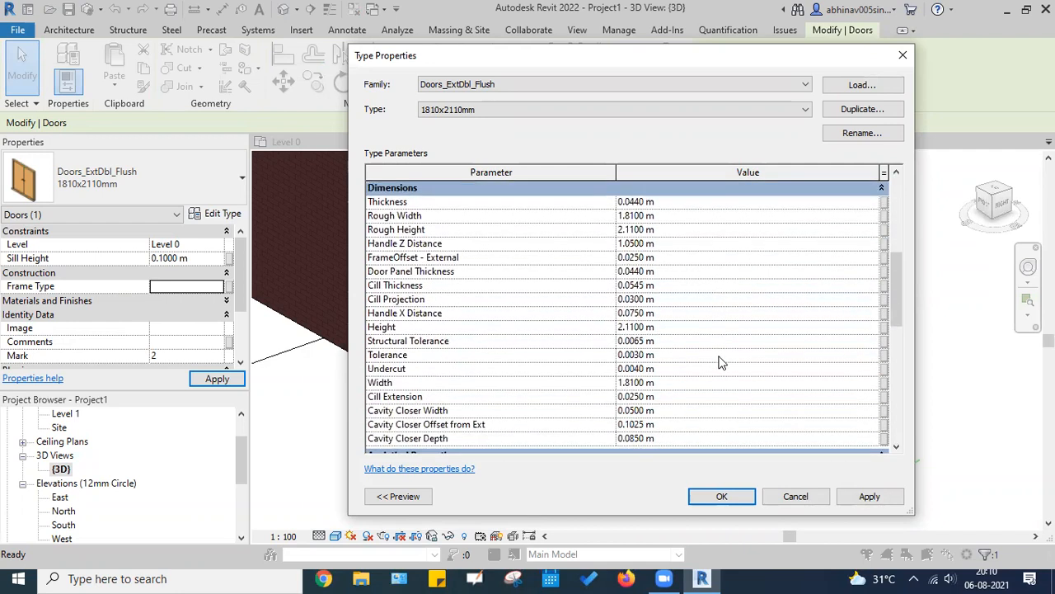
scroll(720, 362, "down", 1)
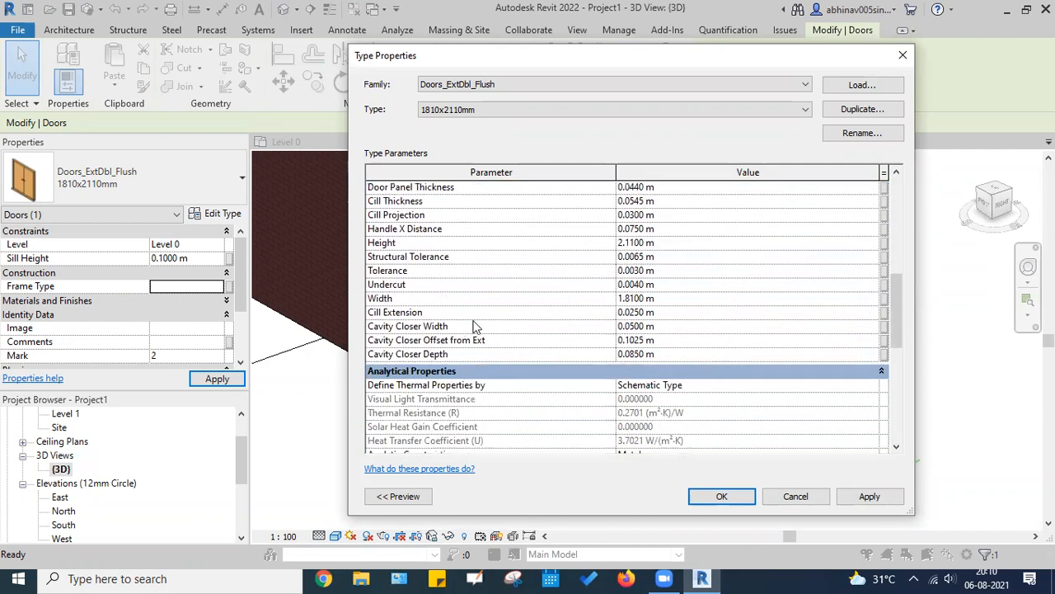
scroll(646, 348, "down", 2)
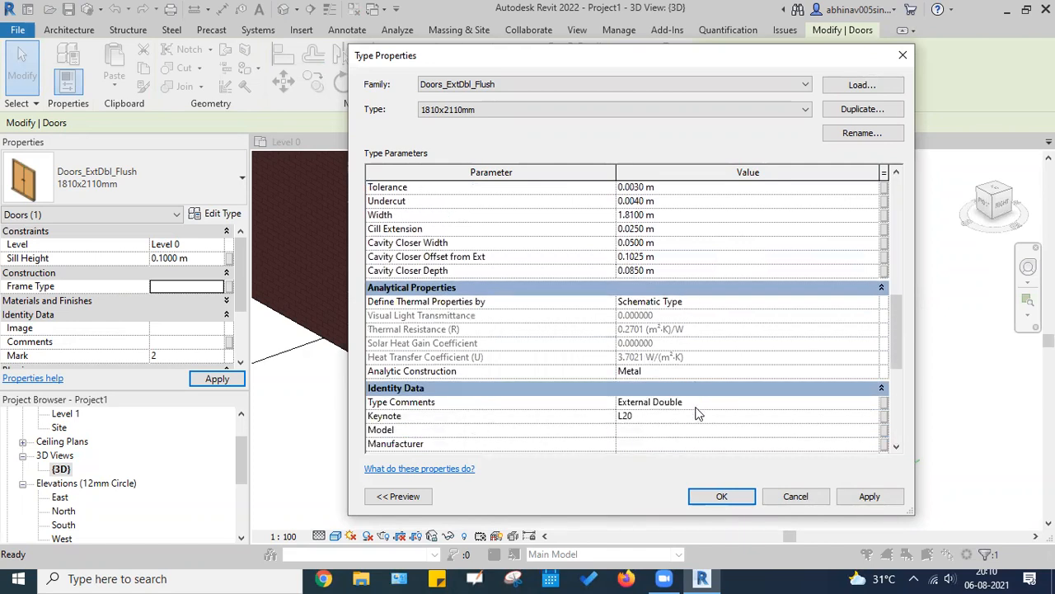
scroll(696, 413, "down", 3)
scroll(697, 418, "down", 3)
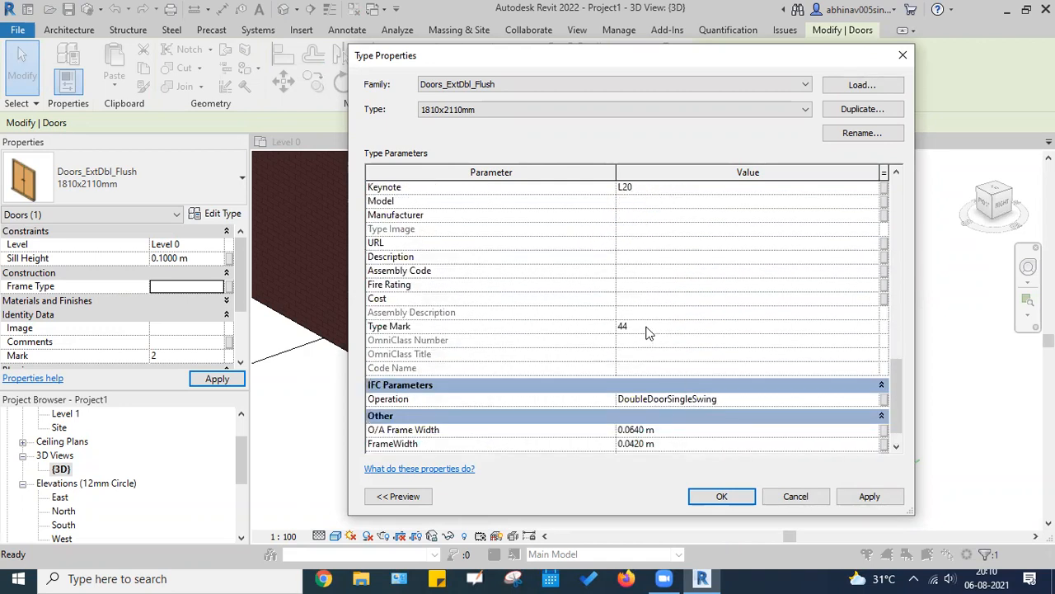
scroll(701, 370, "down", 1)
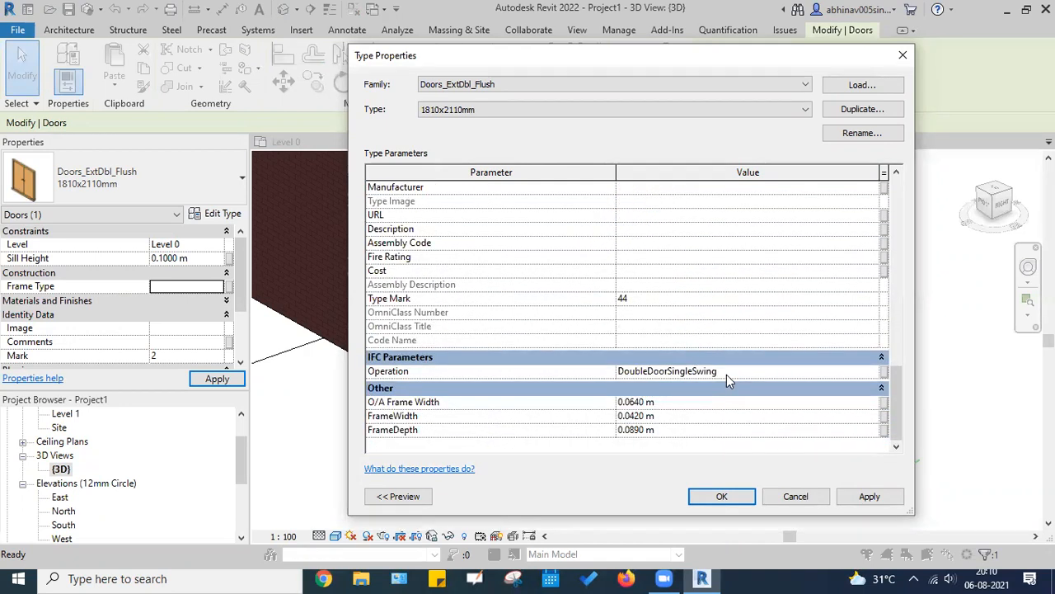
left_click(838, 371)
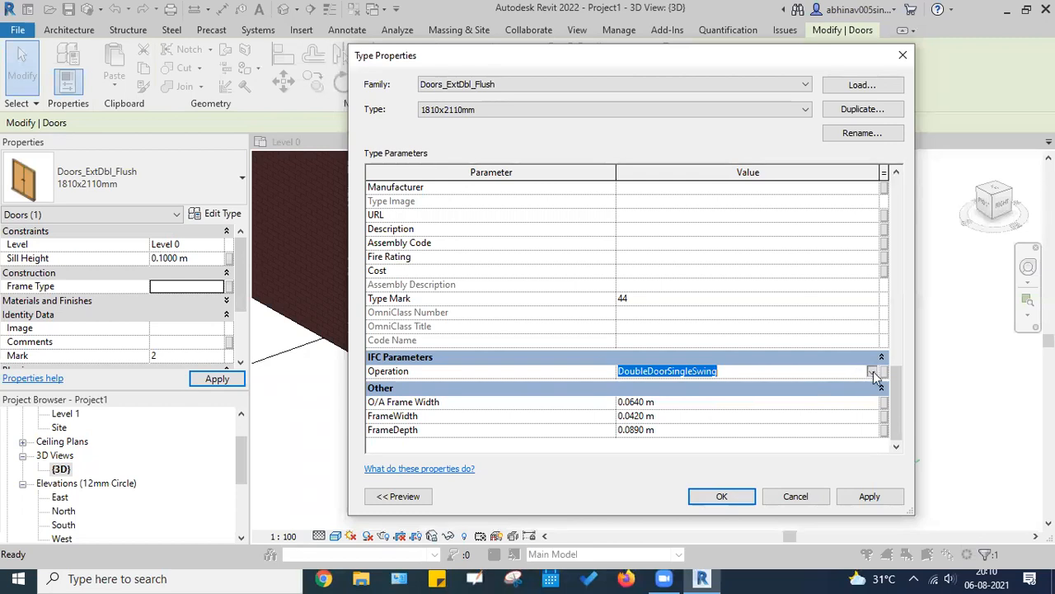
left_click(874, 374)
left_click(876, 374)
left_click(677, 339)
Step: Review the door type's materials, view the ironmongery material in the Material Browser, and leave the type properties without making changes
scroll(674, 332, "up", 6)
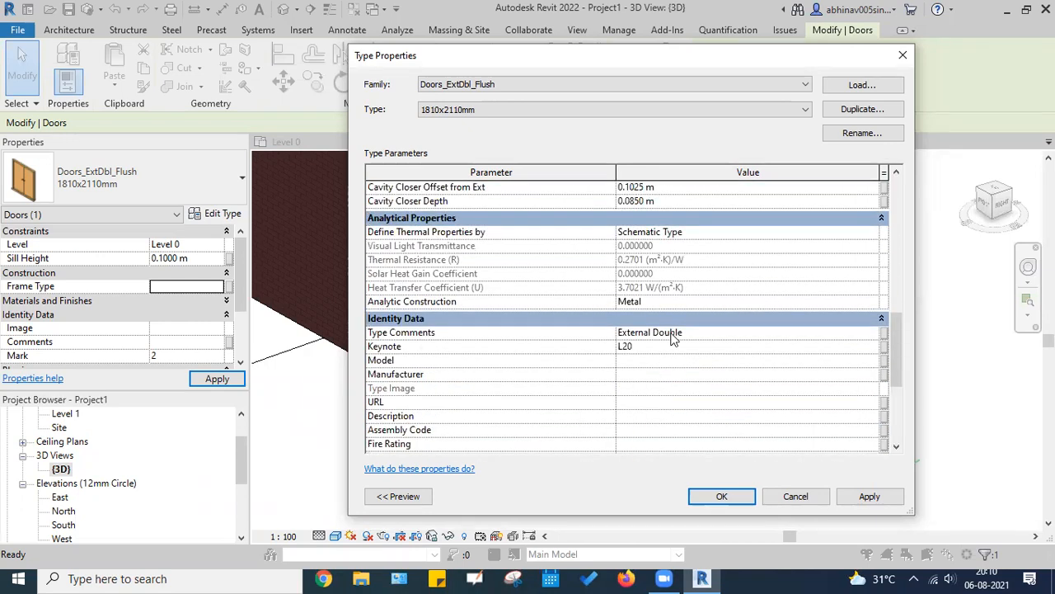
scroll(672, 338, "up", 3)
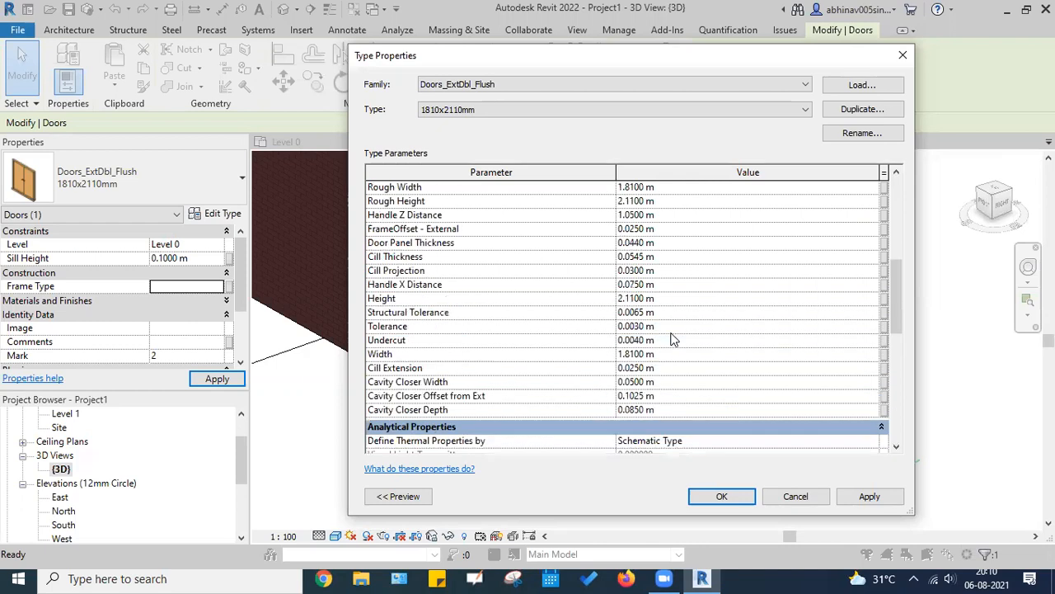
scroll(672, 339, "up", 3)
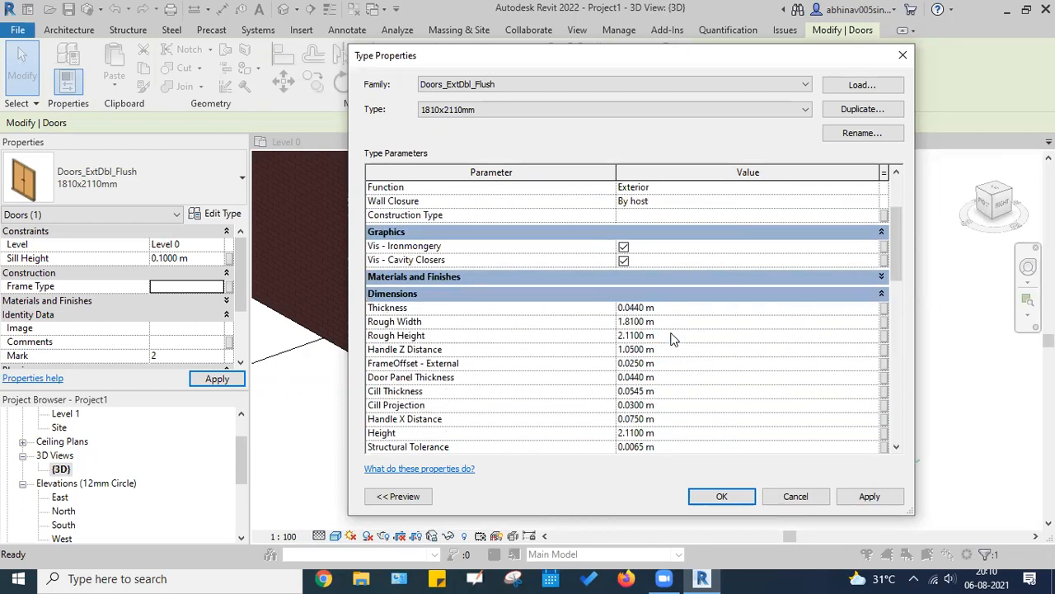
left_click(881, 276)
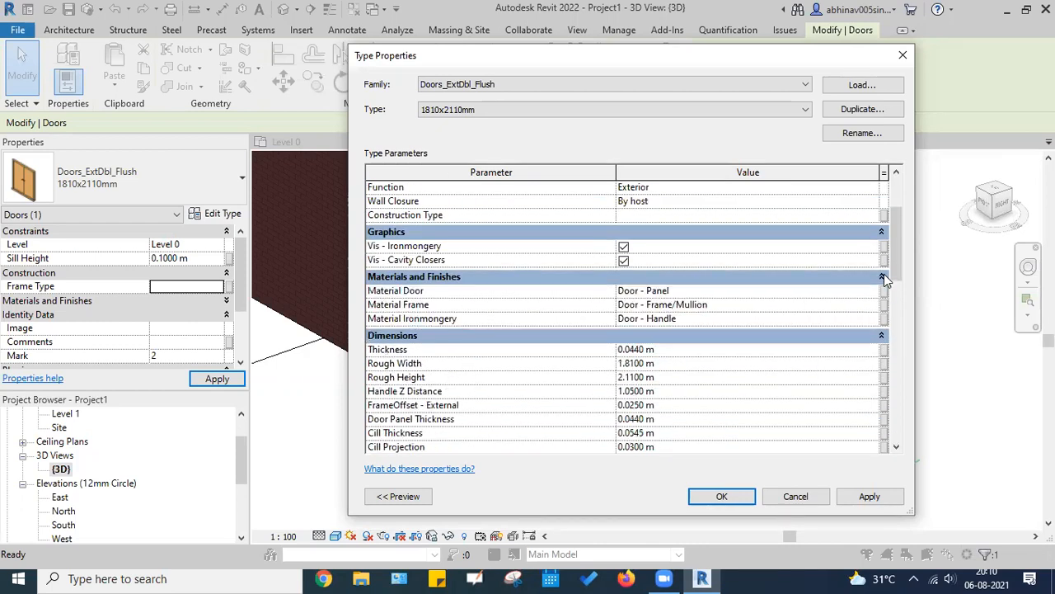
left_click(693, 319)
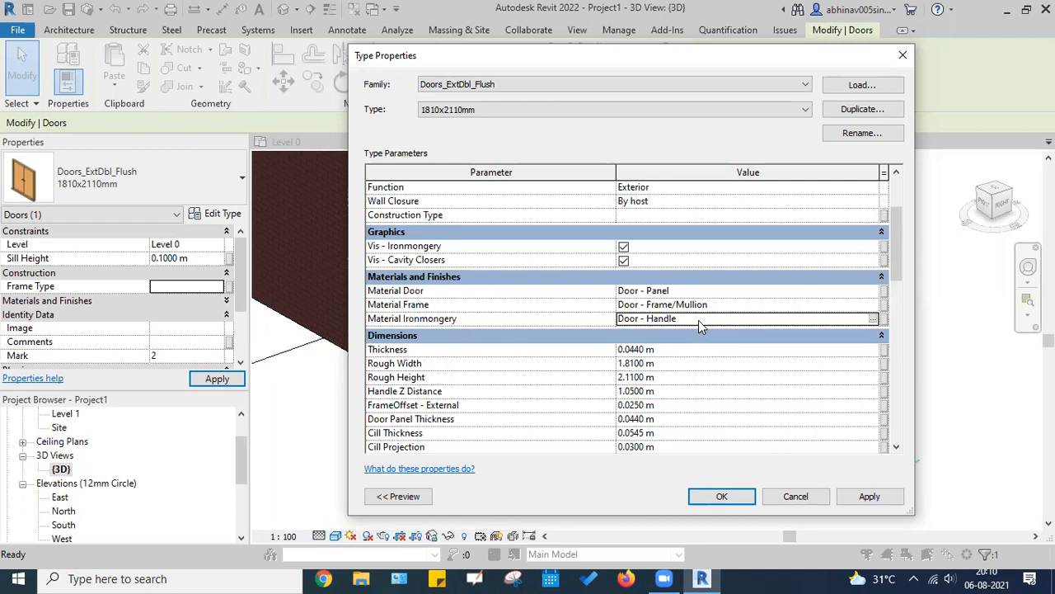
left_click(872, 320)
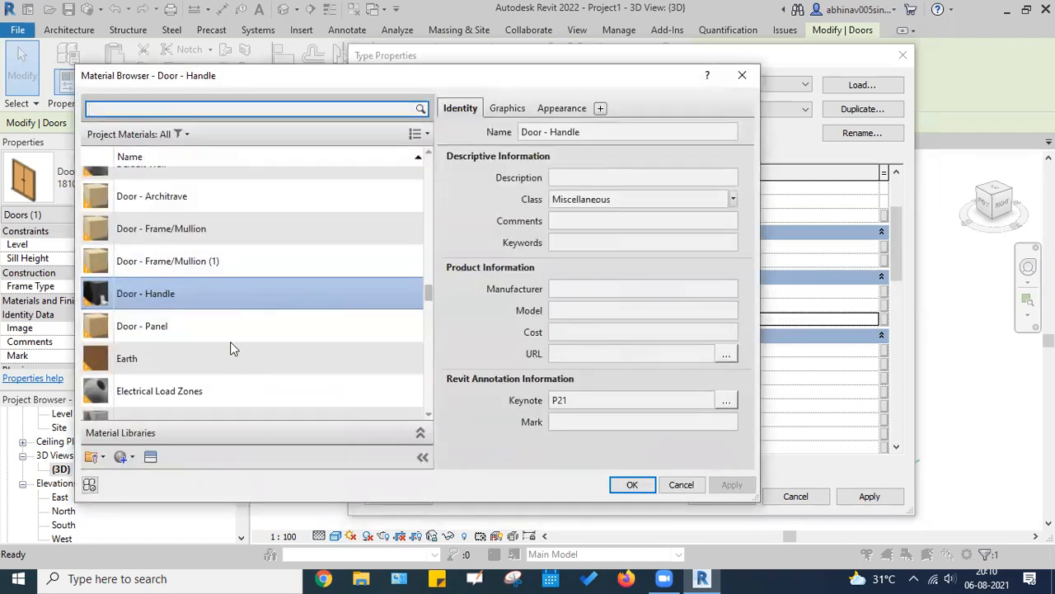
left_click(742, 75)
scroll(662, 284, "up", 2)
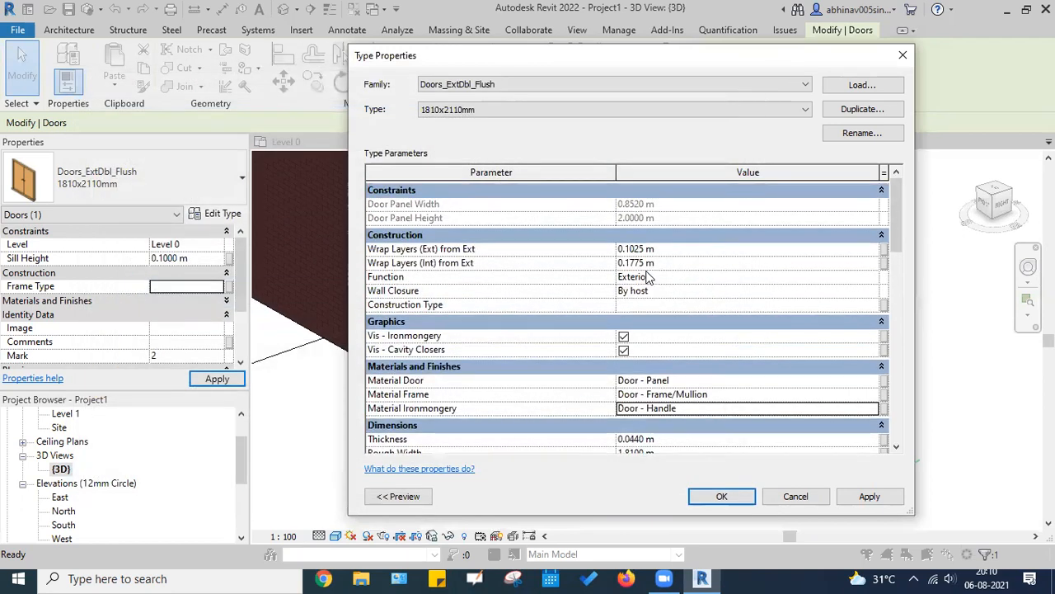
left_click(902, 56)
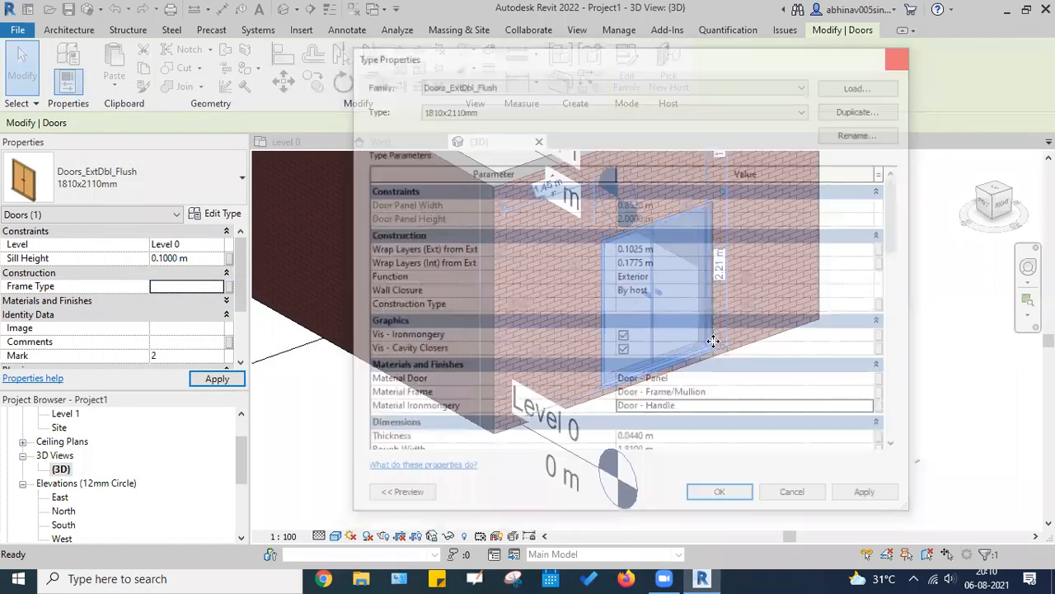
Step: Deselect the door and view the 3D view's Graphic Display Options without changing them
key("Escape")
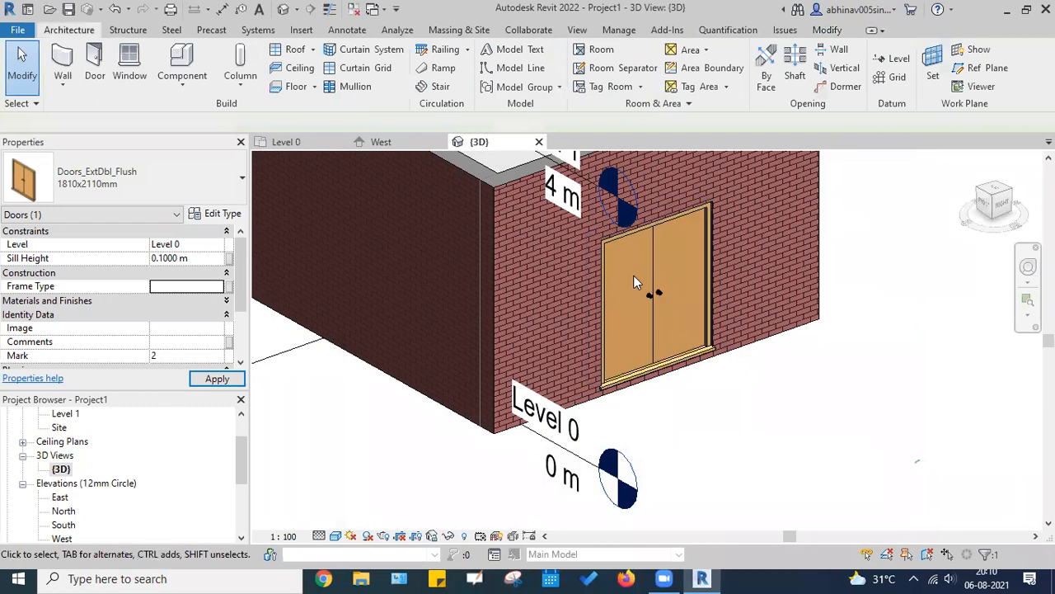
scroll(82, 297, "down", 1)
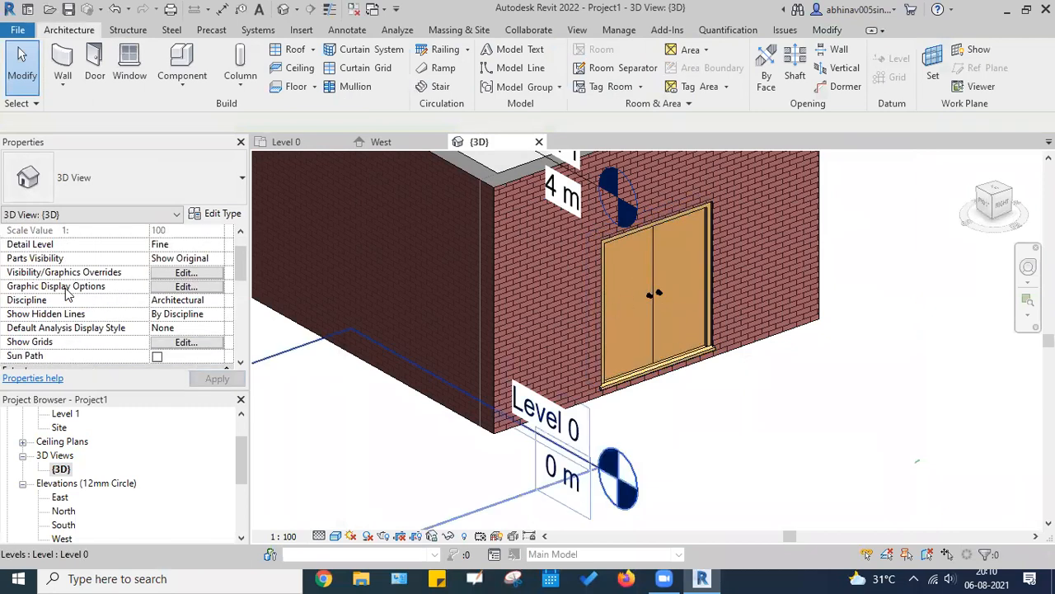
left_click(172, 287)
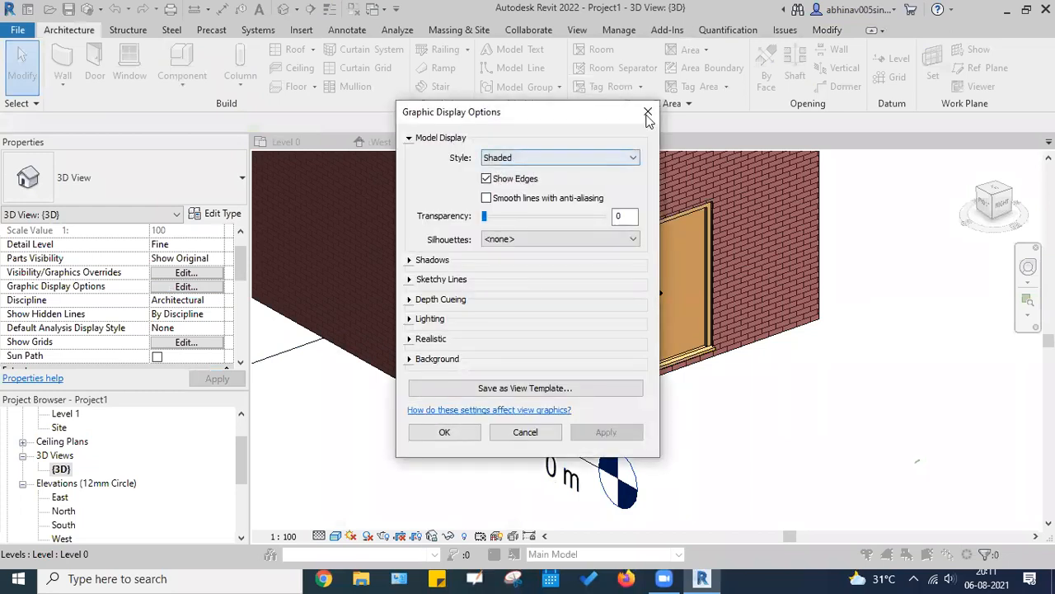
left_click(648, 110)
Step: On the Level 0 plan, place two Windows_Sgl_Plain 910x910mm windows in the east wall, one either side of the double door with about 0.27 m gaps
scroll(638, 309, "down", 5)
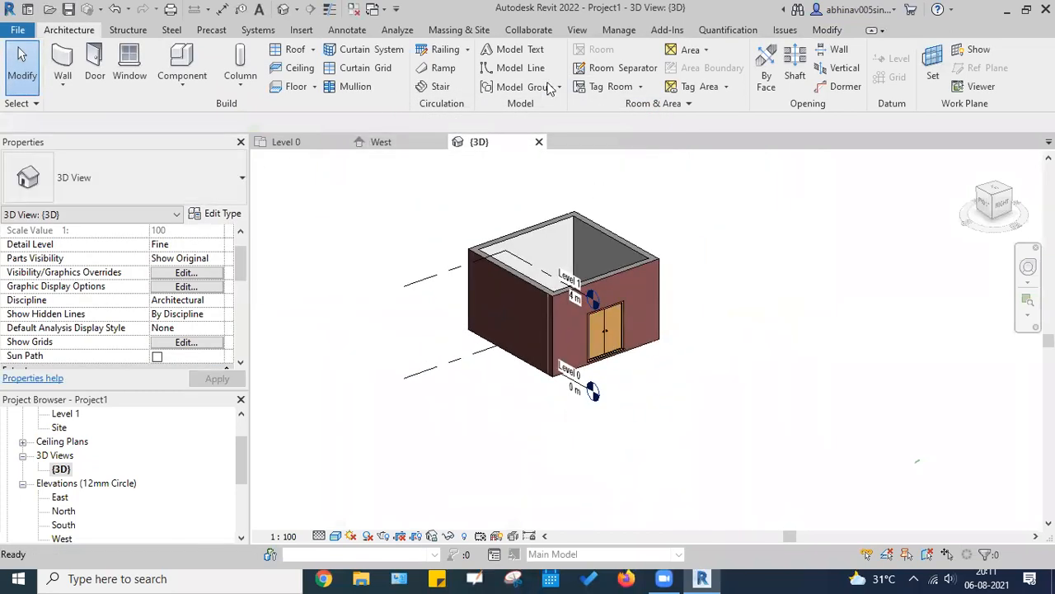
left_click(307, 142)
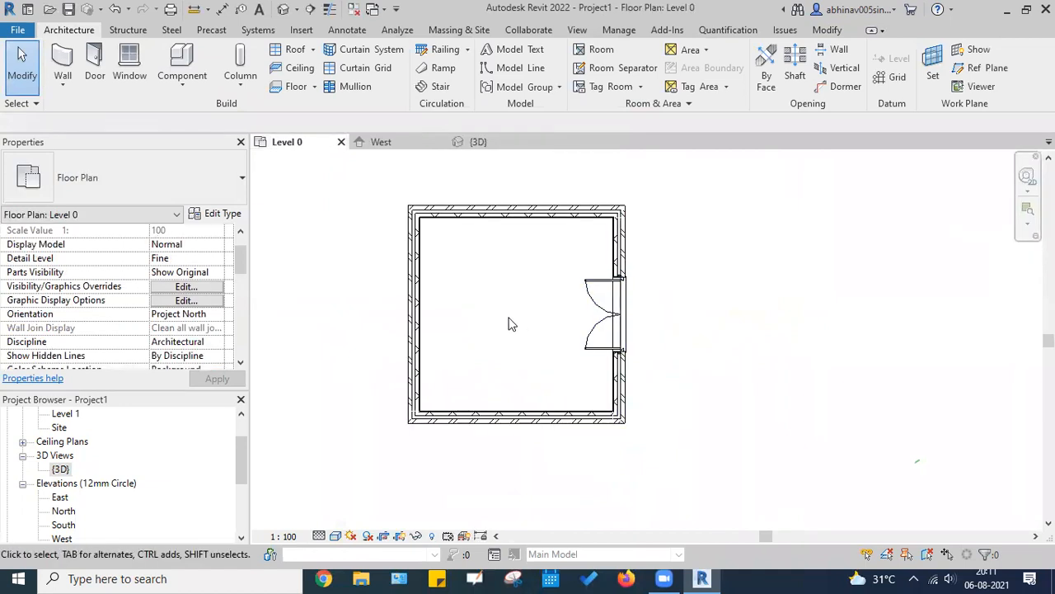
middle_click_drag(519, 325, 542, 318)
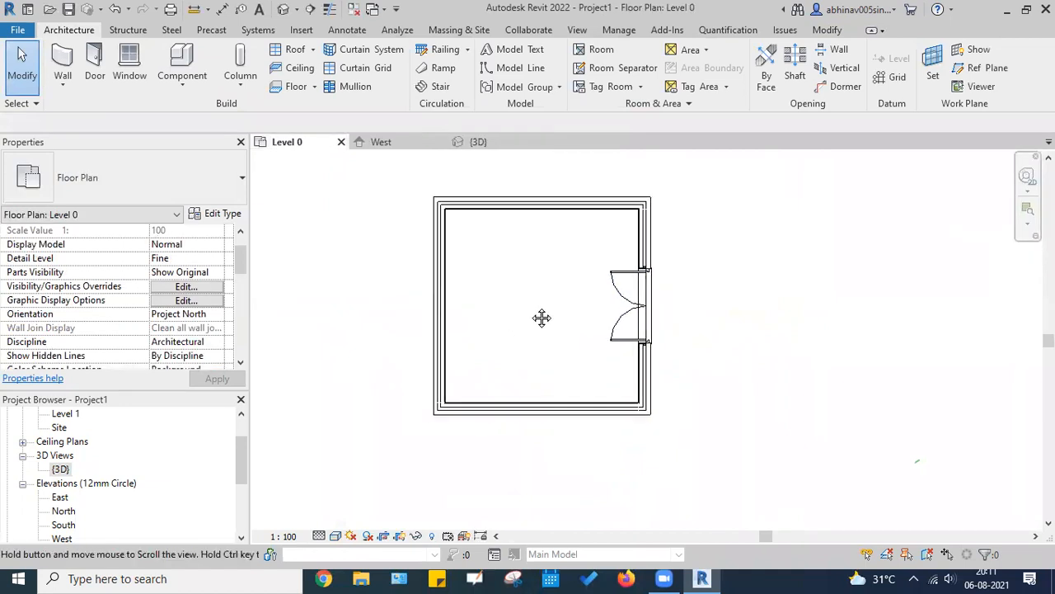
left_click(128, 65)
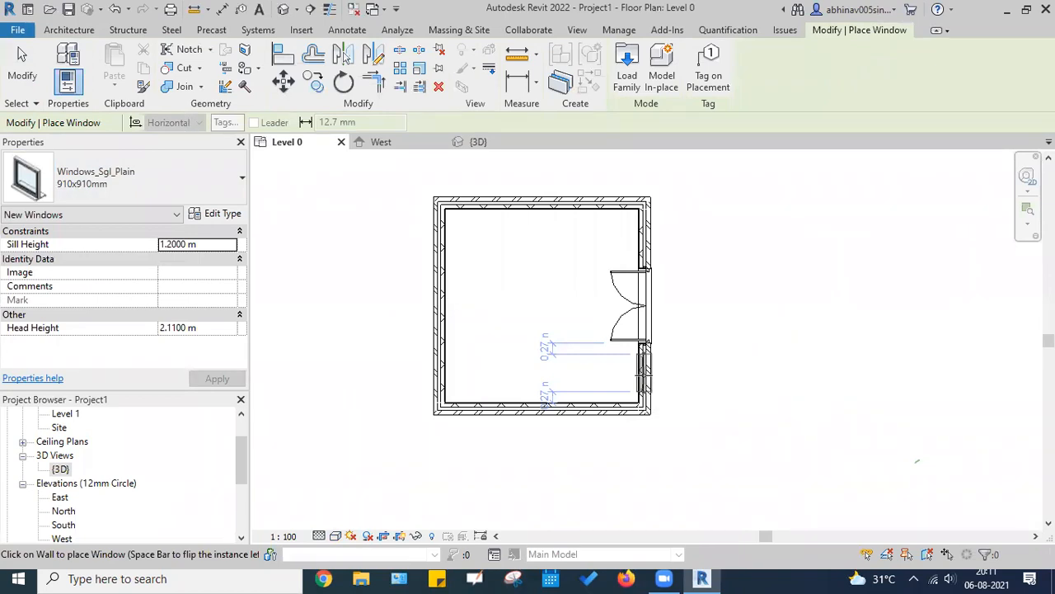
left_click(644, 371)
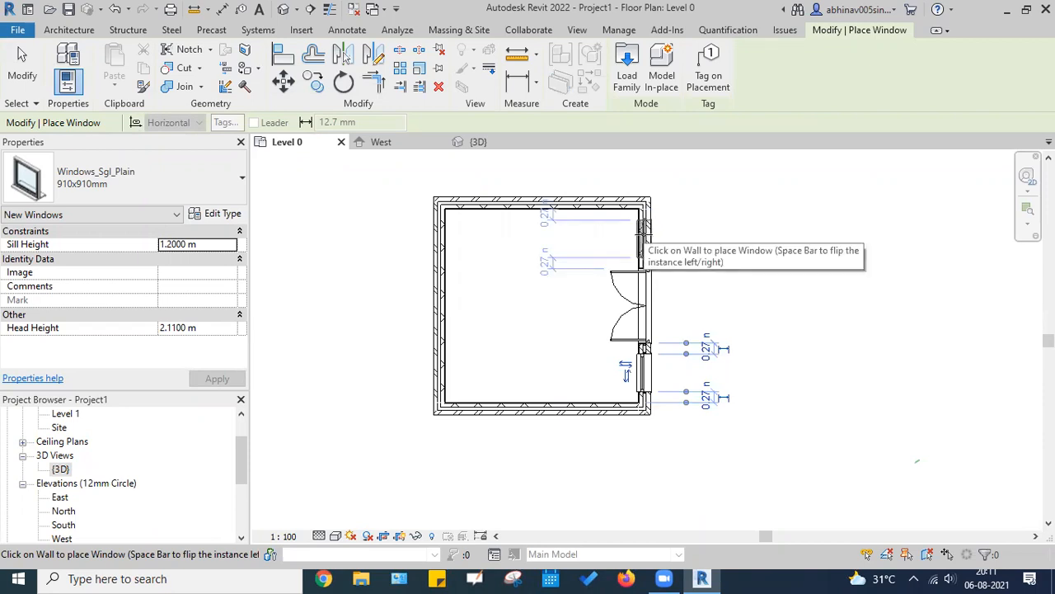
left_click(642, 240)
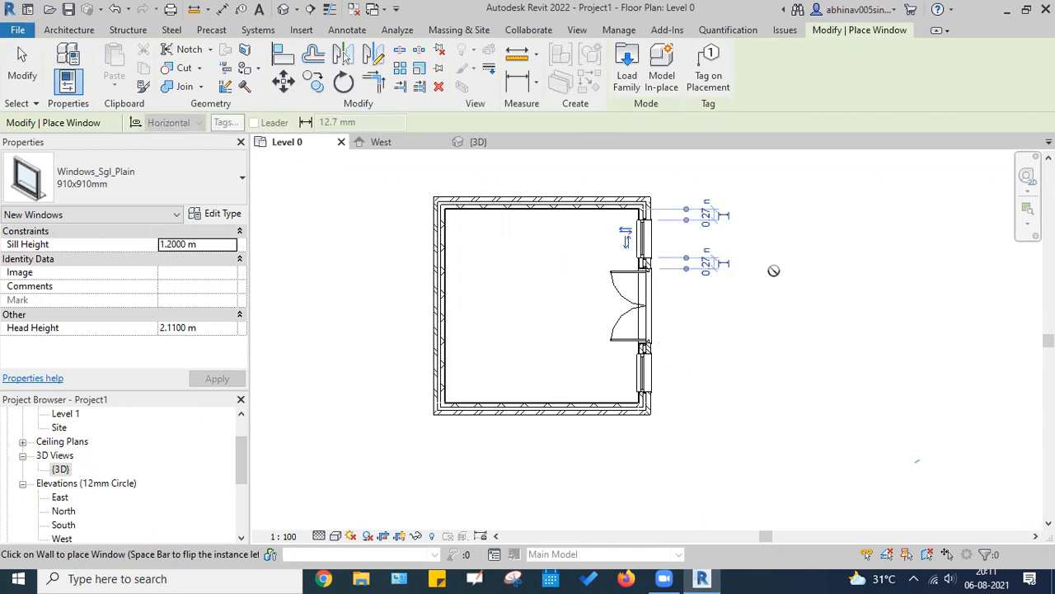
key("Escape")
key("Escape")
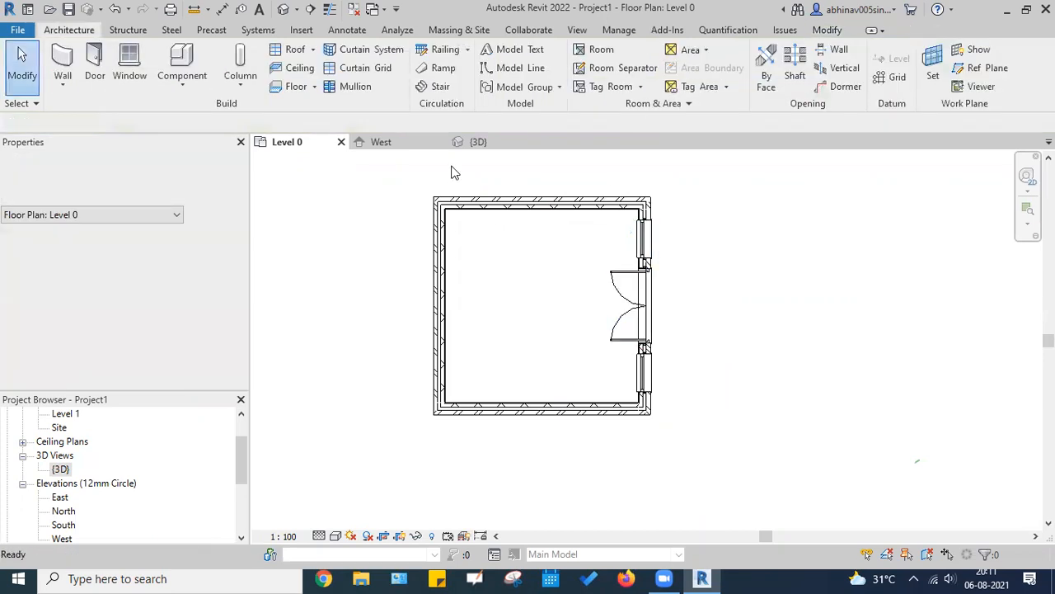
Step: Examine the two new windows beside the double door in the 3D view, both head-on and at an angle
left_click(494, 141)
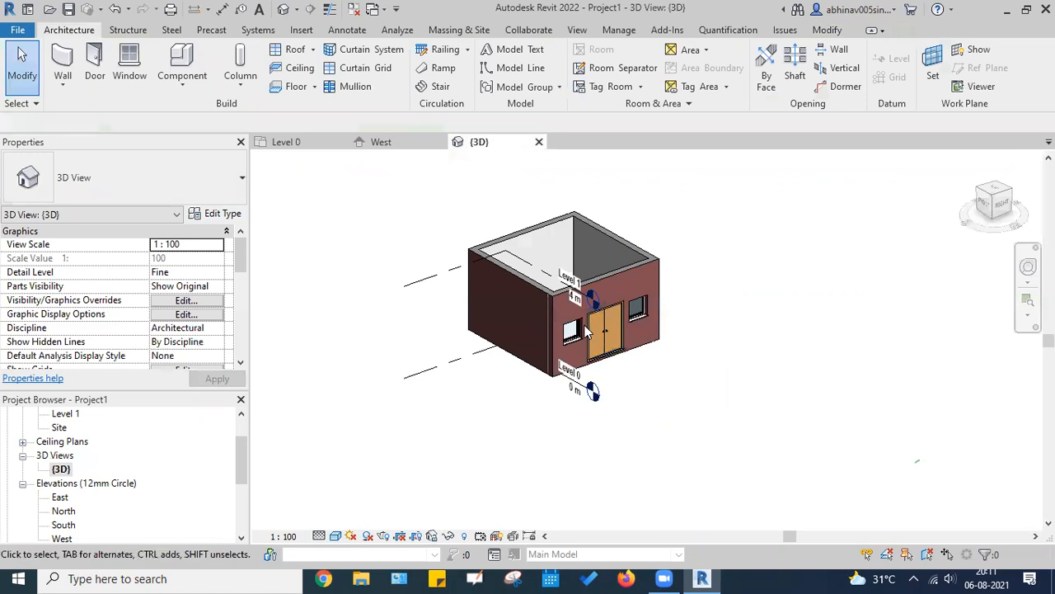
scroll(585, 330, "up", 6)
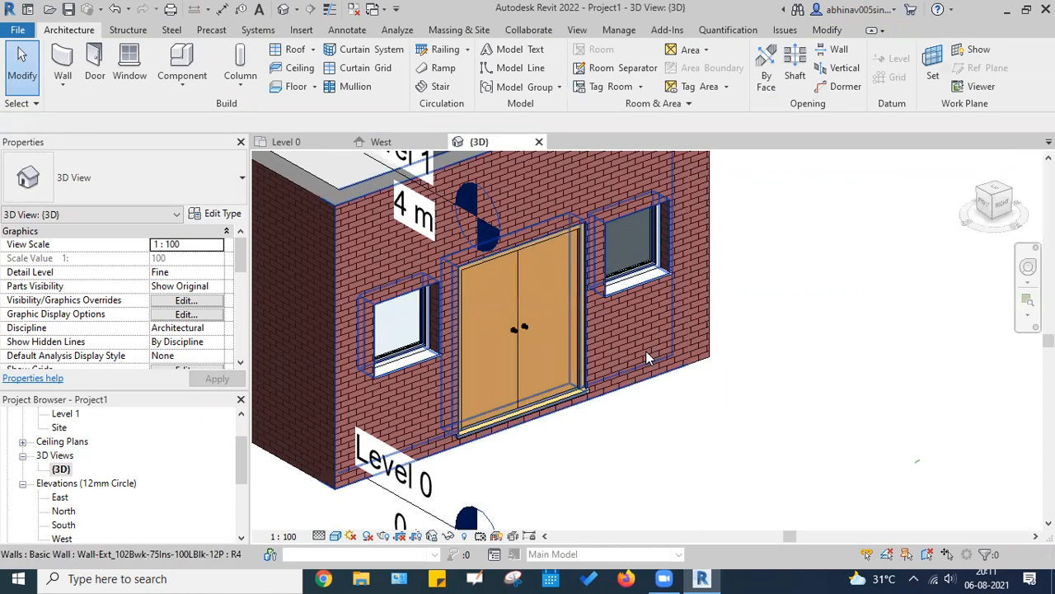
middle_click_drag(672, 415, 601, 382, "shift")
scroll(507, 278, "up", 5)
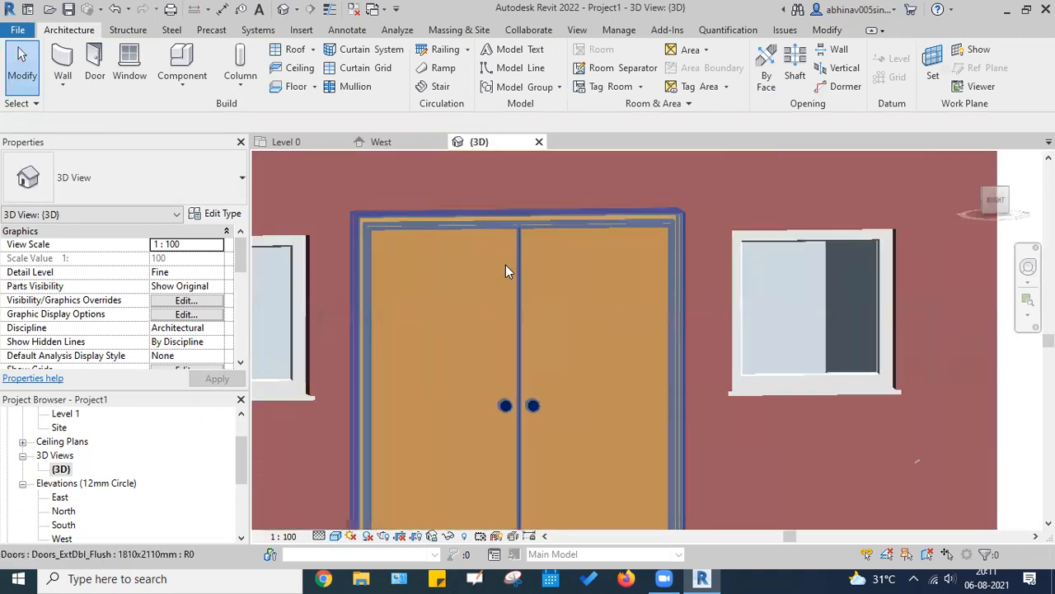
scroll(506, 271, "down", 3)
middle_click_drag(556, 314, 419, 305, "shift")
scroll(450, 326, "up", 4)
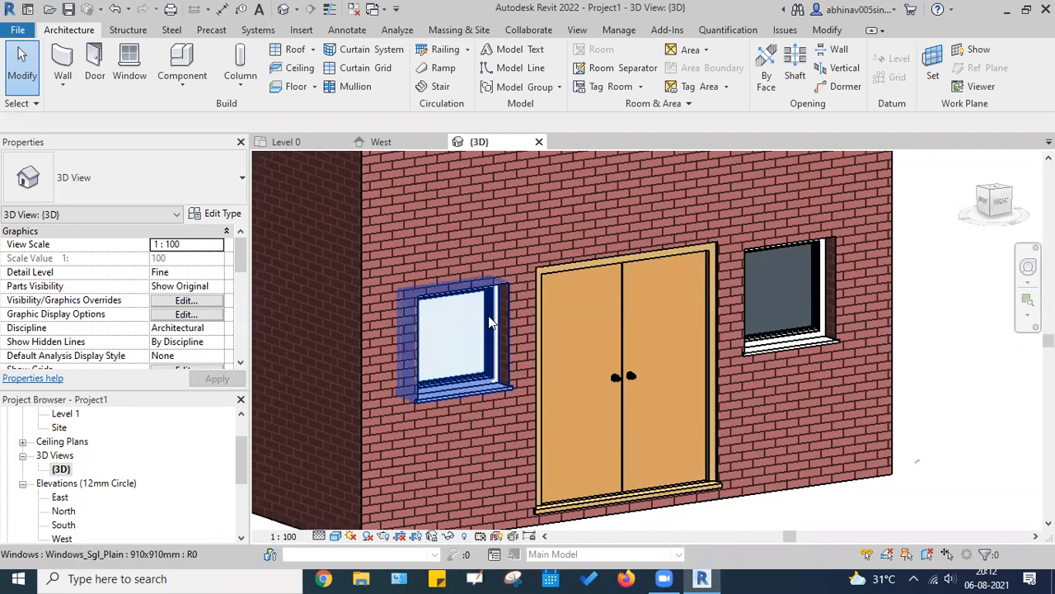
Step: Review the instance properties of the window south of the double door and examine the door facade from several angles
left_click(474, 382)
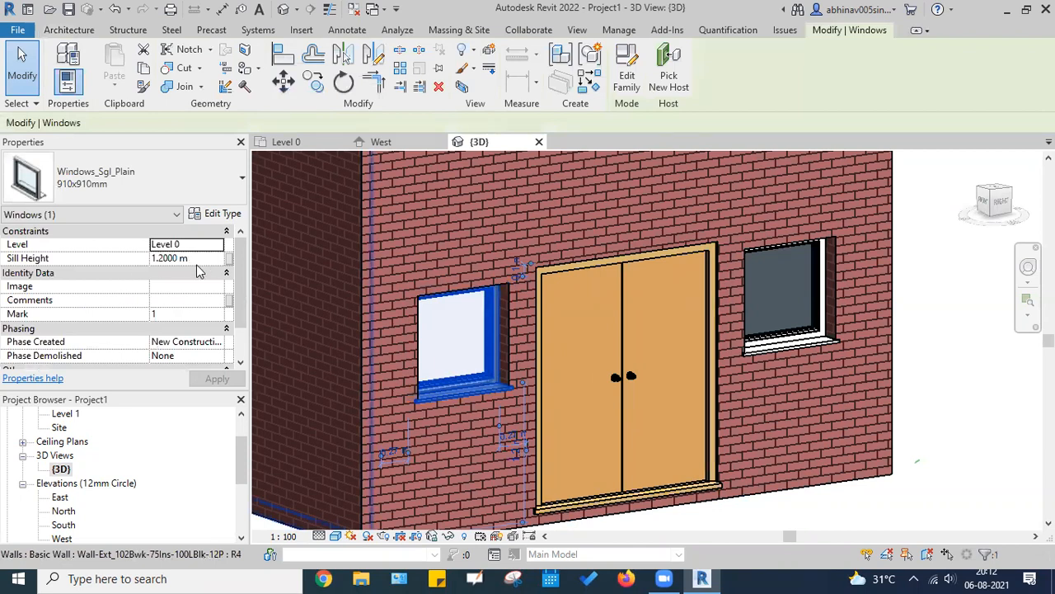
key("Escape")
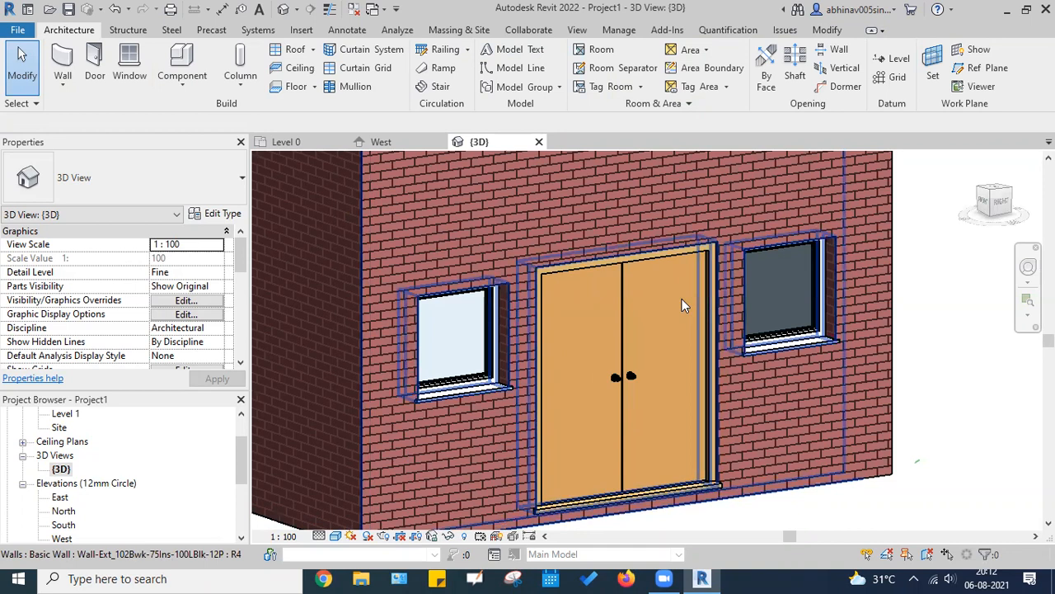
middle_click_drag(682, 300, 795, 300, "shift")
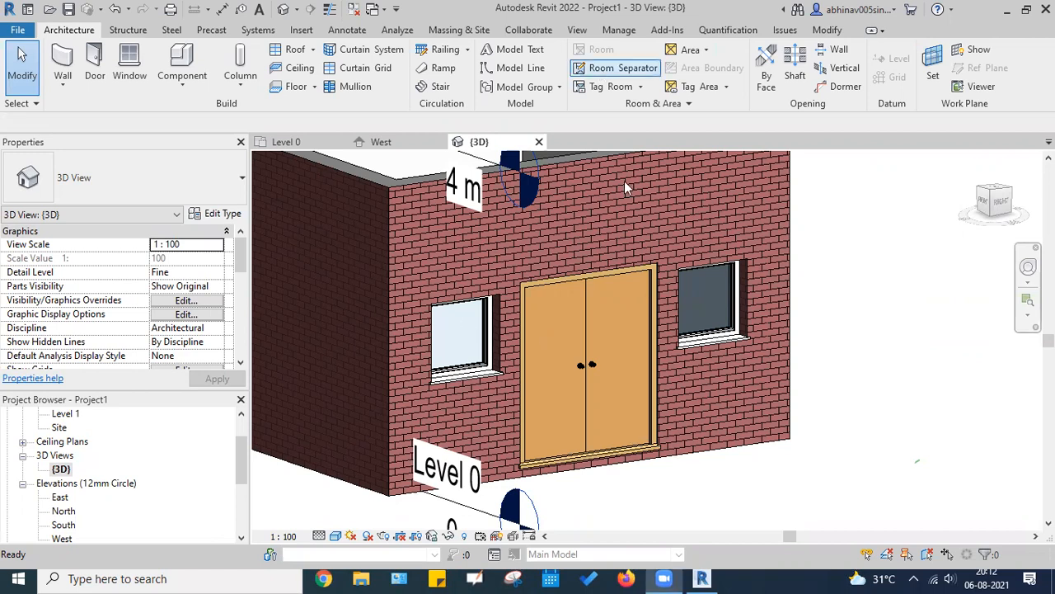
middle_click_drag(587, 346, 784, 394, "shift")
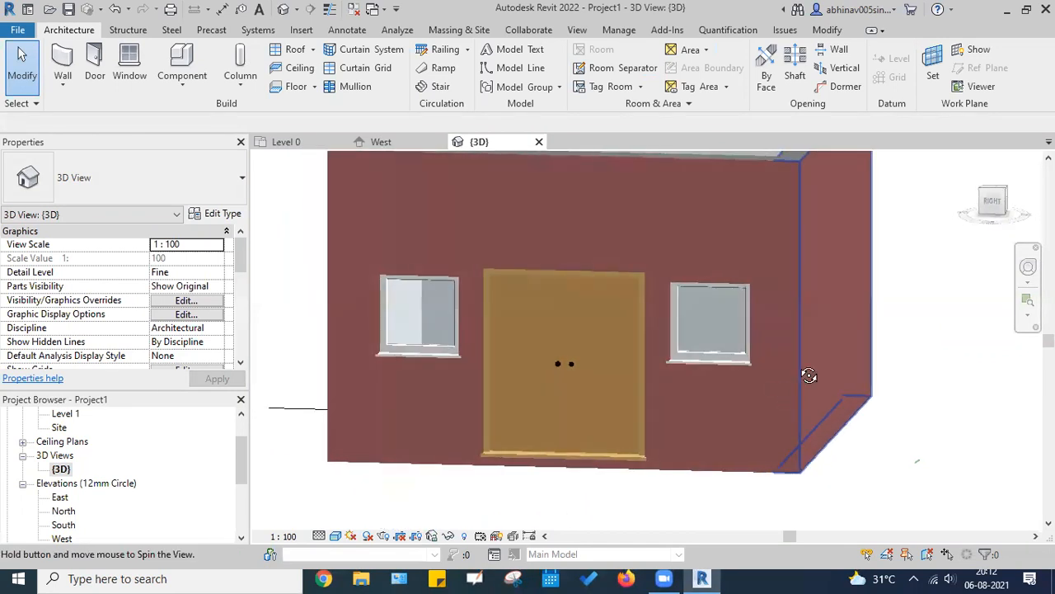
scroll(499, 485, "up", 3)
mouse_move(502, 476)
middle_mouse_down("shift")
mouse_move(558, 476)
mouse_move(497, 451)
middle_mouse_up("shift")
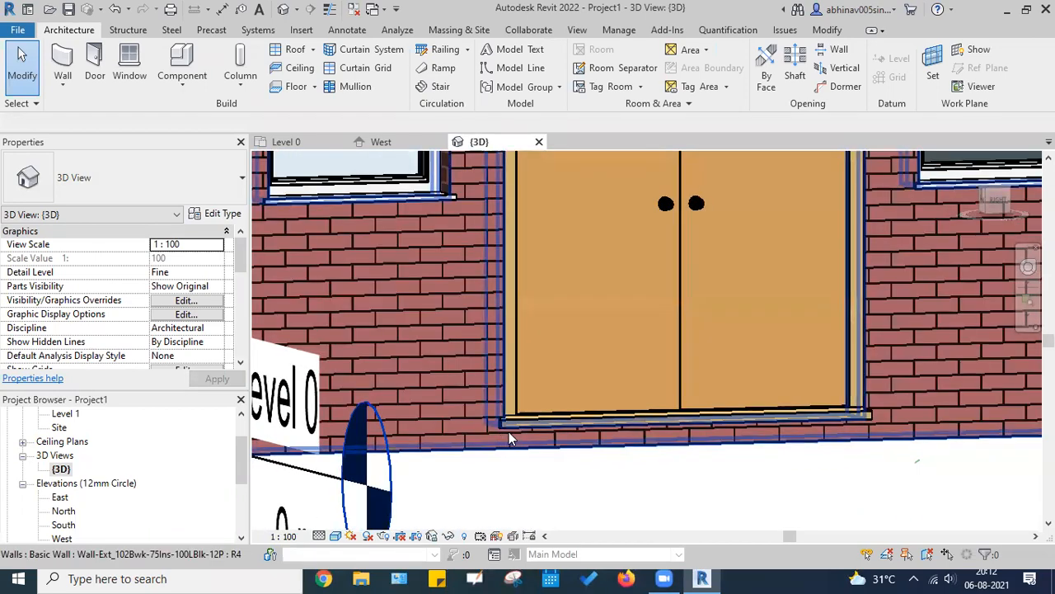
Step: Examine the double door's threshold and both windows in 3D, and recheck the south window's sill height property
left_click(834, 31)
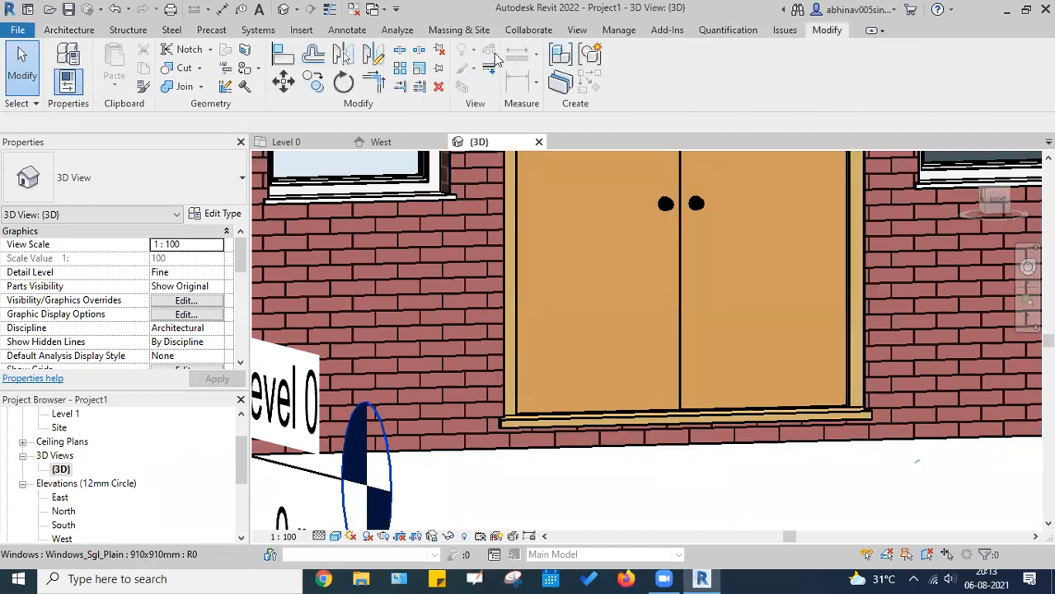
left_click(63, 32)
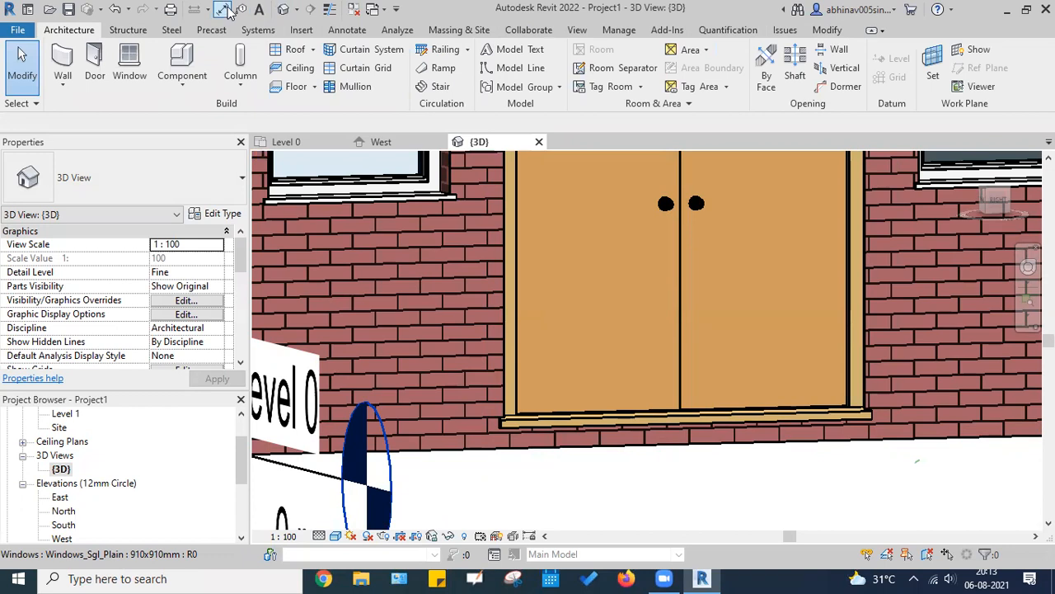
middle_click_drag(542, 417, 836, 459, "shift")
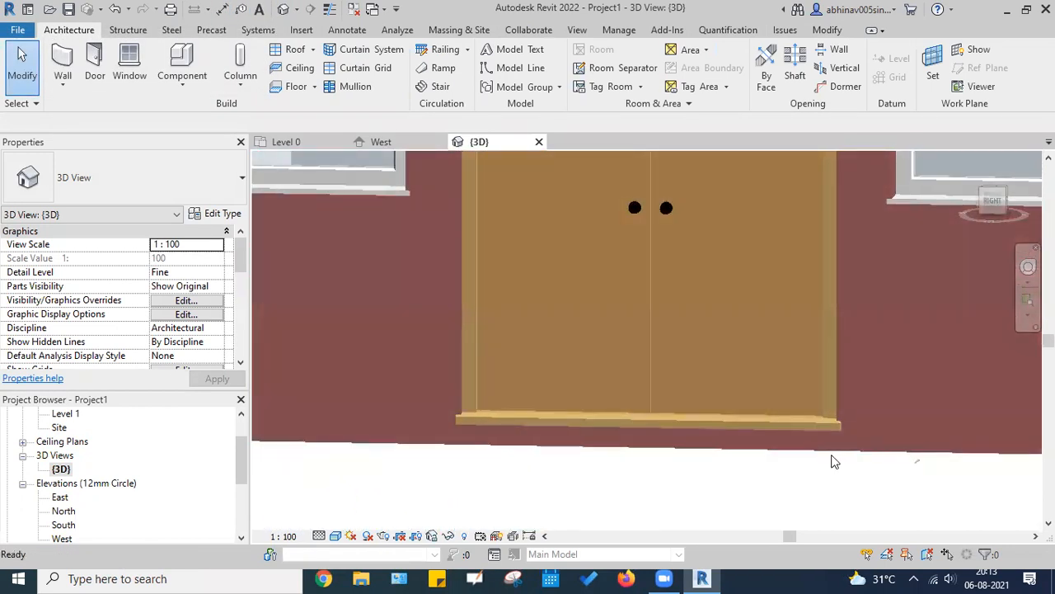
mouse_move(520, 384)
middle_mouse_down("shift")
mouse_move(566, 396)
mouse_move(587, 381)
middle_mouse_up("shift")
scroll(541, 380, "down", 3)
scroll(725, 366, "down", 1)
mouse_move(730, 367)
middle_mouse_down()
mouse_move(706, 363)
mouse_move(727, 361)
middle_mouse_up()
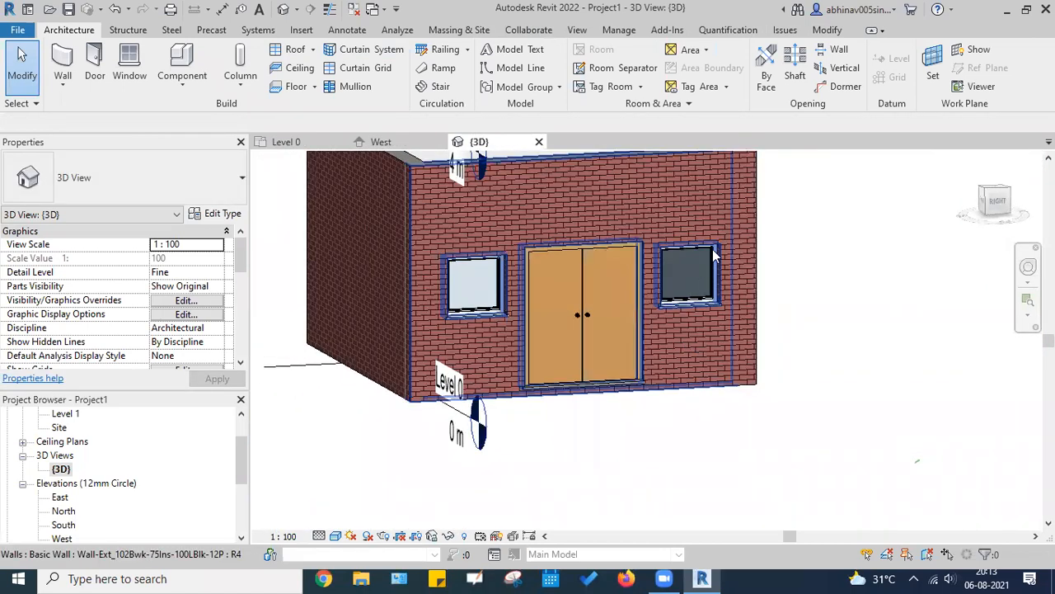
scroll(714, 272, "up", 1)
middle_click_drag(714, 277, 669, 320, "shift")
middle_click_drag(661, 371, 643, 365, "shift")
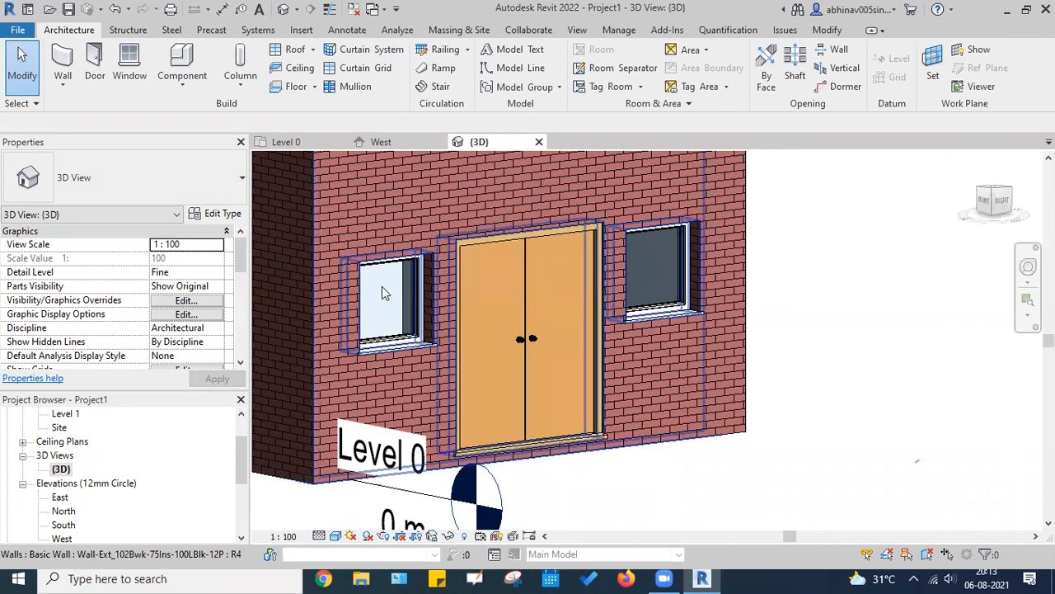
left_click(423, 285)
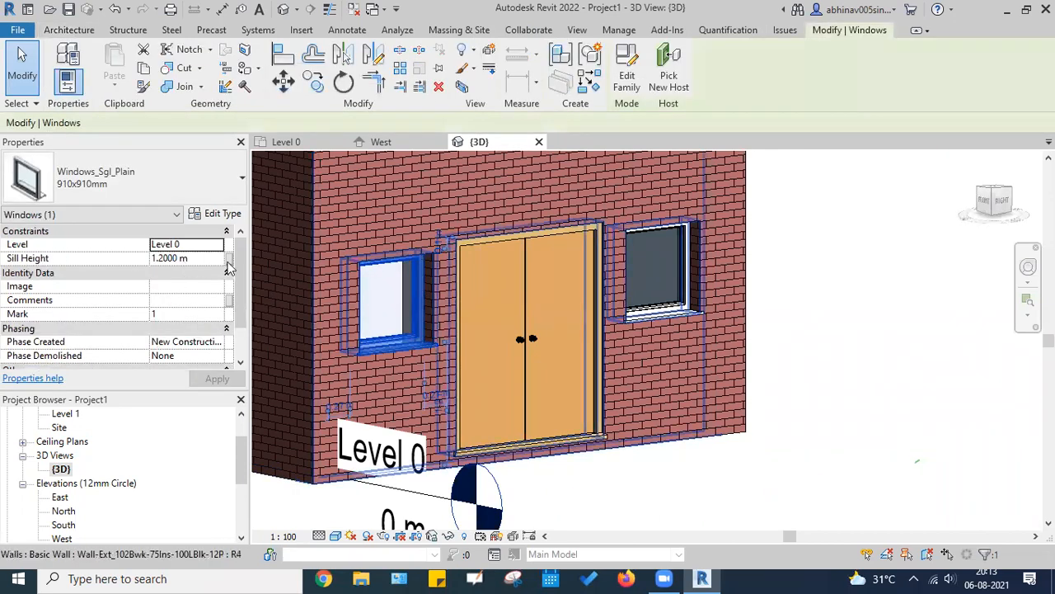
key("Escape")
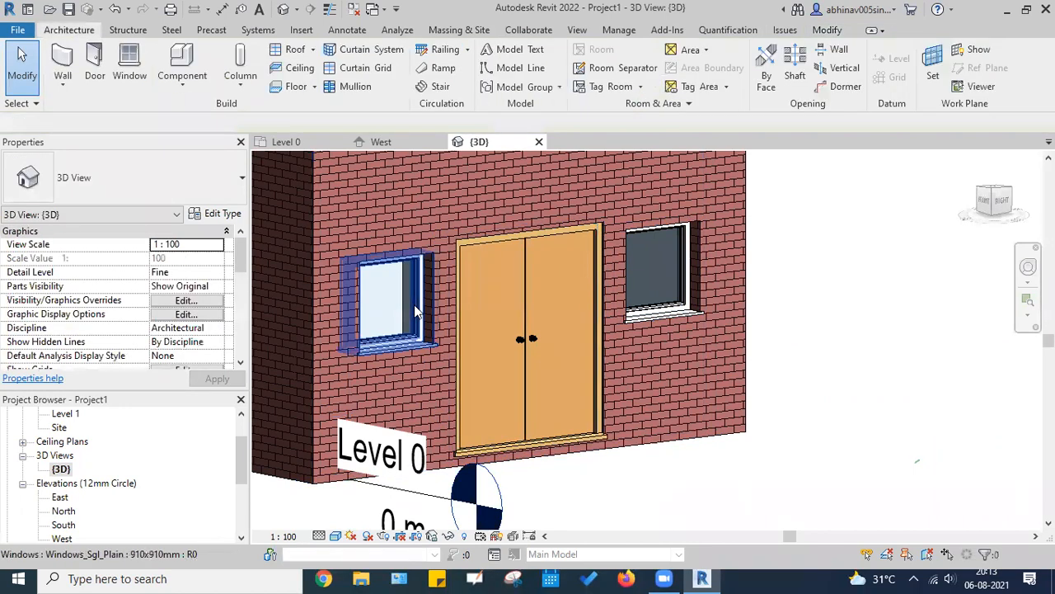
Step: On the Level 0 plan, review the south wall's constraints and its Top Constraint options without changing them
left_click(307, 143)
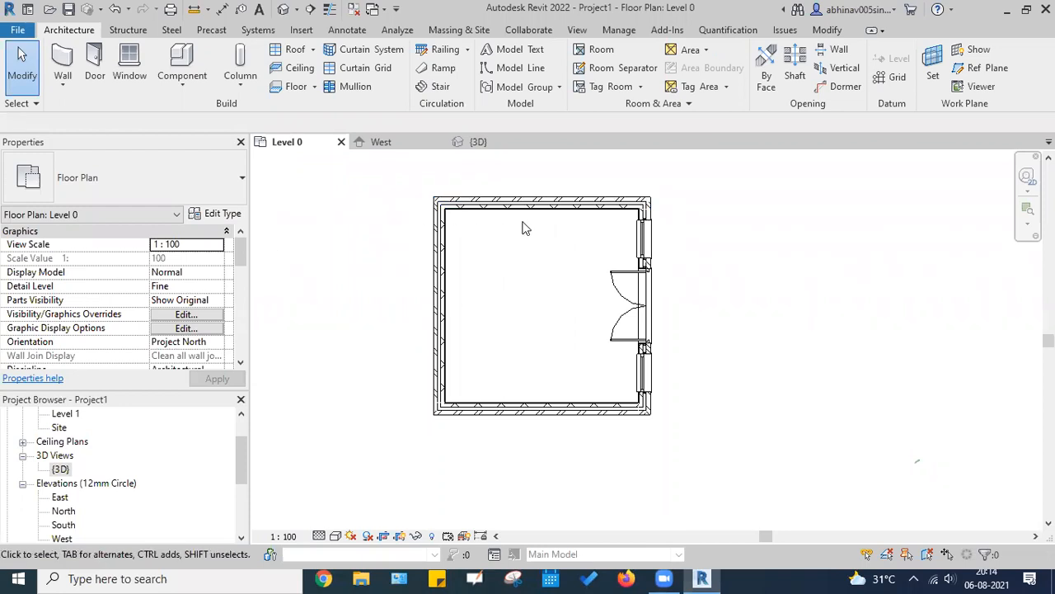
left_click(549, 414)
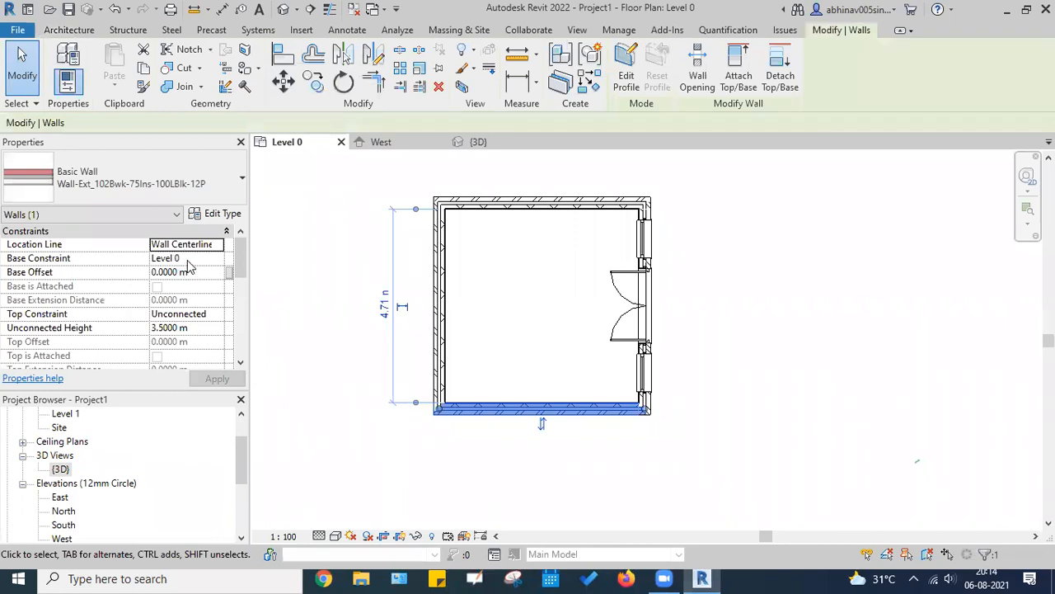
left_click(199, 315)
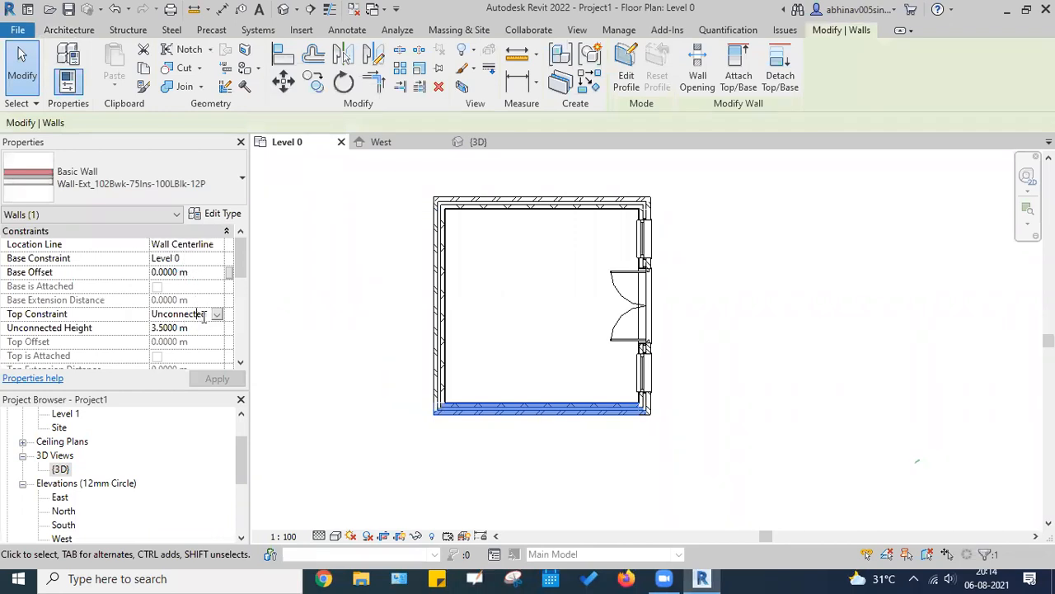
left_click(217, 314)
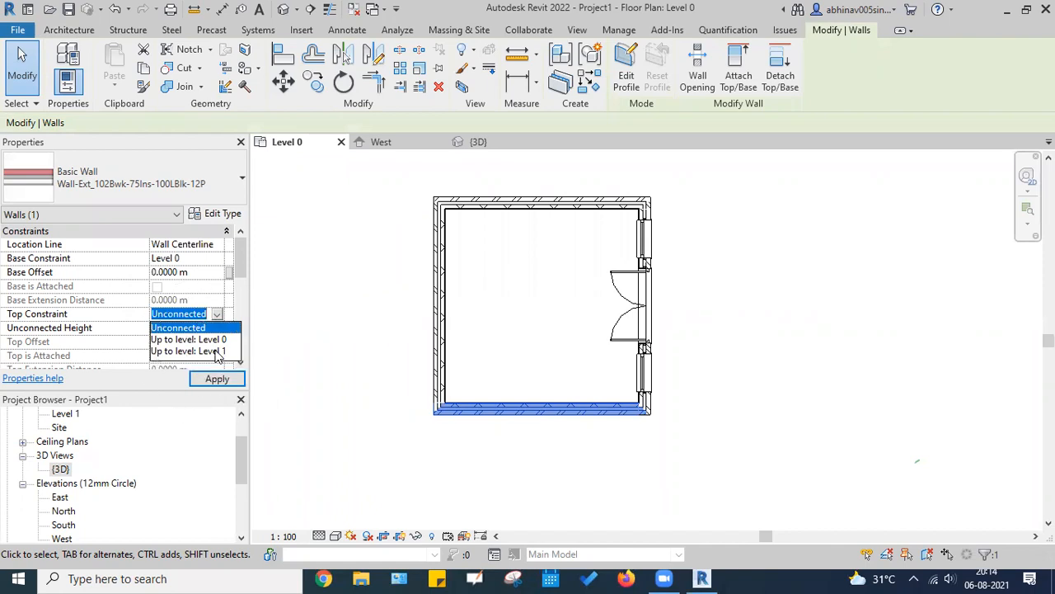
left_click(218, 315)
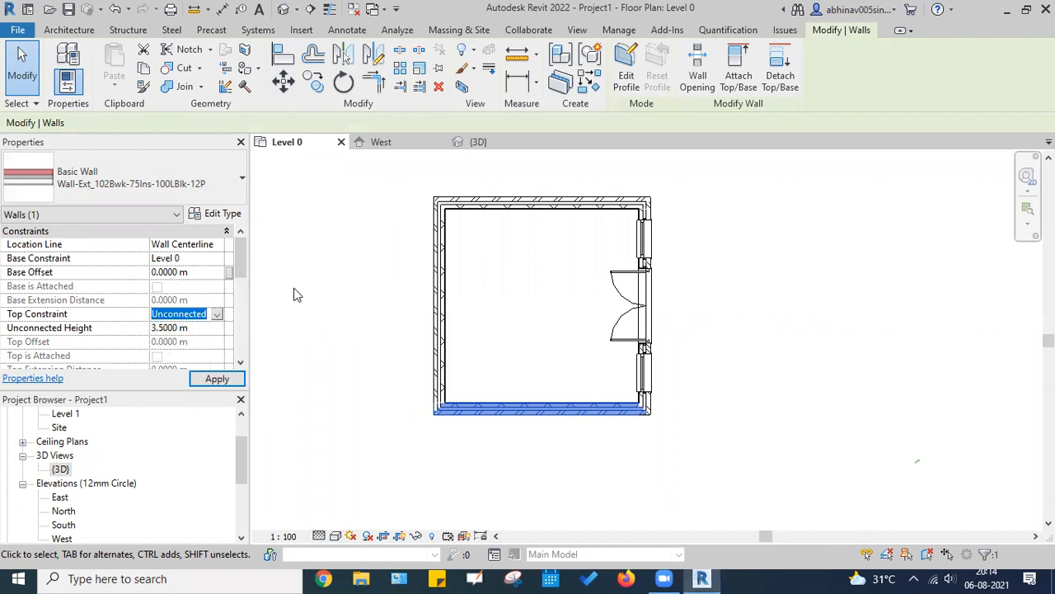
key("Escape")
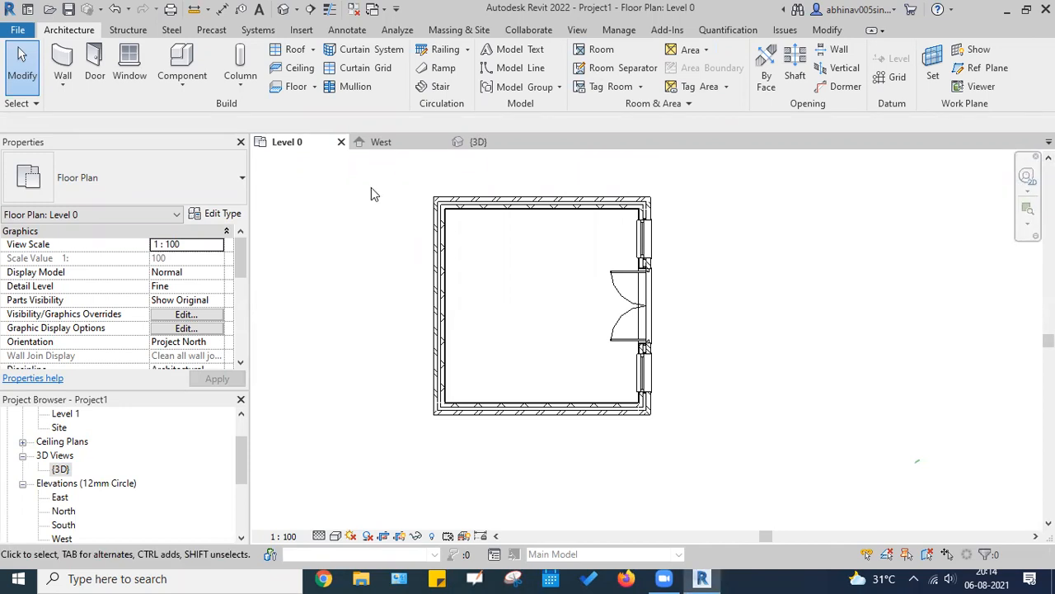
Step: In the 3D view, set the sill height of the window south of the double door to 0.5 m
left_click(379, 145)
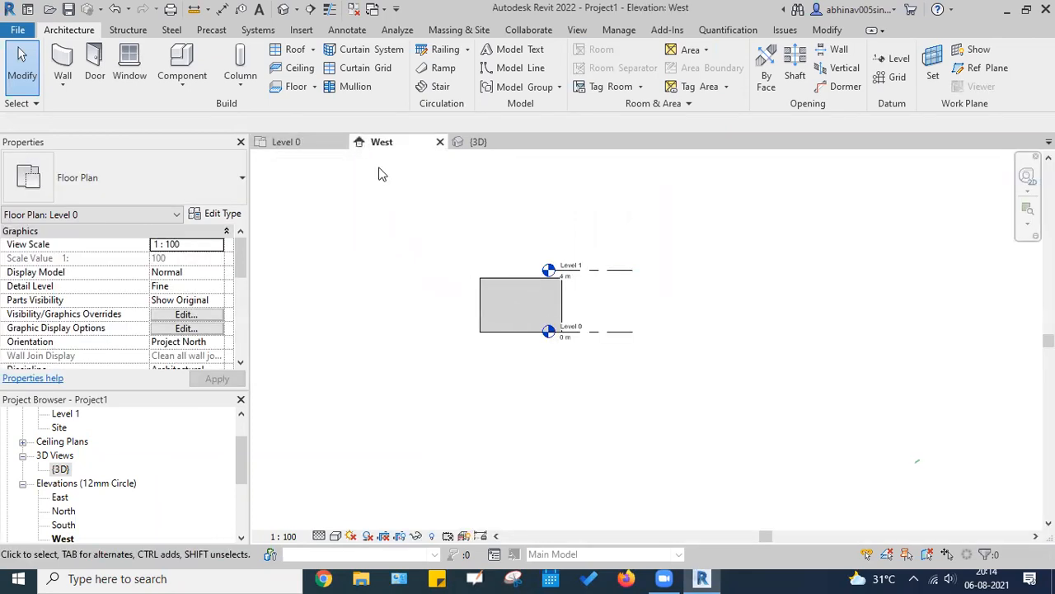
left_click(474, 142)
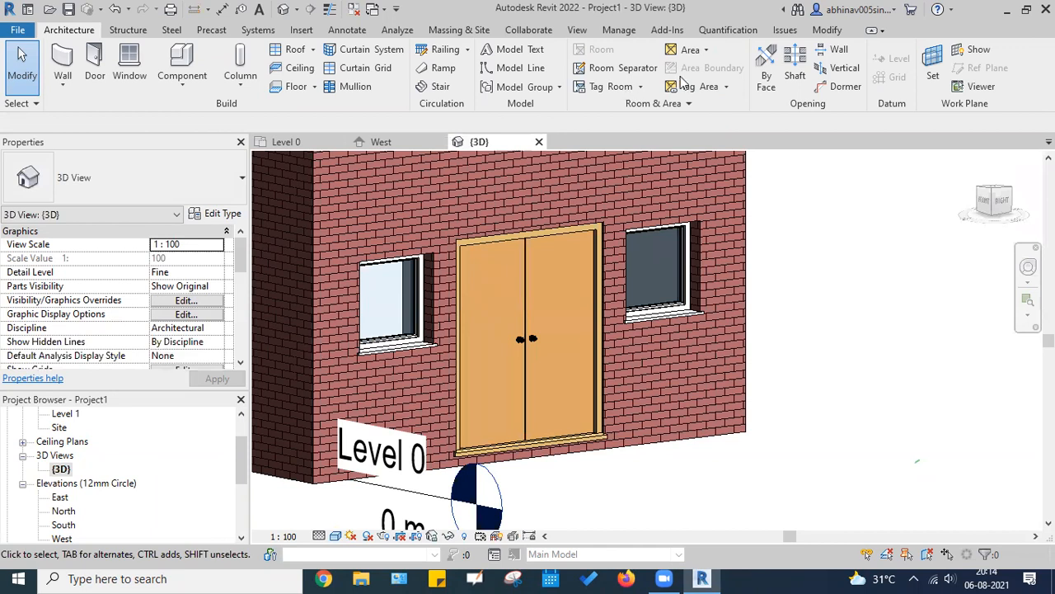
middle_click_drag(396, 326, 462, 322)
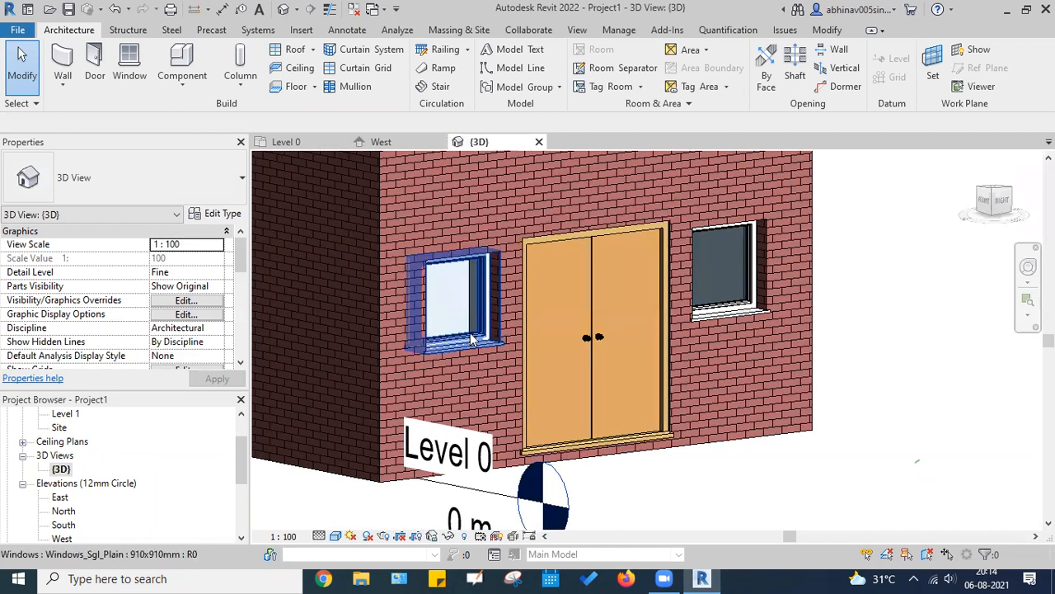
left_click(467, 333)
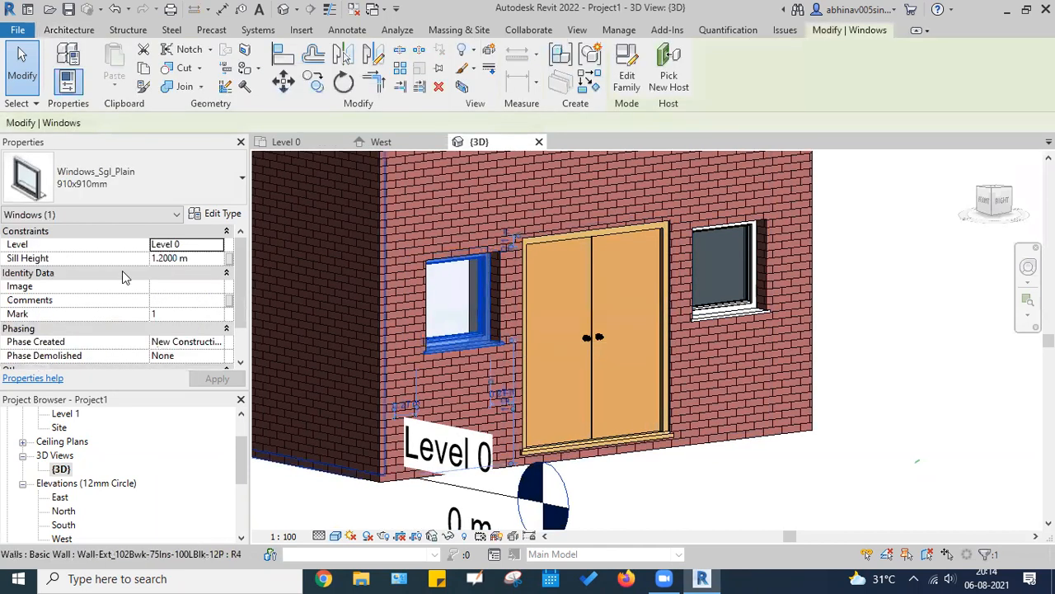
left_click(192, 262)
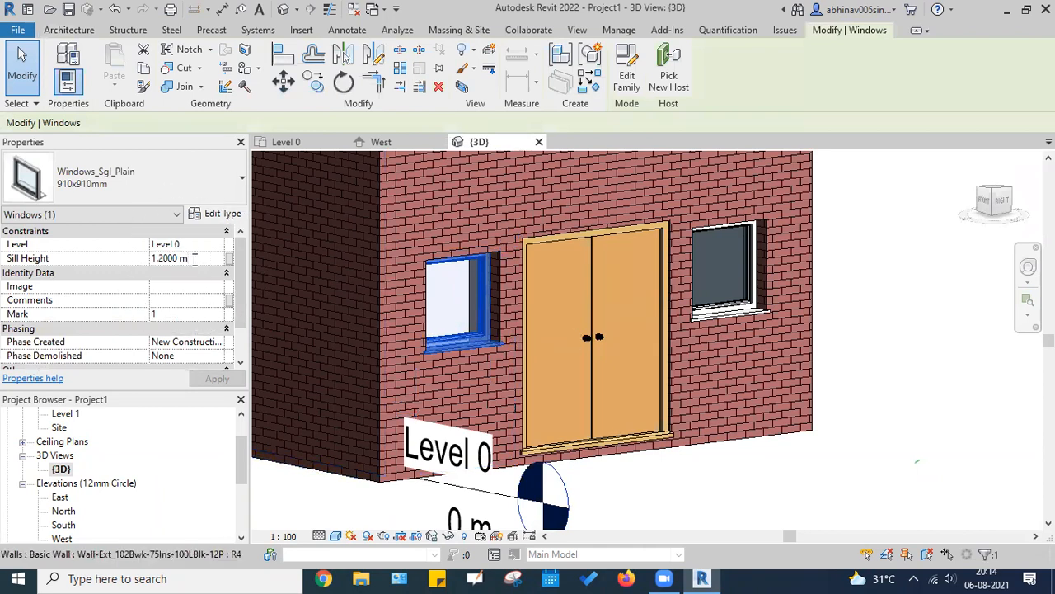
left_click_drag(176, 258, 114, 258)
type("0.5")
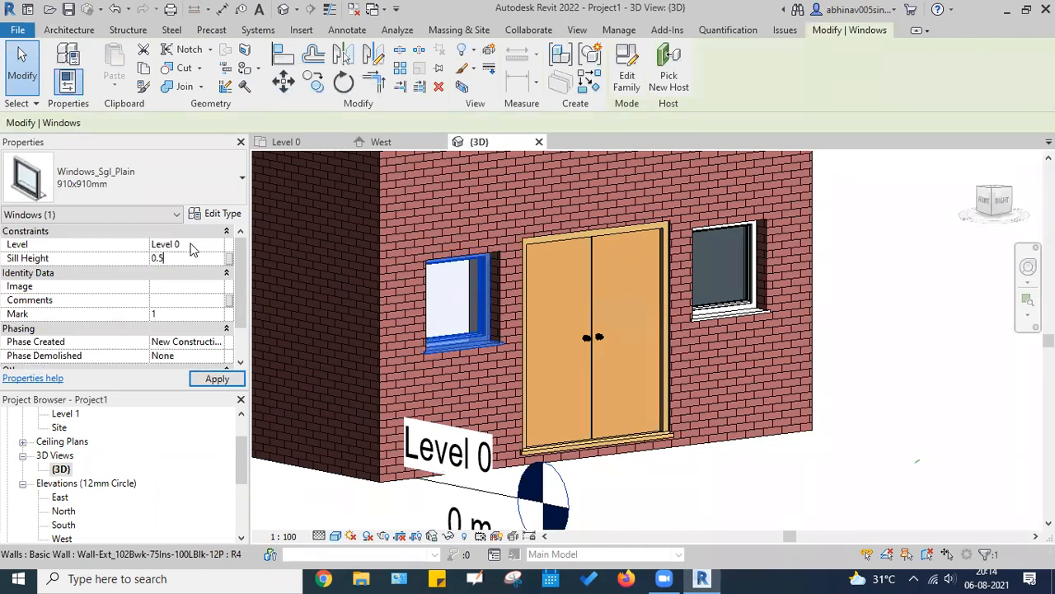
left_click(191, 244)
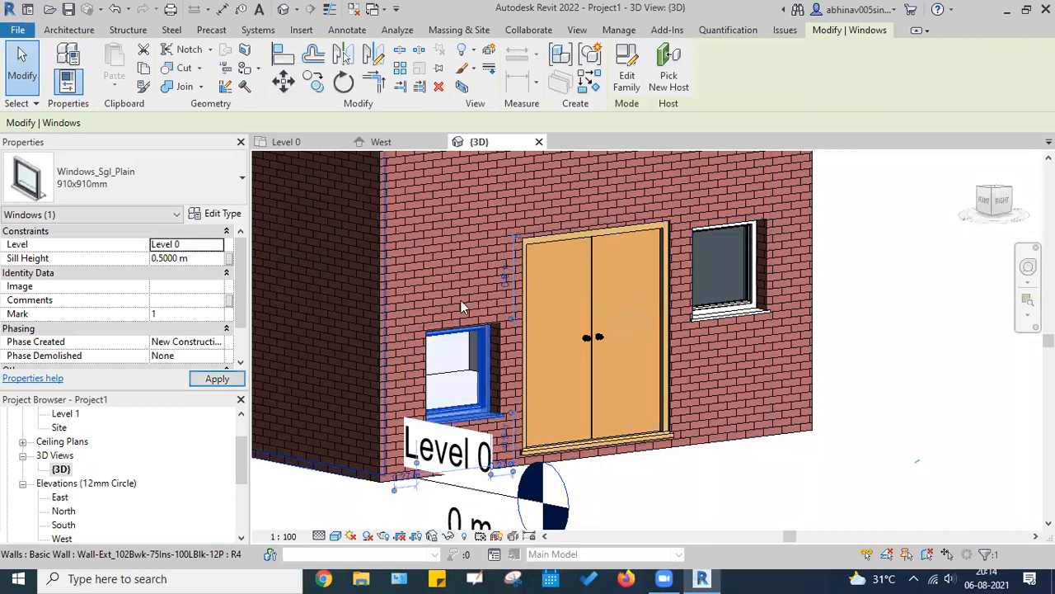
Step: Examine the lowered window against the door and the other window, viewing the whole room from several angles
middle_click_drag(698, 379, 701, 404, "shift")
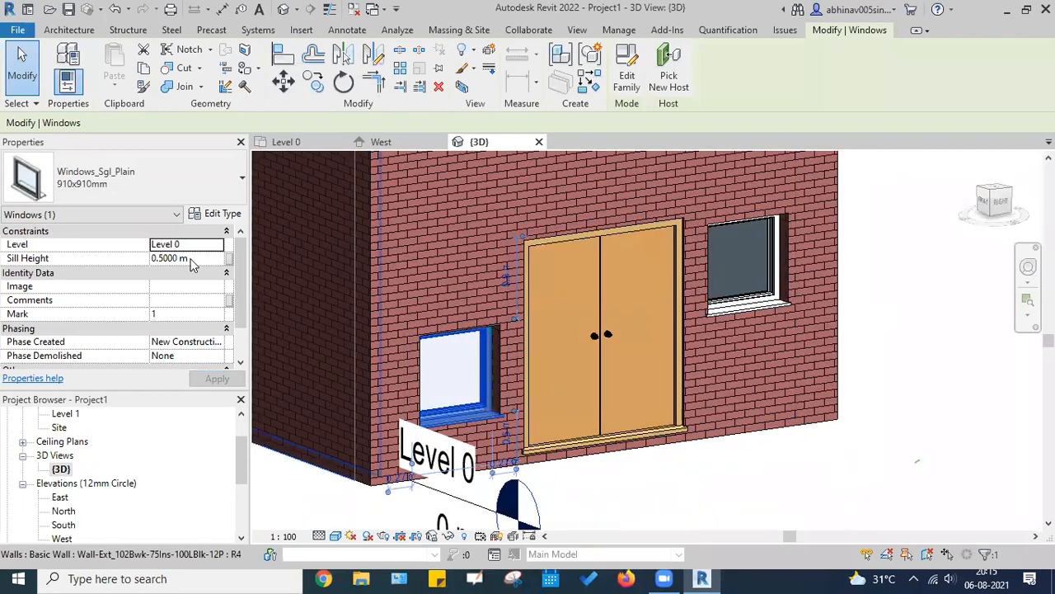
left_click(192, 261)
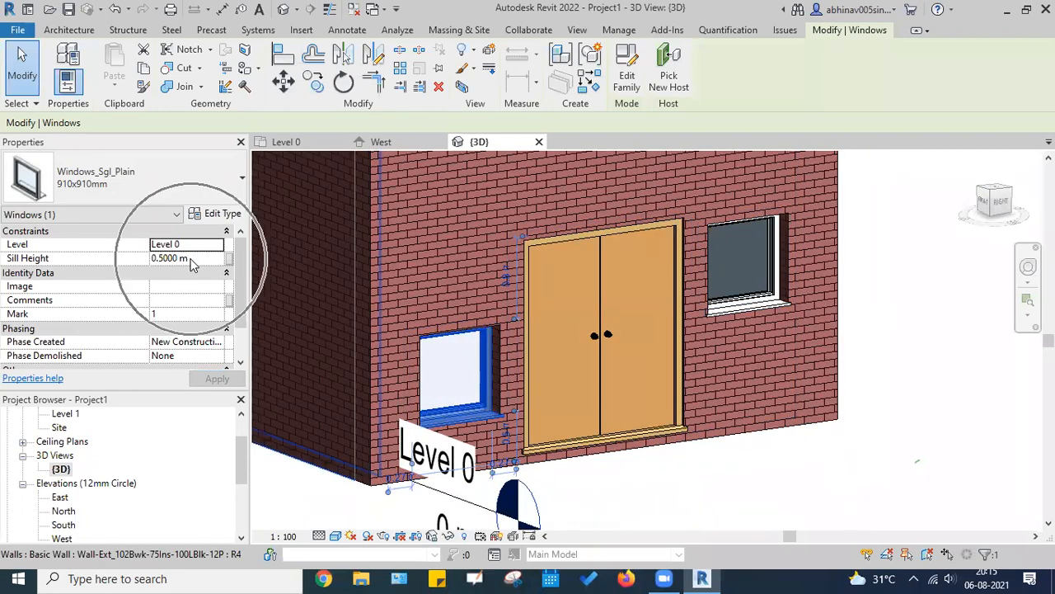
scroll(394, 289, "down", 5)
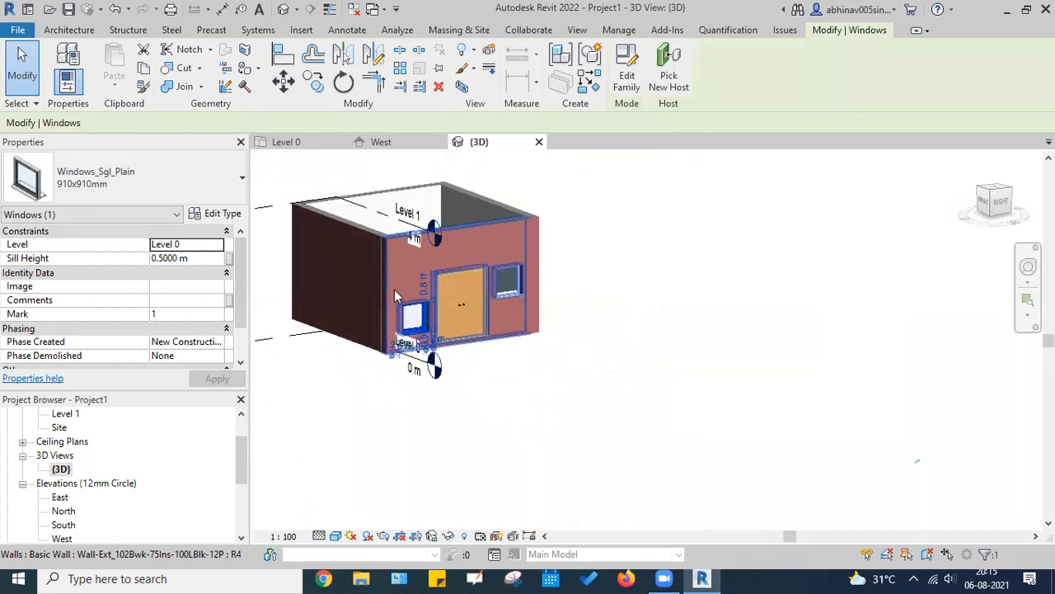
left_click(579, 213)
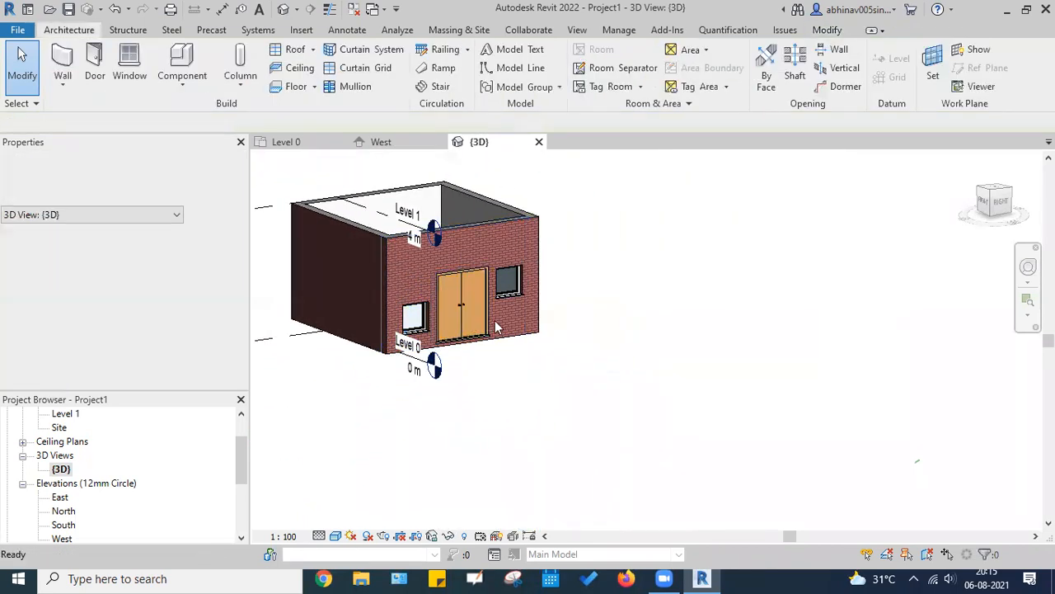
mouse_move(662, 315)
middle_mouse_down("shift")
mouse_move(506, 229)
mouse_move(672, 288)
mouse_move(382, 295)
middle_mouse_up("shift")
scroll(385, 294, "up", 4)
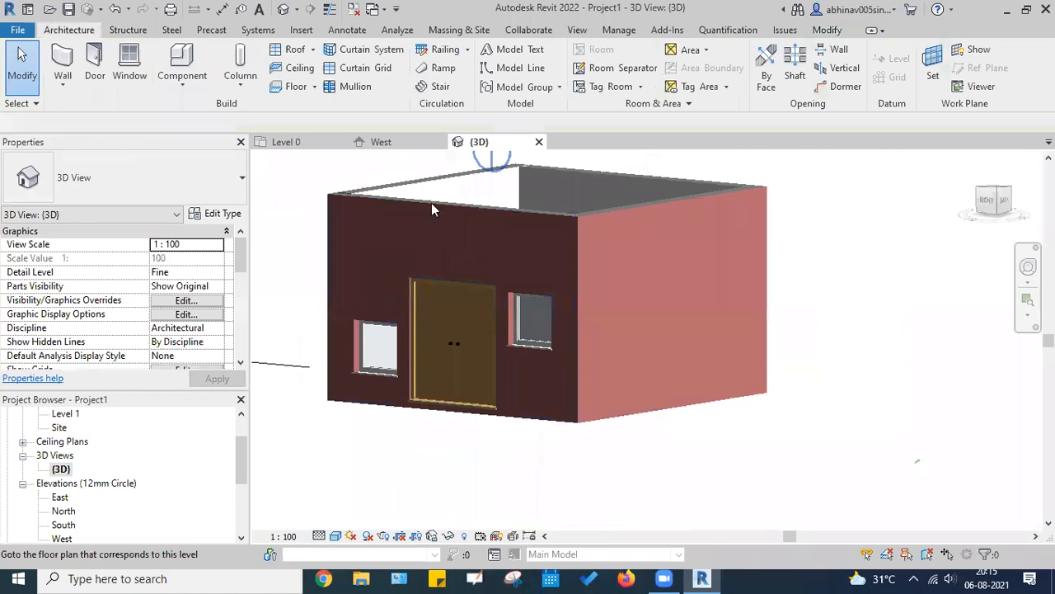
middle_click_drag(574, 208, 611, 260, "shift")
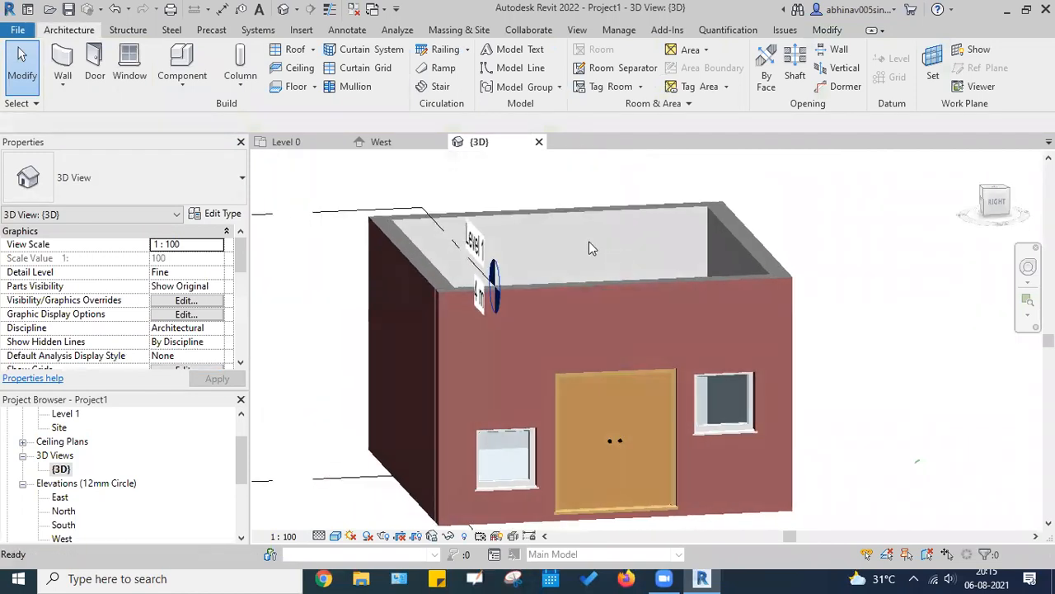
Step: On the Level 0 plan, select all the walls, windows and the double door and delete them
left_click(287, 141)
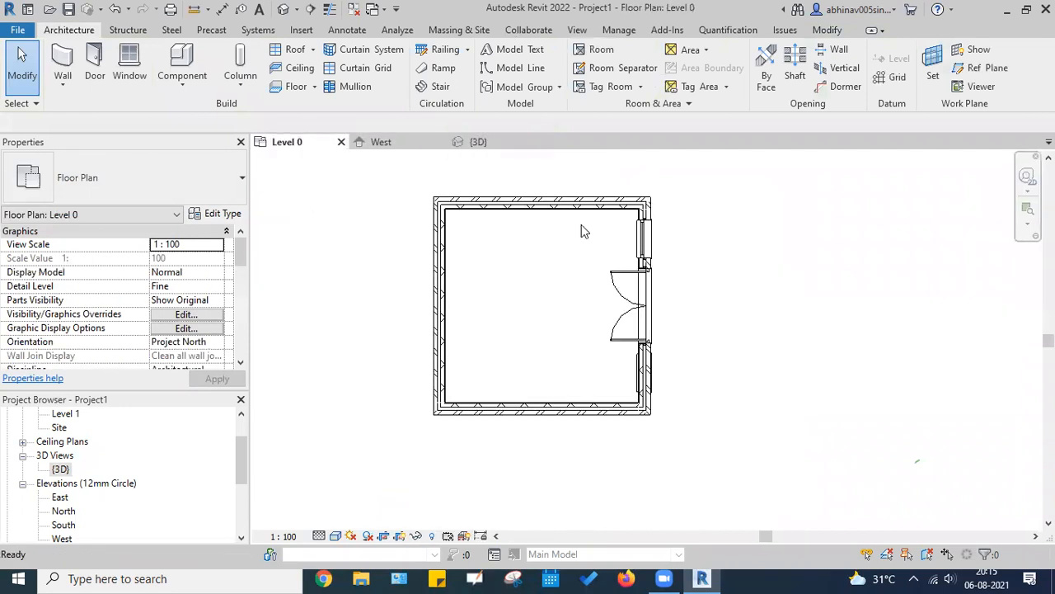
middle_click_drag(545, 186, 596, 208)
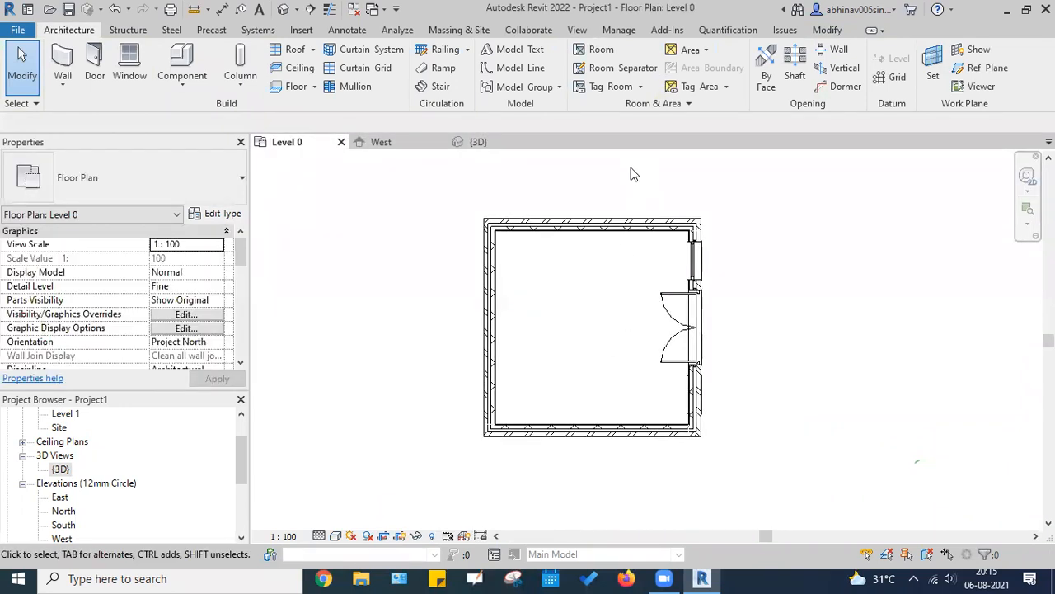
left_click_drag(739, 468, 452, 188)
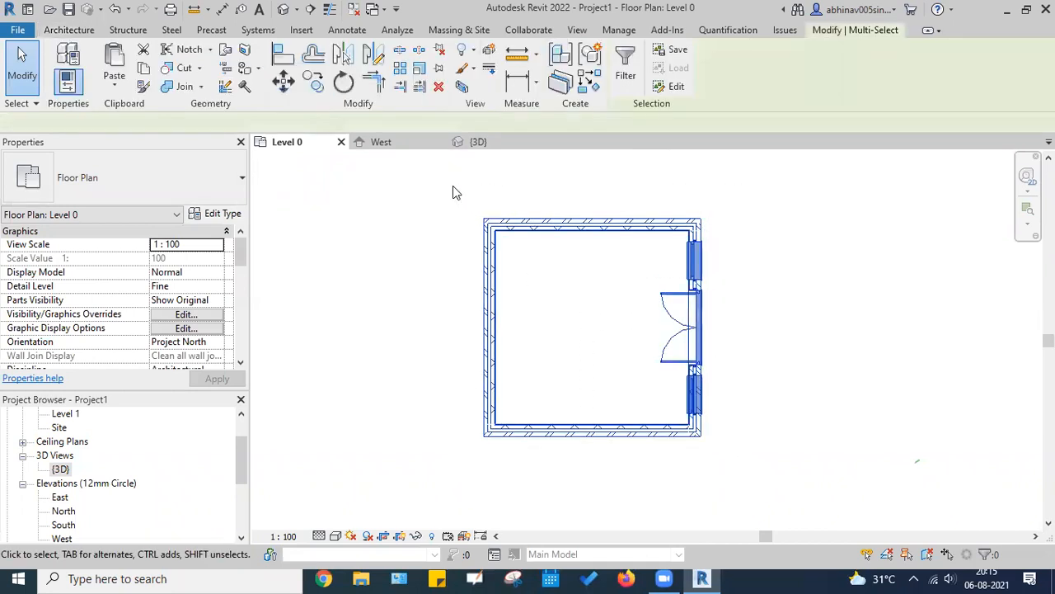
key("Delete")
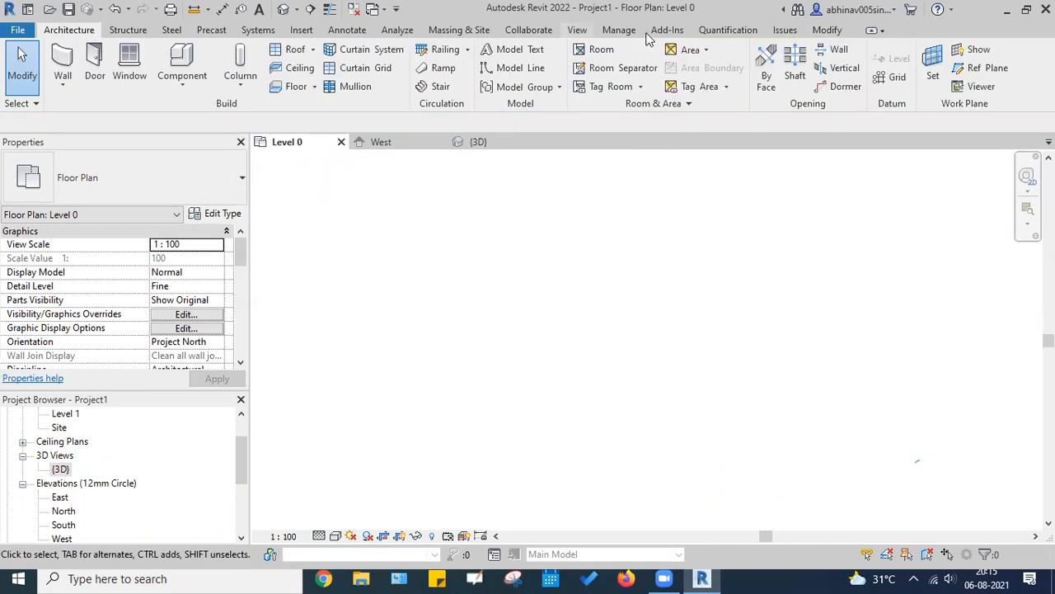
Step: Close the 3D and West views and start exiting the program
left_click(534, 142)
left_click(437, 142)
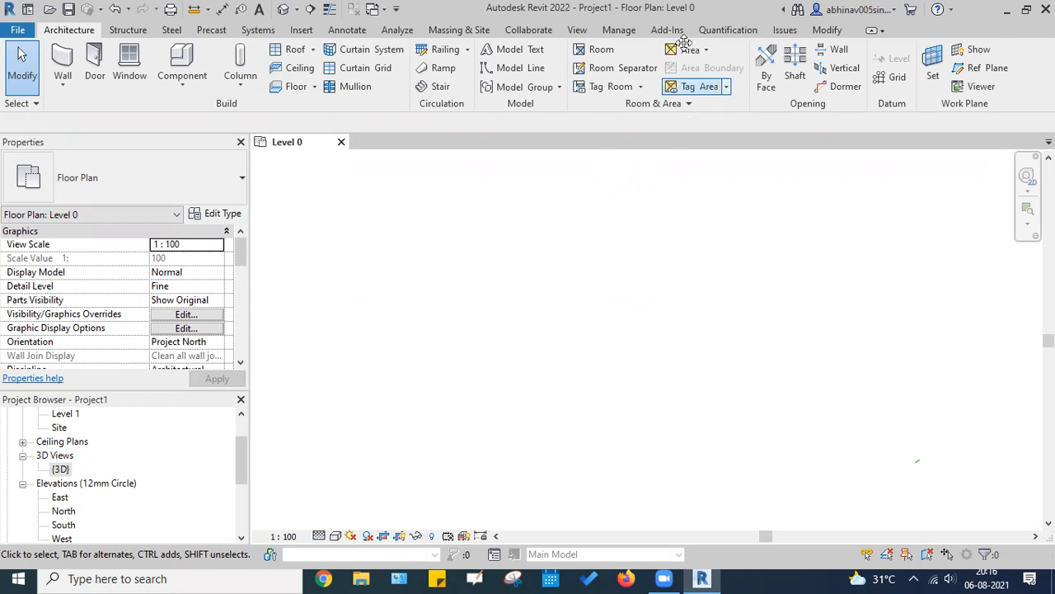
key("alt+F4")
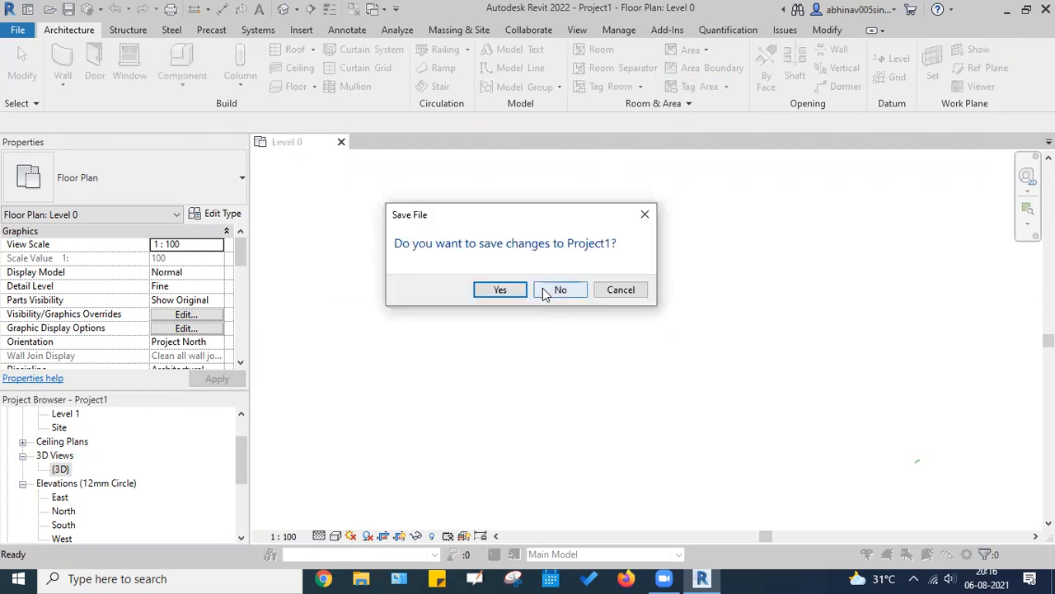